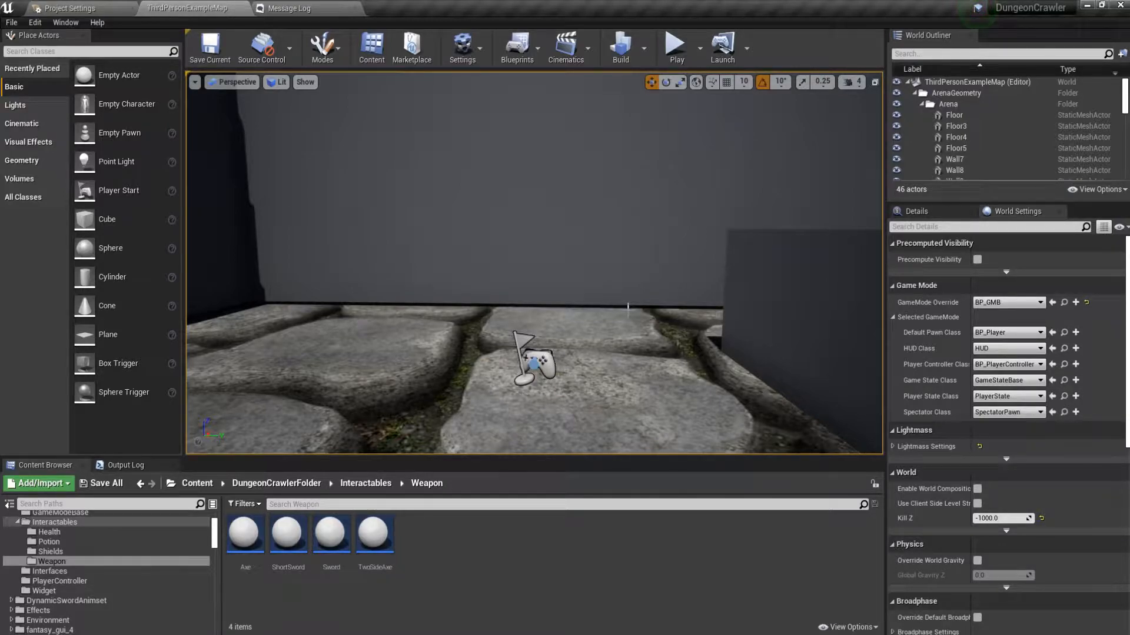
# Play-test the level to check how the enemies fight, and end the play session
pyautogui.click(681, 56)
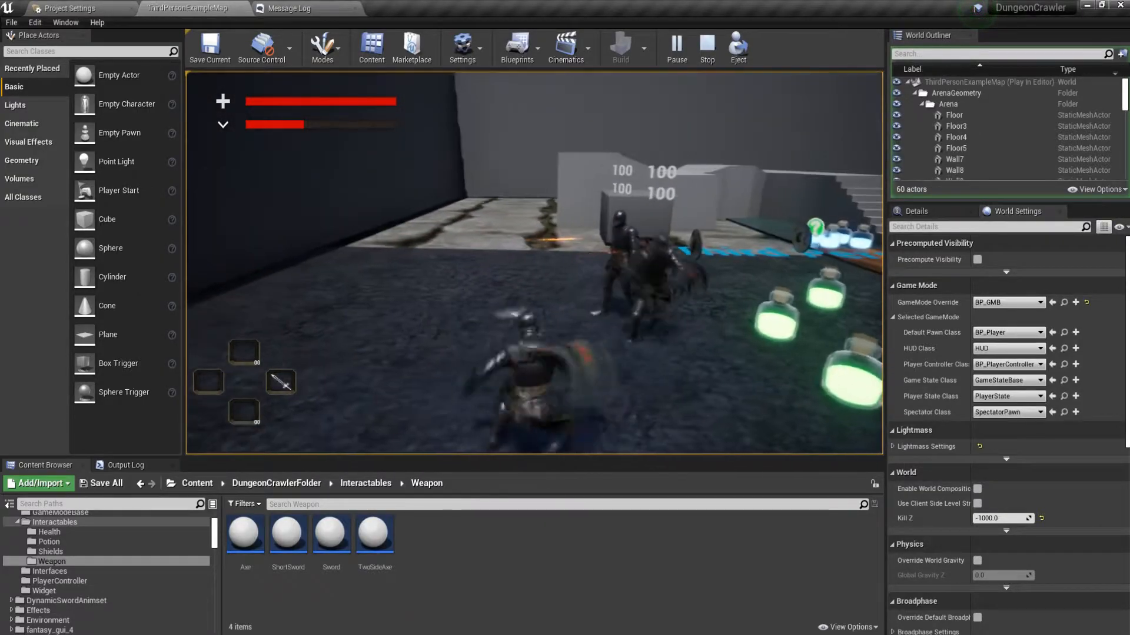
pyautogui.press('Escape')
pyautogui.moveTo(336, 350); pyautogui.dragTo(429, 349, button='right')
# Open the BP_EnemyBase blueprint from the AI folder inside DungeonCrawlerFolder
pyautogui.click(202, 484)
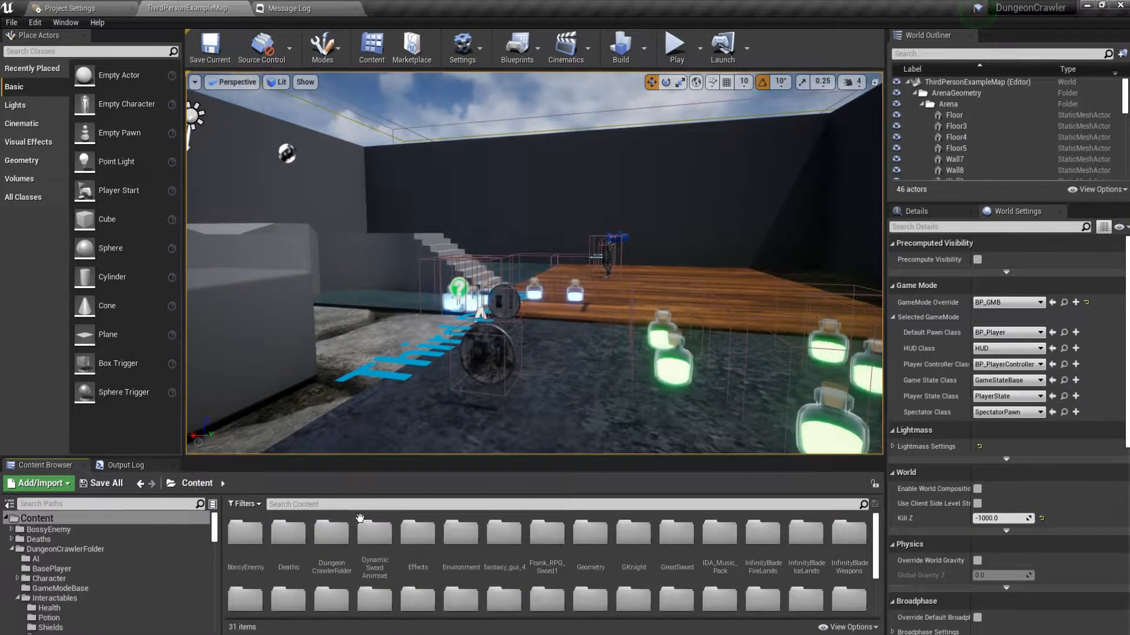
pyautogui.doubleClick(343, 547)
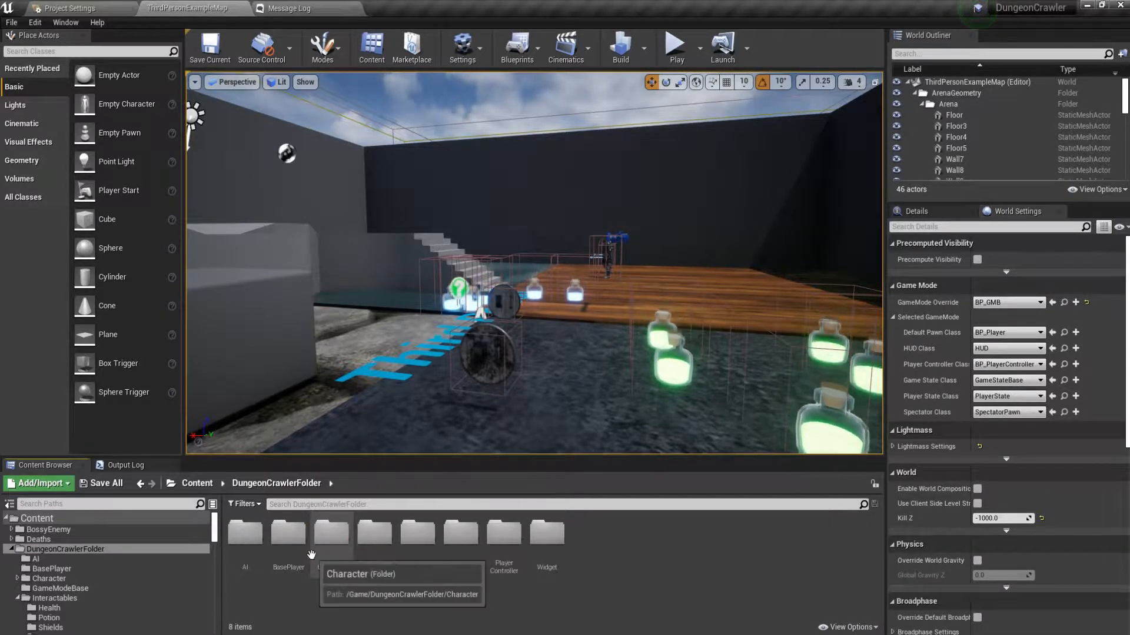
pyautogui.doubleClick(244, 535)
pyautogui.doubleClick(606, 546)
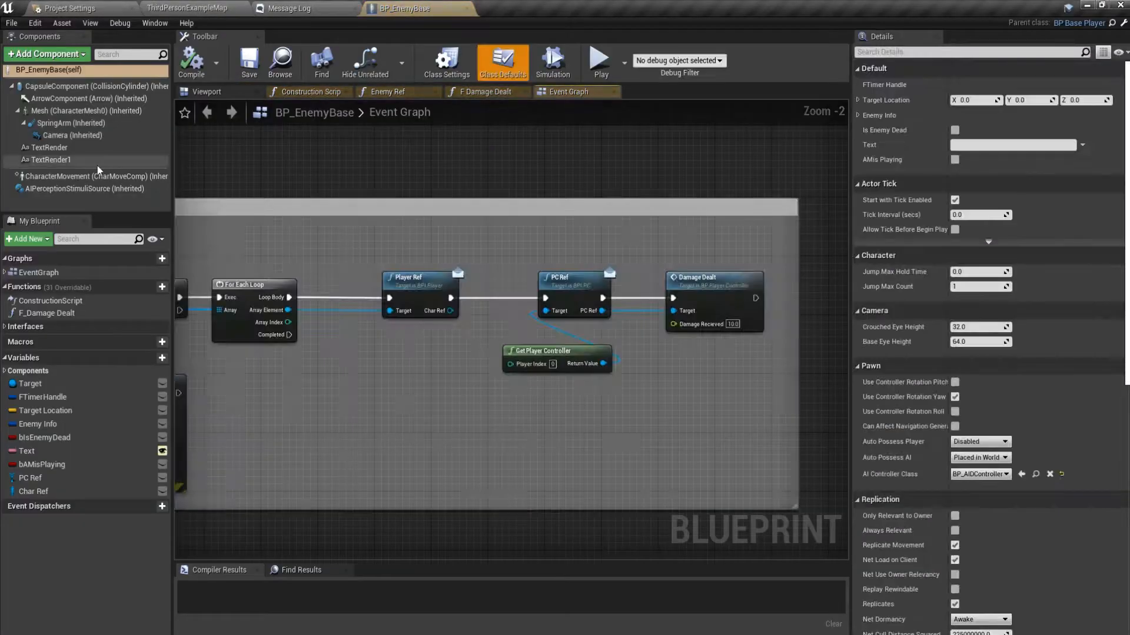
# Add a Static Mesh component named Sword under the character Mesh, and compile and save the blueprint
pyautogui.click(95, 112)
pyautogui.click(77, 54)
pyautogui.write('static')
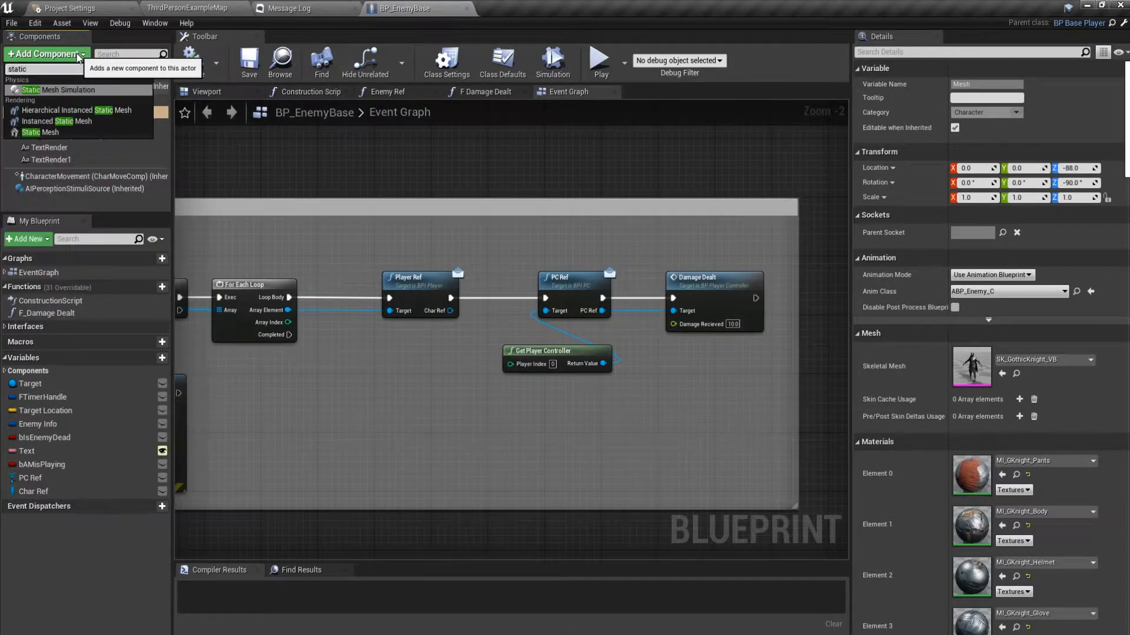
pyautogui.click(76, 132)
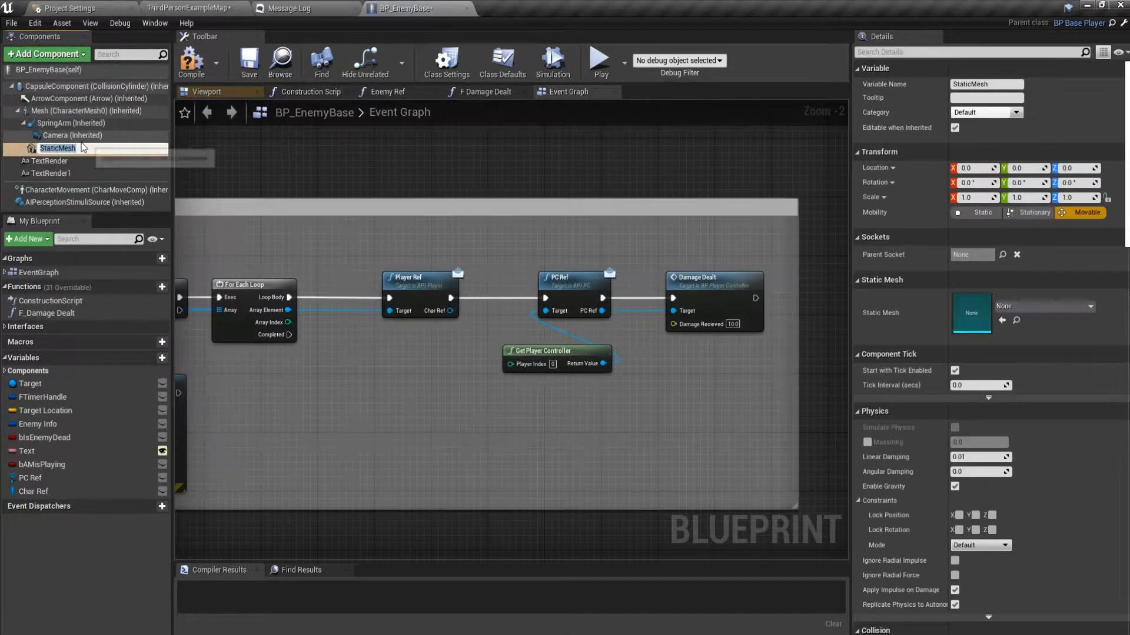
pyautogui.write('Sword')
pyautogui.press('Return')
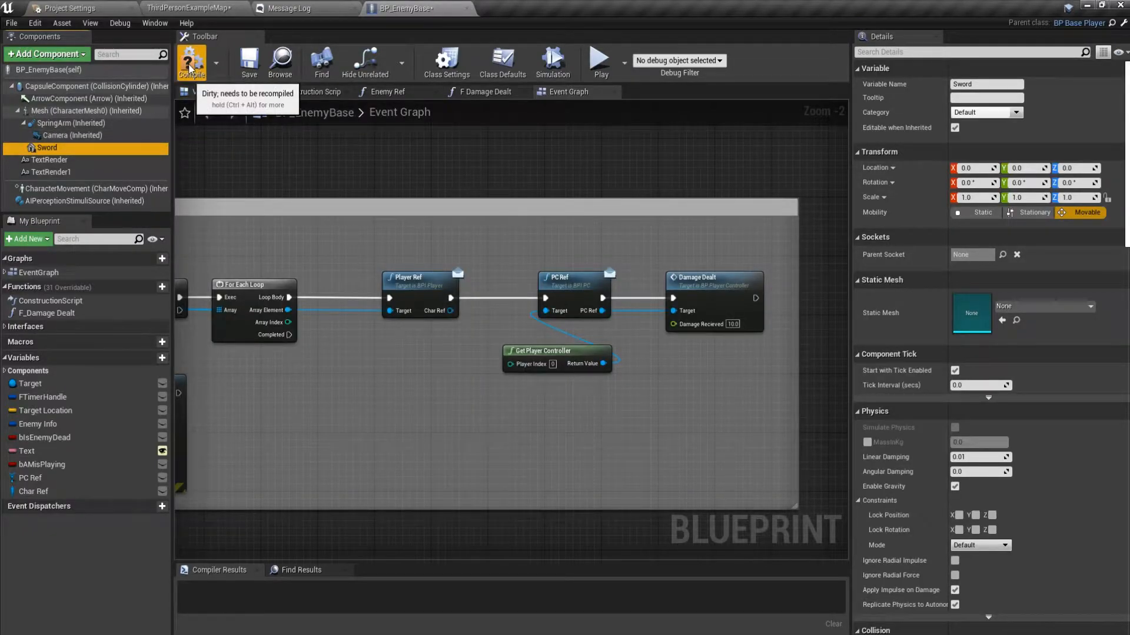
pyautogui.click(249, 69)
# Try the GreatSword_02 and GreatSword_01 static meshes on the Sword component, inspecting the result in the blueprint viewport
pyautogui.click(1050, 307)
pyautogui.write('s')
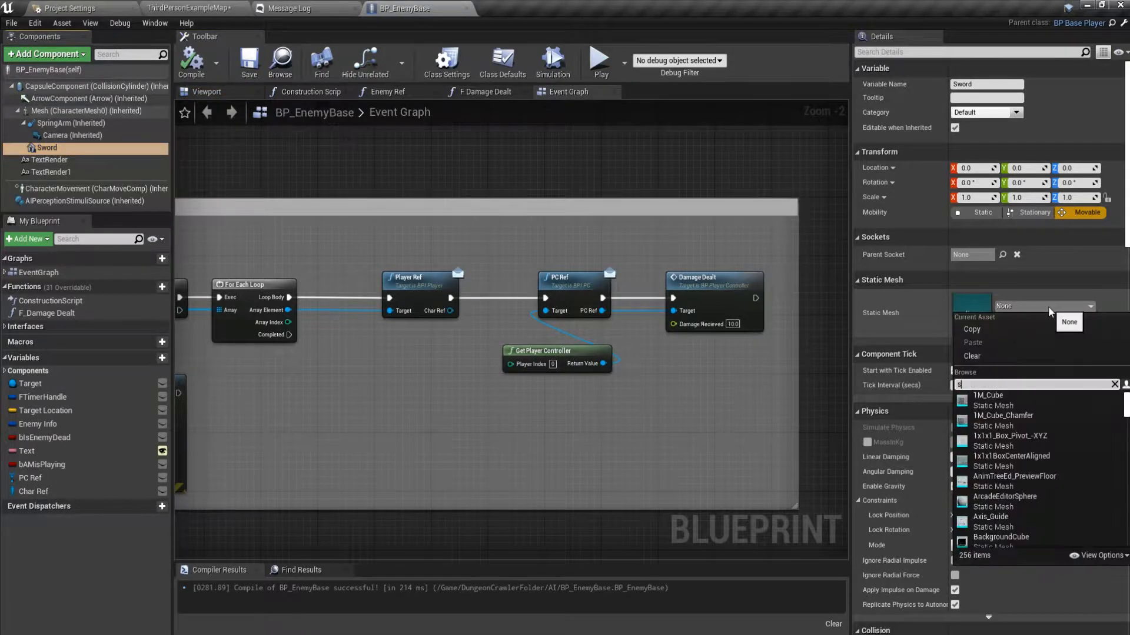
pyautogui.click(998, 437)
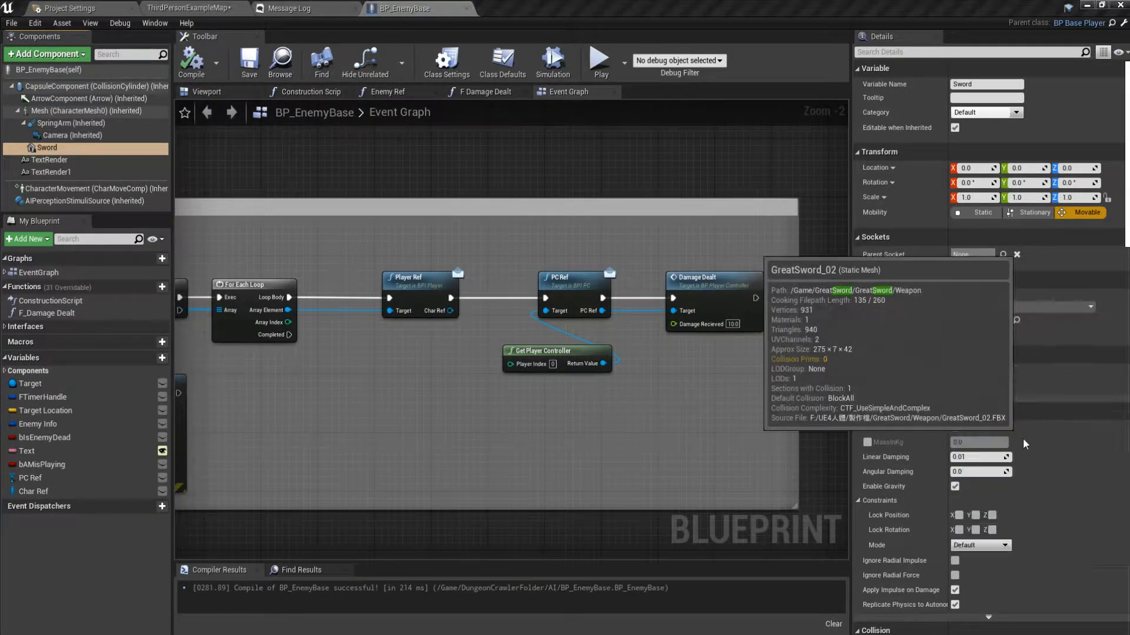
pyautogui.click(207, 93)
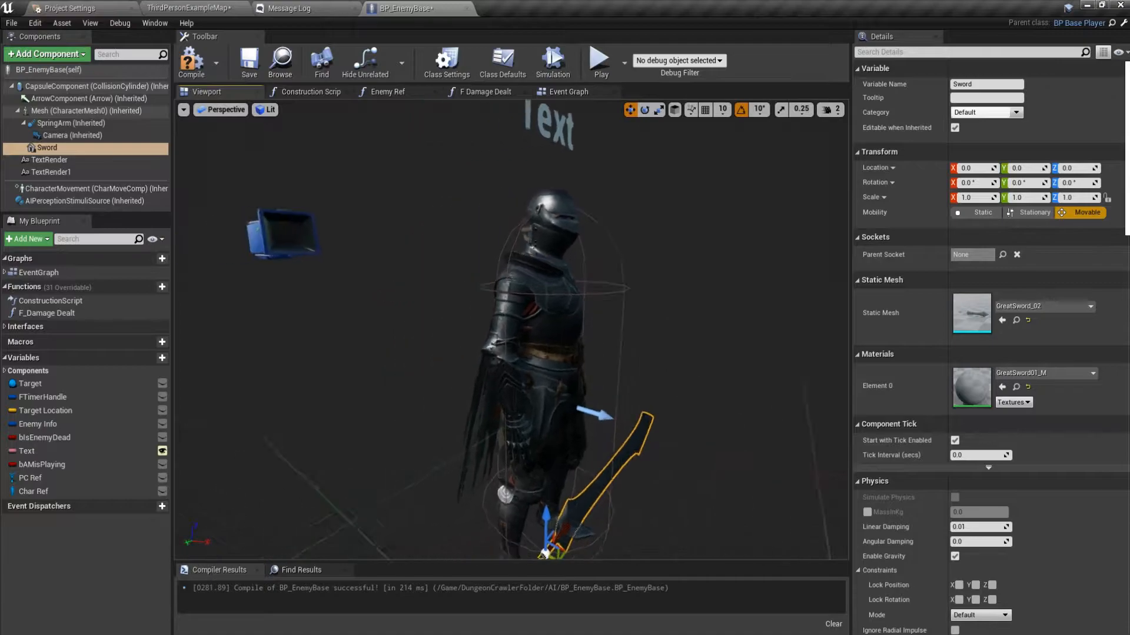
pyautogui.press('s')
pyautogui.moveTo(510, 330); pyautogui.dragTo(536, 324, button='right')
pyautogui.press('w')
pyautogui.click(1042, 306)
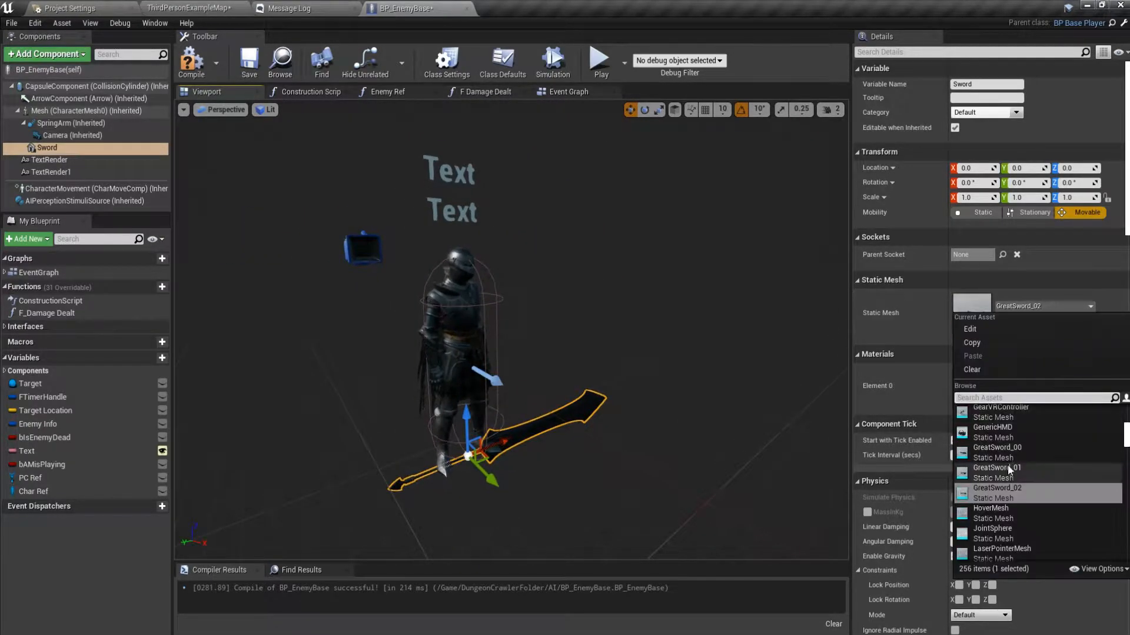
pyautogui.click(1008, 466)
# Try SM_WP_GothicKnight_Sword as the Sword component's static mesh and inspect it beside the knight
pyautogui.click(1038, 306)
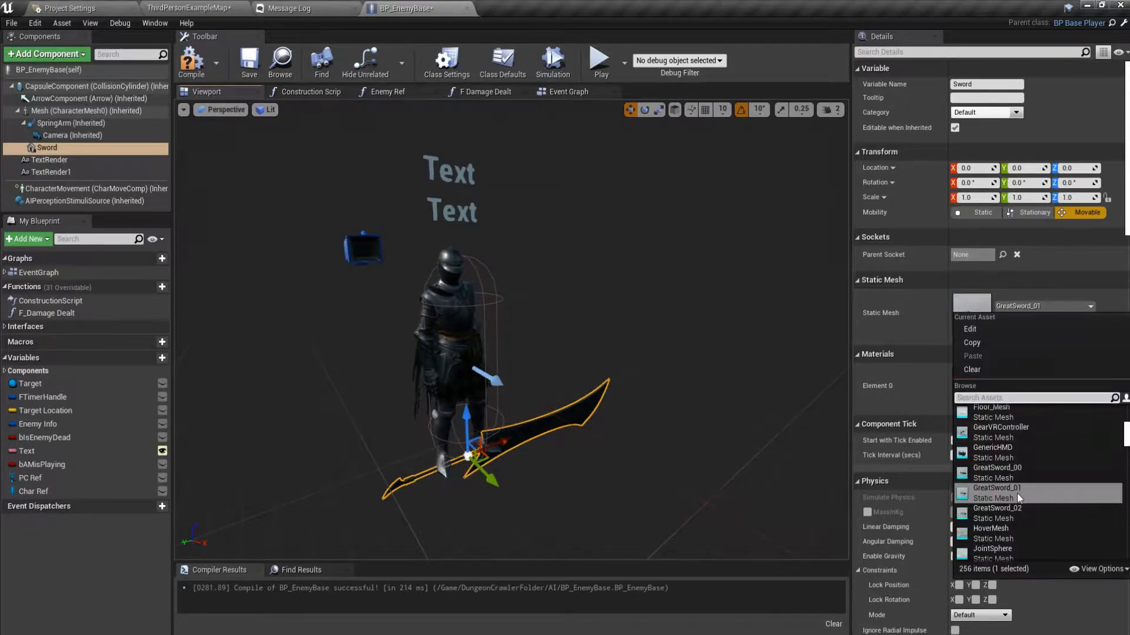
pyautogui.scroll(3, 1004, 512)
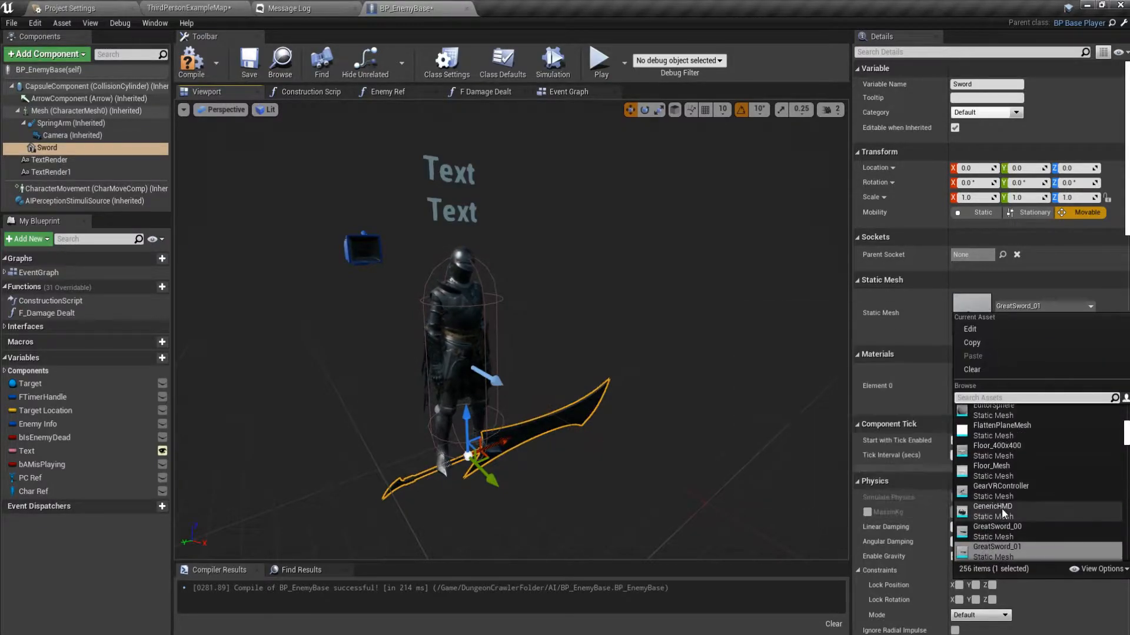
pyautogui.click(995, 398)
pyautogui.write('sw')
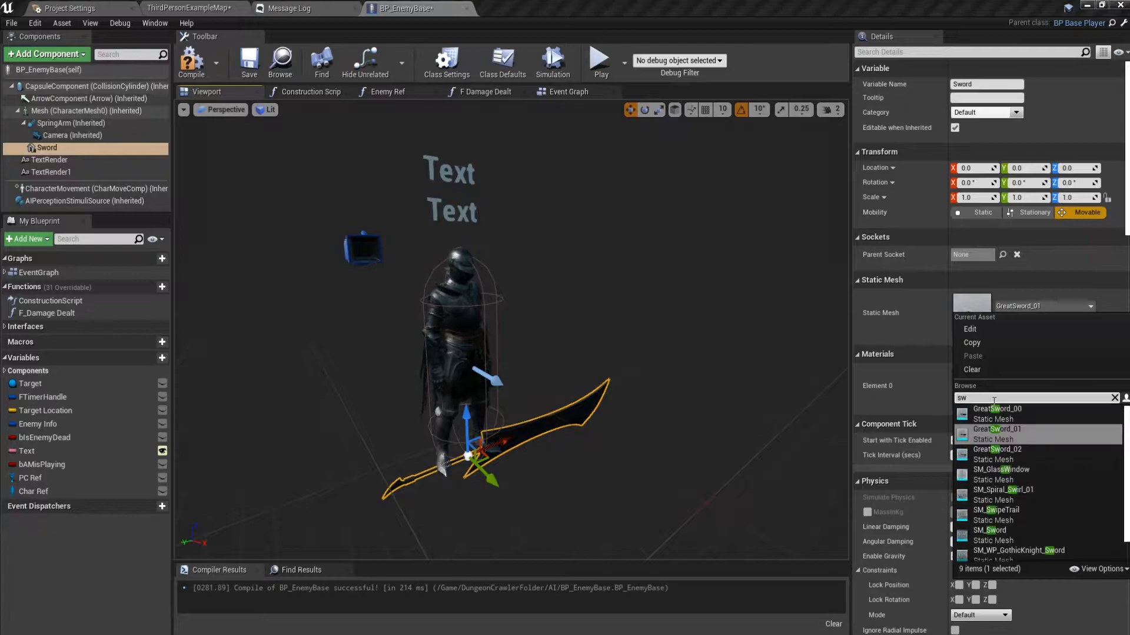
pyautogui.moveTo(1002, 453)
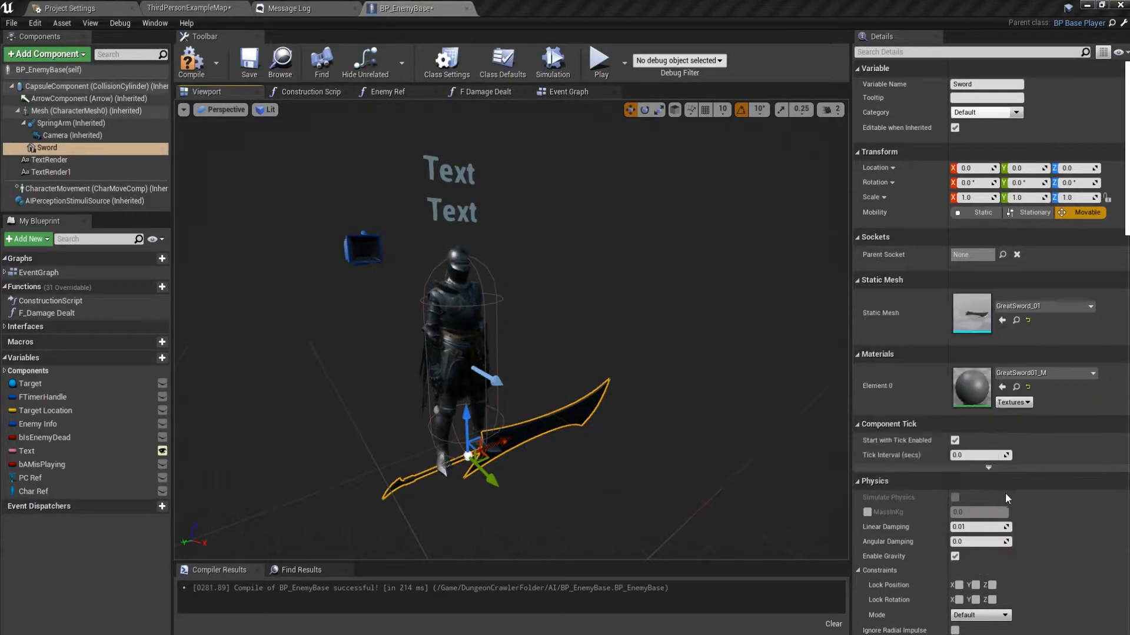
pyautogui.click(1006, 492)
pyautogui.moveTo(683, 443); pyautogui.dragTo(707, 443, button='right')
# Try SW_Wep_Sword_01 as the Sword's mesh, raise it to a Z location of about 66 and roll it 80 degrees
pyautogui.click(1090, 307)
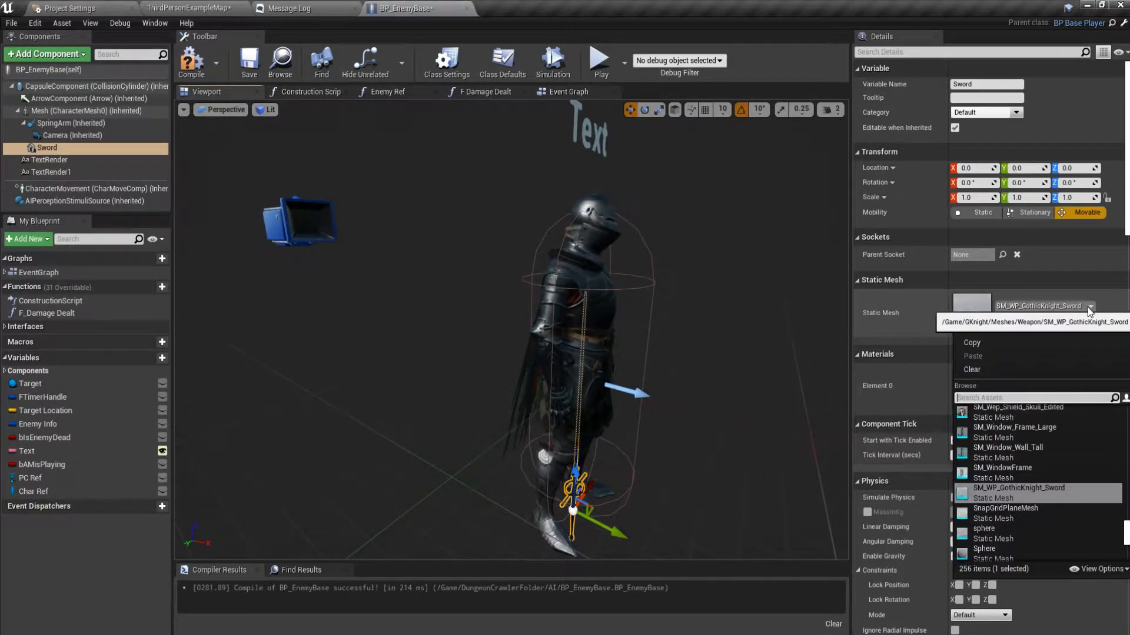
pyautogui.write('sword')
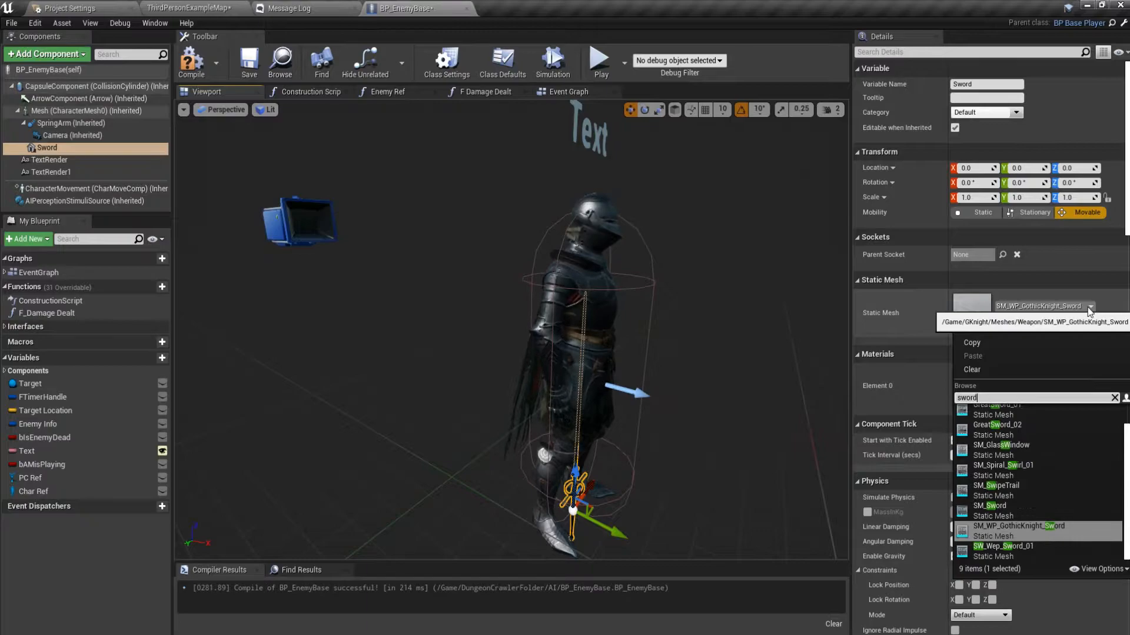
pyautogui.click(1019, 518)
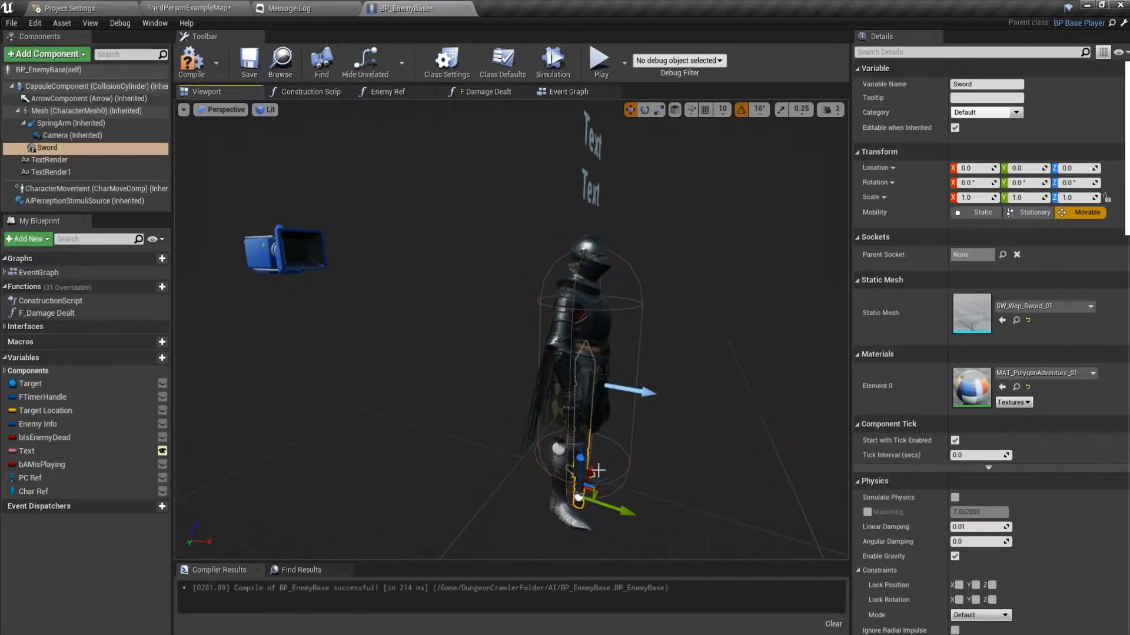
pyautogui.moveTo(580, 456); pyautogui.dragTo(605, 355)
pyautogui.press('e')
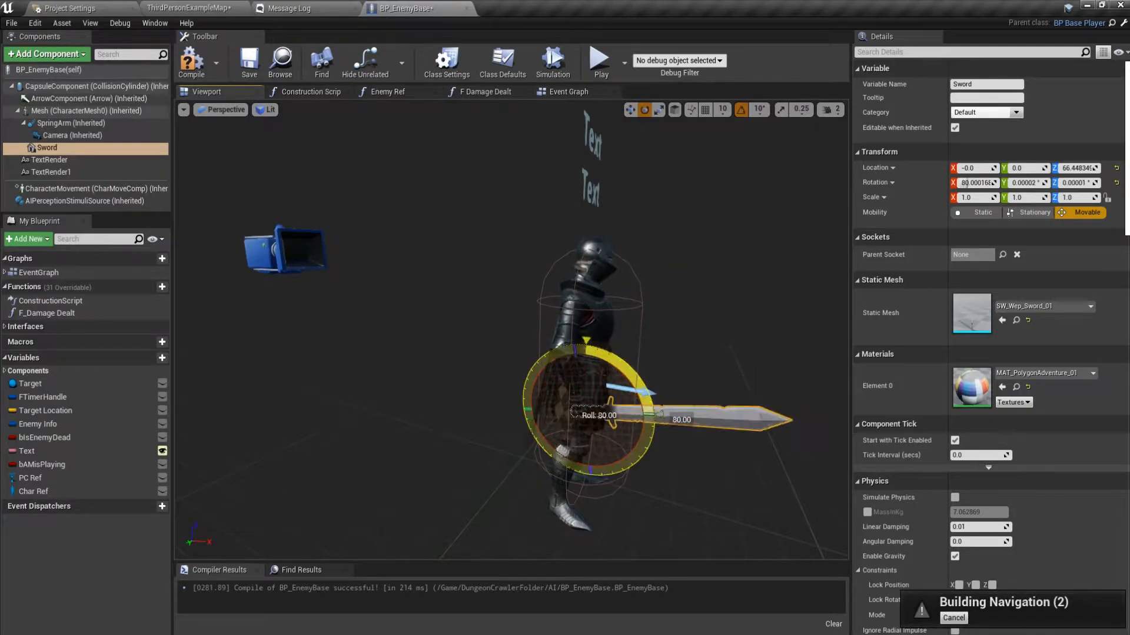
# Assign SM_Sword as the Sword component's static mesh
pyautogui.click(1038, 306)
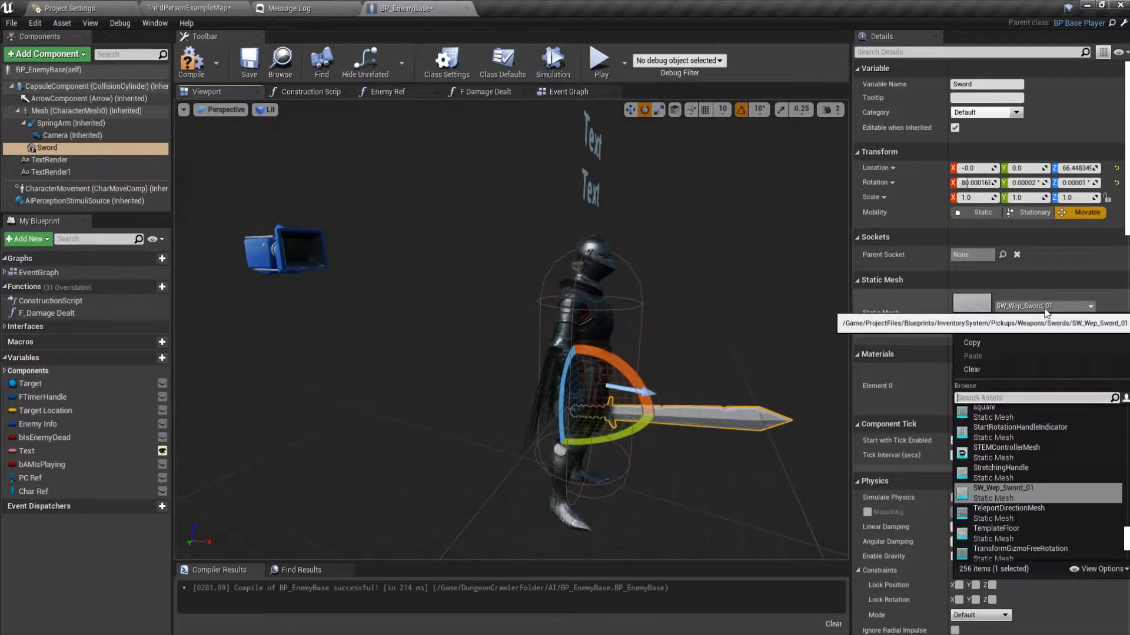
pyautogui.write('swo')
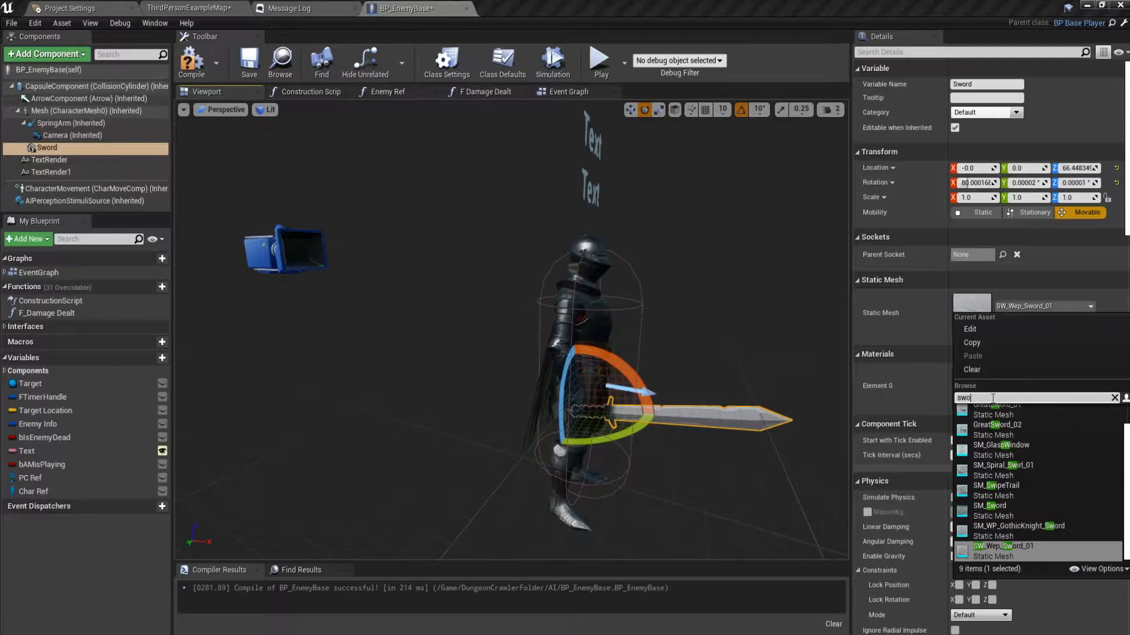
pyautogui.click(1015, 474)
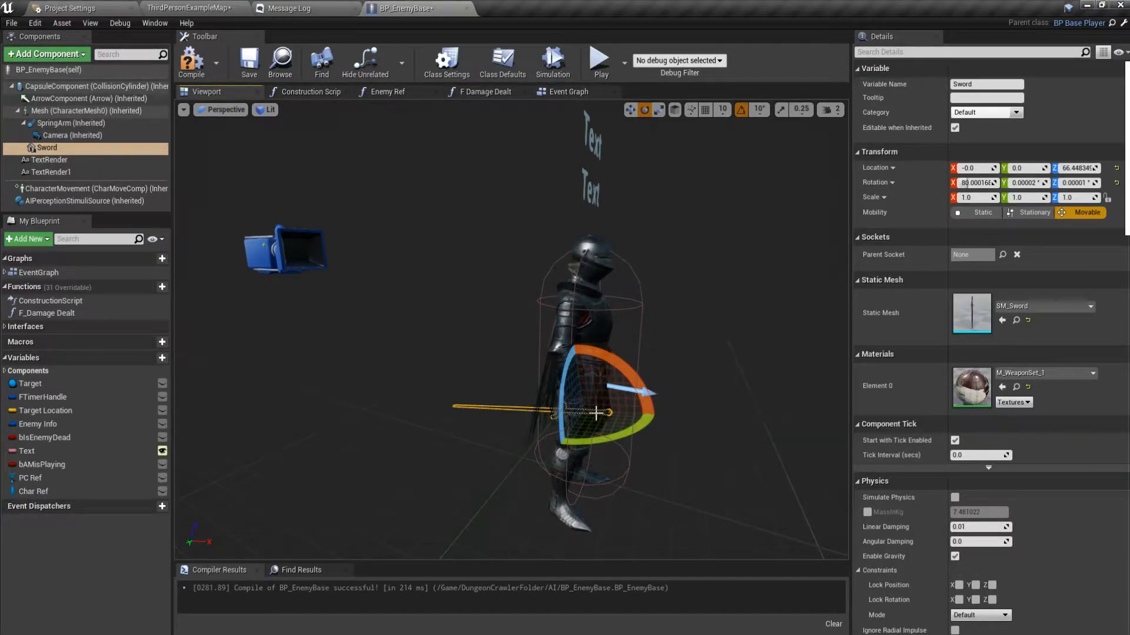
# Rotate the sword so its blade points forward and move it to the knight's right side, at about X -38, Y -15, Z 71
pyautogui.moveTo(500, 417); pyautogui.dragTo(584, 486)
pyautogui.moveTo(584, 485); pyautogui.dragTo(412, 482, button='right')
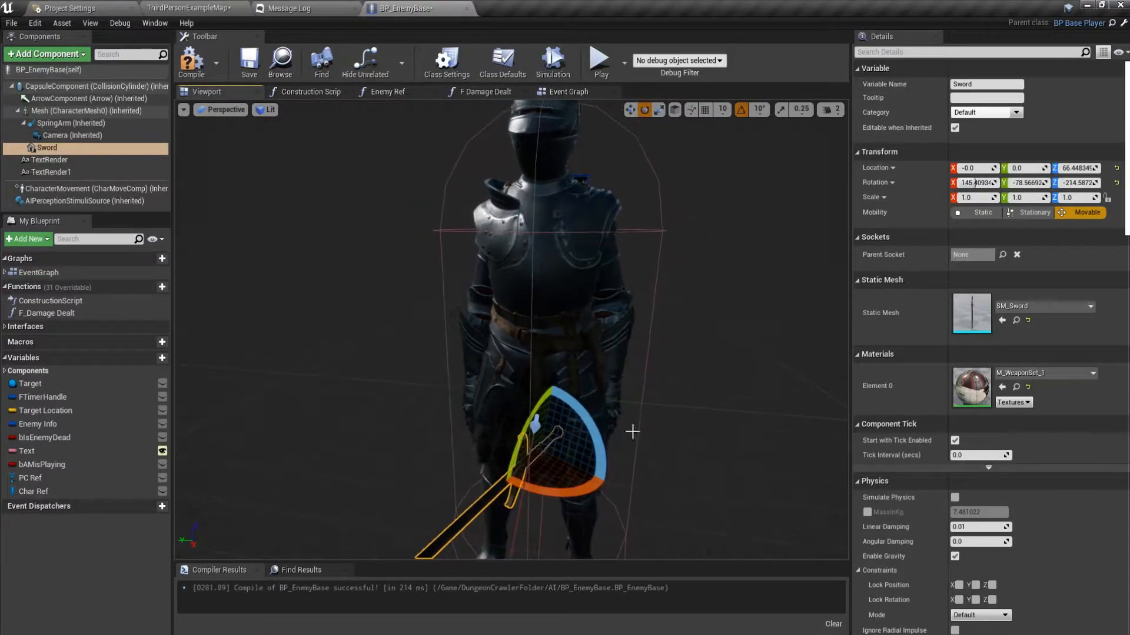
pyautogui.moveTo(553, 456); pyautogui.dragTo(474, 435)
pyautogui.moveTo(541, 433); pyautogui.dragTo(633, 421, button='right')
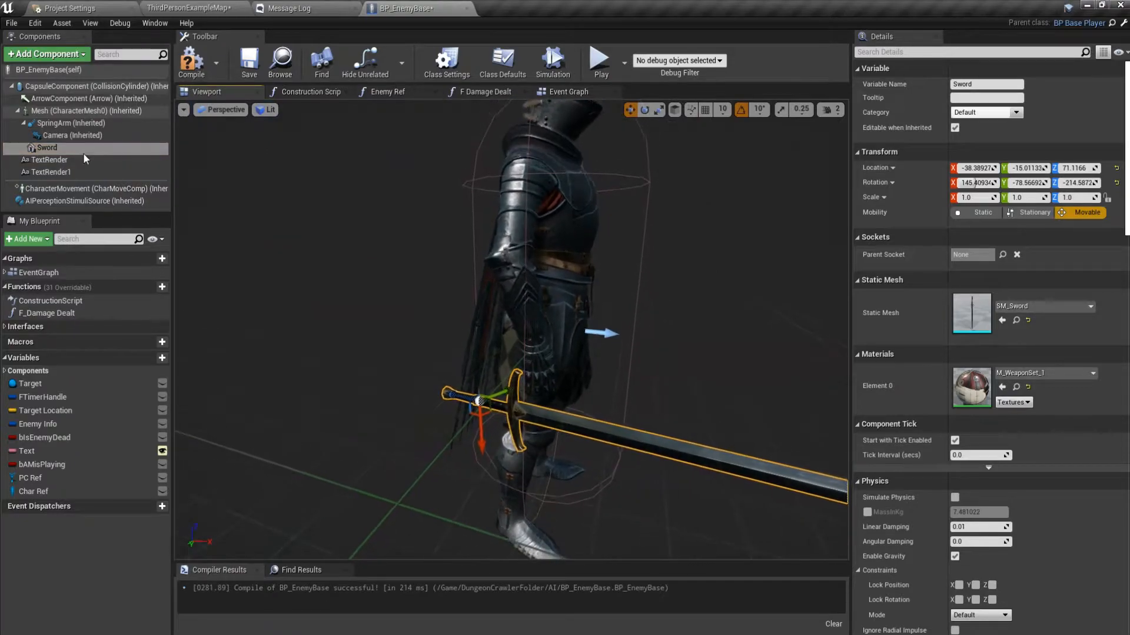
# Detach the Sword component from the character Mesh and parent it under Mesh again
pyautogui.moveTo(45, 147); pyautogui.dragTo(51, 116)
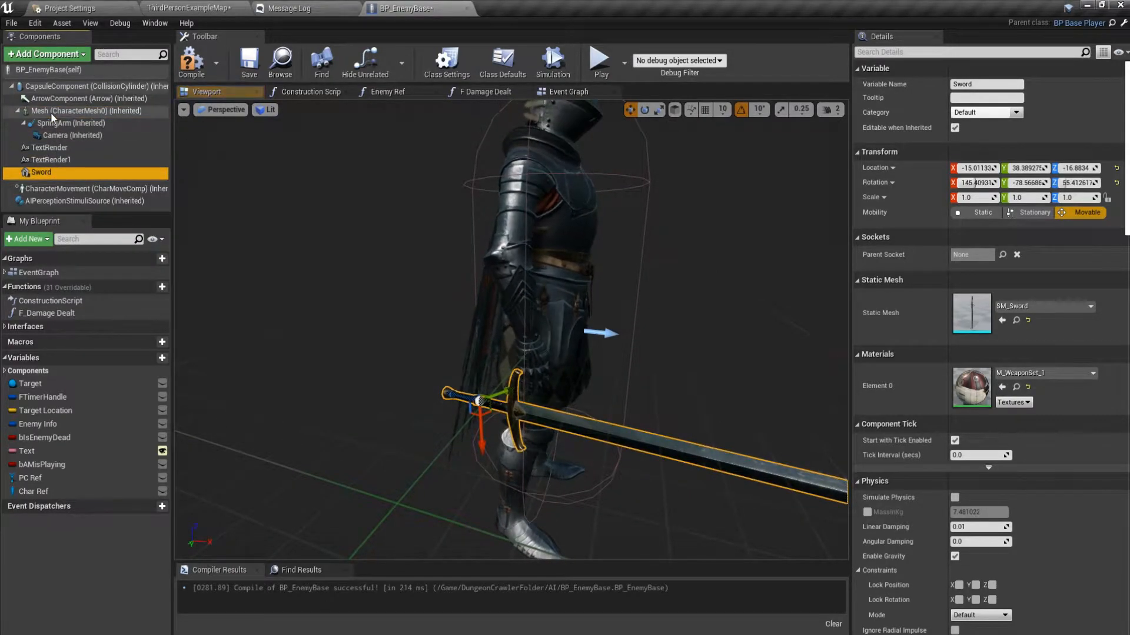
pyautogui.moveTo(49, 173); pyautogui.dragTo(58, 113)
pyautogui.click(57, 113)
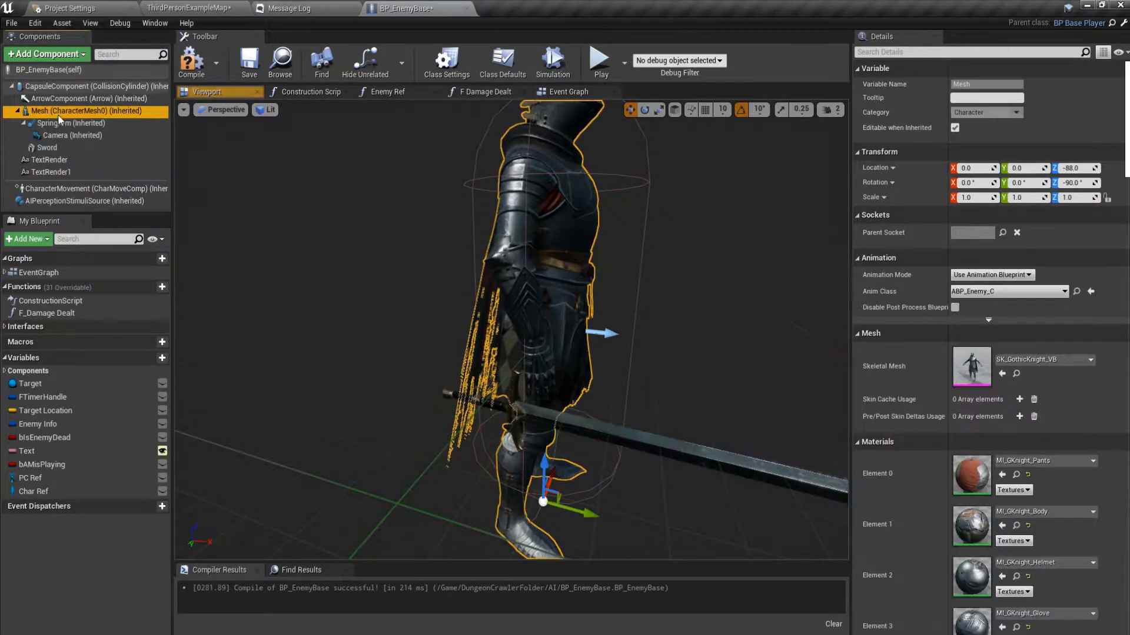
pyautogui.click(18, 110)
pyautogui.click(18, 110)
# Set the Sword component's parent socket to RightWeaponShield
pyautogui.click(86, 149)
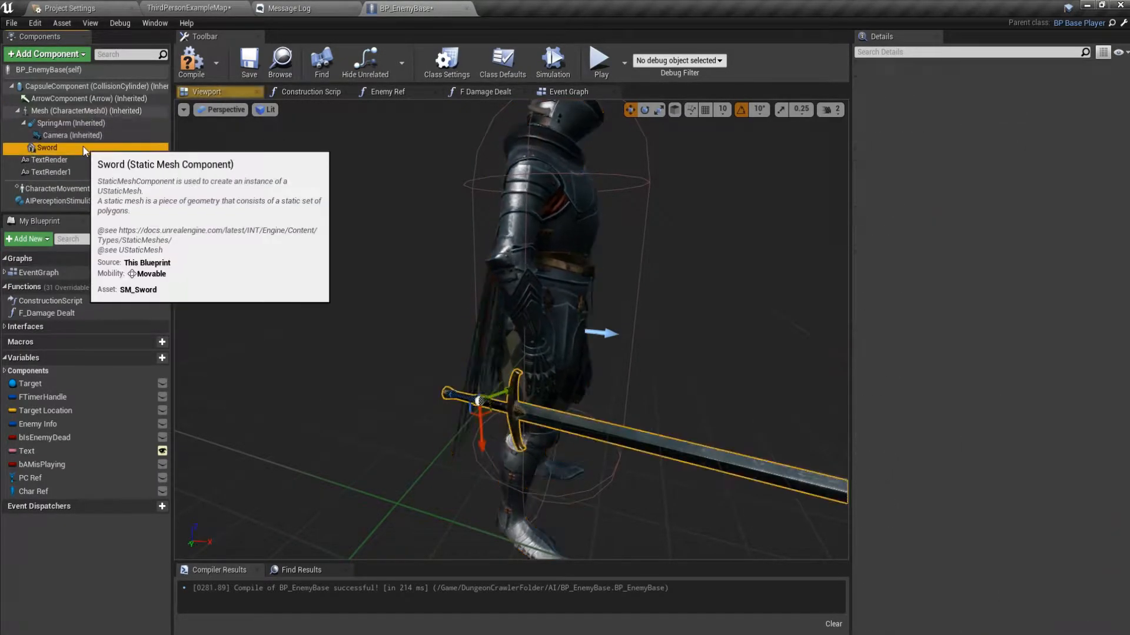
pyautogui.click(1002, 255)
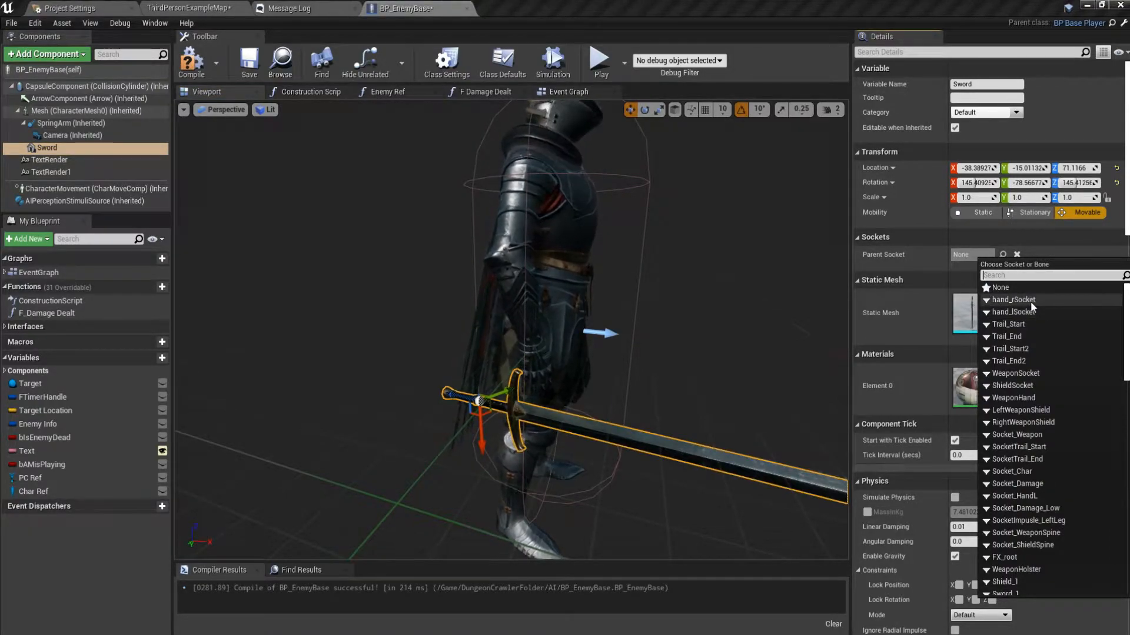
pyautogui.click(1025, 420)
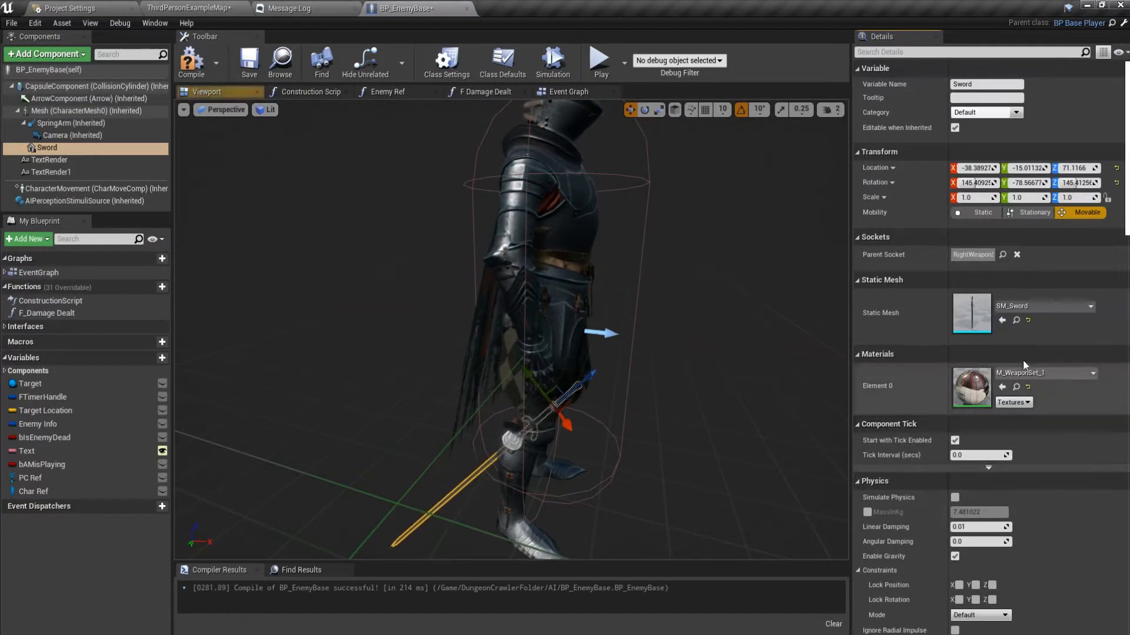
# Reset the Sword component's location and rotation values to 0 so it aligns with its socket
pyautogui.press('d')
pyautogui.moveTo(739, 403); pyautogui.dragTo(623, 406, button='right')
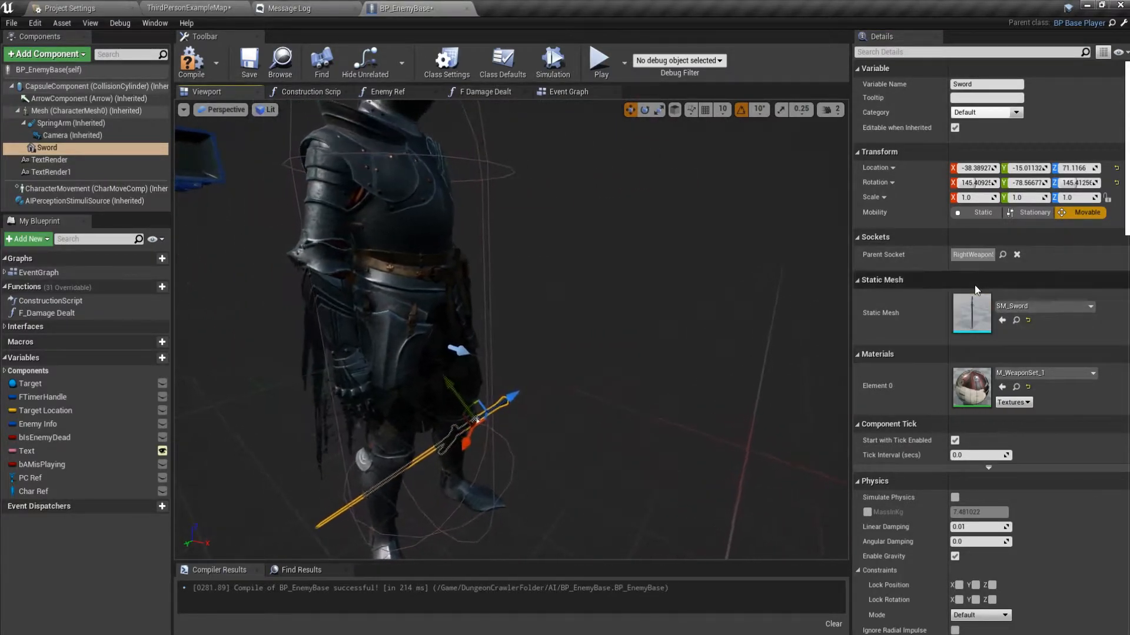
pyautogui.moveTo(974, 285); pyautogui.dragTo(952, 307, button='right')
pyautogui.moveTo(747, 347)
pyautogui.mouseDown(button='right')
pyautogui.moveTo(601, 348)
pyautogui.moveTo(747, 344)
pyautogui.mouseUp(button='right')
pyautogui.press('d')
pyautogui.press('a')
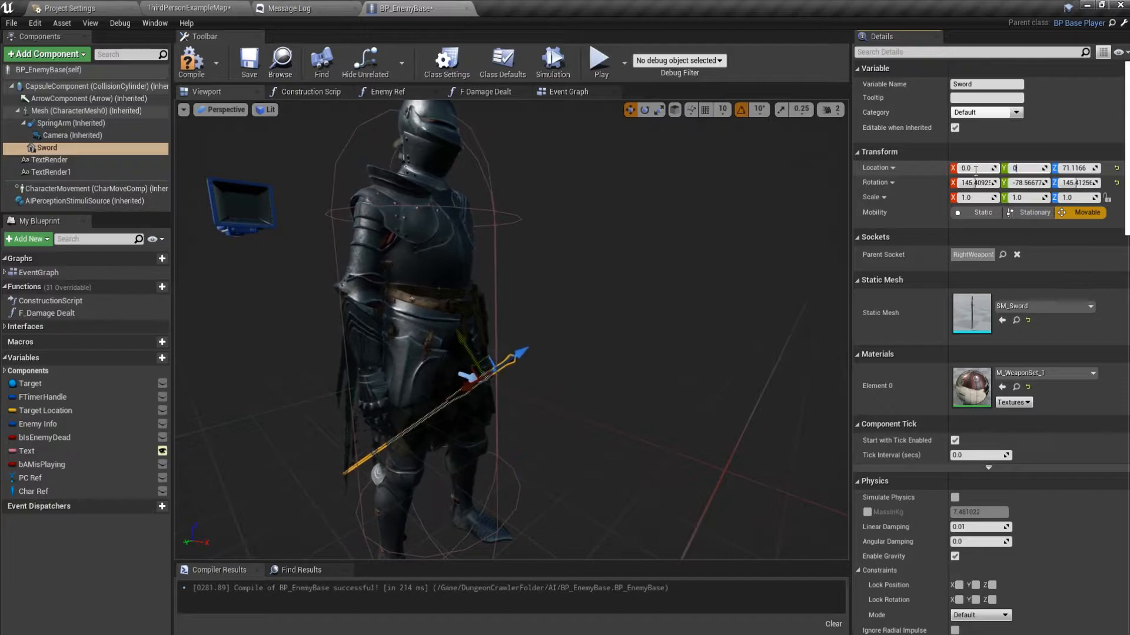
pyautogui.write('0')
pyautogui.press('Return')
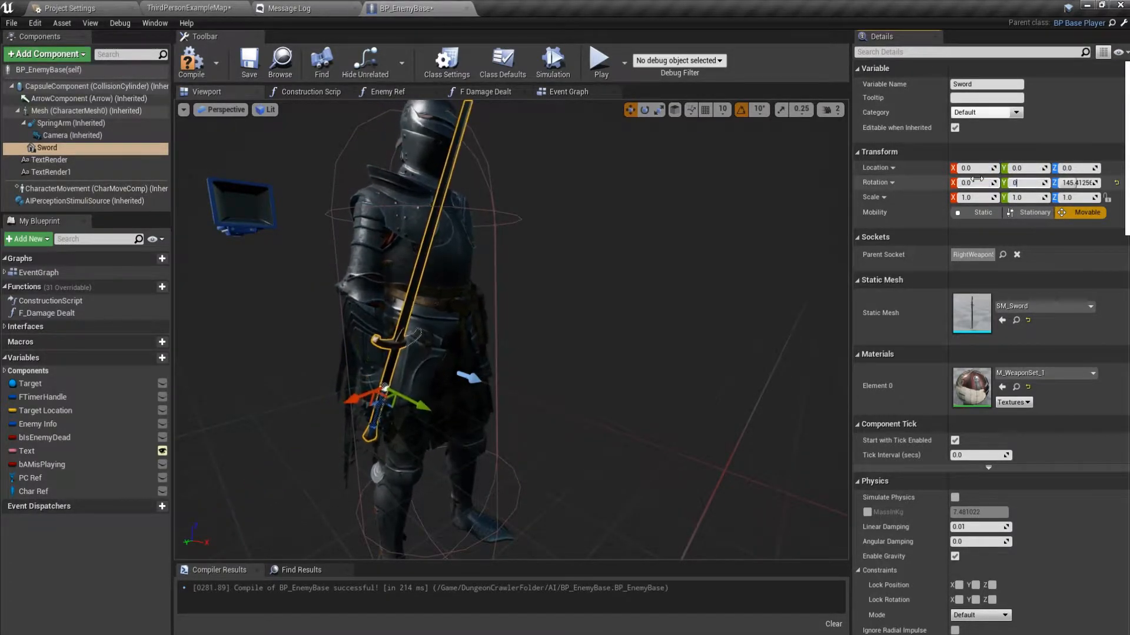
# Inspect the sword's placement in the knight's right hand and compile BP_EnemyBase
pyautogui.press('d')
pyautogui.moveTo(635, 347); pyautogui.dragTo(606, 341, button='right')
pyautogui.press('a')
pyautogui.press('w')
pyautogui.press('s')
pyautogui.click(199, 65)
pyautogui.click(189, 7)
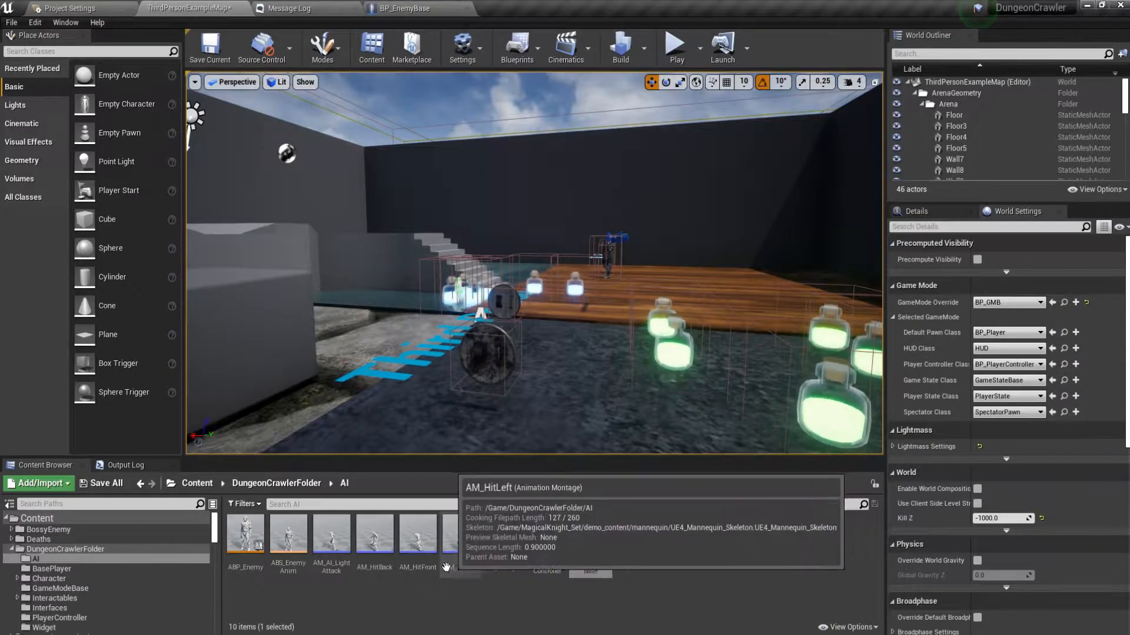
pyautogui.click(697, 559)
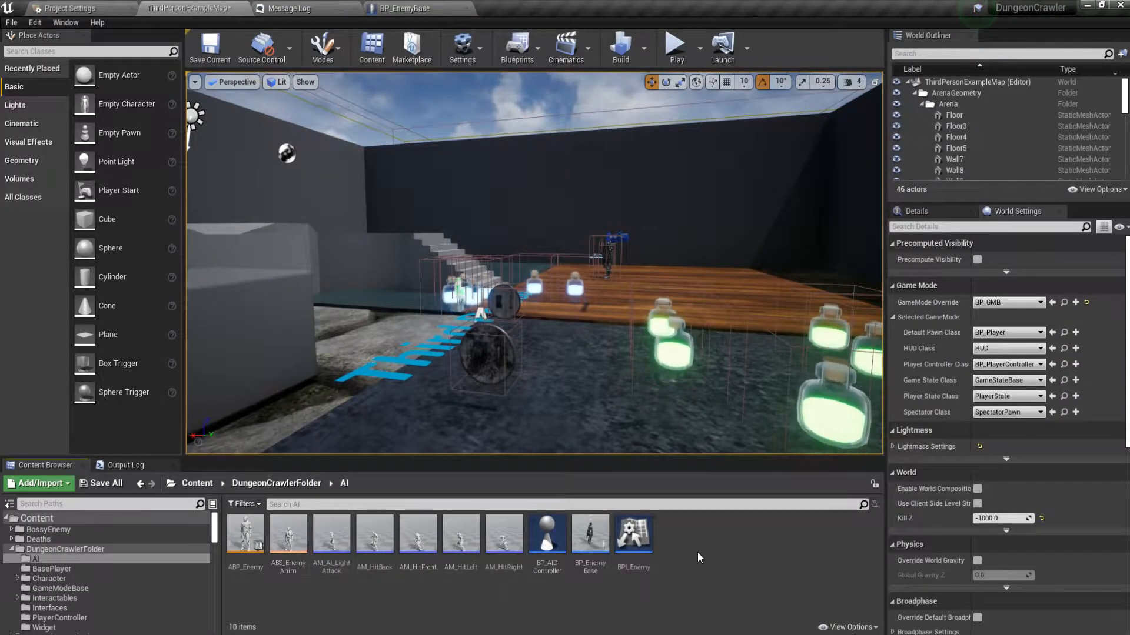
pyautogui.rightClick(698, 556)
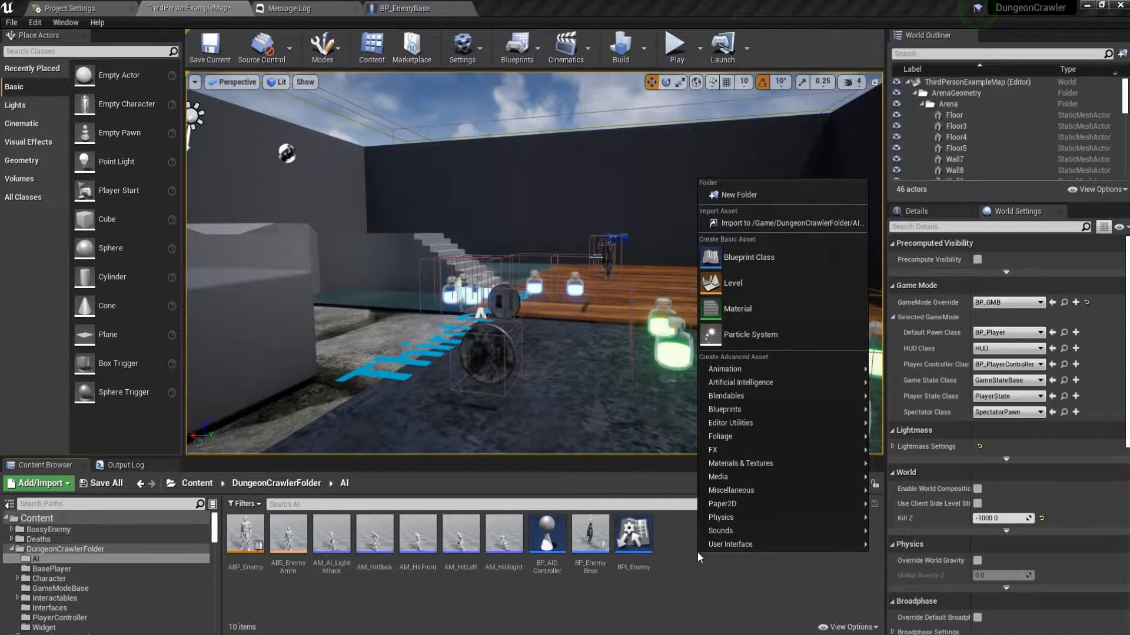
# Set the Sword component's parent socket in BP_EnemyBase to WeaponSocket and check how the sword sits on the knight
pyautogui.click(408, 7)
pyautogui.moveTo(591, 456); pyautogui.dragTo(700, 457)
pyautogui.moveTo(590, 456)
pyautogui.mouseDown(button='right')
pyautogui.moveTo(550, 448)
pyautogui.moveTo(595, 460)
pyautogui.mouseUp(button='right')
pyautogui.click(1003, 255)
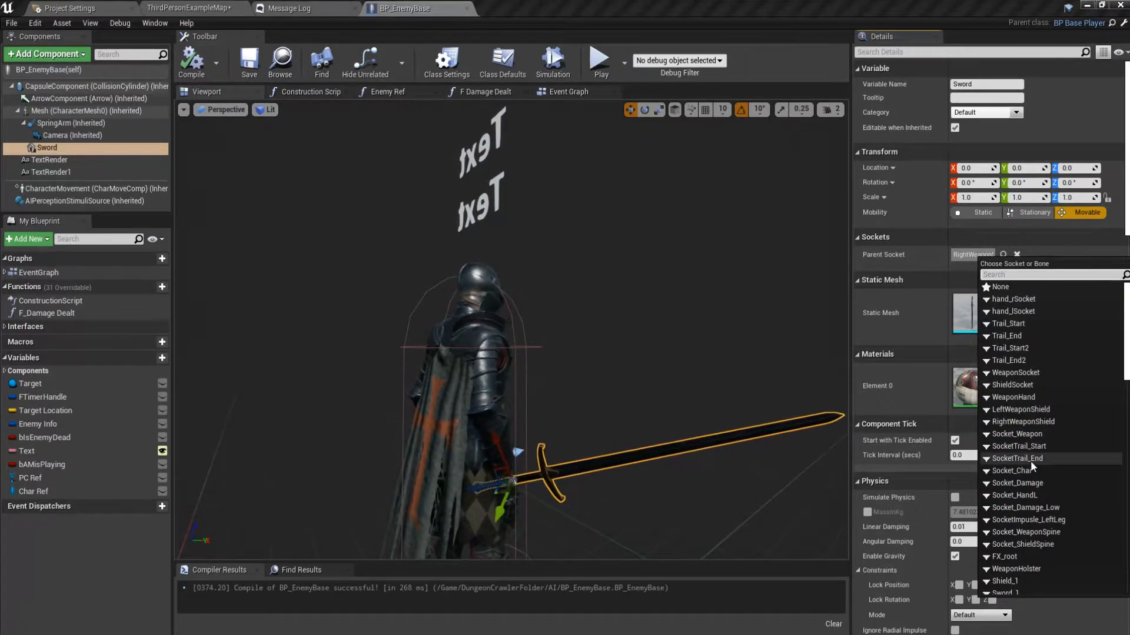
pyautogui.click(1029, 372)
pyautogui.moveTo(512, 329)
pyautogui.mouseDown(button='right')
pyautogui.moveTo(509, 321)
pyautogui.moveTo(467, 341)
pyautogui.moveTo(486, 353)
pyautogui.moveTo(470, 359)
pyautogui.moveTo(524, 350)
pyautogui.moveTo(497, 335)
pyautogui.moveTo(512, 347)
pyautogui.mouseUp(button='right')
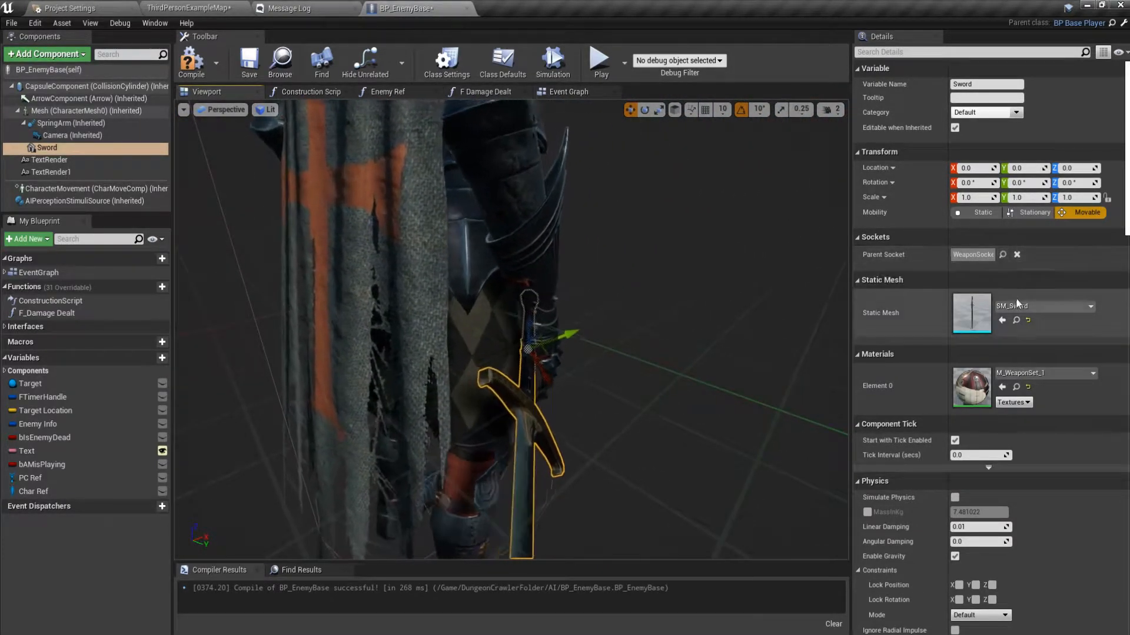
# Open the SK_GothicKnight_VB skeletal mesh used by BP_EnemyBase's Mesh component for editing
pyautogui.doubleClick(80, 112)
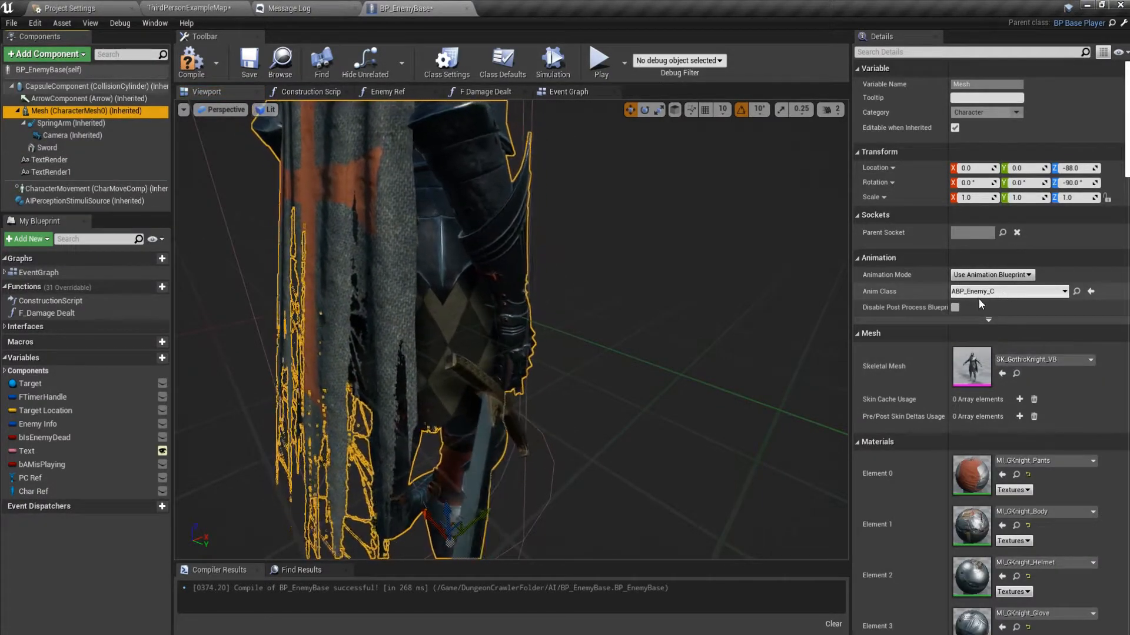
pyautogui.click(1016, 374)
pyautogui.doubleClick(461, 535)
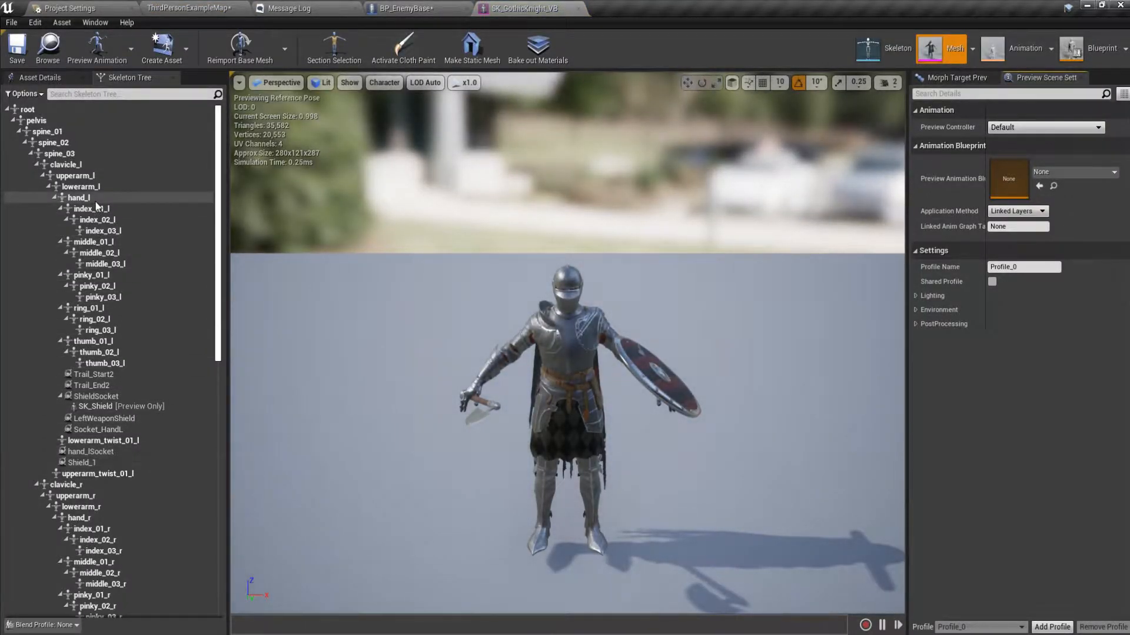
# Examine the placement of ShieldSocket, Sword_1 and Socket_WeaponSpine on the knight's skeleton
pyautogui.click(122, 397)
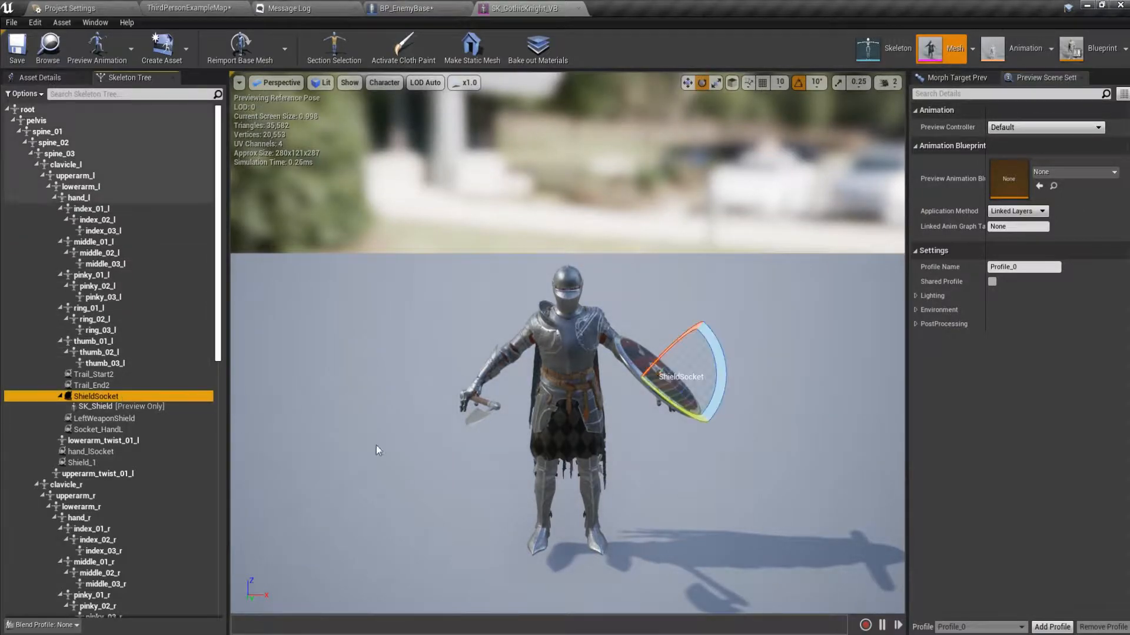
pyautogui.press('f')
pyautogui.scroll(-3, 123, 554)
pyautogui.scroll(-5, 123, 550)
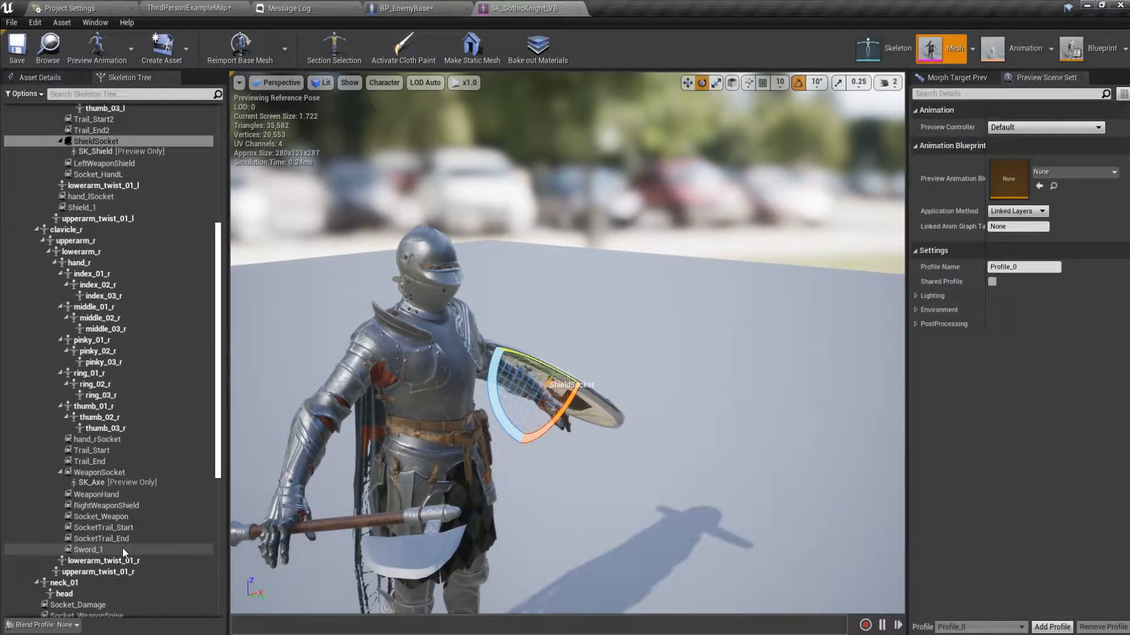
pyautogui.click(122, 548)
pyautogui.scroll(-3, 122, 548)
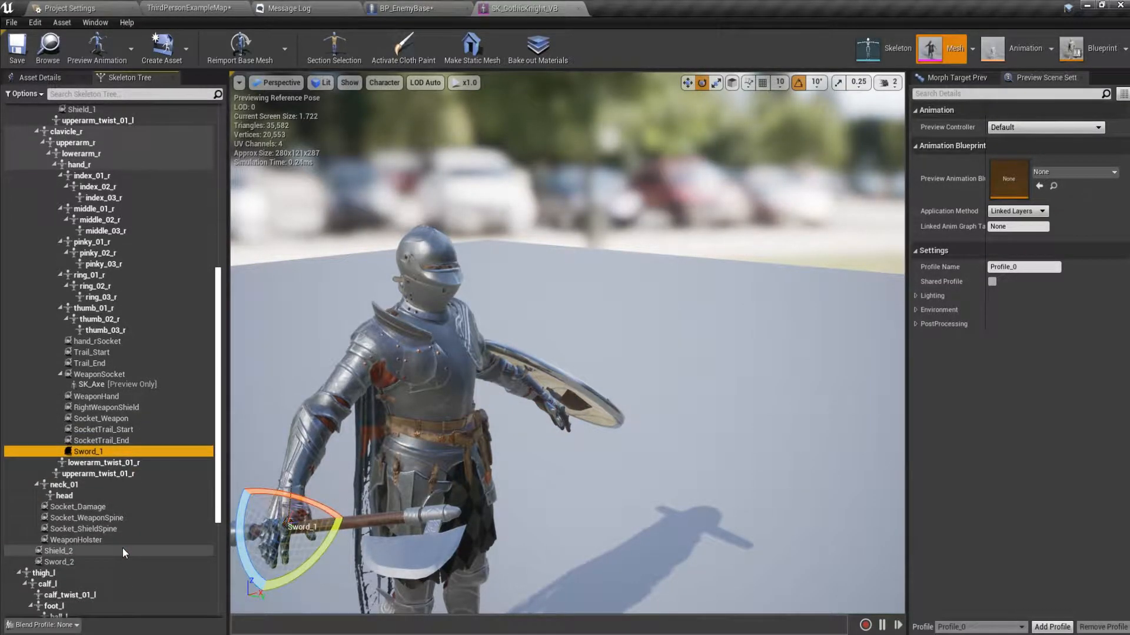
pyautogui.click(129, 522)
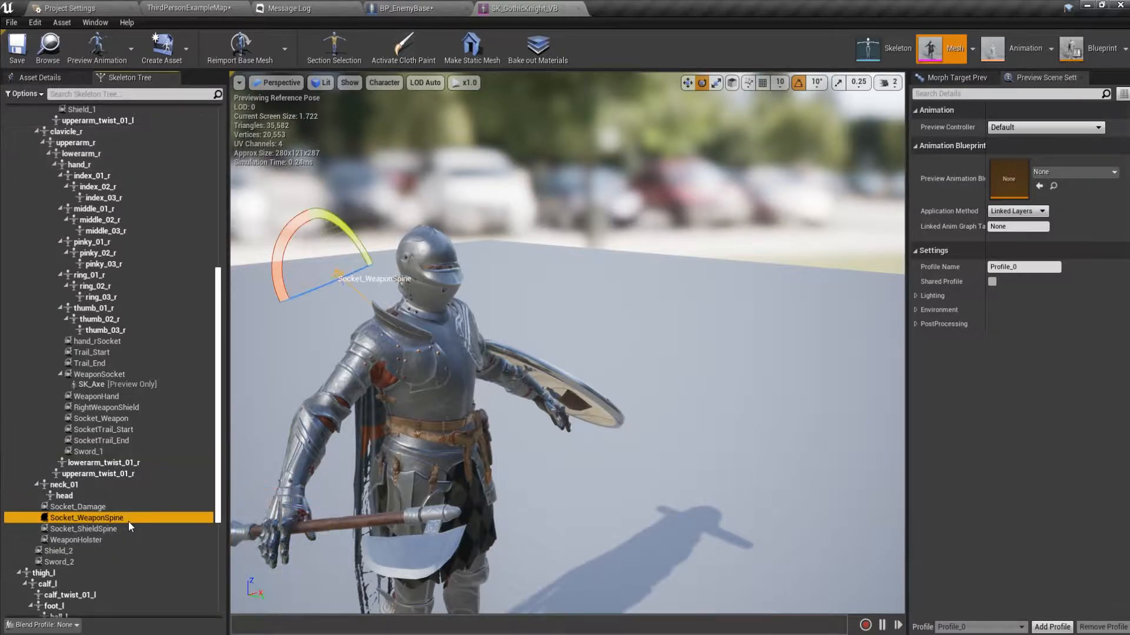
# Set the Sword component's parent socket in BP_EnemyBase to Socket_WeaponSpine and check the sword behind the knight's shoulder
pyautogui.click(412, 8)
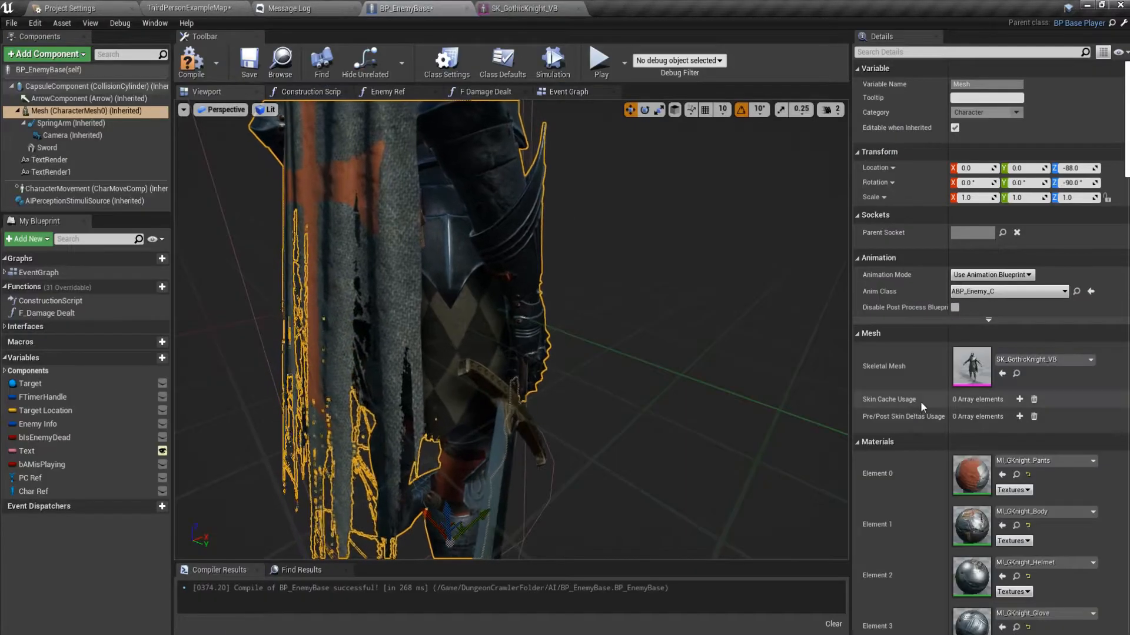
pyautogui.moveTo(141, 283)
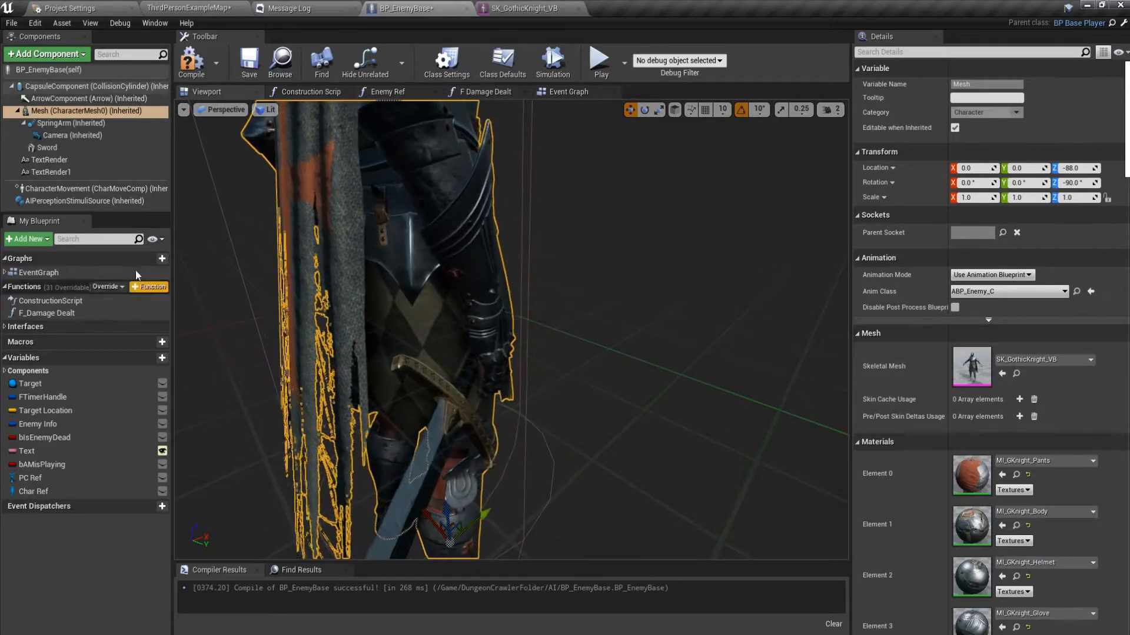
pyautogui.click(47, 148)
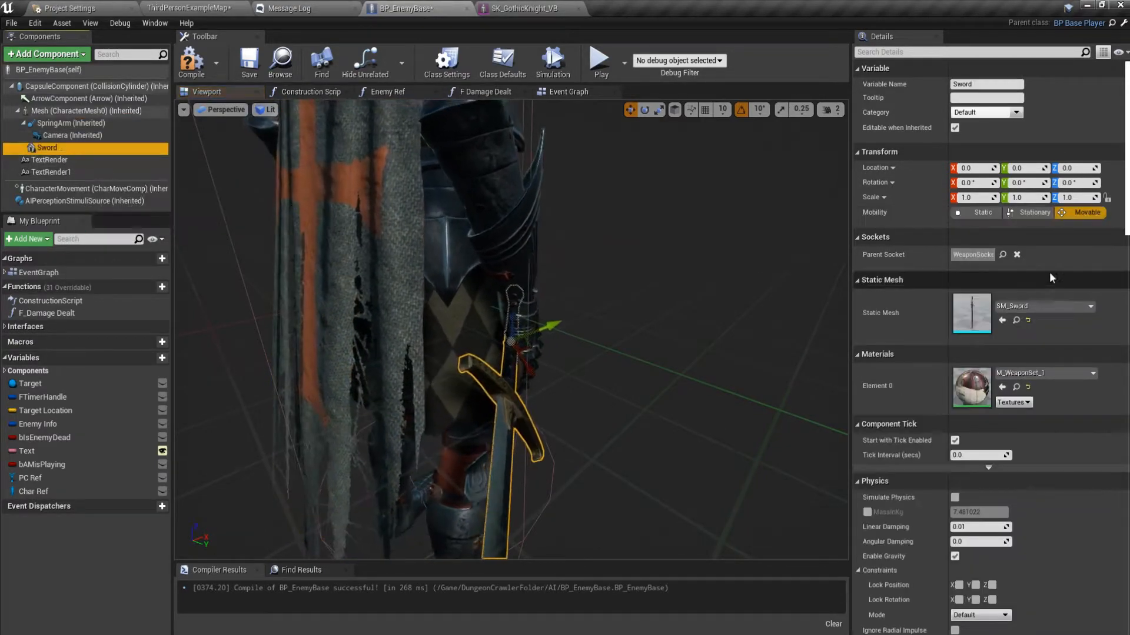
pyautogui.click(1002, 255)
pyautogui.write('wea')
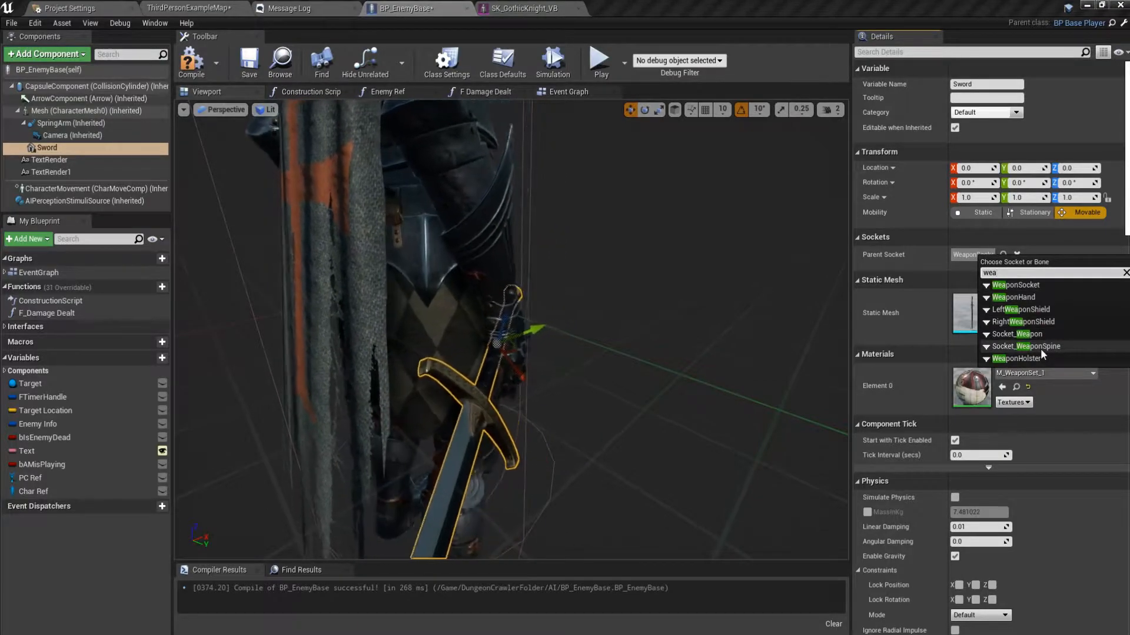
pyautogui.click(1040, 348)
pyautogui.press('f')
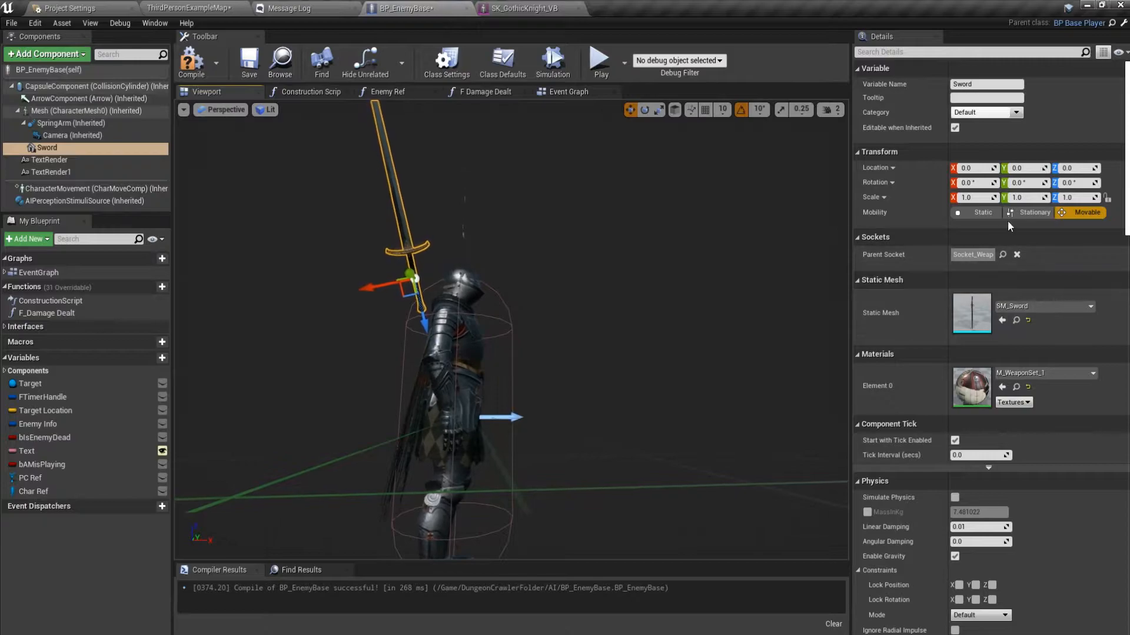
pyautogui.moveTo(615, 280); pyautogui.dragTo(656, 280, button='right')
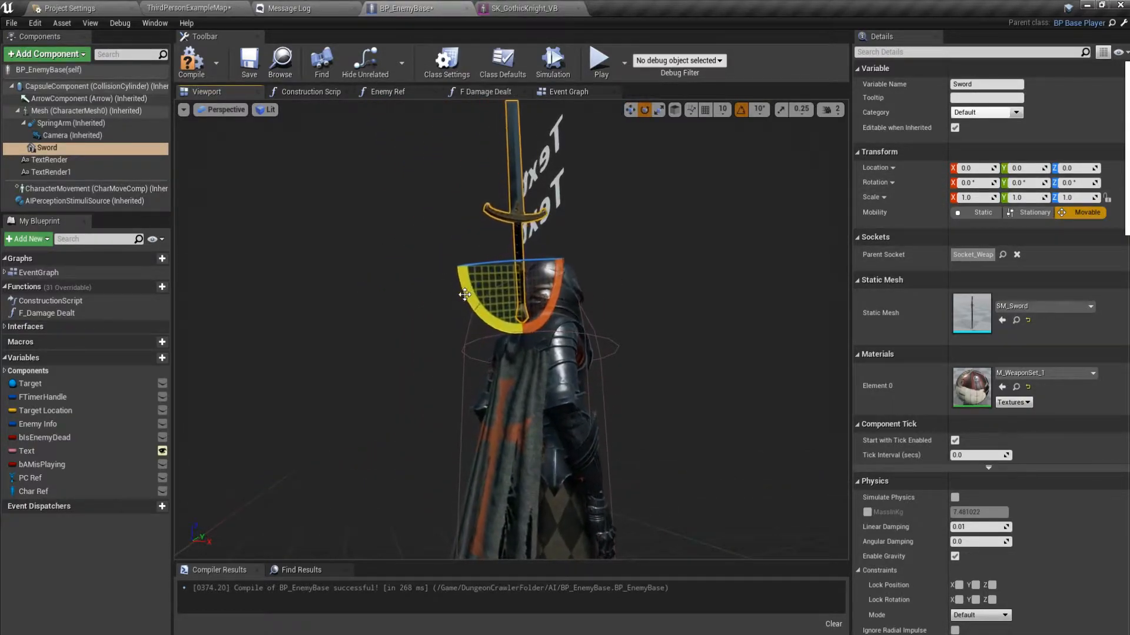
pyautogui.moveTo(498, 277); pyautogui.dragTo(451, 277, button='right')
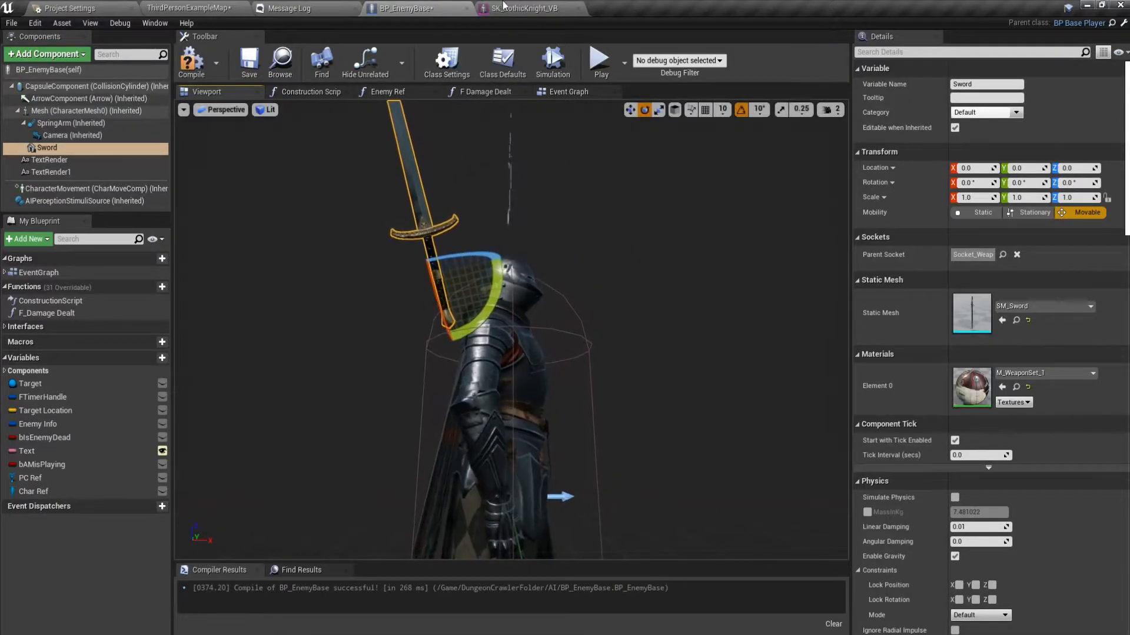
# Compare the neck and spine bones of SK_GothicKnight_VB and add a new socket to the spine_01 bone
pyautogui.click(524, 8)
pyautogui.moveTo(265, 412)
pyautogui.mouseDown(button='right')
pyautogui.moveTo(247, 412)
pyautogui.moveTo(265, 412)
pyautogui.mouseUp(button='right')
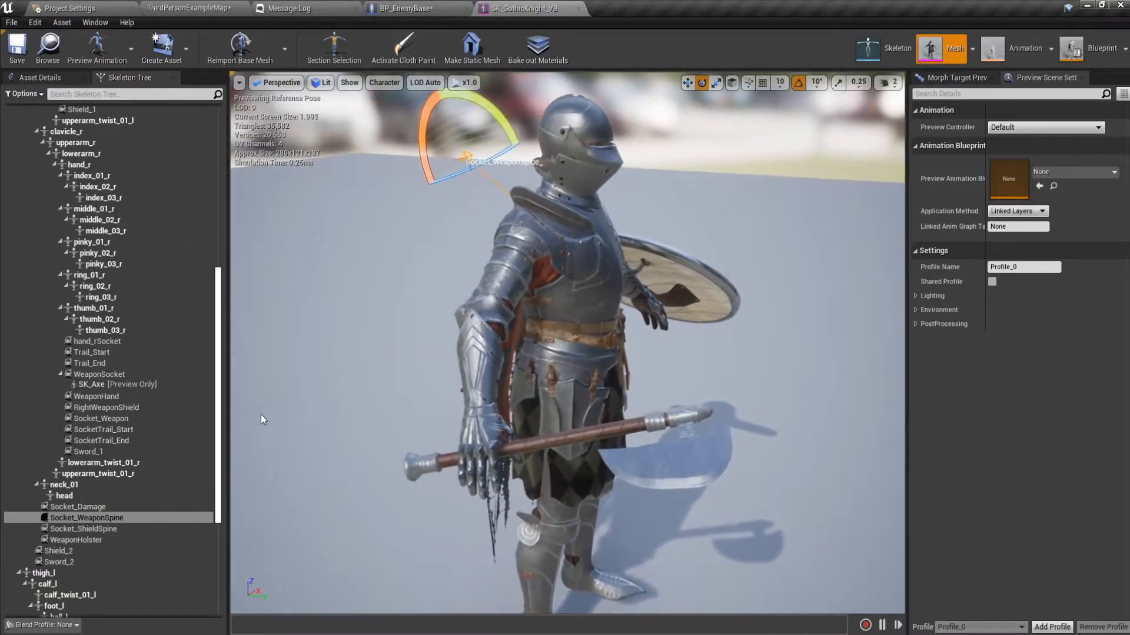
pyautogui.click(94, 485)
pyautogui.scroll(7, 102, 357)
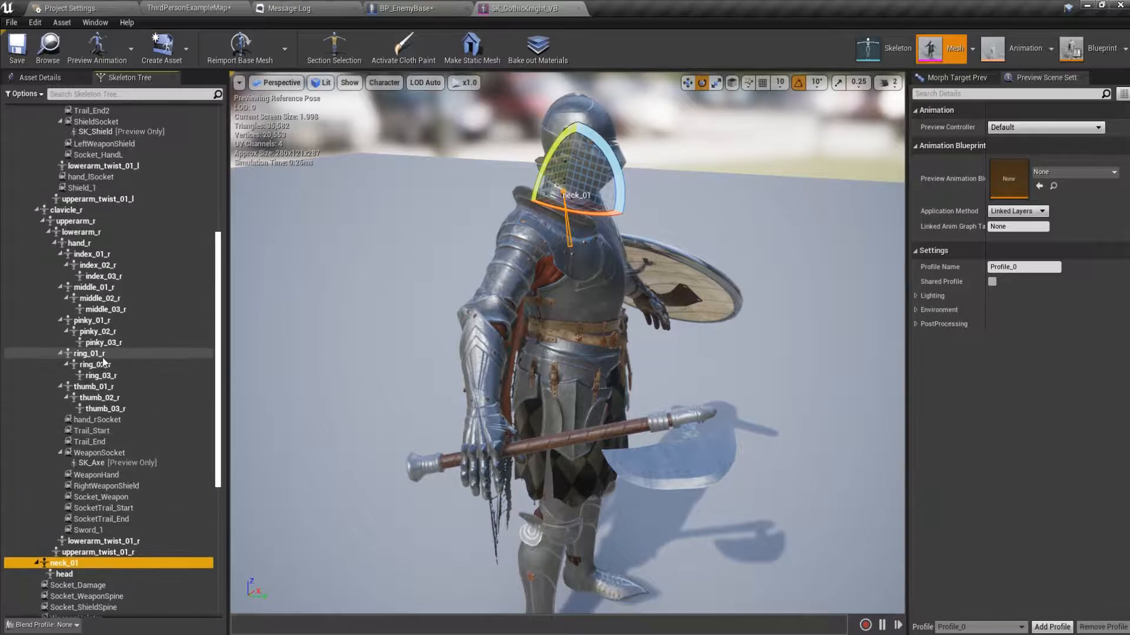
pyautogui.scroll(4, 102, 360)
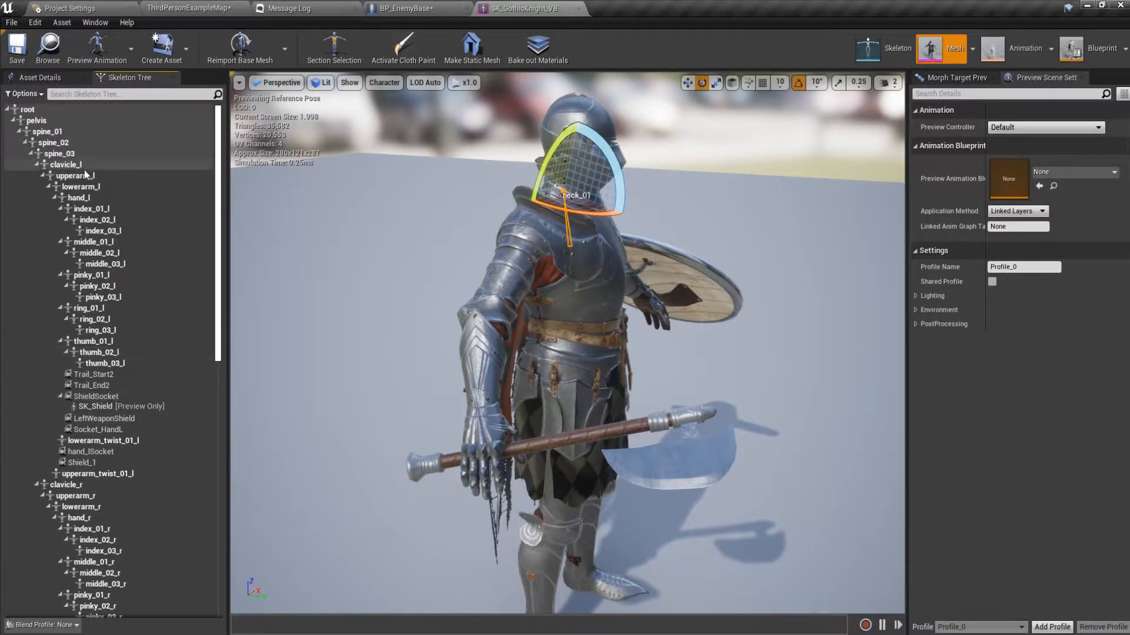
pyautogui.click(78, 153)
pyautogui.click(82, 142)
pyautogui.click(82, 132)
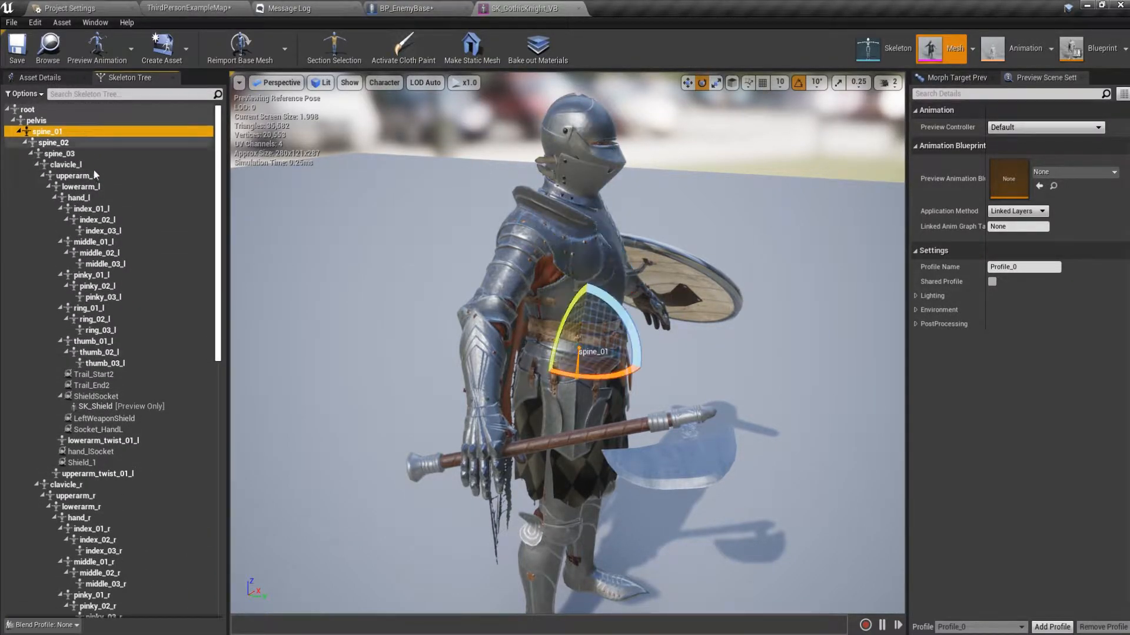
pyautogui.press('f')
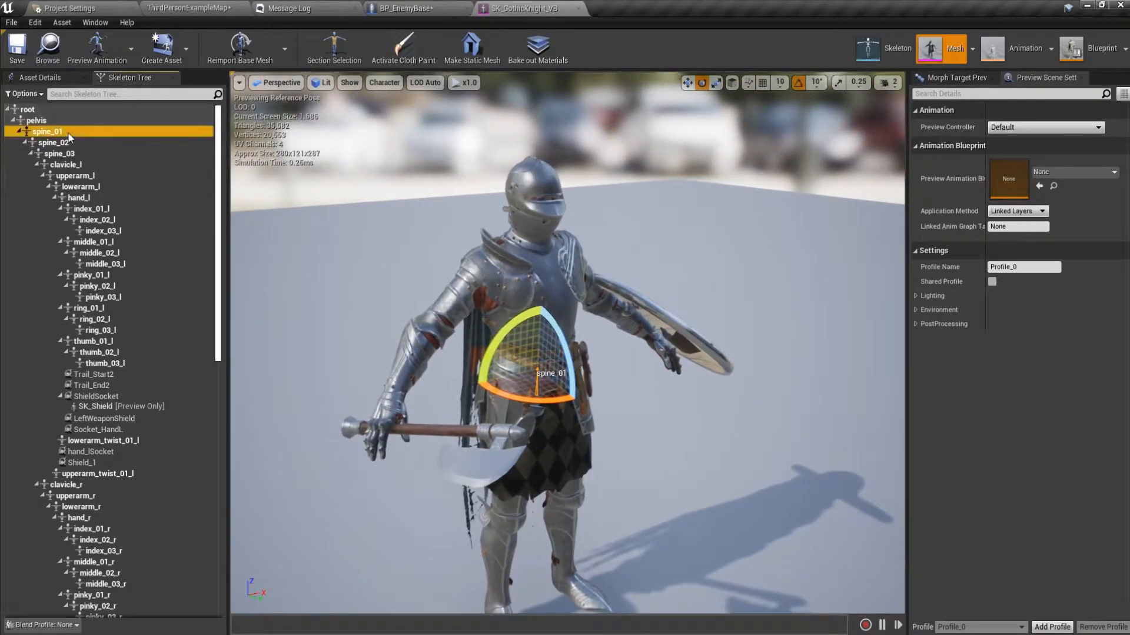
pyautogui.rightClick(69, 137)
pyautogui.click(104, 176)
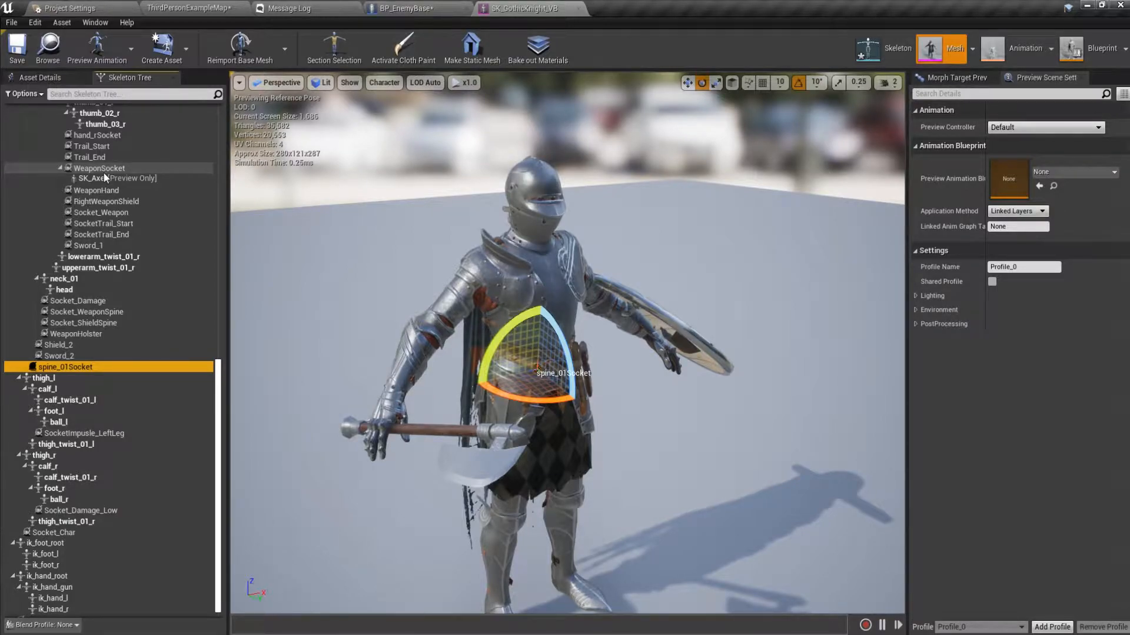
# Try to rename the new spine_01 socket to WeaponHolster and check the existing socket of that name
pyautogui.rightClick(104, 369)
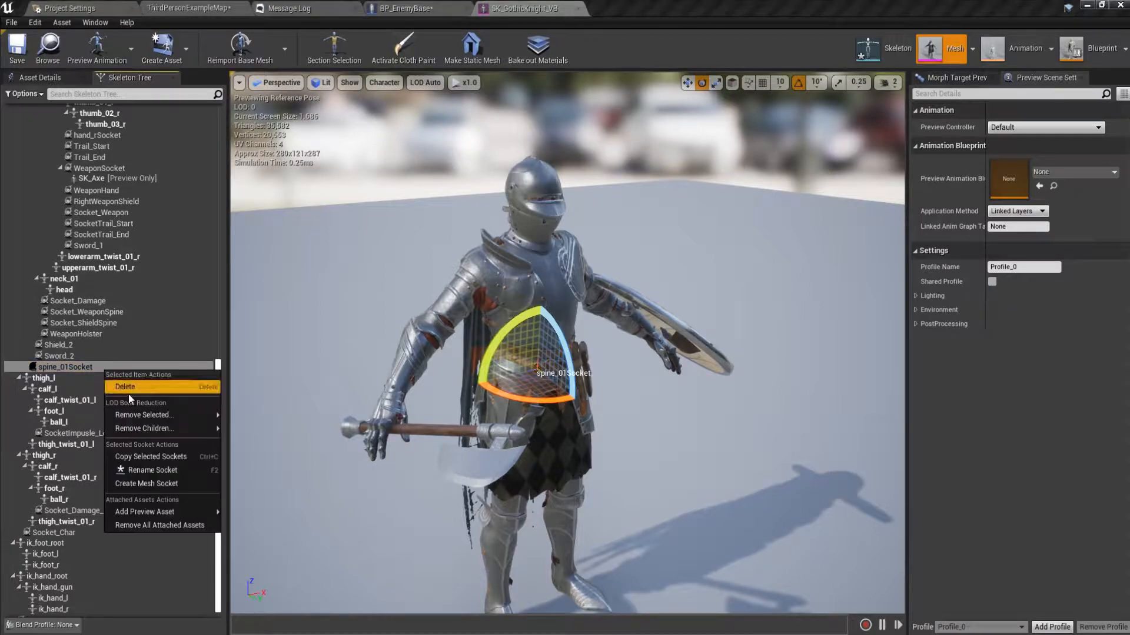
pyautogui.click(147, 471)
pyautogui.write('We')
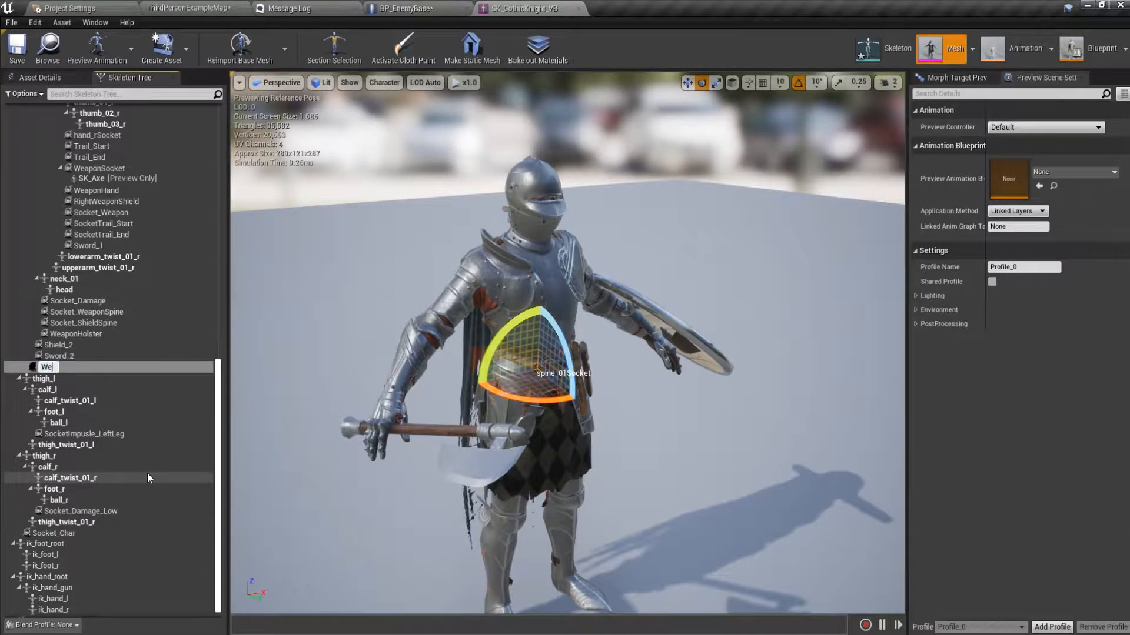
pyautogui.write('aponHolster')
pyautogui.press('Return')
pyautogui.click(78, 335)
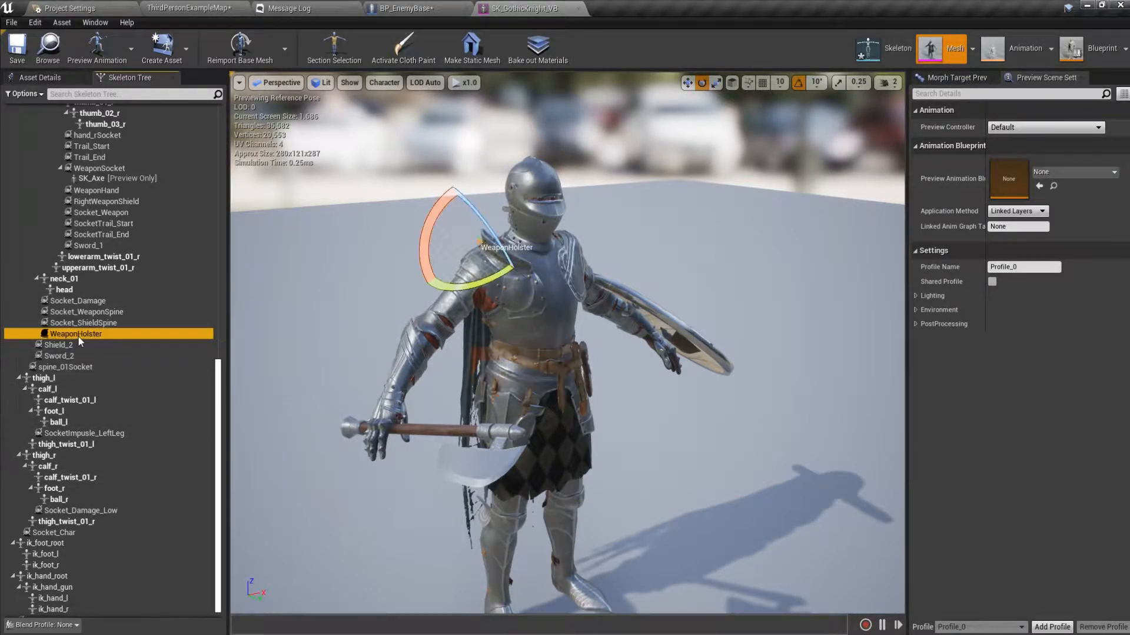
# Rename the new spine_01 socket to SideWeaponHolster
pyautogui.click(80, 366)
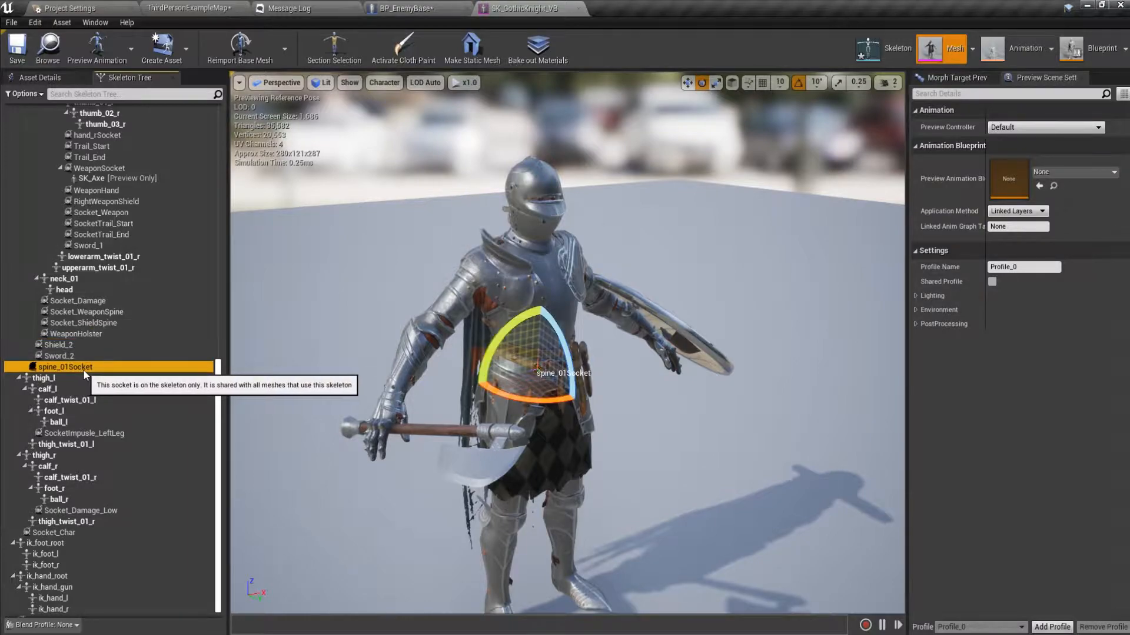
pyautogui.click(84, 367)
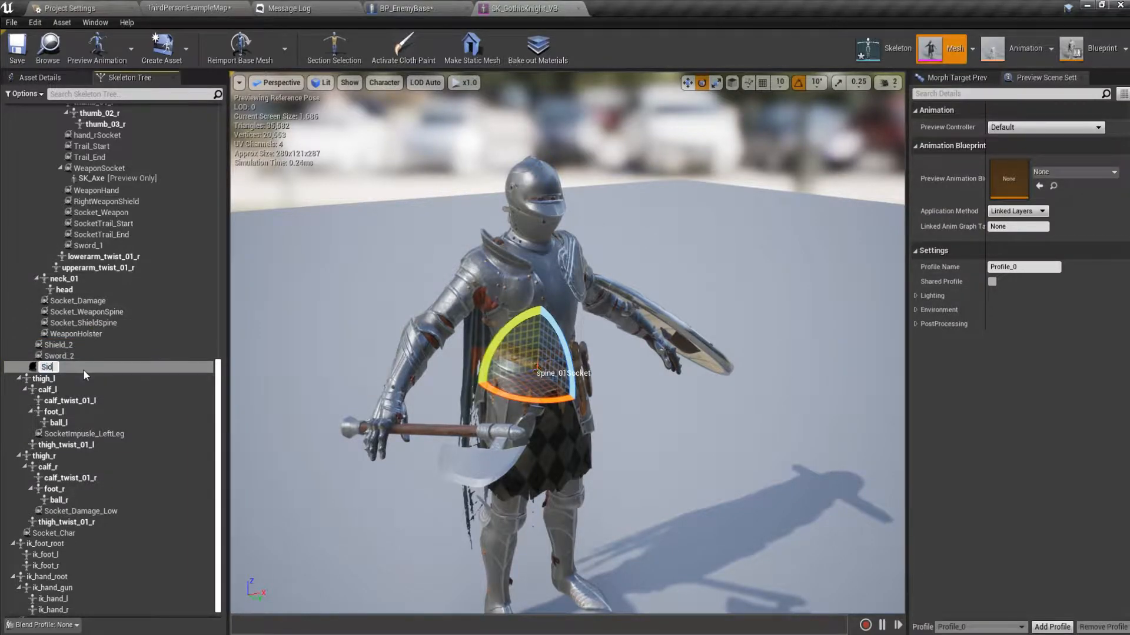
pyautogui.write('SideWeaponHolster')
pyautogui.press('Return')
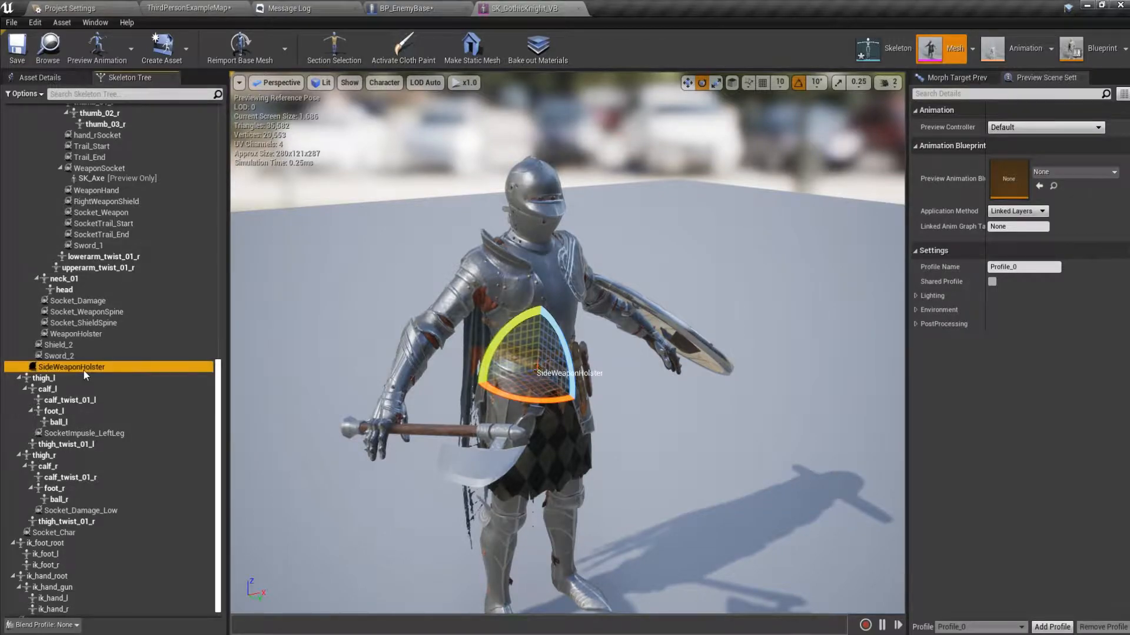
# Compare the placement of Socket_ShieldSpine, Socket_WeaponSpine, SideWeaponHolster and WeaponHolster on the knight
pyautogui.click(94, 323)
pyautogui.click(104, 315)
pyautogui.press('f')
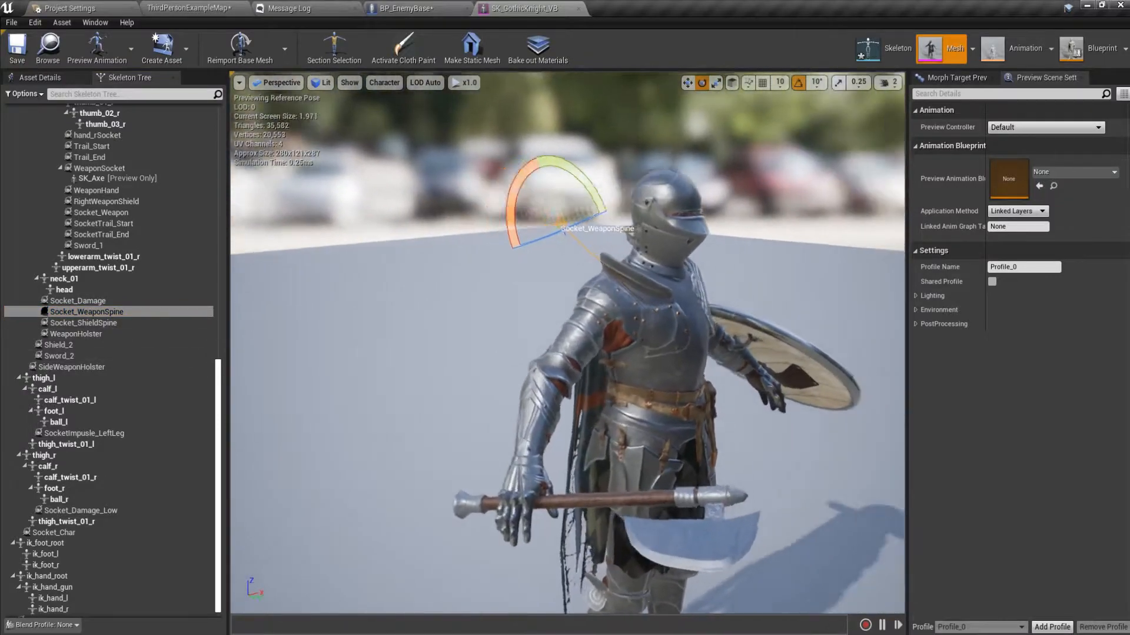
pyautogui.click(102, 366)
pyautogui.click(107, 334)
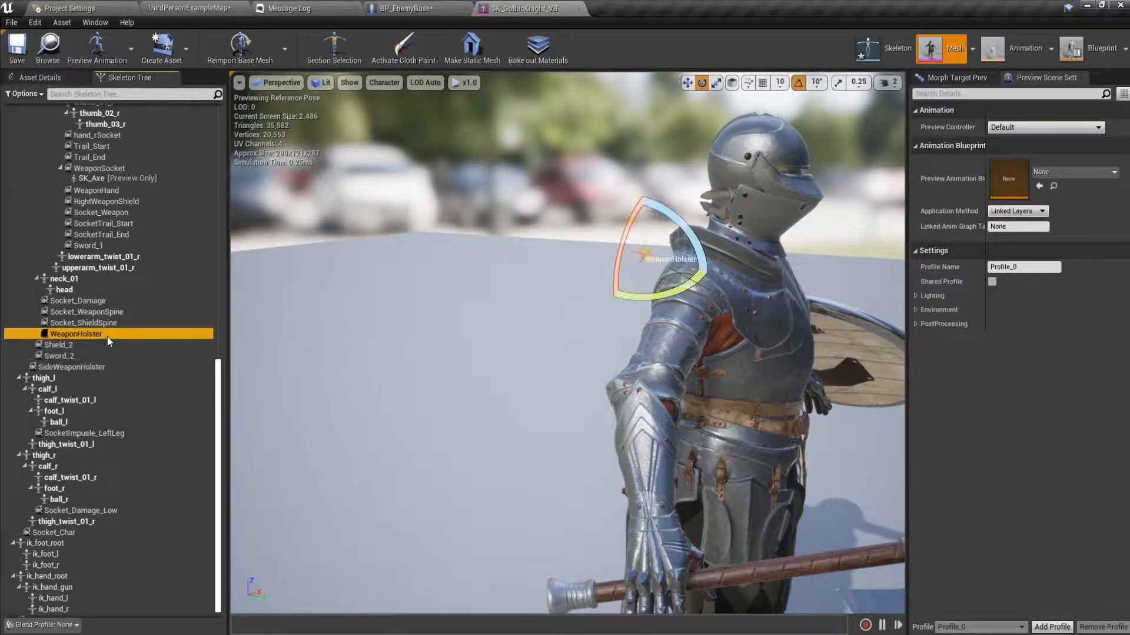
# Set the Sword component's parent socket to WeaponHolster in the BP_EnemyBase blueprint and inspect it from behind the knight
pyautogui.click(406, 9)
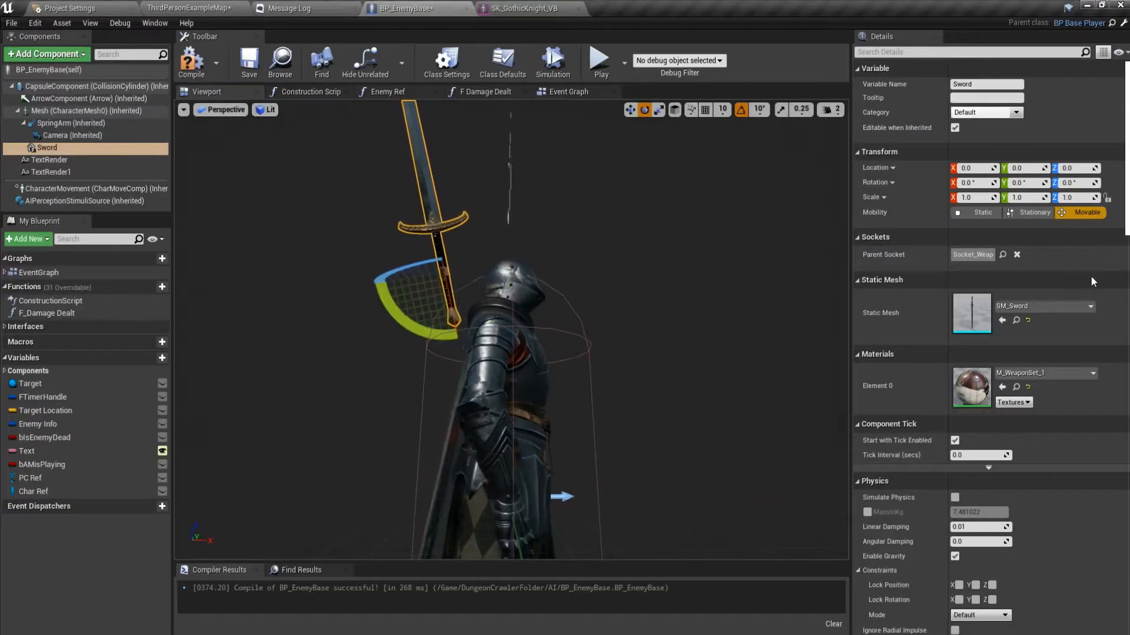
pyautogui.click(1000, 254)
pyautogui.write('we')
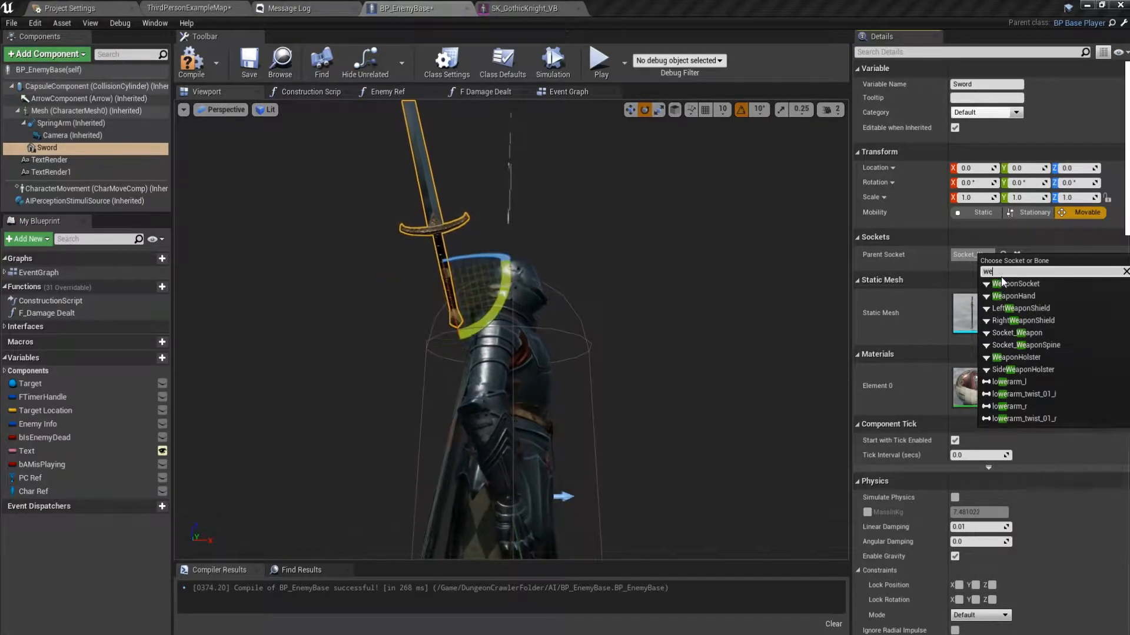
pyautogui.write('apon')
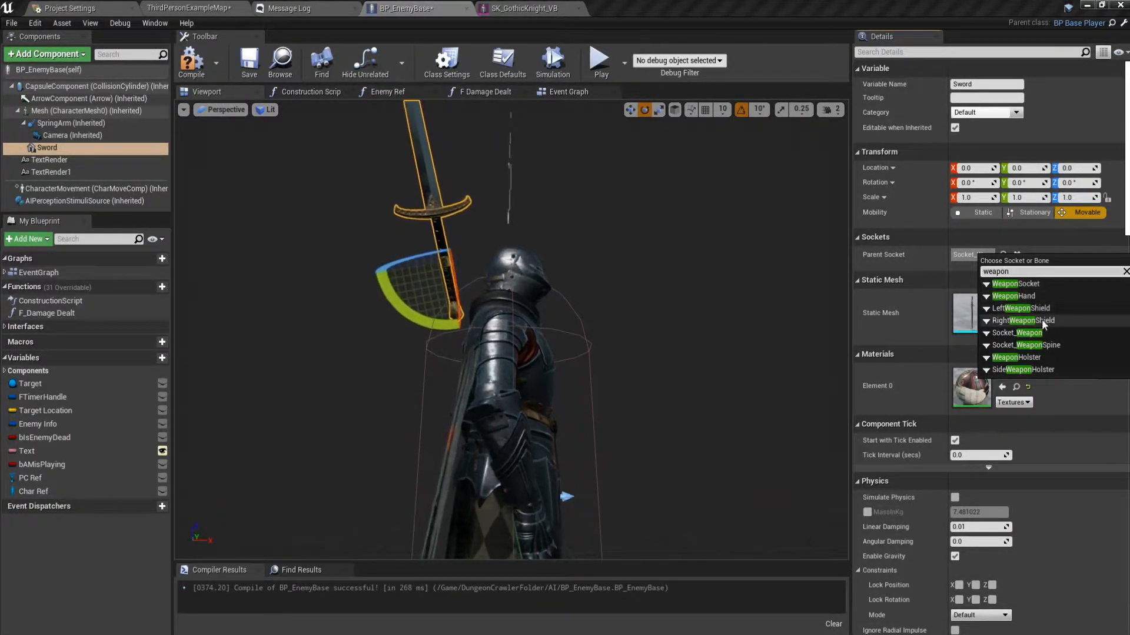
pyautogui.click(1035, 358)
pyautogui.moveTo(677, 449); pyautogui.dragTo(721, 449, button='right')
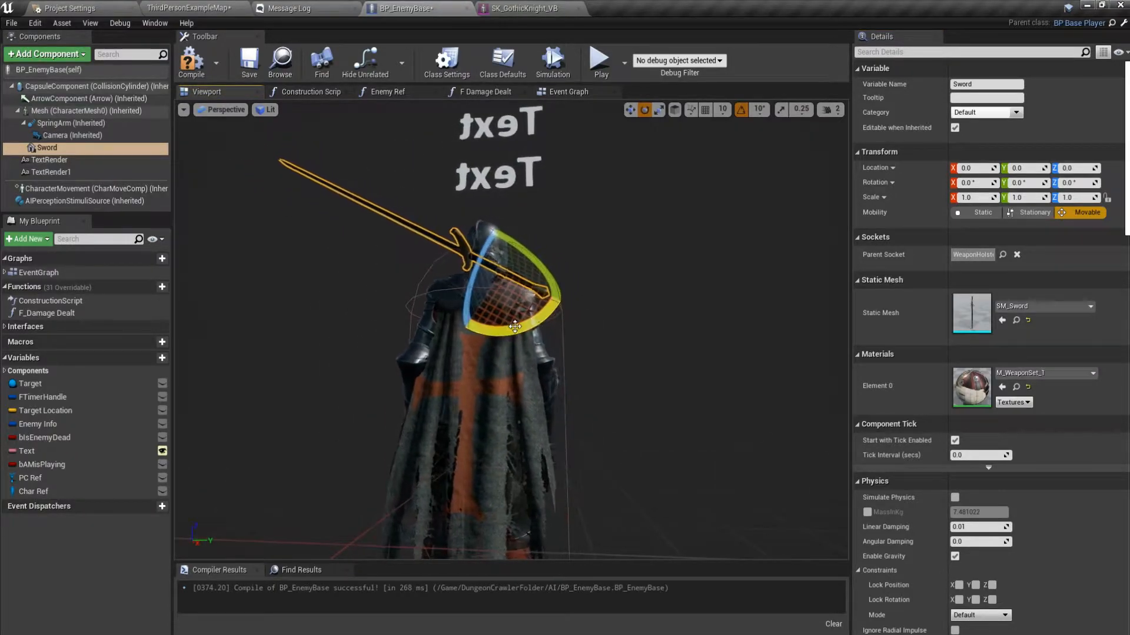
# Enable Pause Anims on the enemy's character mesh
pyautogui.click(70, 111)
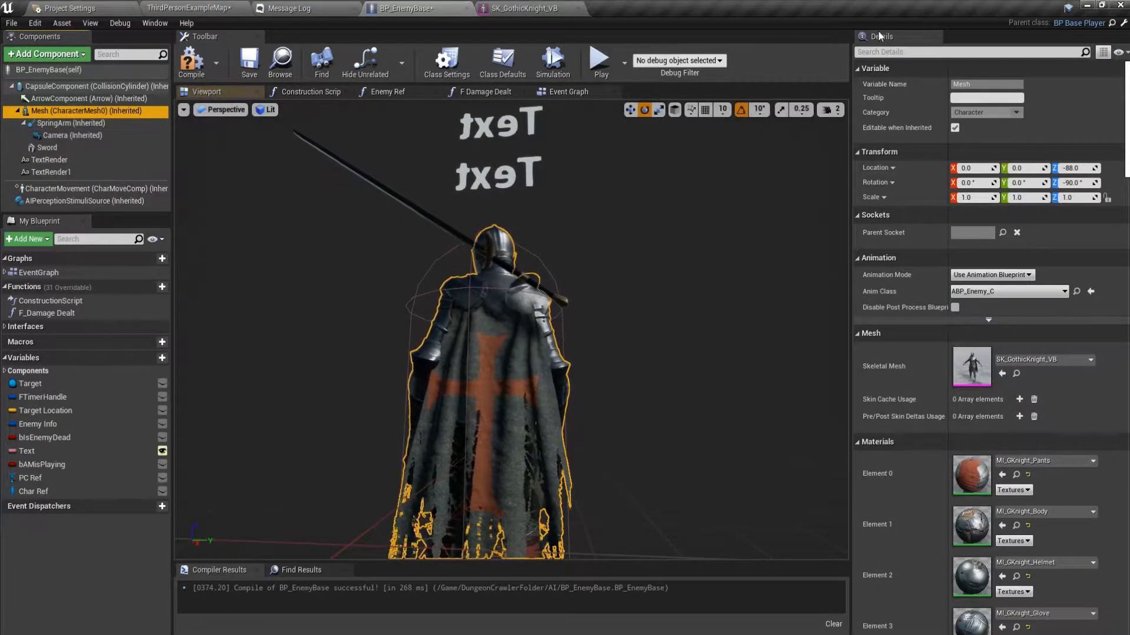
pyautogui.click(882, 51)
pyautogui.write('pause')
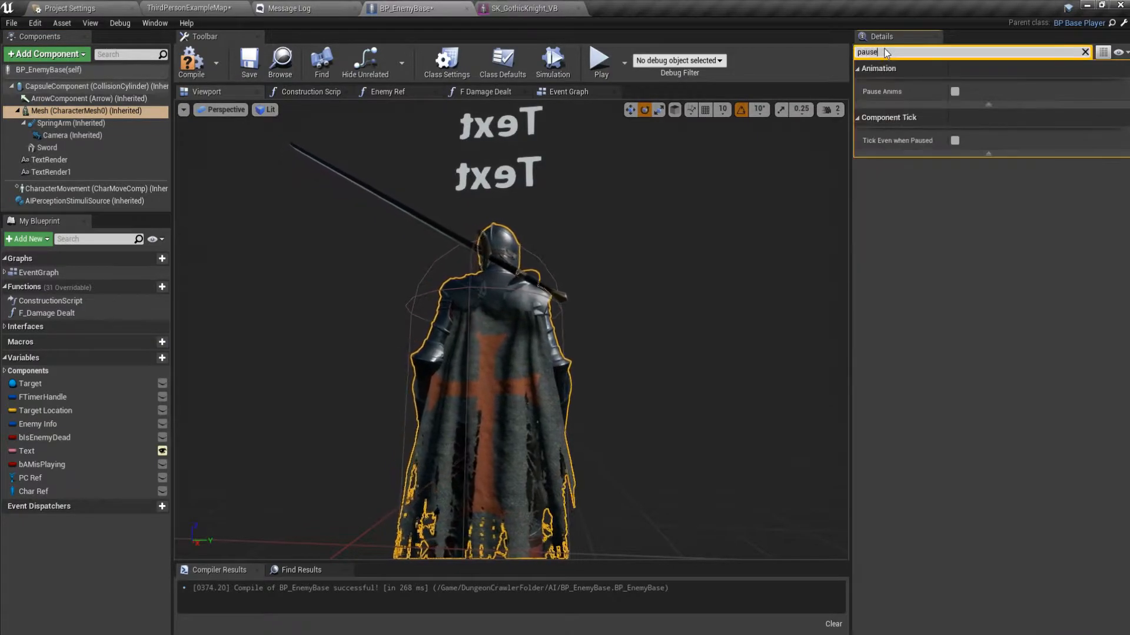
pyautogui.click(955, 92)
pyautogui.moveTo(512, 330); pyautogui.dragTo(371, 321, button='right')
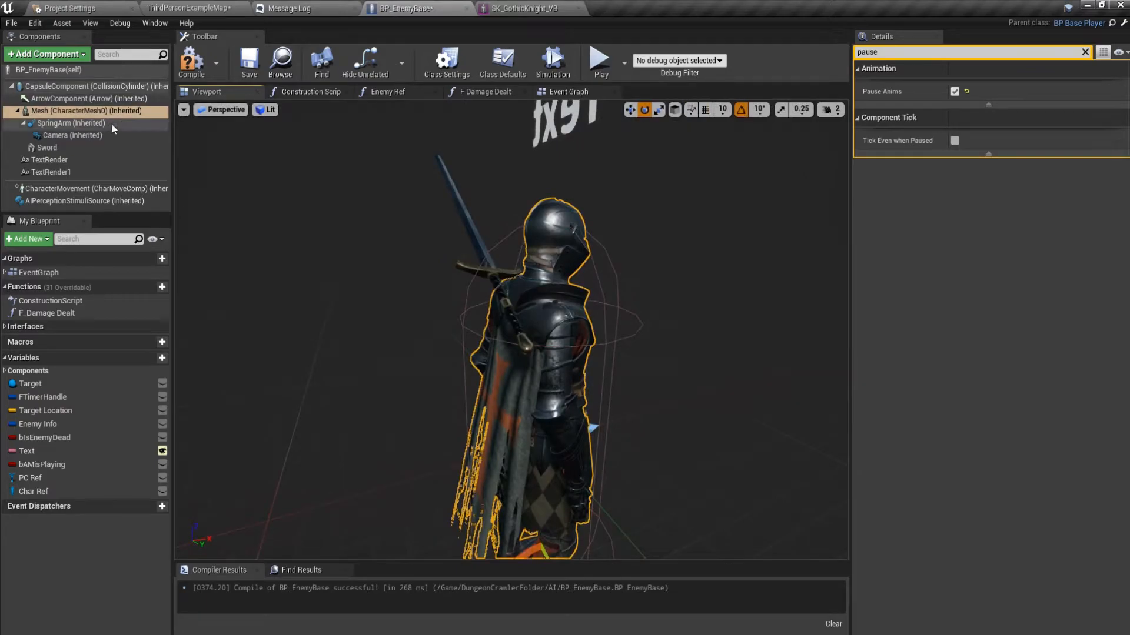
# Rotate the Sword component so its blade points downward behind the knight's back with the hilt up
pyautogui.click(72, 151)
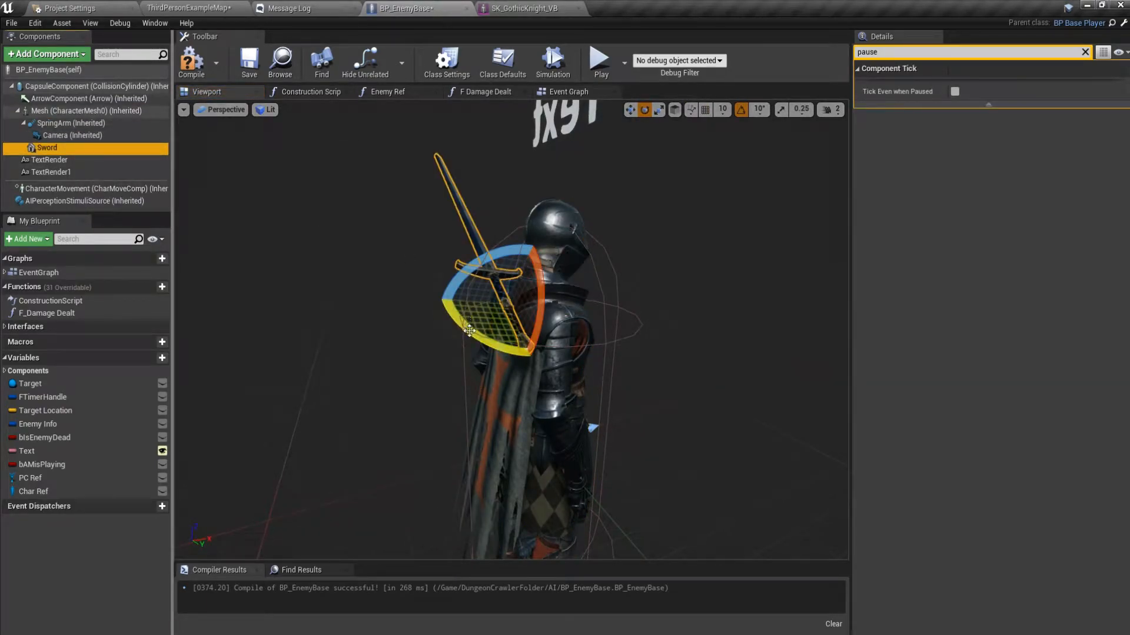
pyautogui.moveTo(530, 235); pyautogui.dragTo(512, 325)
pyautogui.moveTo(547, 293); pyautogui.dragTo(538, 252)
pyautogui.press('w')
pyautogui.press('d')
pyautogui.moveTo(544, 239); pyautogui.dragTo(471, 236, button='right')
pyautogui.moveTo(618, 295); pyautogui.dragTo(594, 295, button='right')
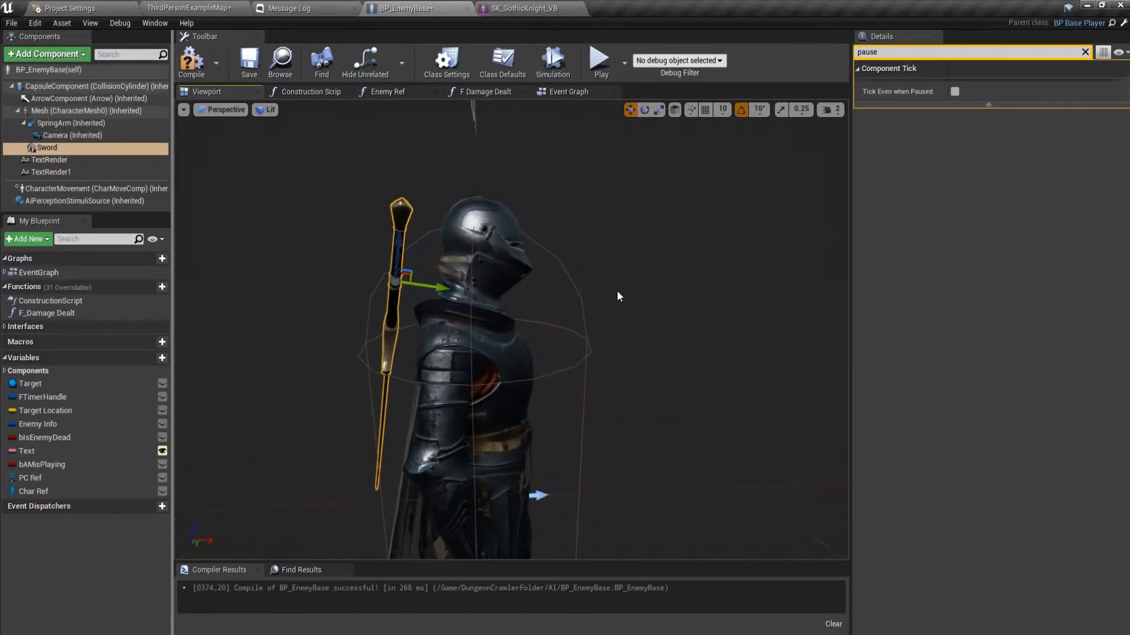
# Move the sword closer against the knight's back and check its fit from several sides
pyautogui.moveTo(442, 289); pyautogui.dragTo(463, 291)
pyautogui.moveTo(487, 302)
pyautogui.mouseDown(button='right')
pyautogui.moveTo(624, 312)
pyautogui.moveTo(478, 302)
pyautogui.moveTo(507, 297)
pyautogui.mouseUp(button='right')
pyautogui.press('a')
pyautogui.press('s')
pyautogui.moveTo(531, 261); pyautogui.dragTo(547, 254)
pyautogui.press('d')
pyautogui.moveTo(547, 255); pyautogui.dragTo(432, 254, button='right')
pyautogui.press('w')
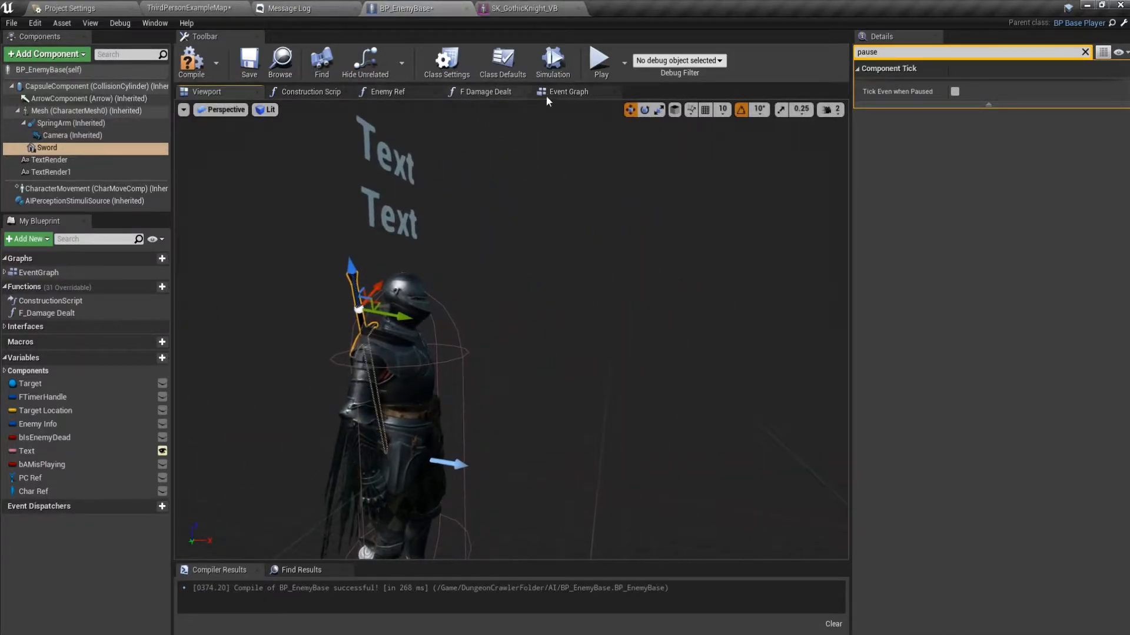
# Resume the character mesh's animations and play-test ThirdPersonExampleMap to check the sword on the enemies
pyautogui.click(94, 114)
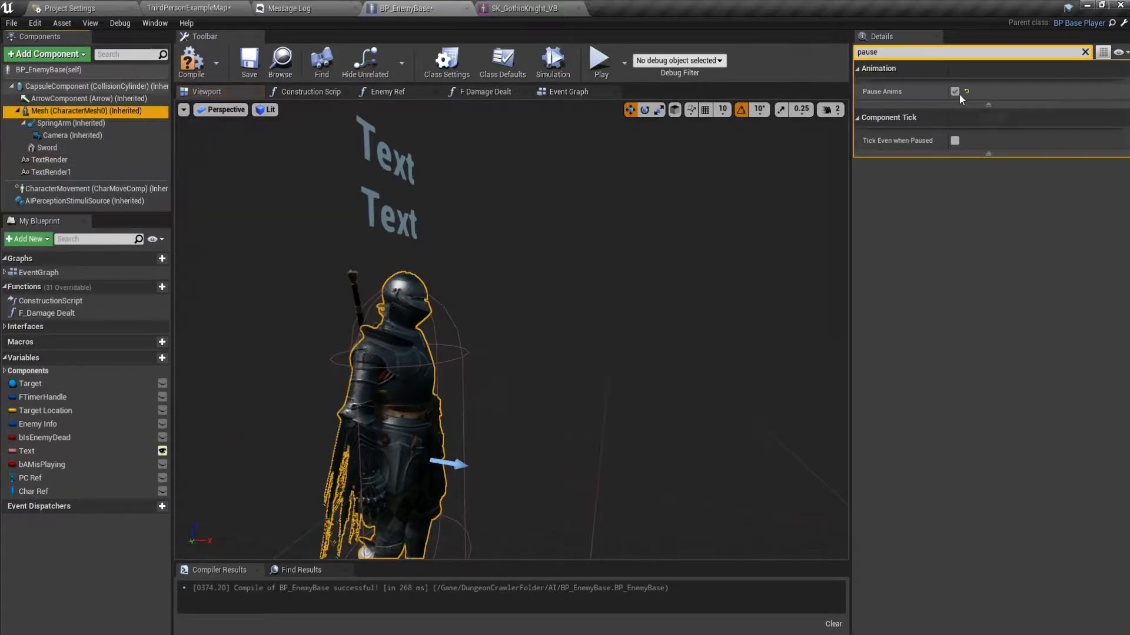
pyautogui.click(188, 8)
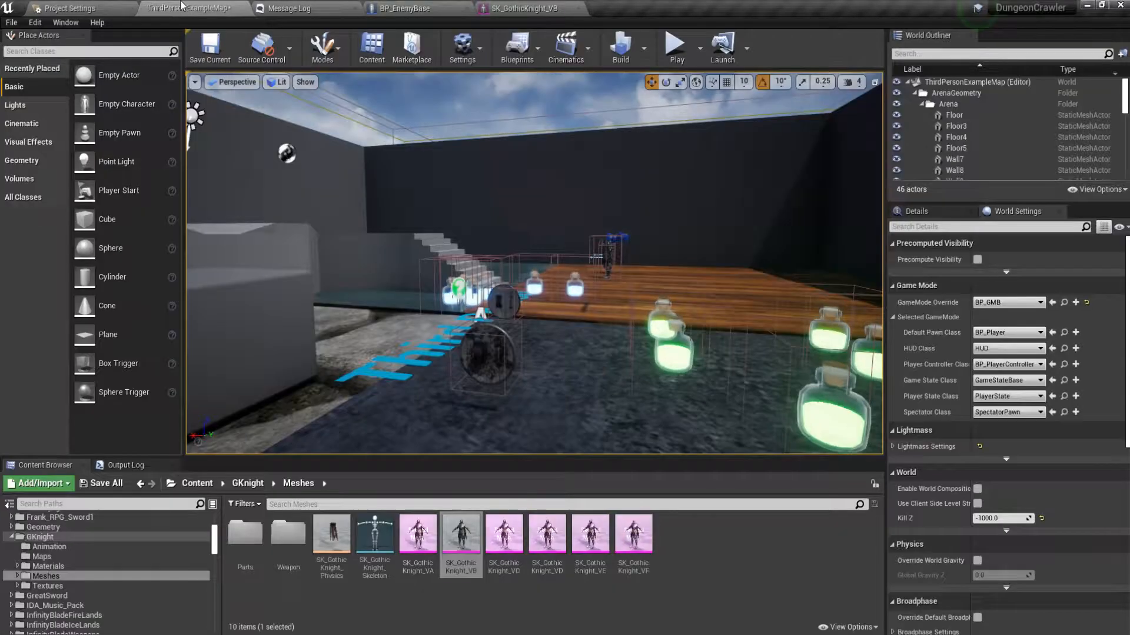
pyautogui.click(676, 47)
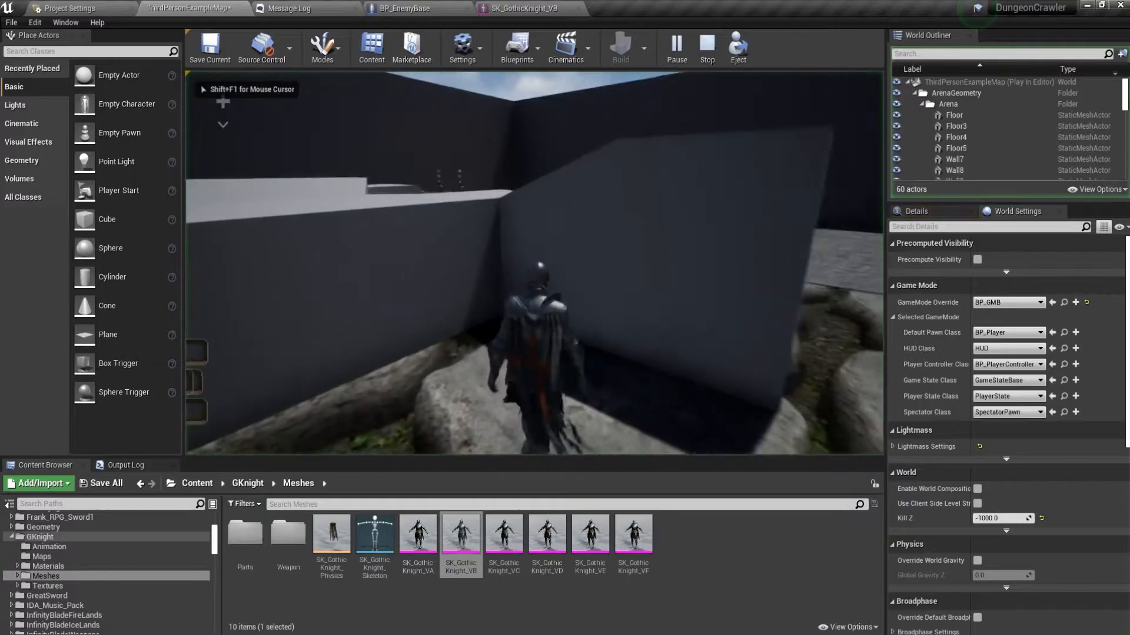
pyautogui.press('w')
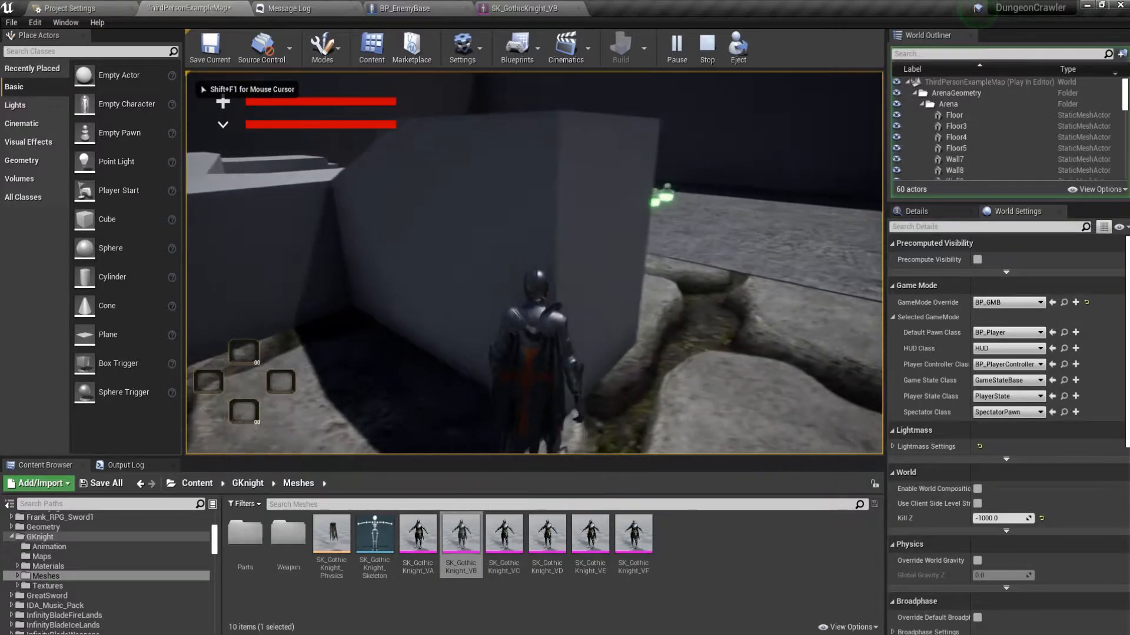
pyautogui.press('w')
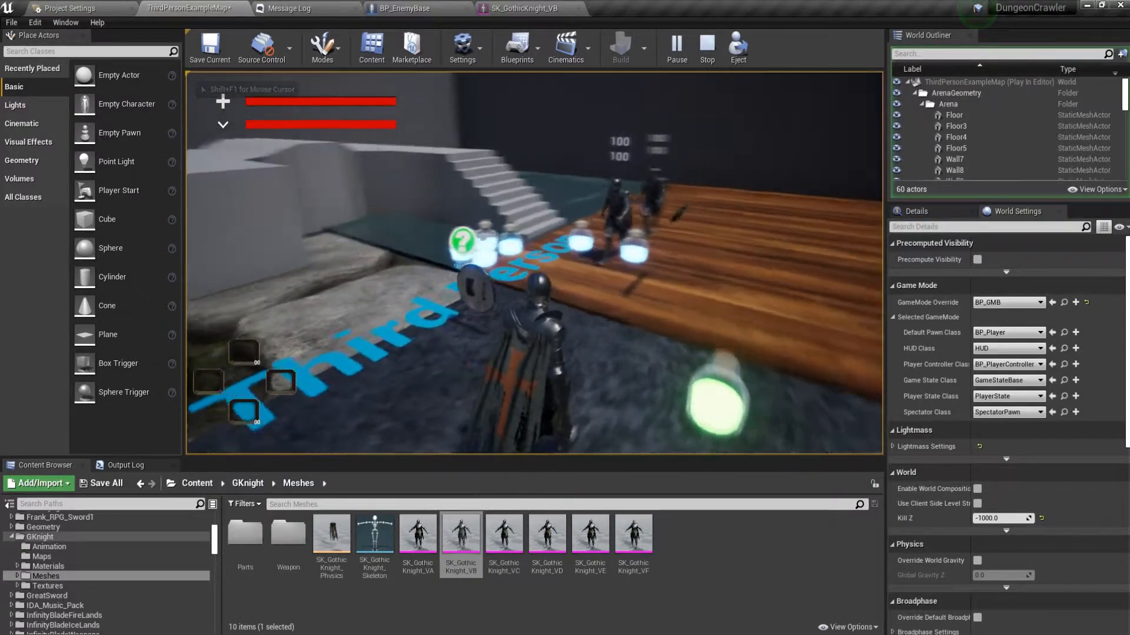
pyautogui.press('w')
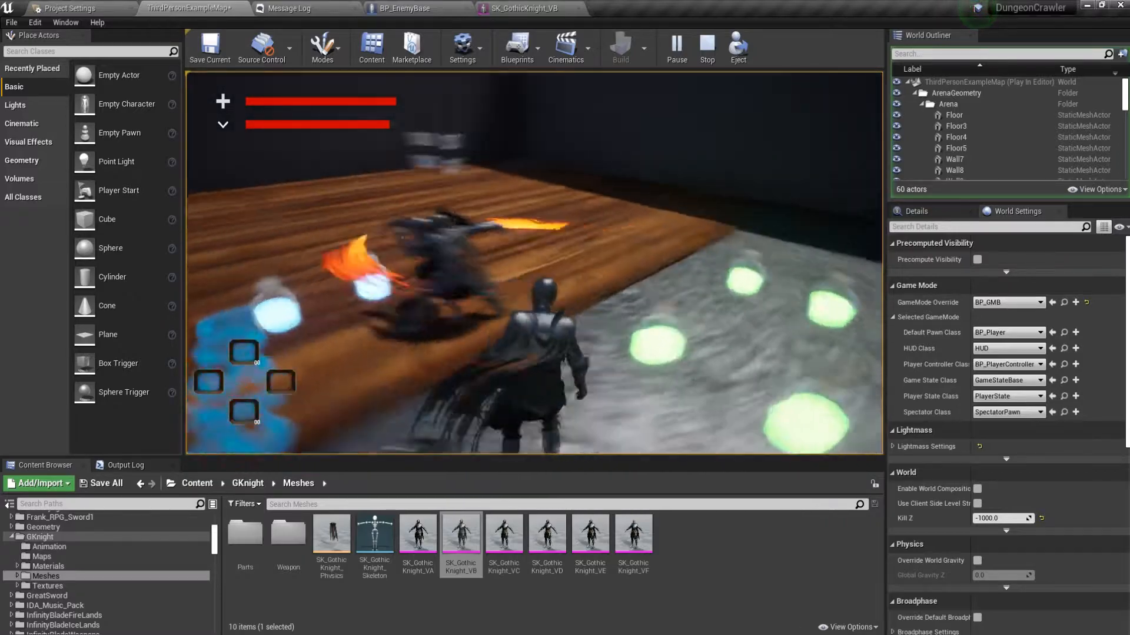
pyautogui.press('Escape')
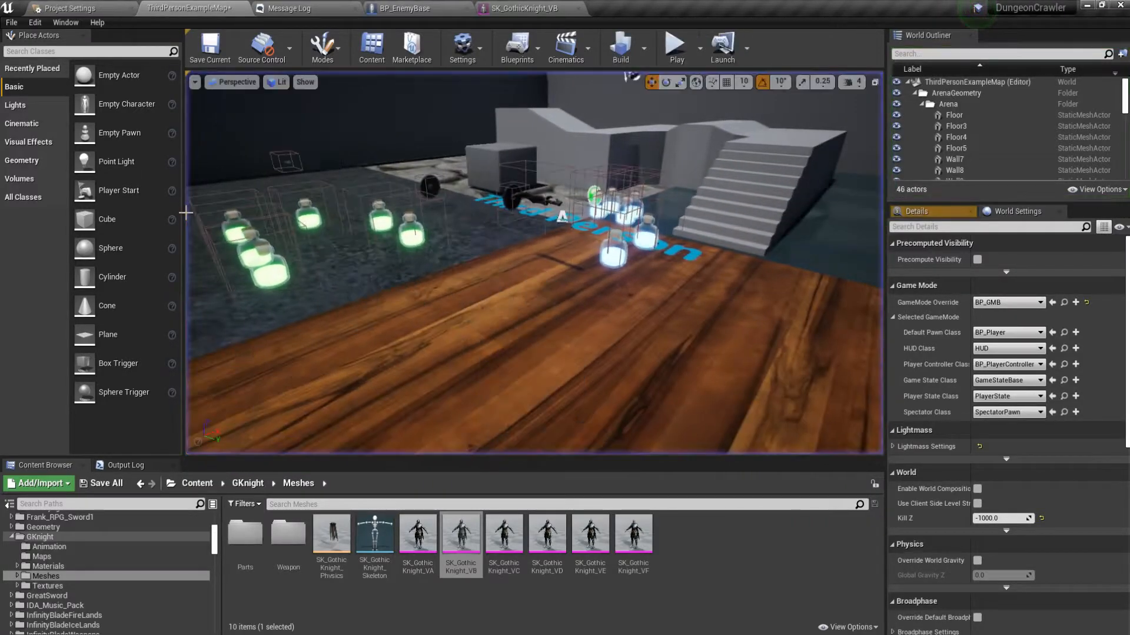
# Add a custom event named ToggleWeaponStance in an empty area of BP_EnemyBase's event graph
pyautogui.click(425, 6)
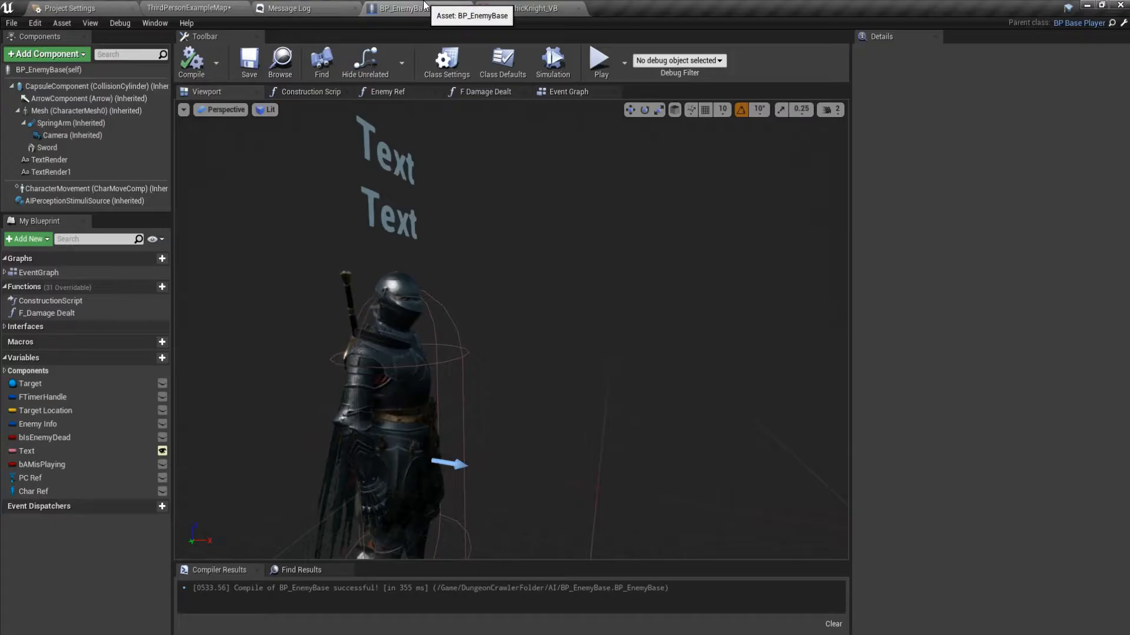
pyautogui.click(569, 92)
pyautogui.scroll(-5, 537, 408)
pyautogui.moveTo(473, 333); pyautogui.dragTo(847, 435, button='right')
pyautogui.rightClick(416, 252)
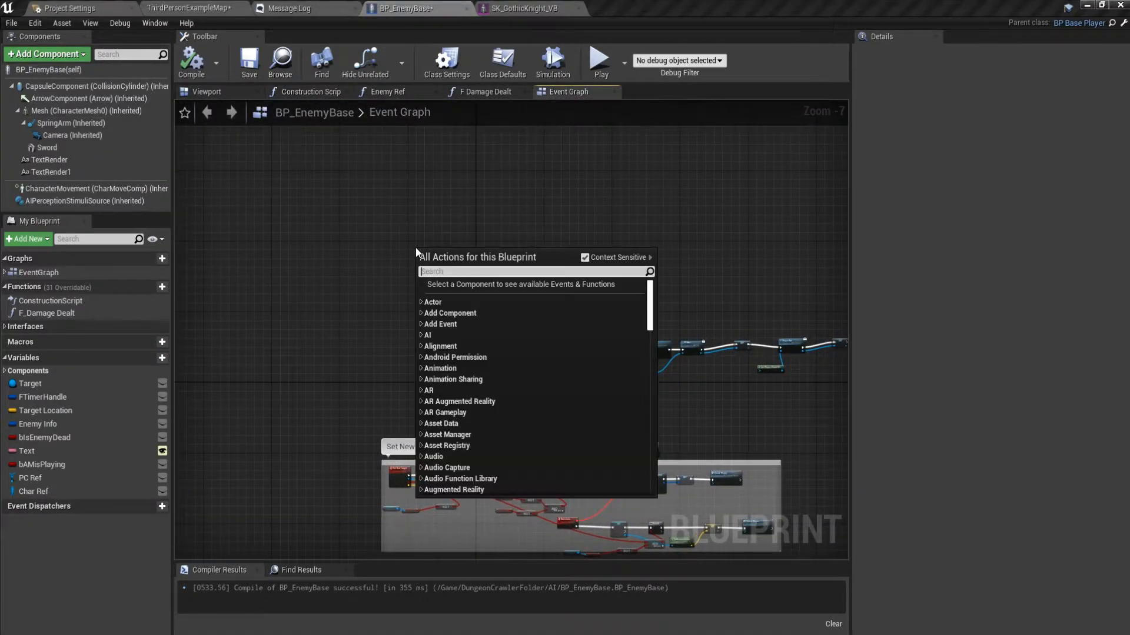
pyautogui.write('custom')
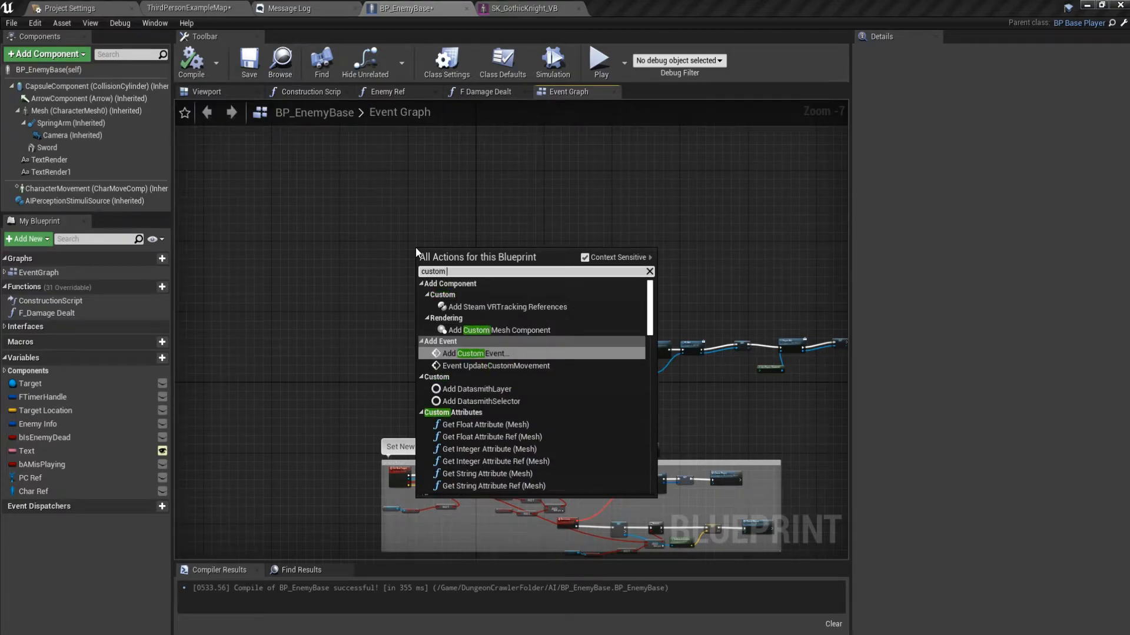
pyautogui.write(' eve')
pyautogui.press('Return')
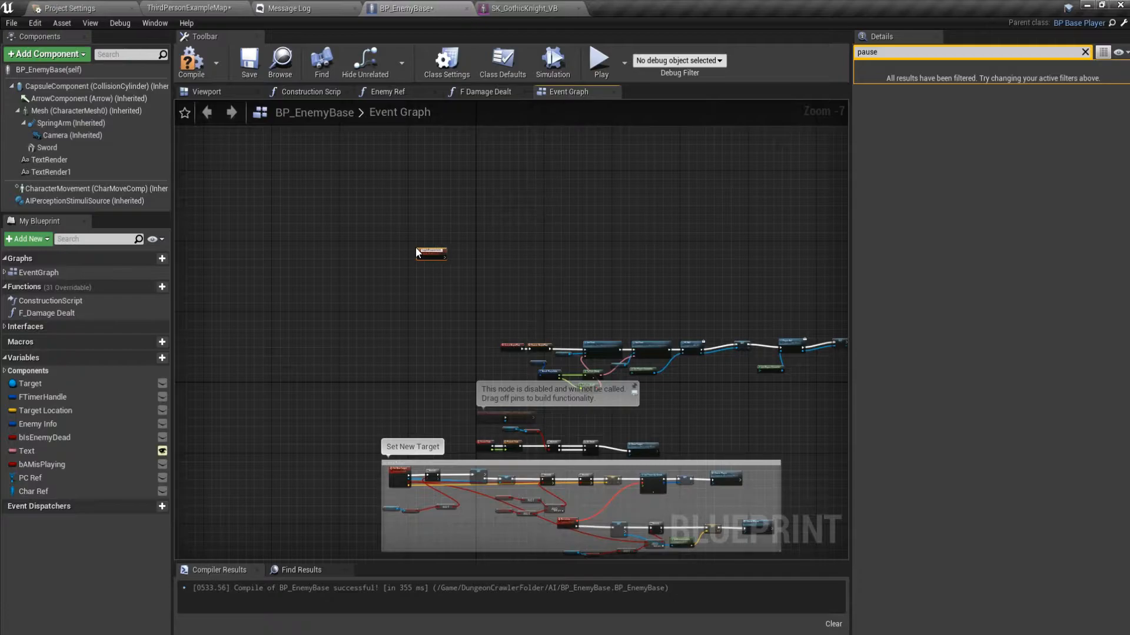
# Clear the details filter and rename the custom event to ToggleWeapon
pyautogui.scroll(8, 416, 252)
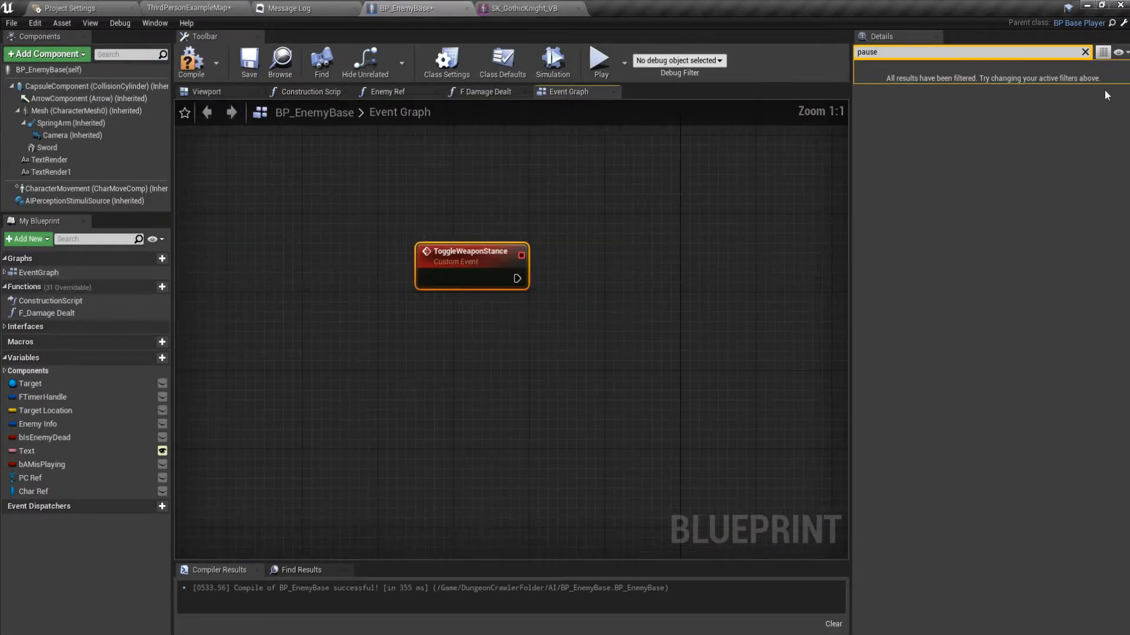
pyautogui.click(1085, 52)
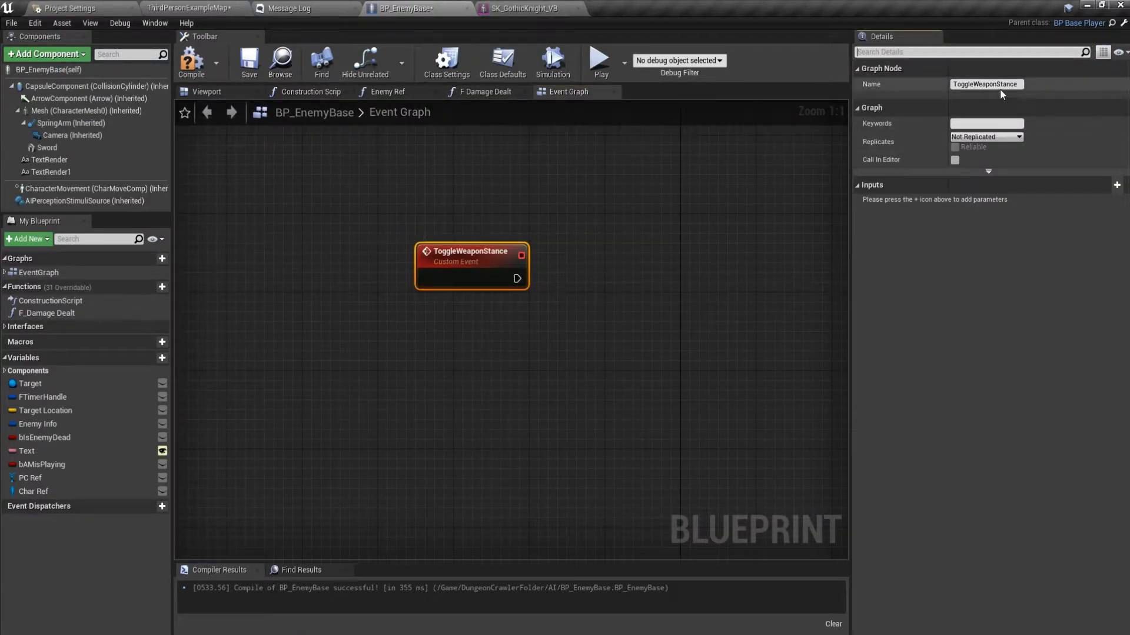
pyautogui.press('Return')
pyautogui.click(571, 248)
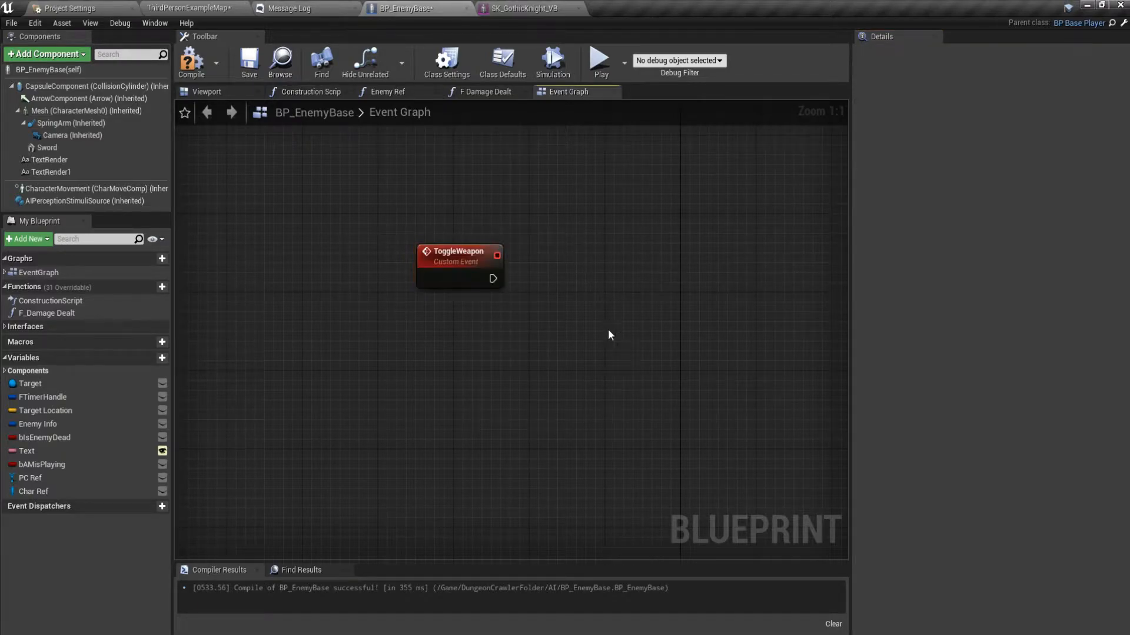
# Reposition the ToggleWeapon event in the free space above the Event BeginPlay chain
pyautogui.scroll(-1, 589, 323)
pyautogui.moveTo(453, 263); pyautogui.dragTo(532, 262)
pyautogui.click(524, 251)
pyautogui.scroll(-3, 506, 318)
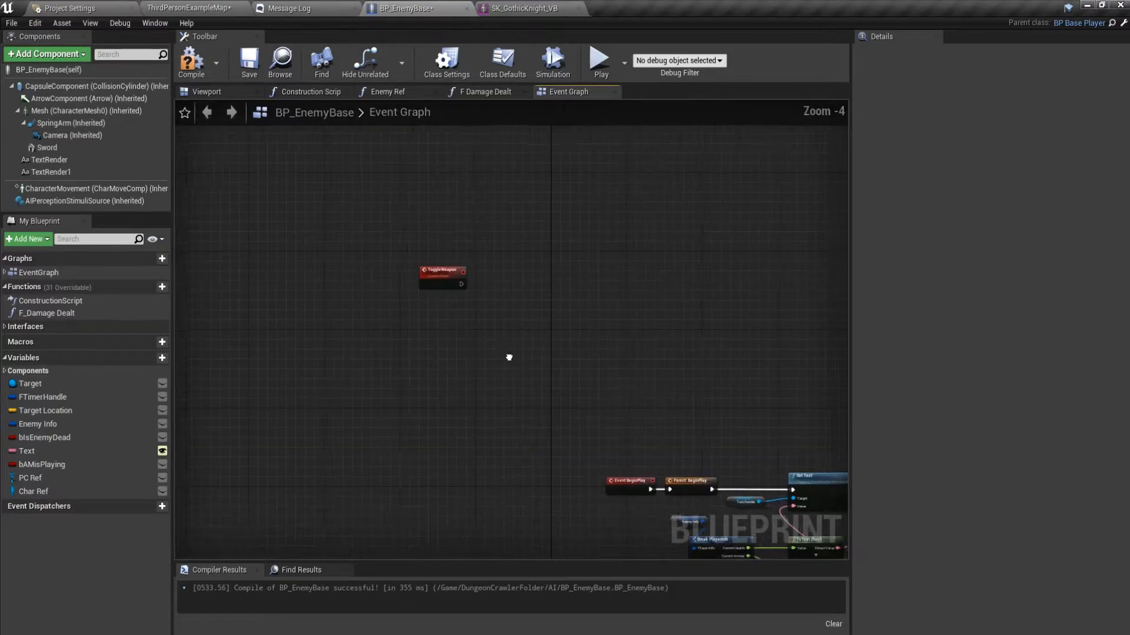
pyautogui.moveTo(512, 355); pyautogui.dragTo(441, 366, button='right')
pyautogui.moveTo(380, 284); pyautogui.dragTo(515, 198)
pyautogui.moveTo(530, 265); pyautogui.dragTo(439, 393, button='right')
# Add a Flip Flop node to the ToggleWeapon event's execution output and align it with the event
pyautogui.scroll(2, 441, 346)
pyautogui.moveTo(393, 317); pyautogui.dragTo(523, 318)
pyautogui.write('flipflop')
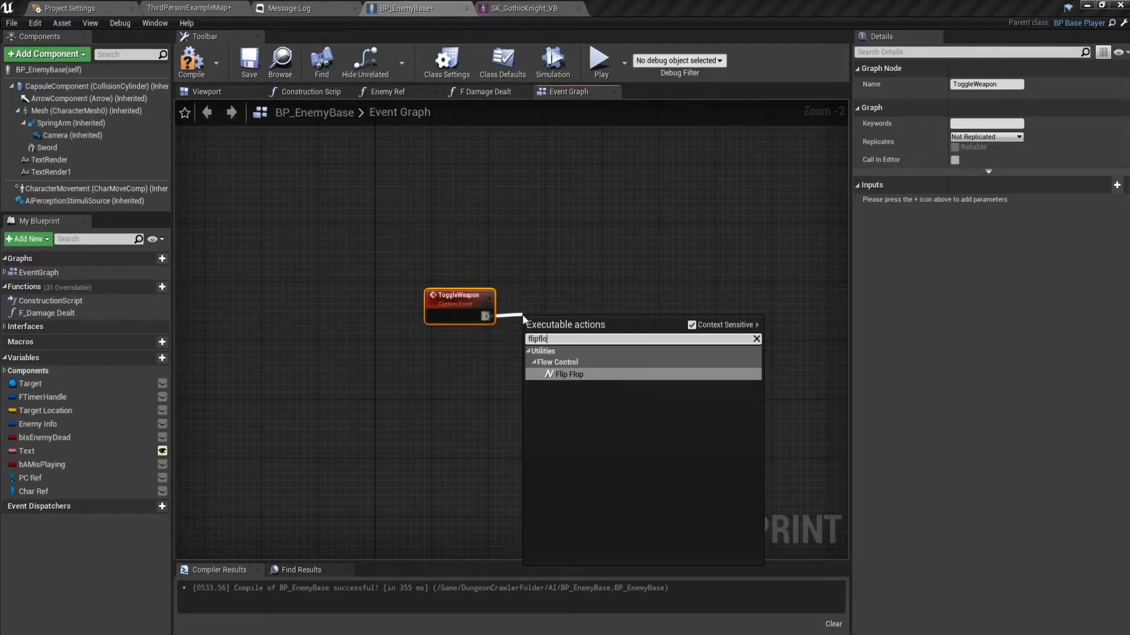
pyautogui.press('Return')
pyautogui.moveTo(569, 337); pyautogui.dragTo(598, 315)
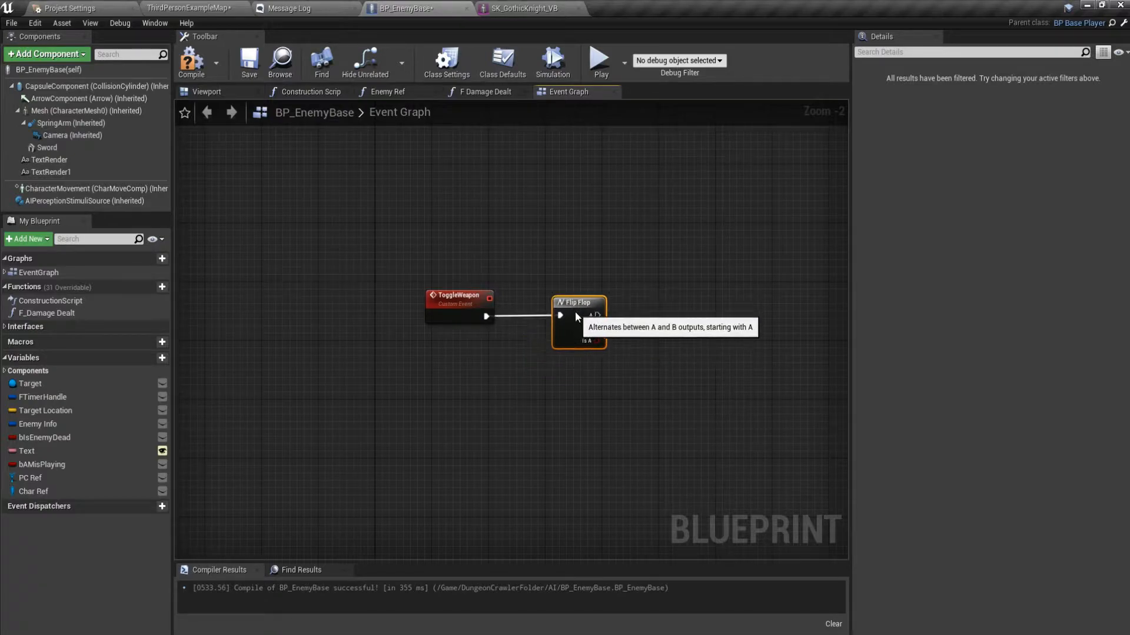
pyautogui.click(683, 319)
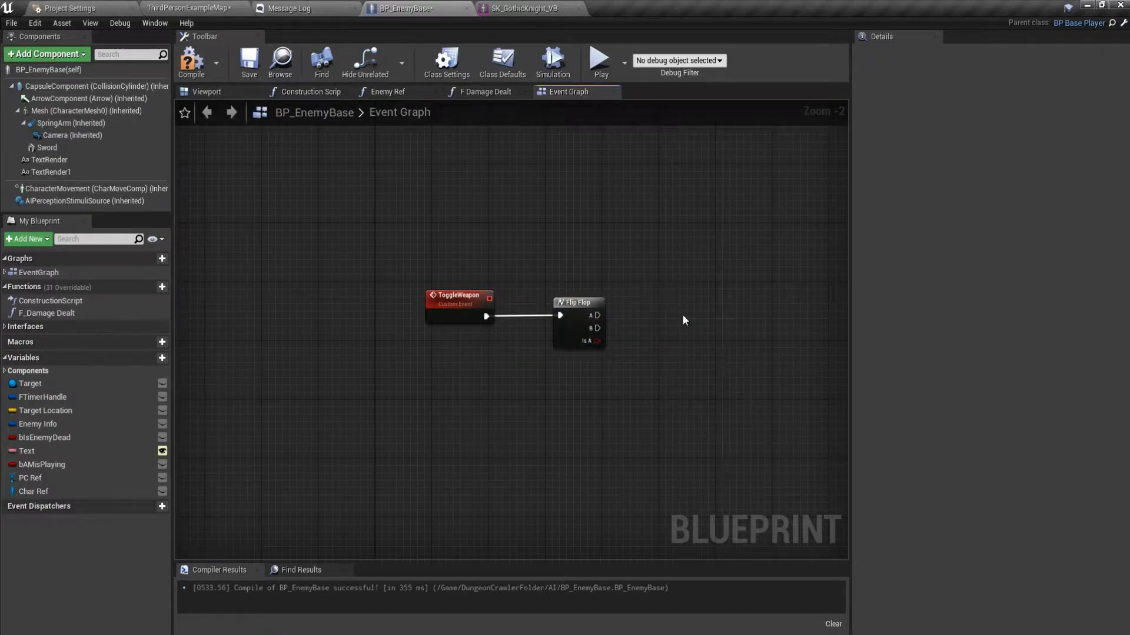
# Insert a Toggle Weapon call between the FTimerHandle SET node and Chase Player in the Set New Target section
pyautogui.moveTo(637, 326); pyautogui.dragTo(472, 322, button='right')
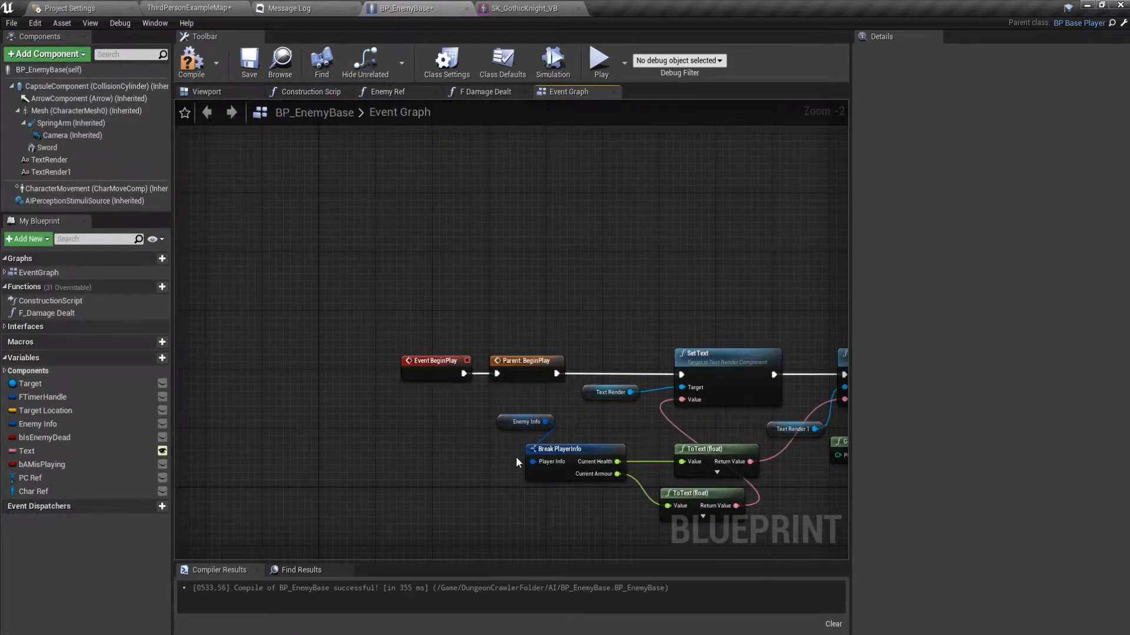
pyautogui.scroll(-1, 515, 457)
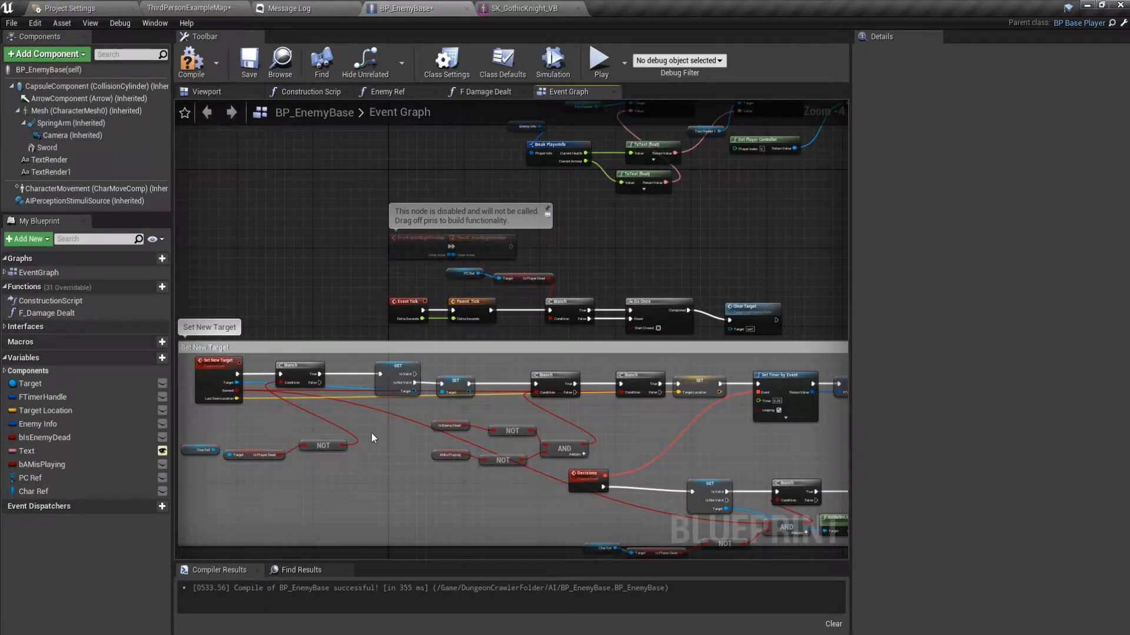
pyautogui.moveTo(372, 433); pyautogui.dragTo(366, 386, button='right')
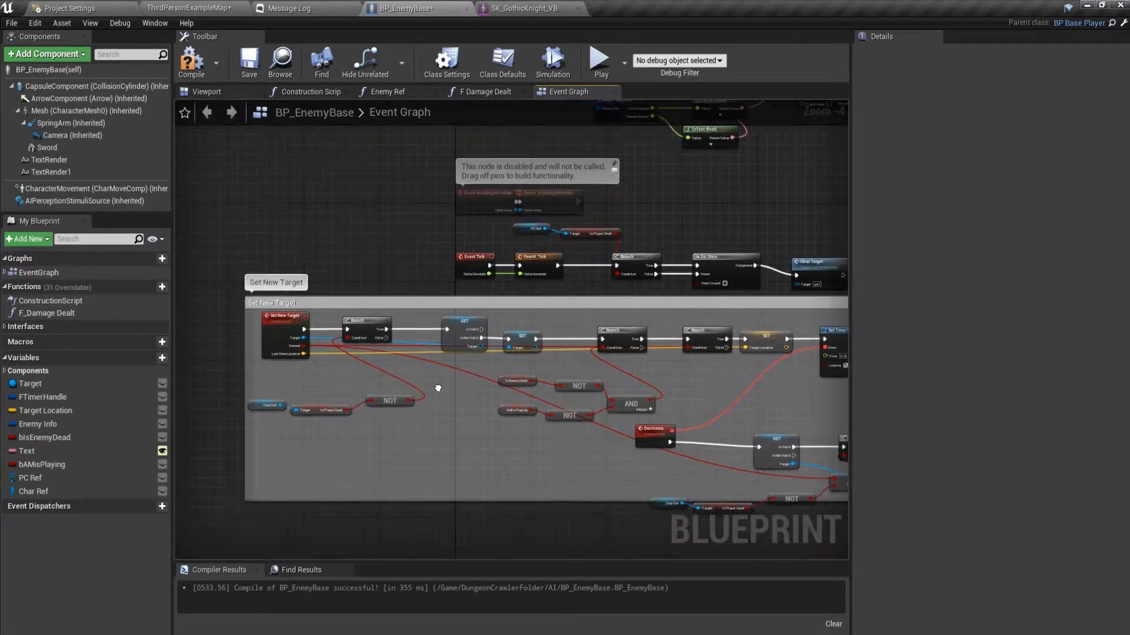
pyautogui.scroll(1, 570, 365)
pyautogui.moveTo(570, 366); pyautogui.dragTo(452, 344, button='right')
pyautogui.moveTo(417, 333); pyautogui.dragTo(507, 333)
pyautogui.moveTo(716, 391); pyautogui.dragTo(442, 375, button='right')
pyautogui.scroll(-1, 442, 375)
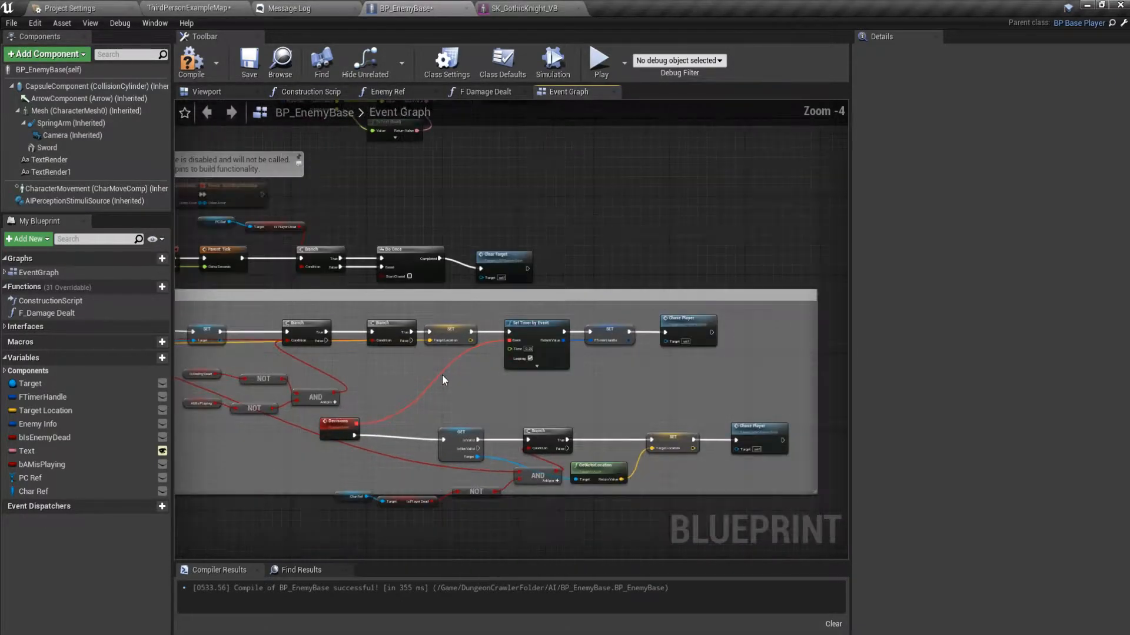
pyautogui.moveTo(732, 380); pyautogui.dragTo(733, 380)
pyautogui.moveTo(690, 328); pyautogui.dragTo(759, 332)
pyautogui.moveTo(629, 332); pyautogui.dragTo(651, 333)
pyautogui.write('toggle weapon')
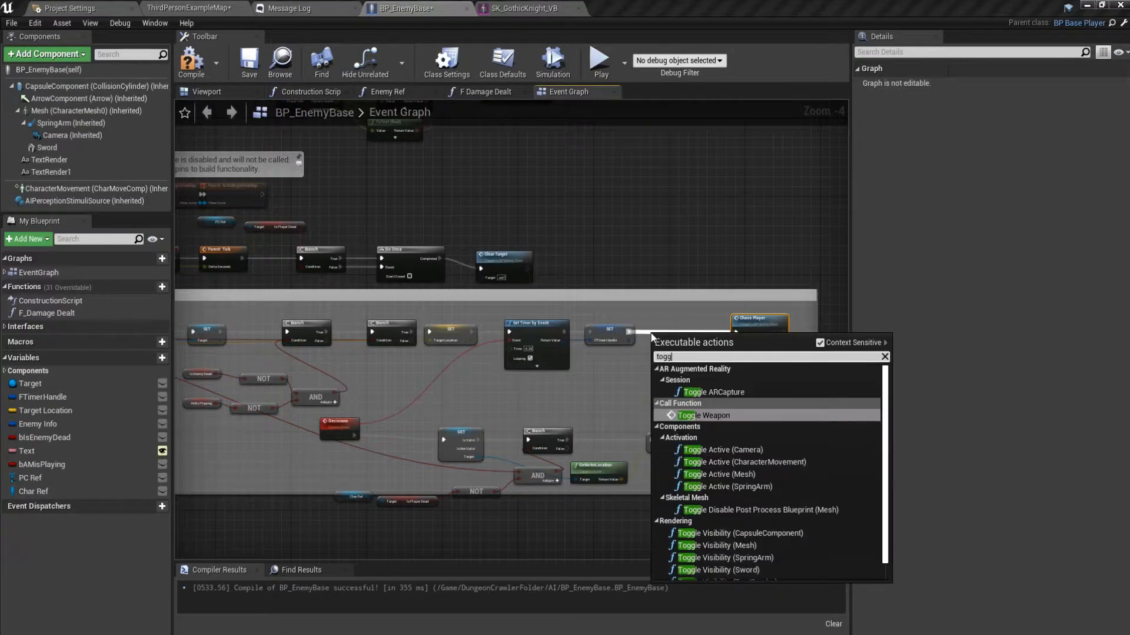
pyautogui.press('Return')
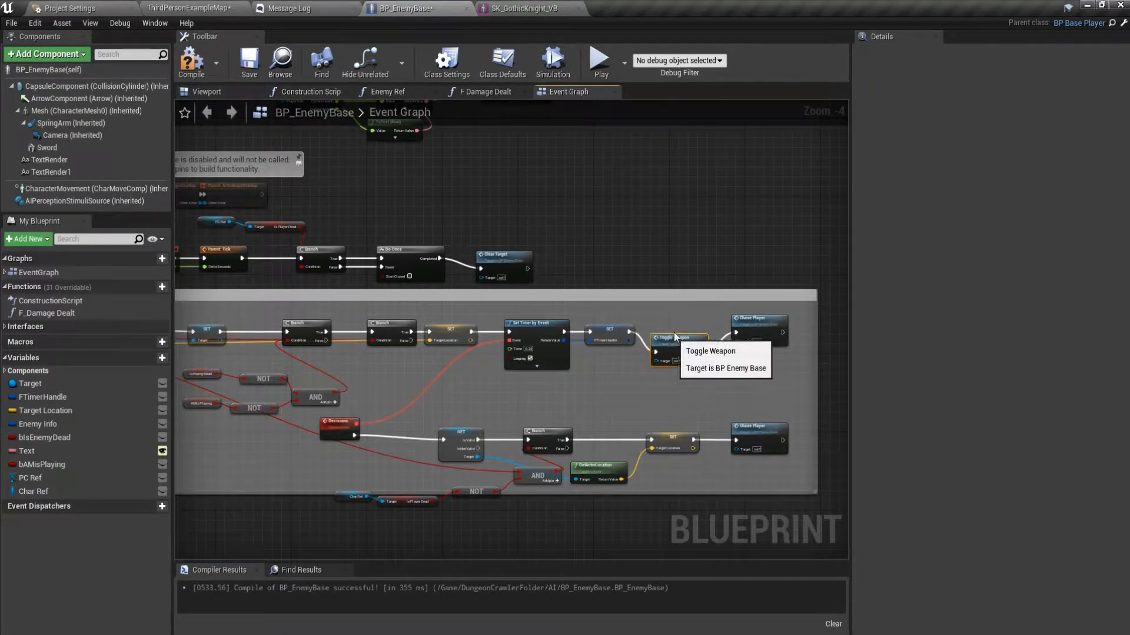
# Move the Stay Idle node and widen the Clear Target section, then insert a Toggle Weapon call between the SET Target node and Stay Idle
pyautogui.moveTo(585, 232); pyautogui.dragTo(757, 214, button='right')
pyautogui.moveTo(502, 391); pyautogui.dragTo(461, 306, button='right')
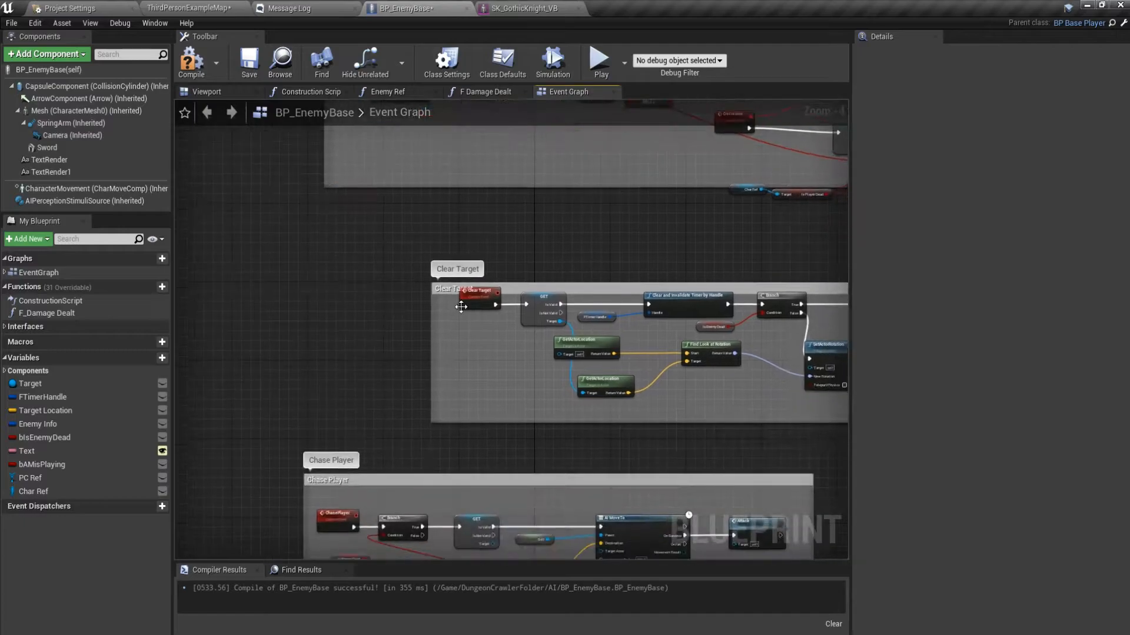
pyautogui.moveTo(654, 343); pyautogui.dragTo(369, 333, button='right')
pyautogui.moveTo(672, 327); pyautogui.dragTo(510, 341, button='right')
pyautogui.moveTo(625, 305); pyautogui.dragTo(744, 305)
pyautogui.moveTo(669, 326); pyautogui.dragTo(832, 326)
pyautogui.moveTo(559, 312); pyautogui.dragTo(592, 311)
pyautogui.write('togglew')
pyautogui.press('Return')
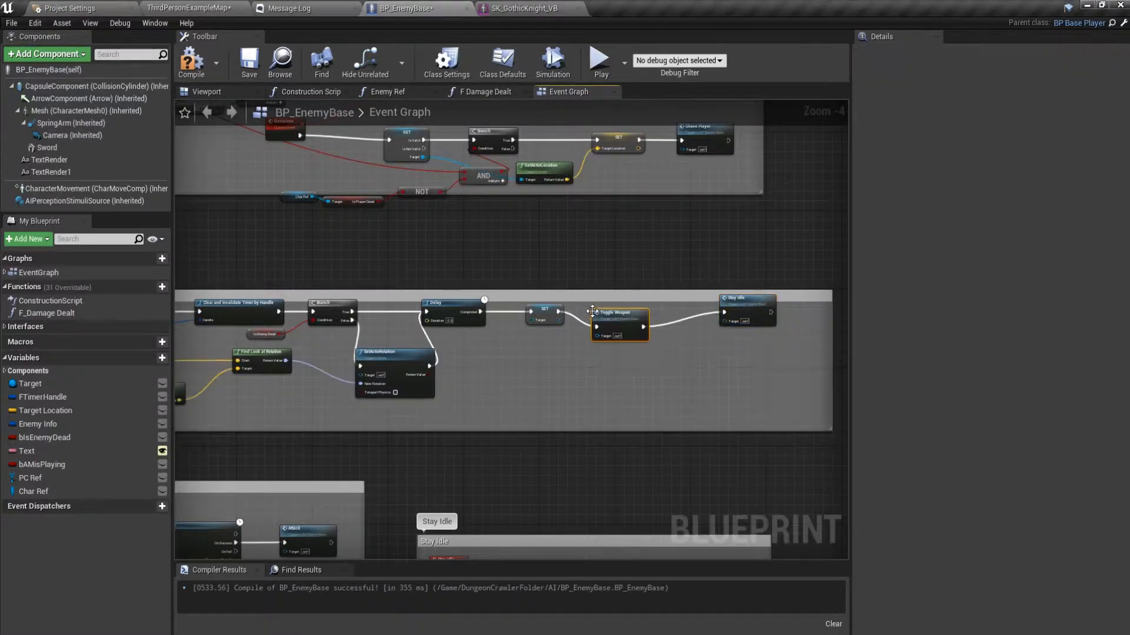
# Go to the ToggleWeapon event and try an AttachActorToComponent node on the Flip Flop's A output
pyautogui.doubleClick(630, 313)
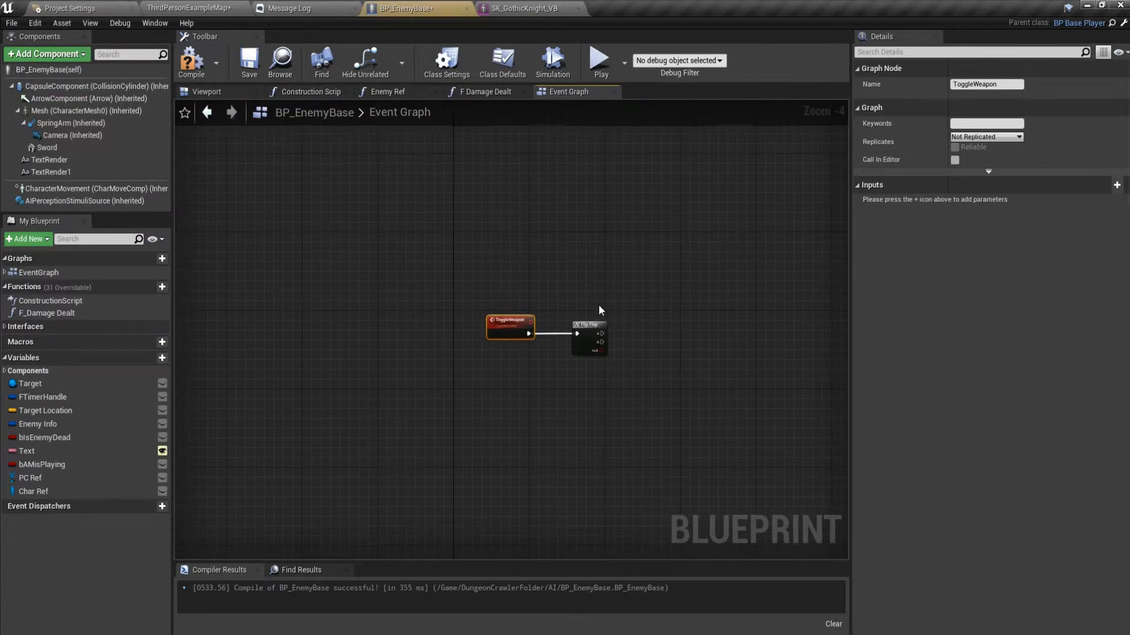
pyautogui.scroll(3, 461, 305)
pyautogui.moveTo(435, 289); pyautogui.dragTo(539, 240)
pyautogui.write('attach')
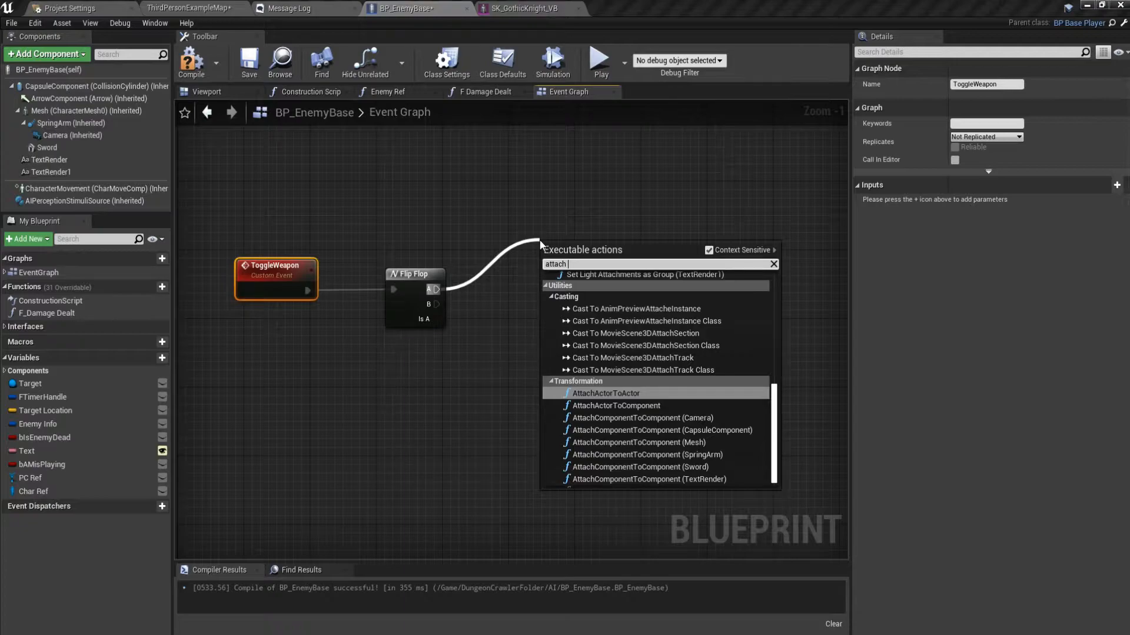
pyautogui.press('Down')
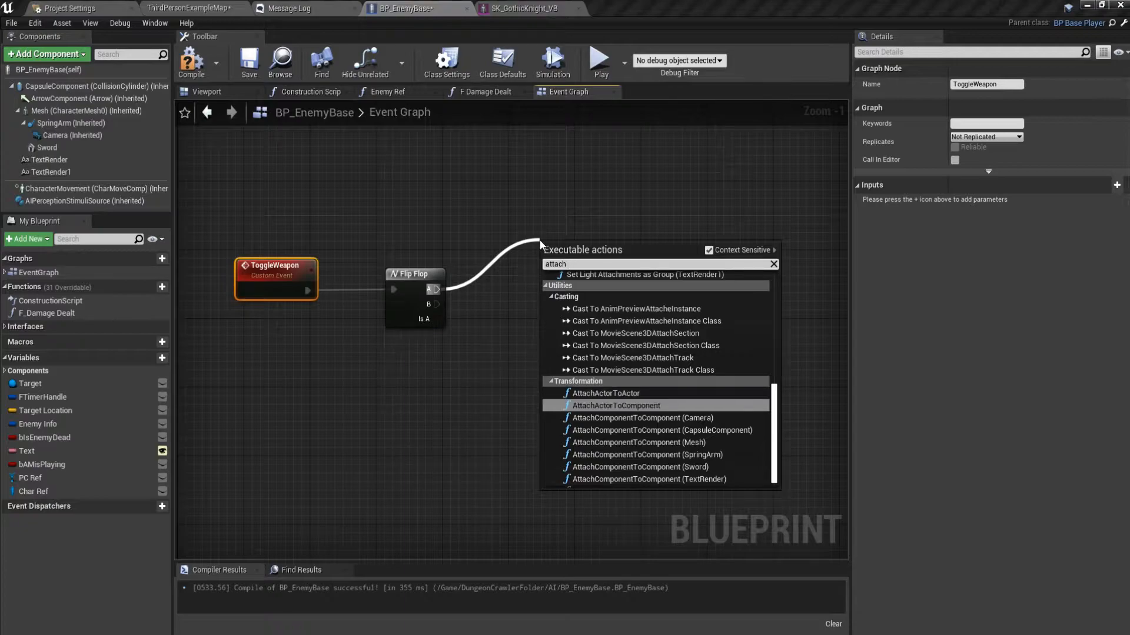
pyautogui.write('c')
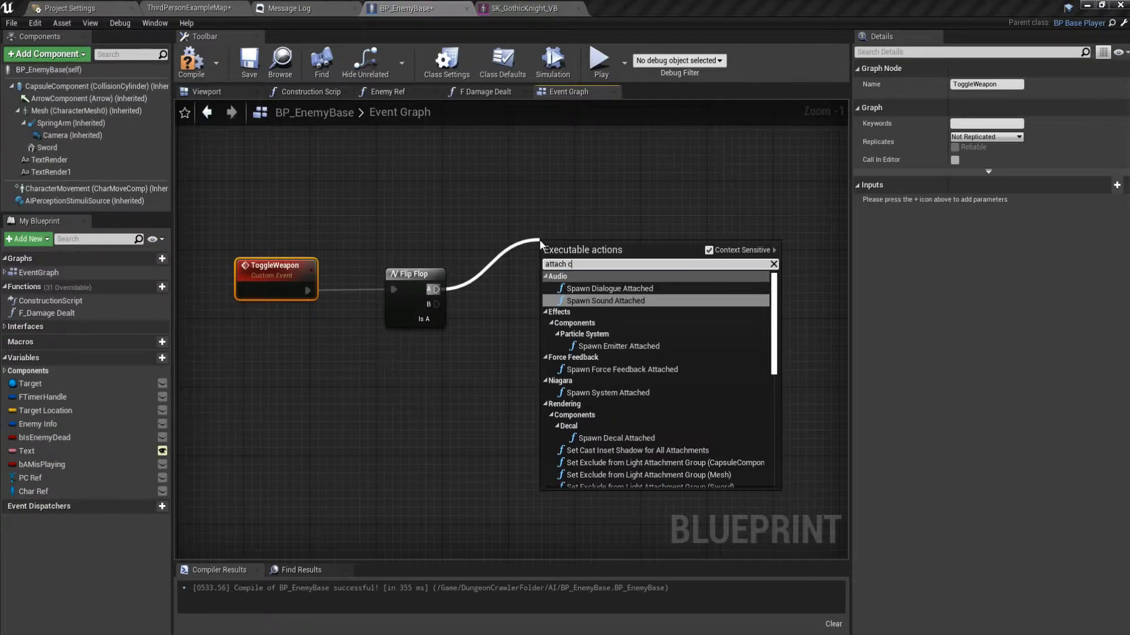
pyautogui.press('BackSpace')
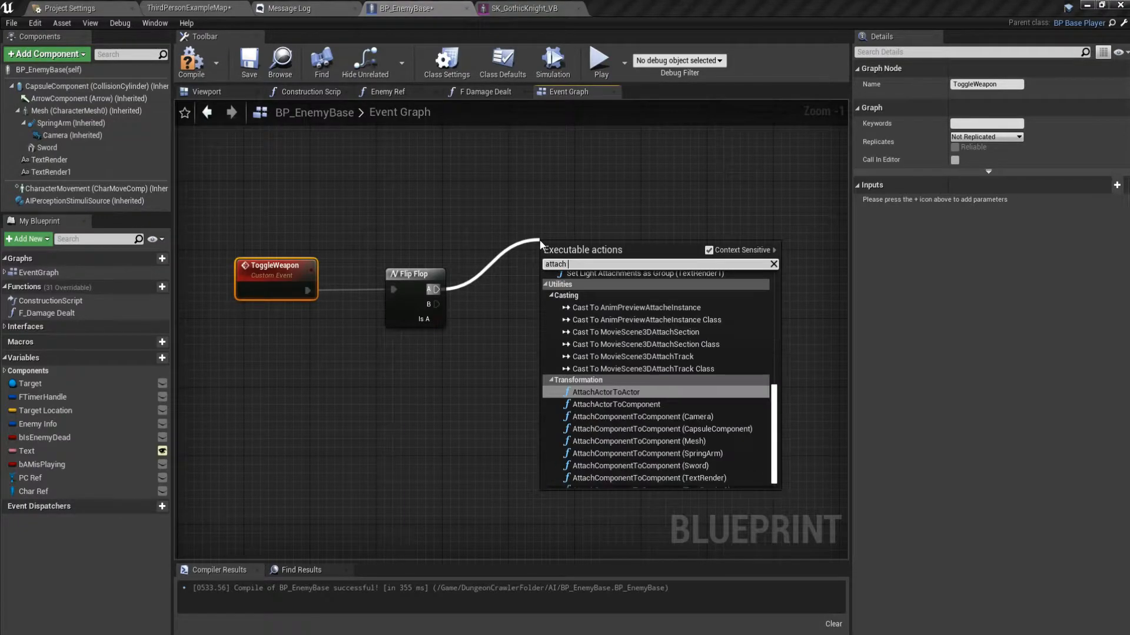
pyautogui.click(640, 404)
pyautogui.moveTo(527, 303); pyautogui.dragTo(669, 262)
pyautogui.moveTo(669, 263); pyautogui.dragTo(457, 291, button='right')
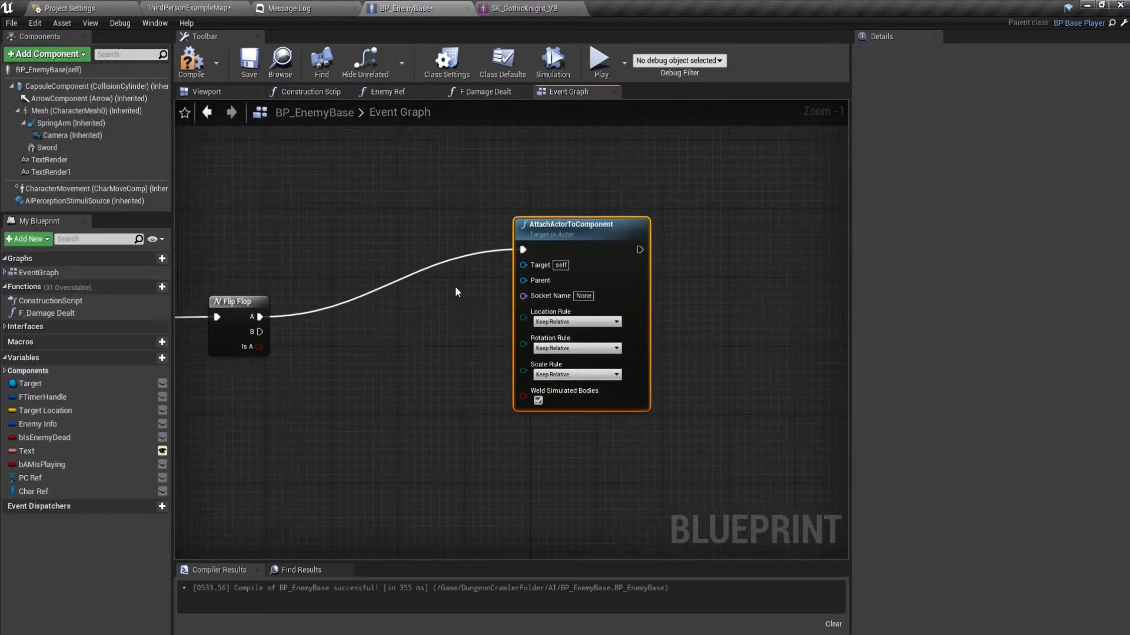
pyautogui.moveTo(538, 273); pyautogui.dragTo(601, 270, button='right')
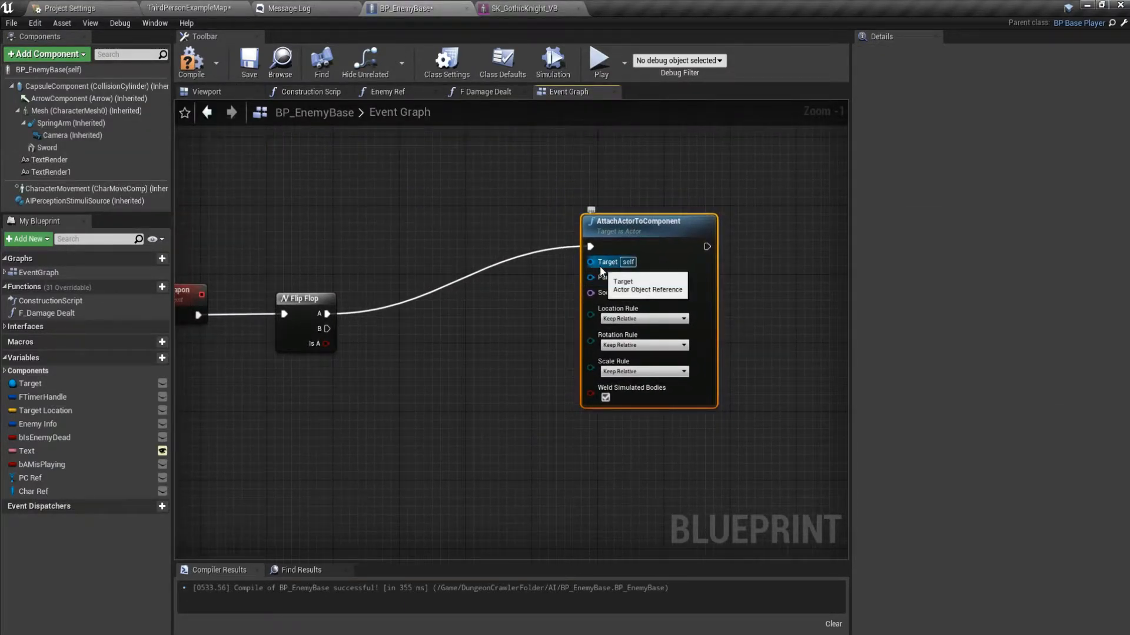
# Add a Sword component reference beside the Flip Flop and delete the AttachActorToComponent node
pyautogui.moveTo(600, 269); pyautogui.dragTo(433, 213)
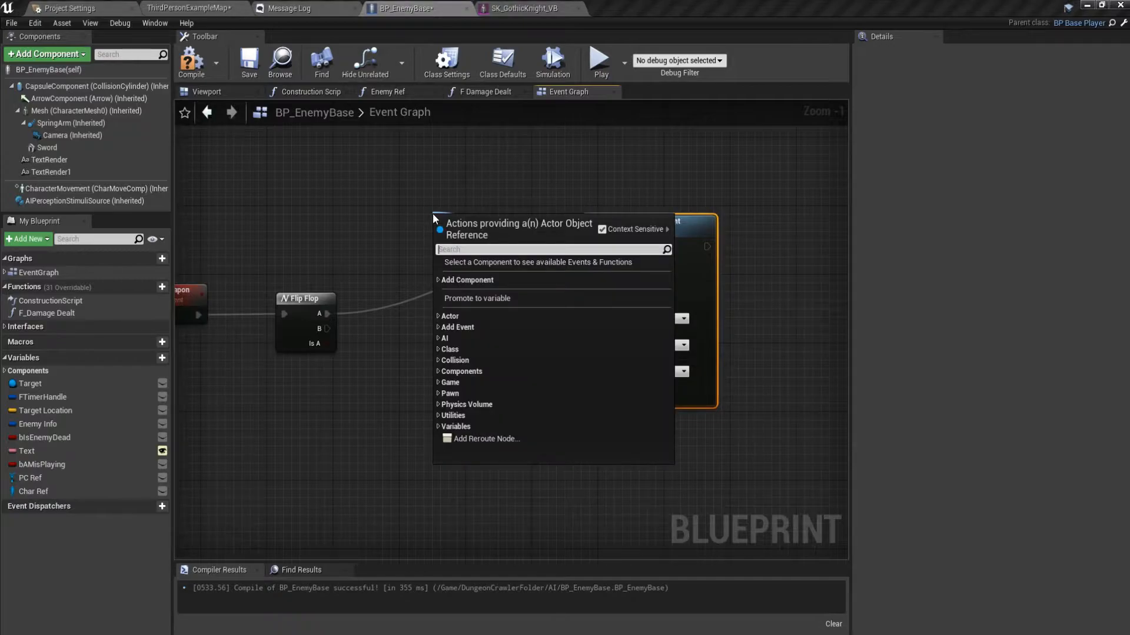
pyautogui.click(373, 235)
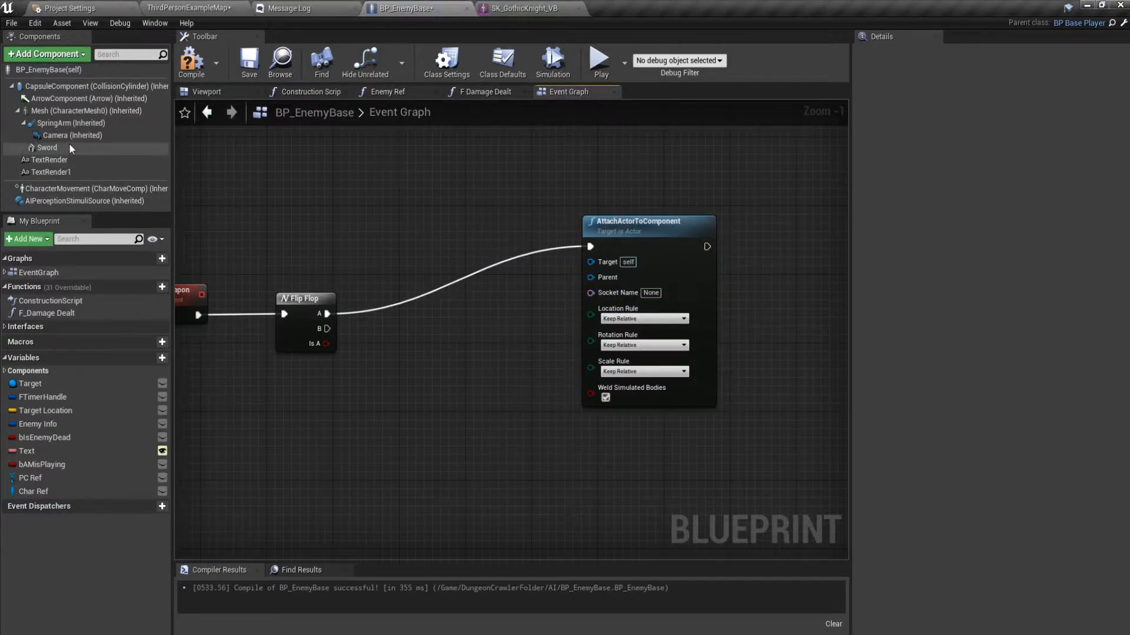
pyautogui.moveTo(67, 144); pyautogui.dragTo(597, 277)
pyautogui.moveTo(414, 243); pyautogui.dragTo(463, 329)
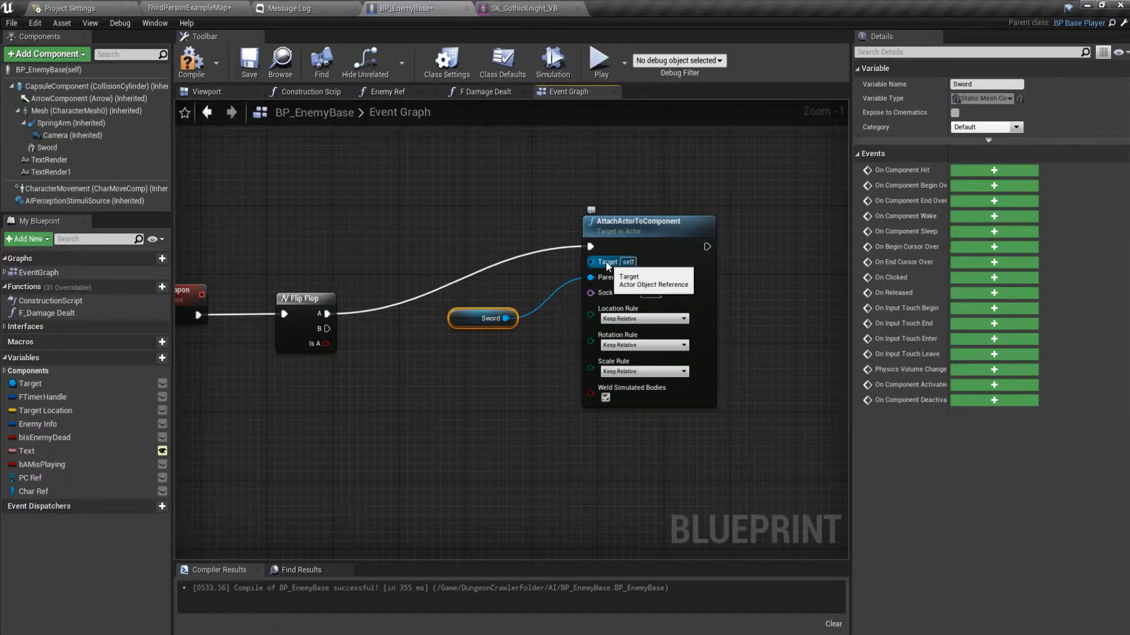
pyautogui.click(639, 222)
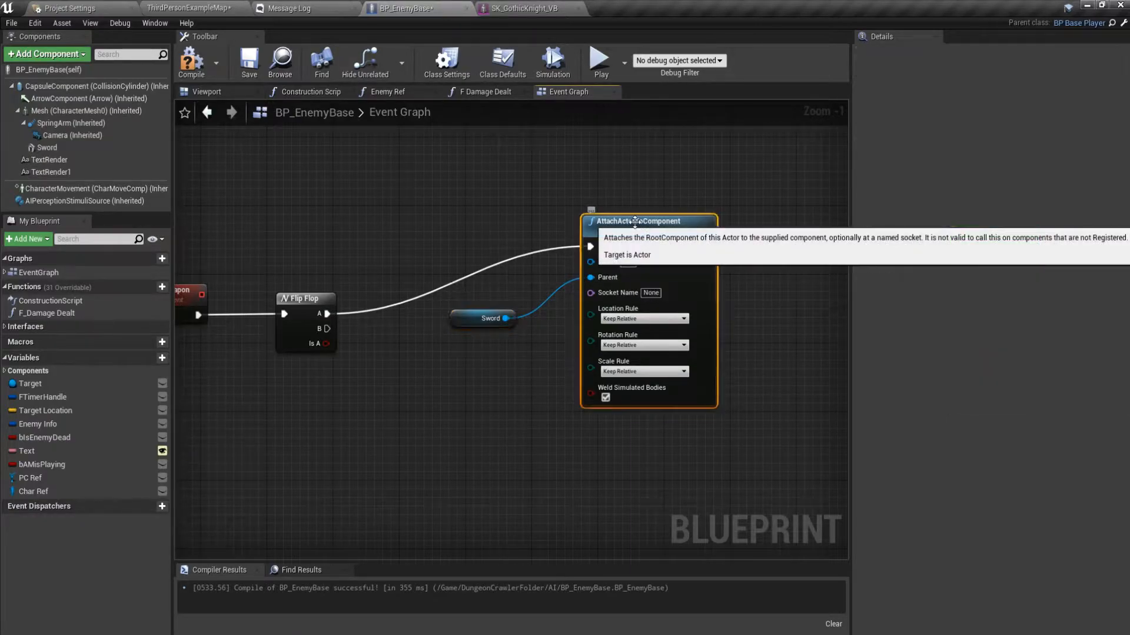
pyautogui.press('Delete')
# Try an AttachActorToComponent node created from the Sword reference and delete it again
pyautogui.moveTo(505, 318); pyautogui.dragTo(559, 272)
pyautogui.write('attach ac')
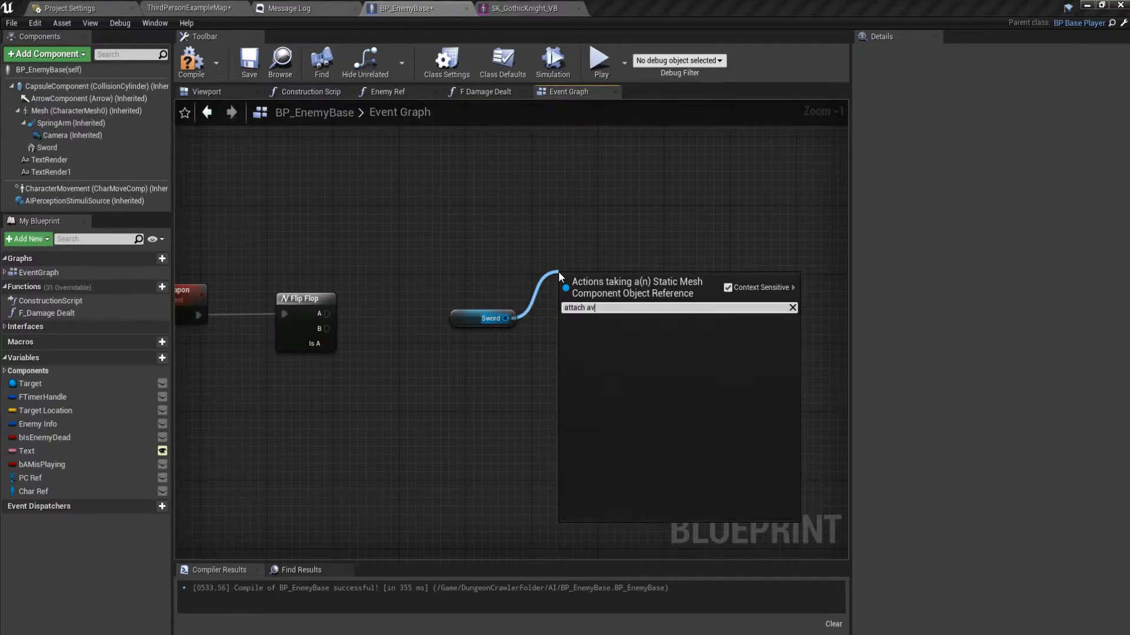
pyautogui.write('tor')
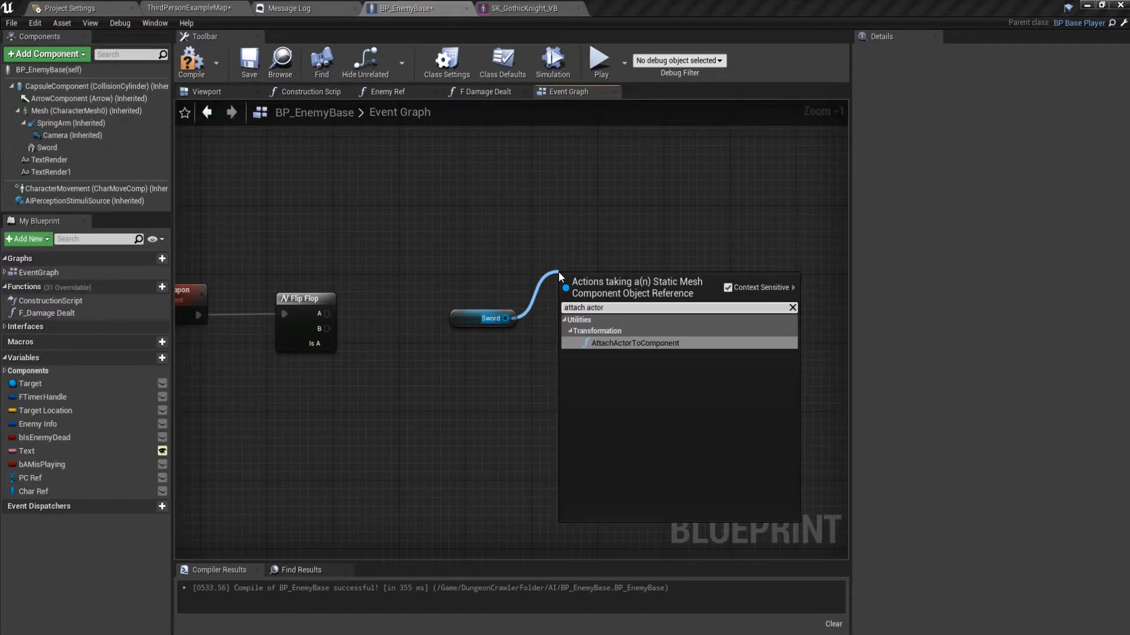
pyautogui.press('Return')
pyautogui.moveTo(571, 333)
pyautogui.mouseDown()
pyautogui.moveTo(570, 322)
pyautogui.moveTo(571, 337)
pyautogui.mouseUp()
pyautogui.moveTo(603, 300); pyautogui.dragTo(611, 274)
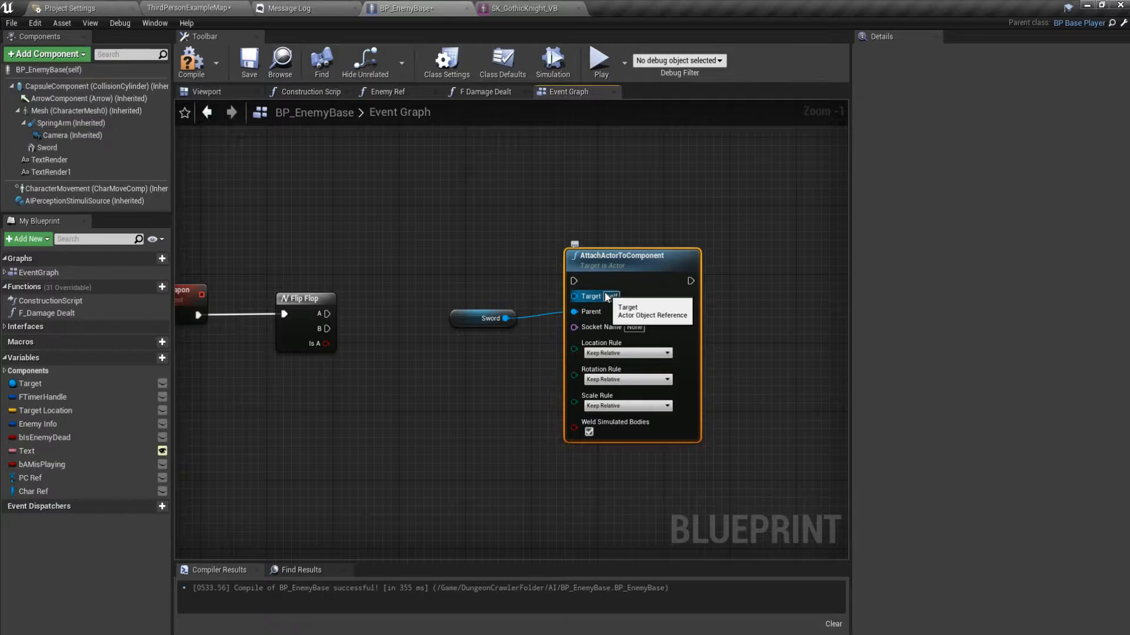
pyautogui.press('Delete')
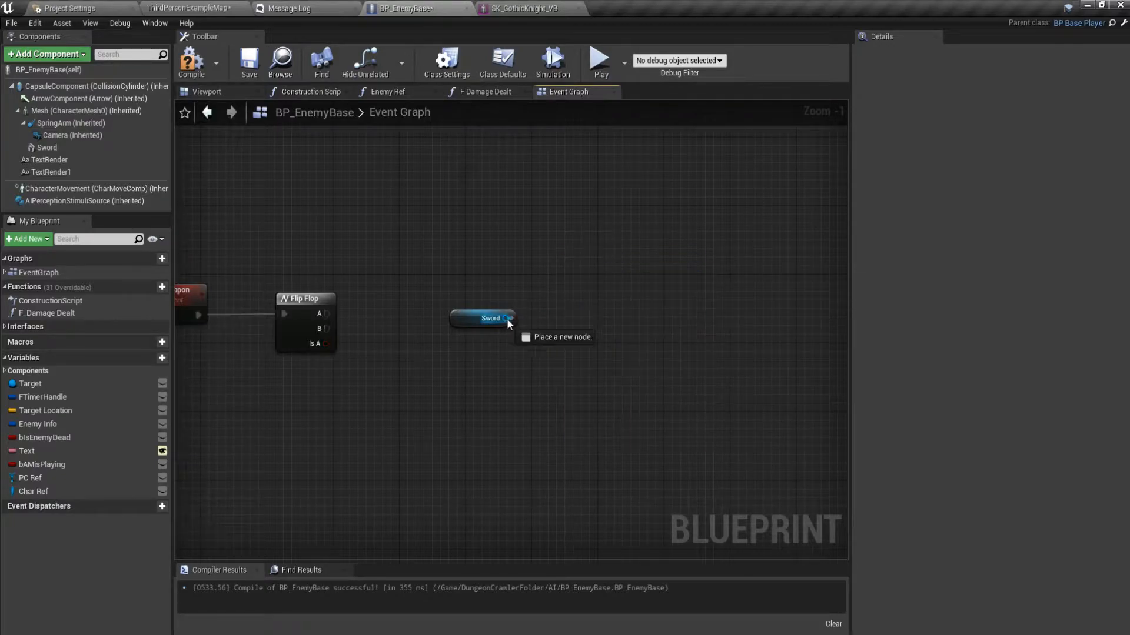
# Add an AttachComponentToComponent node with Sword as its target and run it from the Flip Flop's A output
pyautogui.moveTo(505, 319); pyautogui.dragTo(544, 291)
pyautogui.write('attach')
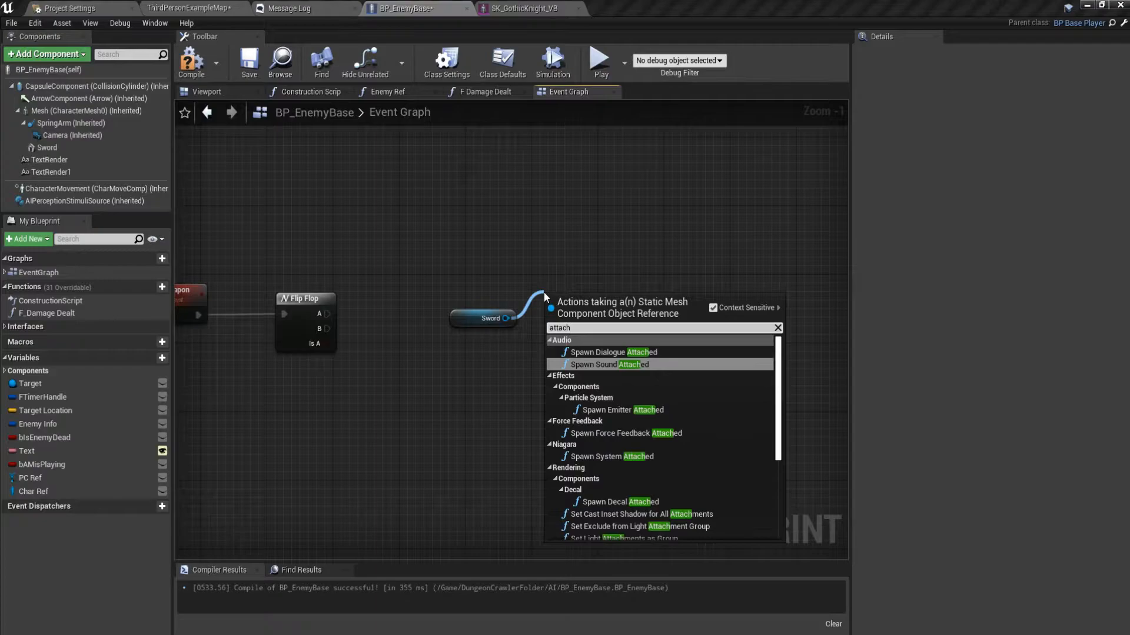
pyautogui.scroll(-5, 564, 442)
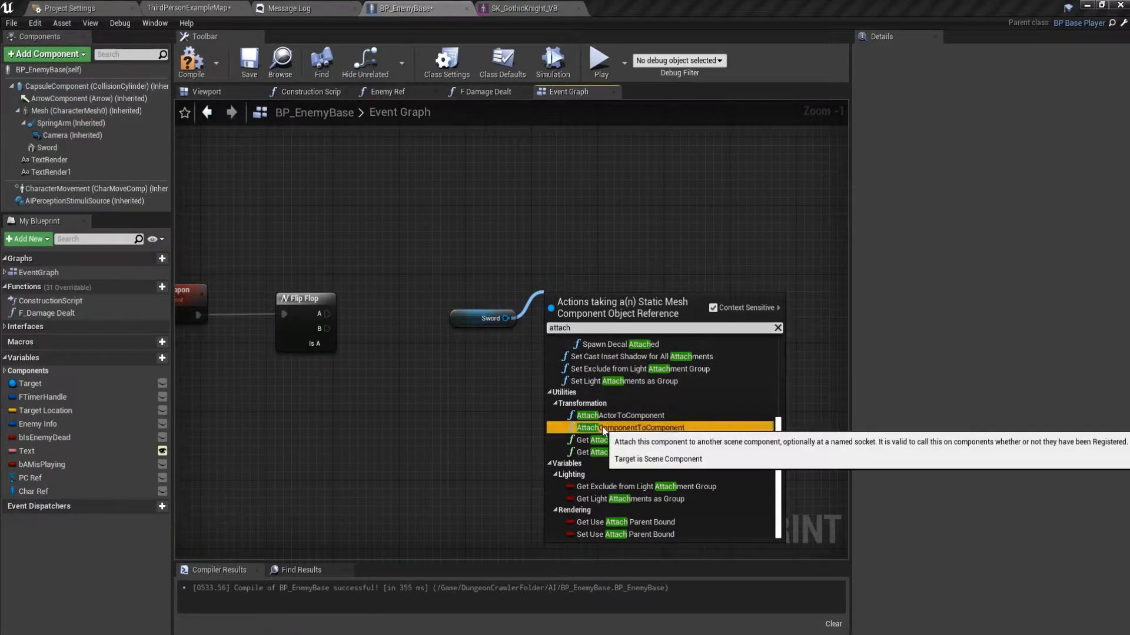
pyautogui.click(603, 429)
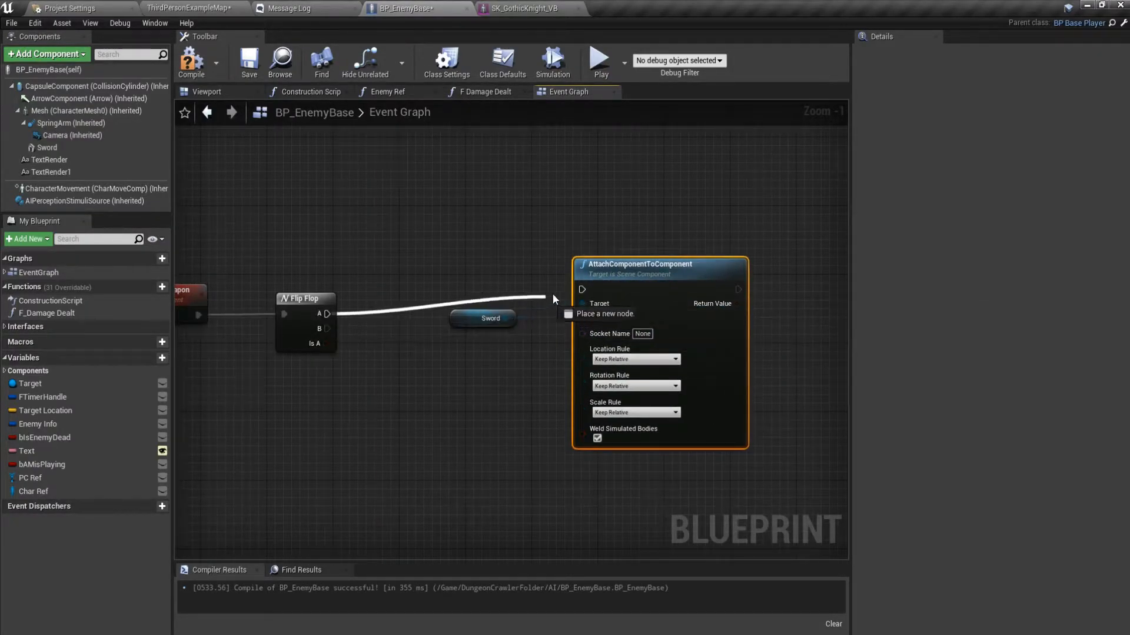
pyautogui.moveTo(583, 292); pyautogui.dragTo(585, 291)
pyautogui.moveTo(618, 278); pyautogui.dragTo(751, 268)
pyautogui.moveTo(556, 329); pyautogui.dragTo(515, 341, button='right')
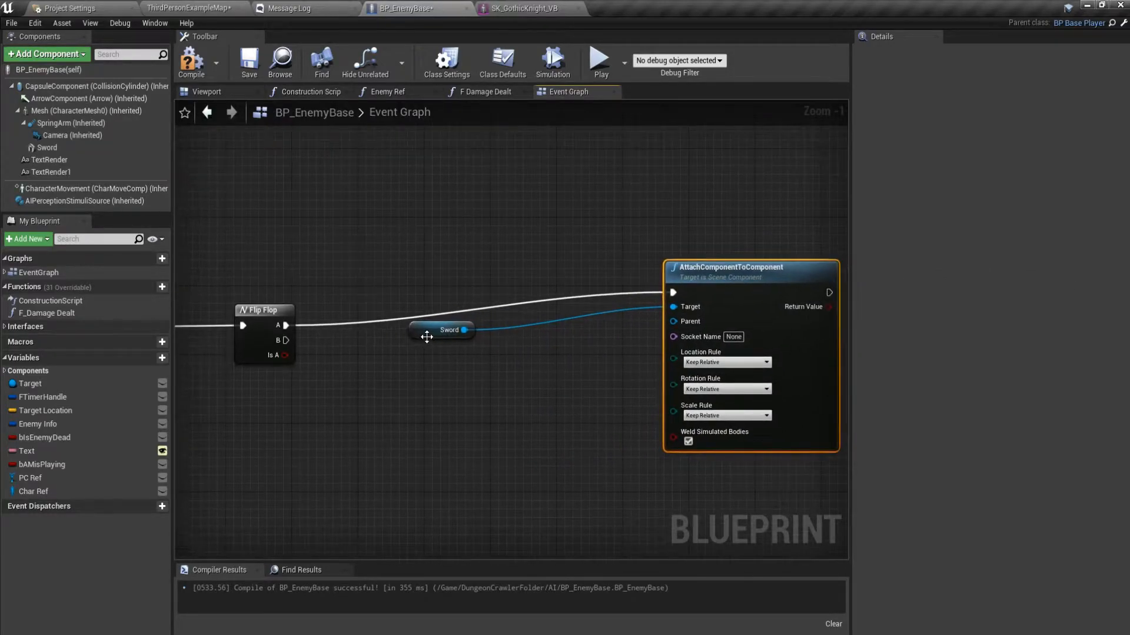
pyautogui.moveTo(426, 337); pyautogui.dragTo(567, 251)
# Add a Mesh reference with a Get Socket Bone Name node, feeding the attach node's Parent and Socket Name inputs
pyautogui.moveTo(565, 288); pyautogui.dragTo(409, 280, button='right')
pyautogui.click(69, 112)
pyautogui.moveTo(77, 112); pyautogui.dragTo(299, 283)
pyautogui.write('bon name')
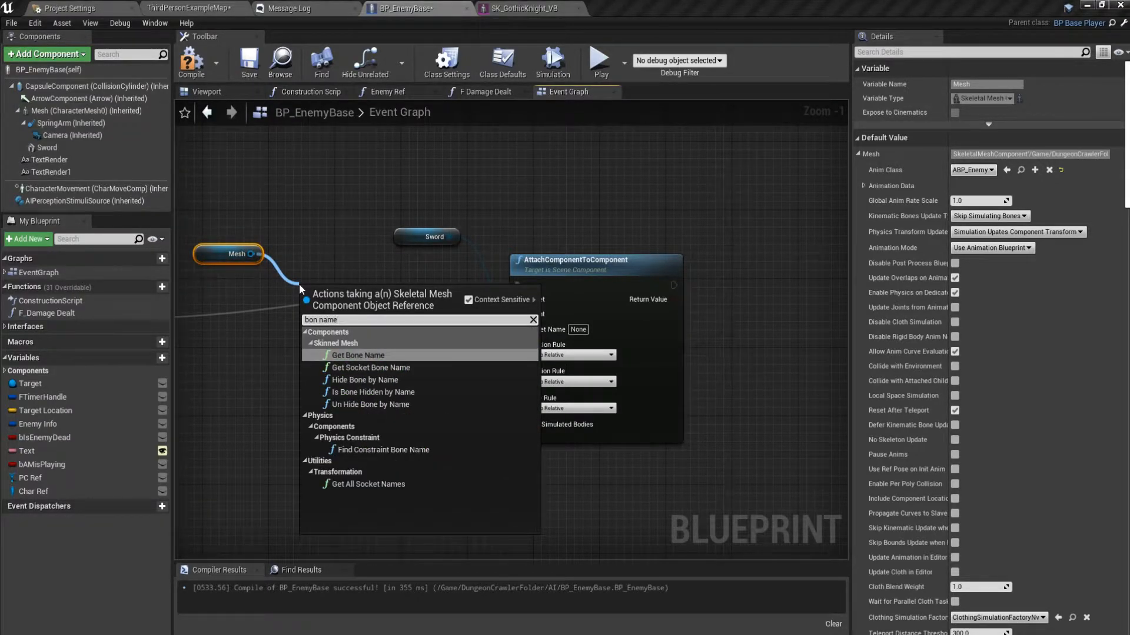
pyautogui.click(371, 367)
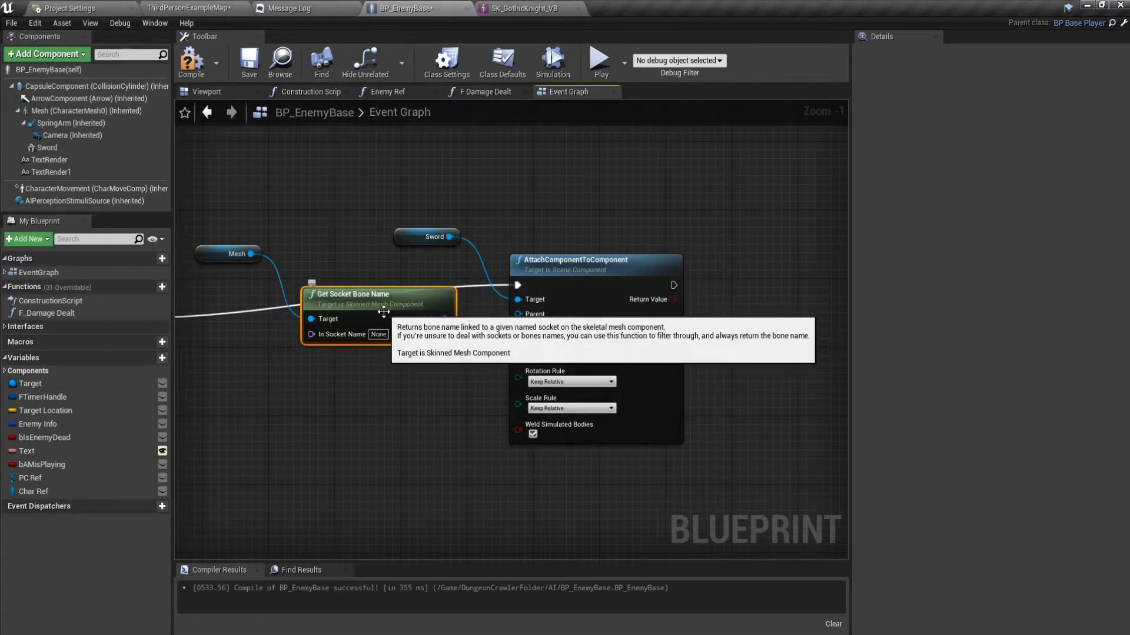
pyautogui.moveTo(439, 322); pyautogui.dragTo(397, 305)
pyautogui.moveTo(527, 336); pyautogui.dragTo(526, 331)
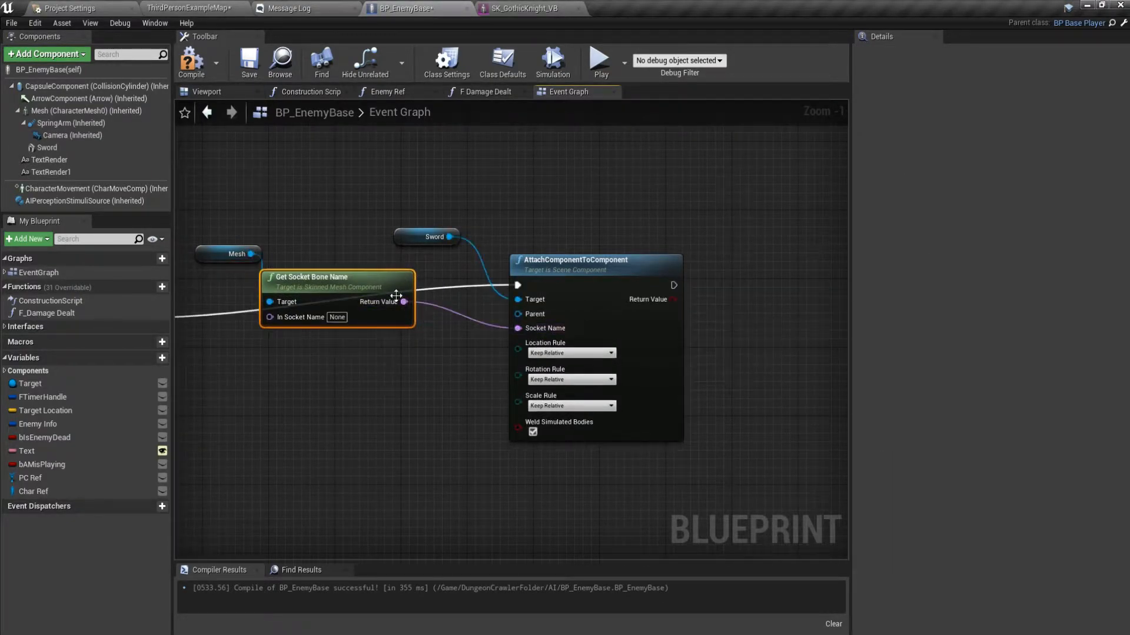
pyautogui.moveTo(306, 277); pyautogui.dragTo(306, 295)
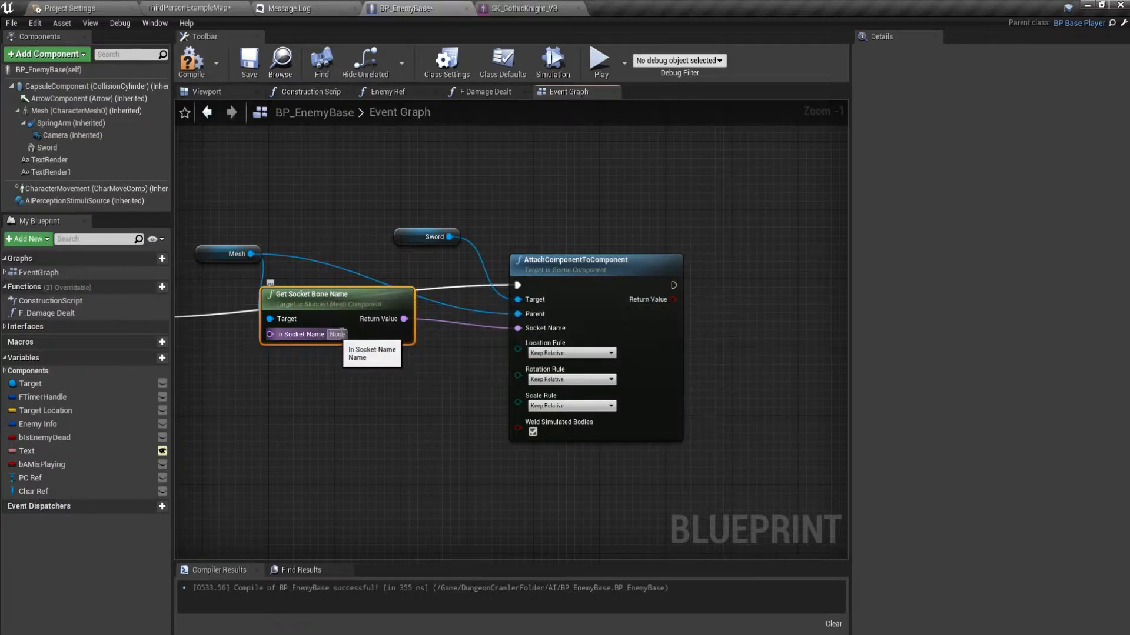
# Examine the SK_GothicKnight_VB skeleton for the socket that holds the hand weapon and select WeaponSocket under hand_r
pyautogui.click(80, 112)
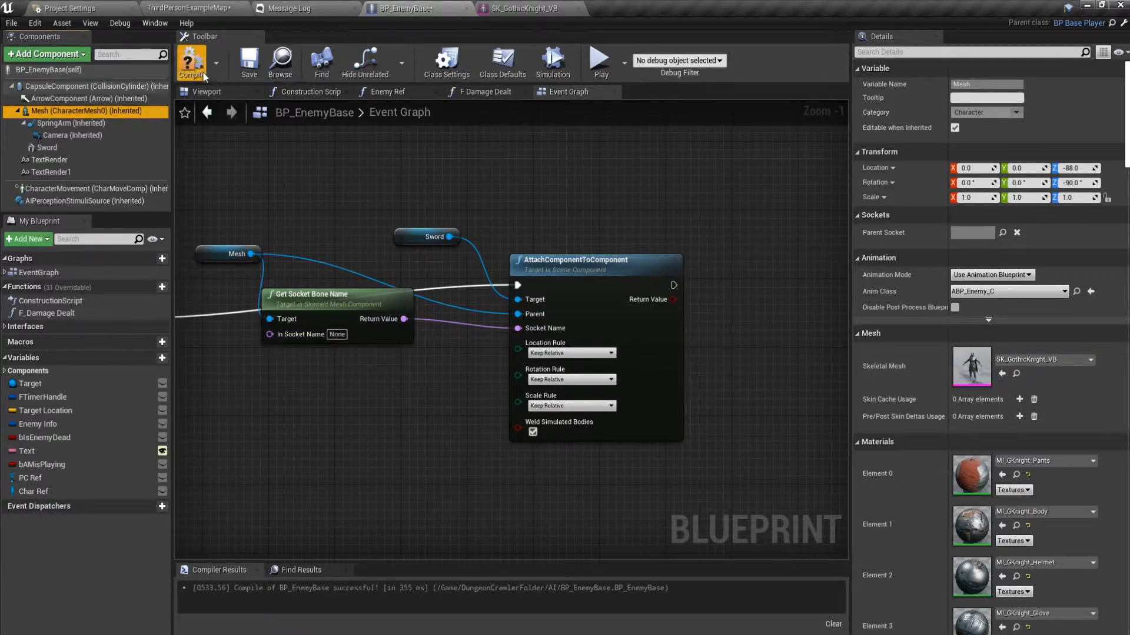
pyautogui.click(337, 334)
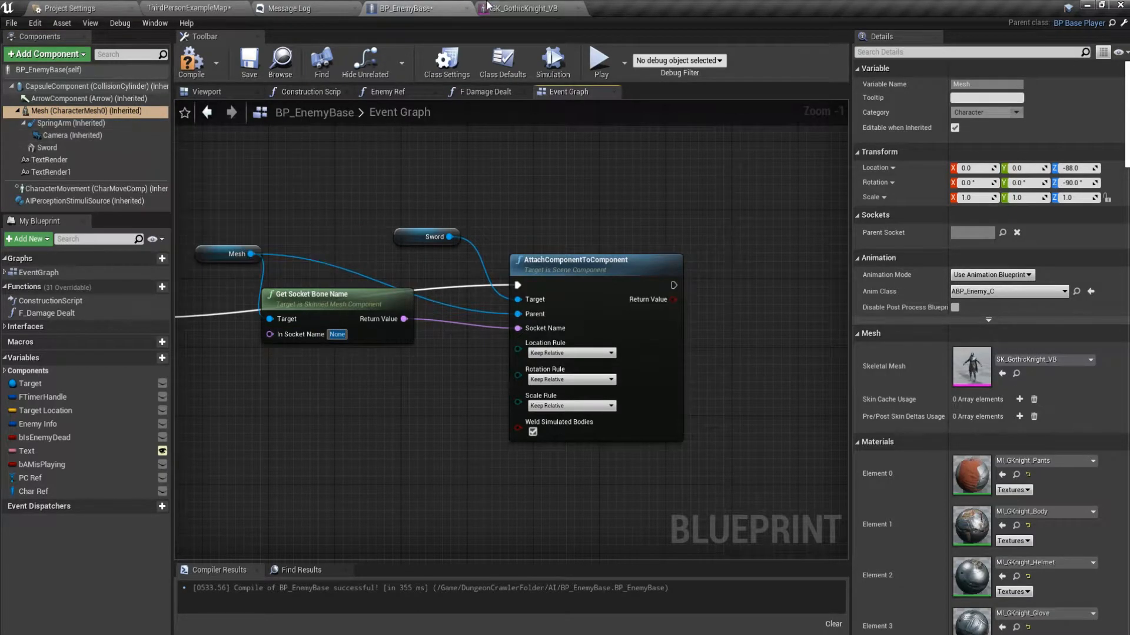
pyautogui.click(482, 6)
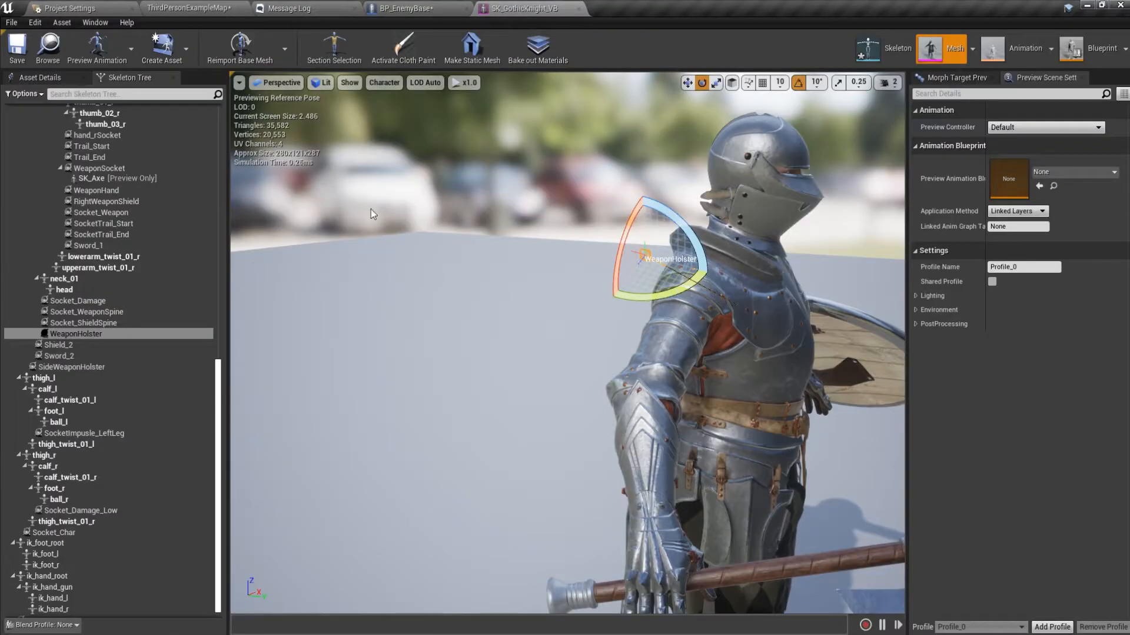
pyautogui.click(101, 356)
pyautogui.moveTo(346, 379); pyautogui.dragTo(453, 511)
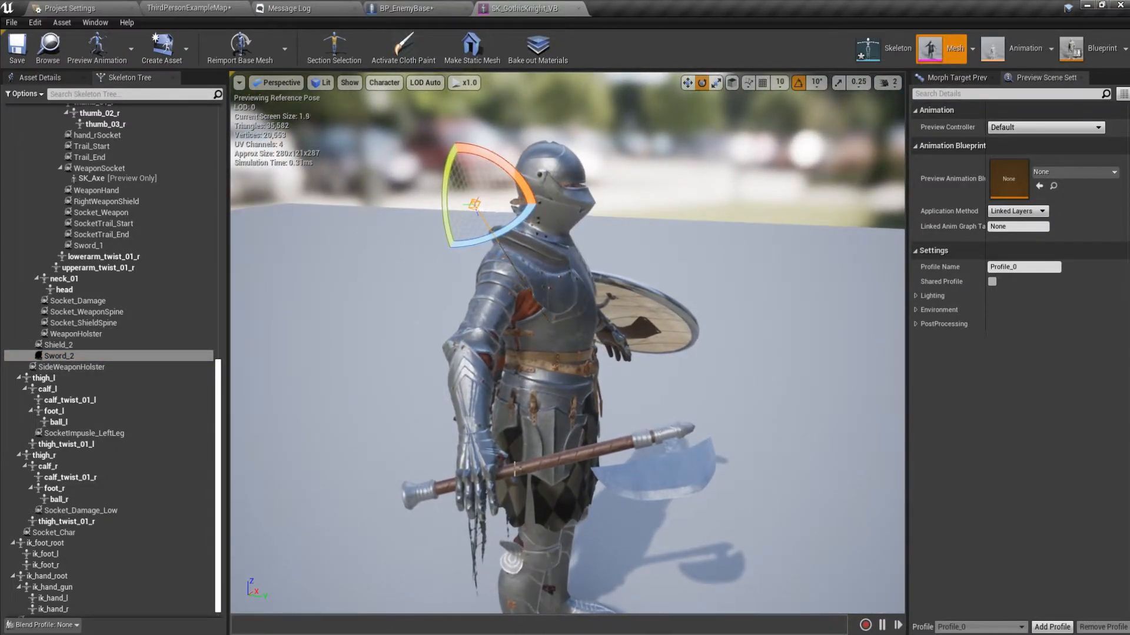
pyautogui.click(515, 469)
pyautogui.click(629, 447)
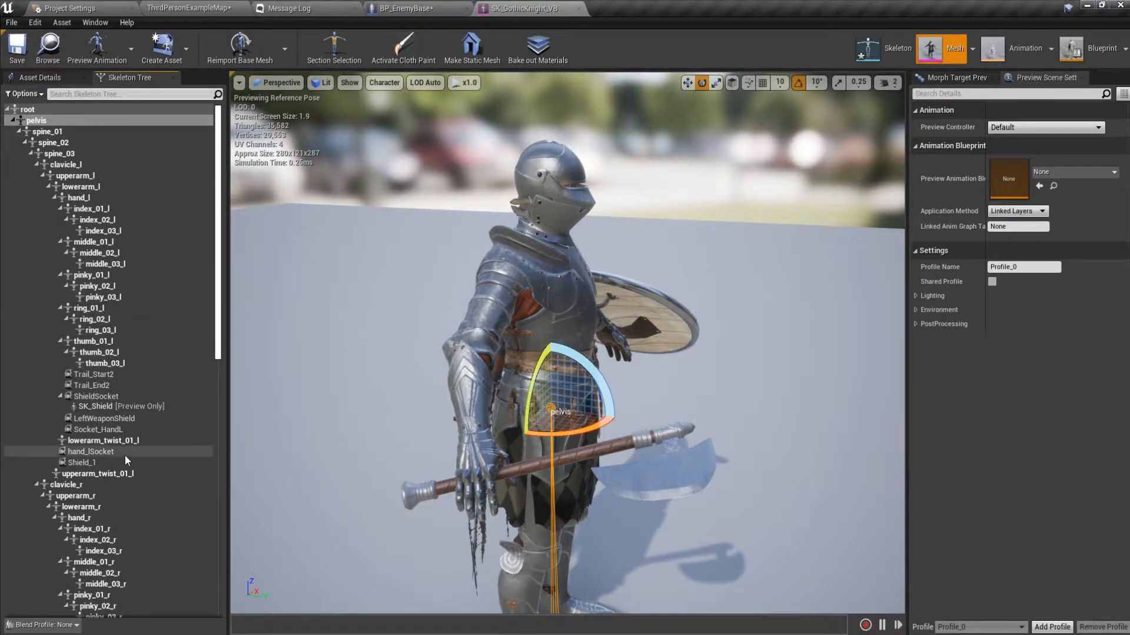
pyautogui.scroll(-3, 126, 461)
pyautogui.scroll(-2, 118, 414)
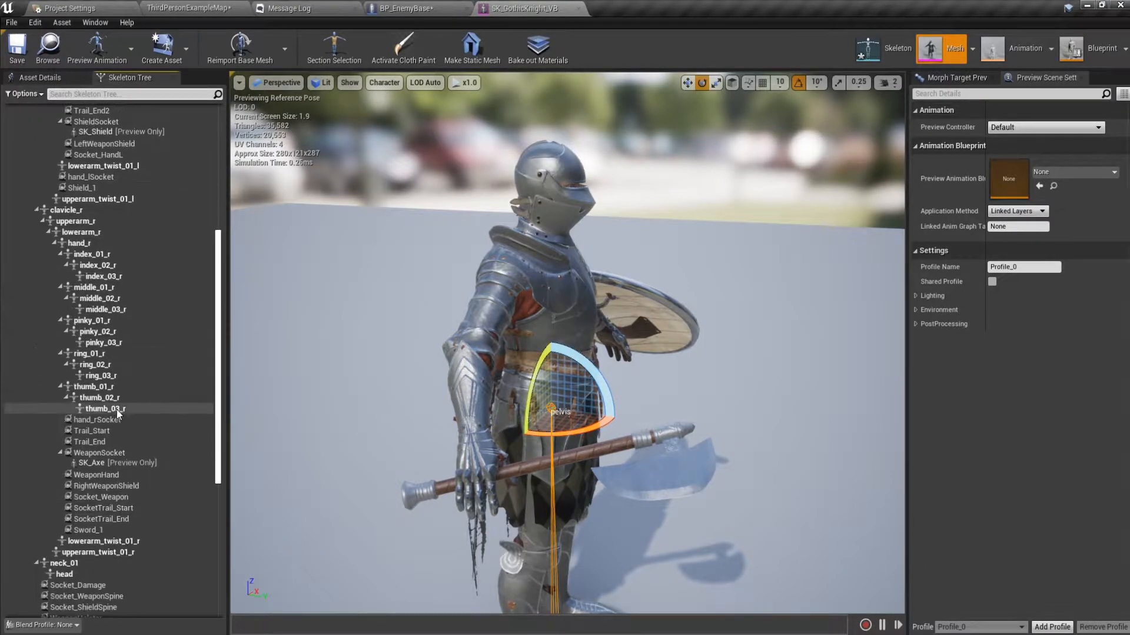
pyautogui.click(129, 454)
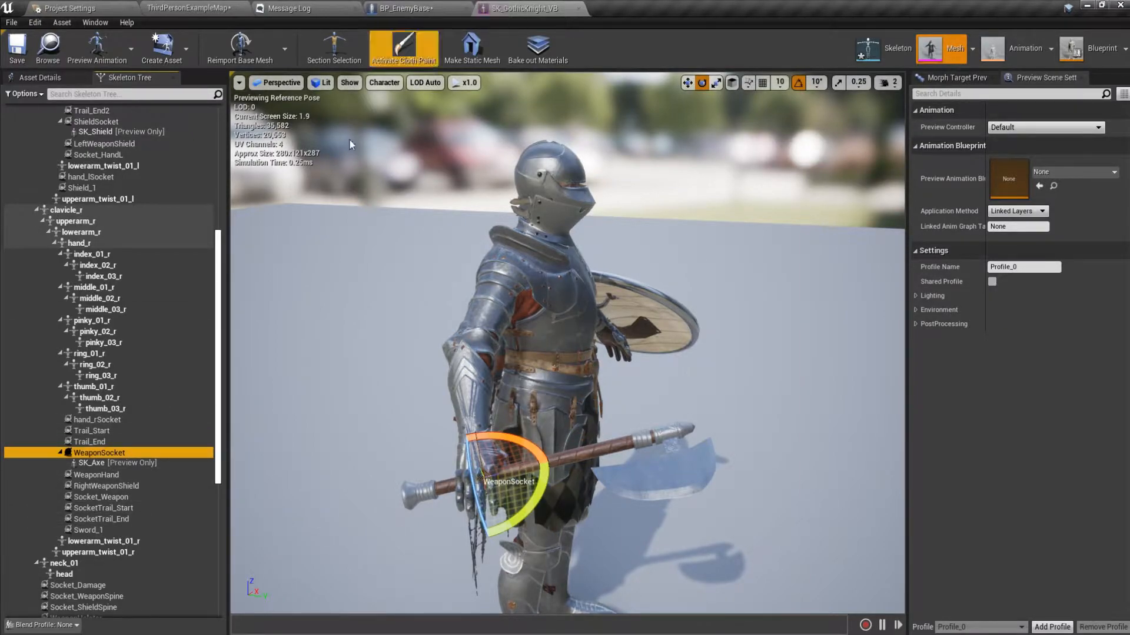
# Copy the name of the WeaponSocket socket from the skeleton tree
pyautogui.click(956, 77)
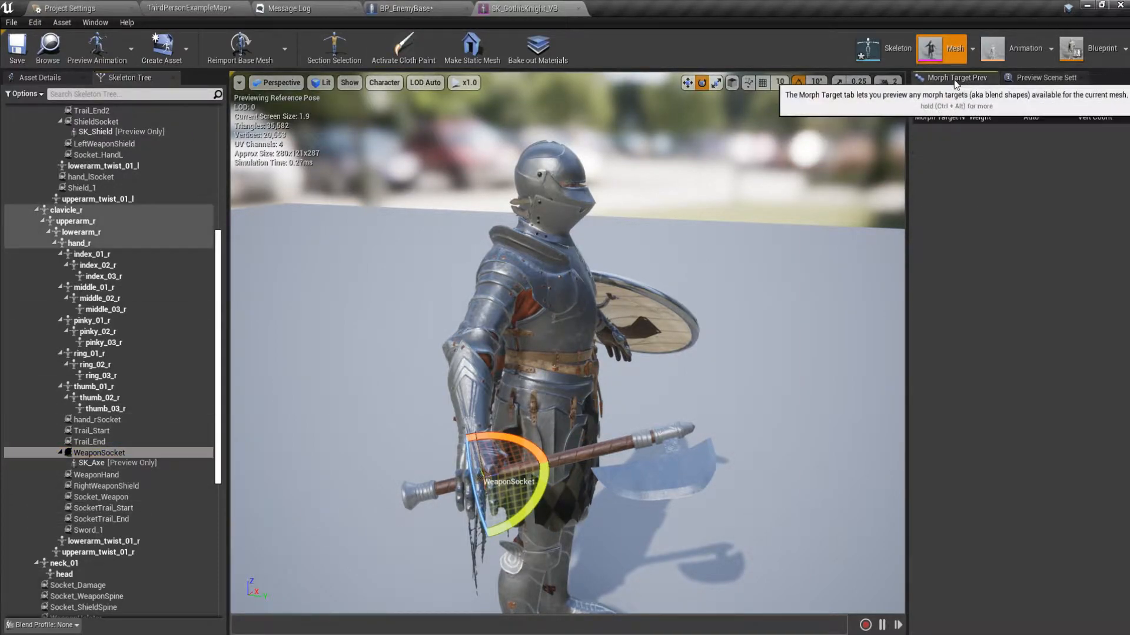
pyautogui.click(130, 453)
pyautogui.hotkey('ctrl', 'c')
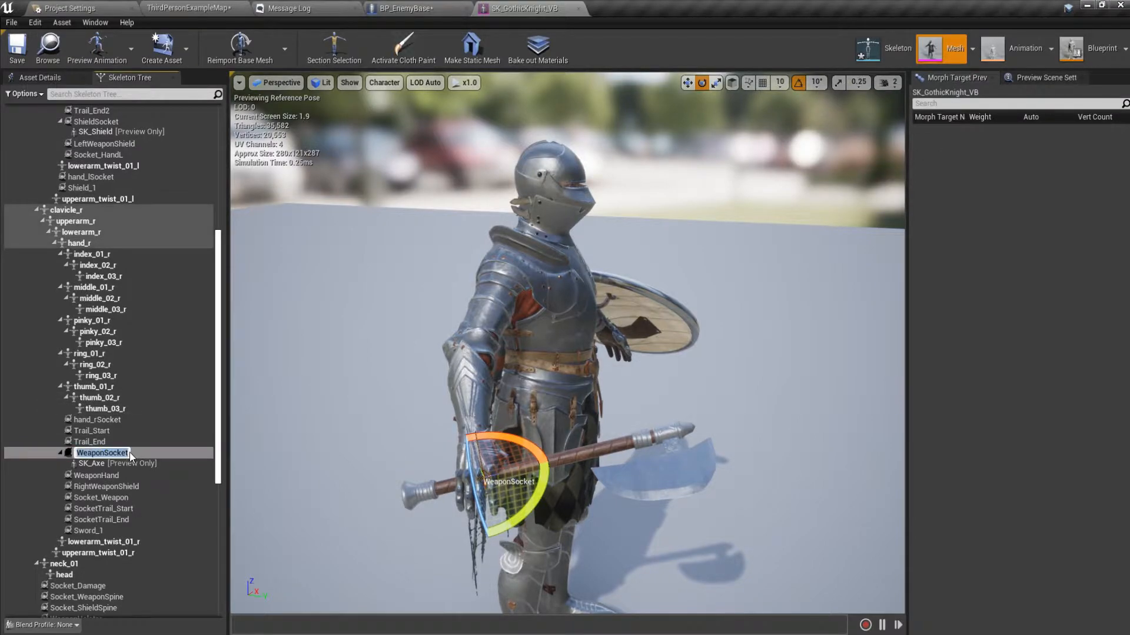
pyautogui.rightClick(131, 456)
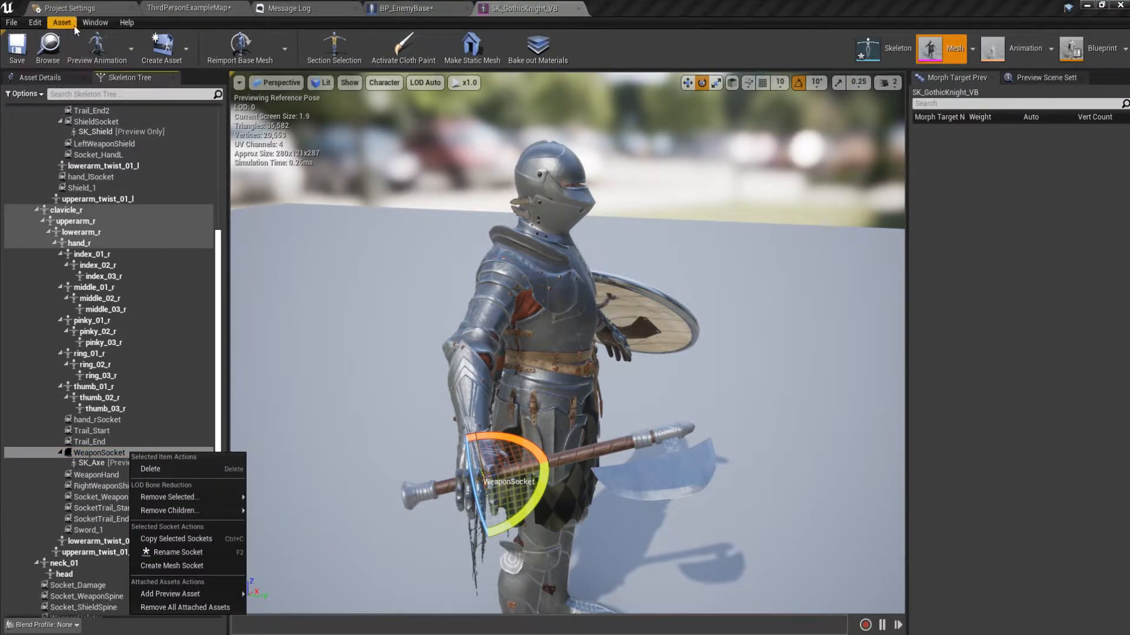
# Copy the socket name WeaponSocket from its details in the skeleton and enter it as the Get Socket Bone Name node's In Socket Name
pyautogui.click(95, 22)
pyautogui.click(118, 72)
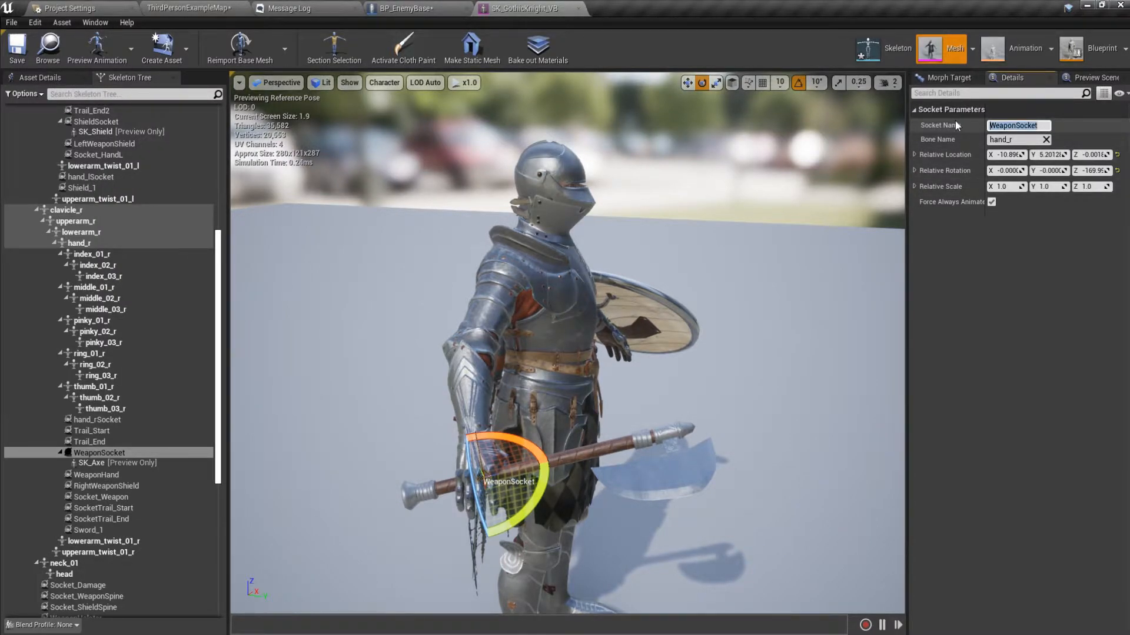
pyautogui.click(412, 8)
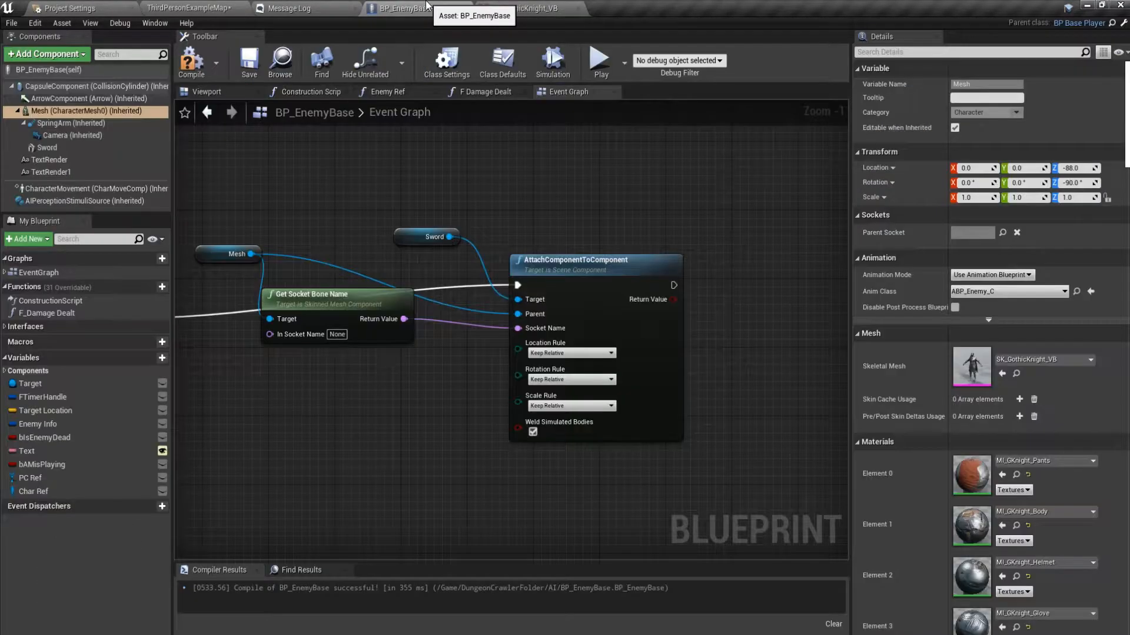
pyautogui.click(338, 335)
pyautogui.hotkey('ctrl', 'v')
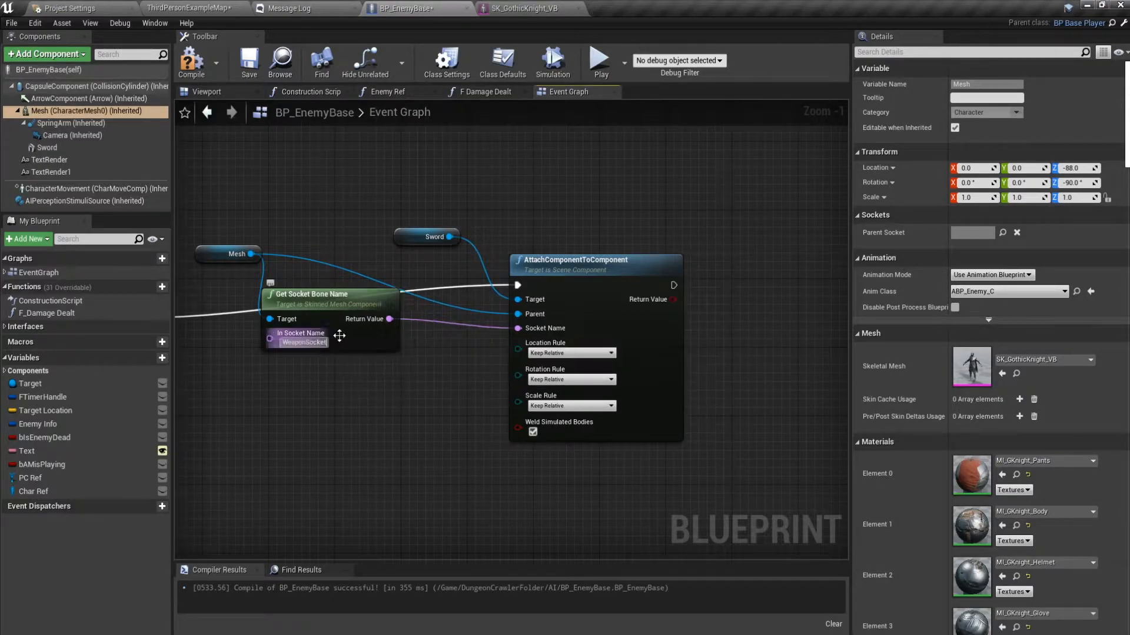
# Set the attach node's Location, Rotation and Scale rules to Snap to Target and compile the blueprint
pyautogui.click(570, 353)
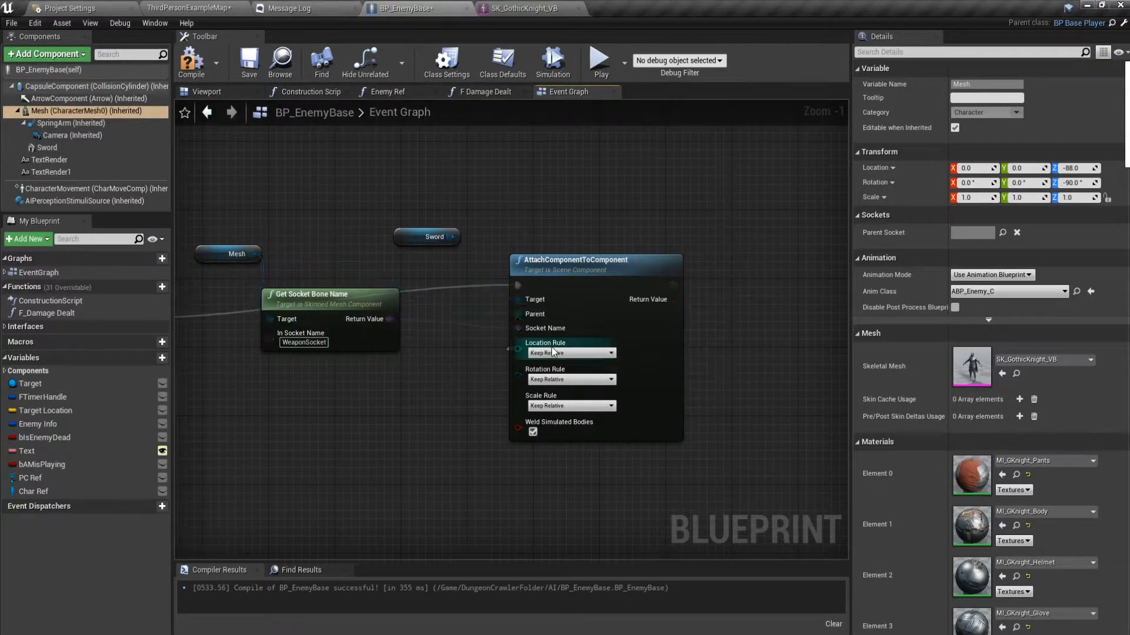
pyautogui.click(552, 379)
pyautogui.click(550, 379)
pyautogui.click(551, 407)
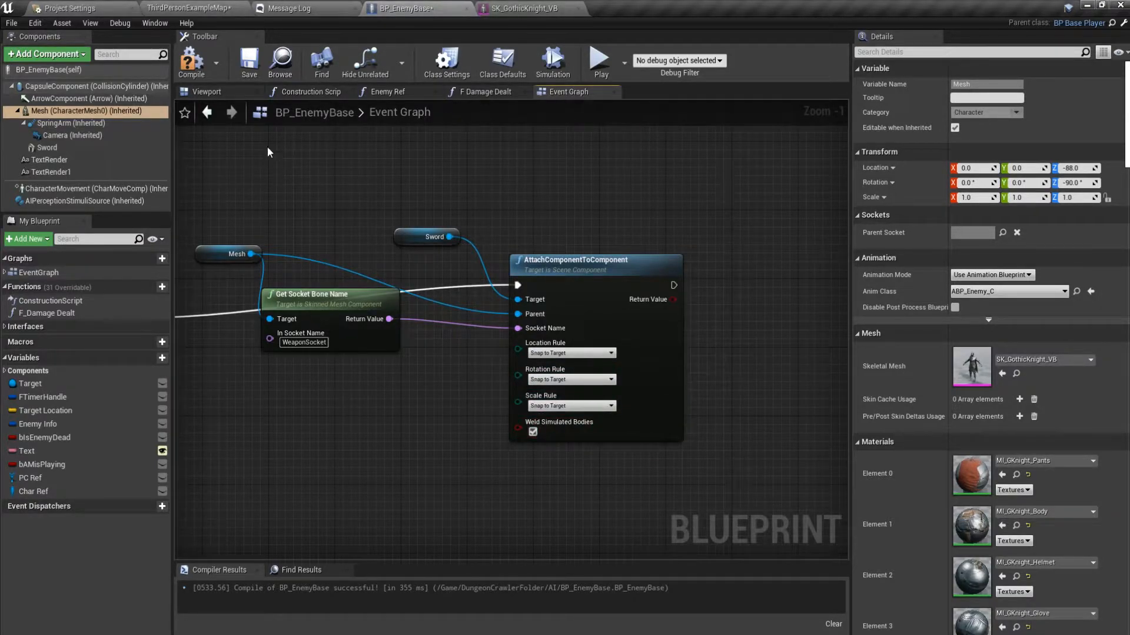
pyautogui.click(192, 62)
# Duplicate the Mesh, Sword, Get Socket Bone Name and attach nodes below the originals and run the copy from the Flip Flop's B output
pyautogui.moveTo(242, 215); pyautogui.dragTo(616, 196, button='right')
pyautogui.scroll(-1, 507, 348)
pyautogui.moveTo(594, 368); pyautogui.dragTo(406, 350, button='right')
pyautogui.moveTo(486, 225); pyautogui.dragTo(648, 401)
pyautogui.hotkey('ctrl', 'c')
pyautogui.moveTo(584, 426); pyautogui.dragTo(566, 306, button='right')
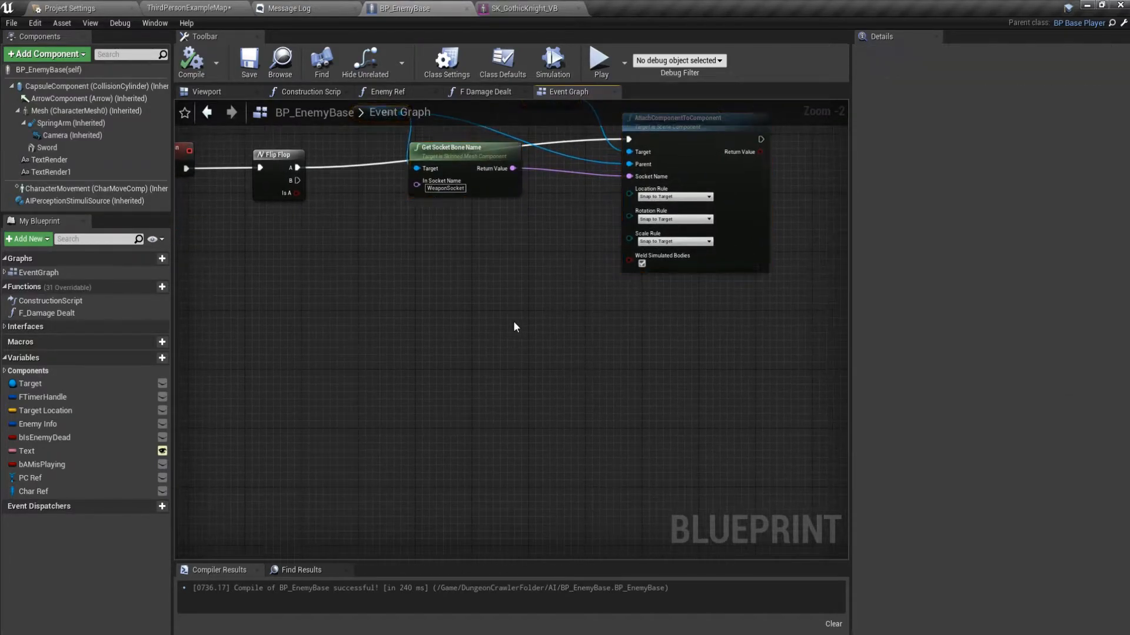
pyautogui.hotkey('ctrl', 'v')
pyautogui.moveTo(298, 180); pyautogui.dragTo(664, 352)
# Copy the Sword component's parent socket name, WeaponHolster, into the duplicated Get Socket Bone Name node's In Socket Name and compile
pyautogui.click(482, 384)
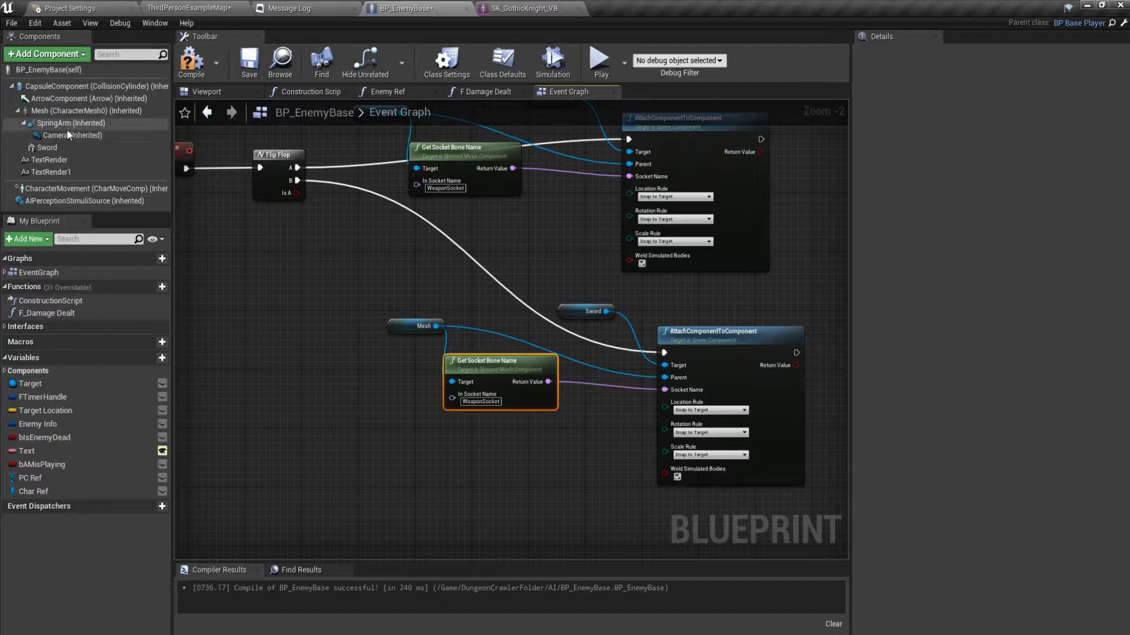
pyautogui.click(79, 112)
pyautogui.click(77, 146)
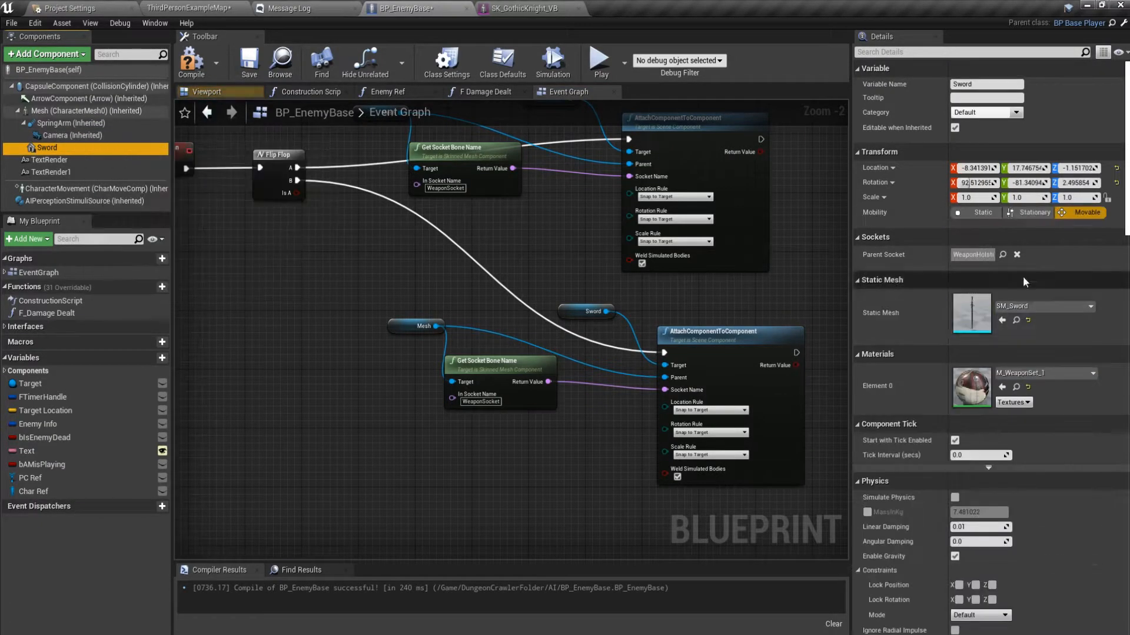
pyautogui.click(954, 255)
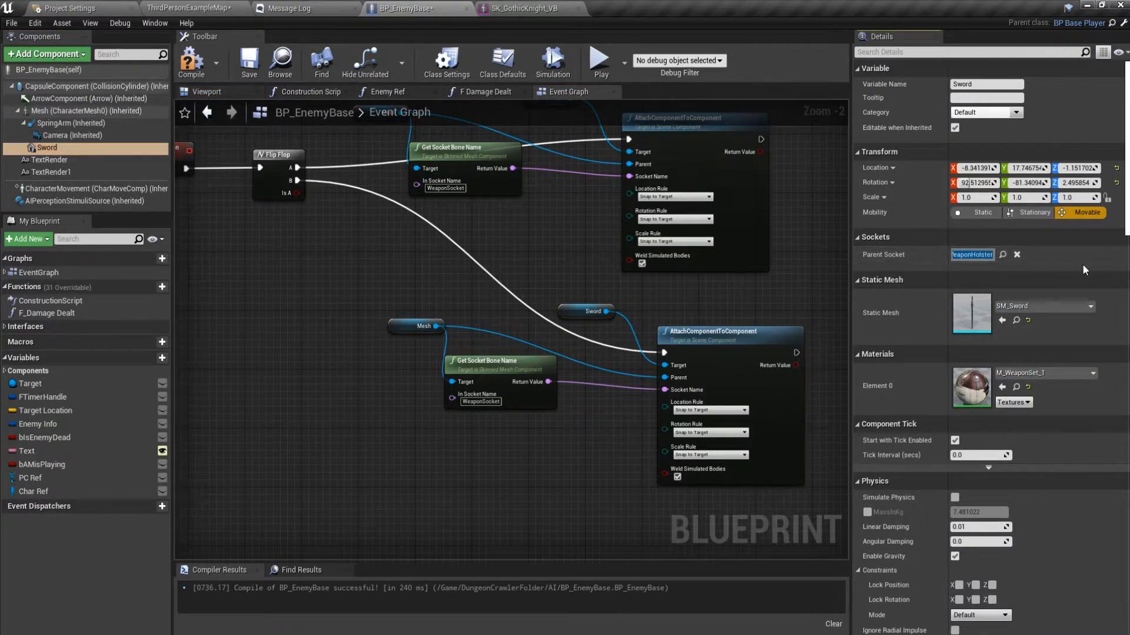
pyautogui.hotkey('ctrl', 'v')
pyautogui.press('Return')
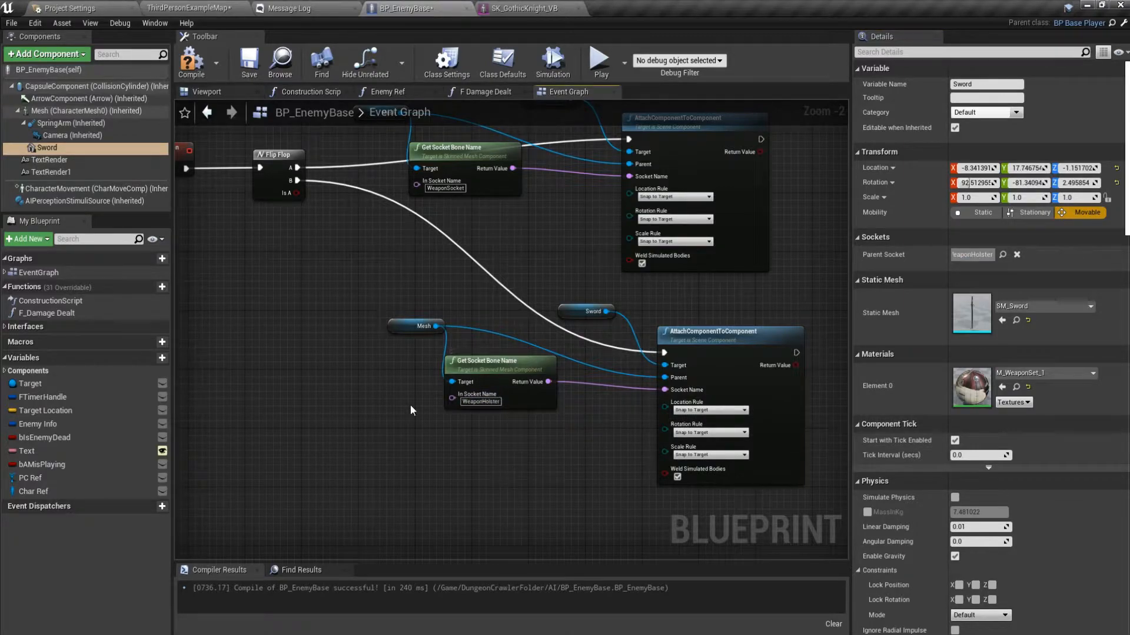
pyautogui.moveTo(406, 409); pyautogui.dragTo(433, 448, button='right')
pyautogui.click(192, 63)
# Play the ThirdPersonExampleMap level, approach the enemies to check how they hold their swords, and end the session
pyautogui.click(188, 8)
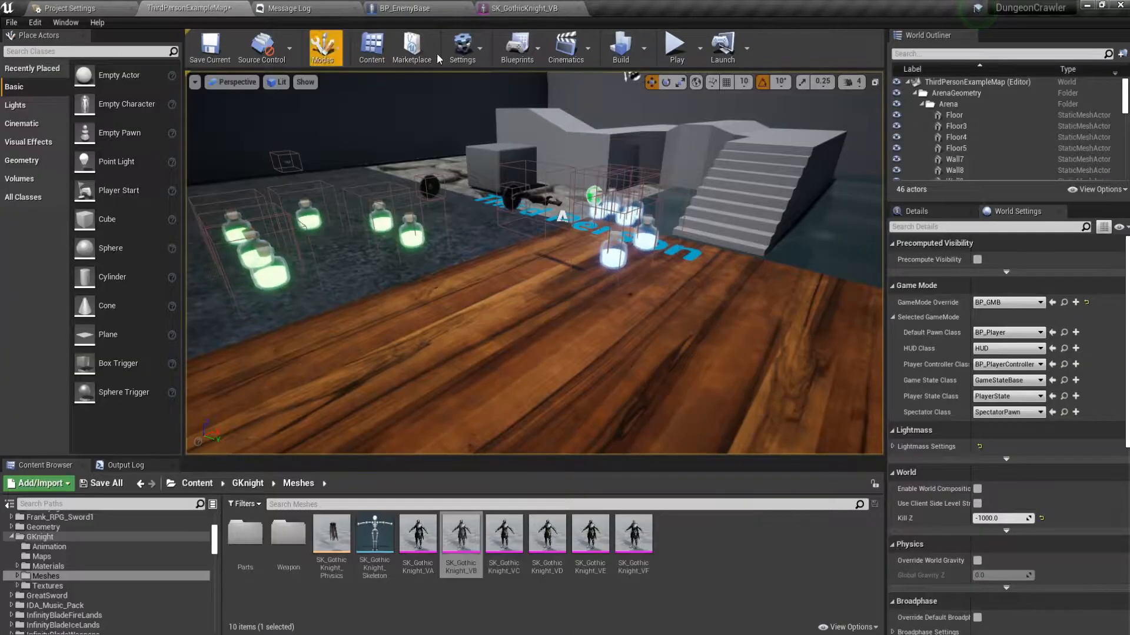
pyautogui.click(677, 49)
pyautogui.press('w')
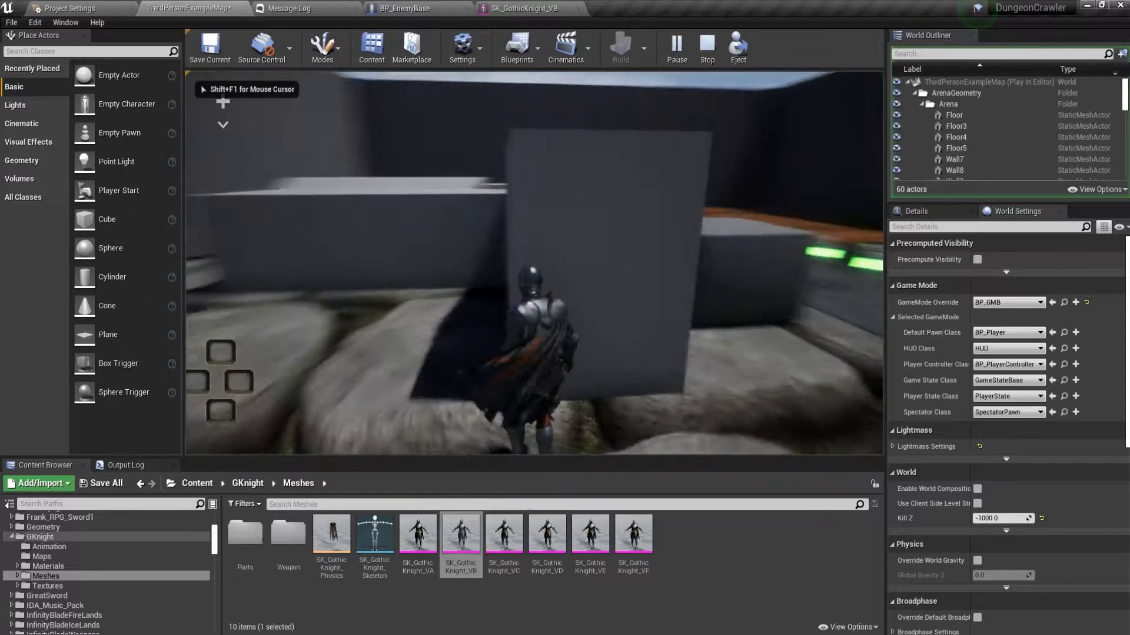
pyautogui.press('w')
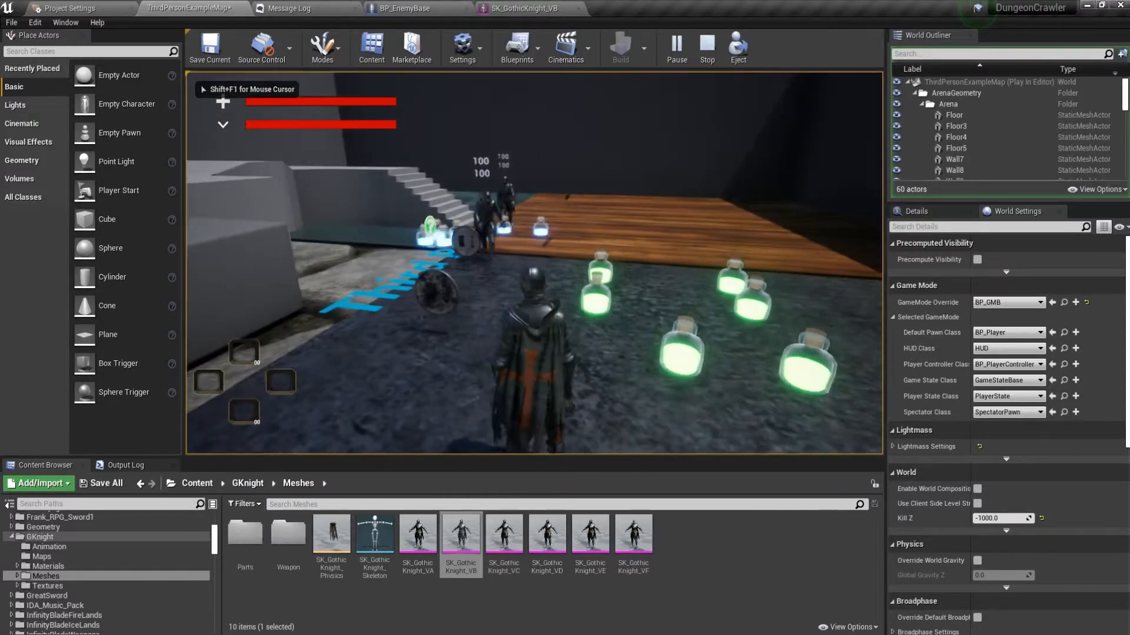
pyautogui.press('w')
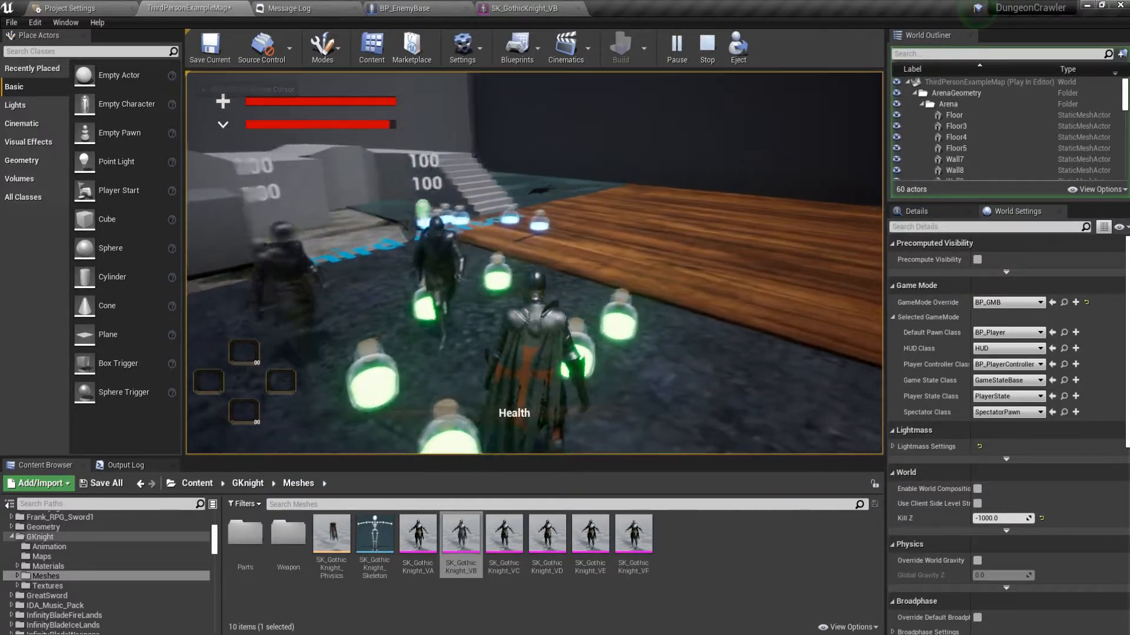
pyautogui.press('Escape')
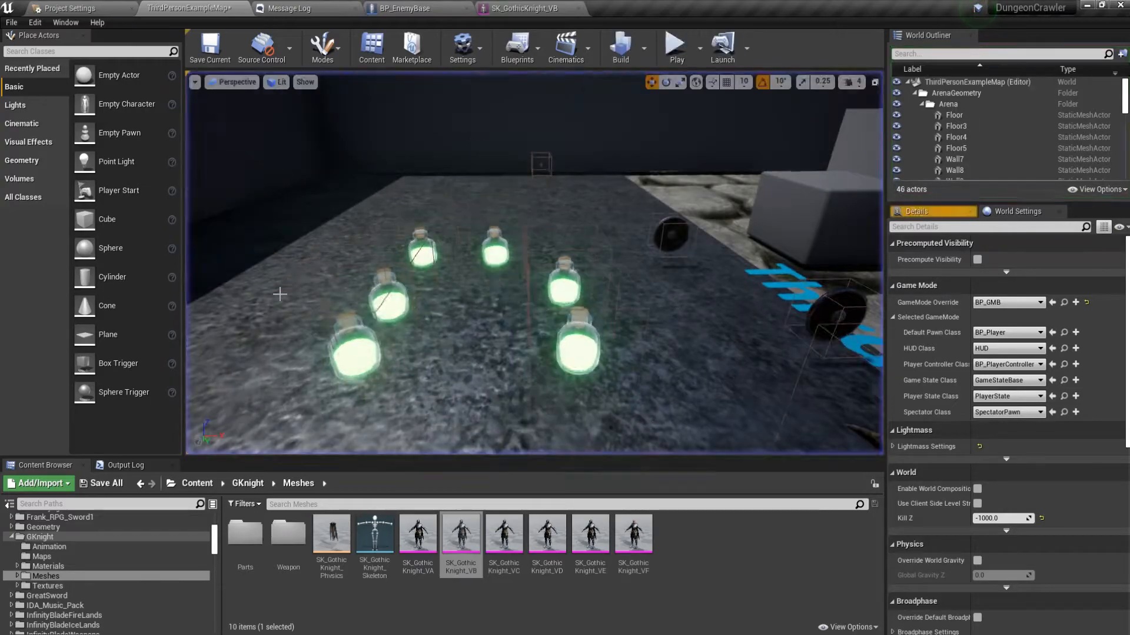
# Change the Sword component's parent socket in BP_EnemyBase to WeaponSocket
pyautogui.click(387, 8)
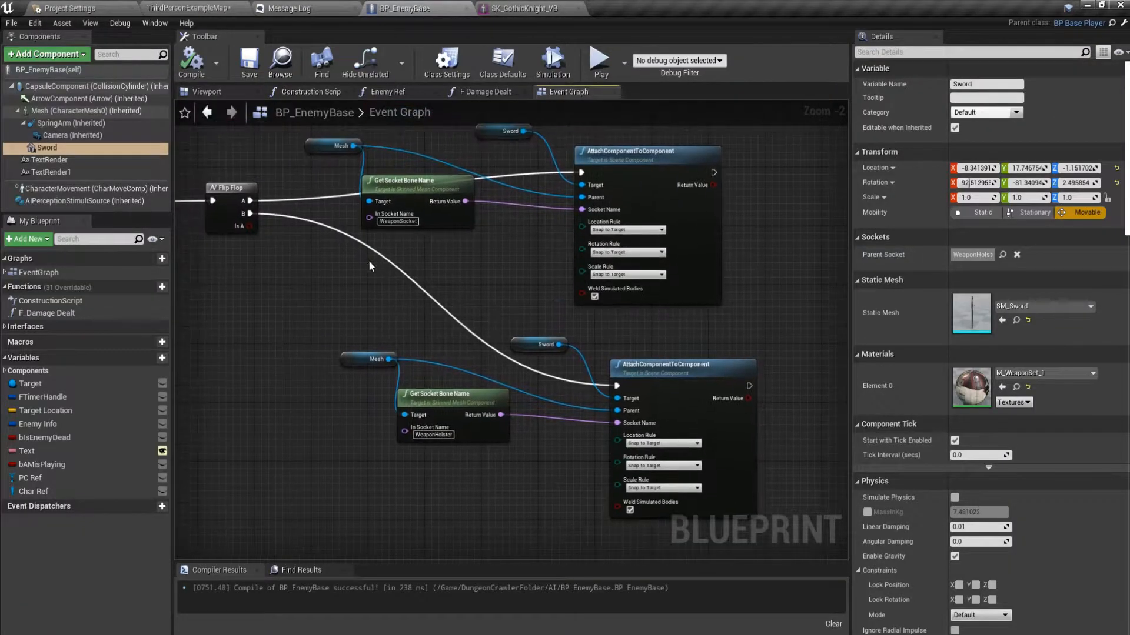
pyautogui.click(93, 150)
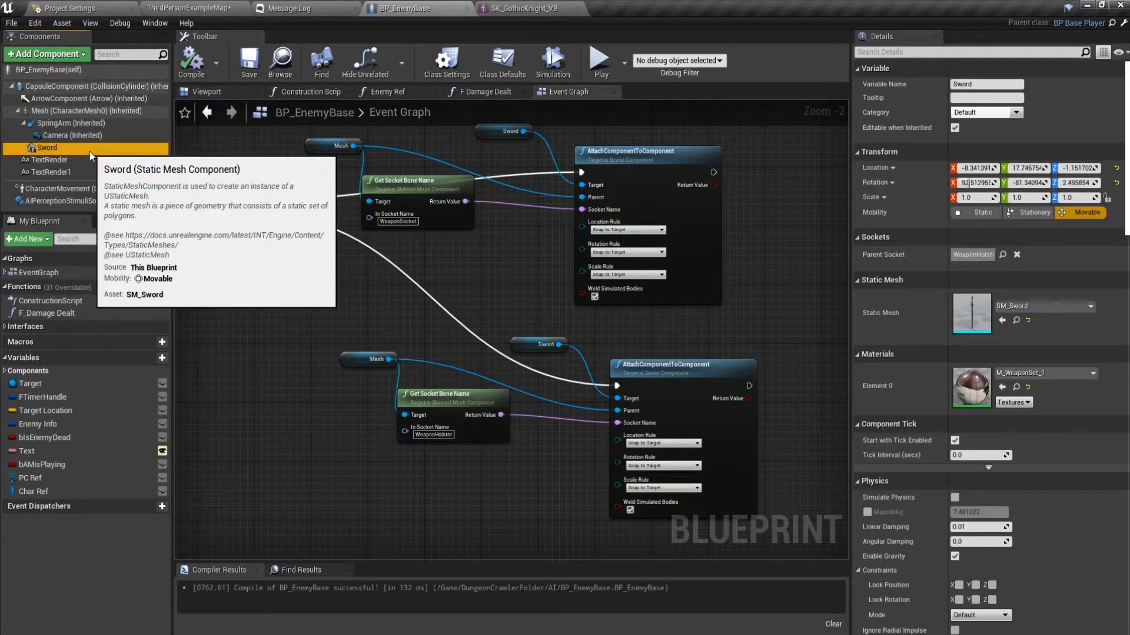
pyautogui.click(206, 92)
pyautogui.press('f')
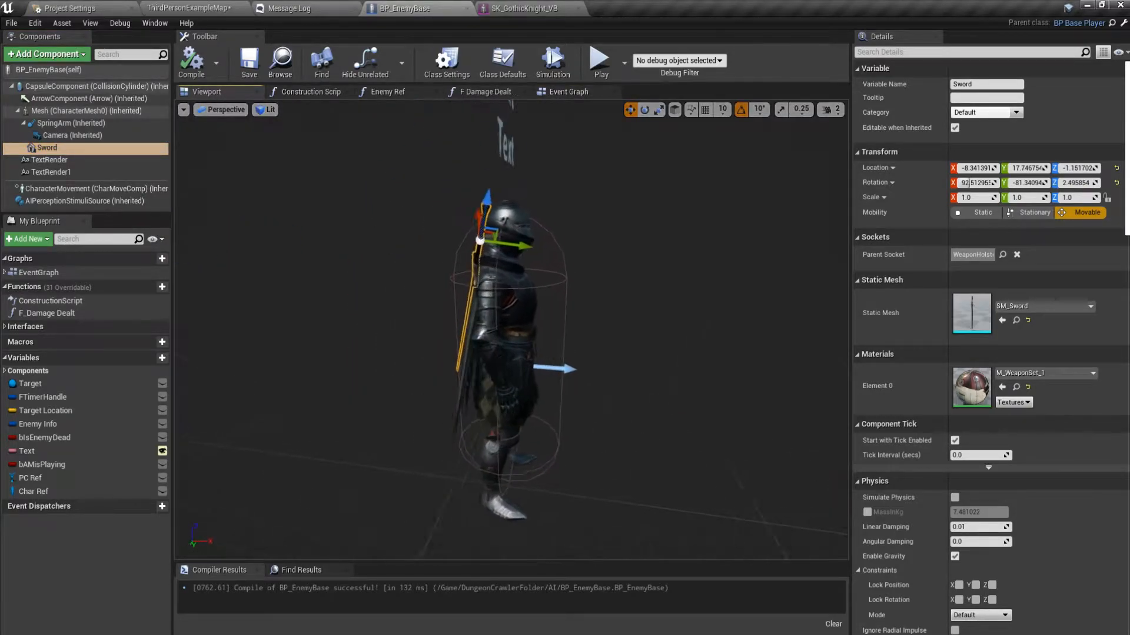
pyautogui.moveTo(248, 169)
pyautogui.mouseDown(button='right')
pyautogui.moveTo(227, 166)
pyautogui.moveTo(248, 169)
pyautogui.mouseUp(button='right')
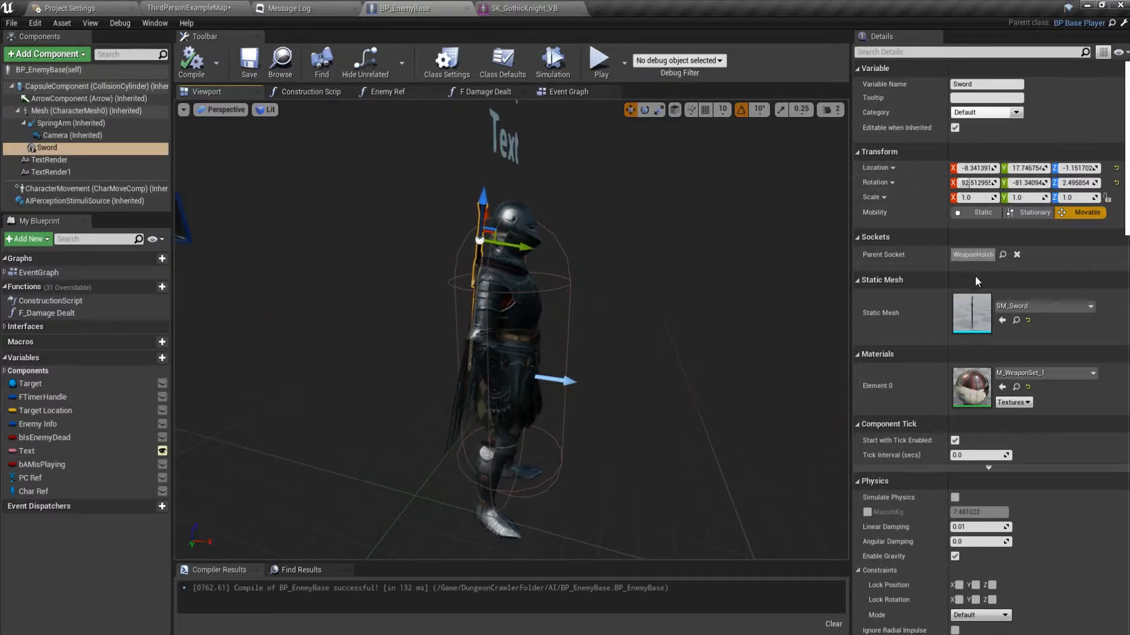
pyautogui.click(1003, 254)
pyautogui.write('wea')
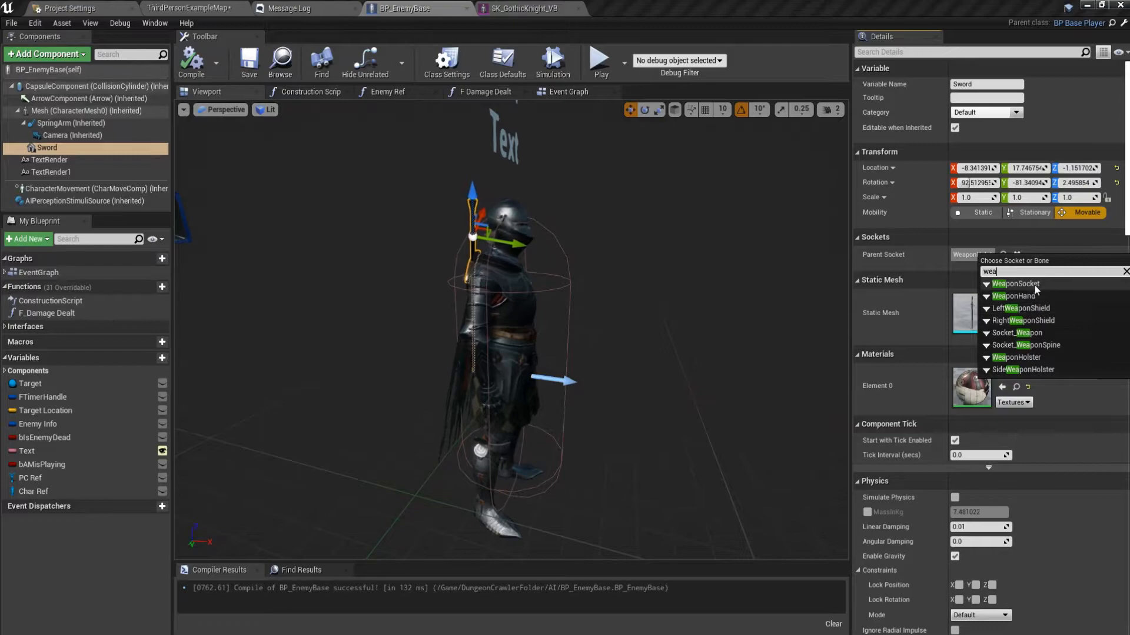
pyautogui.click(1033, 284)
# Rotate the sword at the knight's right hand so its blade points roughly forward
pyautogui.moveTo(465, 391); pyautogui.dragTo(428, 411, button='right')
pyautogui.press('e')
pyautogui.moveTo(353, 379); pyautogui.dragTo(303, 404)
pyautogui.moveTo(509, 419)
pyautogui.mouseDown(button='right')
pyautogui.moveTo(406, 412)
pyautogui.moveTo(500, 412)
pyautogui.mouseUp(button='right')
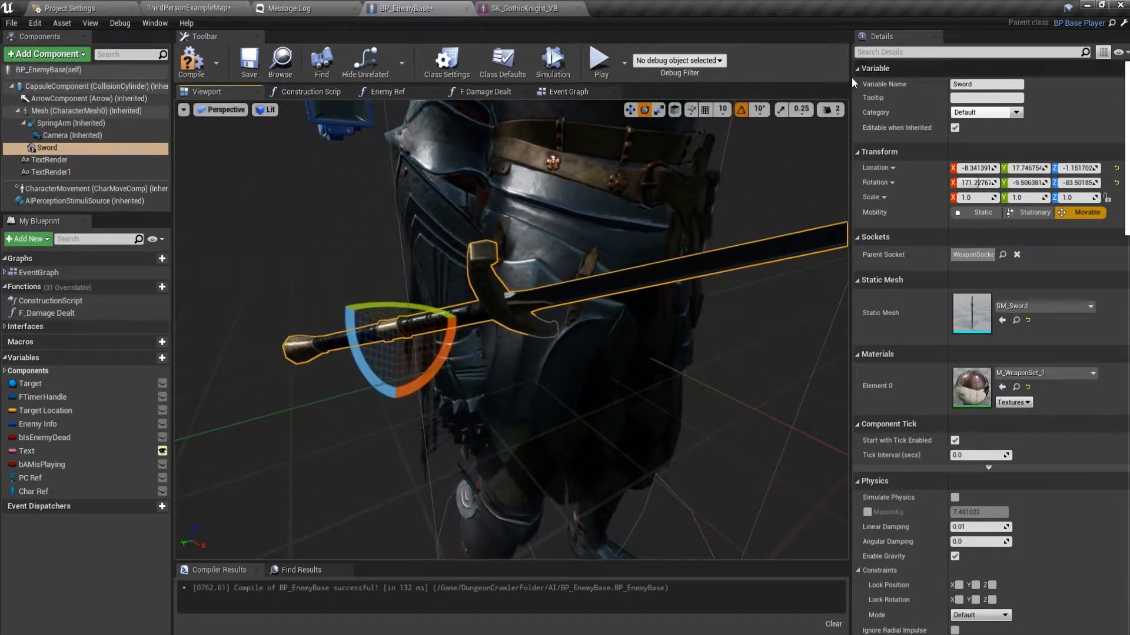
# Filter the Mesh component's details for "pause" and enable Pause Anims
pyautogui.doubleClick(56, 110)
pyautogui.click(951, 52)
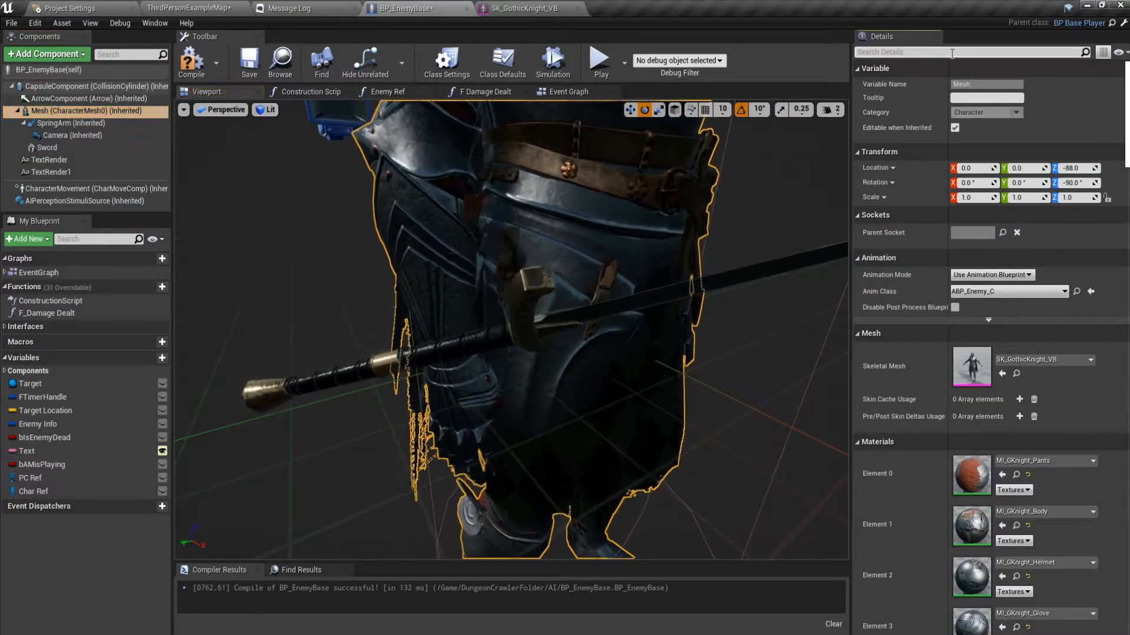
pyautogui.write('apus')
pyautogui.press('BackSpace')
pyautogui.press('BackSpace')
pyautogui.press('BackSpace')
pyautogui.press('BackSpace')
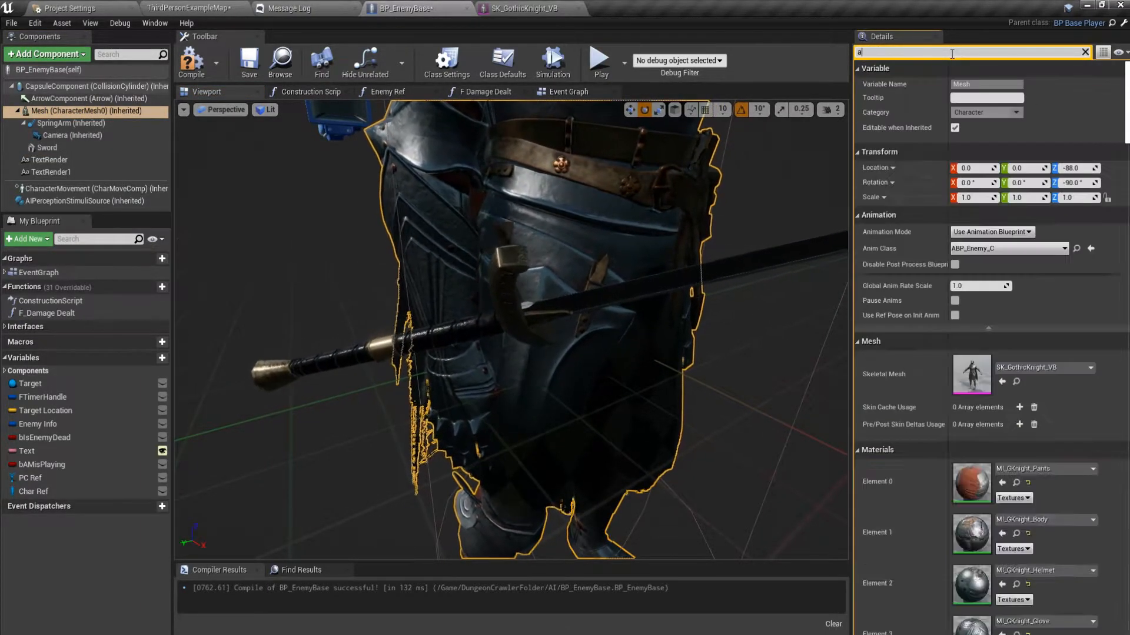
pyautogui.write('pause')
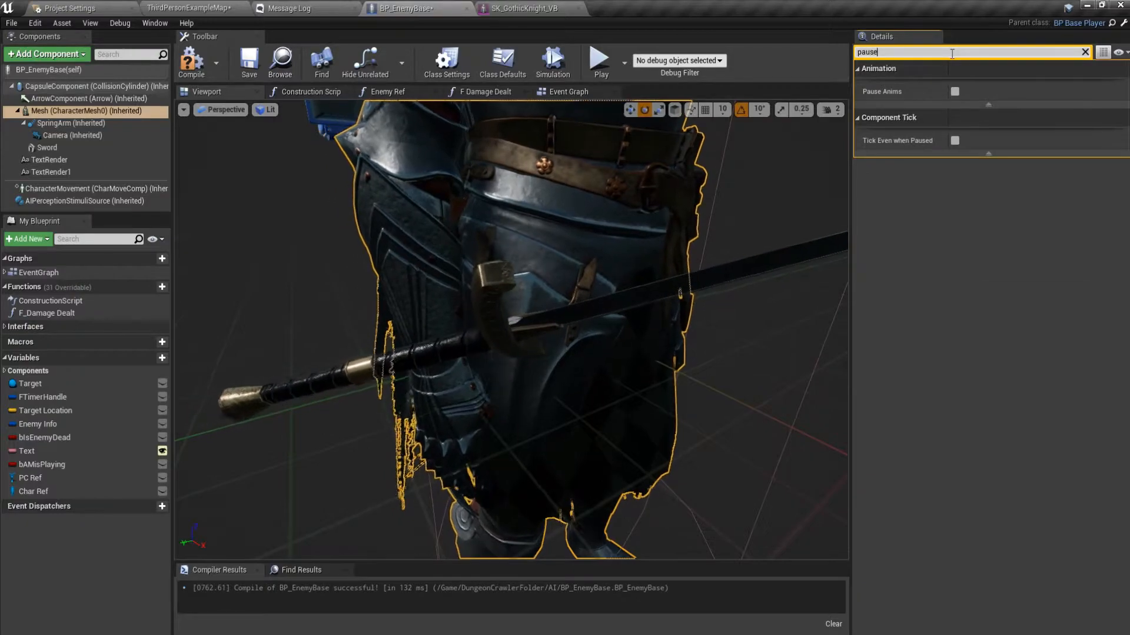
pyautogui.click(954, 91)
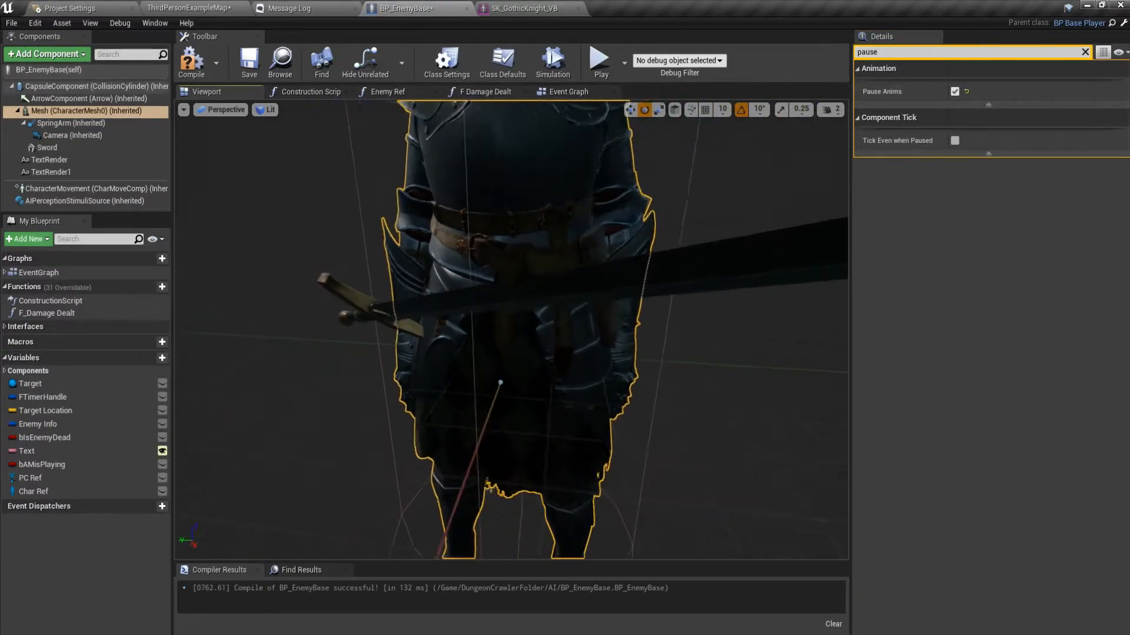
# Move the sword toward the knight's right hand and roll it to bring the hilt near the palm
pyautogui.click(74, 151)
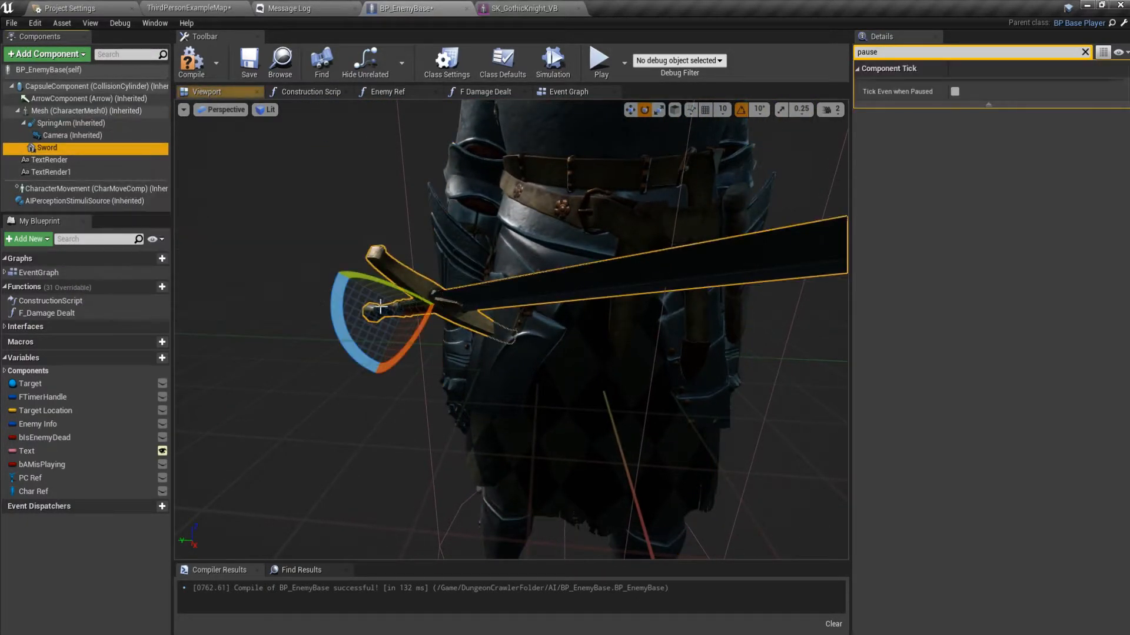
pyautogui.click(484, 295)
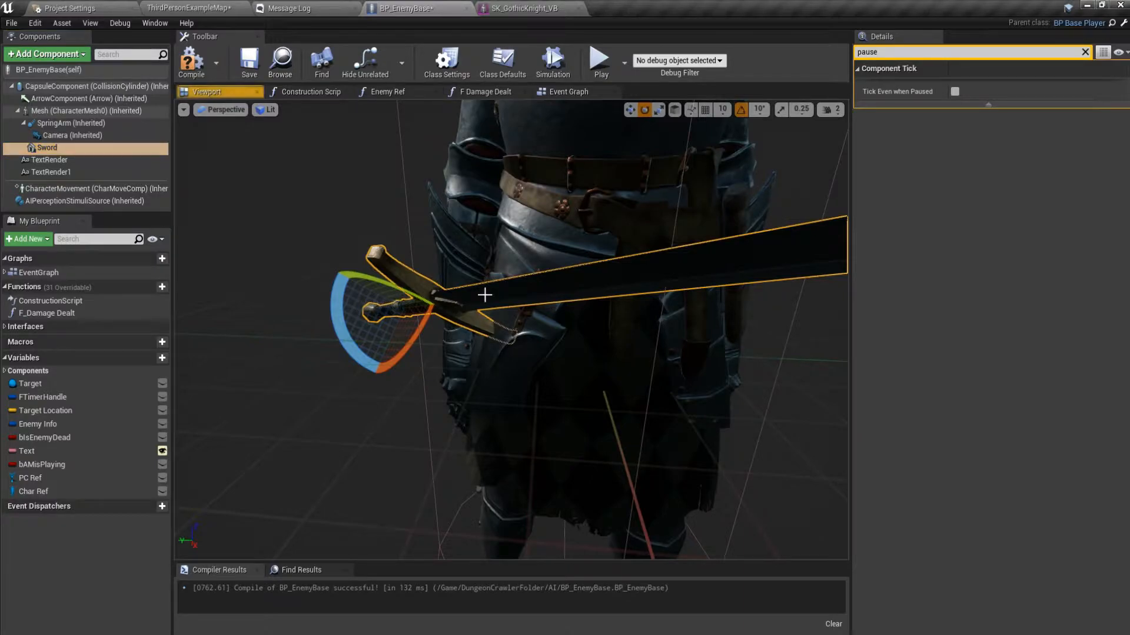
pyautogui.press('w')
pyautogui.moveTo(433, 322); pyautogui.dragTo(759, 385)
pyautogui.moveTo(329, 340); pyautogui.dragTo(375, 318)
pyautogui.press('e')
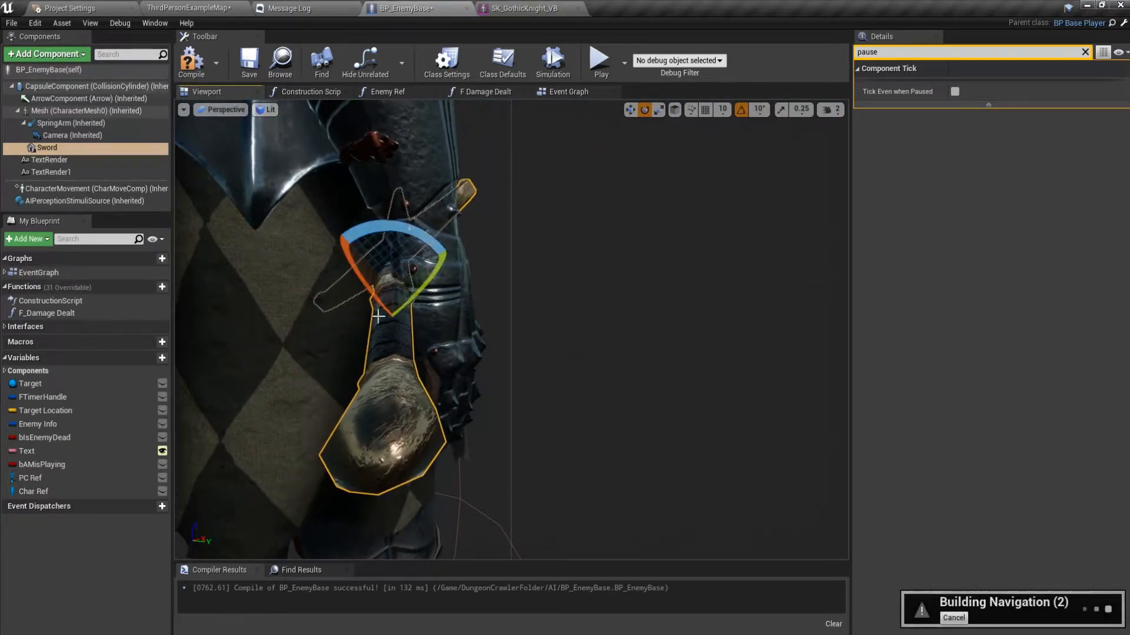
pyautogui.moveTo(381, 229); pyautogui.dragTo(417, 244)
pyautogui.press('w')
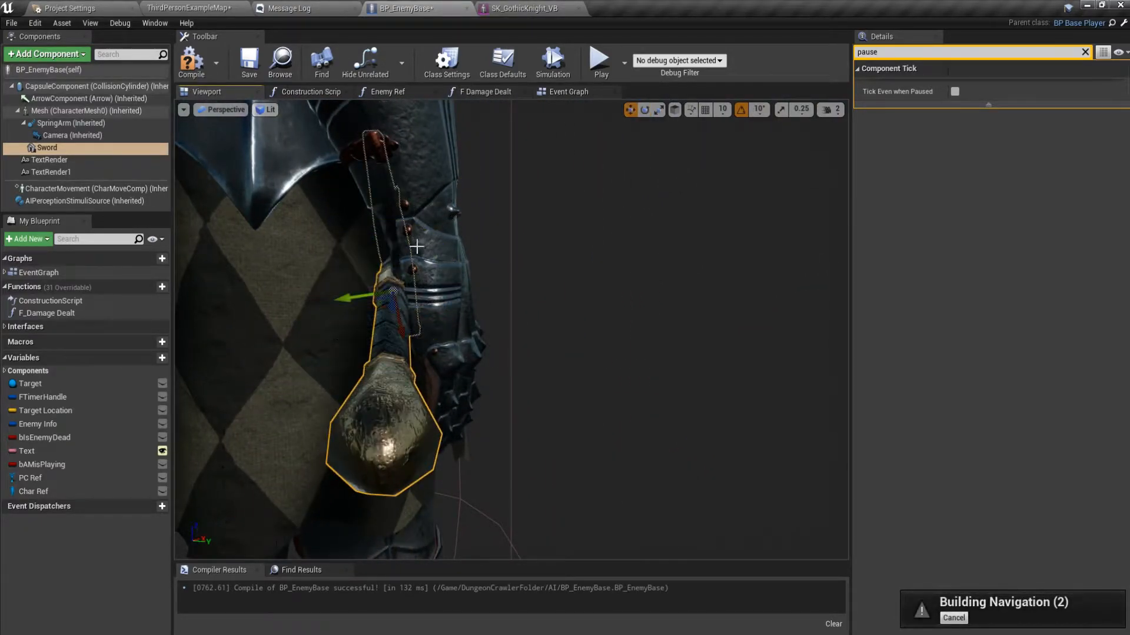
pyautogui.moveTo(408, 326); pyautogui.dragTo(441, 416)
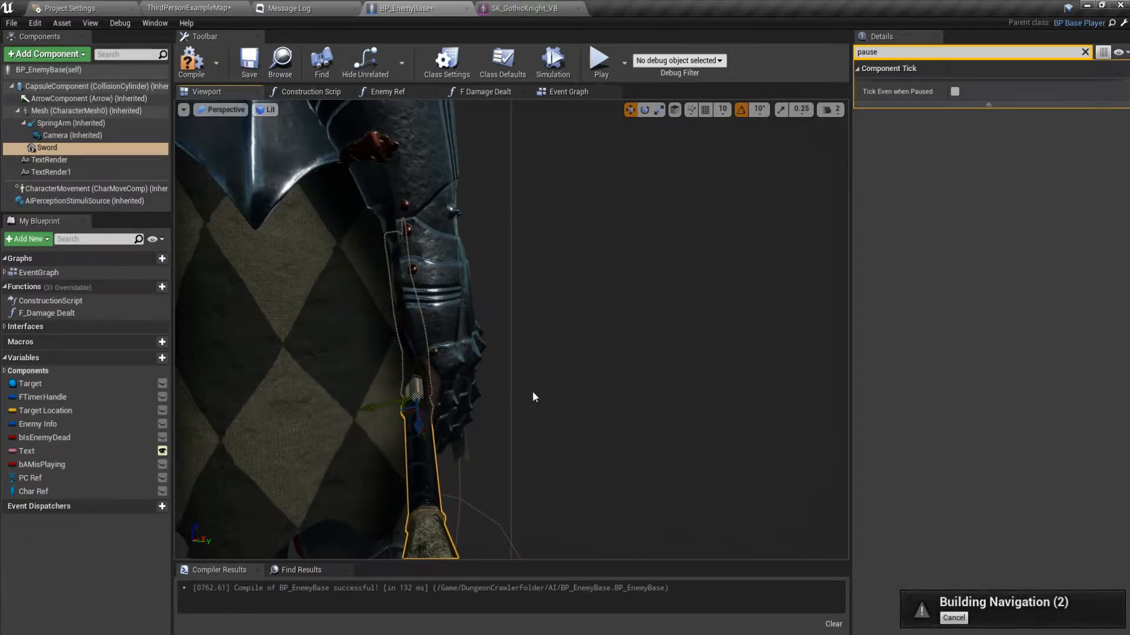
# Fine-tune the sword's rotation and position so the hilt sits in the right hand's grip with the blade pointing forward
pyautogui.press('f')
pyautogui.press('e')
pyautogui.moveTo(414, 424); pyautogui.dragTo(377, 400)
pyautogui.scroll(5, 492, 327)
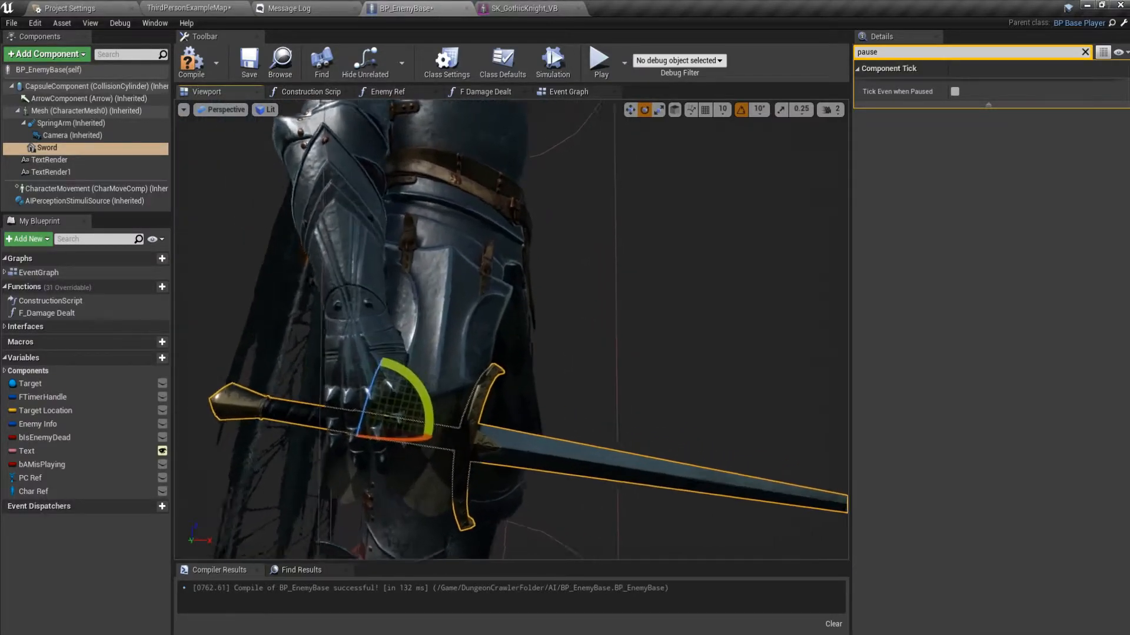
pyautogui.moveTo(422, 413)
pyautogui.mouseDown()
pyautogui.moveTo(415, 420)
pyautogui.moveTo(422, 409)
pyautogui.mouseUp()
pyautogui.moveTo(371, 474); pyautogui.dragTo(364, 441)
pyautogui.moveTo(364, 442); pyautogui.dragTo(439, 504, button='right')
pyautogui.press('e')
pyautogui.moveTo(424, 426); pyautogui.dragTo(386, 495)
pyautogui.press('w')
pyautogui.moveTo(386, 494); pyautogui.dragTo(431, 517, button='right')
pyautogui.press('e')
pyautogui.moveTo(533, 465); pyautogui.dragTo(469, 423)
pyautogui.press('w')
pyautogui.scroll(-6, 506, 439)
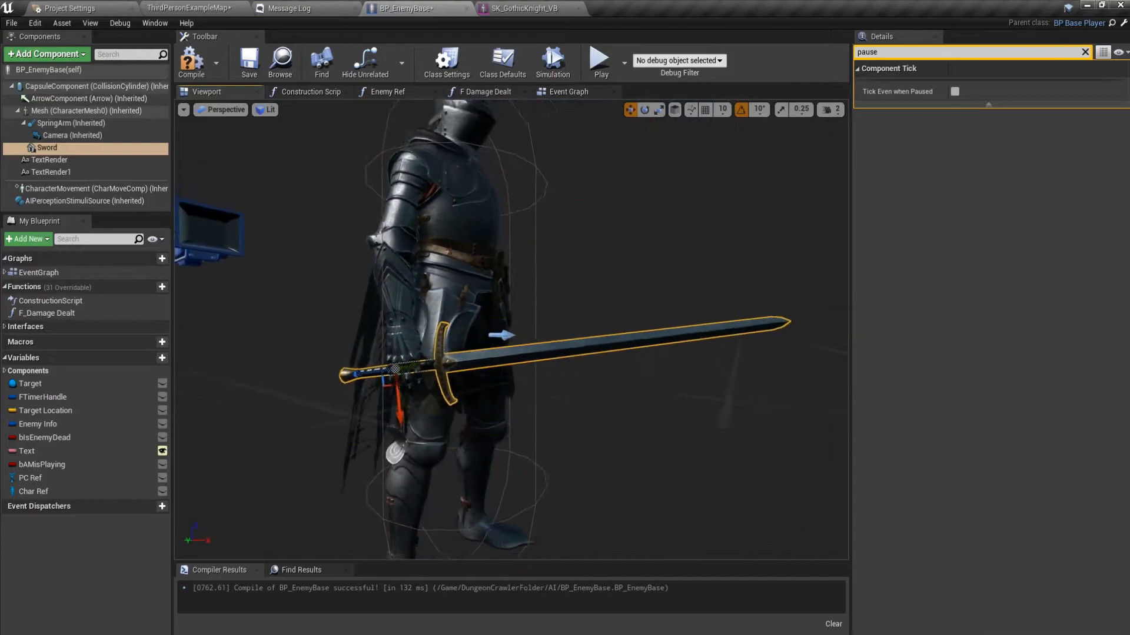
# Disable Pause Anims on the Mesh component and compile the blueprint, keeping Mesh selected
pyautogui.click(79, 112)
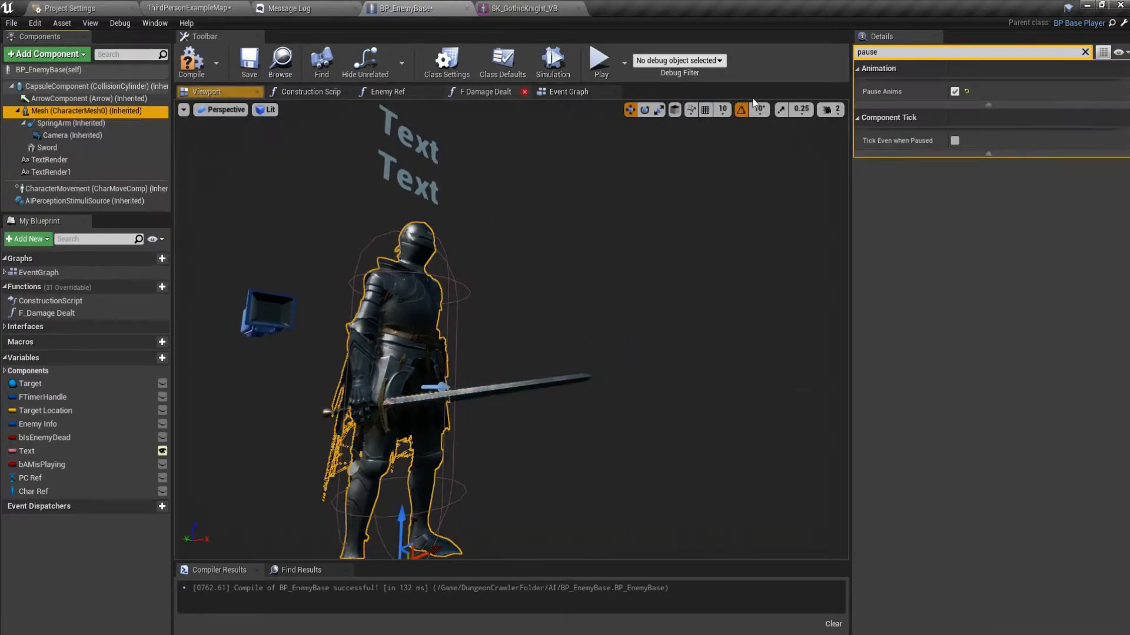
pyautogui.click(955, 92)
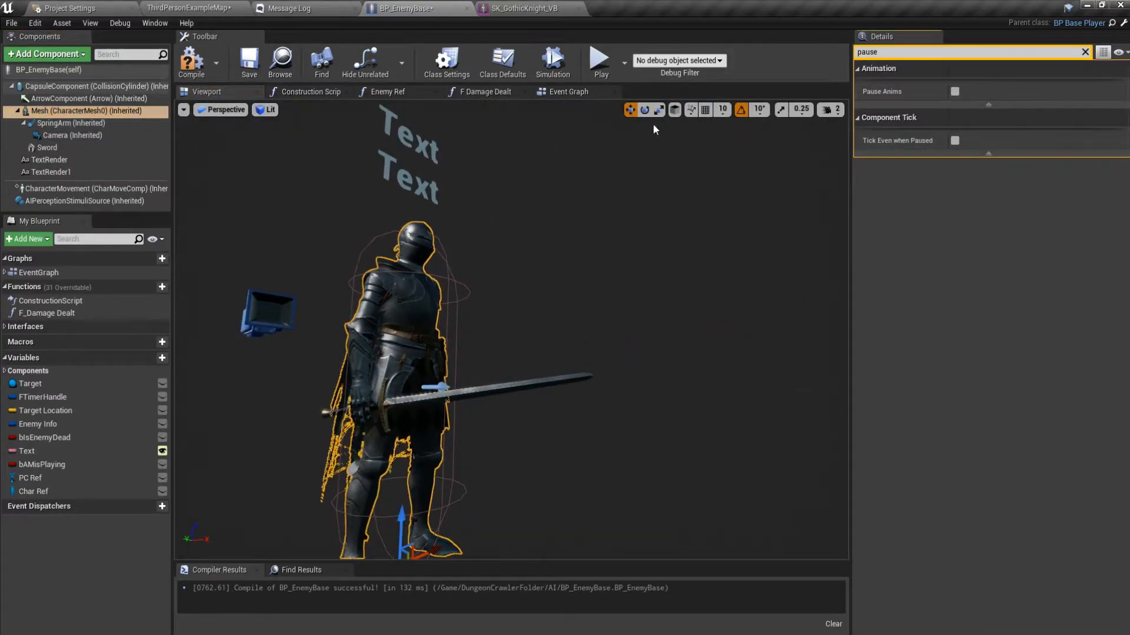
pyautogui.click(203, 70)
pyautogui.click(98, 111)
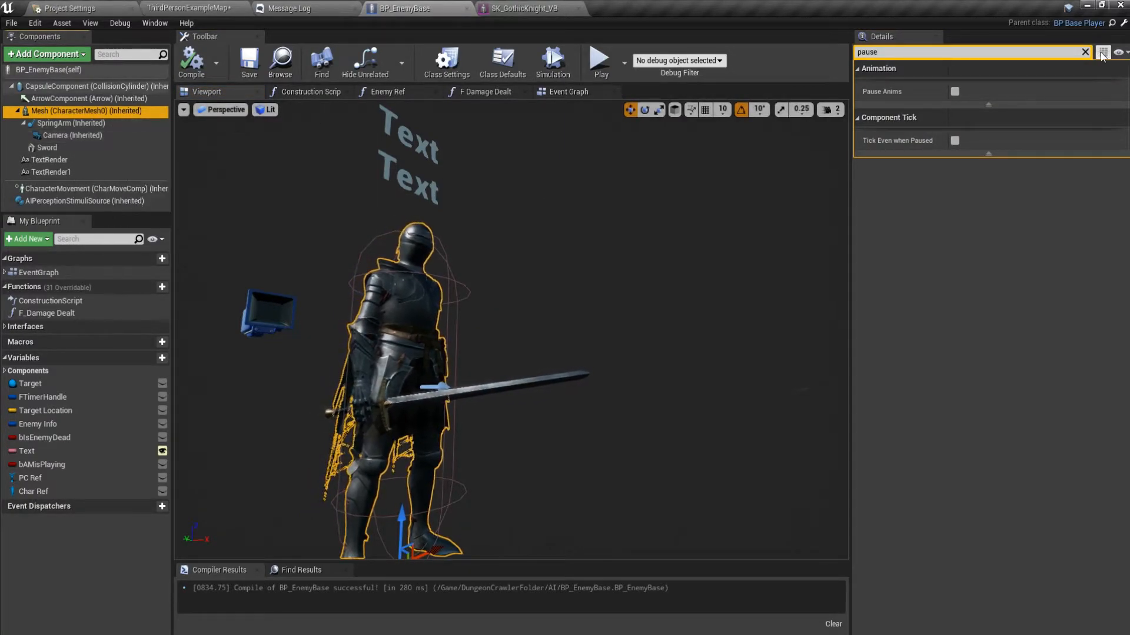
# Clear the details filter, change the Sword component's parent socket to WeaponHolster, and save the blueprint
pyautogui.click(1085, 52)
pyautogui.click(47, 148)
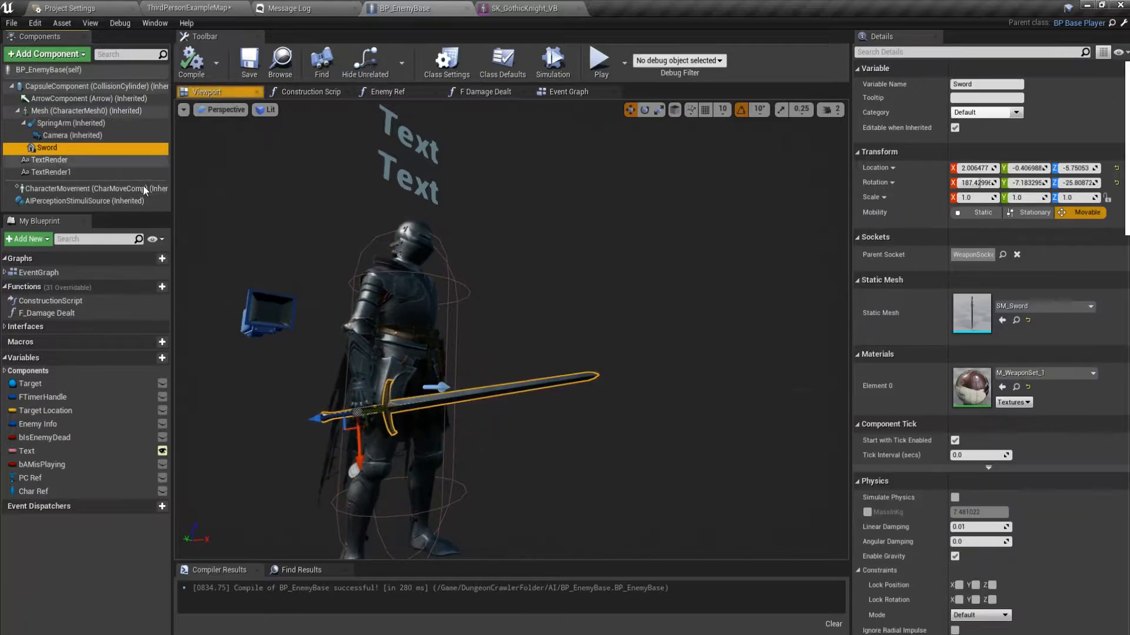
pyautogui.click(1003, 255)
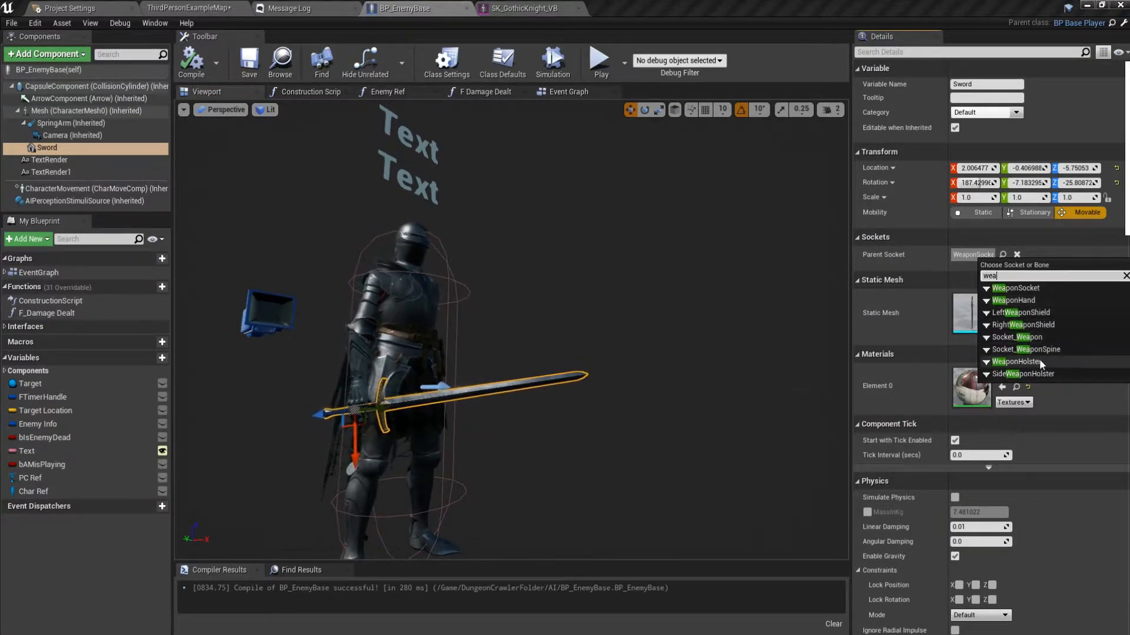
pyautogui.click(1039, 362)
pyautogui.moveTo(731, 385); pyautogui.dragTo(581, 364)
pyautogui.click(248, 59)
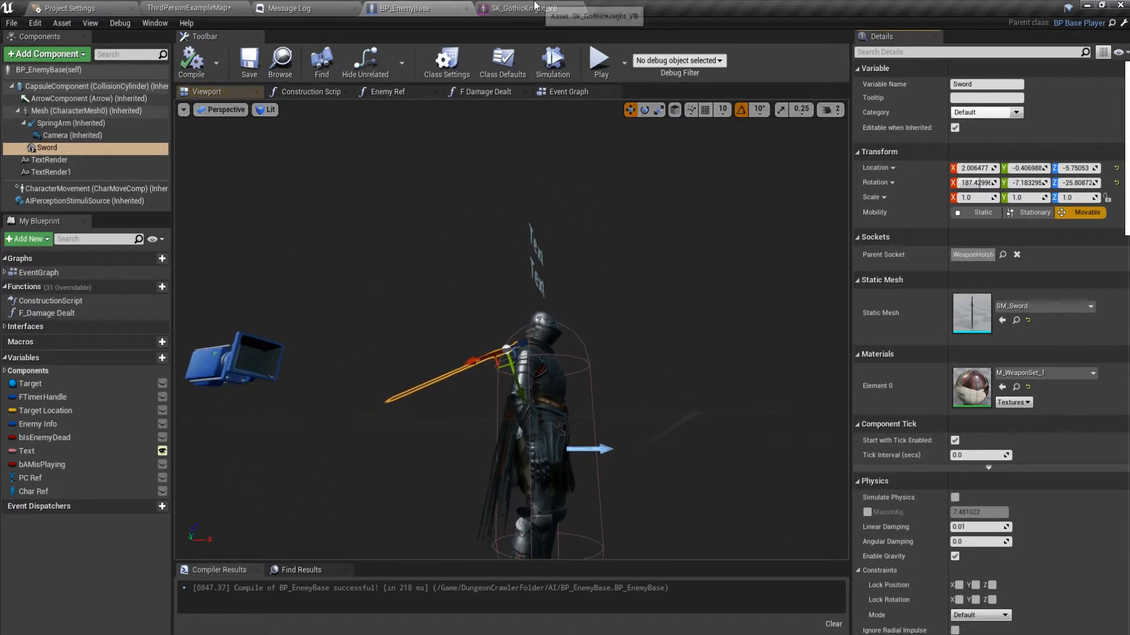
# Switch to the SK_GothicKnight_VB mesh, filter its skeleton tree for "weapon", and select the WeaponHolster socket
pyautogui.click(524, 8)
pyautogui.moveTo(511, 325); pyautogui.dragTo(320, 318)
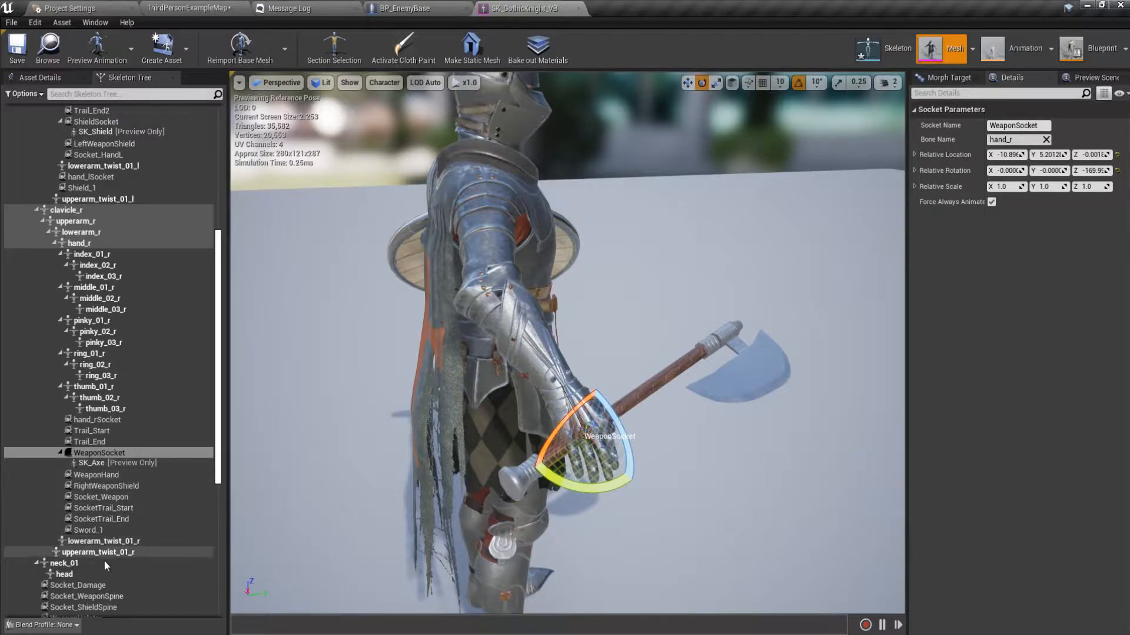
pyautogui.click(113, 94)
pyautogui.write('weapon')
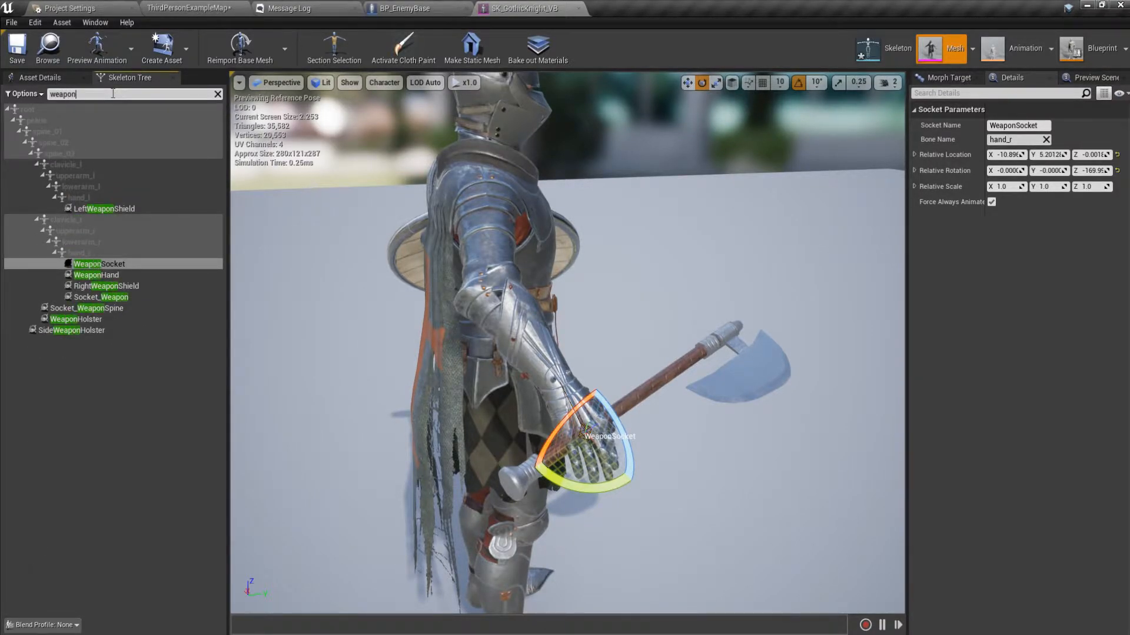
pyautogui.click(123, 318)
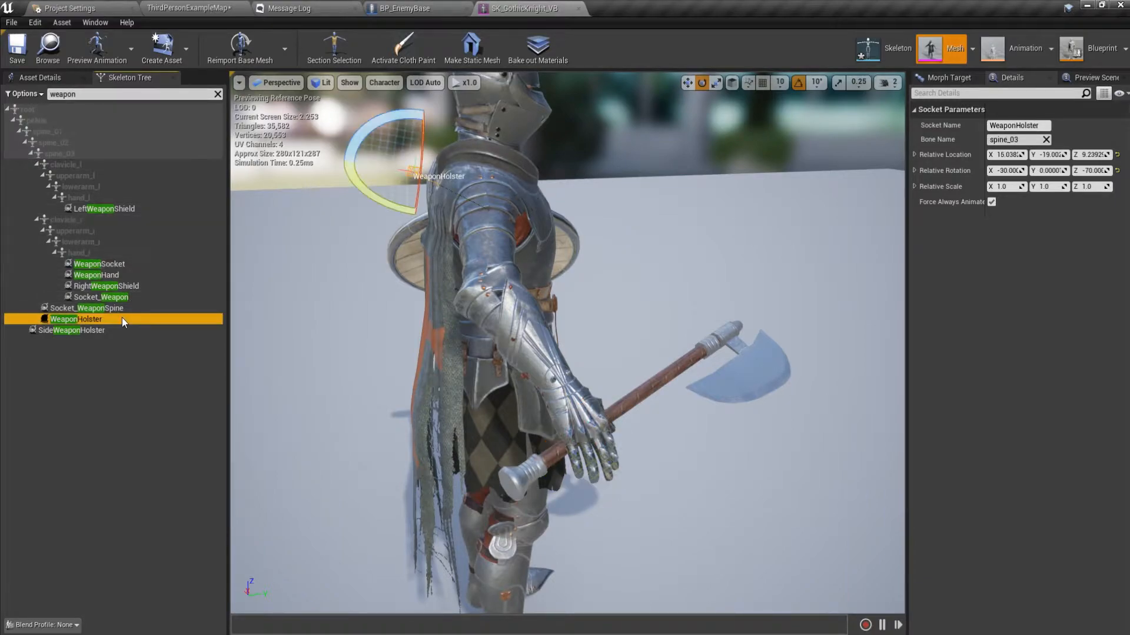
pyautogui.rightClick(119, 320)
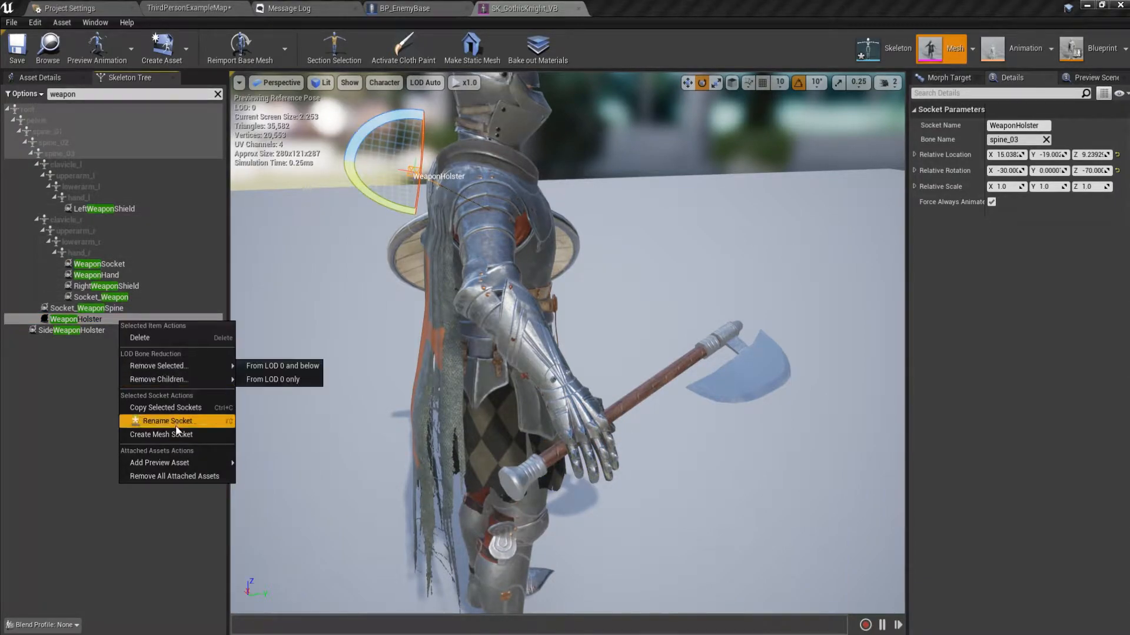
pyautogui.moveTo(177, 463)
pyautogui.write('sword')
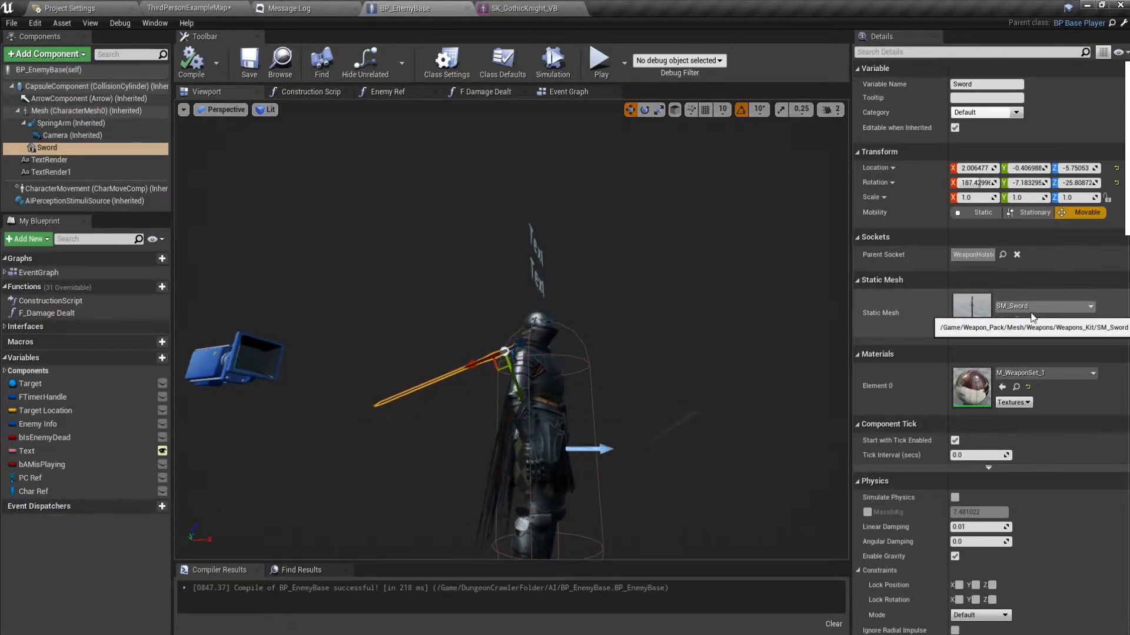
# Attach SM_Sword as a preview asset to the WeaponHolster socket of SK_GothicKnight_VB
pyautogui.click(539, 9)
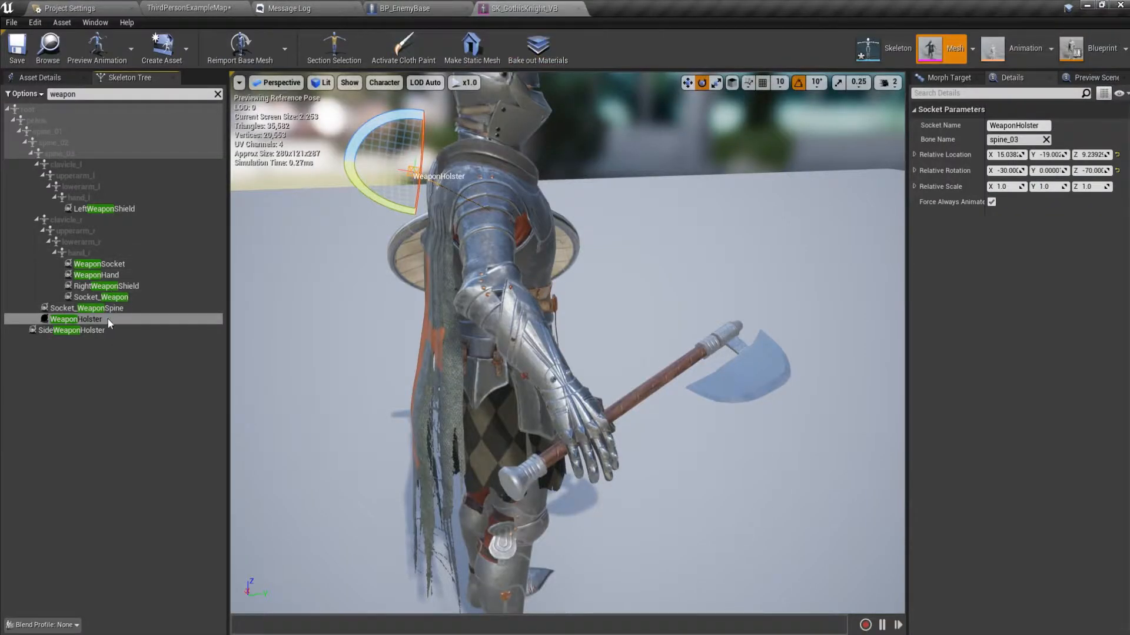
pyautogui.rightClick(108, 319)
pyautogui.moveTo(155, 460)
pyautogui.write('SM_Sword')
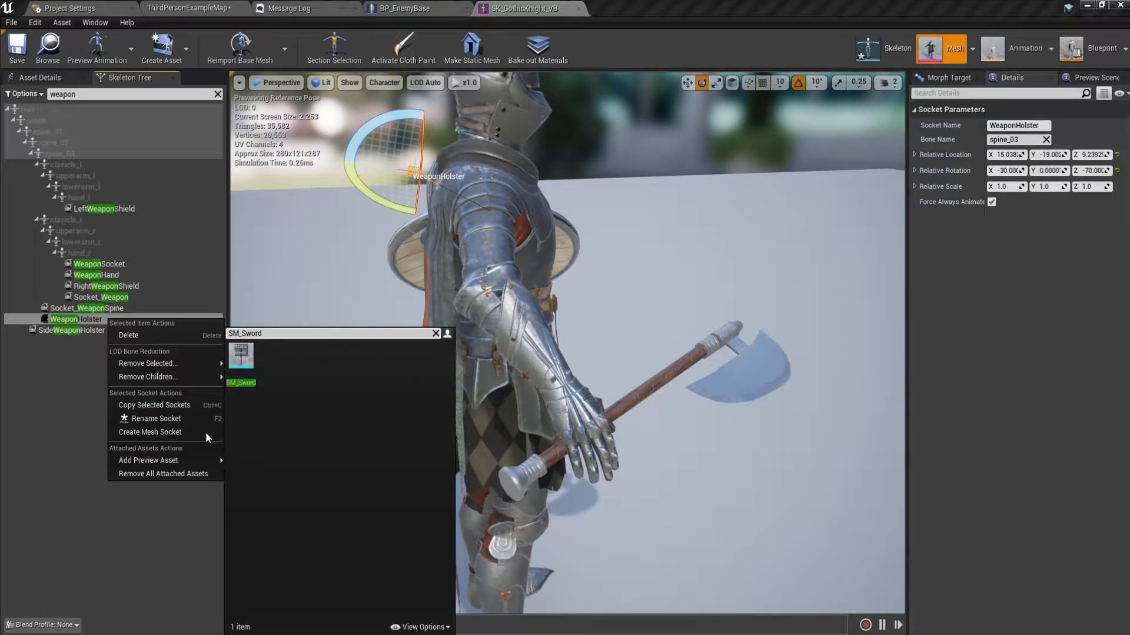
pyautogui.click(244, 362)
# Rotate the WeaponHolster socket to about 0, -50, 20 so the sword hangs diagonally with its hilt above the right shoulder
pyautogui.moveTo(249, 369); pyautogui.dragTo(409, 410)
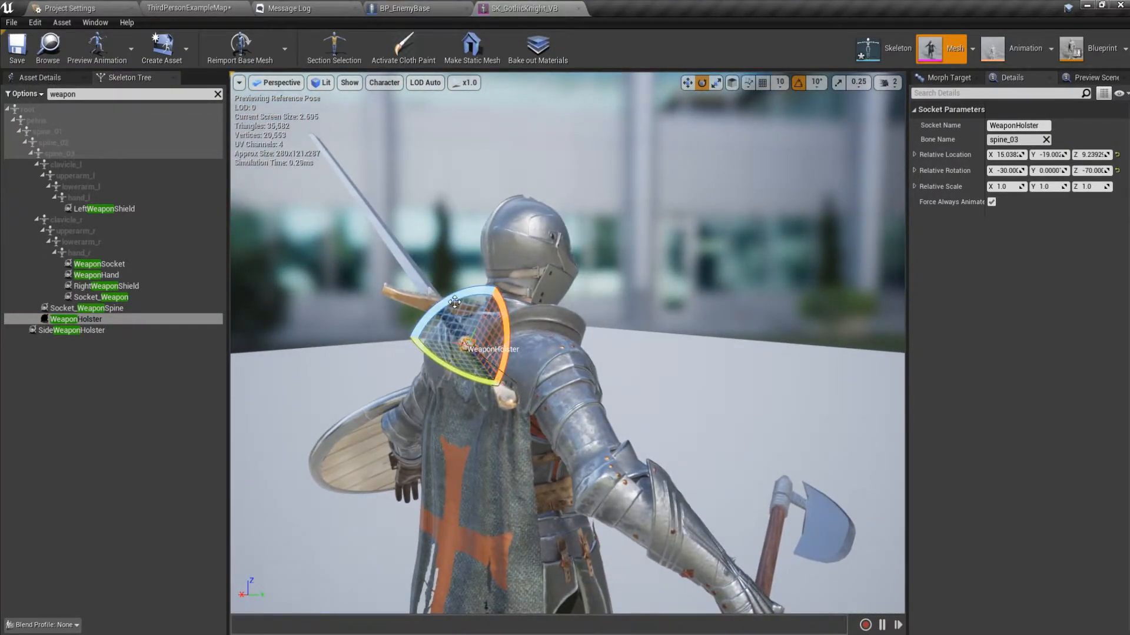
pyautogui.moveTo(505, 320); pyautogui.dragTo(420, 353)
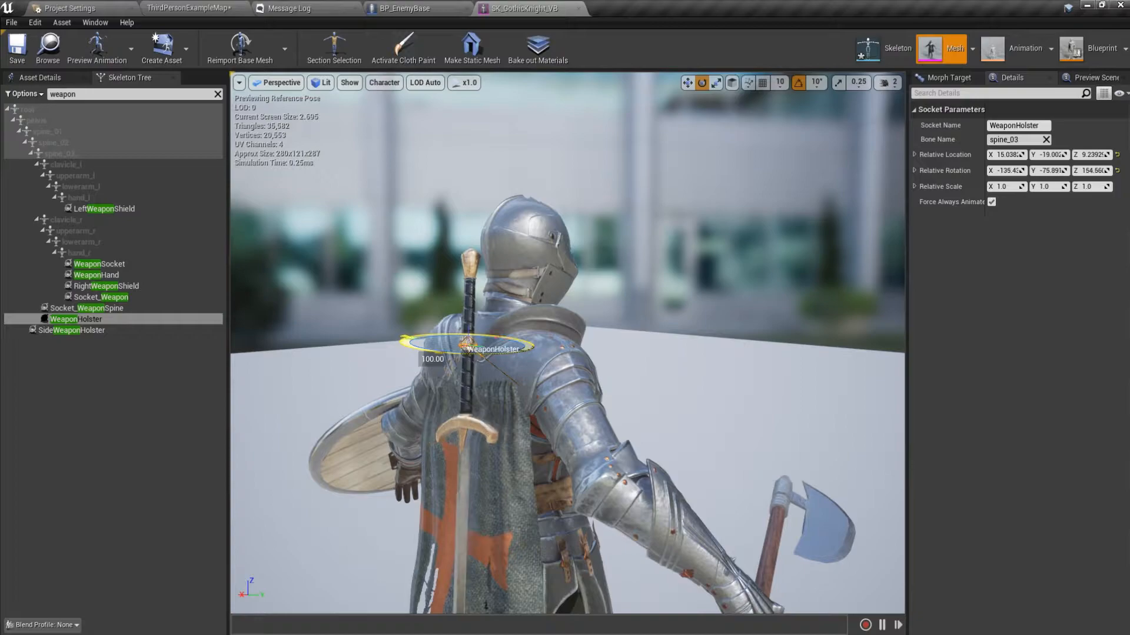
pyautogui.moveTo(505, 366); pyautogui.dragTo(505, 369)
# Move the WeaponHolster socket to about 21.4, -10.1, 16.8 so the sword rests against the knight's back, and save the asset
pyautogui.press('w')
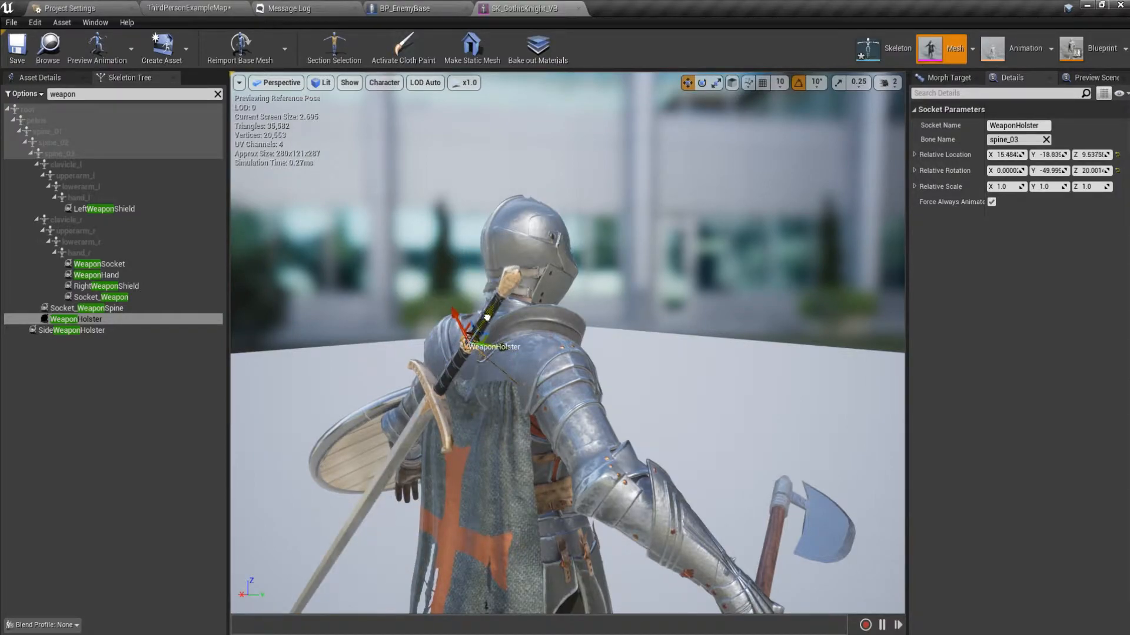
pyautogui.moveTo(524, 290); pyautogui.dragTo(419, 284, button='right')
pyautogui.moveTo(381, 338); pyautogui.dragTo(427, 343)
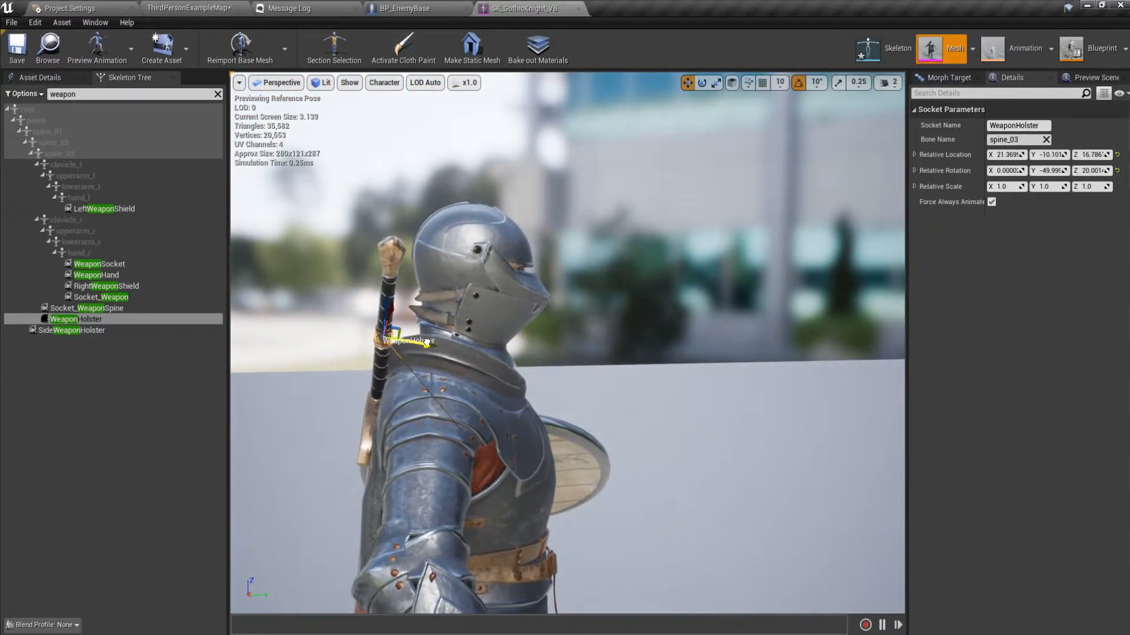
pyautogui.moveTo(436, 353); pyautogui.dragTo(491, 362, button='right')
pyautogui.click(26, 58)
pyautogui.click(94, 320)
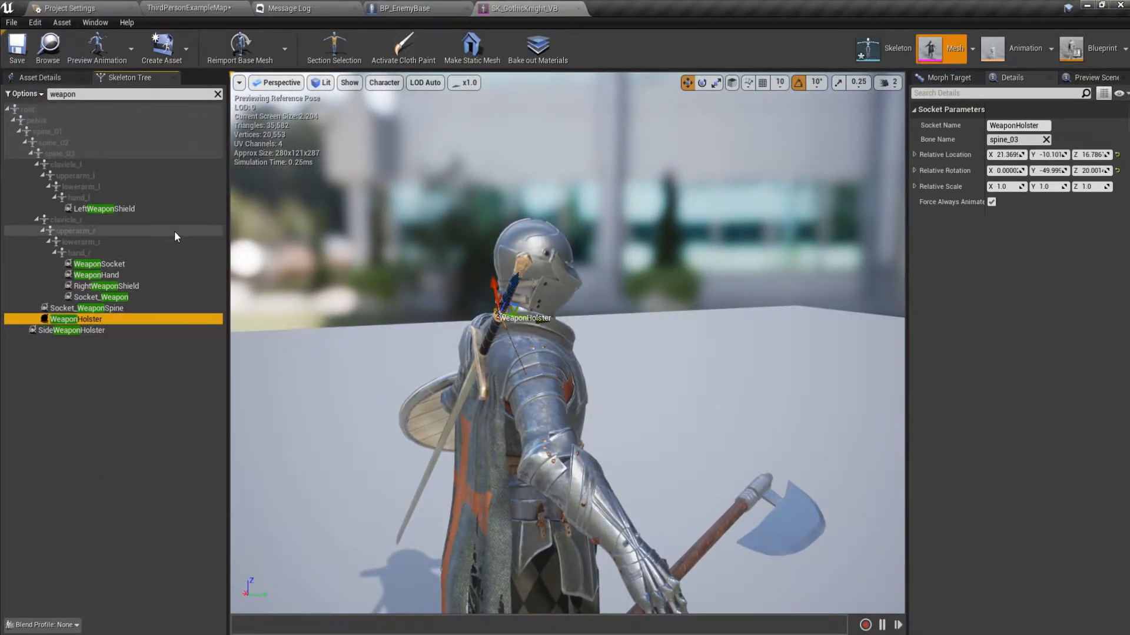
# Attach SM_Sword as a preview asset to the WeaponSocket in the right hand
pyautogui.click(125, 268)
pyautogui.moveTo(365, 436); pyautogui.dragTo(412, 463, button='right')
pyautogui.rightClick(123, 263)
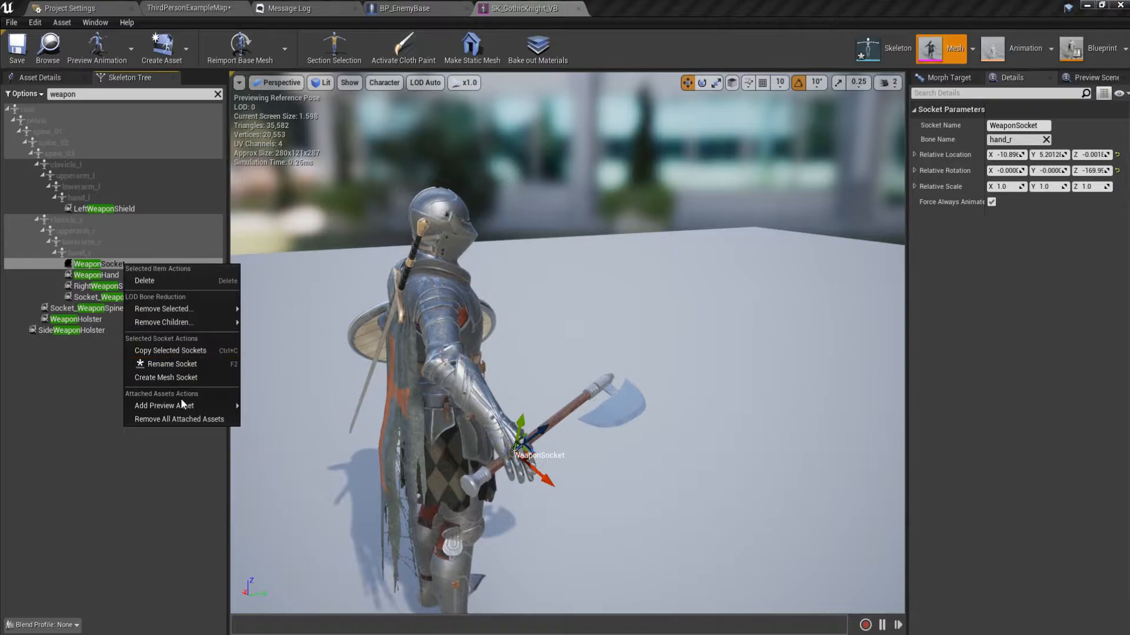
pyautogui.moveTo(196, 407)
pyautogui.write('SM')
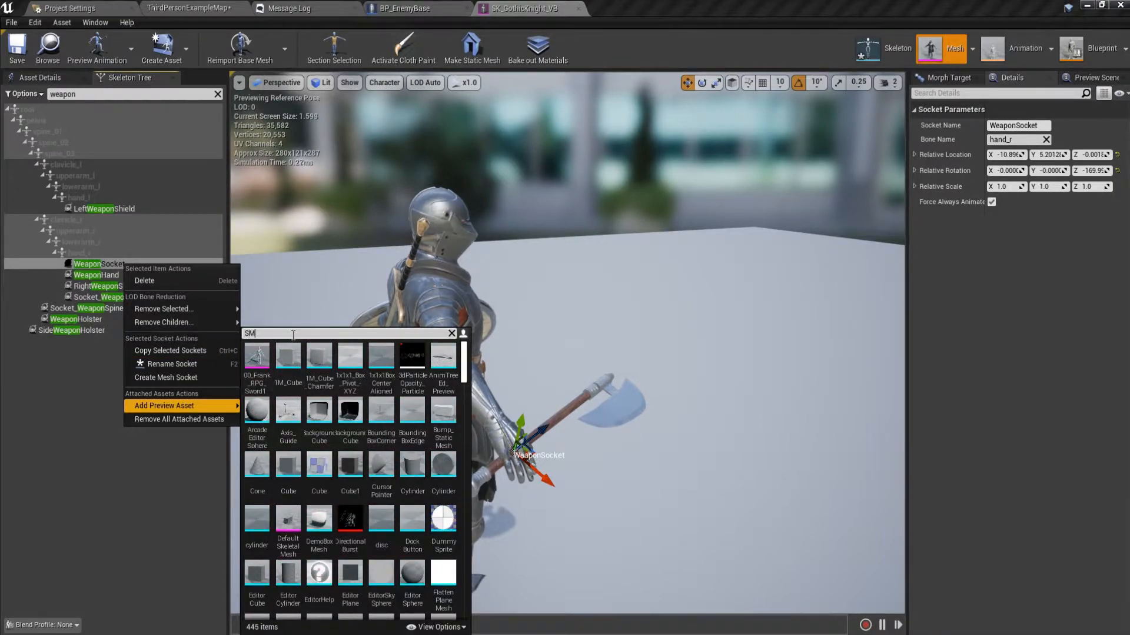
pyautogui.write('_Swor')
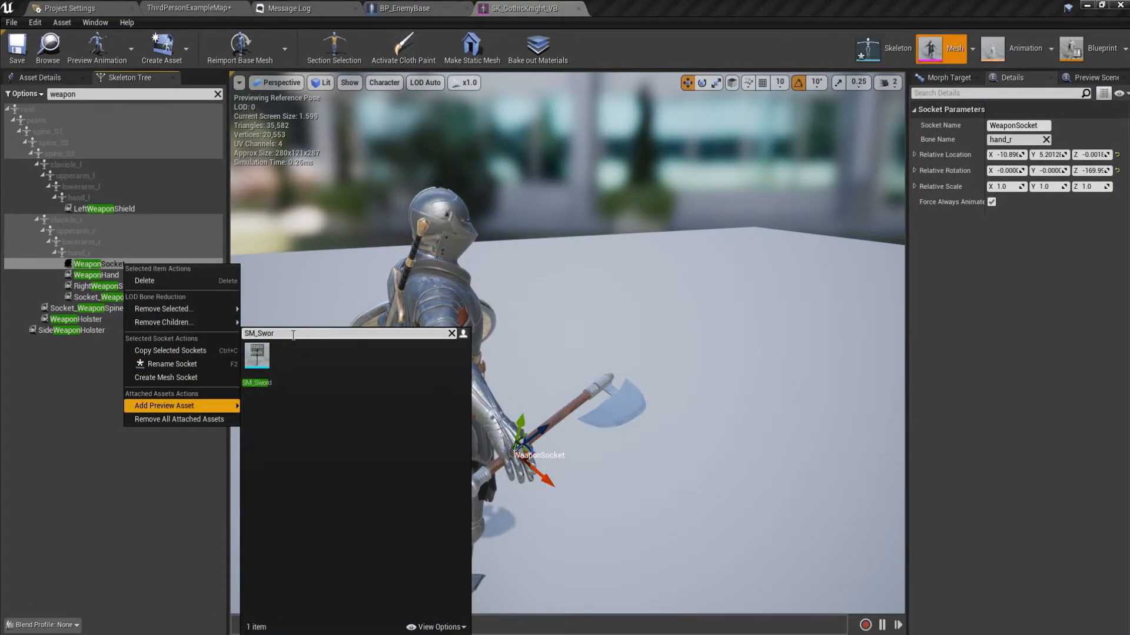
pyautogui.click(257, 381)
# Try rotating the WeaponSocket by 170° to point the sword's blade forward, and undo the rotation
pyautogui.moveTo(638, 441); pyautogui.dragTo(533, 409, button='right')
pyautogui.press('e')
pyautogui.moveTo(533, 409); pyautogui.dragTo(509, 506)
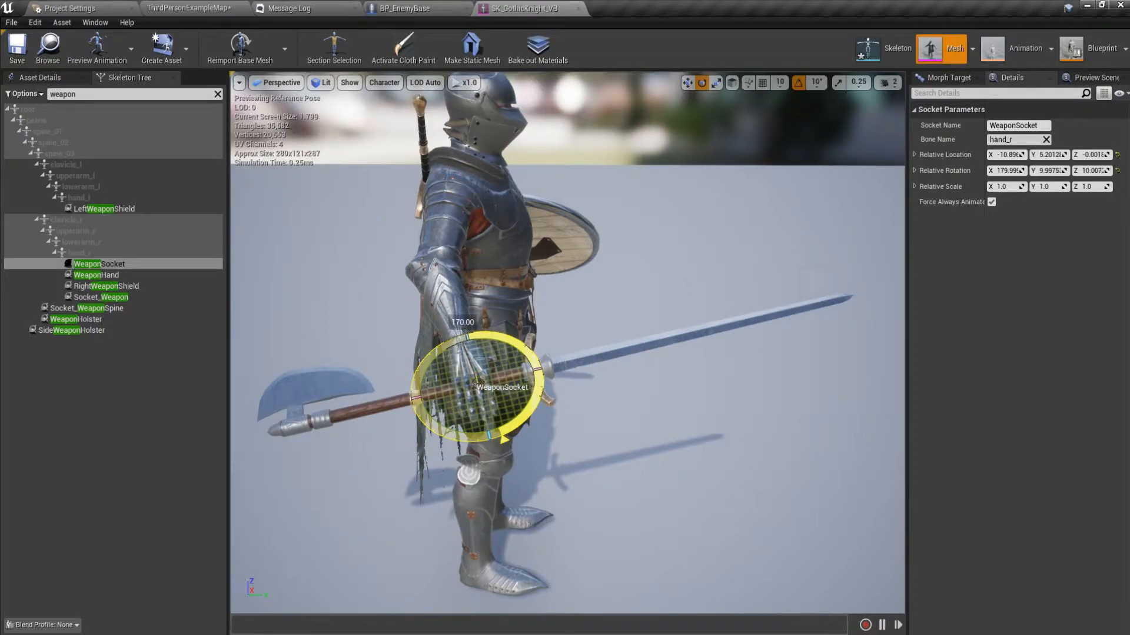
pyautogui.hotkey('ctrl', 'z')
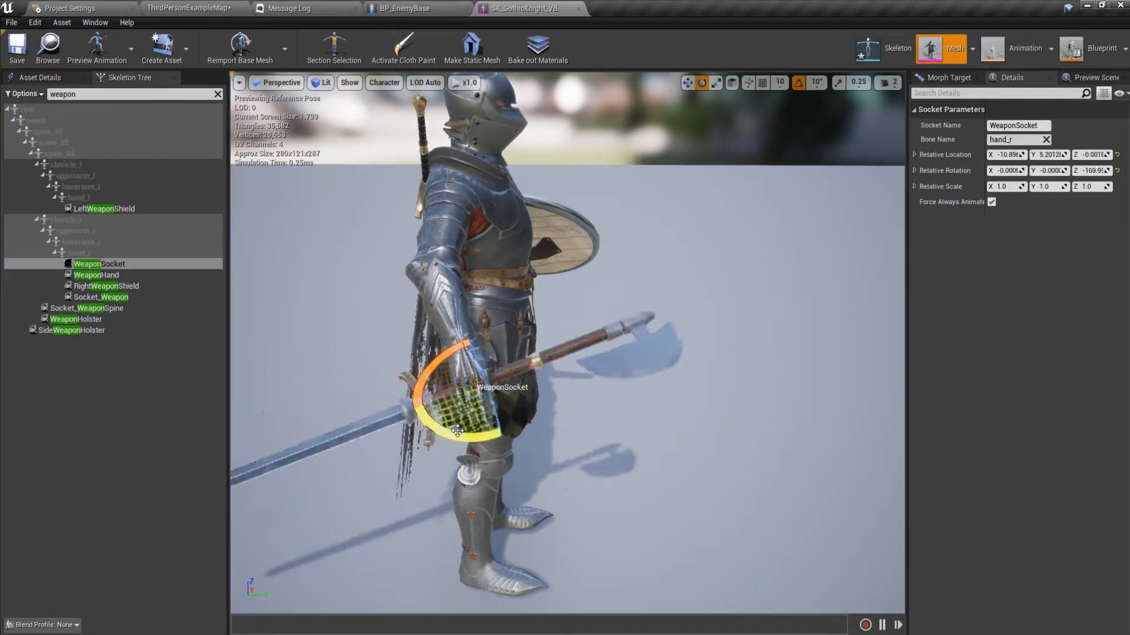
# Clear the skeleton tree filter and examine the SK_Axe and SM_Sword preview assets under WeaponSocket
pyautogui.click(219, 95)
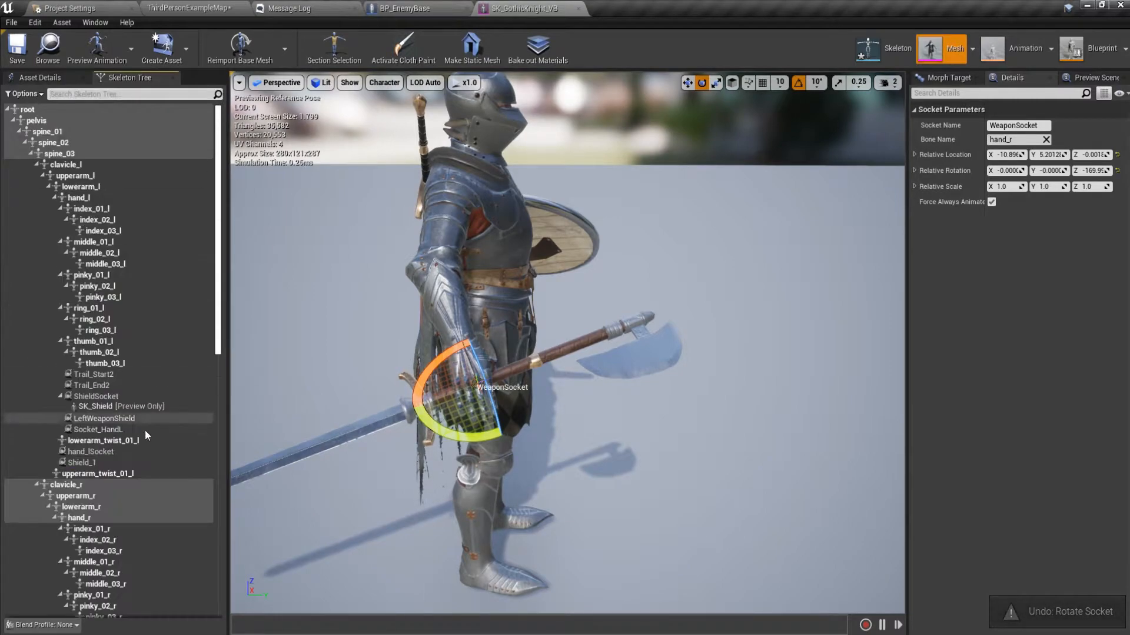
pyautogui.rightClick(140, 463)
pyautogui.click(90, 464)
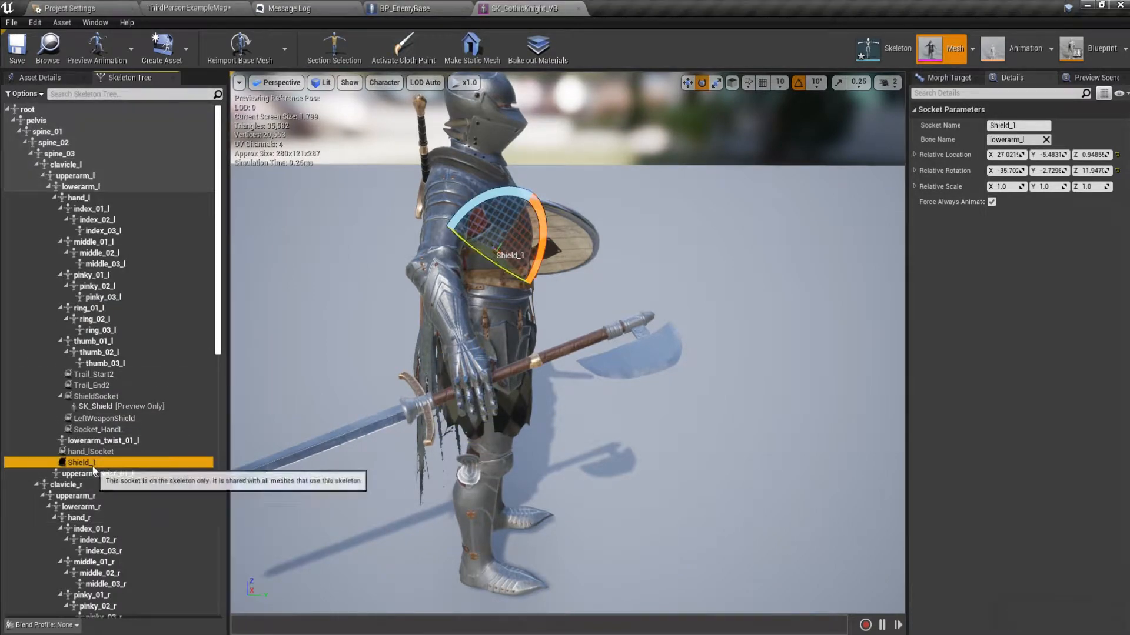
pyautogui.click(144, 94)
pyautogui.write('sw')
pyautogui.press('BackSpace')
pyautogui.press('BackSpace')
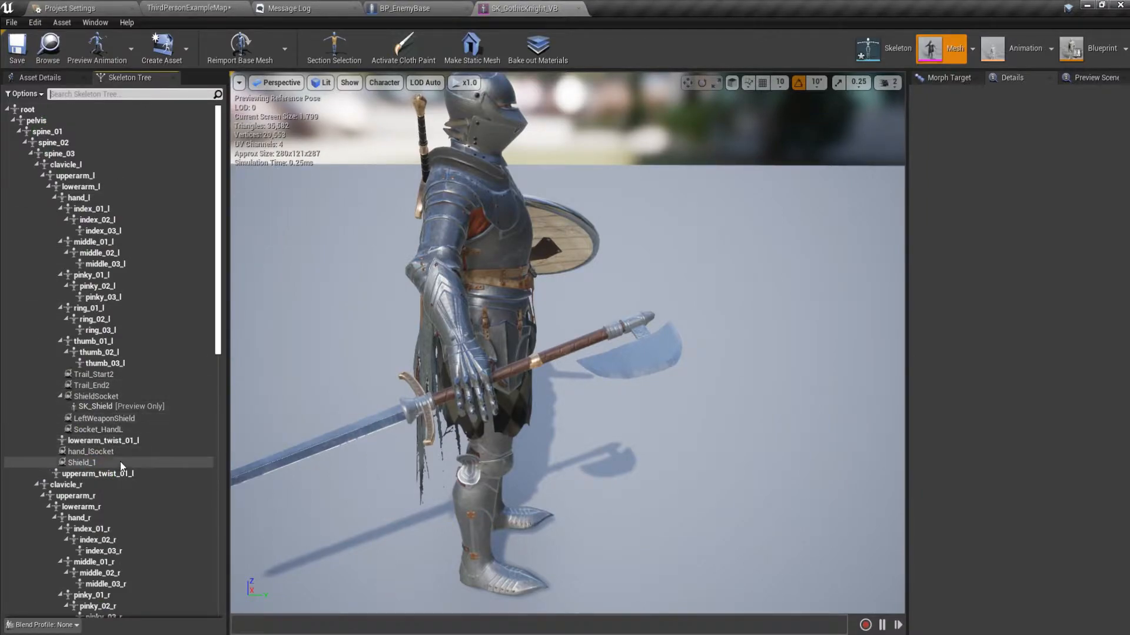
pyautogui.scroll(-8, 120, 463)
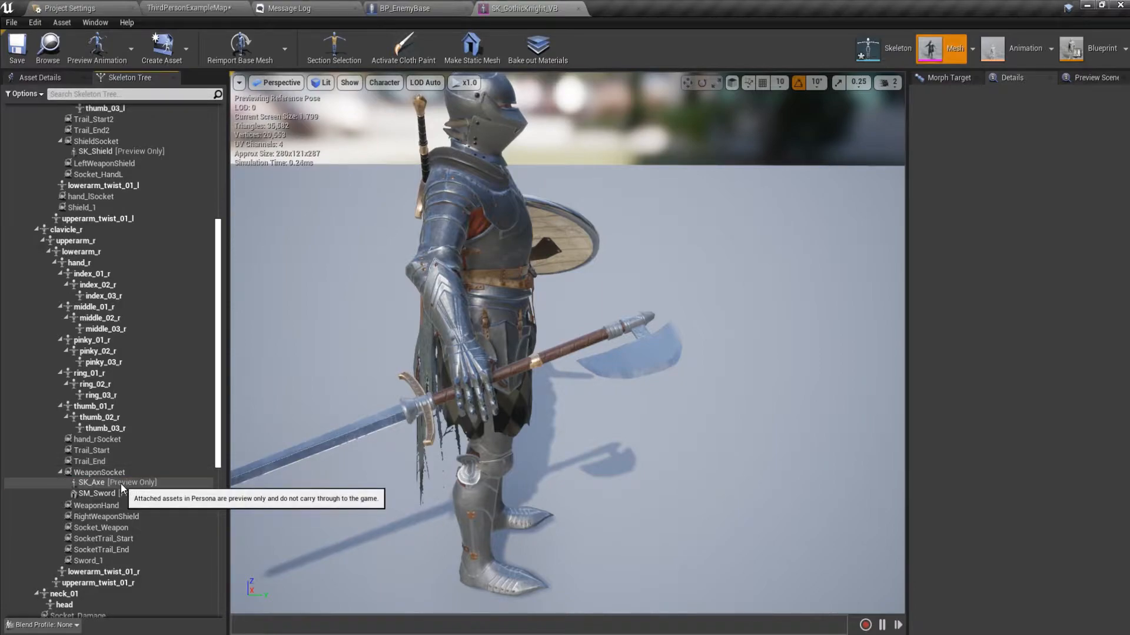
pyautogui.click(121, 473)
pyautogui.click(122, 483)
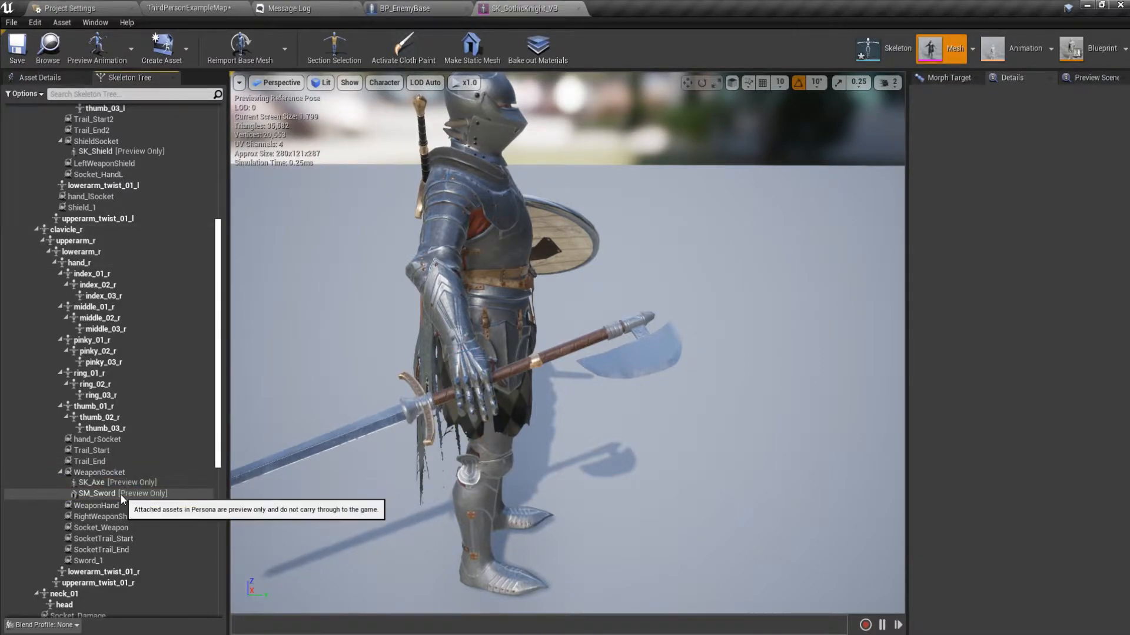
# Switch to the ThirdPersonExampleMap editor and look through the content root and its ProjectFiles folder
pyautogui.click(211, 10)
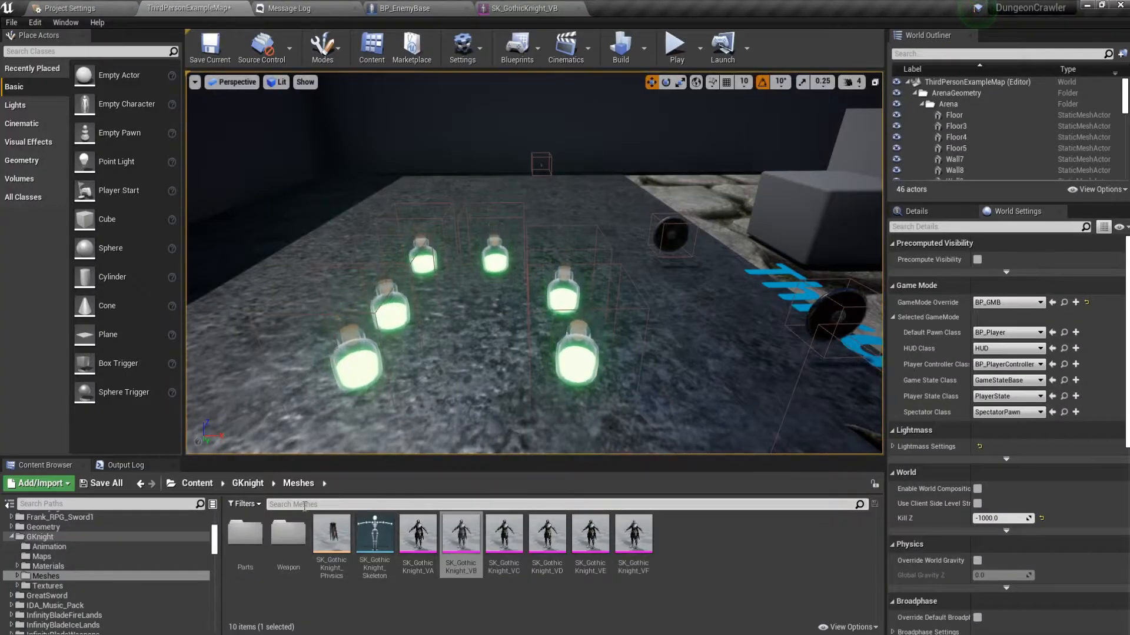
pyautogui.click(248, 484)
pyautogui.click(197, 483)
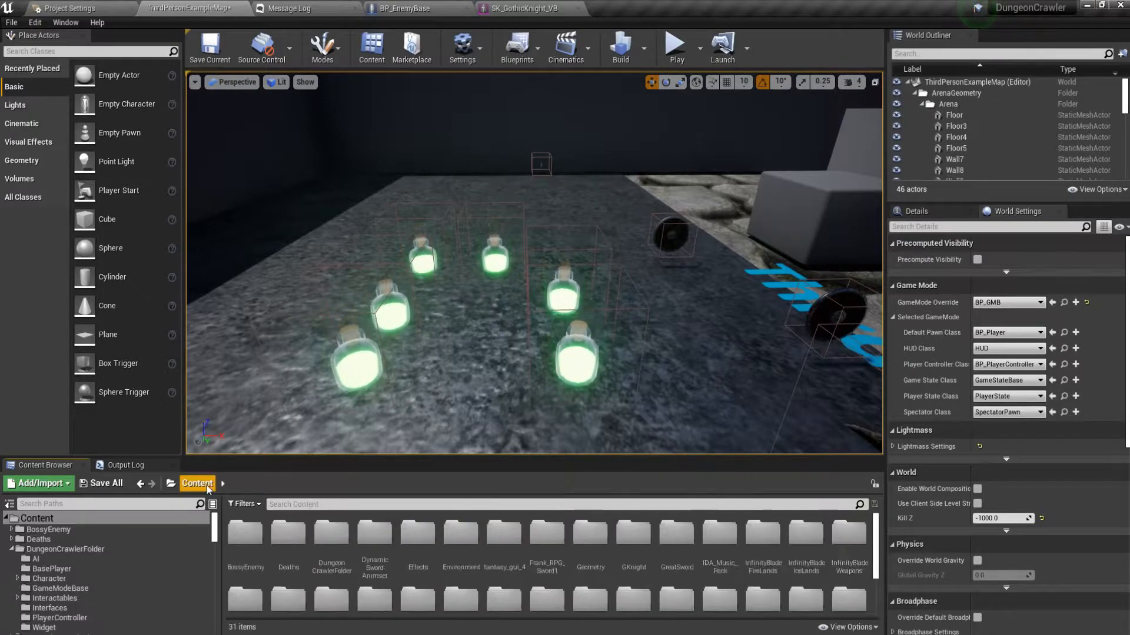
pyautogui.scroll(-1, 573, 570)
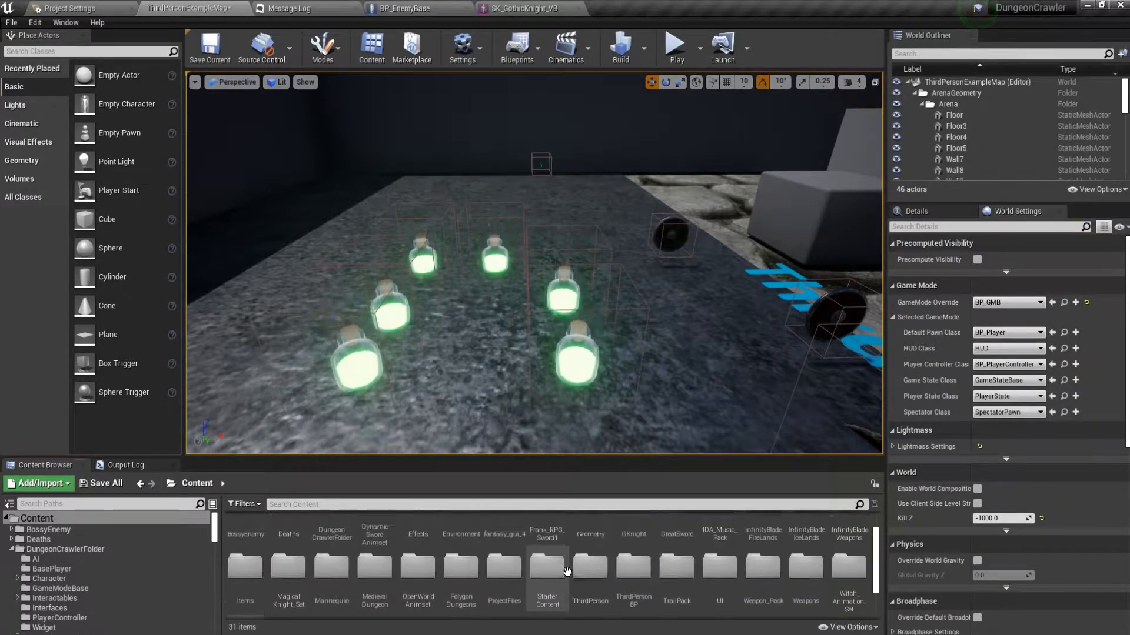
pyautogui.scroll(-1, 382, 556)
pyautogui.scroll(-1, 328, 584)
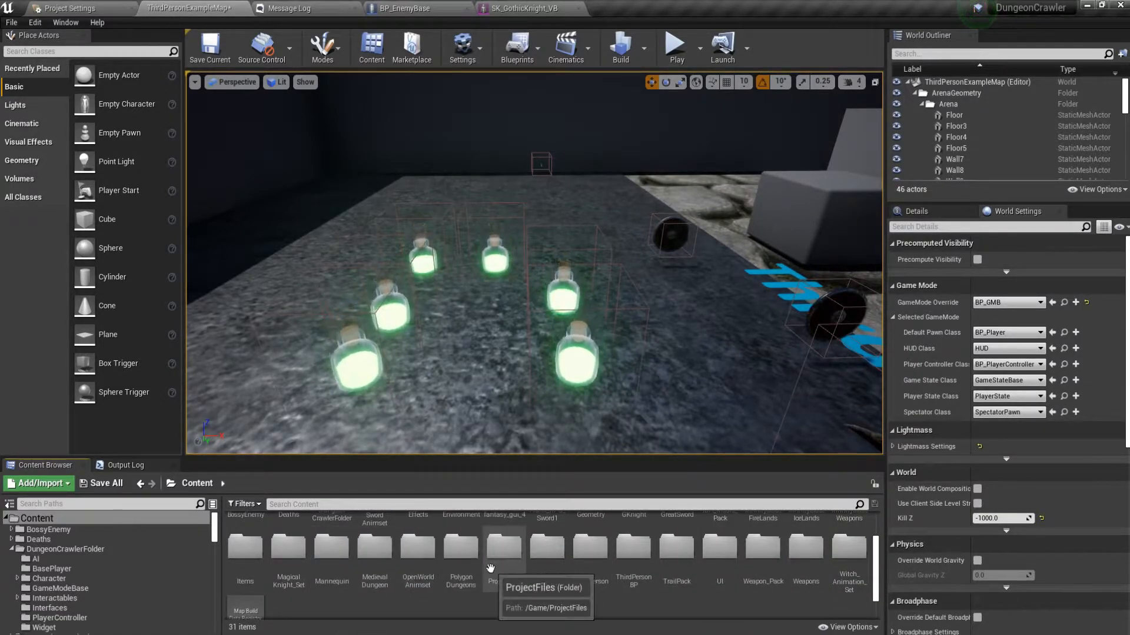
pyautogui.doubleClick(512, 574)
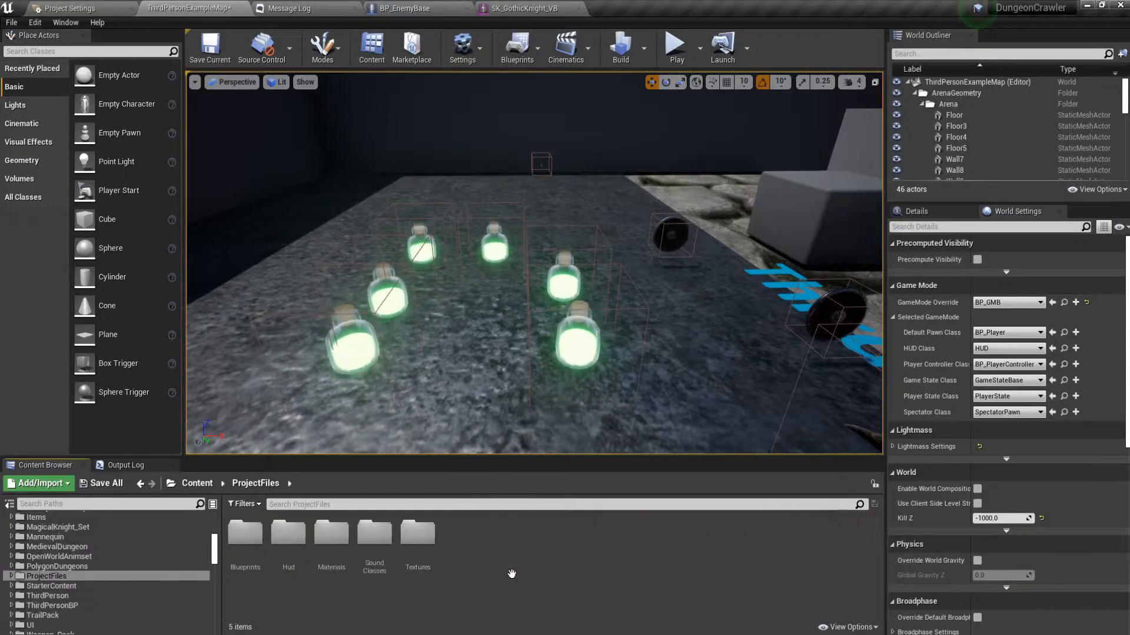
# Open the Axe blueprint from the Weapon folder inside DungeonCrawlerFolder's Interactables
pyautogui.click(194, 484)
pyautogui.doubleClick(331, 535)
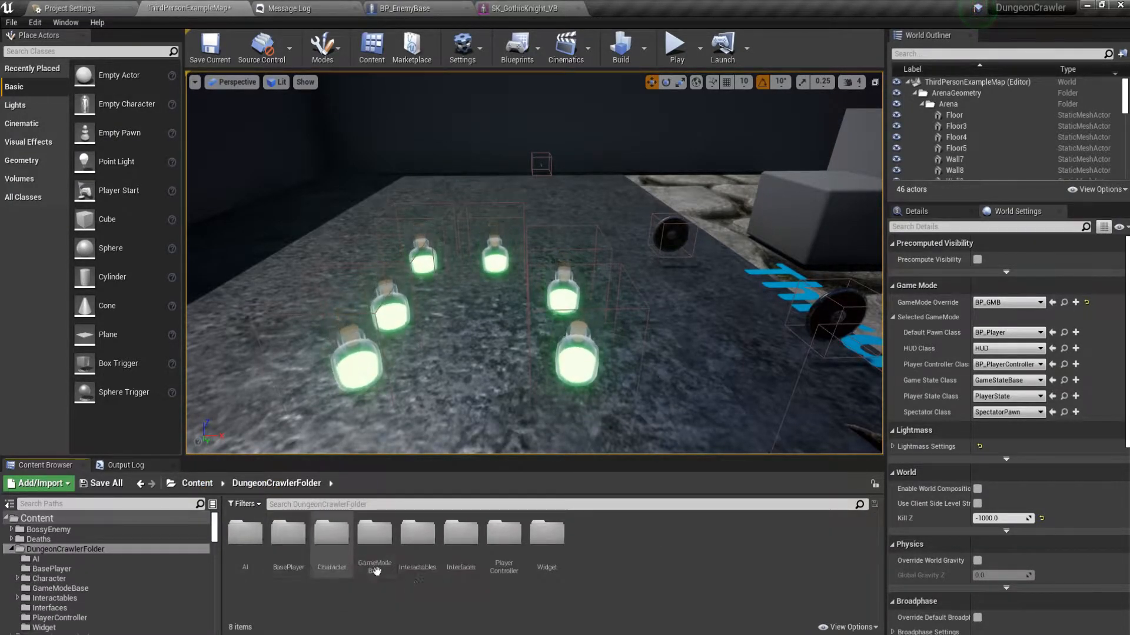
pyautogui.doubleClick(420, 551)
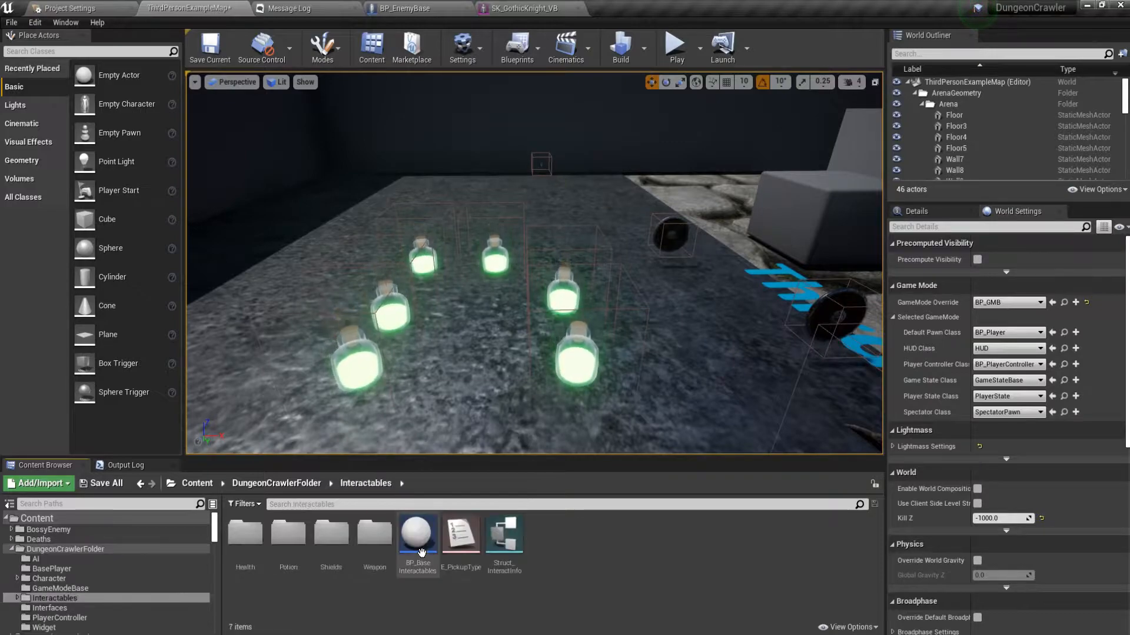
pyautogui.doubleClick(374, 538)
pyautogui.doubleClick(258, 551)
# Open the Axe in the full blueprint editor and locate its SkeletalMesh component's SK_Axe asset in the project content
pyautogui.click(468, 93)
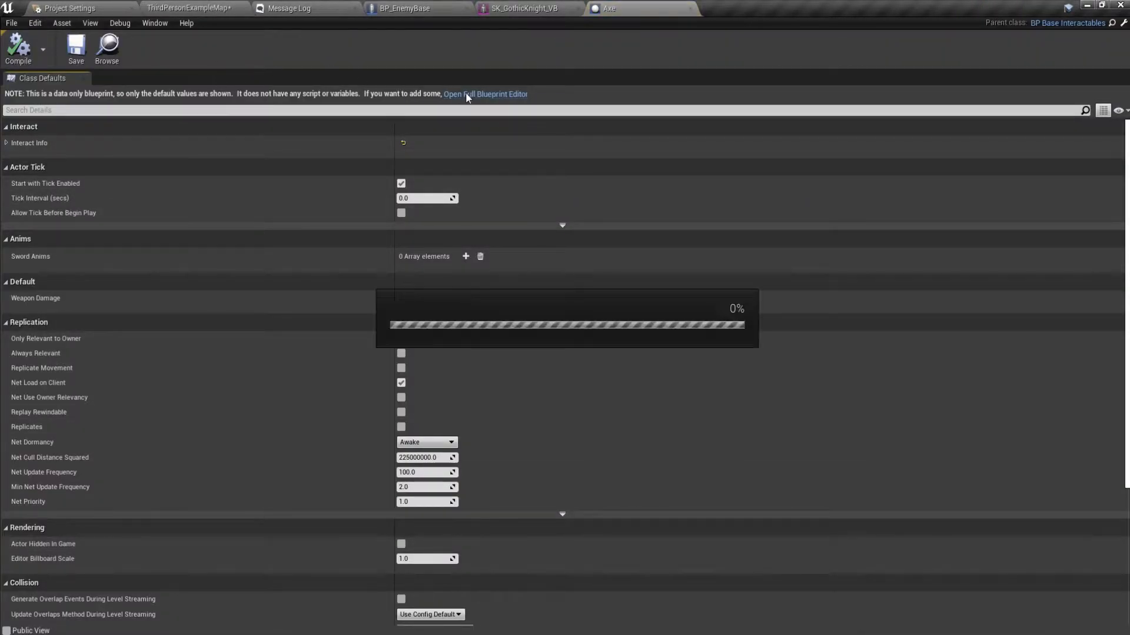
pyautogui.click(64, 86)
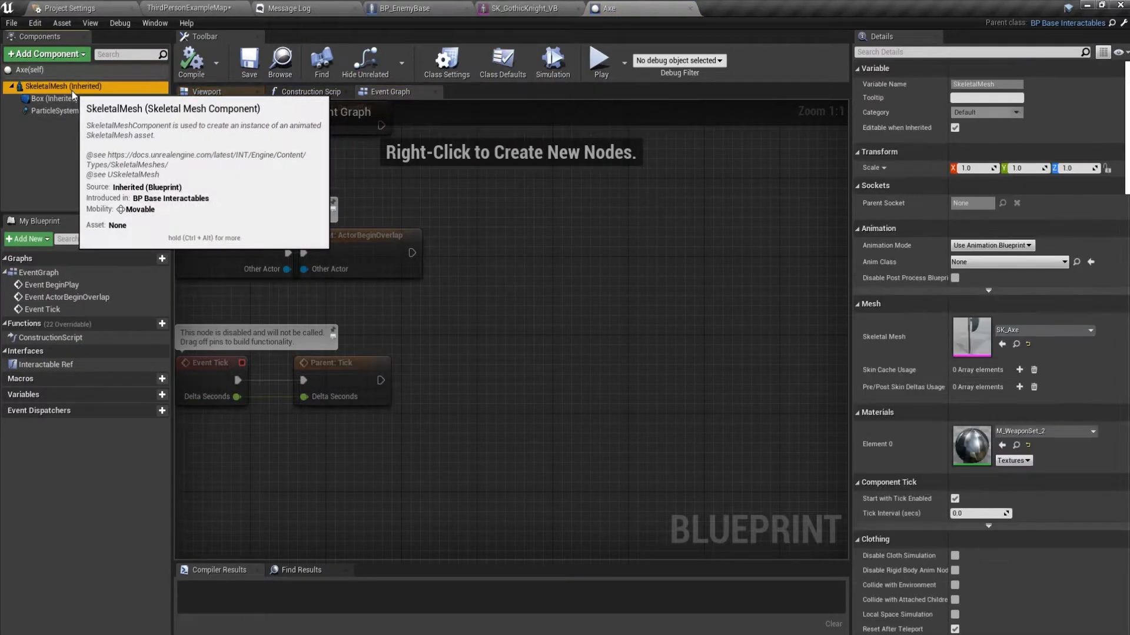
pyautogui.click(1016, 344)
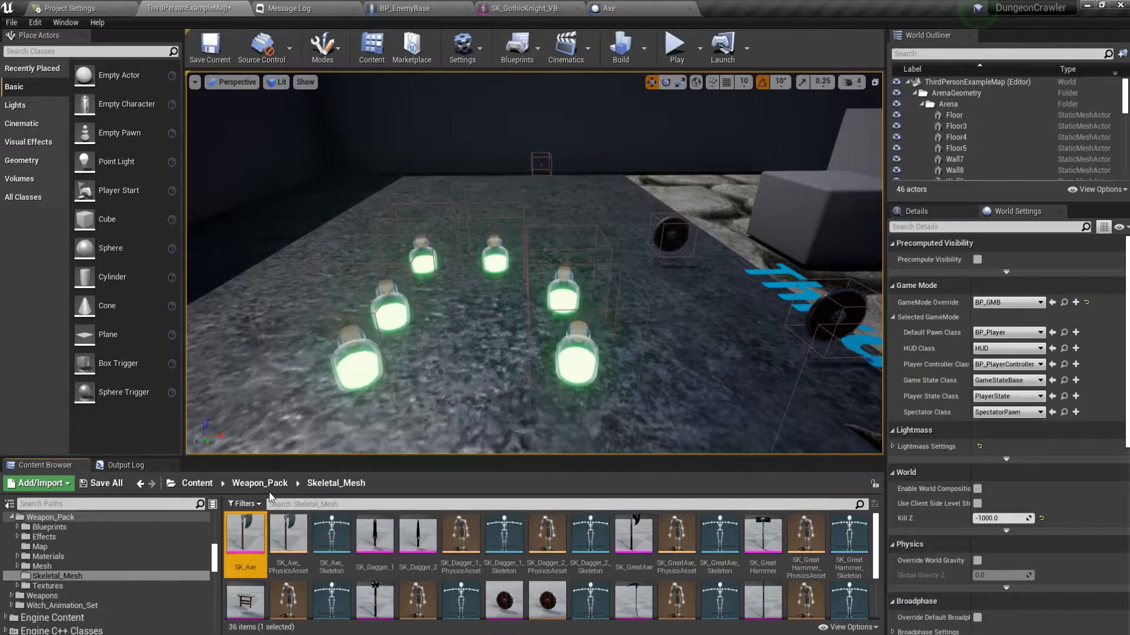
# Examine the SK_Axe skeletal mesh and the axe model in the Axe blueprint's viewport
pyautogui.doubleClick(243, 553)
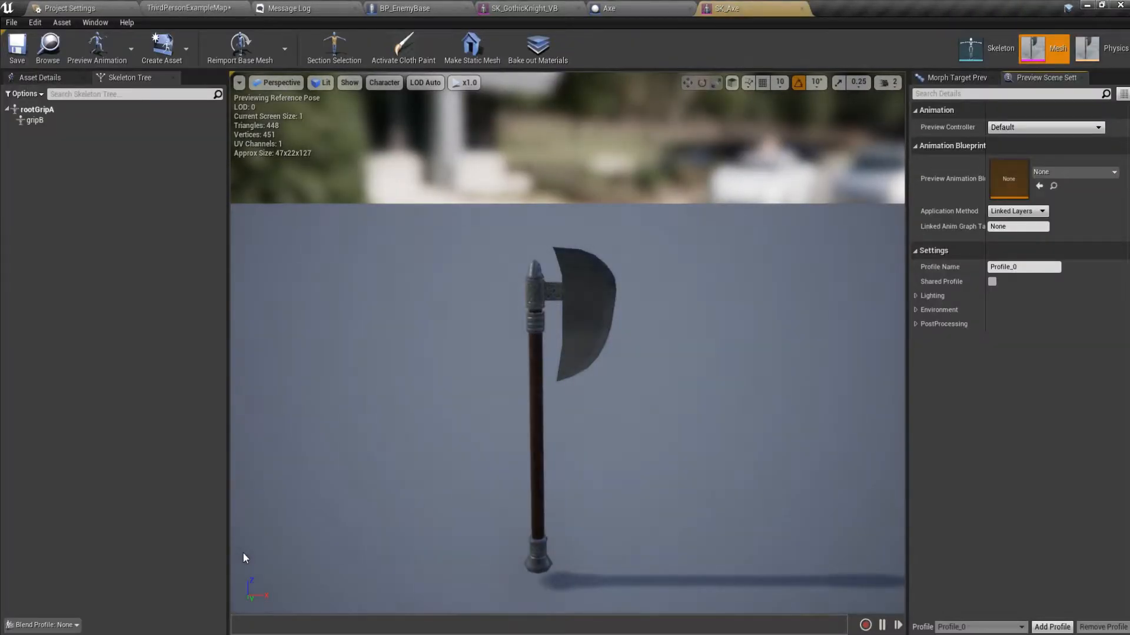
pyautogui.click(801, 9)
pyautogui.click(206, 92)
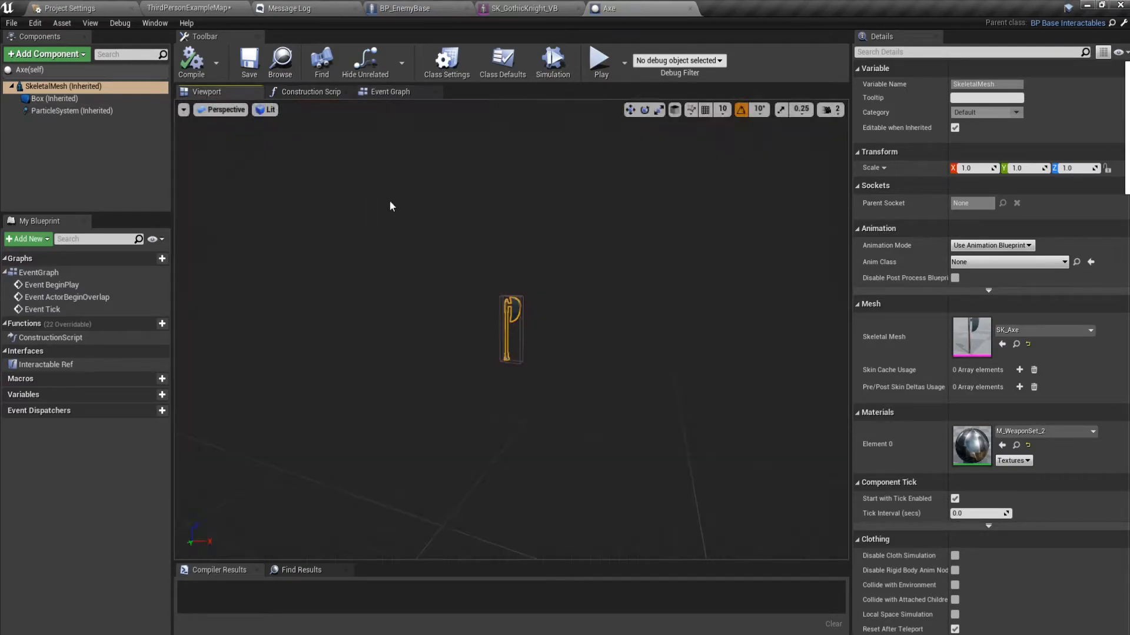
pyautogui.press('w')
pyautogui.moveTo(512, 330); pyautogui.dragTo(627, 330, button='right')
pyautogui.press('a')
# Examine the SM_Sword static mesh used by the Sword component in BP_EnemyBase and compare it with the Axe blueprint
pyautogui.click(419, 8)
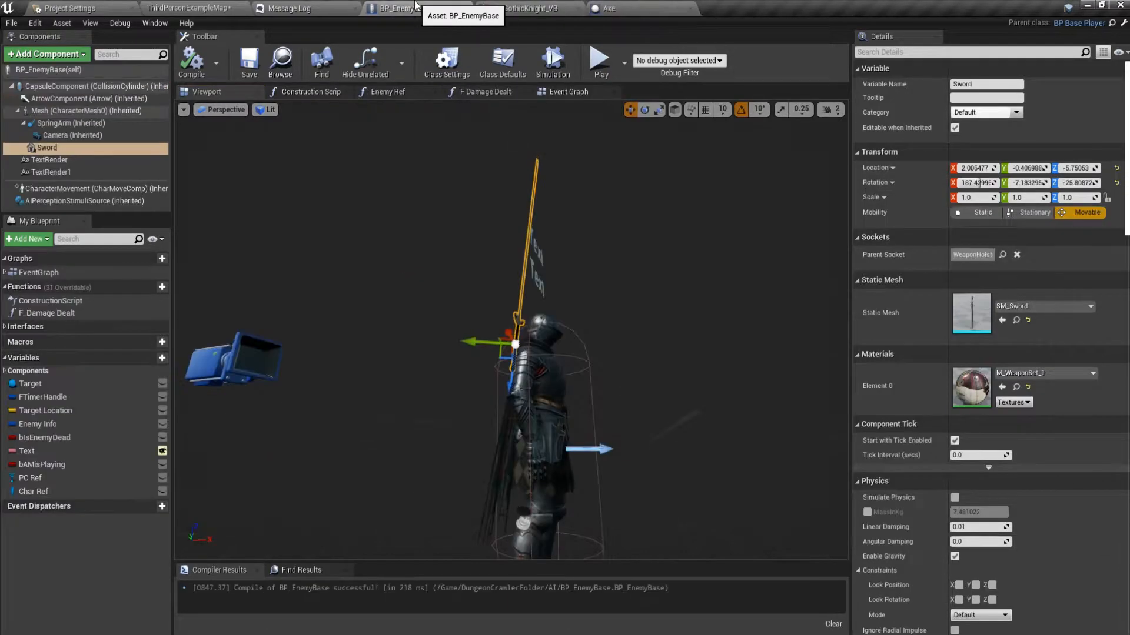
pyautogui.click(1015, 321)
pyautogui.doubleClick(676, 539)
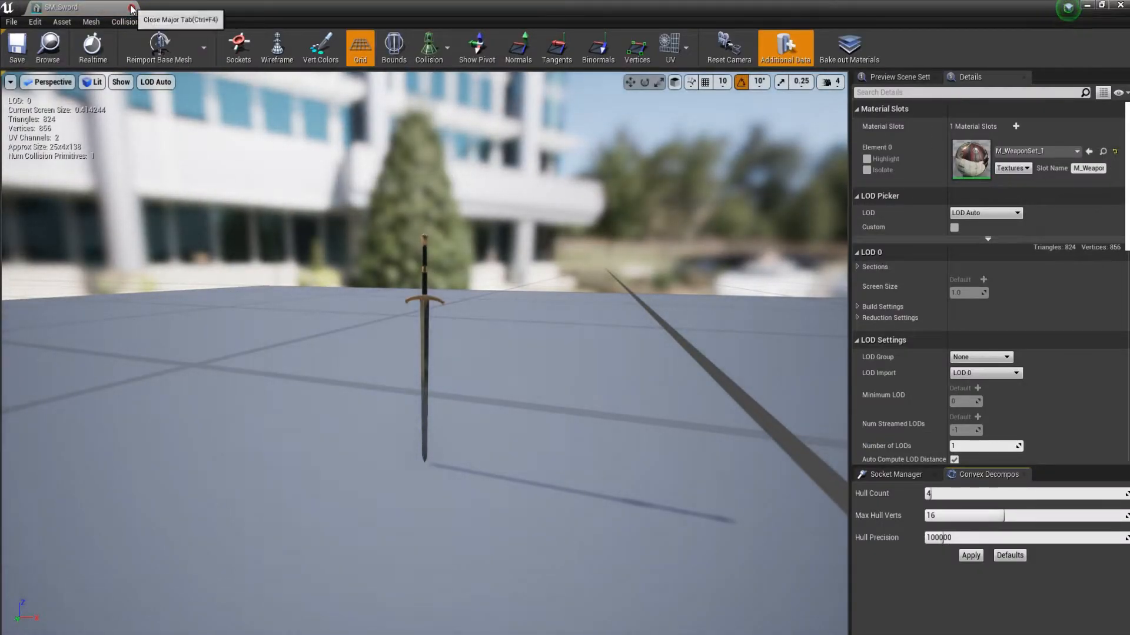
pyautogui.click(131, 7)
pyautogui.click(617, 6)
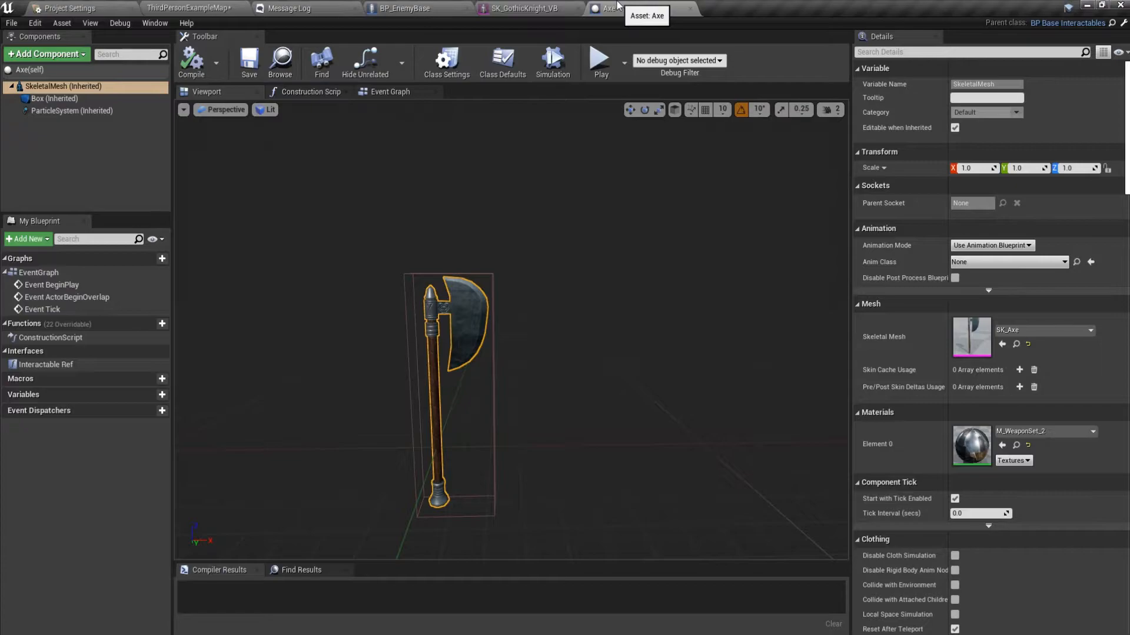
# Replace the static mesh Sword component in BP_EnemyBase with a Skeletal Mesh component named Sword, parented under Mesh
pyautogui.click(438, 6)
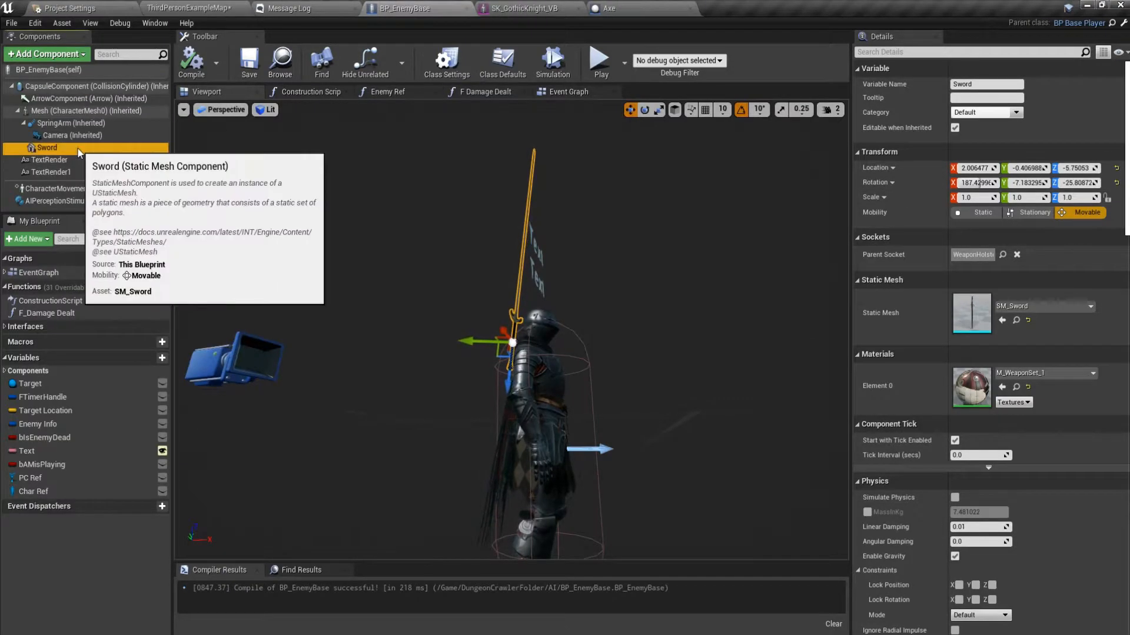
pyautogui.press('Delete')
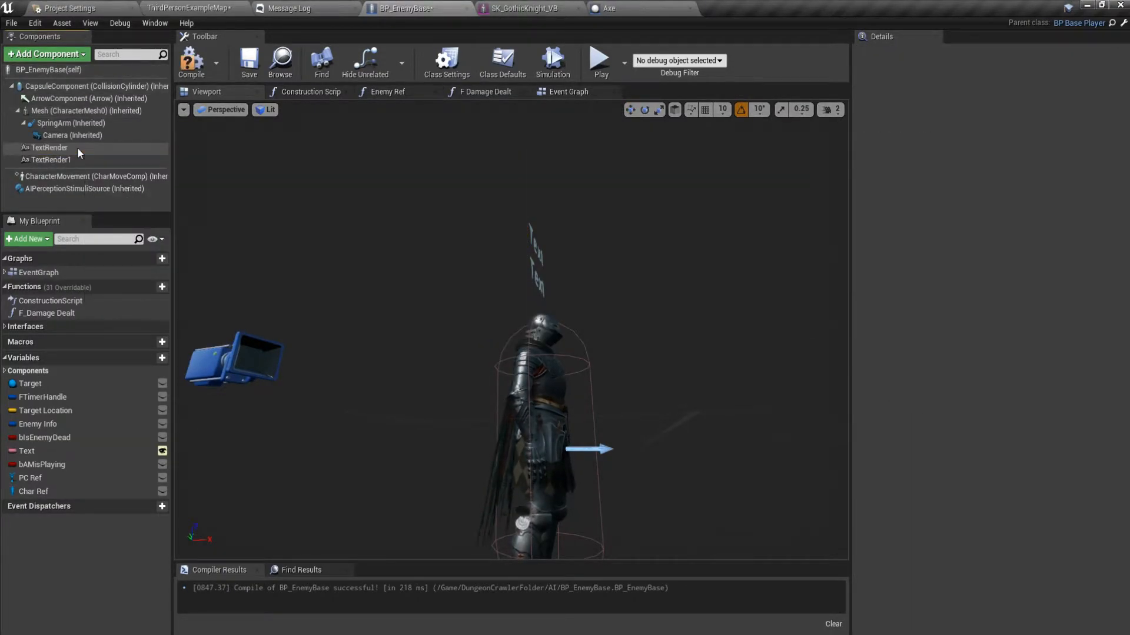
pyautogui.click(75, 54)
pyautogui.write('skelt')
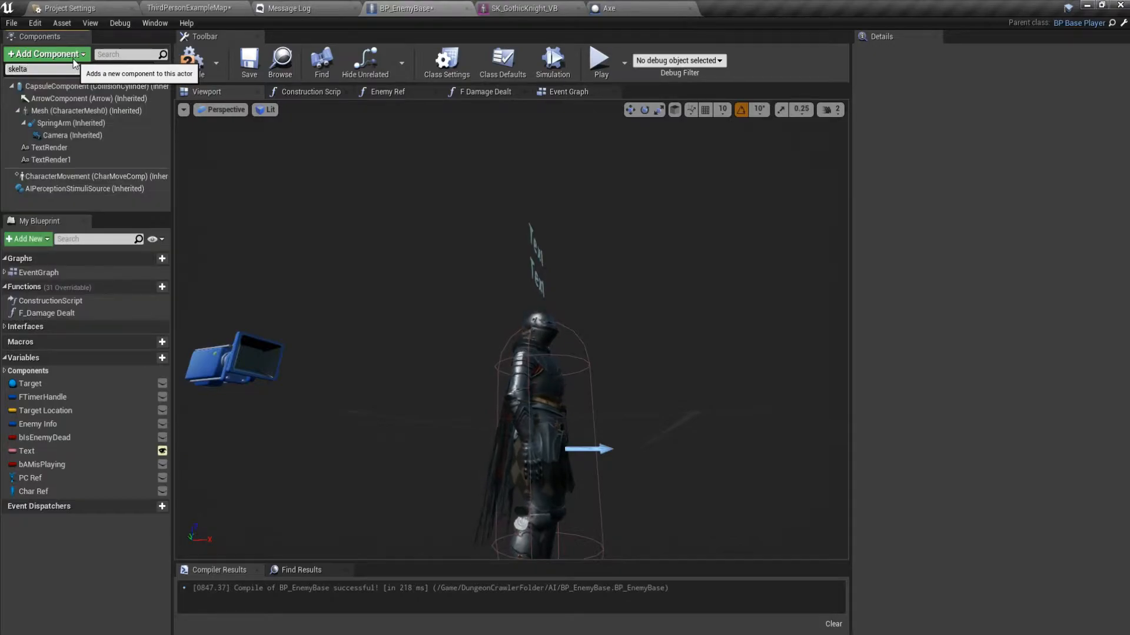
pyautogui.press('BackSpace')
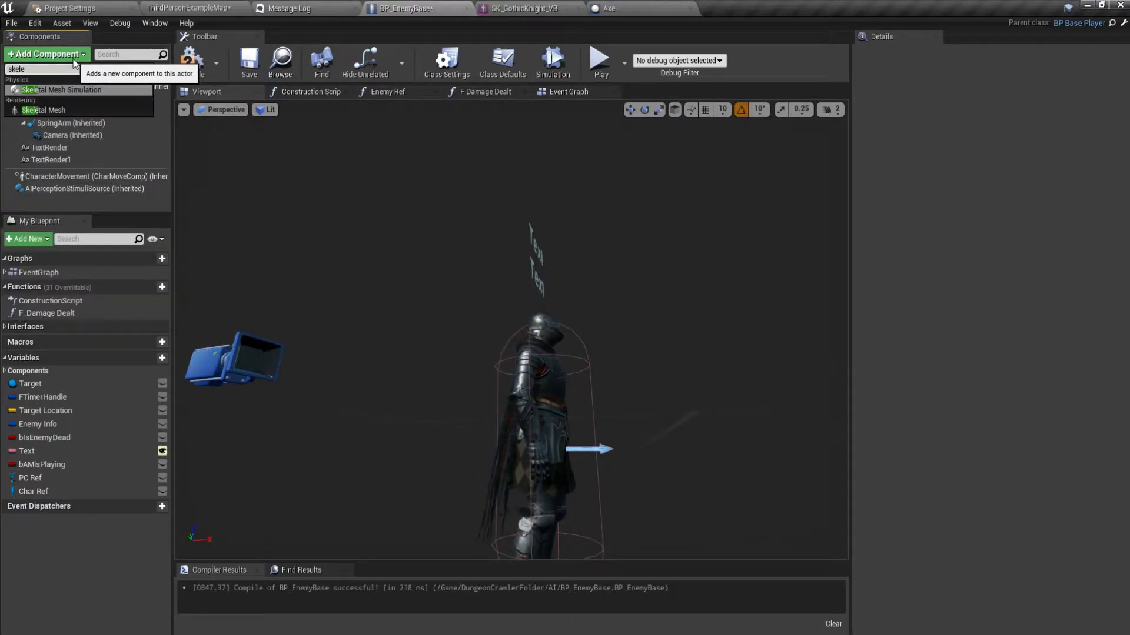
pyautogui.write('e')
pyautogui.click(80, 111)
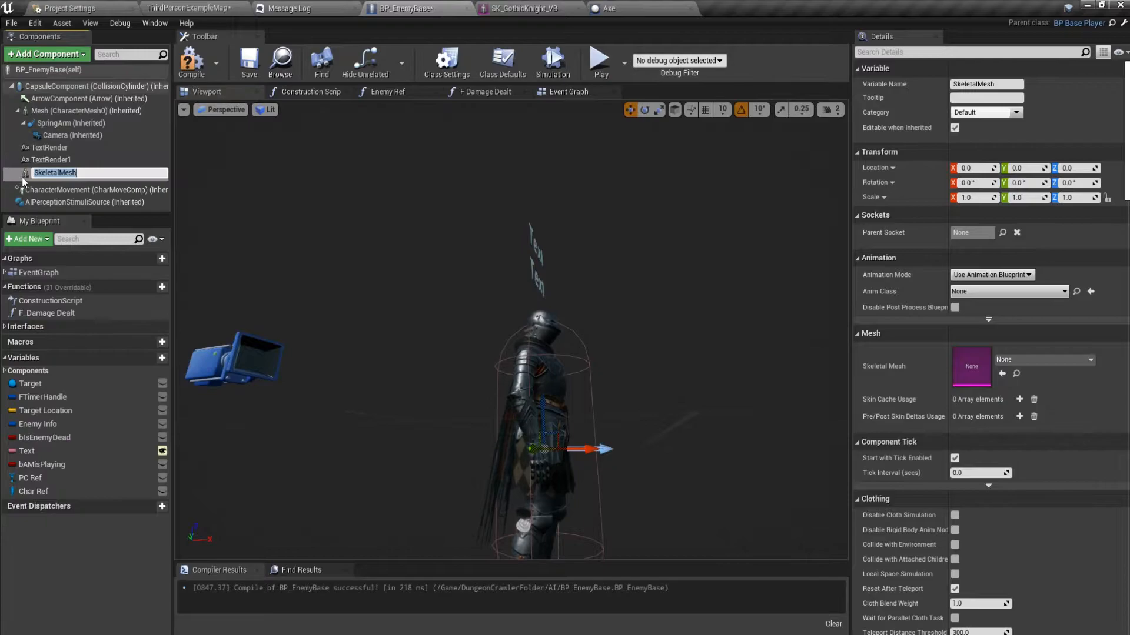
pyautogui.write('Swo')
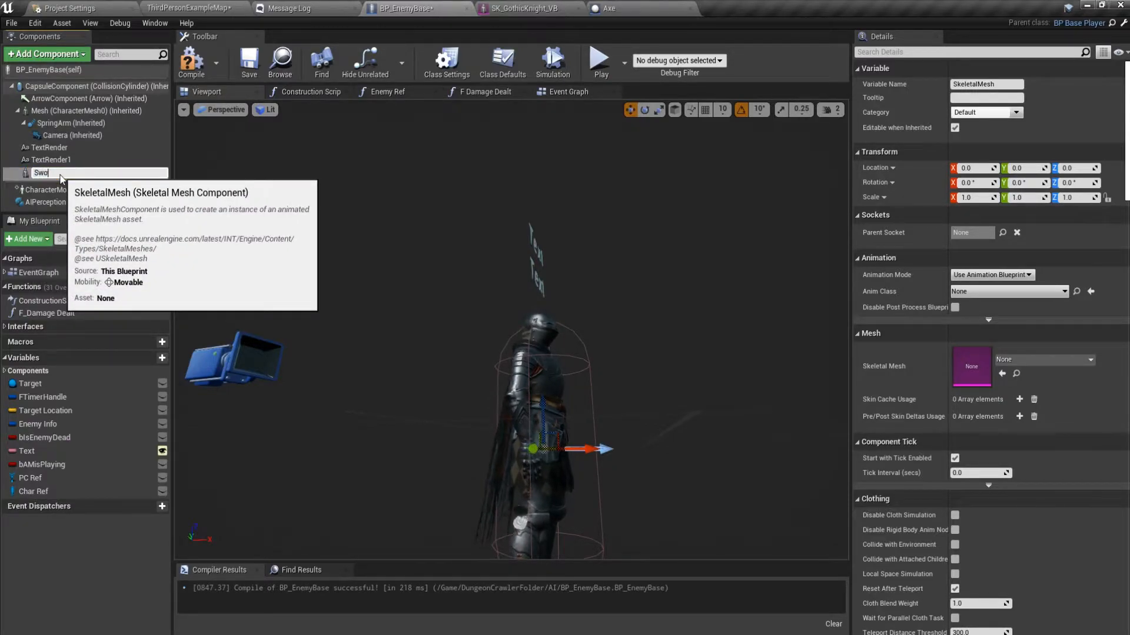
pyautogui.write('rd')
pyautogui.press('Return')
pyautogui.moveTo(59, 173); pyautogui.dragTo(75, 114)
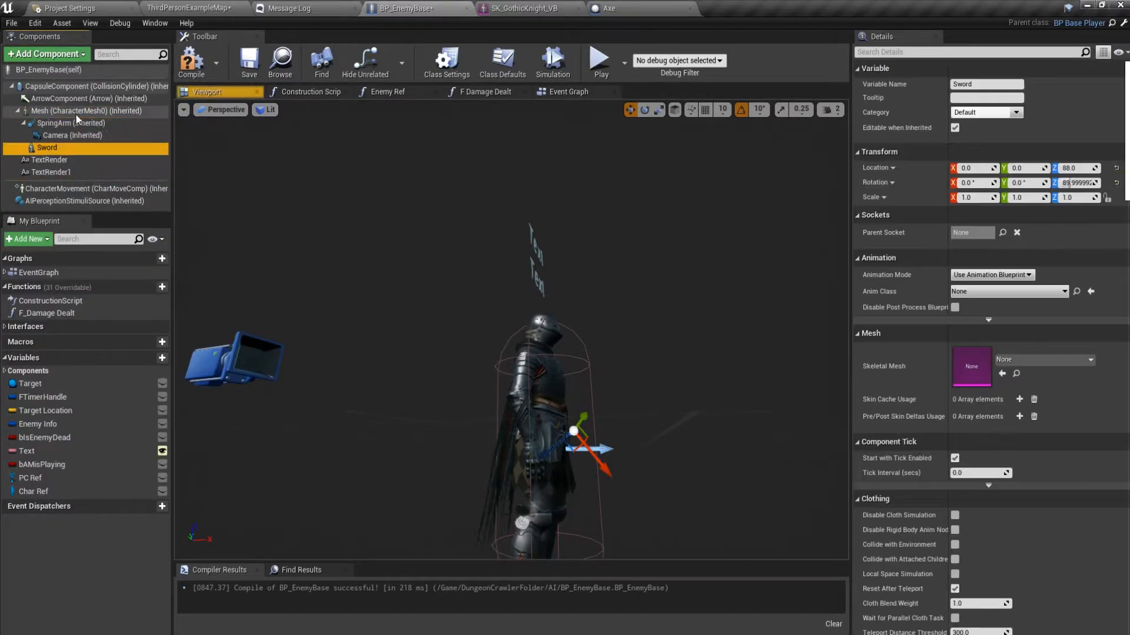
# Assign SK_Blade_DragonSword as the Sword component's skeletal mesh
pyautogui.press('F2')
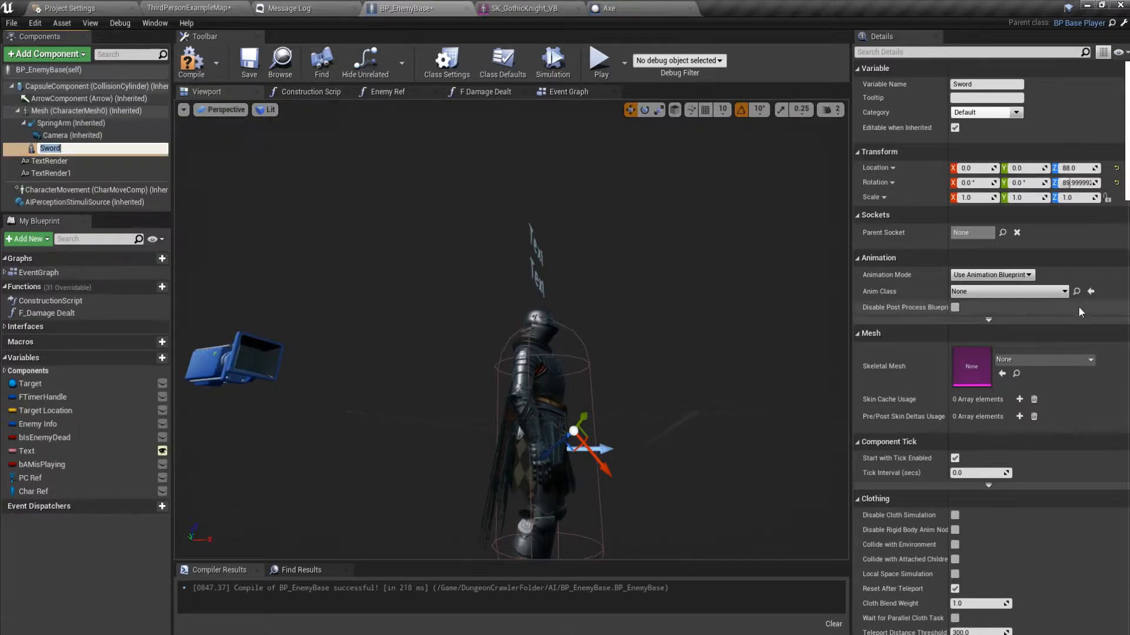
pyautogui.click(1022, 359)
pyautogui.write('sw')
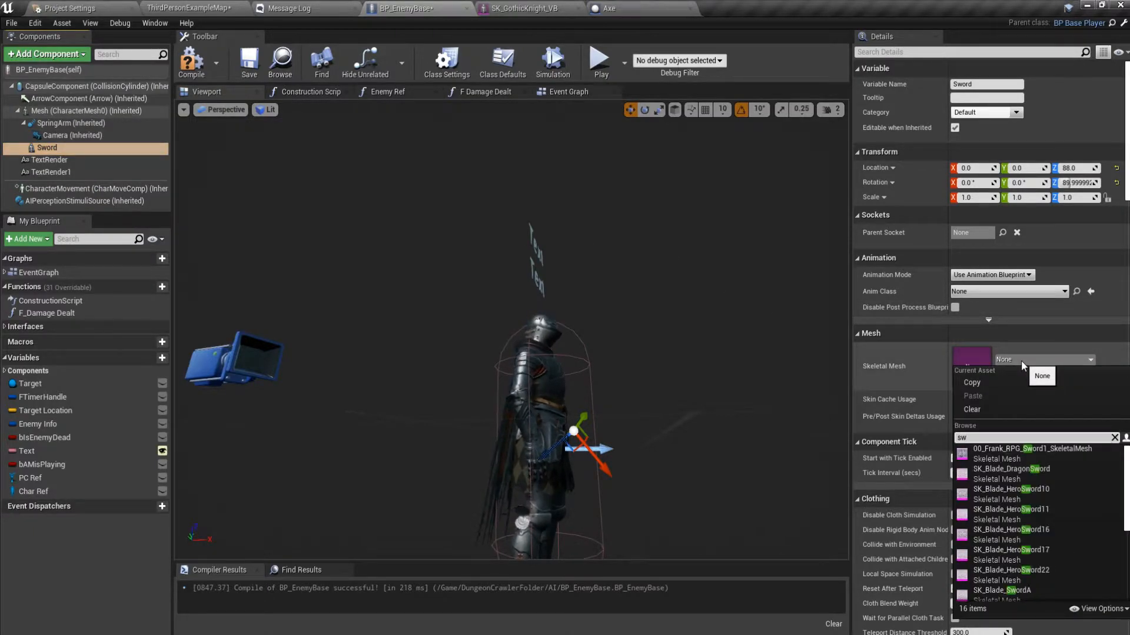
pyautogui.write('ord')
pyautogui.click(1029, 475)
pyautogui.moveTo(530, 400); pyautogui.dragTo(506, 391, button='right')
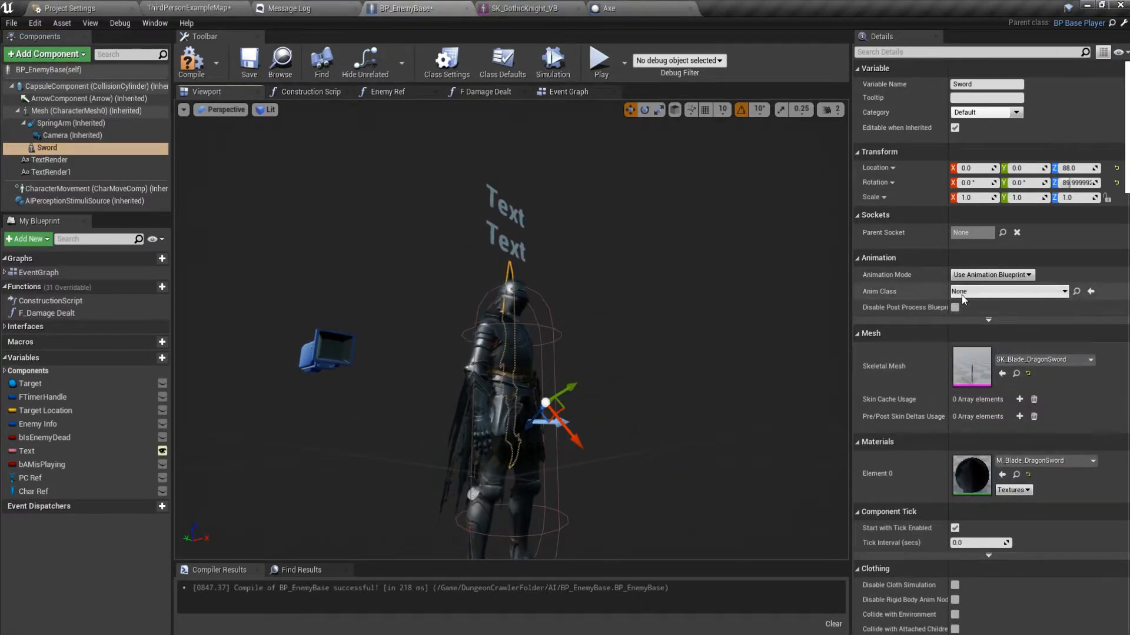
# Attach the Sword component to the WeaponHolster socket with zero location and rotation, and compile and save the blueprint
pyautogui.click(1003, 234)
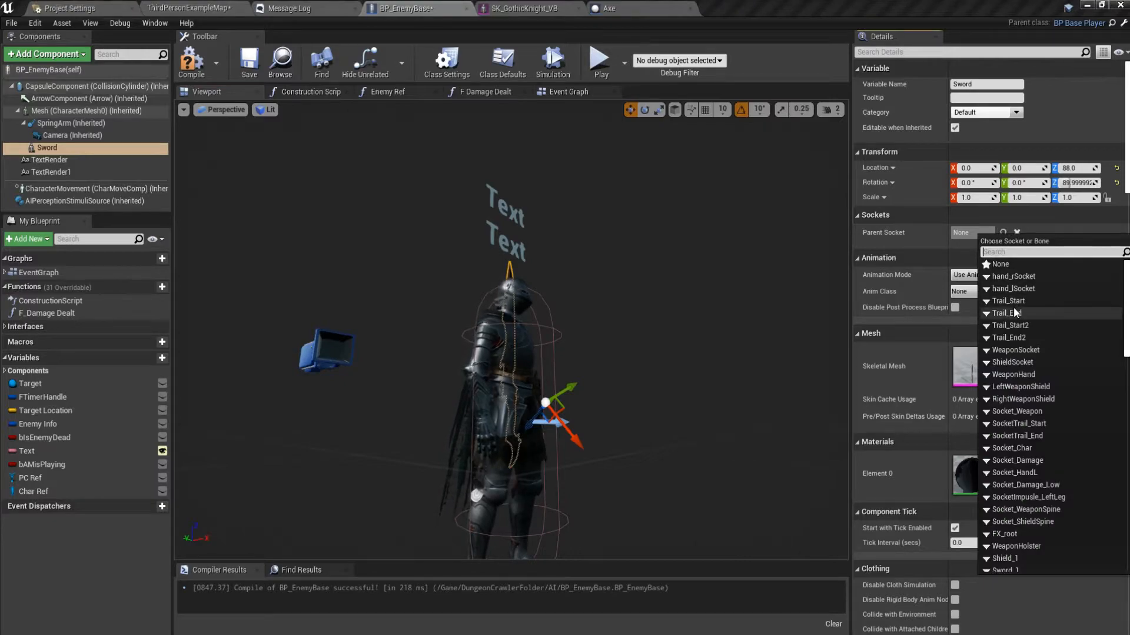
pyautogui.write('wea')
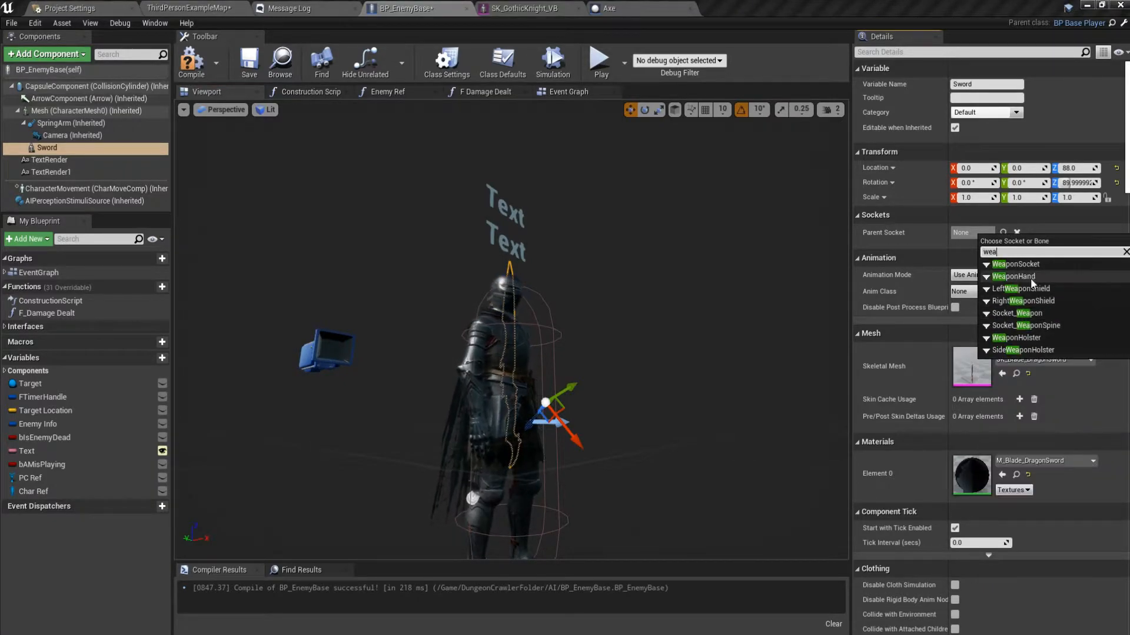
pyautogui.click(1030, 340)
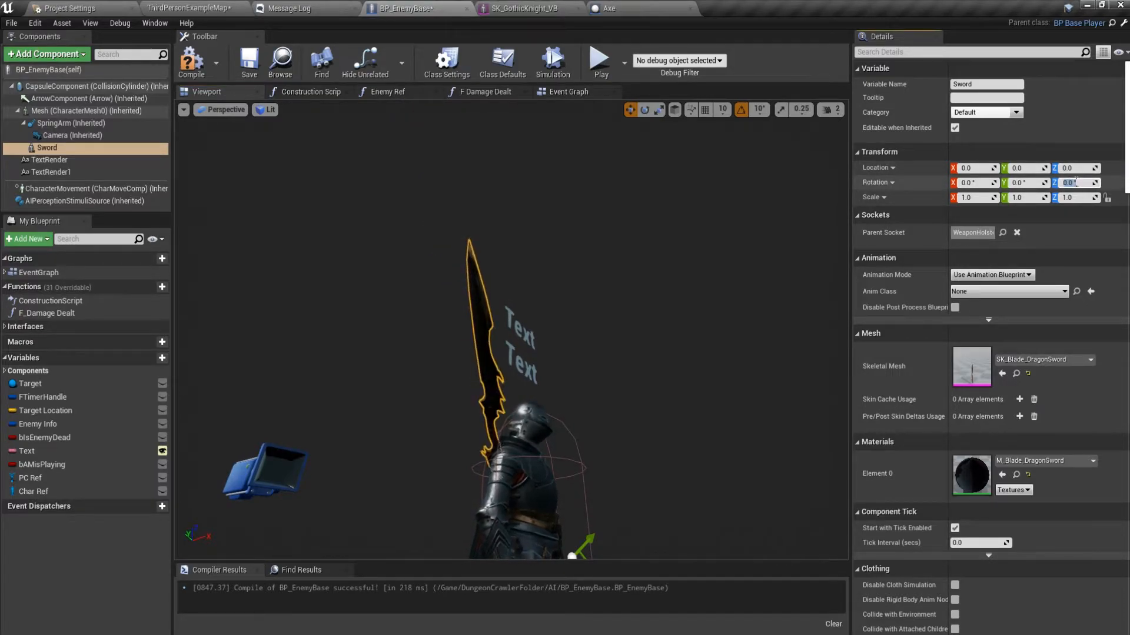
pyautogui.click(192, 62)
pyautogui.click(249, 62)
pyautogui.moveTo(379, 252); pyautogui.dragTo(380, 252, button='right')
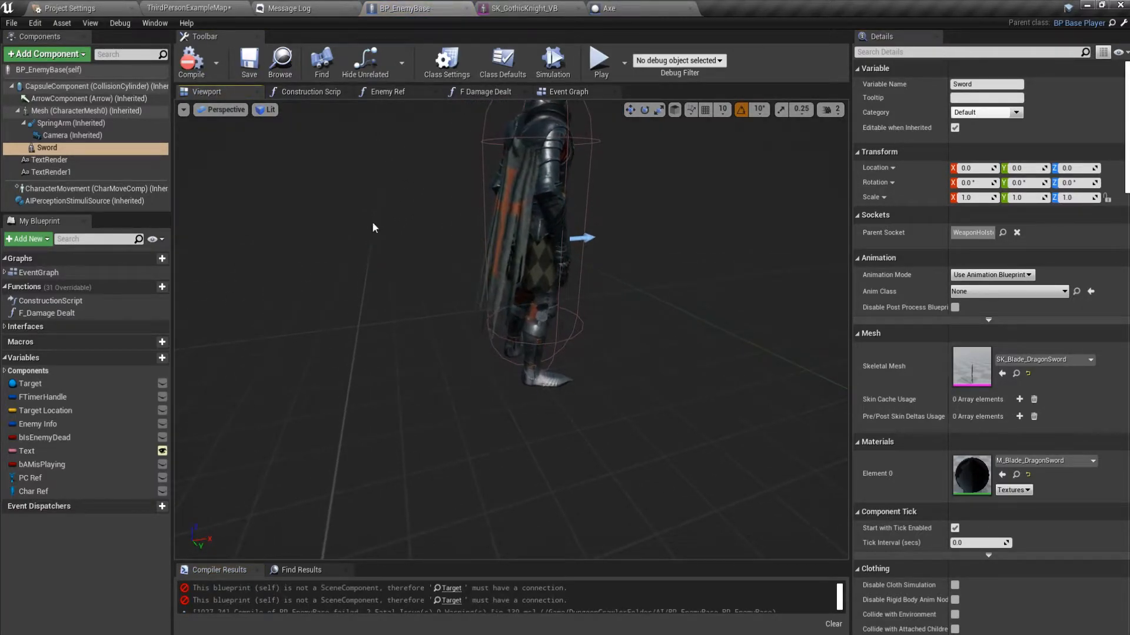
# Connect a Sword reference to the Target of both AttachComponentToComponent nodes in the event graph and compile
pyautogui.click(450, 588)
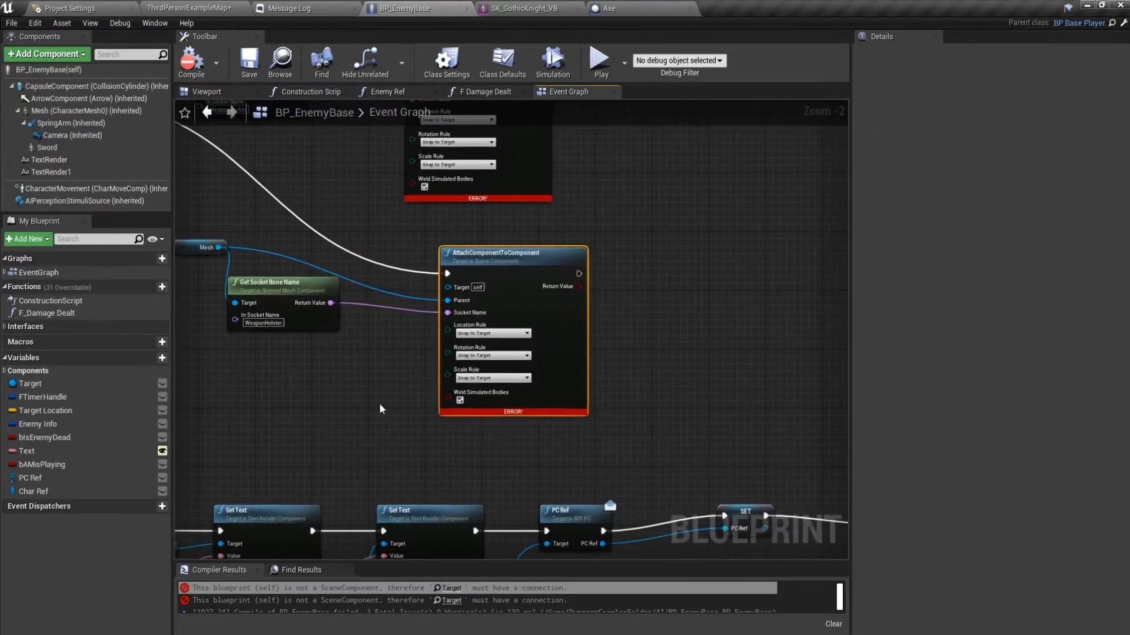
pyautogui.moveTo(466, 467); pyautogui.dragTo(511, 522, button='right')
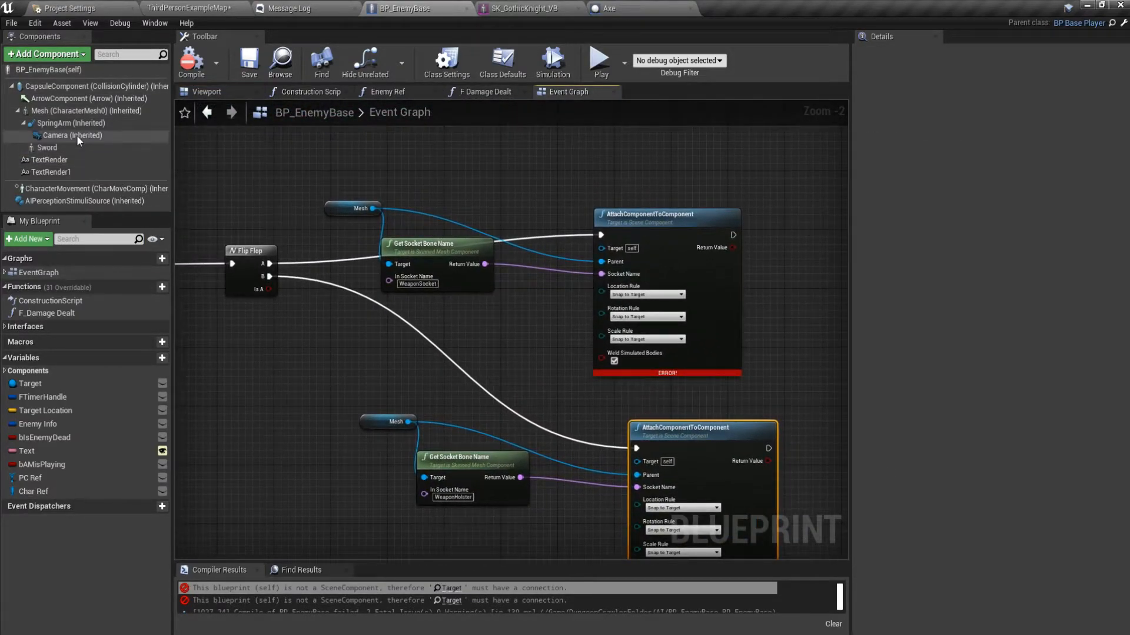
pyautogui.moveTo(74, 151); pyautogui.dragTo(604, 379)
pyautogui.moveTo(650, 470); pyautogui.dragTo(648, 466)
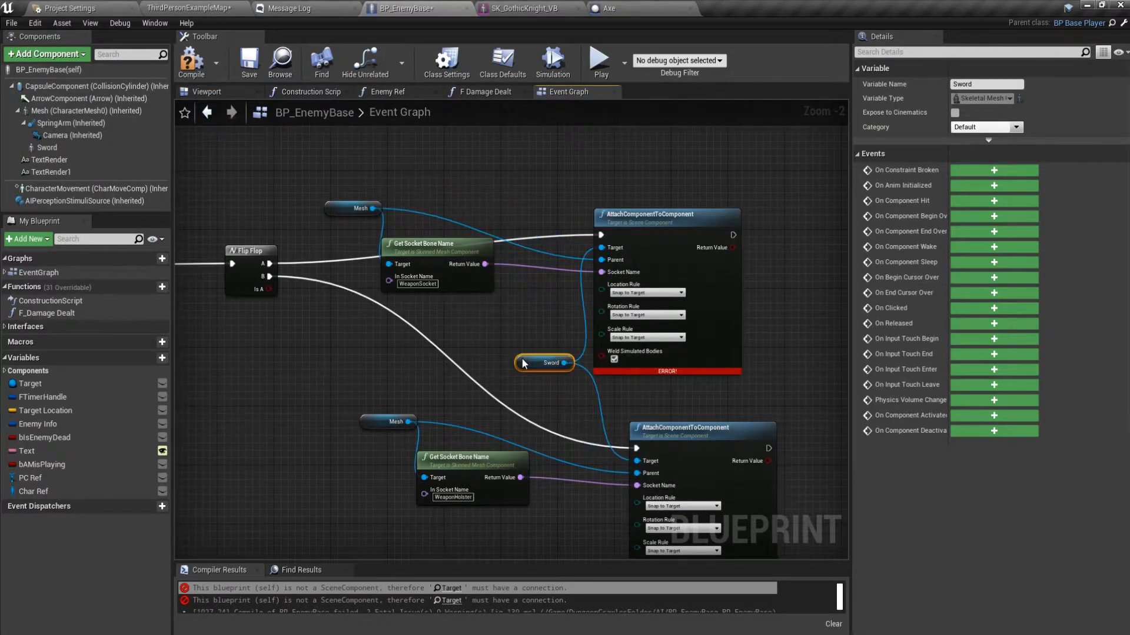
pyautogui.click(192, 62)
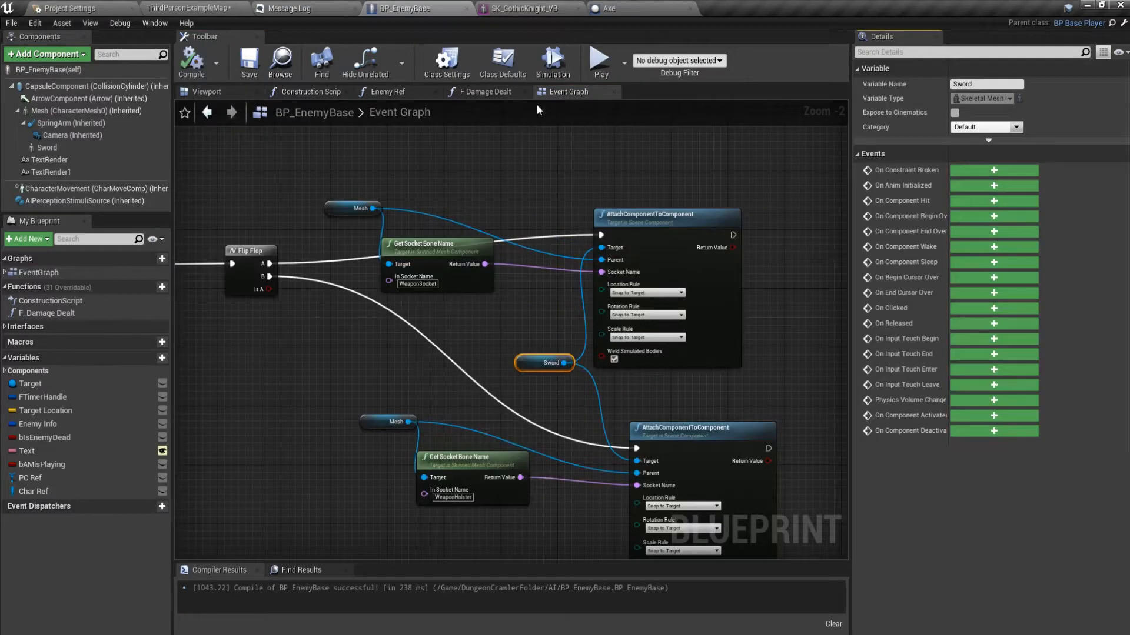
# Look at the Axe blueprint and check the sword's placement on the enemy in the BP_EnemyBase viewport
pyautogui.click(619, 8)
pyautogui.click(405, 8)
pyautogui.click(239, 93)
pyautogui.moveTo(500, 277)
pyautogui.mouseDown(button='right')
pyautogui.moveTo(512, 259)
pyautogui.moveTo(500, 277)
pyautogui.mouseUp(button='right')
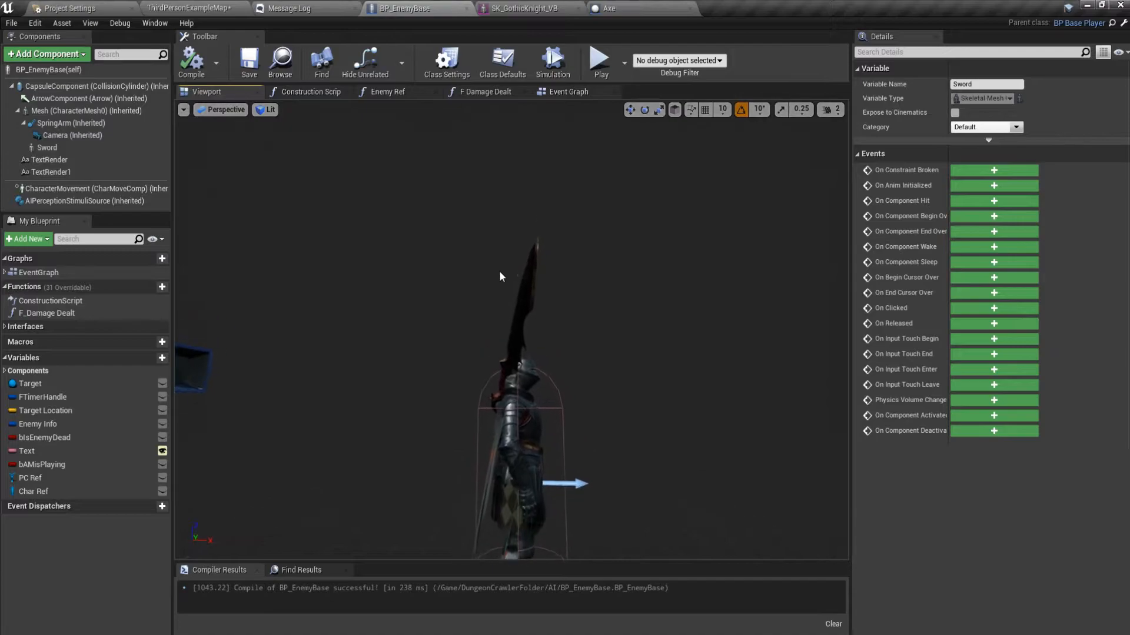
# Remove all attached preview assets from the SK_GothicKnight_VB skeleton, starting from the WeaponHolster socket
pyautogui.click(524, 9)
pyautogui.moveTo(398, 335); pyautogui.dragTo(333, 323)
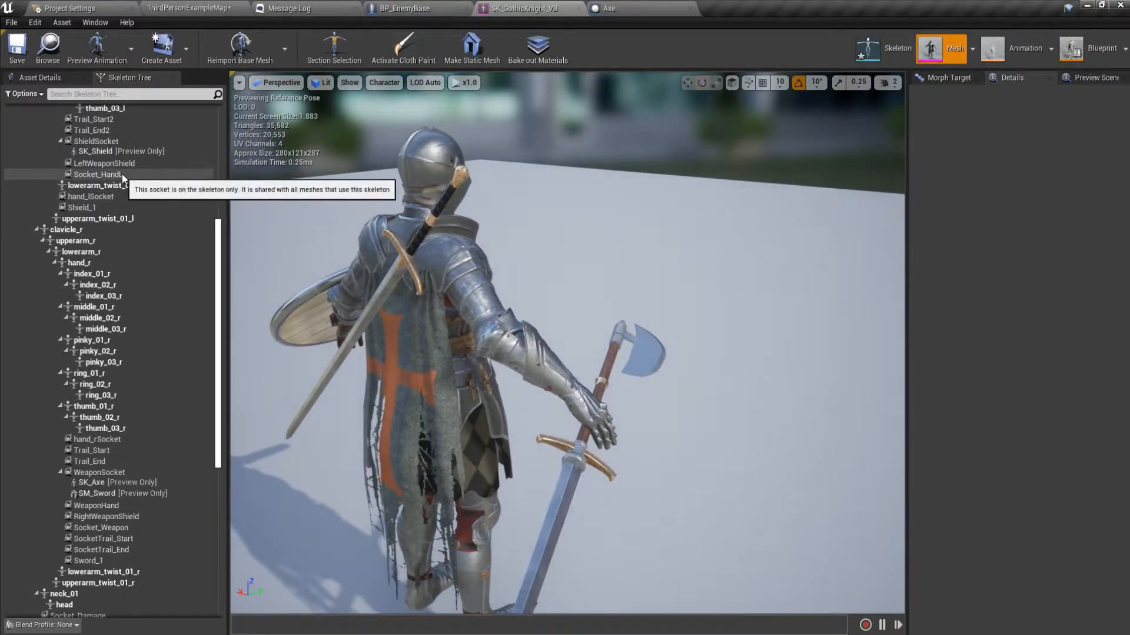
pyautogui.click(124, 163)
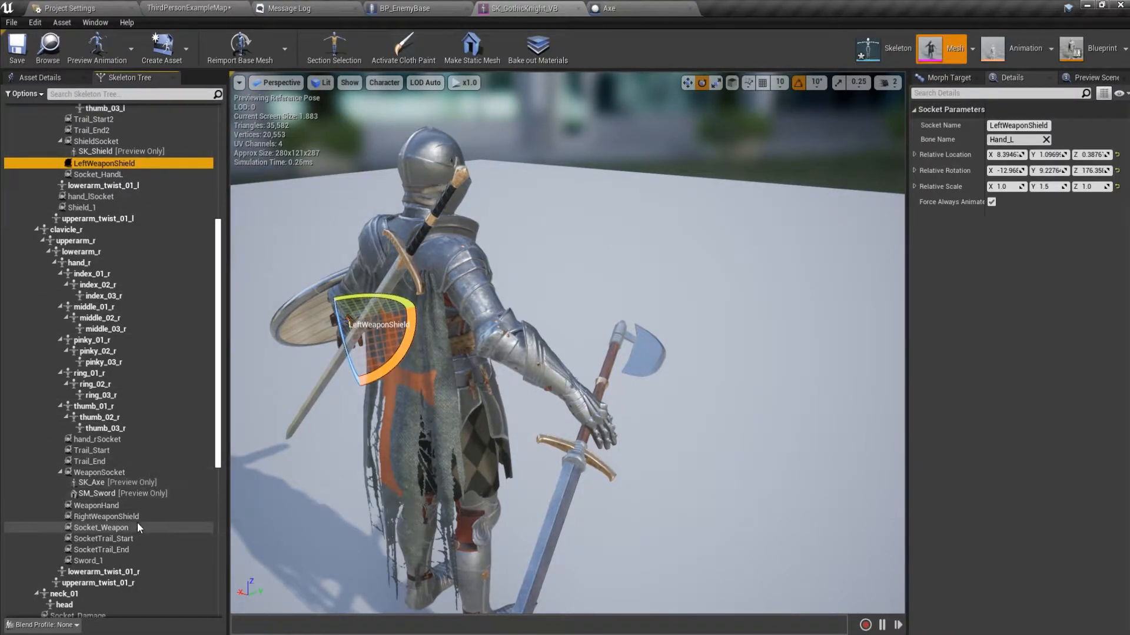
pyautogui.scroll(-3, 134, 533)
pyautogui.click(114, 571)
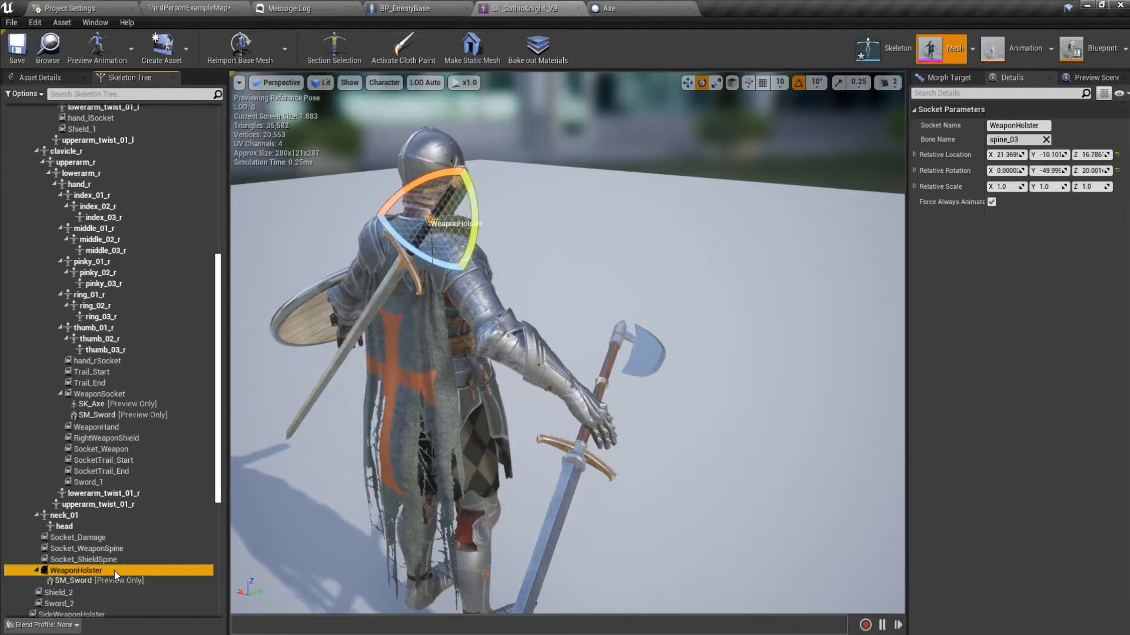
pyautogui.rightClick(114, 570)
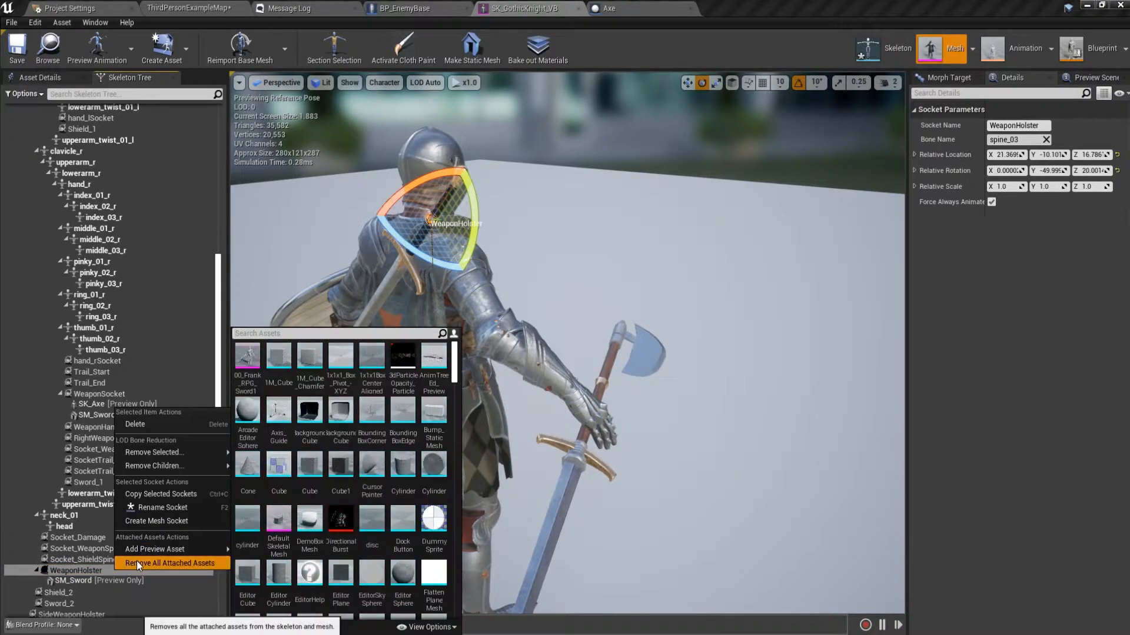
pyautogui.click(136, 561)
# Check the Sword component's mesh in BP_EnemyBase and add SK_Blade_DragonSword as a preview asset on the WeaponHolster socket
pyautogui.rightClick(105, 537)
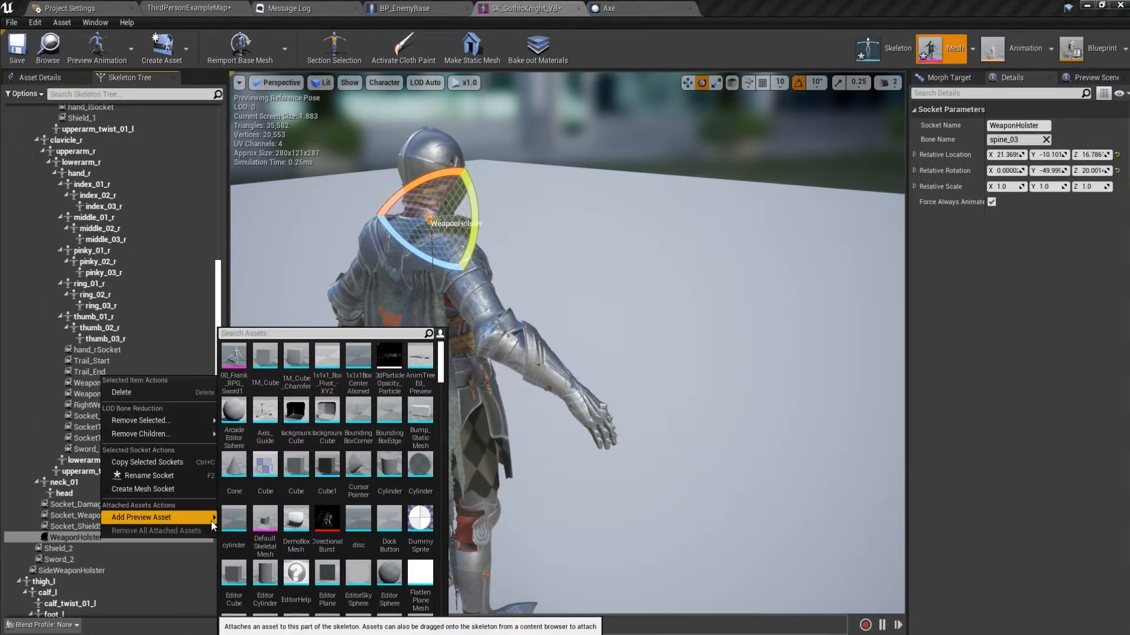
pyautogui.click(418, 6)
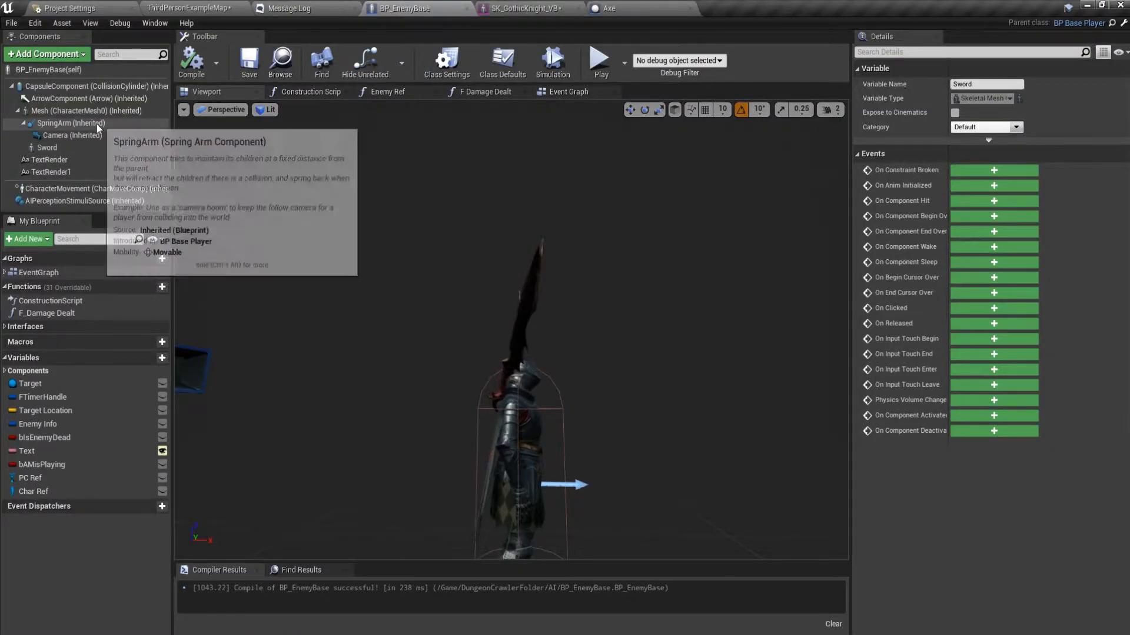
pyautogui.click(47, 148)
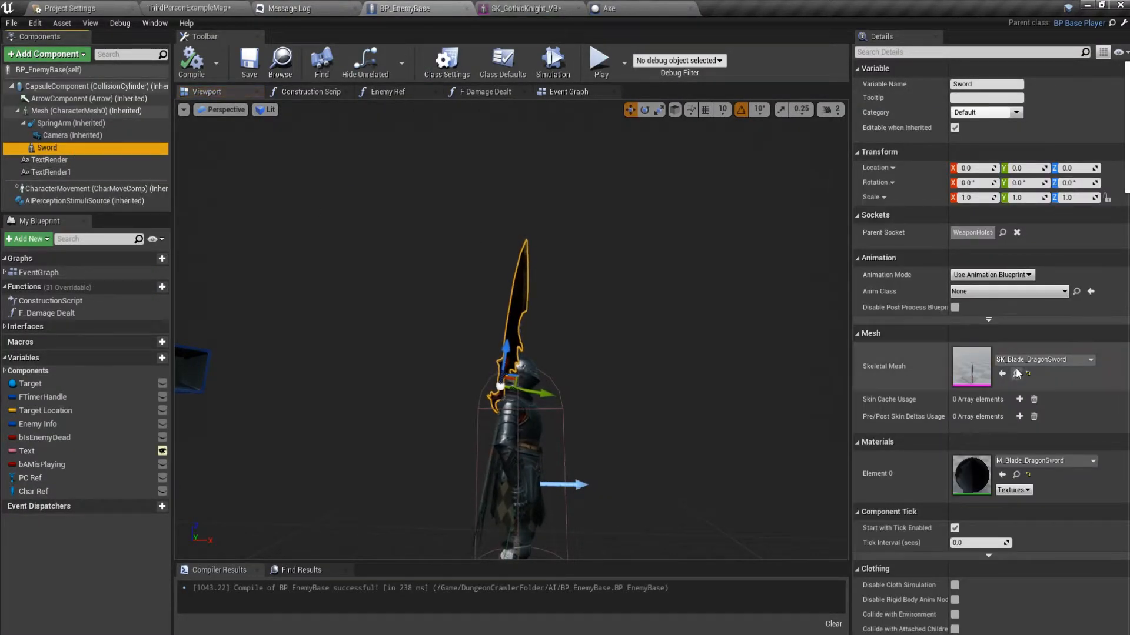
pyautogui.click(523, 8)
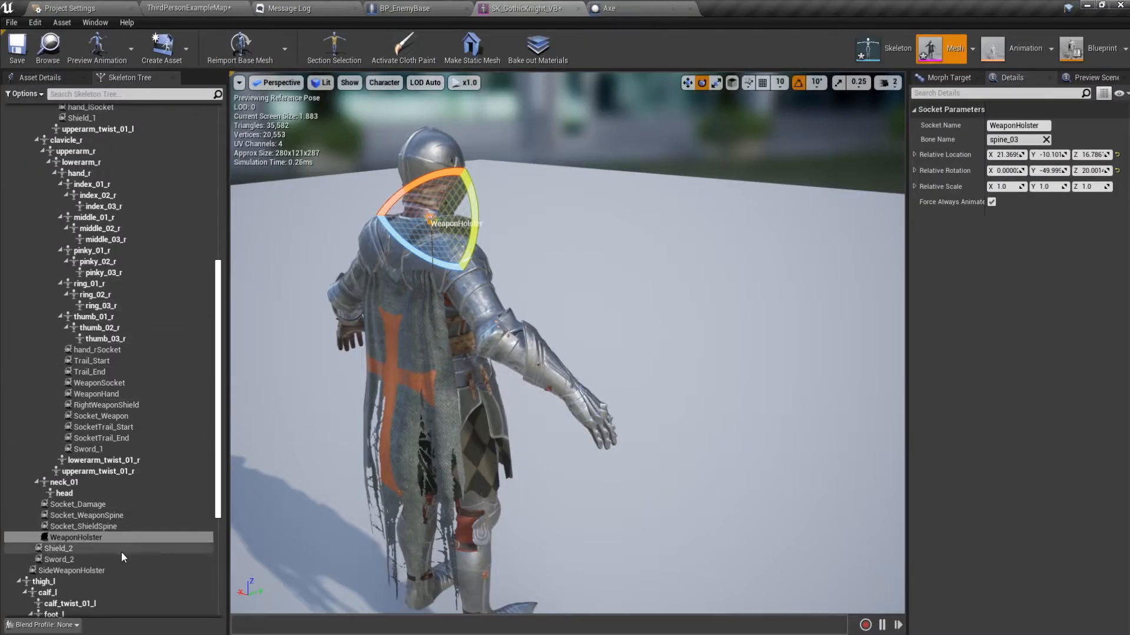
pyautogui.rightClick(96, 536)
pyautogui.moveTo(147, 514)
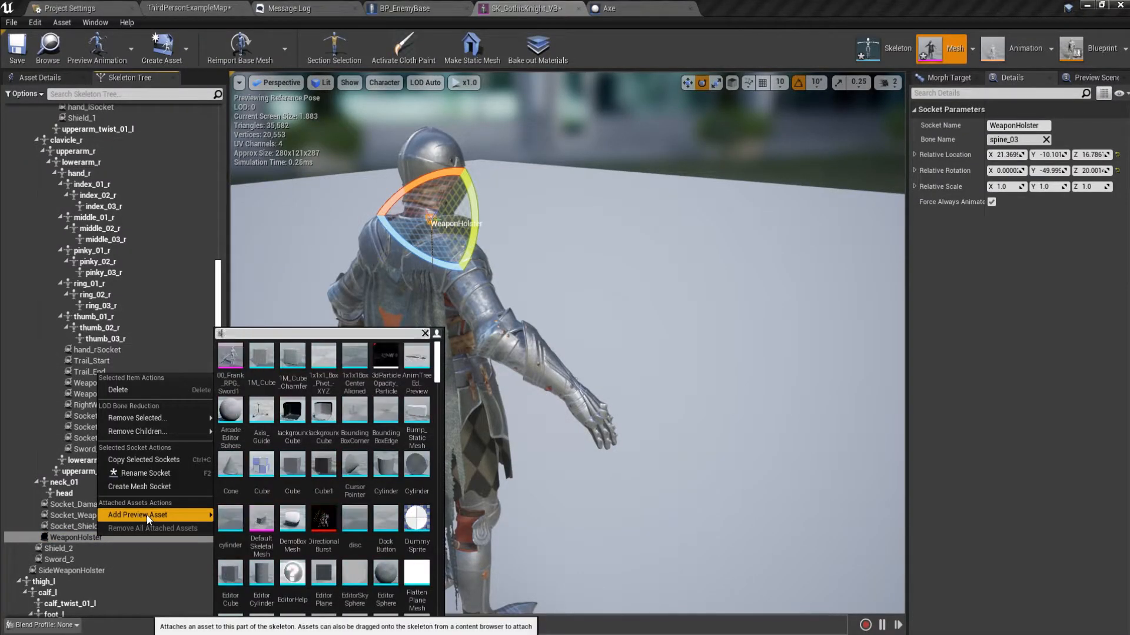
pyautogui.write('dragon')
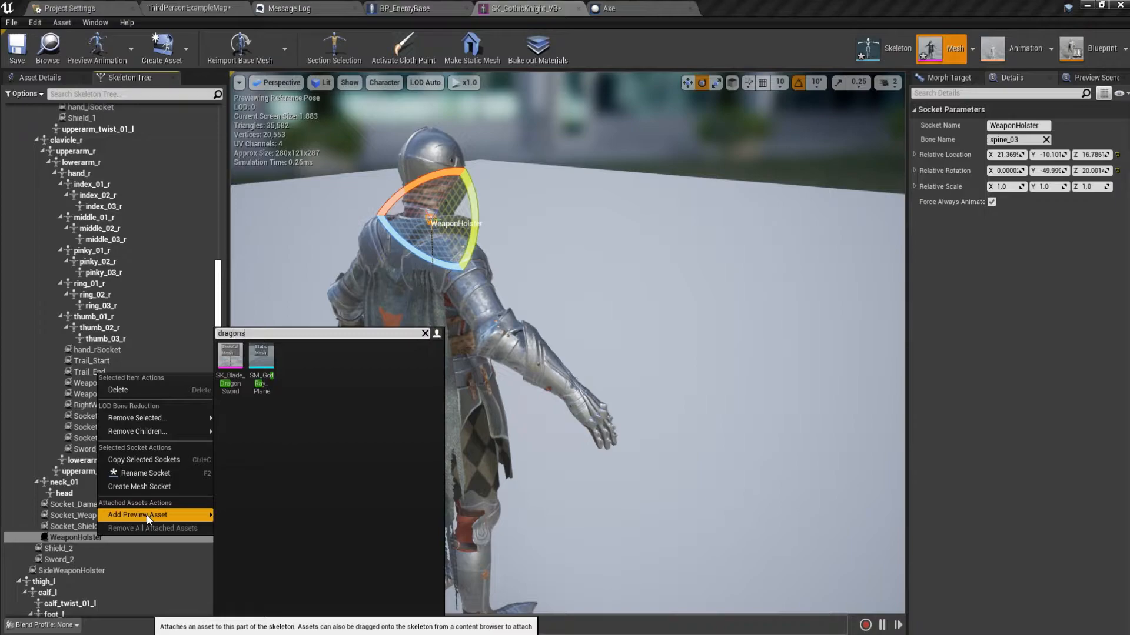
pyautogui.write('s')
pyautogui.click(230, 356)
# Rotate the WeaponHolster socket to about 180, 40, -160 degrees so the sword hangs blade-down across the knight's back
pyautogui.moveTo(531, 370); pyautogui.dragTo(556, 370, button='right')
pyautogui.moveTo(522, 357); pyautogui.dragTo(500, 450)
pyautogui.moveTo(507, 444); pyautogui.dragTo(430, 452, button='right')
pyautogui.press('d')
pyautogui.press('w')
pyautogui.moveTo(629, 379); pyautogui.dragTo(612, 374, button='right')
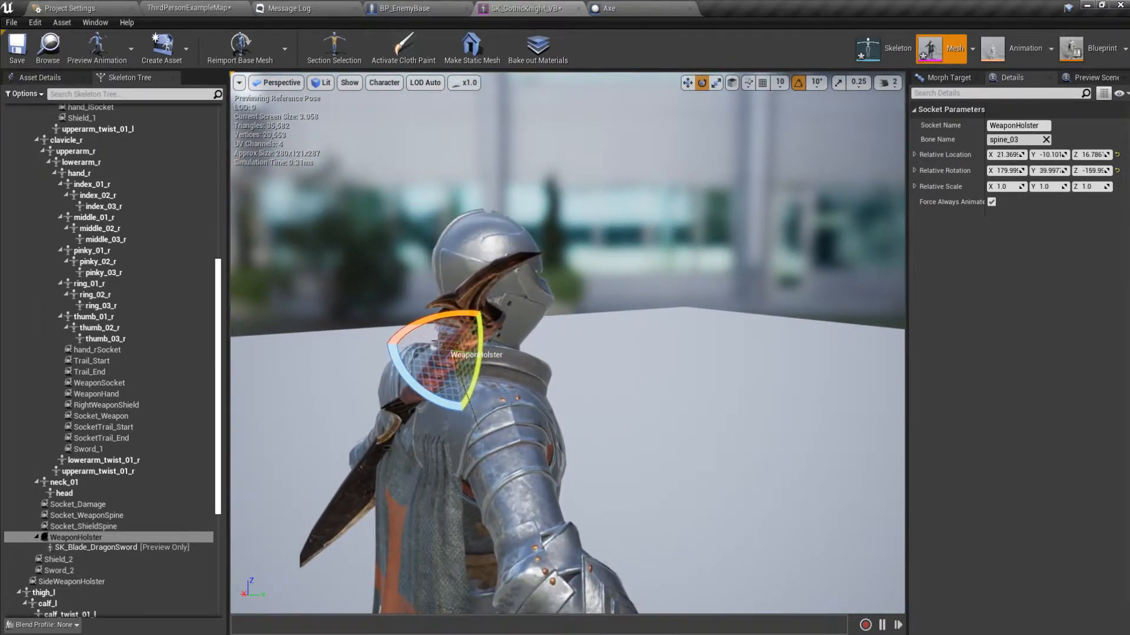
# Rotate the WeaponHolster socket to about -140, 0, -70 degrees and move it to about 26, -8.4, 22.7
pyautogui.moveTo(423, 383); pyautogui.dragTo(387, 344)
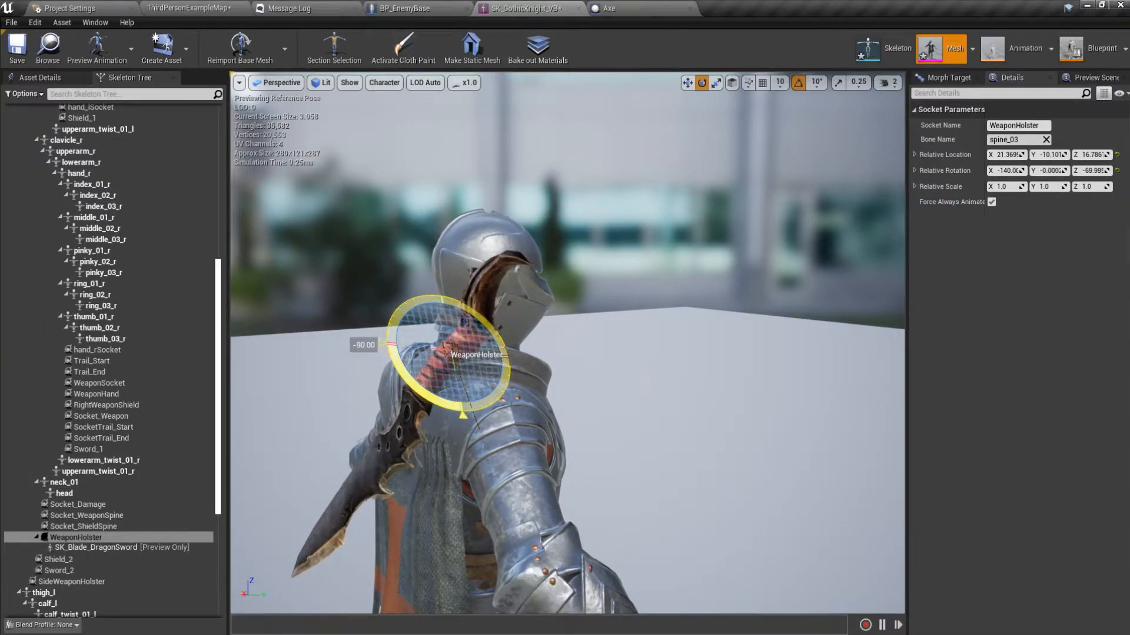
pyautogui.moveTo(443, 405); pyautogui.dragTo(582, 408, button='right')
pyautogui.press('w')
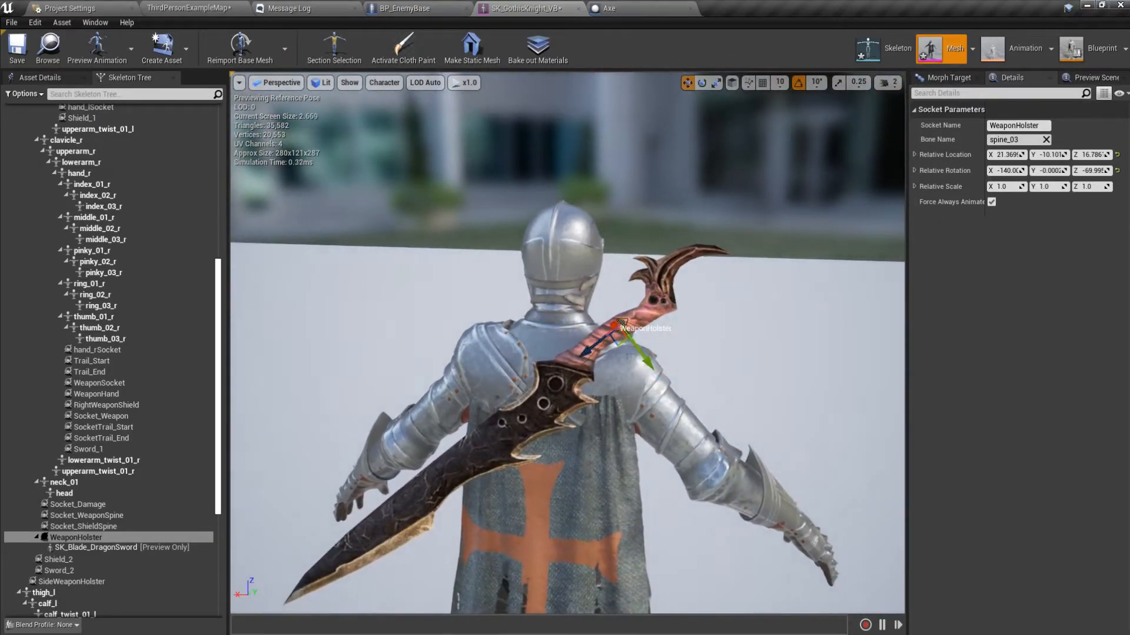
pyautogui.moveTo(592, 352); pyautogui.dragTo(621, 333)
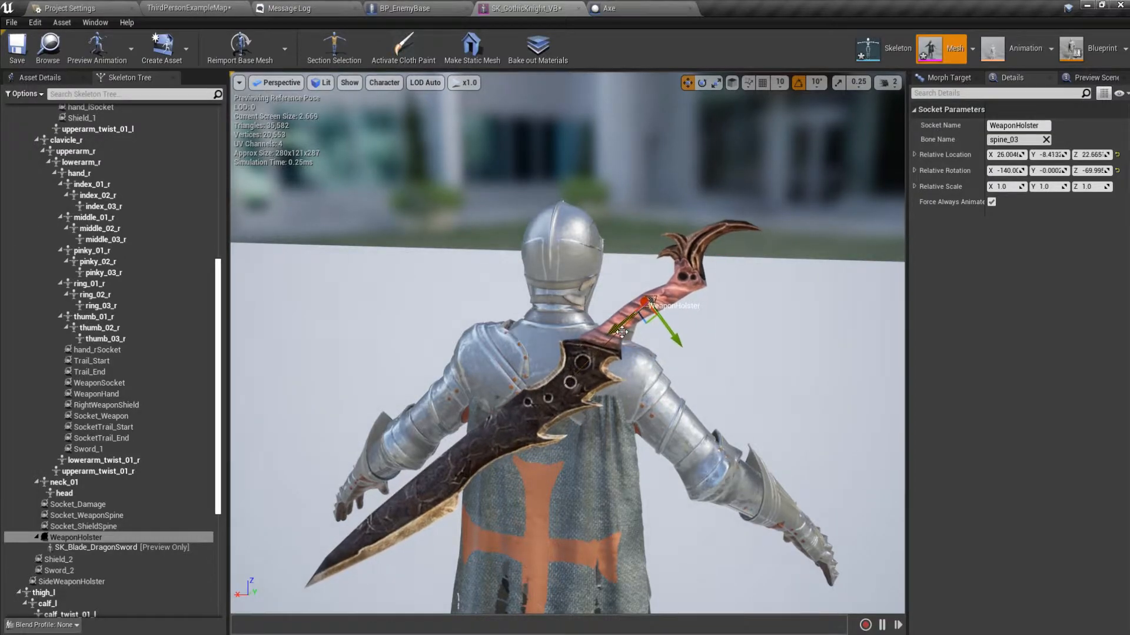
# Adjust the WeaponHolster socket to about -120, 0, -70 degrees at location 27.15, -8, 20.5, and save the skeletal mesh
pyautogui.moveTo(693, 312); pyautogui.dragTo(699, 329)
pyautogui.moveTo(681, 307); pyautogui.dragTo(671, 309, button='right')
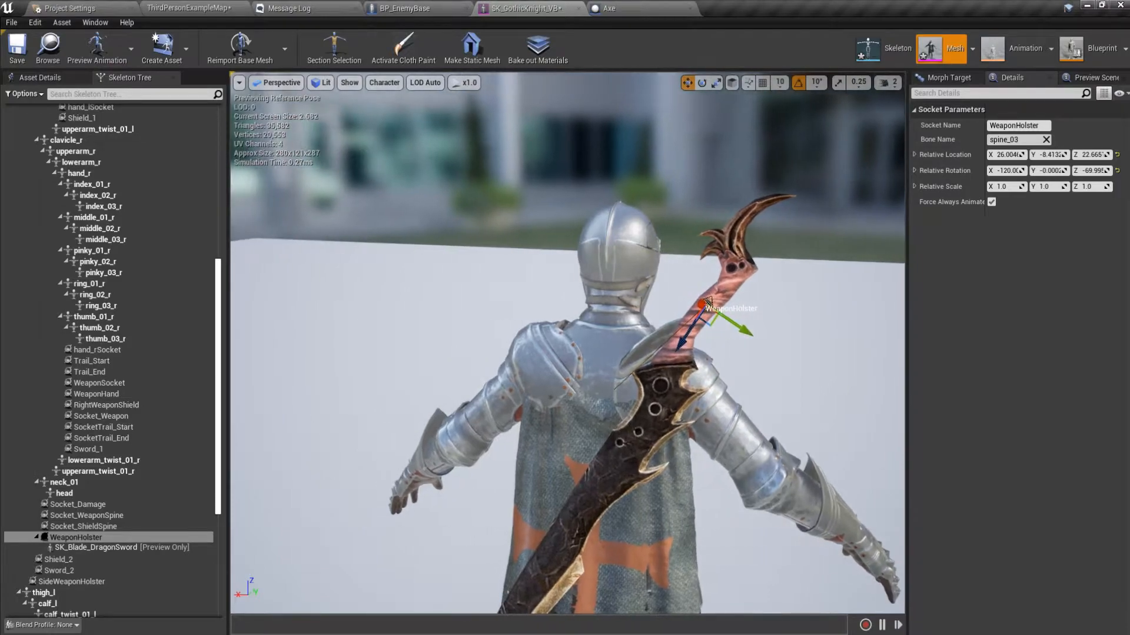
pyautogui.moveTo(732, 327); pyautogui.dragTo(725, 312)
pyautogui.moveTo(726, 313); pyautogui.dragTo(601, 307, button='right')
pyautogui.moveTo(722, 379)
pyautogui.mouseDown(button='right')
pyautogui.moveTo(665, 374)
pyautogui.moveTo(721, 378)
pyautogui.mouseUp(button='right')
pyautogui.click(17, 47)
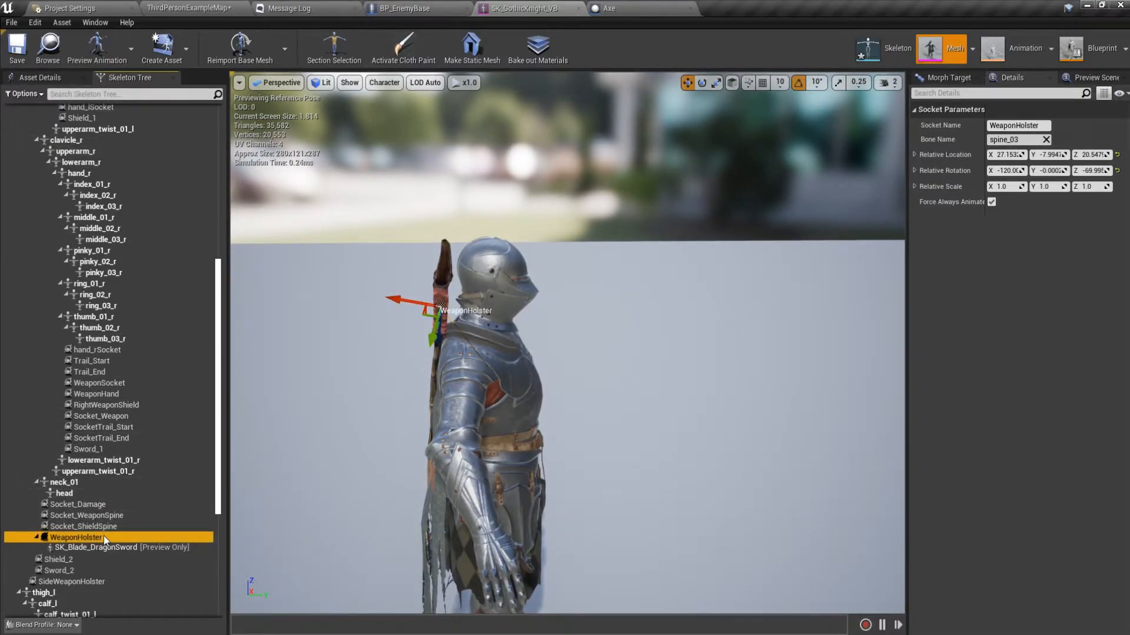
# Filter the skeleton tree by "wea" and add SK_Blade_DragonSword as a preview asset on the WeaponSocket socket
pyautogui.click(117, 418)
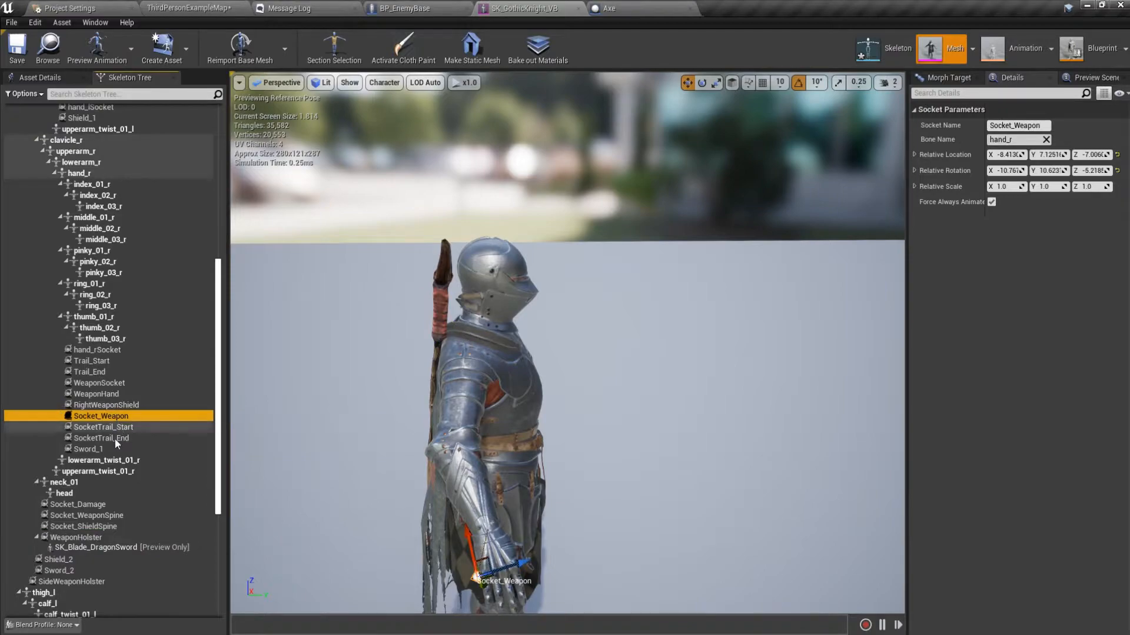
pyautogui.scroll(-2, 100, 553)
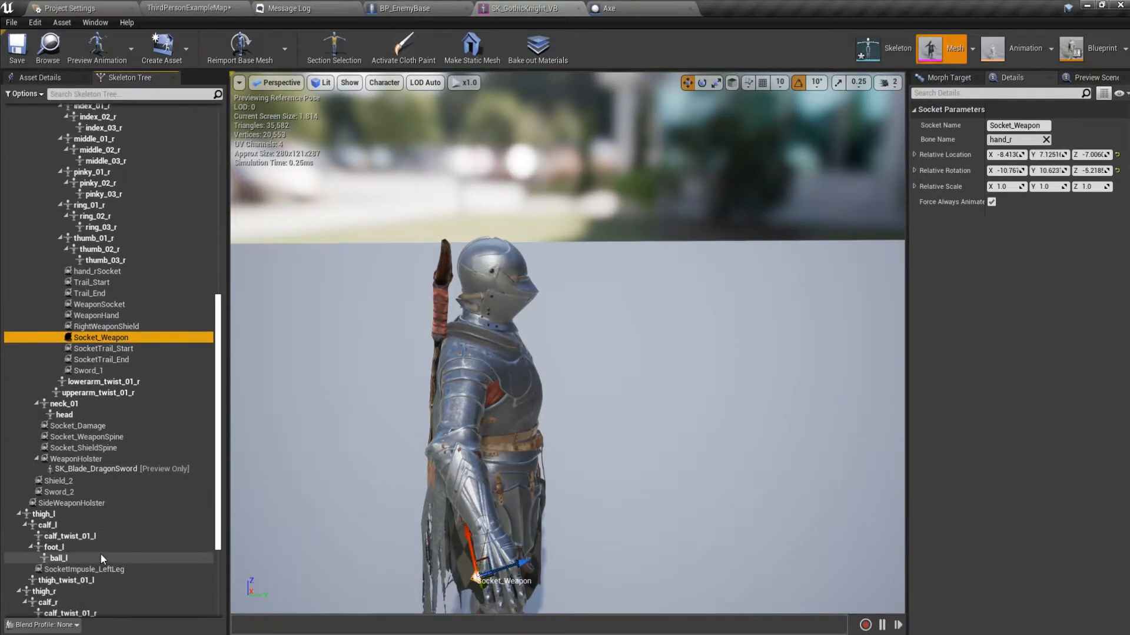
pyautogui.click(129, 94)
pyautogui.write('wea')
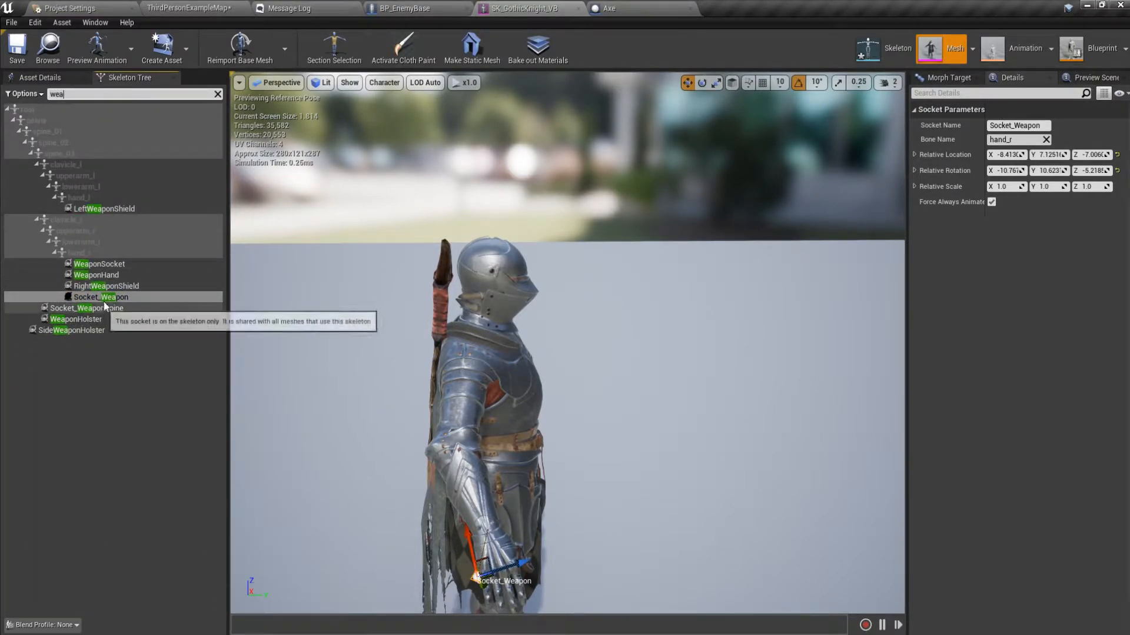
pyautogui.click(121, 264)
pyautogui.rightClick(121, 263)
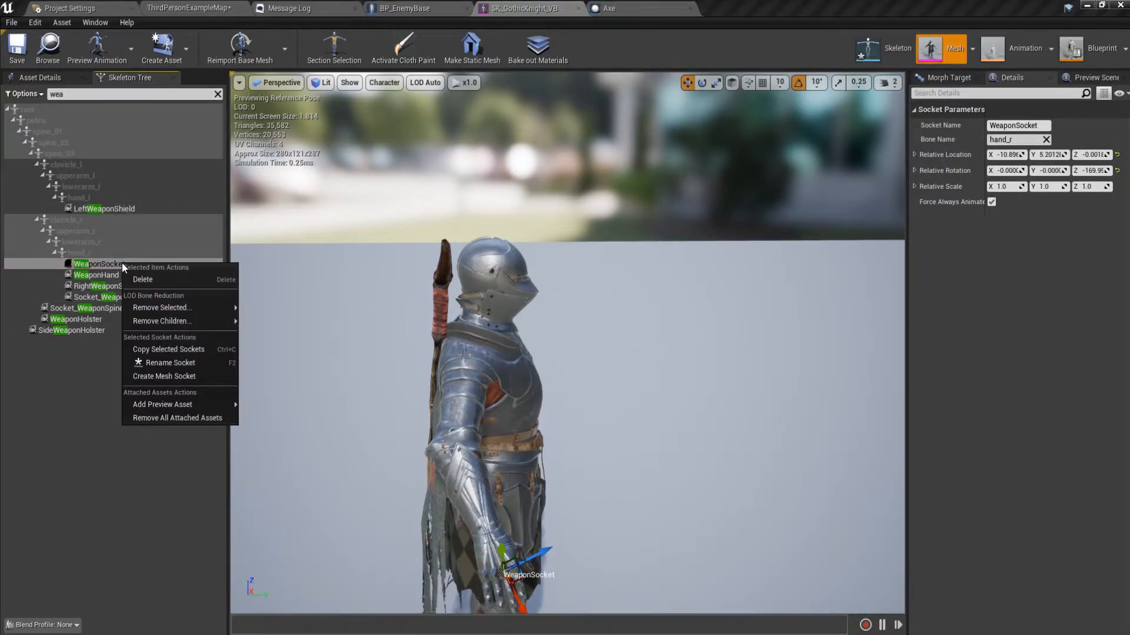
pyautogui.moveTo(144, 312)
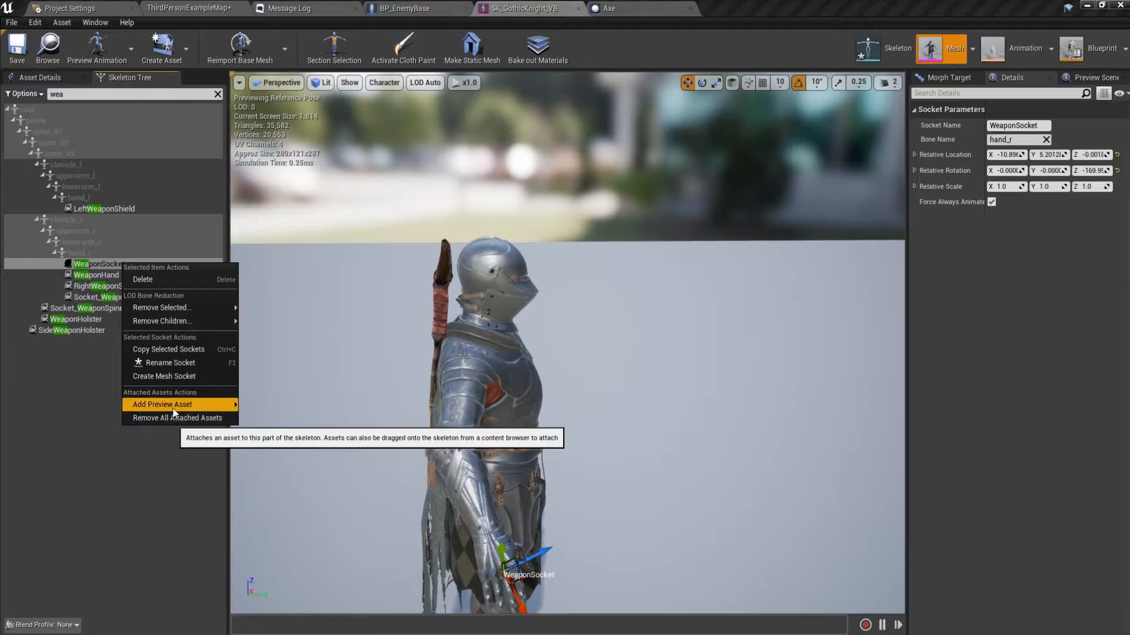
pyautogui.moveTo(171, 404)
pyautogui.write('dragons')
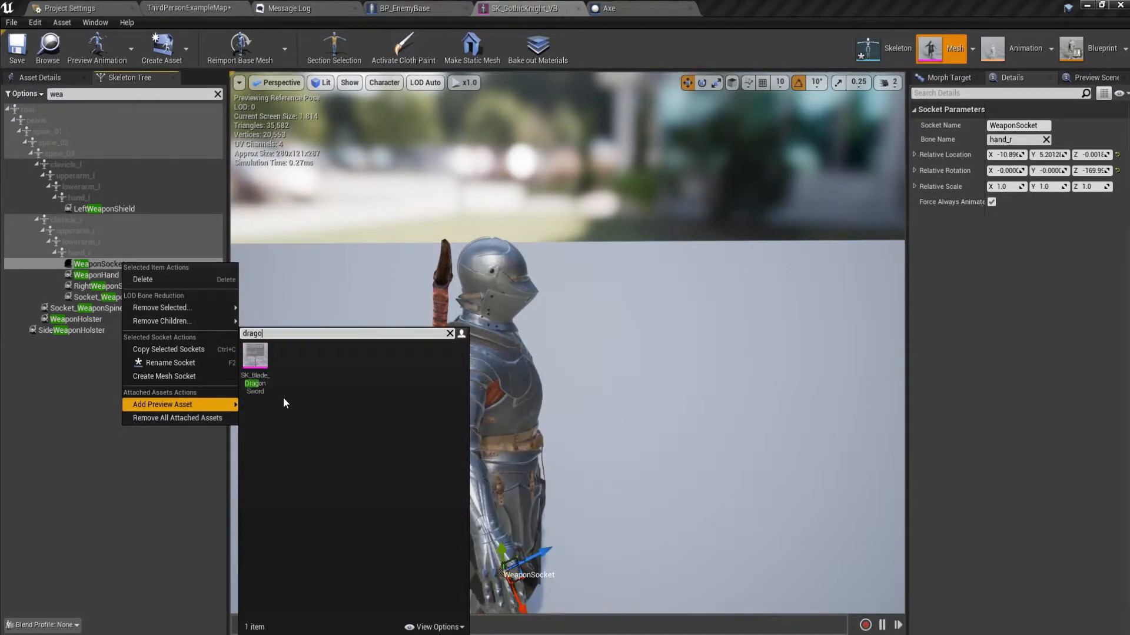
pyautogui.click(257, 373)
# Check how the dragon sword sits in the knight's right hand and save the skeletal mesh
pyautogui.moveTo(395, 445); pyautogui.dragTo(542, 459, button='right')
pyautogui.press('e')
pyautogui.moveTo(536, 419)
pyautogui.mouseDown(button='right')
pyautogui.moveTo(501, 421)
pyautogui.moveTo(551, 420)
pyautogui.moveTo(524, 425)
pyautogui.mouseUp(button='right')
pyautogui.click(22, 56)
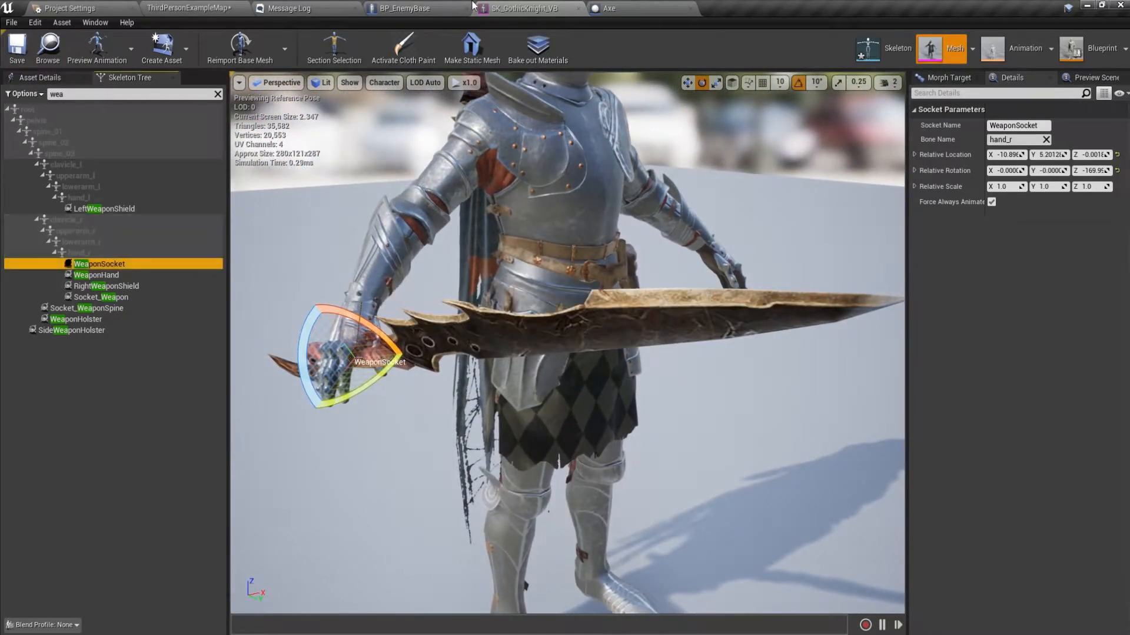
# In BP_EnemyBase, set the Sword component's parent socket to WeaponSocket and check the blade in the enemy's hand
pyautogui.click(629, 7)
pyautogui.click(400, 8)
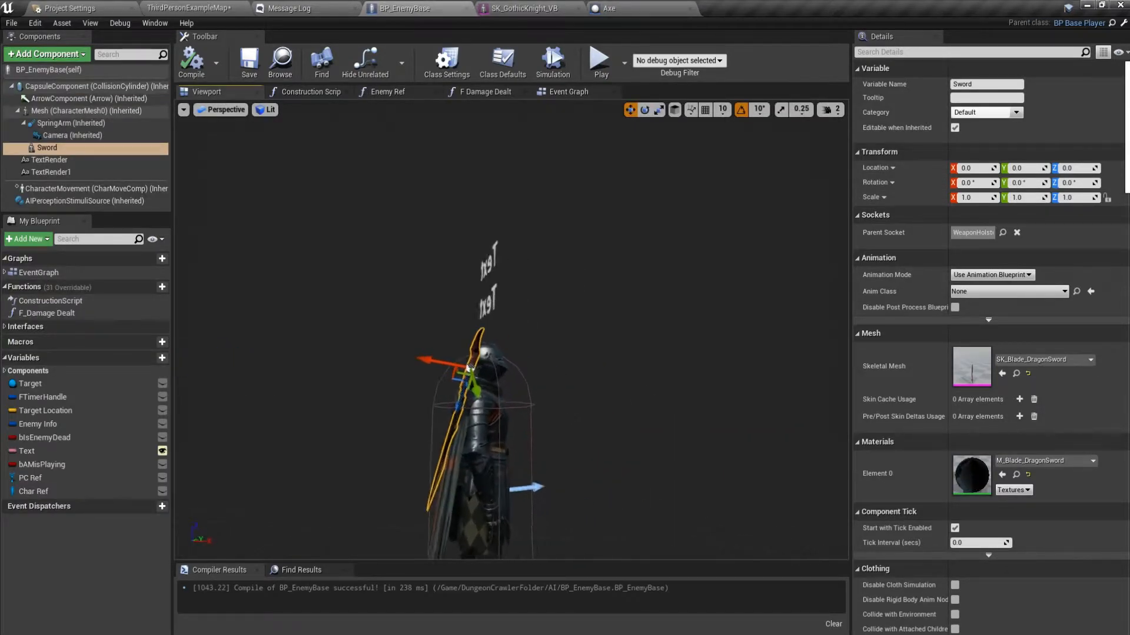
pyautogui.click(1001, 233)
pyautogui.write('wea')
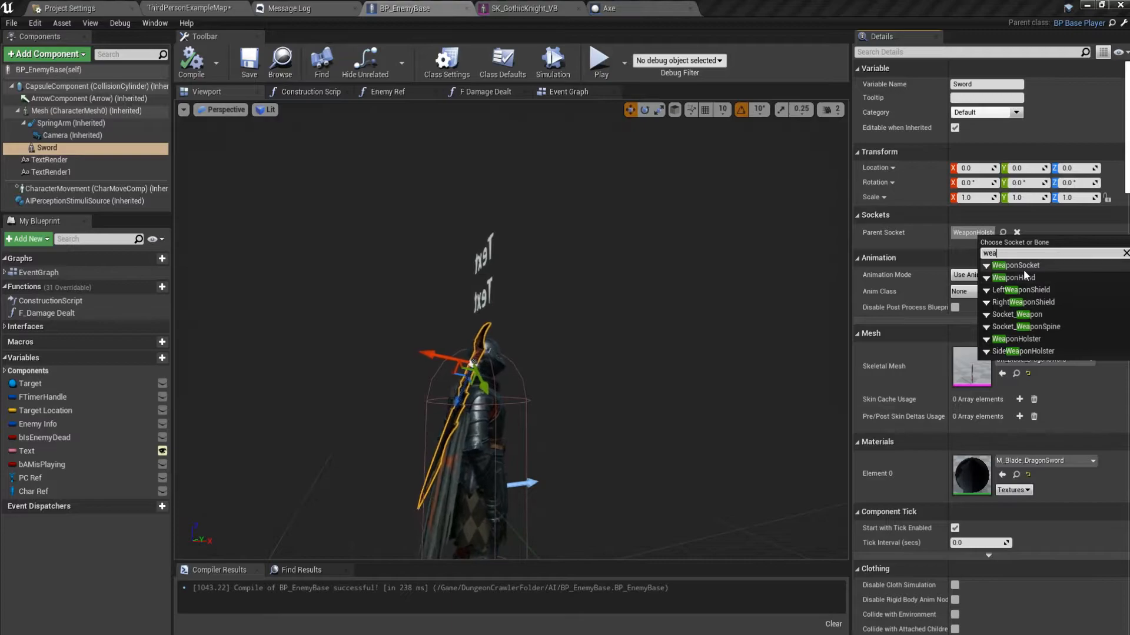
pyautogui.click(1024, 266)
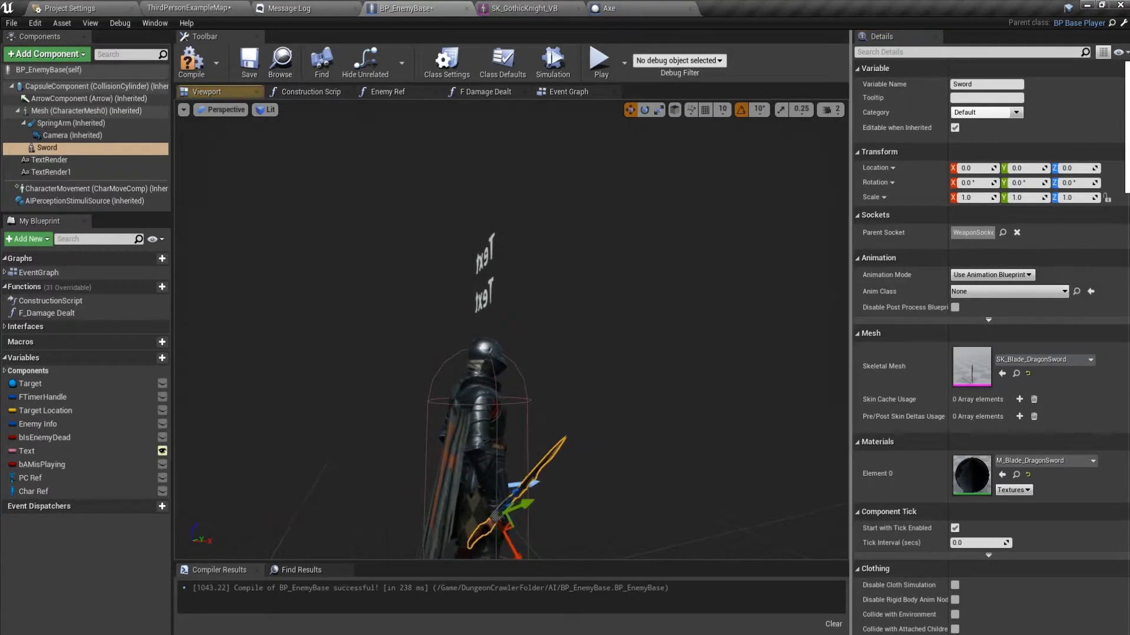
pyautogui.moveTo(734, 392)
pyautogui.mouseDown(button='right')
pyautogui.moveTo(685, 417)
pyautogui.moveTo(734, 392)
pyautogui.mouseUp(button='right')
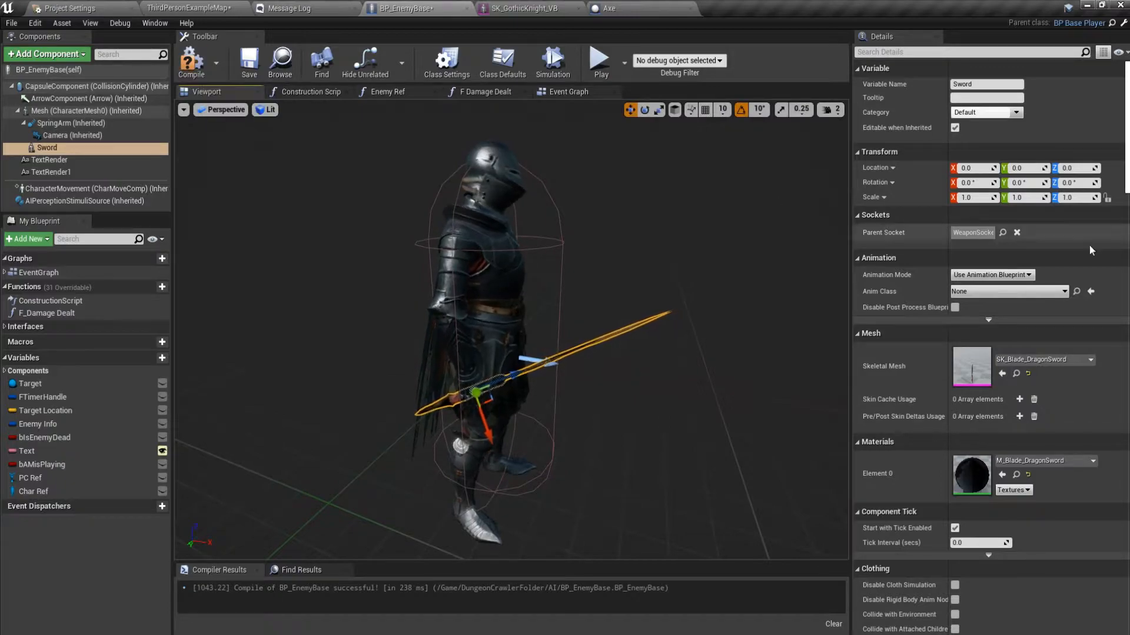
# Set the Sword component's parent socket back to WeaponHolster and compile BP_EnemyBase
pyautogui.click(1003, 233)
pyautogui.write('wea')
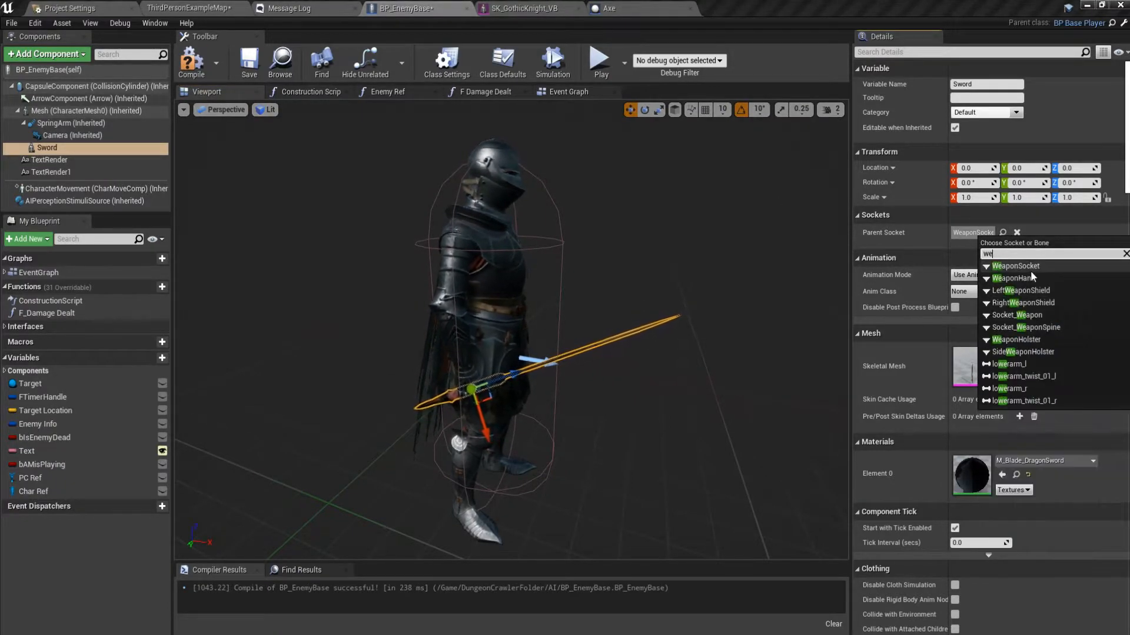
pyautogui.click(1044, 343)
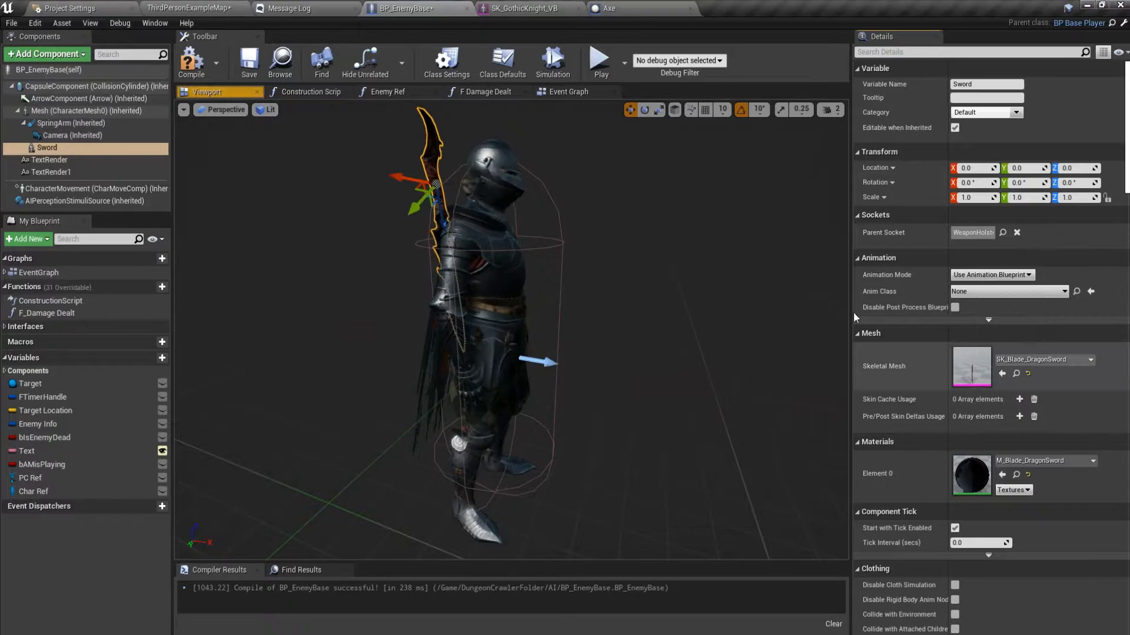
pyautogui.click(192, 62)
# Play ThirdPersonExampleMap, run toward the enemies to check their swords, and stop the session
pyautogui.click(189, 7)
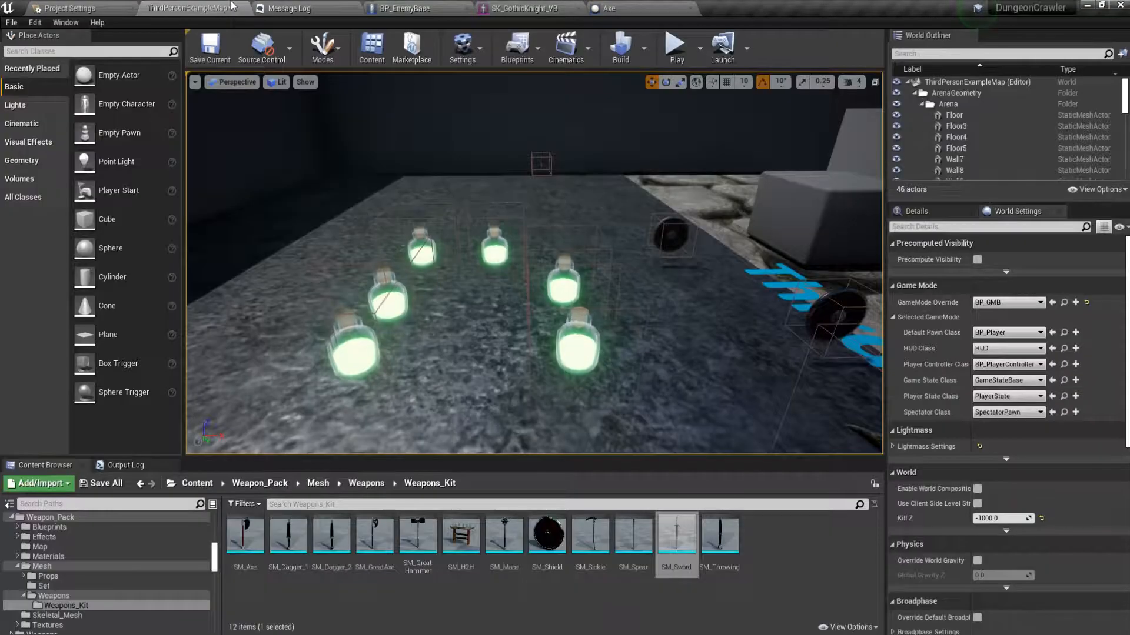
pyautogui.click(676, 45)
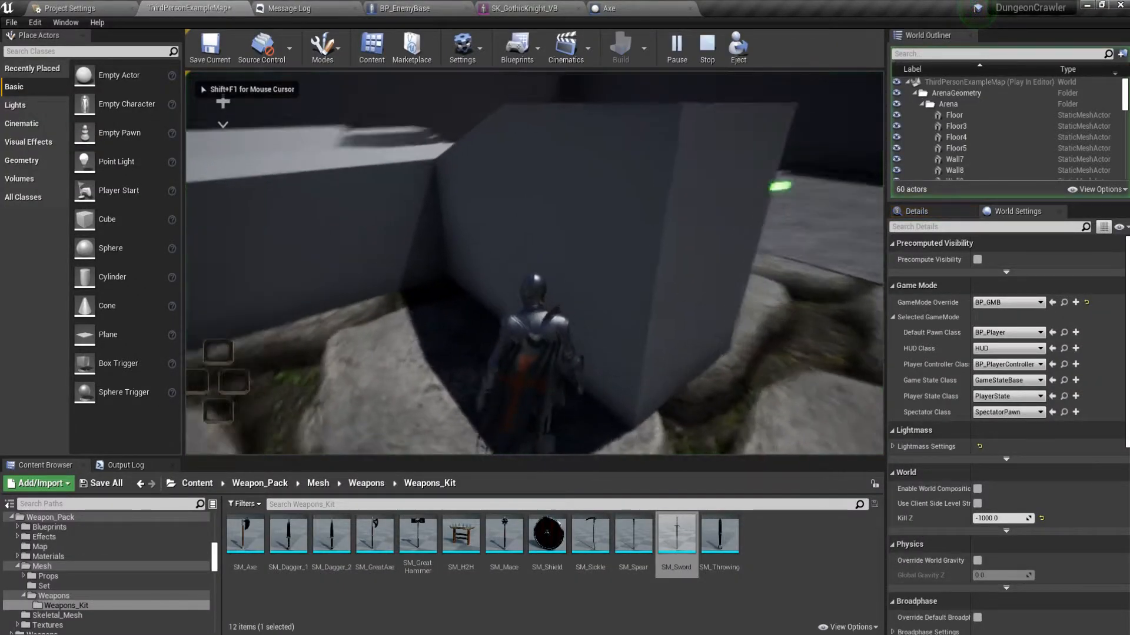
pyautogui.press('w')
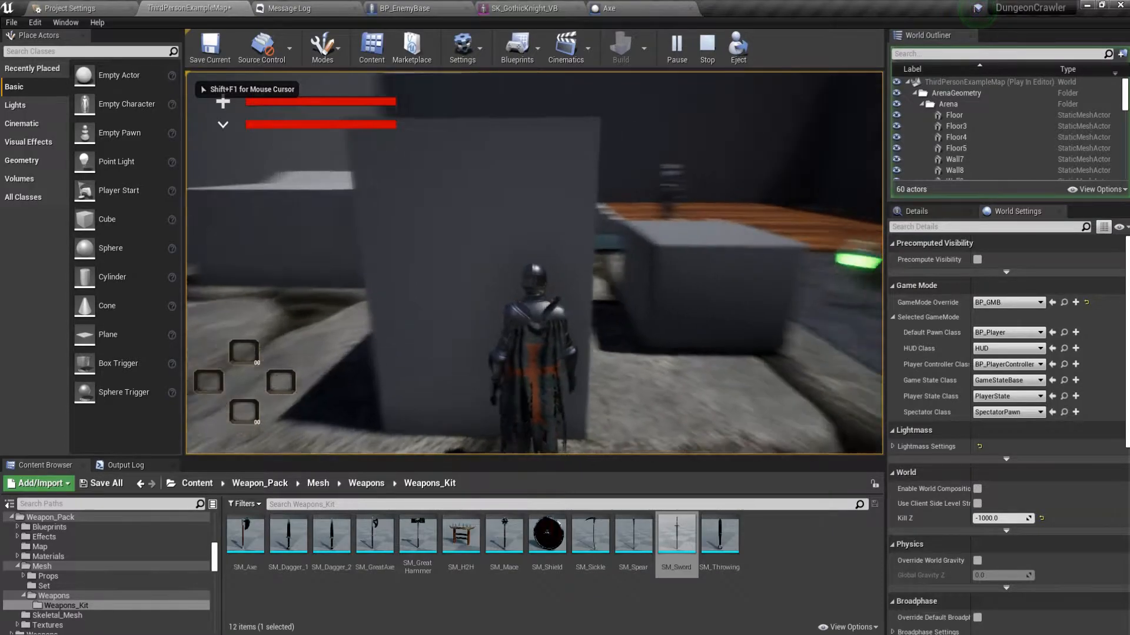
pyautogui.press('w')
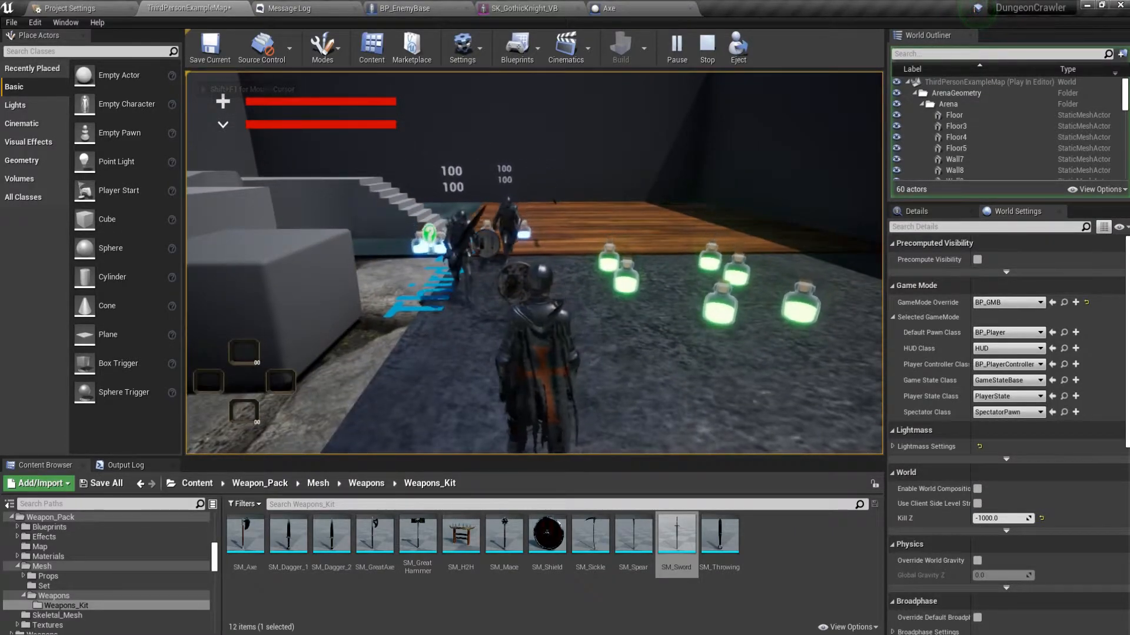
pyautogui.press('Escape')
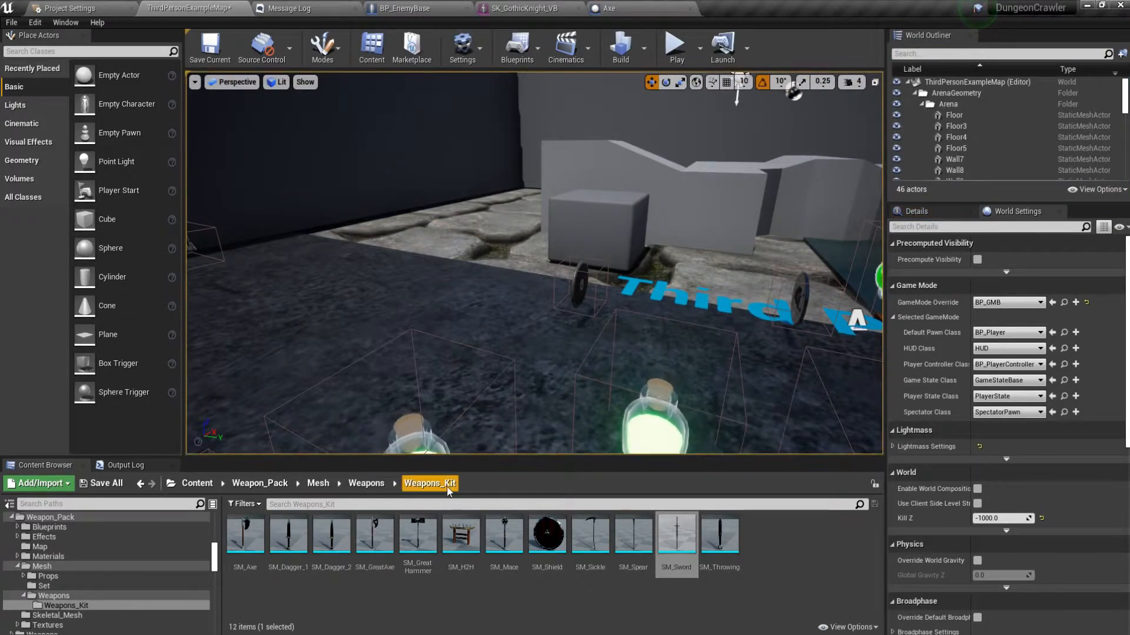
# Search the whole Content folder for "equip" assets
pyautogui.click(259, 483)
pyautogui.click(197, 483)
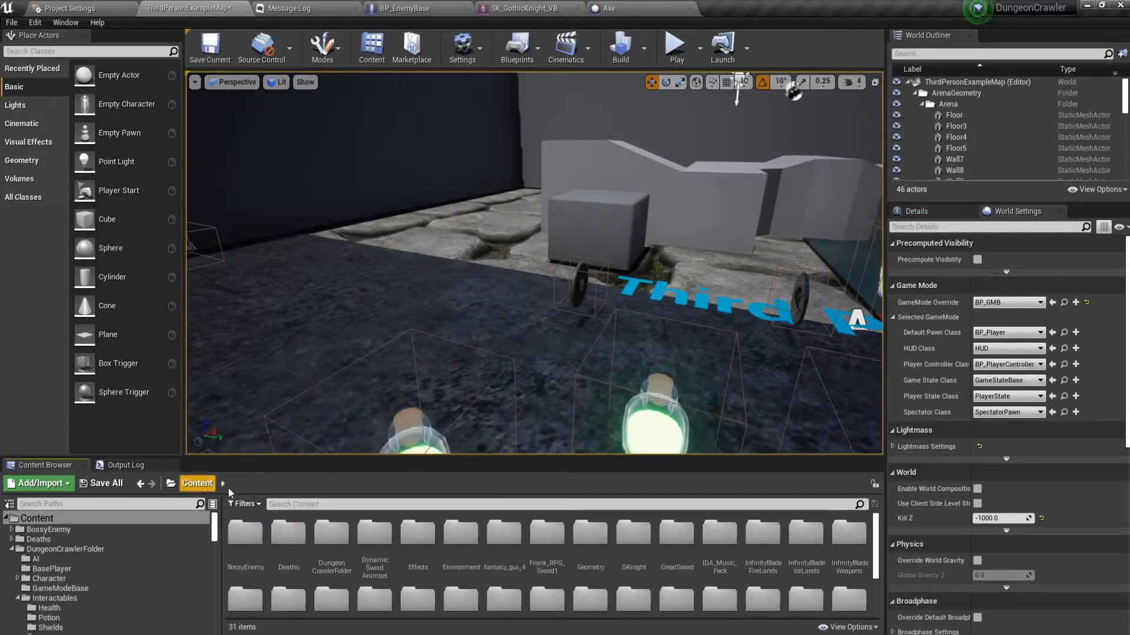
pyautogui.click(303, 503)
pyautogui.write('weap')
pyautogui.press('BackSpace')
pyautogui.press('BackSpace')
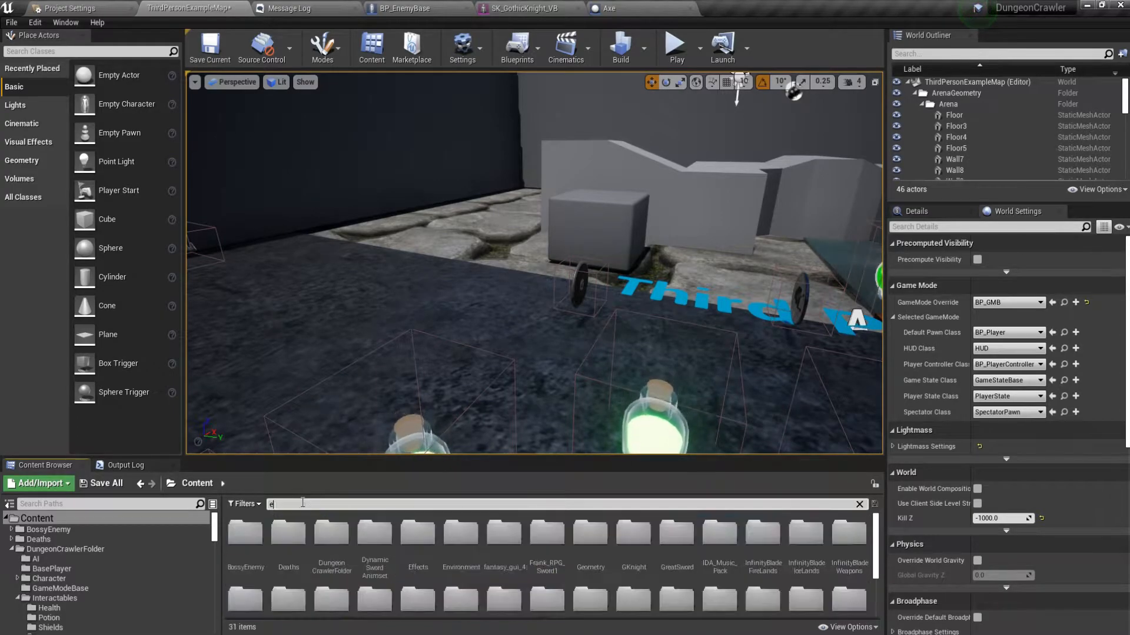
pyautogui.write('equip')
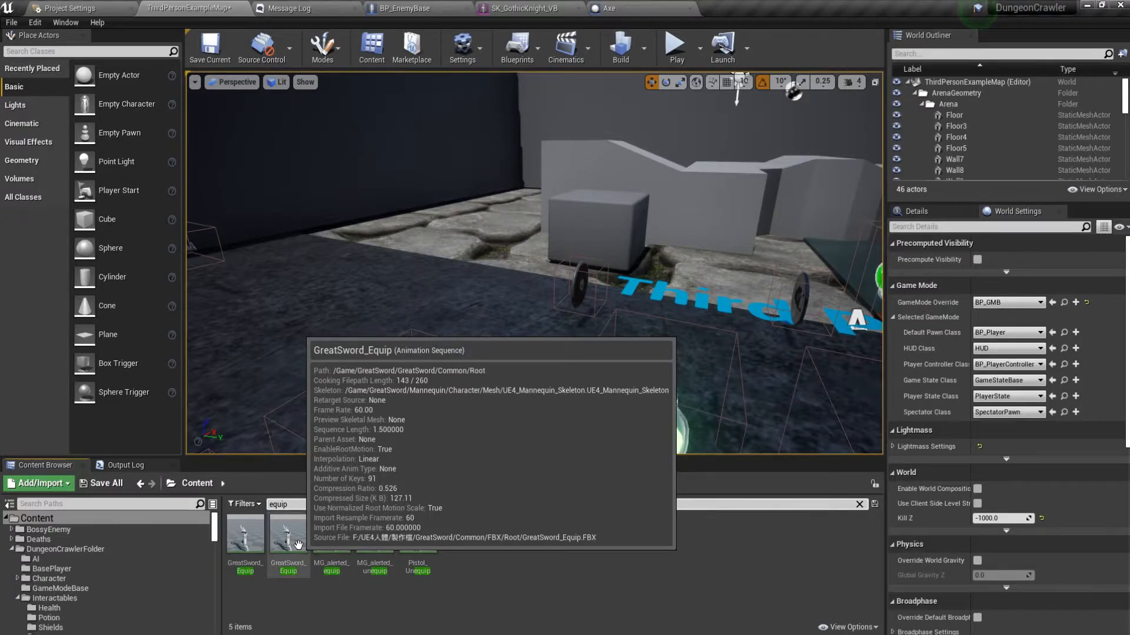
# Preview both GreatSword_Equip animations, close them, and clear the asset search
pyautogui.doubleClick(288, 536)
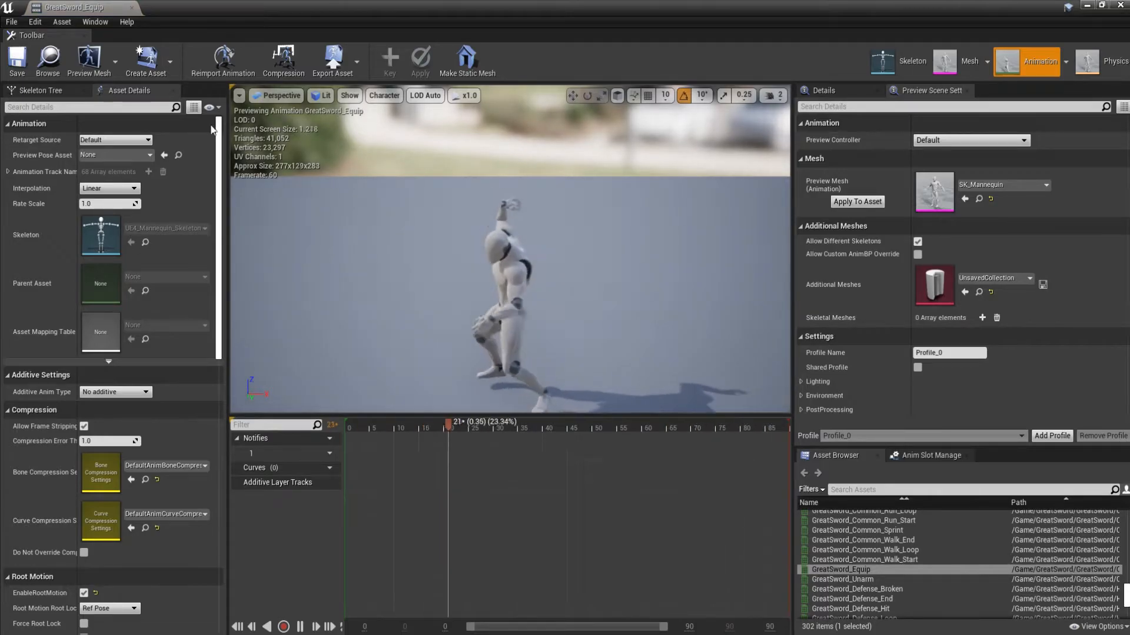
pyautogui.click(130, 7)
pyautogui.doubleClick(256, 546)
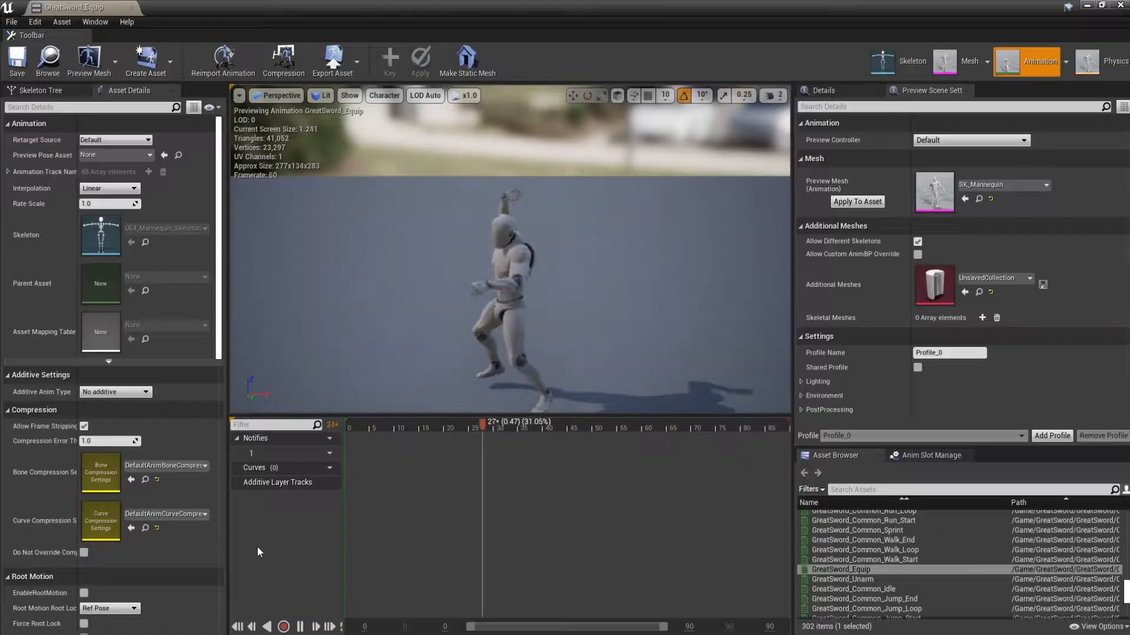
pyautogui.click(131, 7)
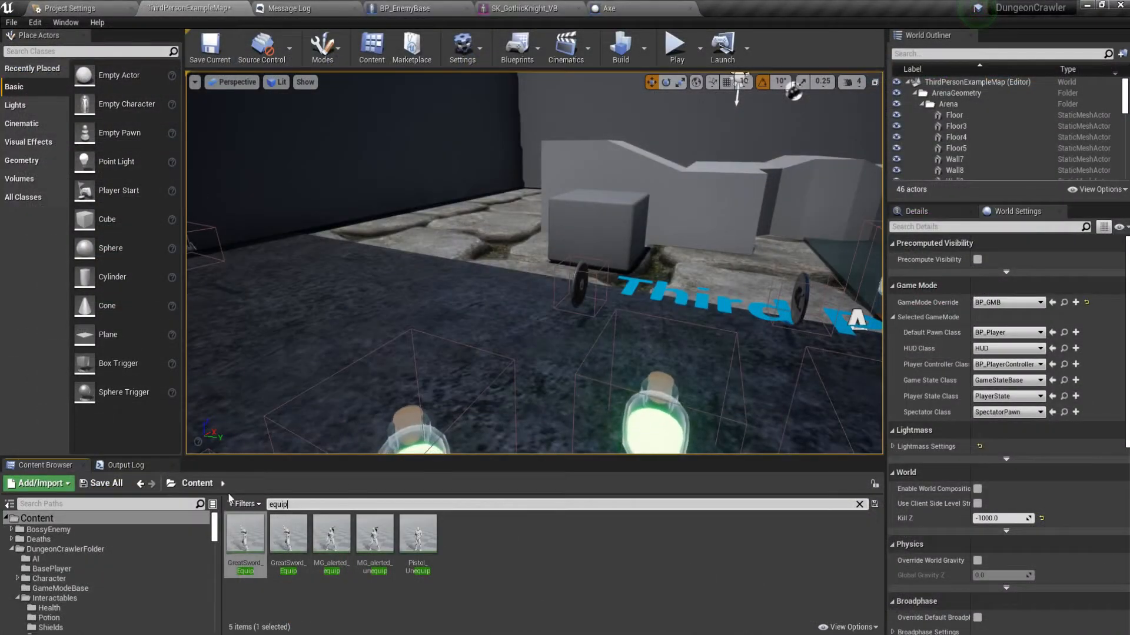
pyautogui.click(859, 504)
# Play the level again, run up to the enemies to watch how they fight with the sword, and stop the session
pyautogui.moveTo(538, 386); pyautogui.dragTo(537, 386, button='right')
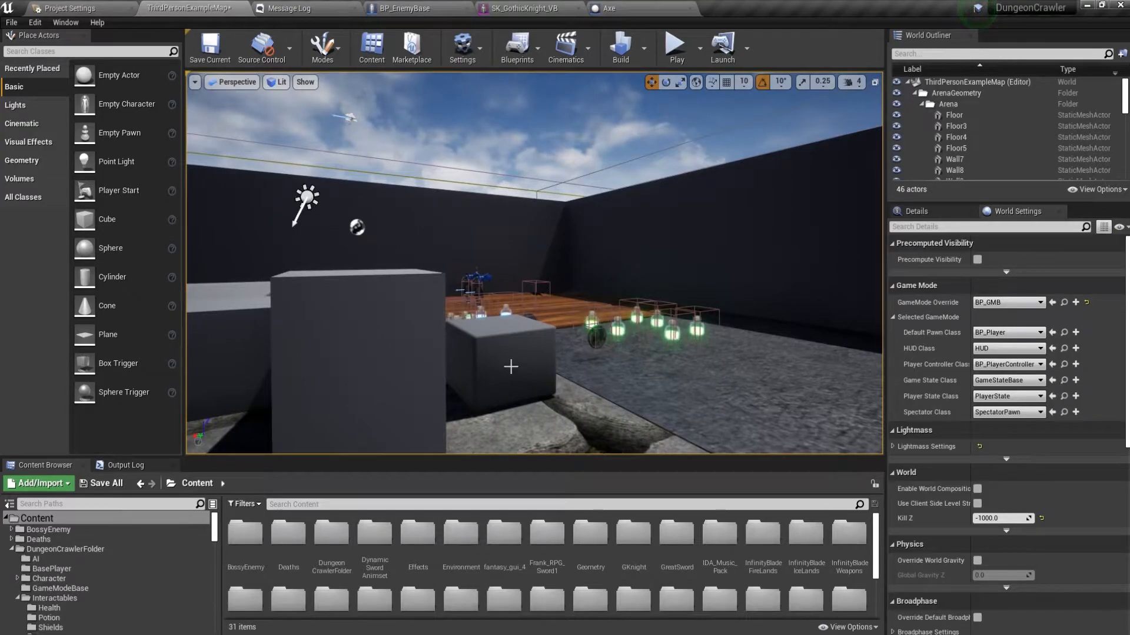
pyautogui.click(606, 353)
pyautogui.moveTo(786, 170); pyautogui.dragTo(786, 170, button='right')
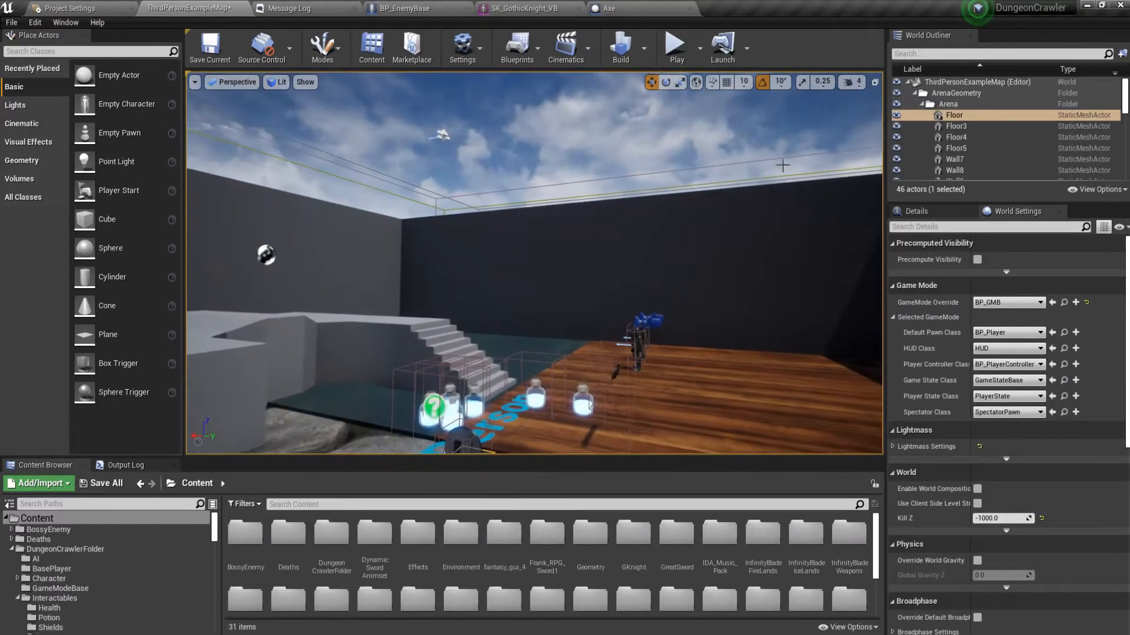
pyautogui.click(676, 47)
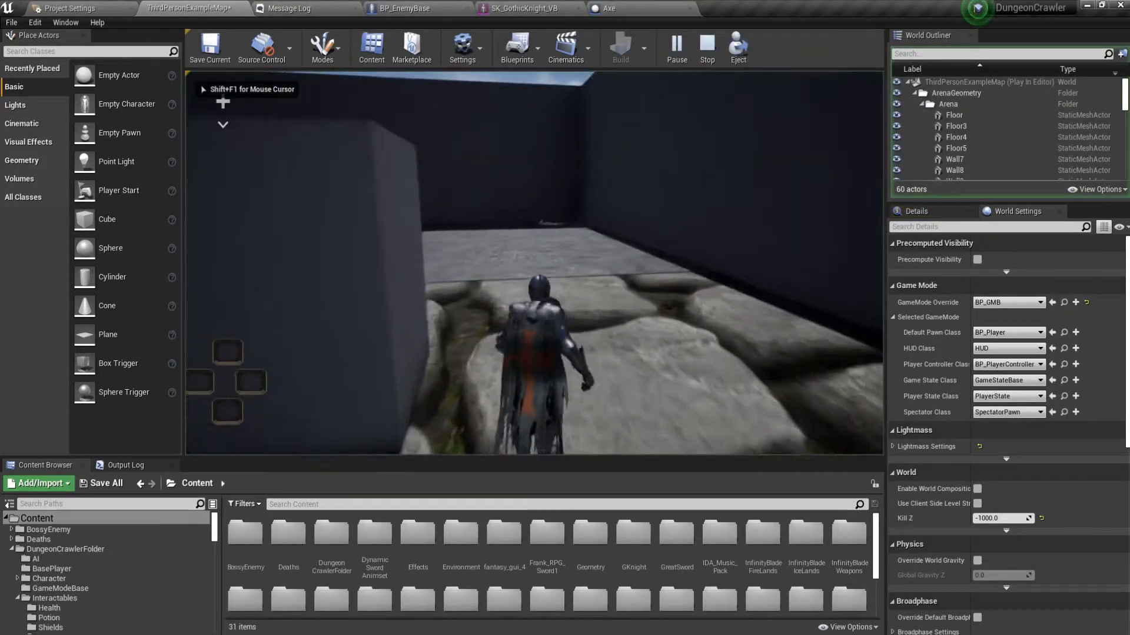
pyautogui.press('w')
pyautogui.press('w')
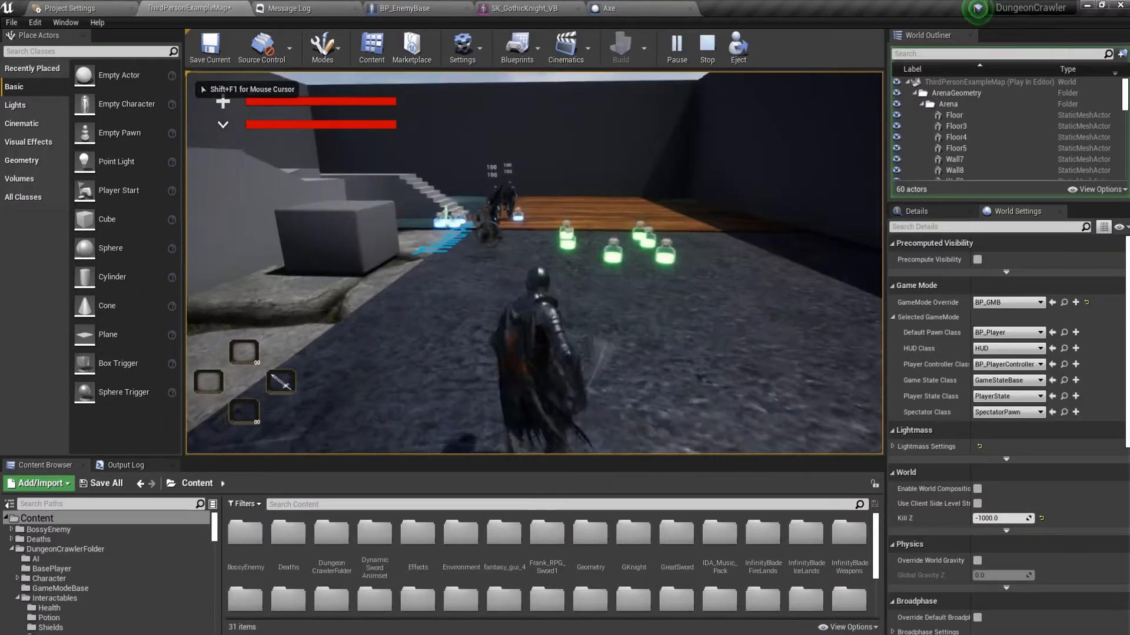
pyautogui.press('w')
pyautogui.press('w')
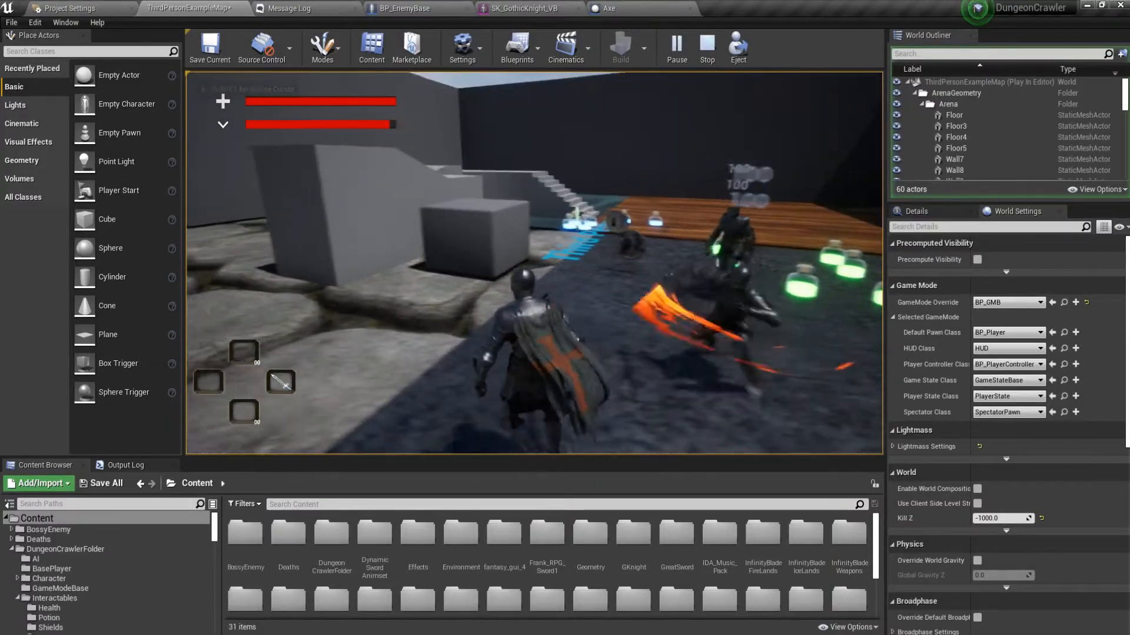
pyautogui.press('Escape')
# Delete the farther of the two enemies on the wooden platform, leaving a single enemy in the level
pyautogui.moveTo(478, 230); pyautogui.dragTo(475, 231, button='right')
pyautogui.press('w')
pyautogui.click(525, 242)
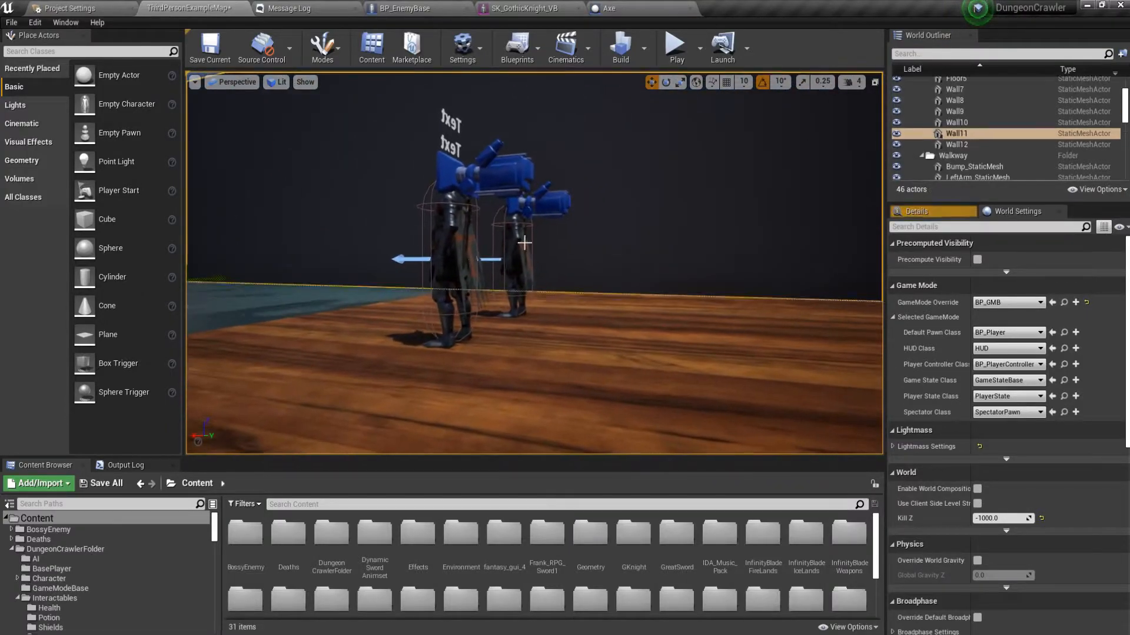
pyautogui.click(517, 246)
pyautogui.press('Delete')
pyautogui.moveTo(542, 333); pyautogui.dragTo(554, 220, button='right')
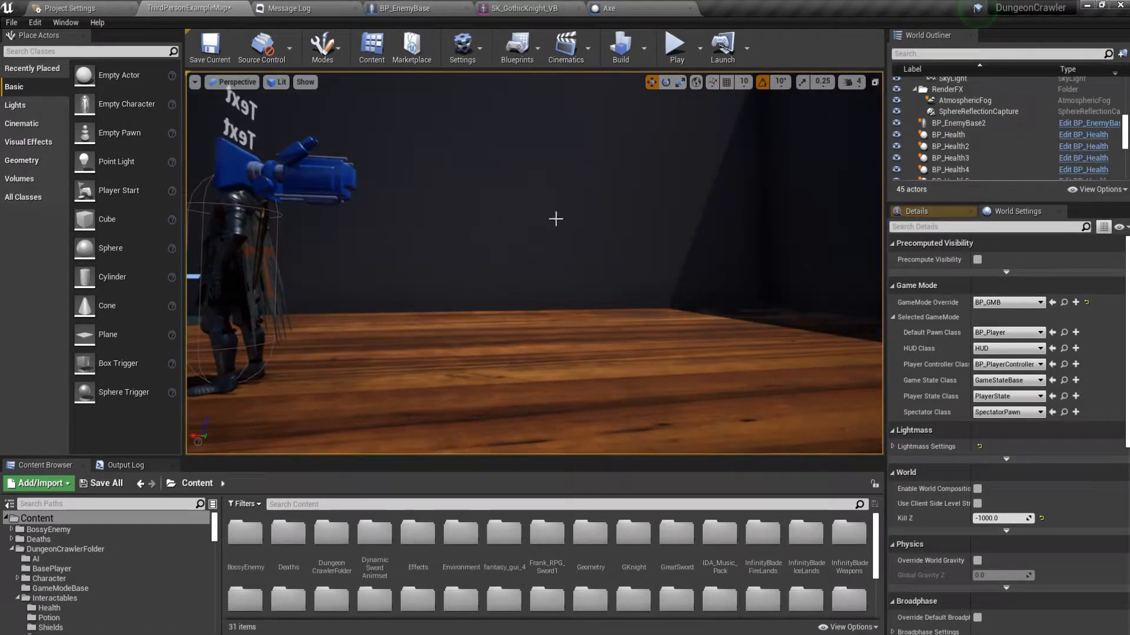
# Play the level, lead the remaining enemy around the blocks to watch its chase and sword behaviour, and stop the session
pyautogui.click(676, 54)
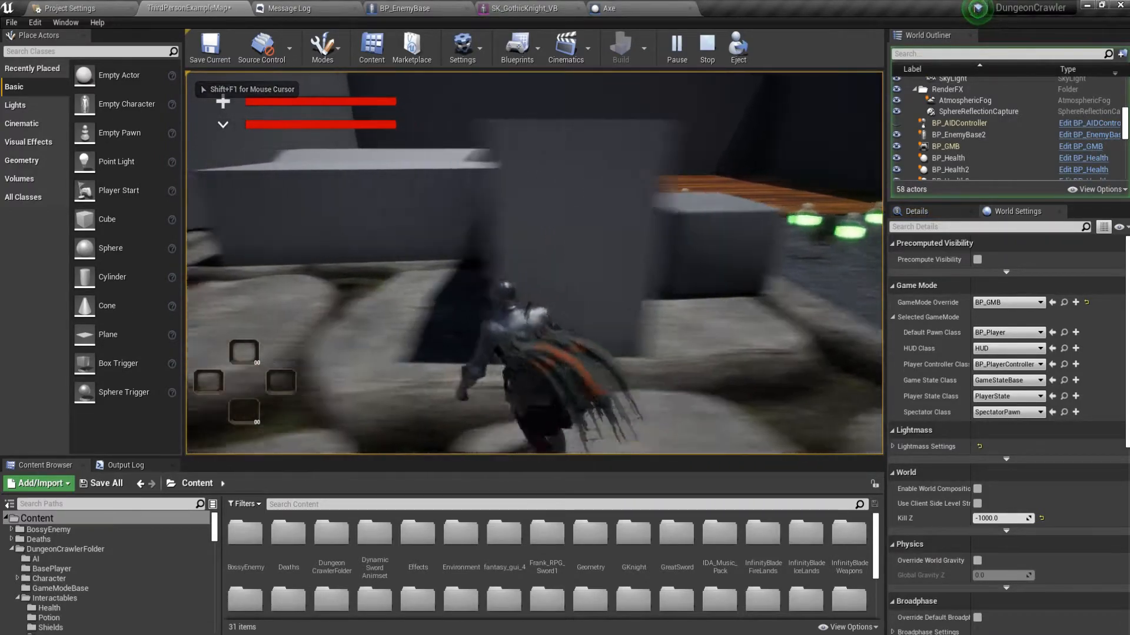
pyautogui.press('w')
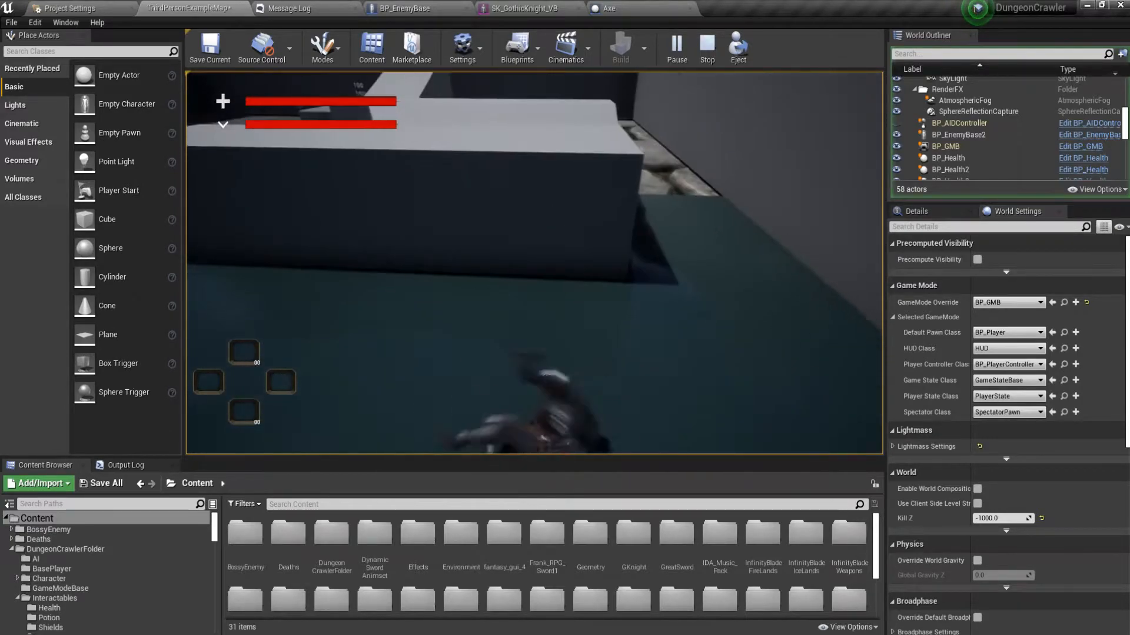
pyautogui.press('space')
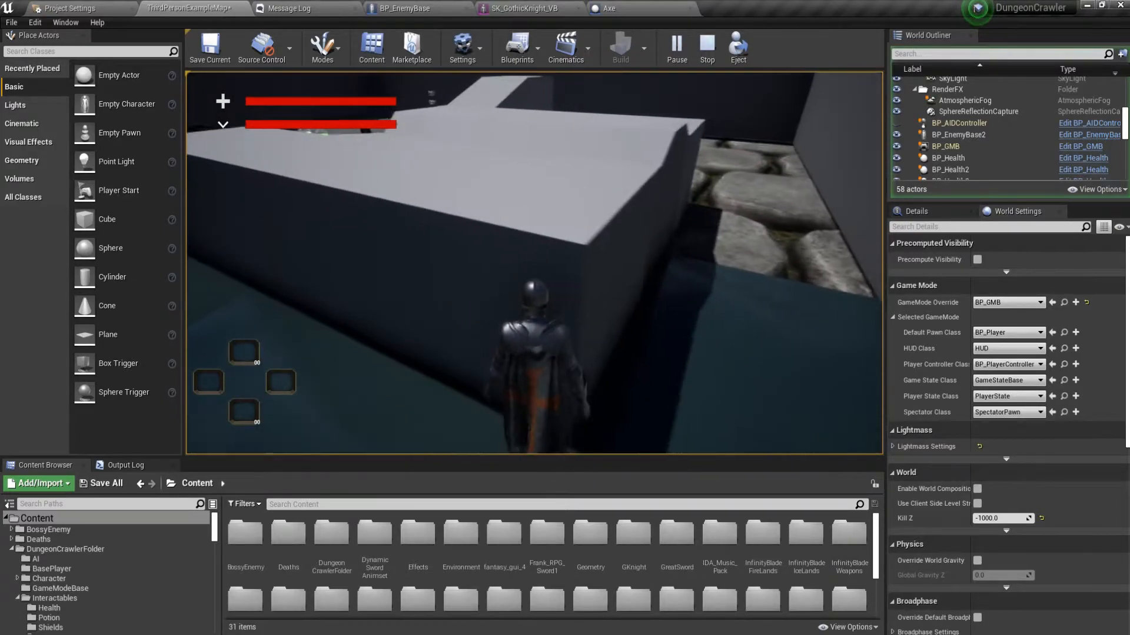
pyautogui.press('space')
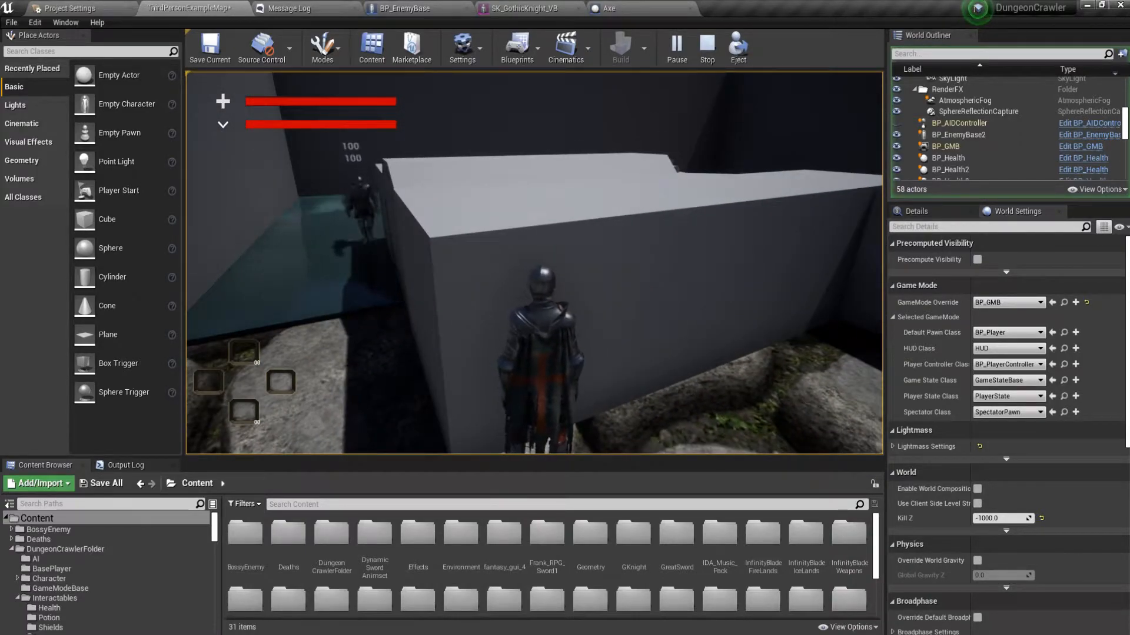
pyautogui.press('space')
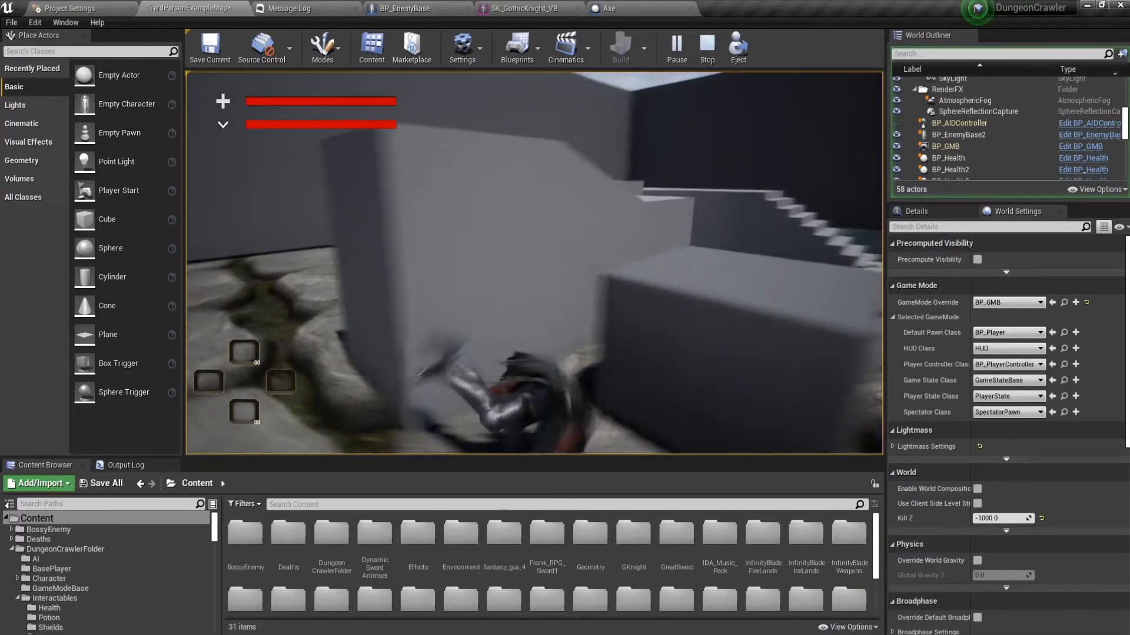
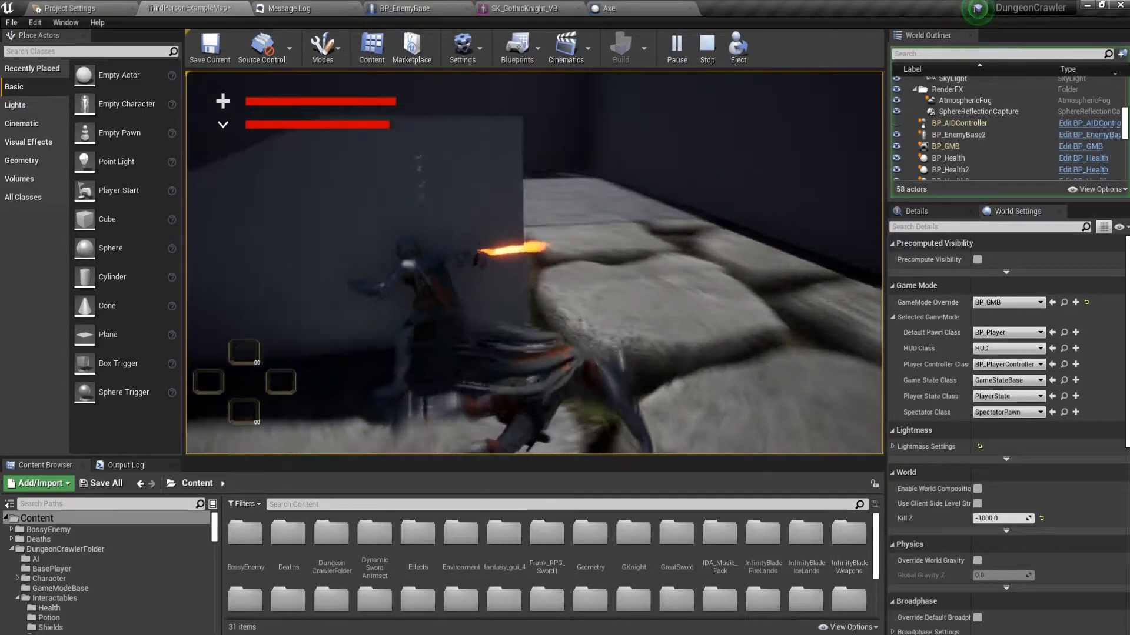
pyautogui.press('Escape')
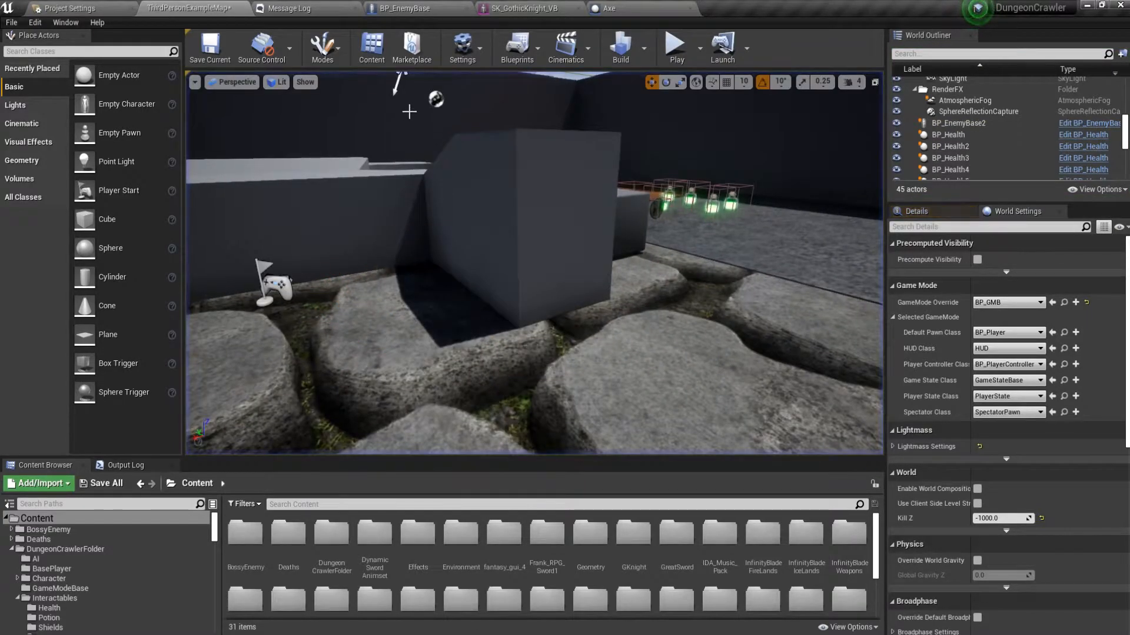
# Examine the weapon toggle, Set New Target and Clear Target logic in the BP_EnemyBase Event Graph
pyautogui.click(396, 11)
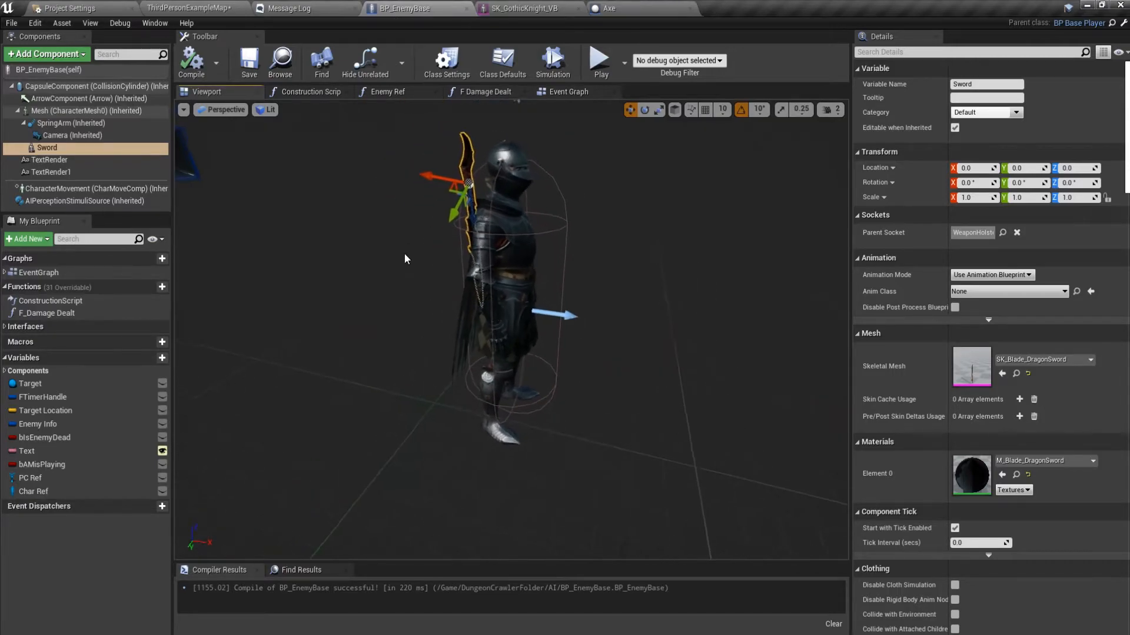
pyautogui.click(568, 91)
pyautogui.scroll(-6, 462, 361)
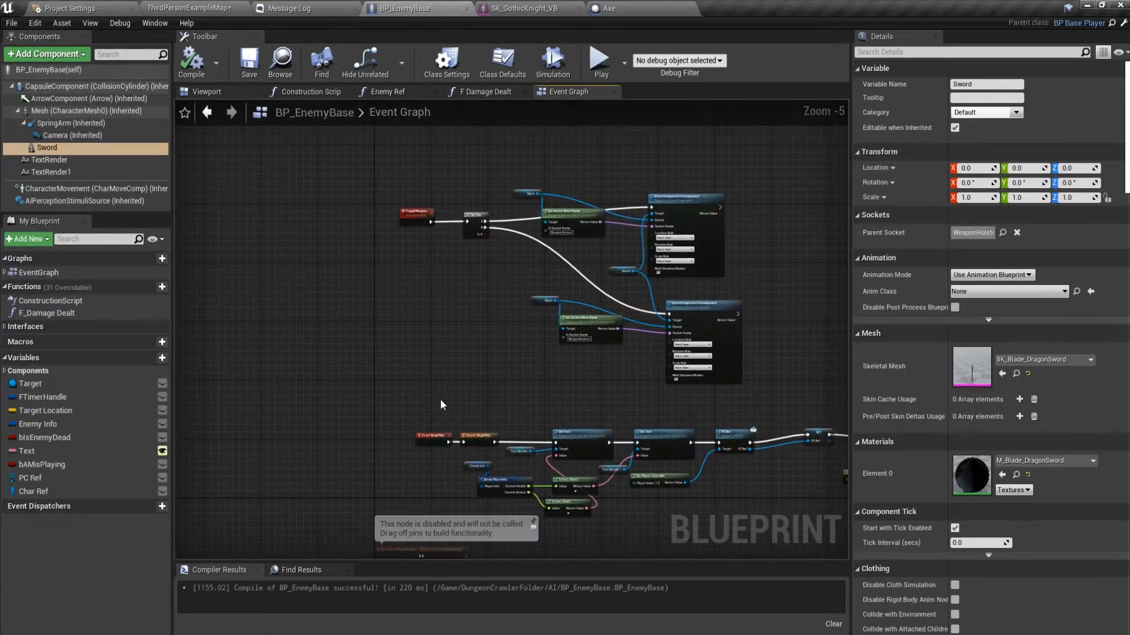
pyautogui.moveTo(462, 362); pyautogui.dragTo(355, 352, button='right')
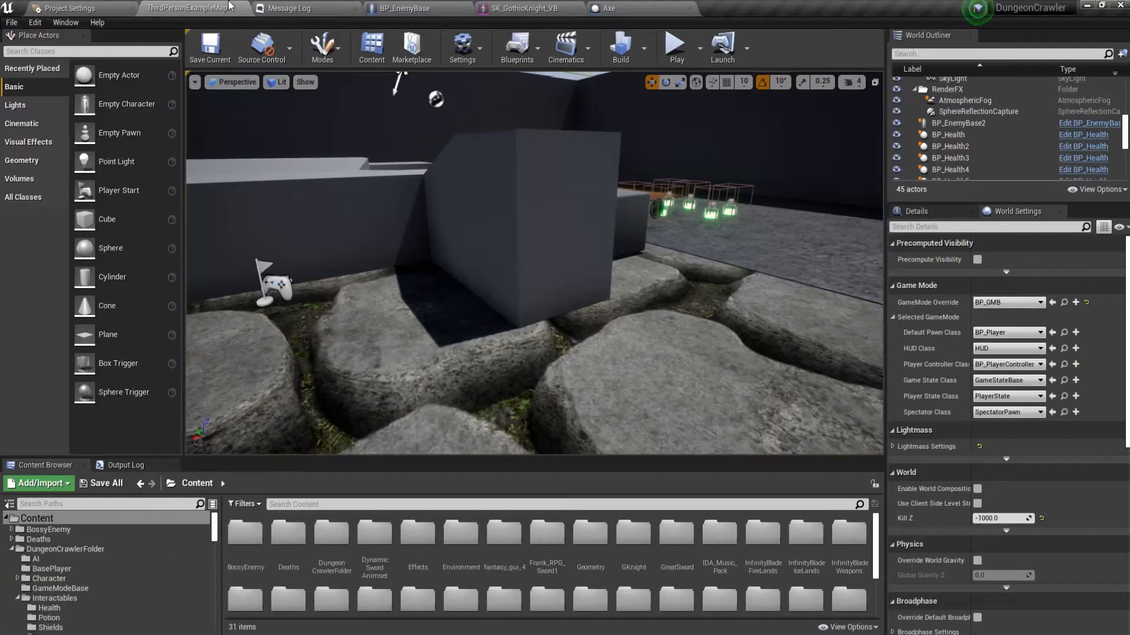
pyautogui.click(229, 8)
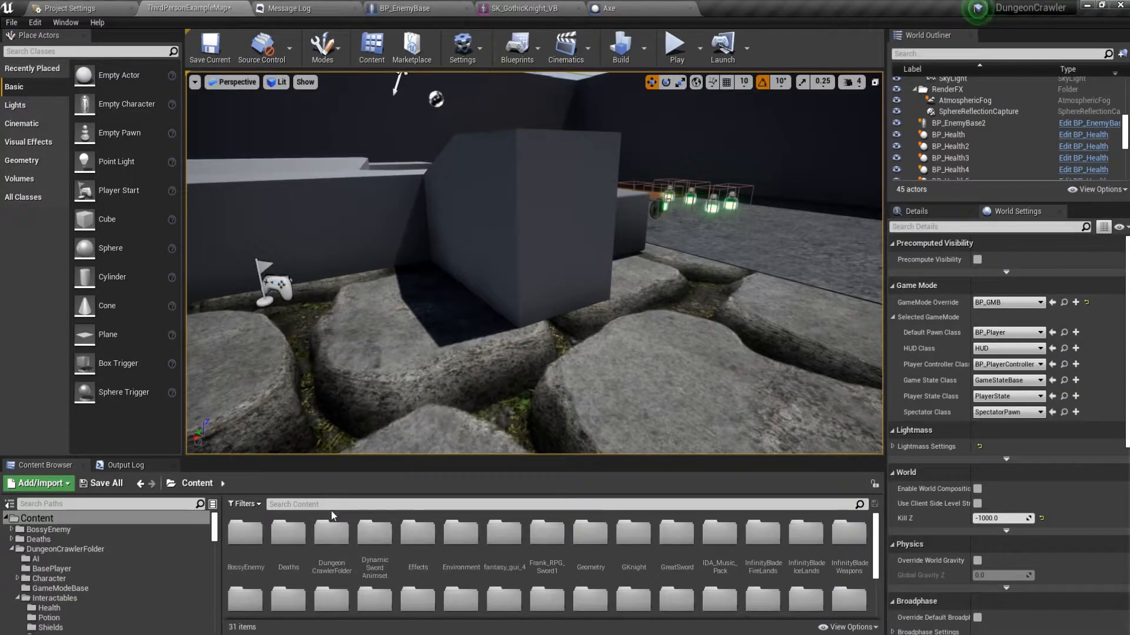
pyautogui.click(609, 8)
pyautogui.click(412, 8)
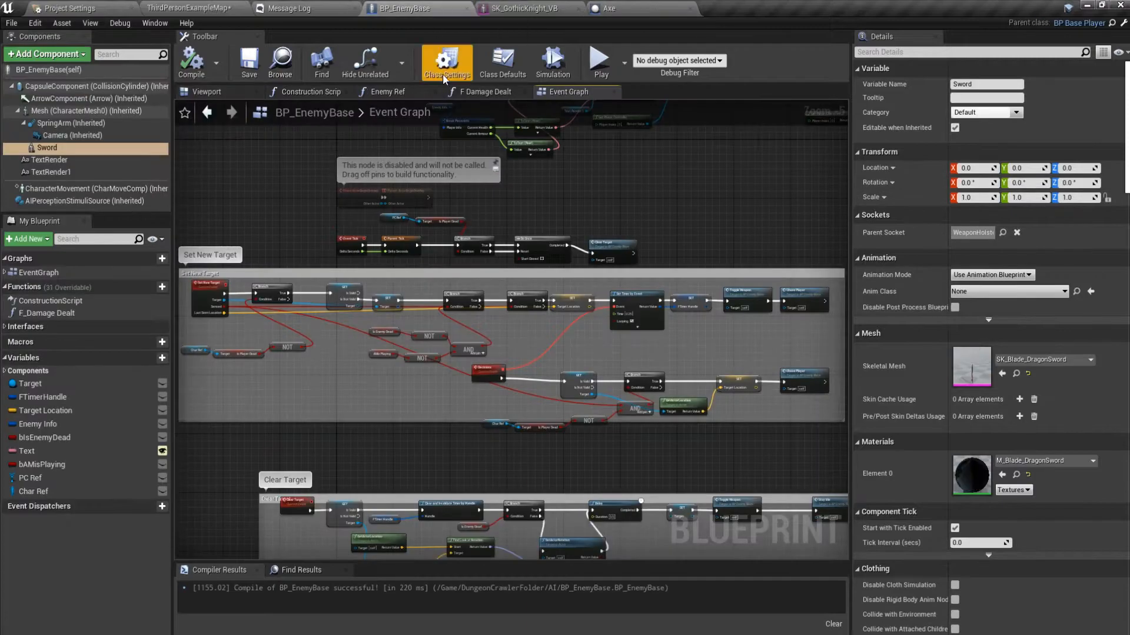
# Open the BP_AIDController blueprint that is assigned as the enemy's AI Controller Class
pyautogui.click(503, 63)
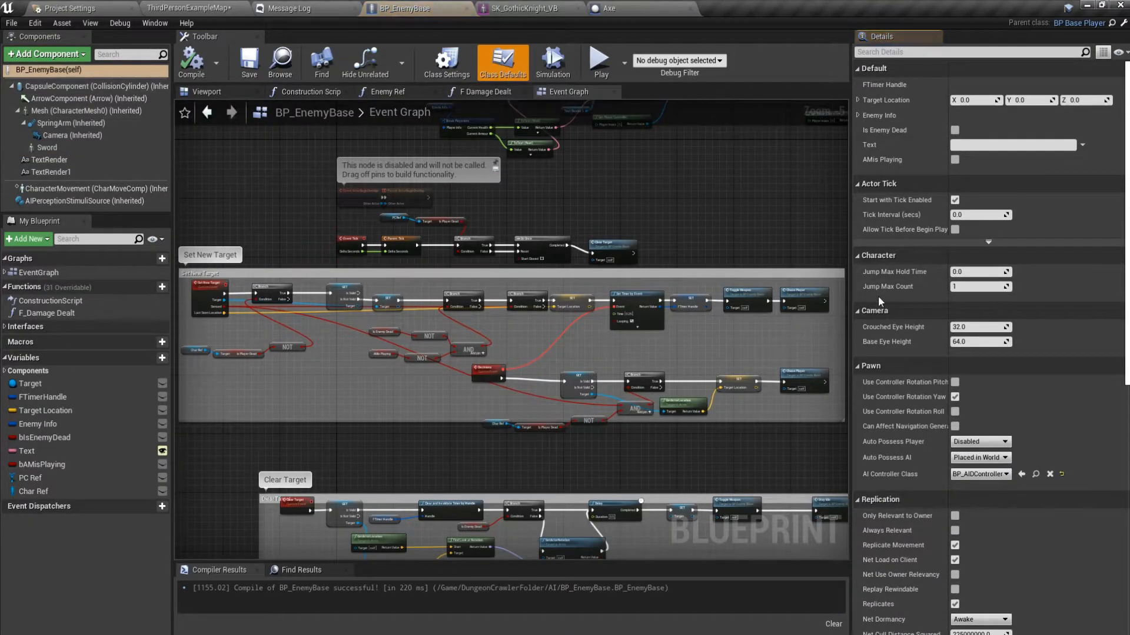
pyautogui.click(1036, 474)
pyautogui.doubleClick(555, 538)
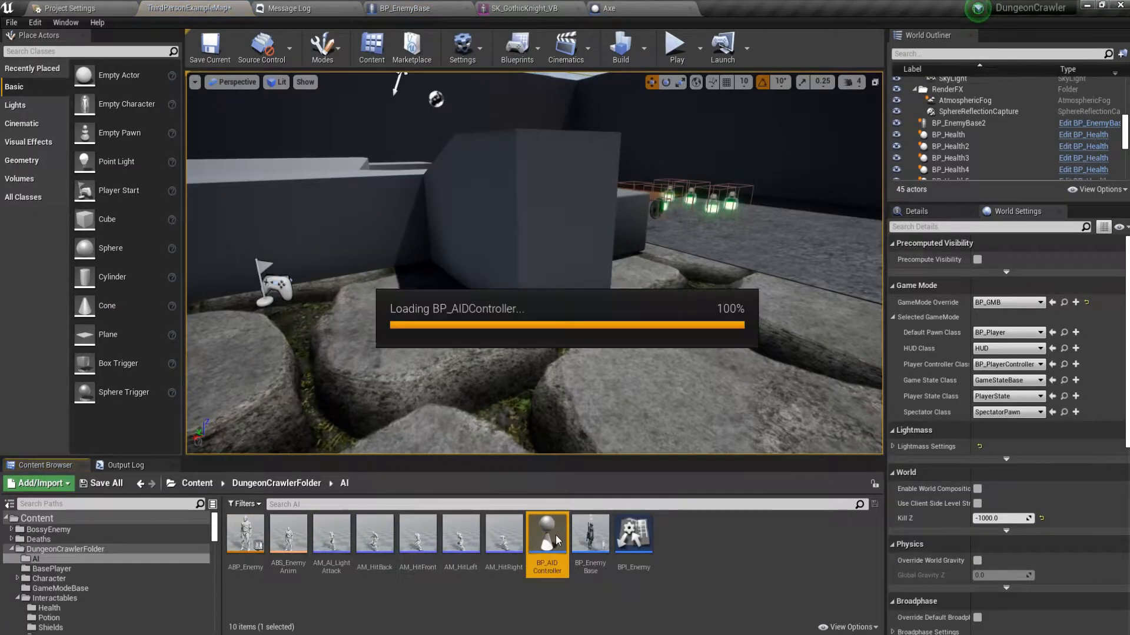
# Start a play session and set the debug object to the spawned BP_AIDController, keeping the event graph's Sight section in view
pyautogui.moveTo(400, 450); pyautogui.dragTo(492, 385, button='right')
pyautogui.scroll(-2, 492, 384)
pyautogui.moveTo(547, 433); pyautogui.dragTo(446, 330, button='right')
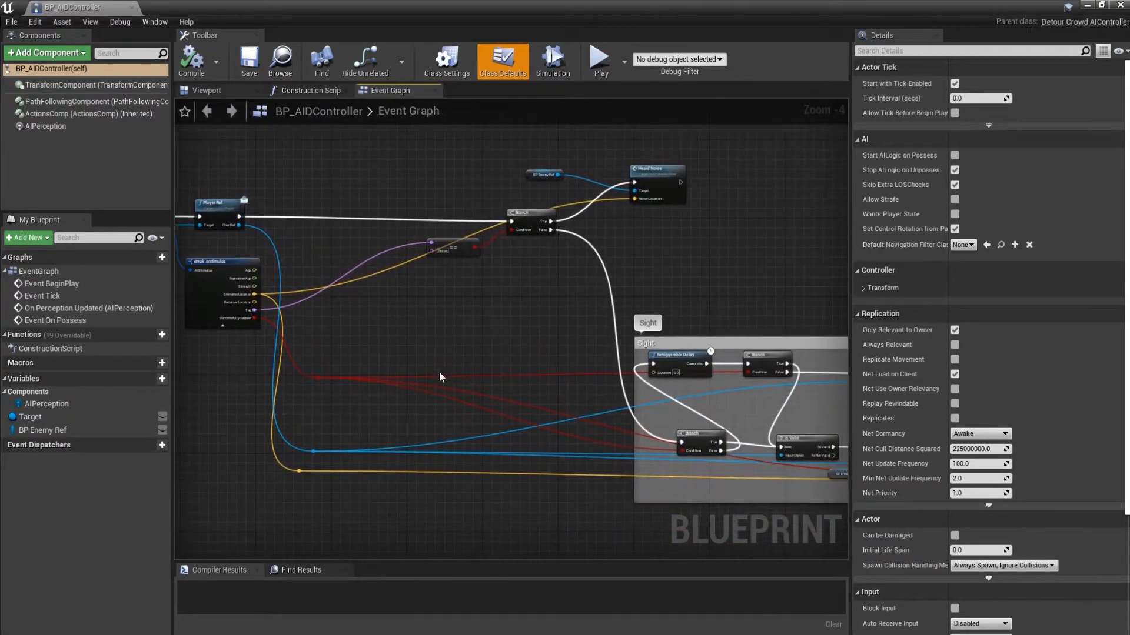
pyautogui.scroll(1, 438, 374)
pyautogui.moveTo(565, 420); pyautogui.dragTo(377, 360, button='right')
pyautogui.moveTo(535, 401); pyautogui.dragTo(366, 390, button='right')
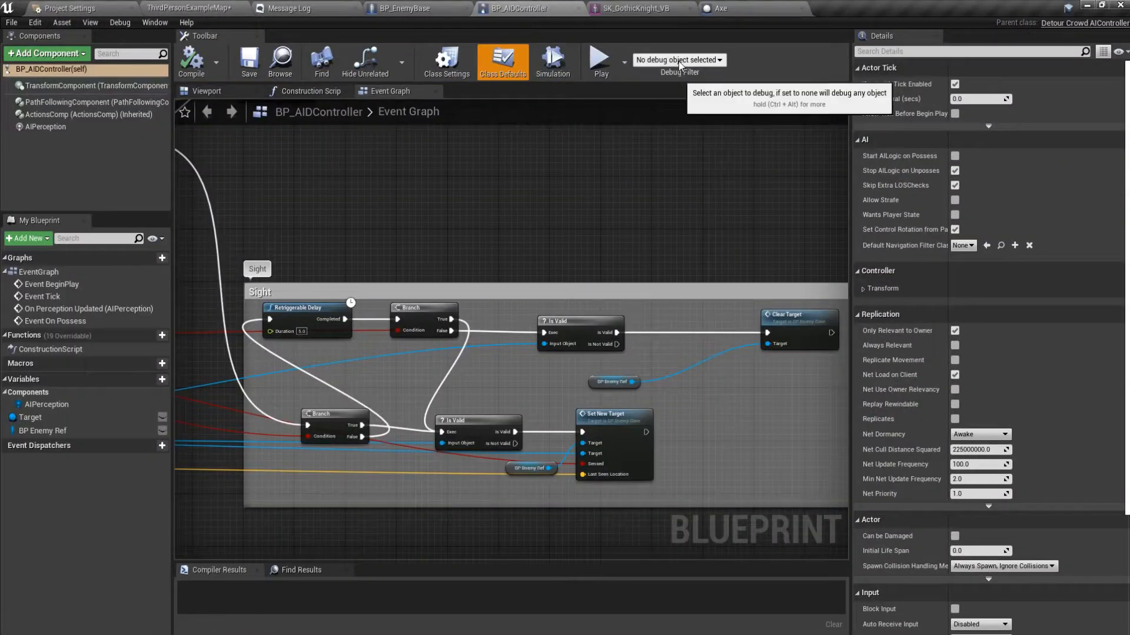
pyautogui.click(599, 59)
pyautogui.press('super')
pyautogui.click(730, 60)
pyautogui.click(719, 79)
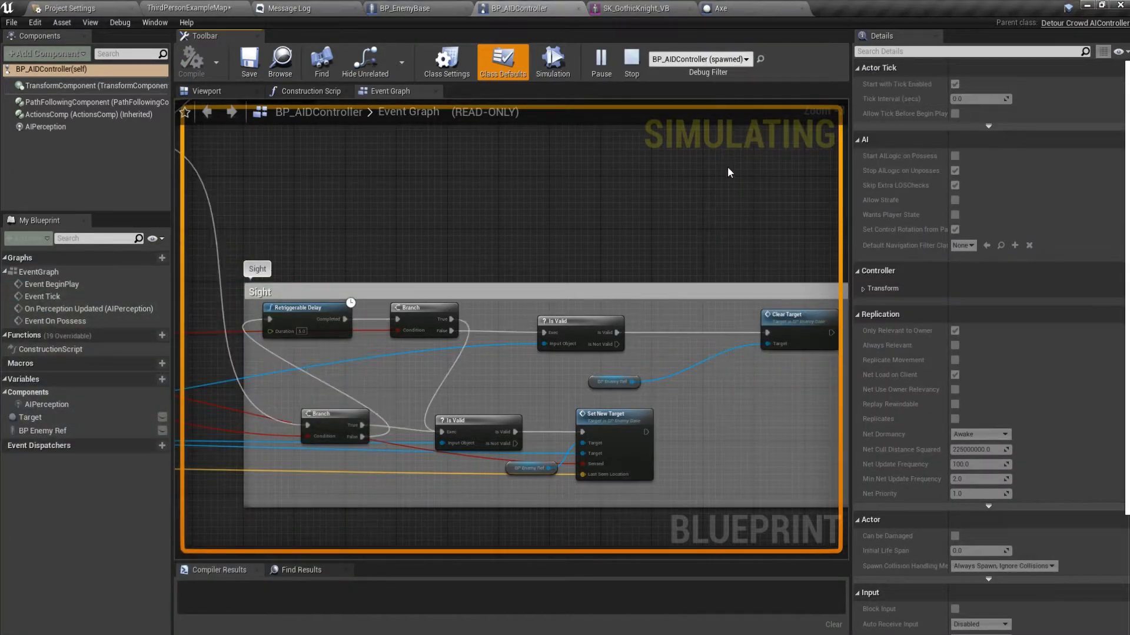
# Move the player around the level in the preview to watch the Sight nodes execute, and end the play session
pyautogui.hotkey('alt', 'Tab')
pyautogui.click(731, 249)
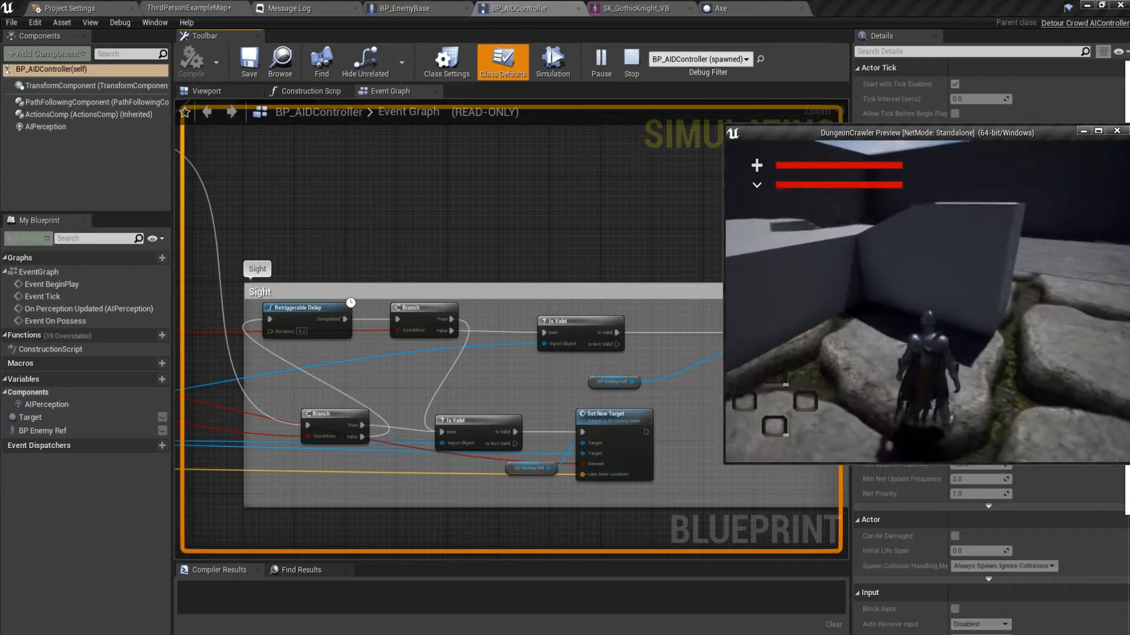
pyautogui.press('w')
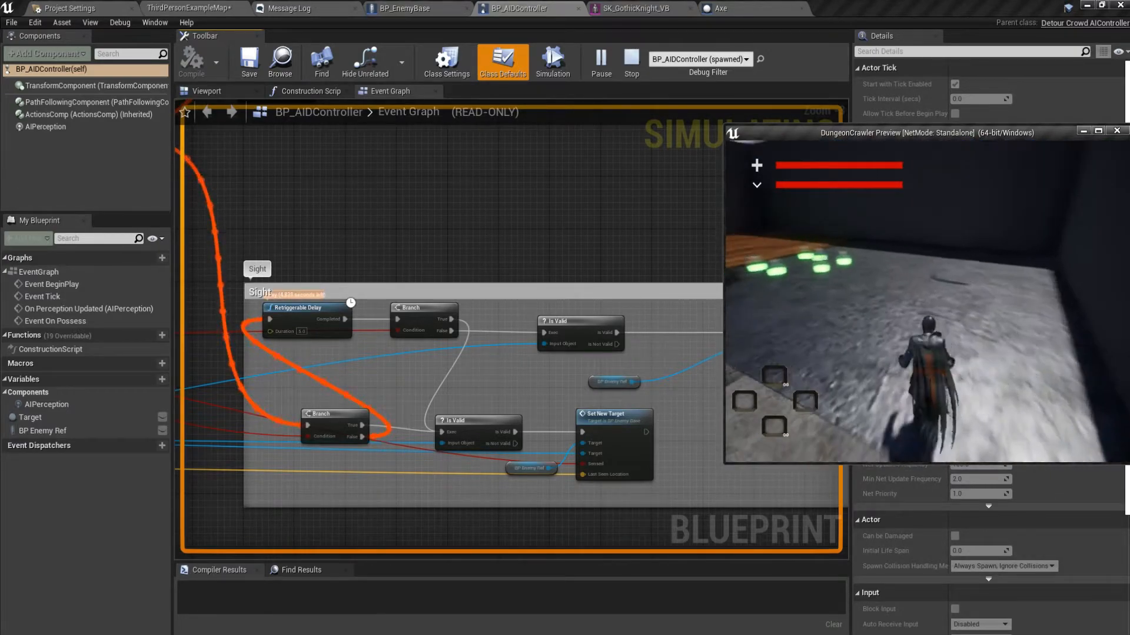
pyautogui.press('w')
pyautogui.press('w')
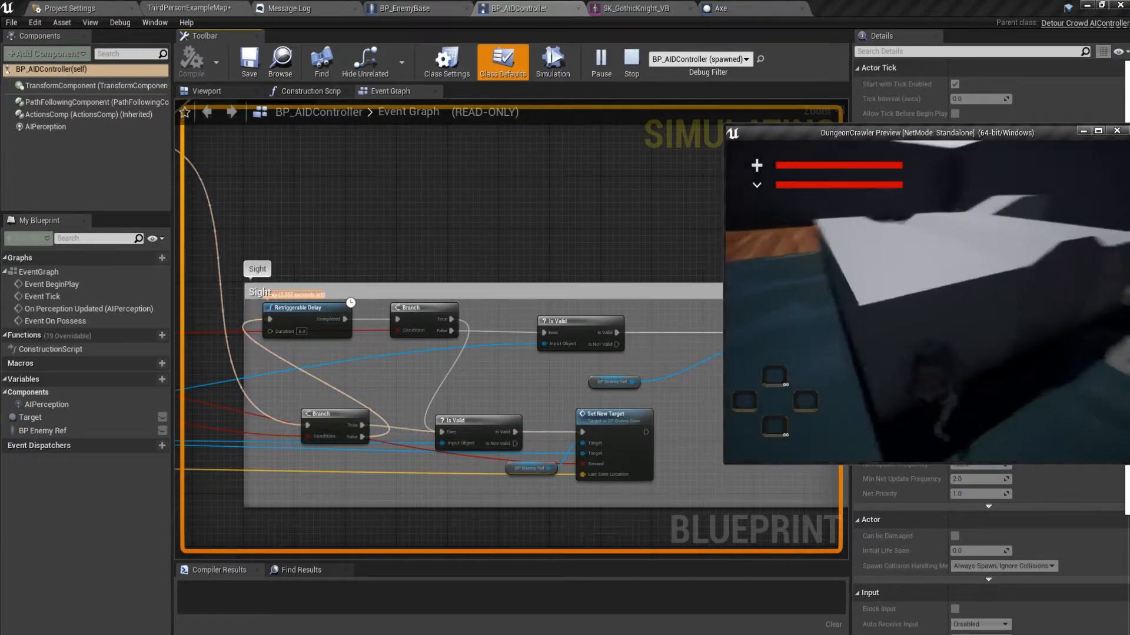
pyautogui.press('w')
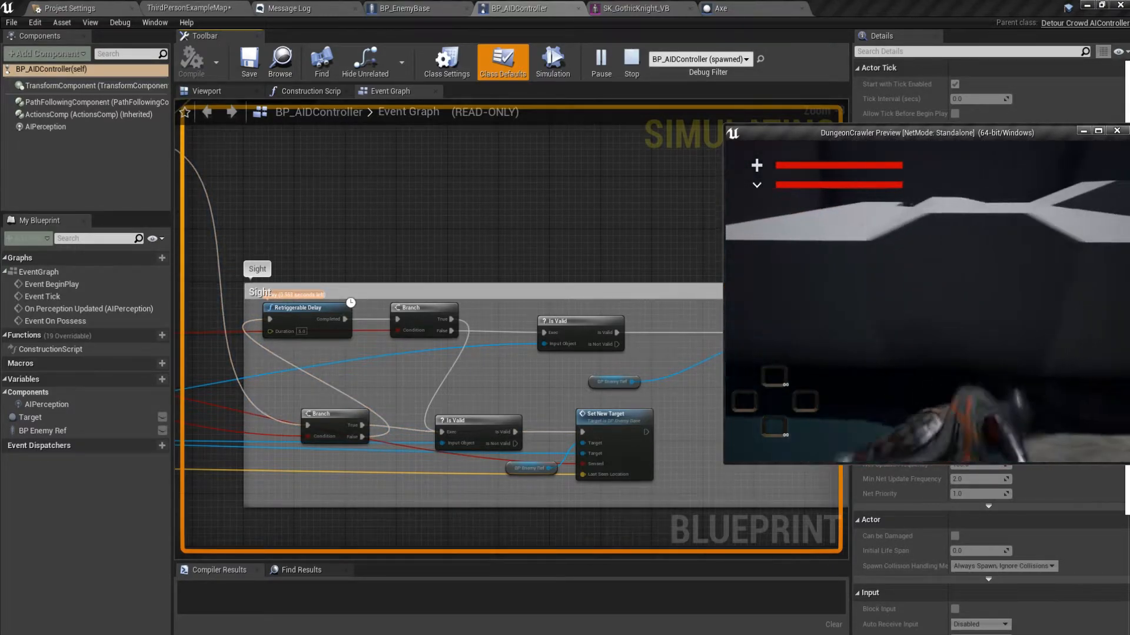
pyautogui.press('w')
pyautogui.press('w')
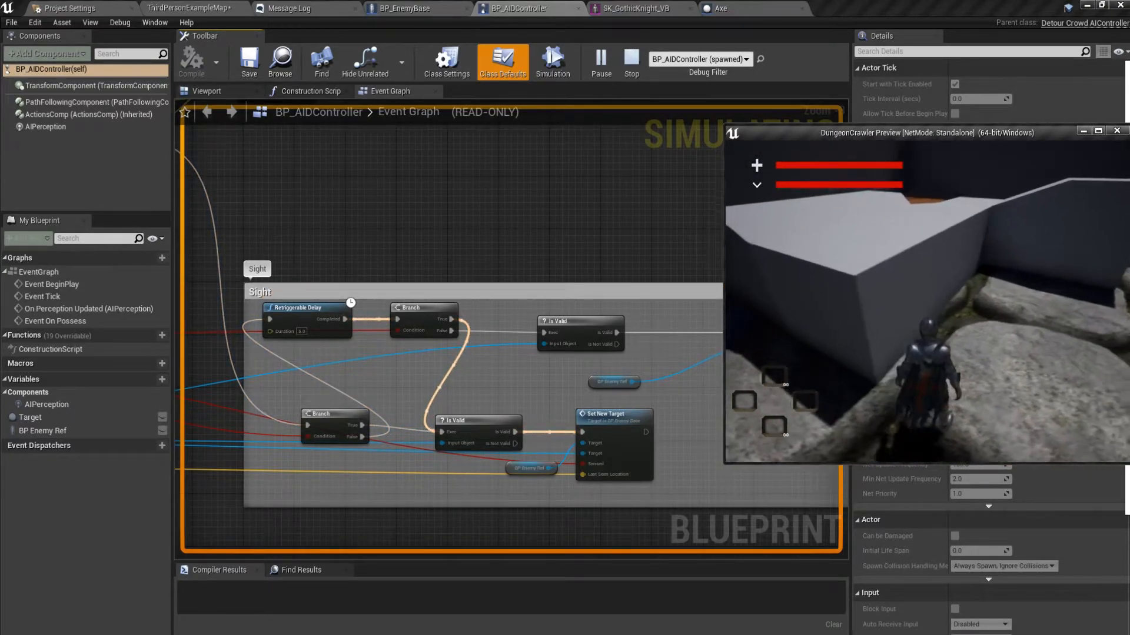
pyautogui.press('w')
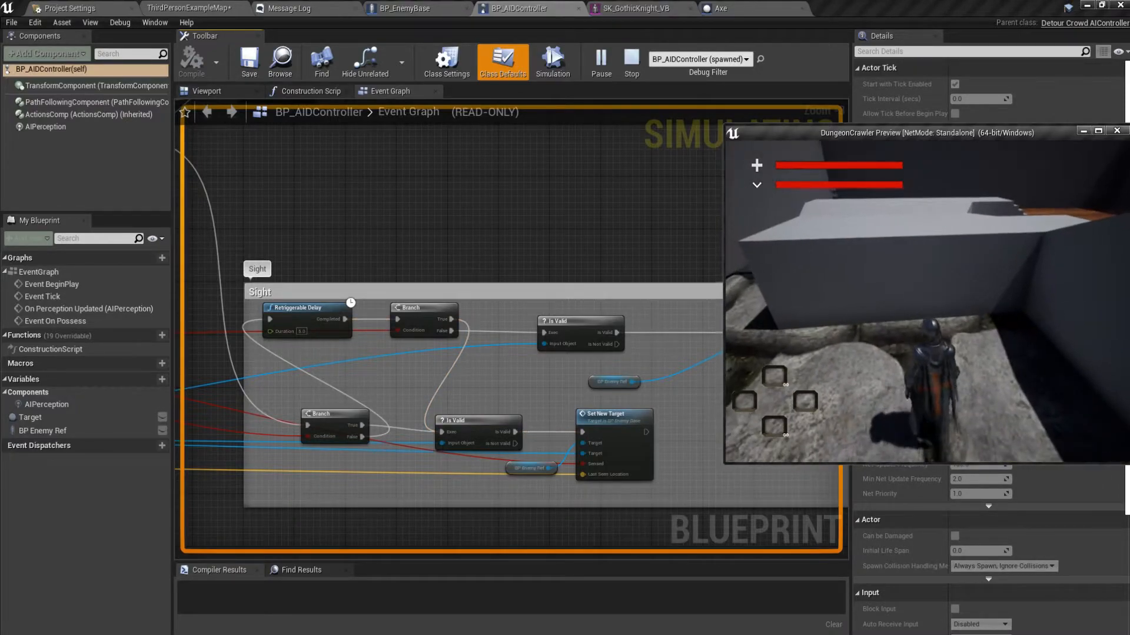
pyautogui.press('w')
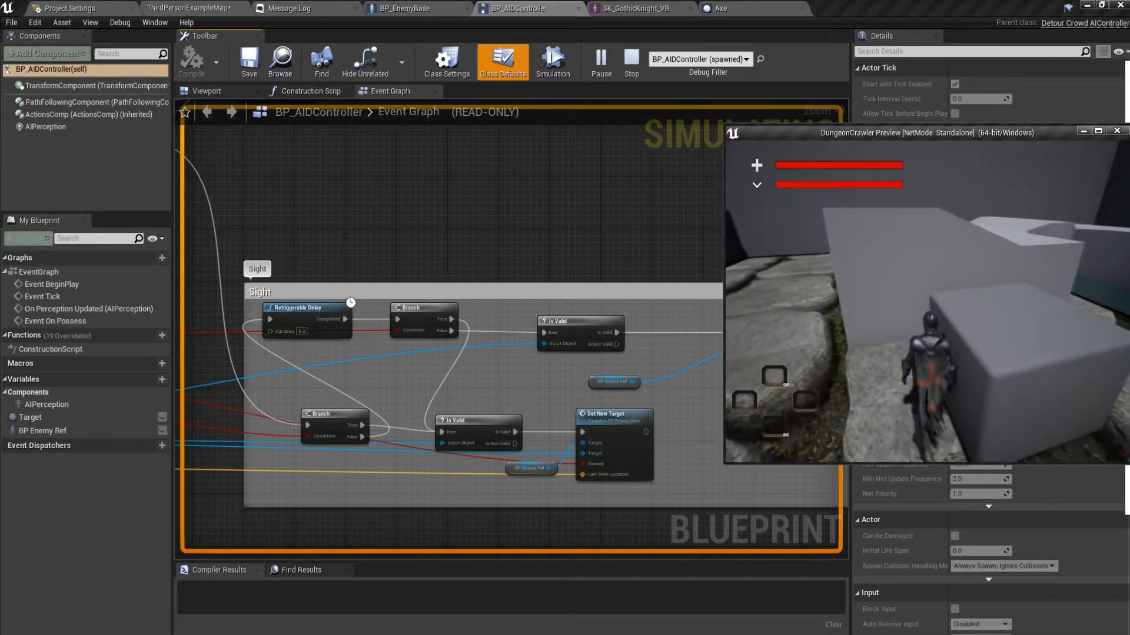
pyautogui.press('w')
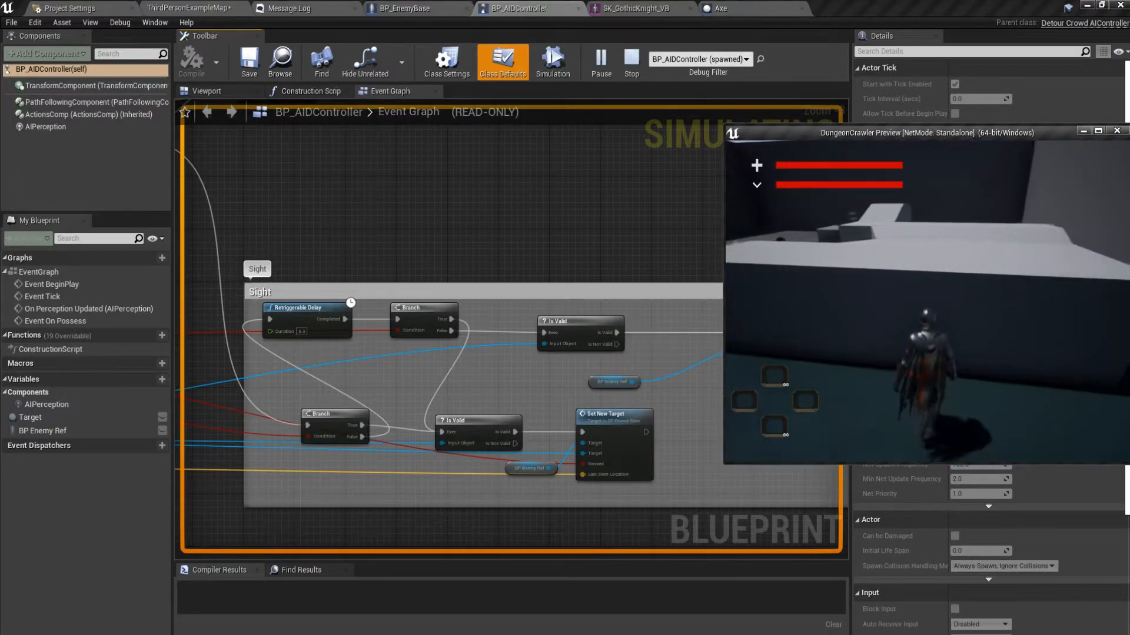
pyautogui.press('w')
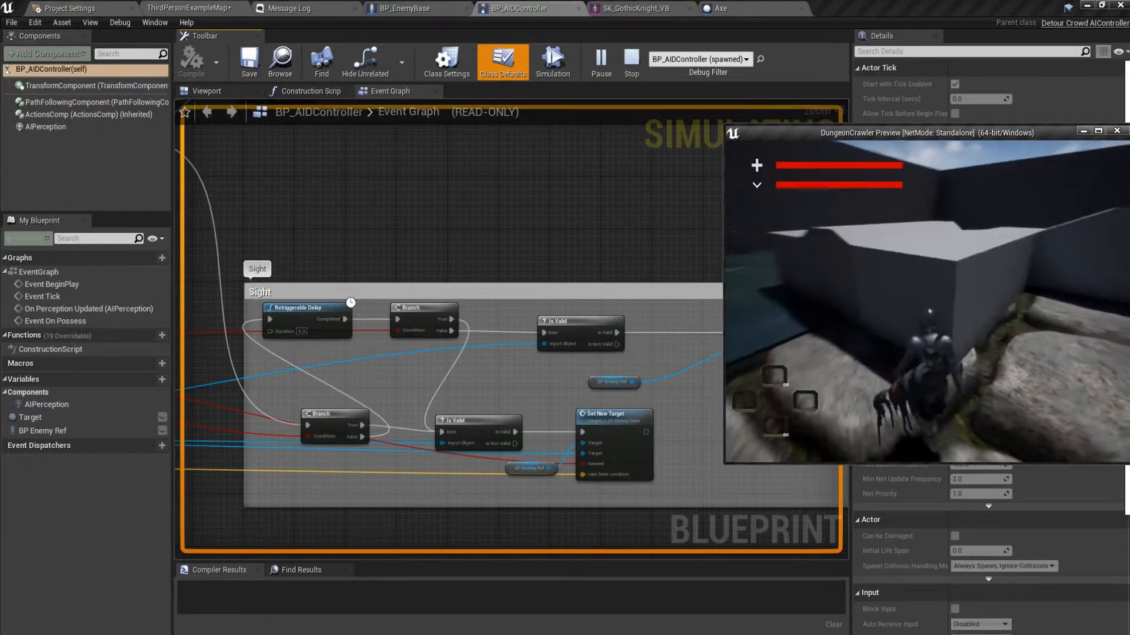
pyautogui.press('w')
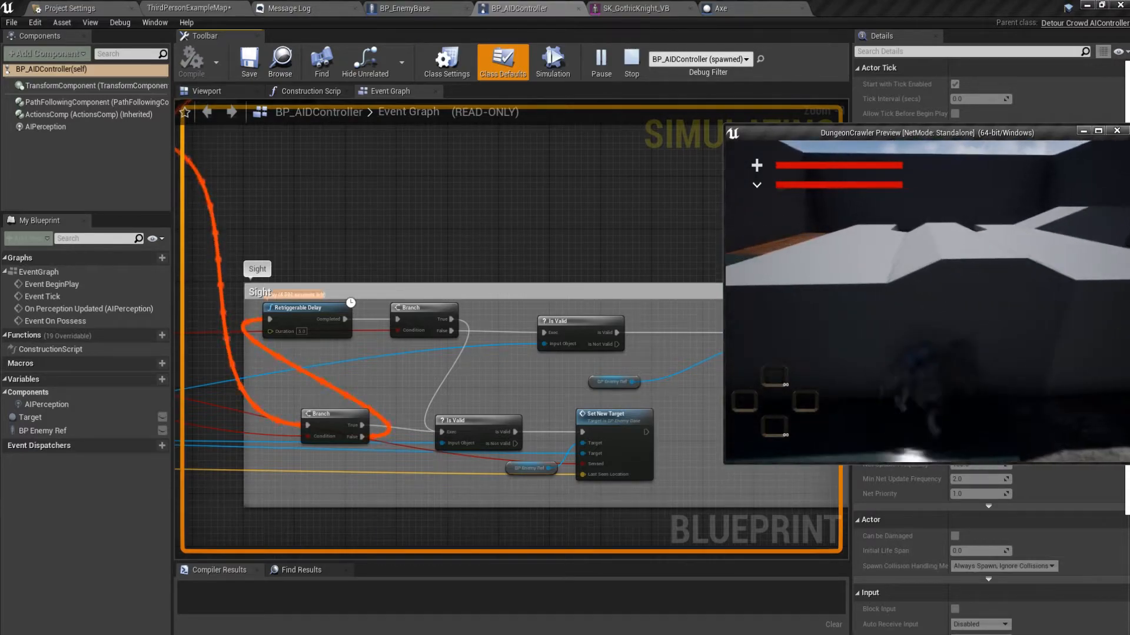
pyautogui.press('w')
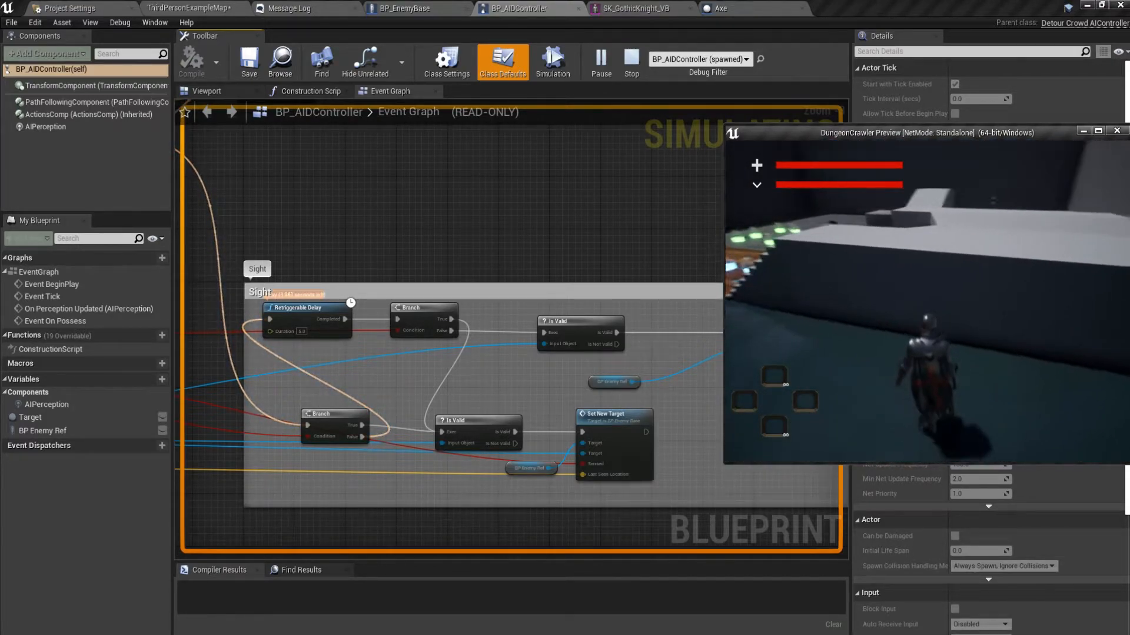
pyautogui.press('w')
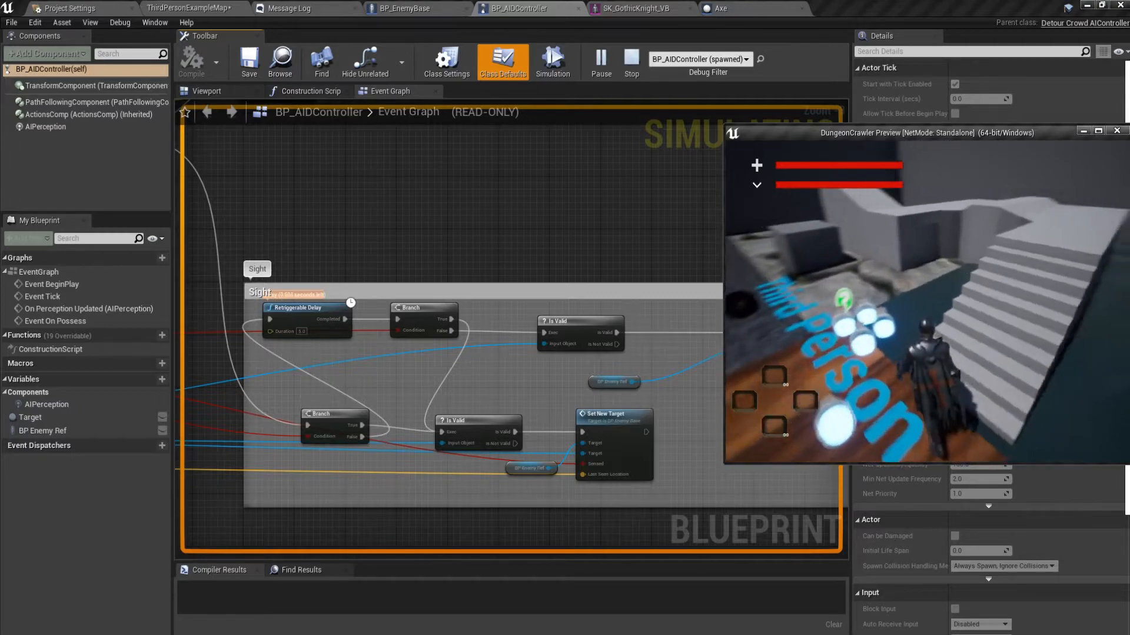
pyautogui.press('w')
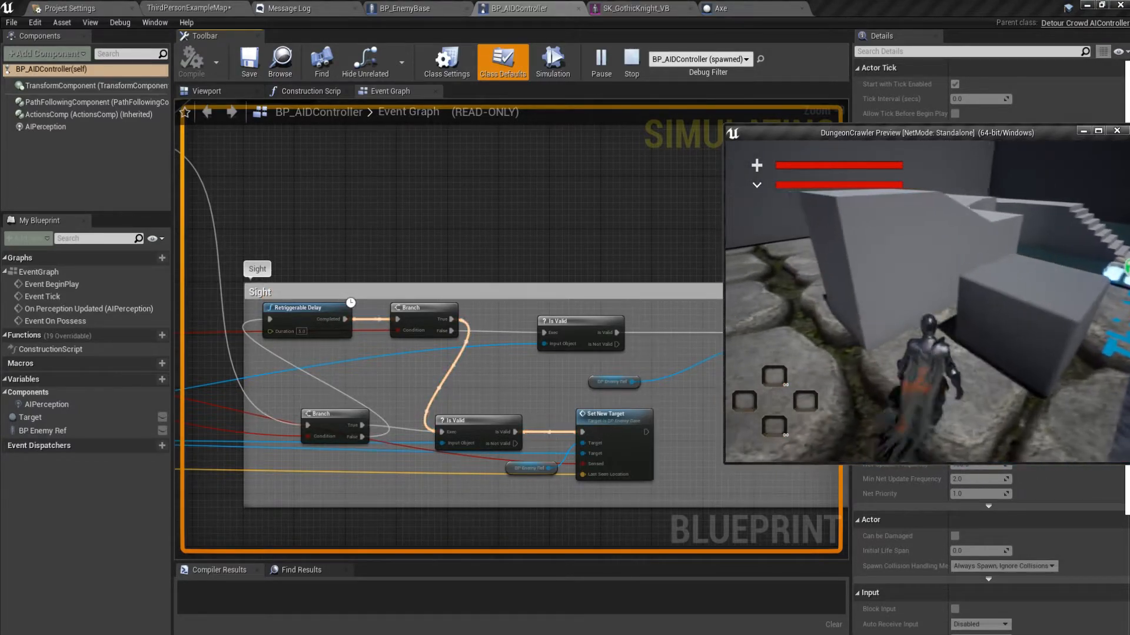
pyautogui.press('w')
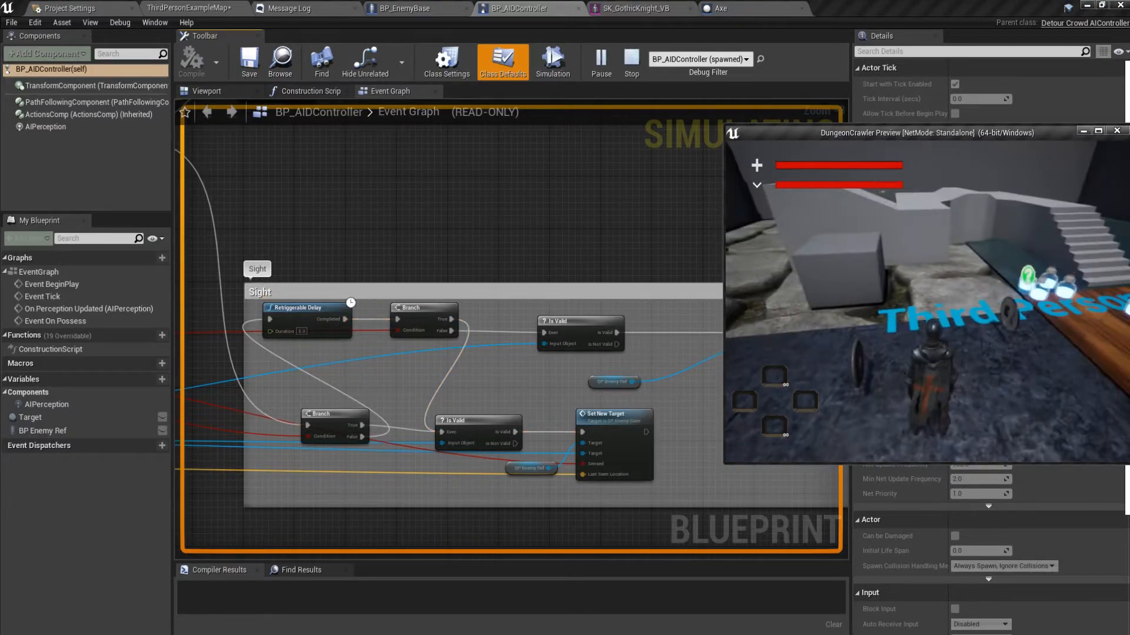
pyautogui.press('Escape')
# Examine the On Perception Updated event and its loops, Get Actors Perception, Player Ref and Break AIStimulus nodes
pyautogui.scroll(3, 675, 380)
pyautogui.moveTo(493, 367); pyautogui.dragTo(943, 400, button='right')
pyautogui.moveTo(243, 286); pyautogui.dragTo(562, 433, button='right')
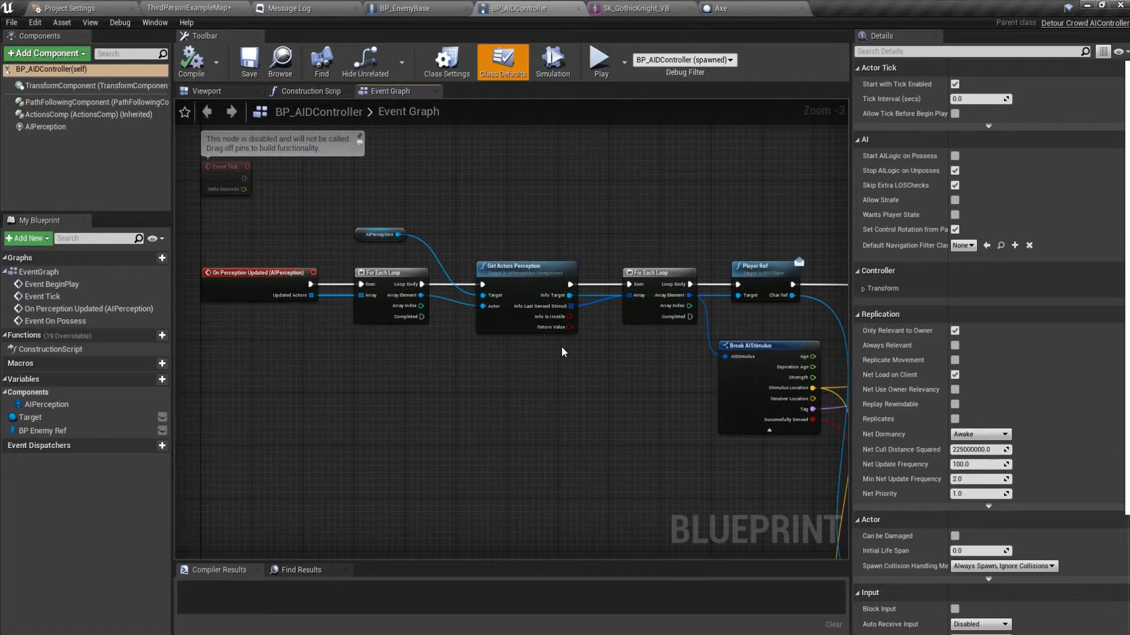
pyautogui.scroll(1, 658, 340)
pyautogui.moveTo(670, 395); pyautogui.dragTo(551, 426, button='right')
pyautogui.moveTo(608, 510); pyautogui.dragTo(327, 392, button='right')
pyautogui.moveTo(590, 479); pyautogui.dragTo(377, 364, button='right')
pyautogui.moveTo(547, 416); pyautogui.dragTo(246, 396, button='right')
pyautogui.moveTo(463, 434); pyautogui.dragTo(846, 548, button='right')
pyautogui.moveTo(433, 424); pyautogui.dragTo(824, 483, button='right')
pyautogui.moveTo(439, 396); pyautogui.dragTo(583, 487, button='right')
pyautogui.scroll(-1, 697, 532)
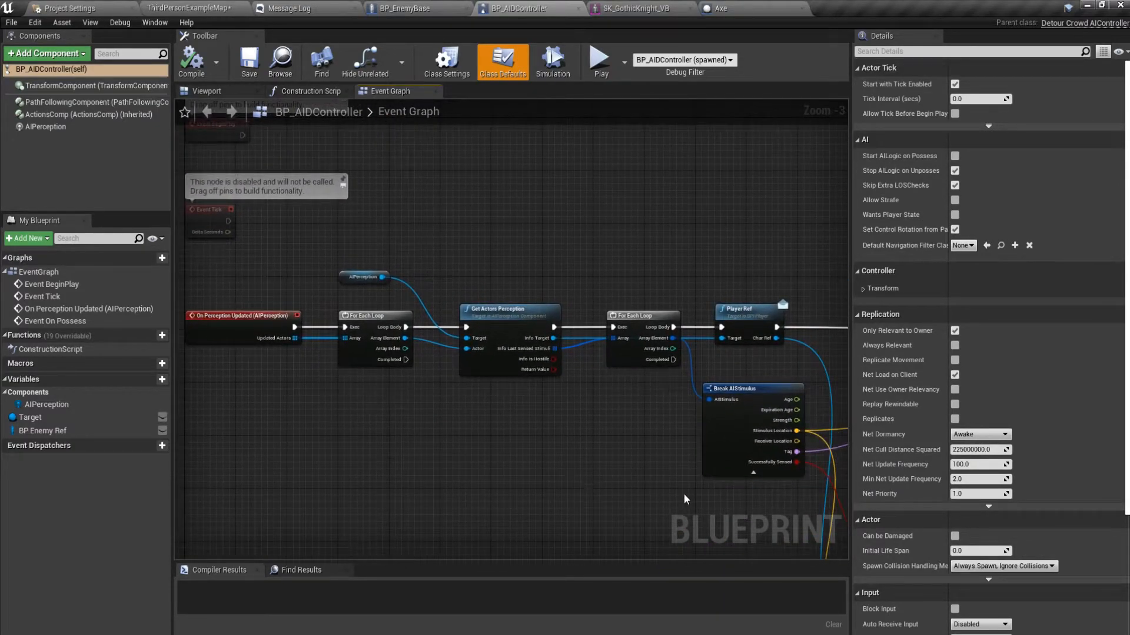
# Trace the flow from the stimulus data through the tag comparison Branch into the Sight section's delay, validity and target nodes
pyautogui.moveTo(685, 499); pyautogui.dragTo(516, 461, button='right')
pyautogui.moveTo(606, 482); pyautogui.dragTo(449, 471, button='right')
pyautogui.moveTo(522, 473); pyautogui.dragTo(311, 382, button='right')
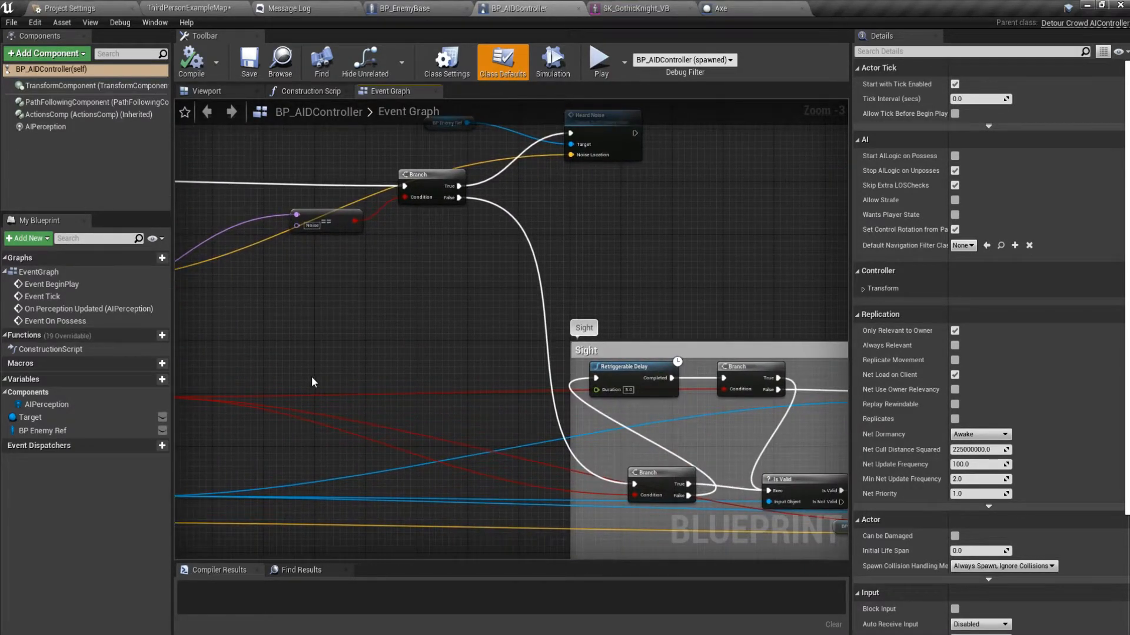
pyautogui.moveTo(526, 429); pyautogui.dragTo(203, 318, button='right')
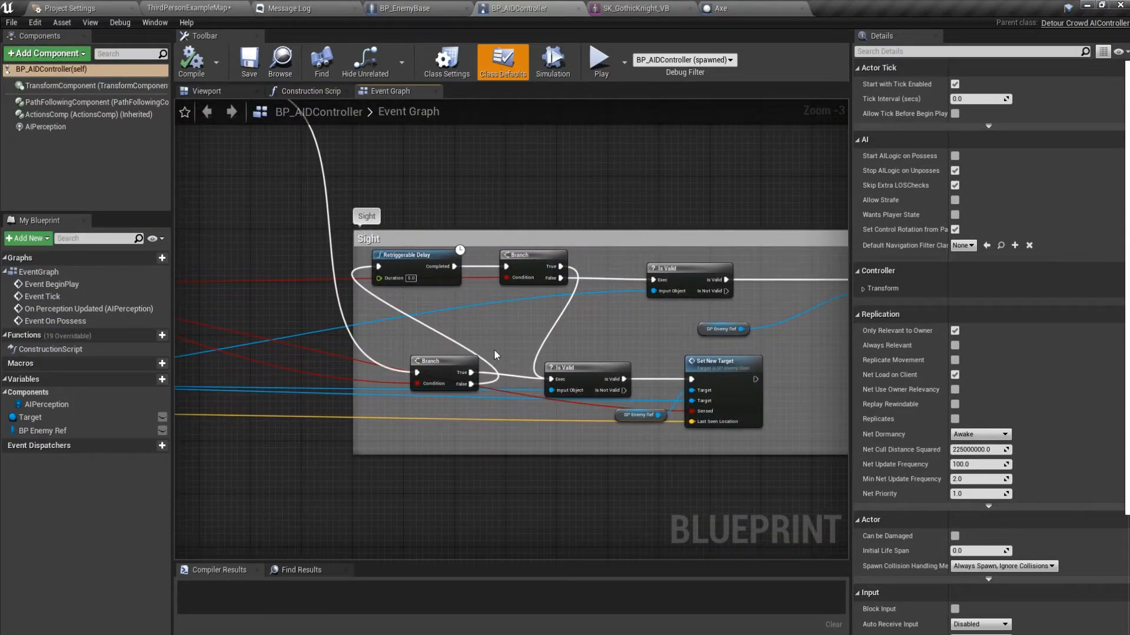
pyautogui.moveTo(494, 348); pyautogui.dragTo(797, 451, button='right')
pyautogui.moveTo(693, 450); pyautogui.dragTo(319, 424, button='right')
pyautogui.moveTo(563, 452); pyautogui.dragTo(293, 356, button='right')
pyautogui.moveTo(419, 392); pyautogui.dragTo(298, 403, button='right')
pyautogui.moveTo(623, 383); pyautogui.dragTo(449, 357, button='right')
# Play the level again and run the player around the blocks to watch the execution flow through the Sight section
pyautogui.click(598, 64)
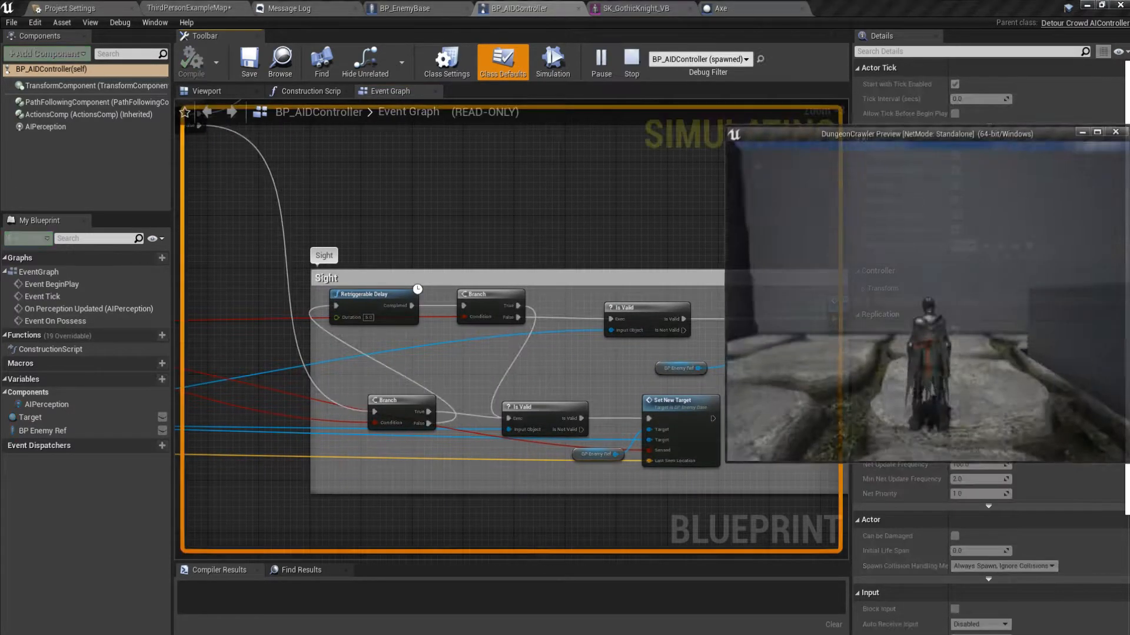
pyautogui.press('w')
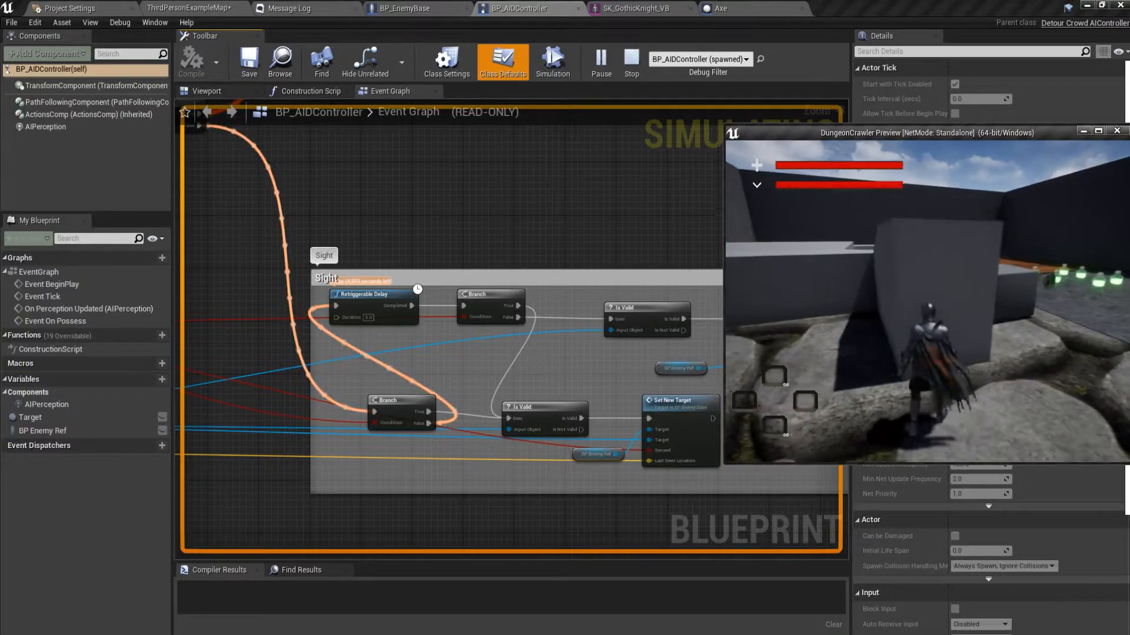
pyautogui.press('w')
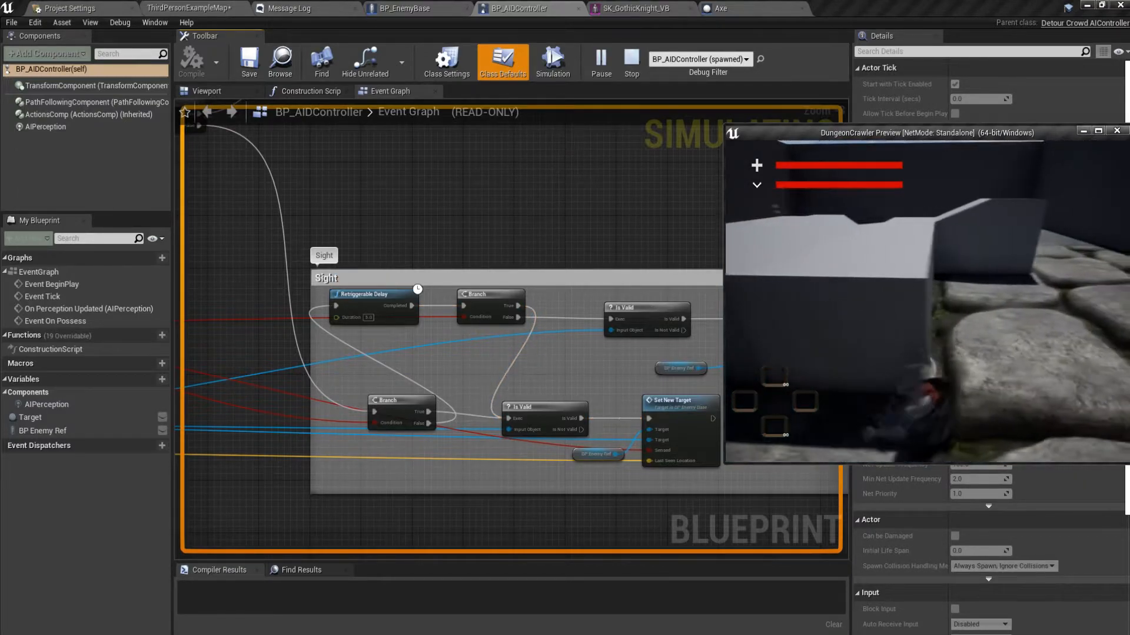
pyautogui.press('w')
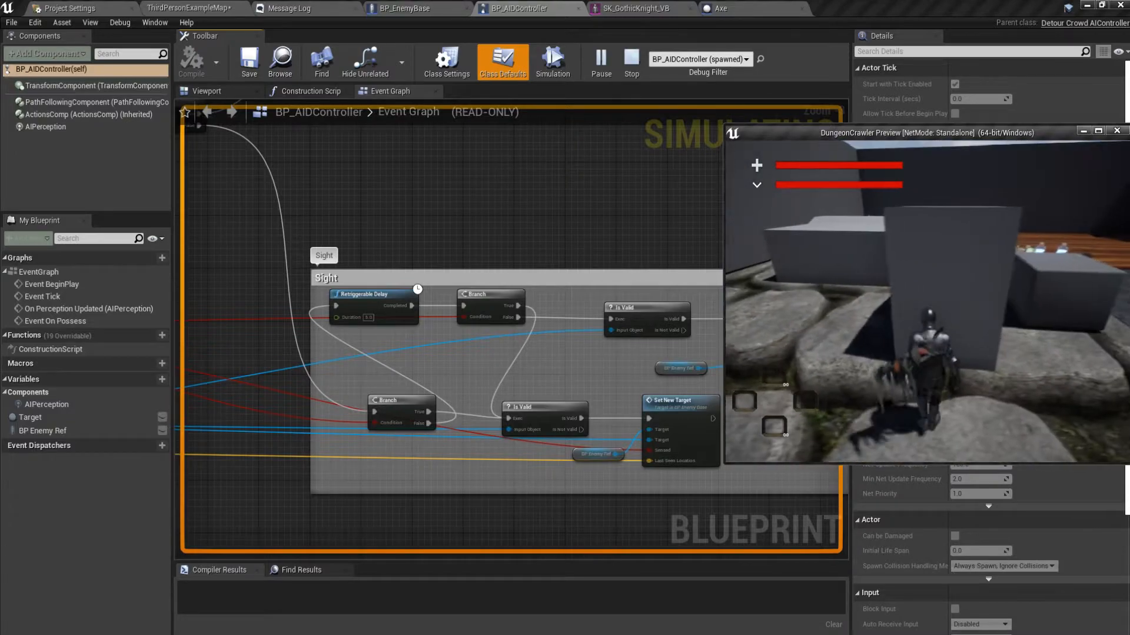
pyautogui.press('w')
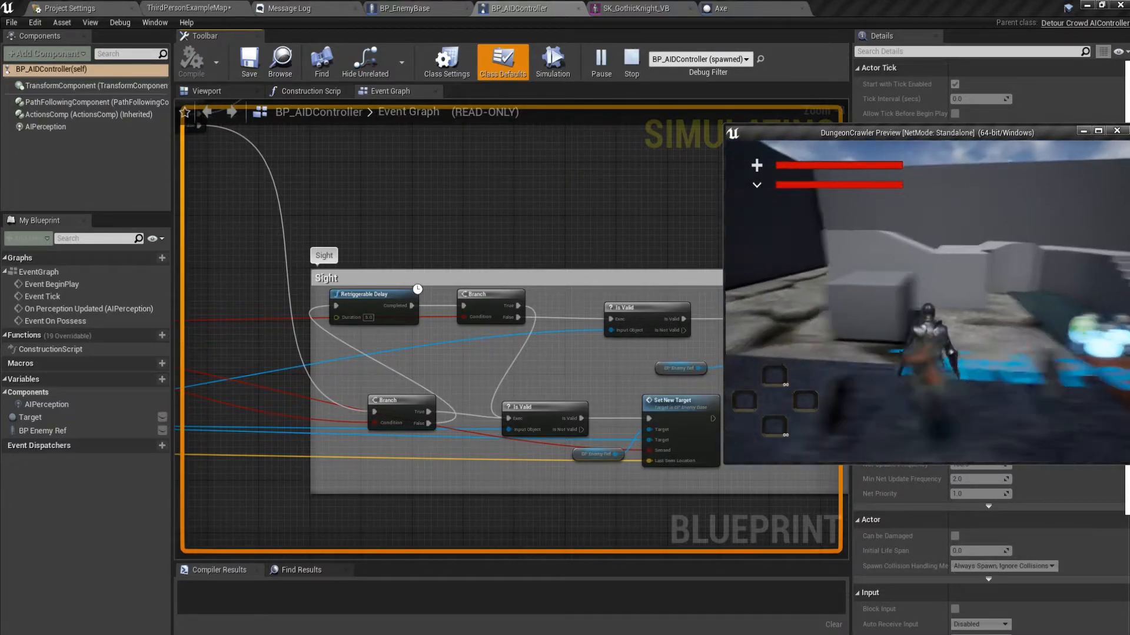
pyautogui.press('w')
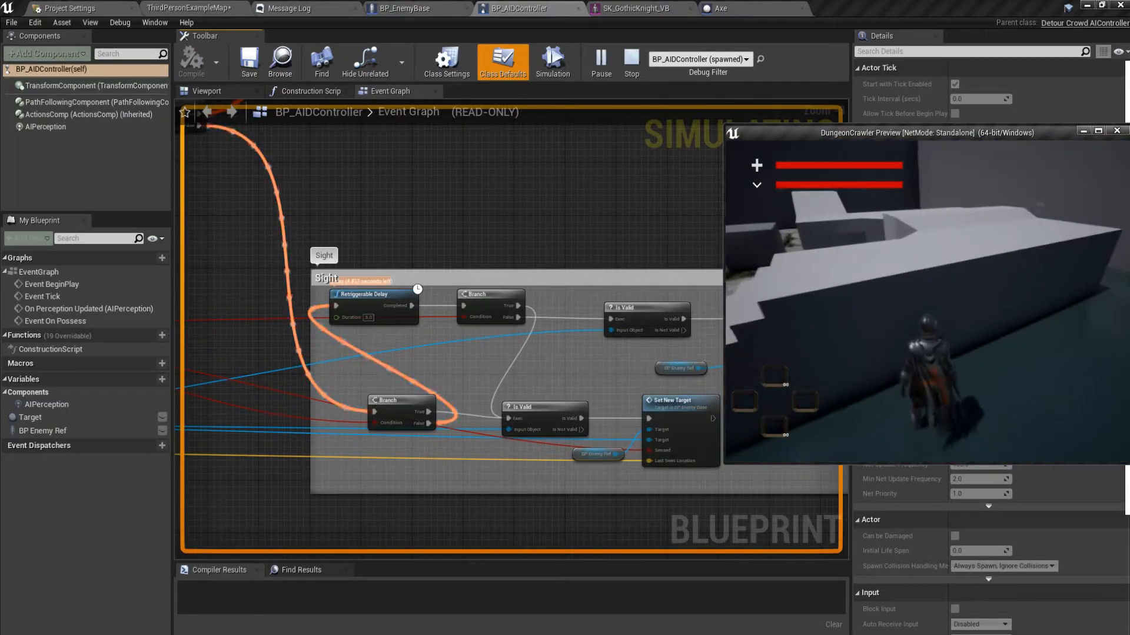
pyautogui.press('w')
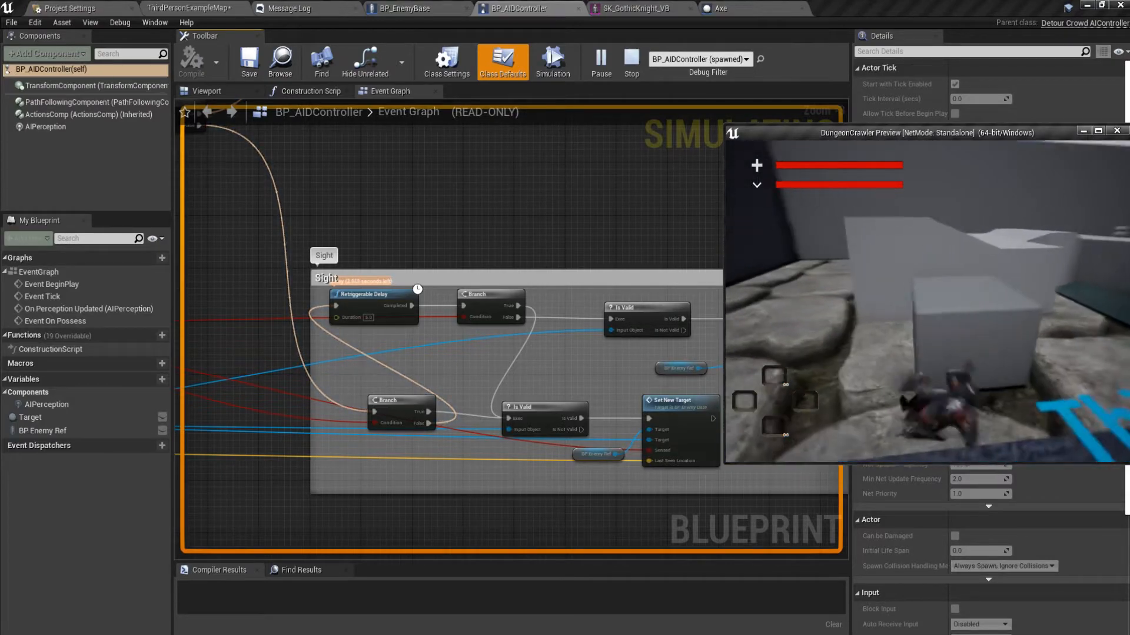
pyautogui.press('w')
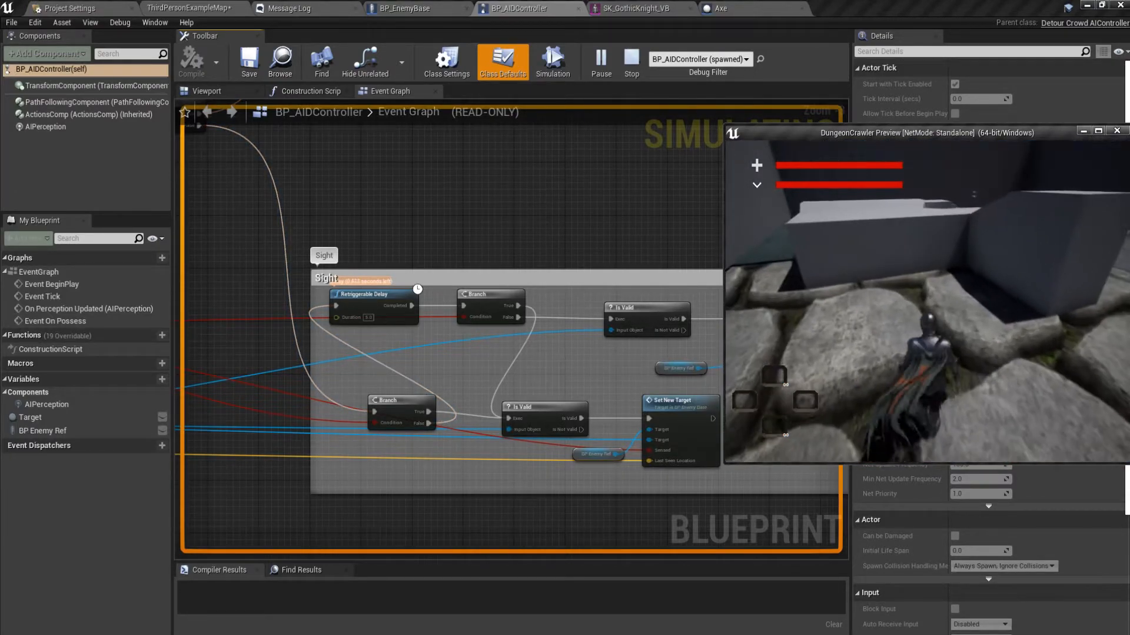
pyautogui.press('w')
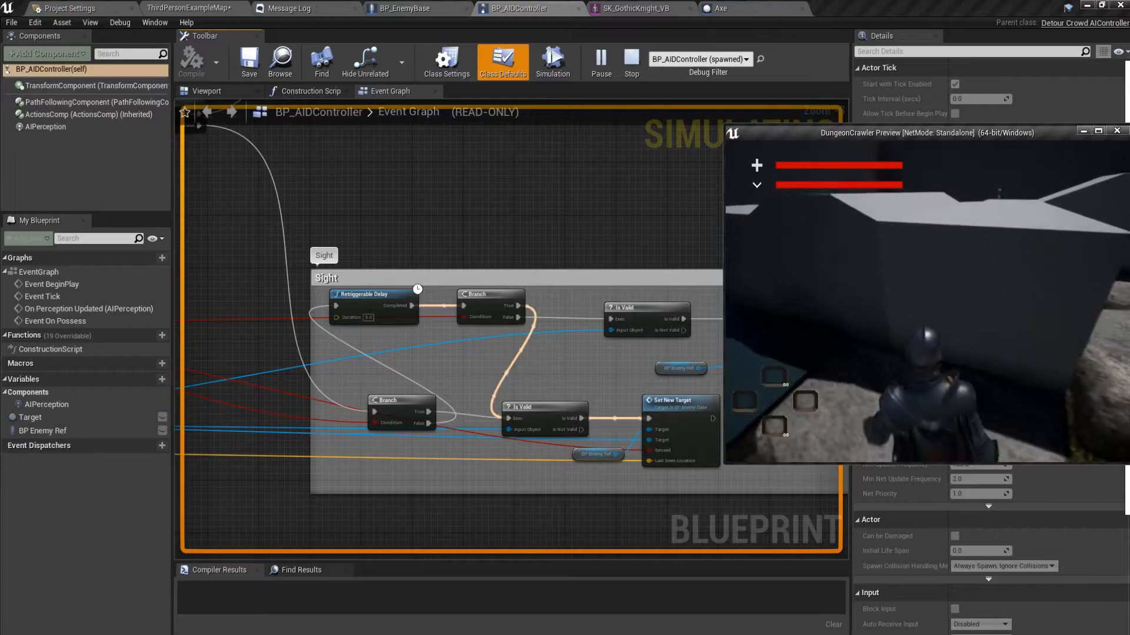
pyautogui.press('w')
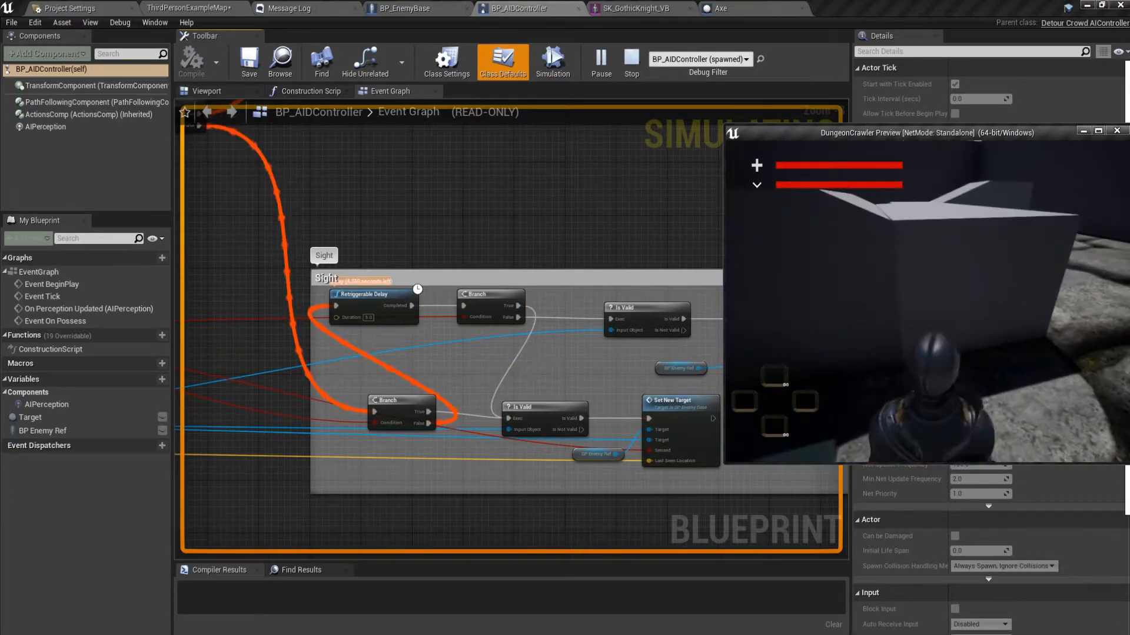
# Keep running the player around the level while watching the tag comparison Branch and Sight section execute, and end the play session
pyautogui.hotkey('alt', 'Tab')
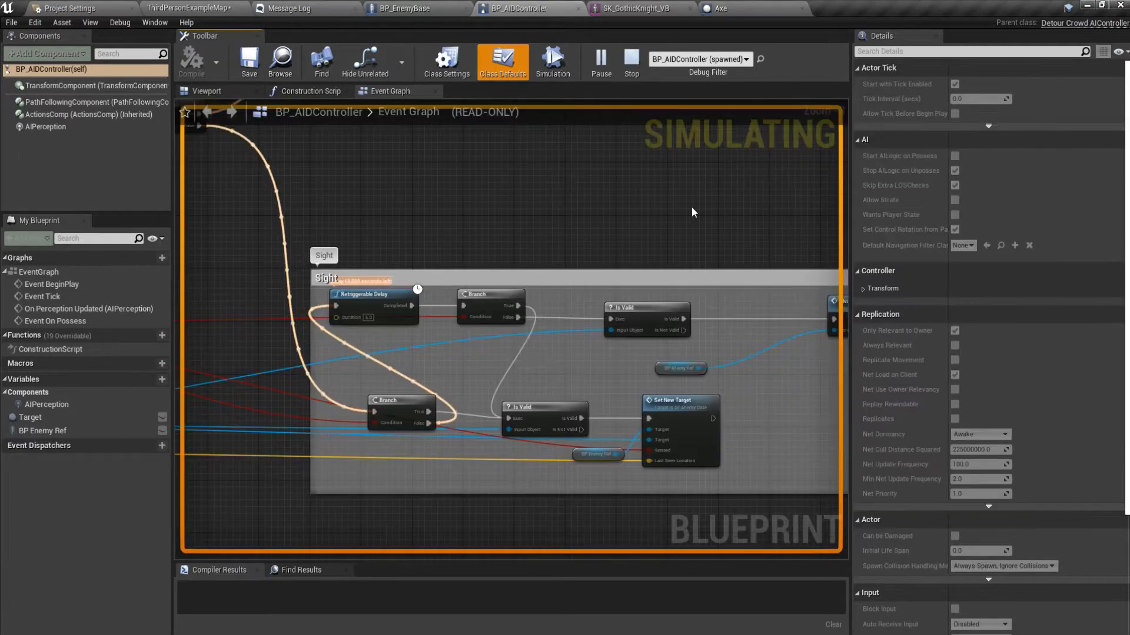
pyautogui.scroll(-3, 493, 249)
pyautogui.moveTo(489, 216); pyautogui.dragTo(617, 288, button='right')
pyautogui.hotkey('alt', 'Tab')
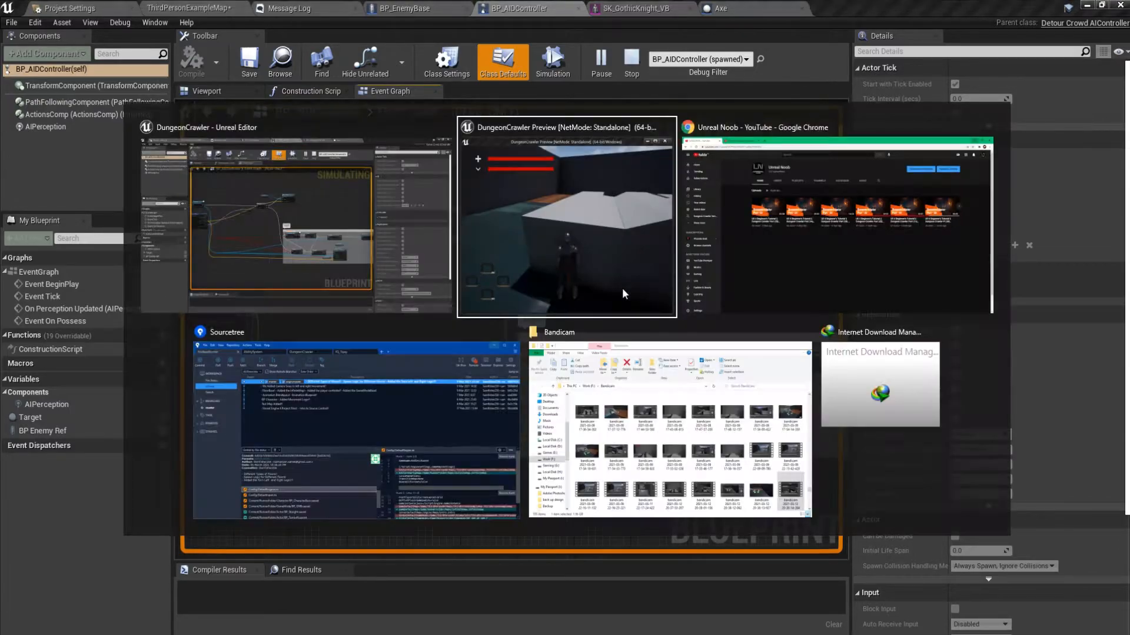
pyautogui.press('w')
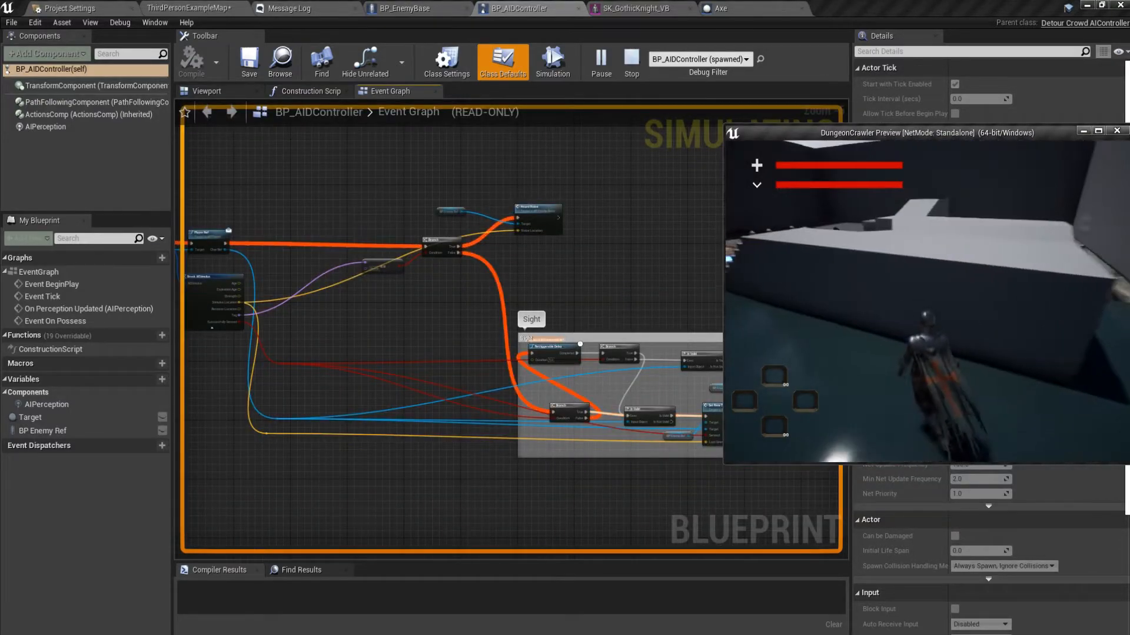
pyautogui.press('w')
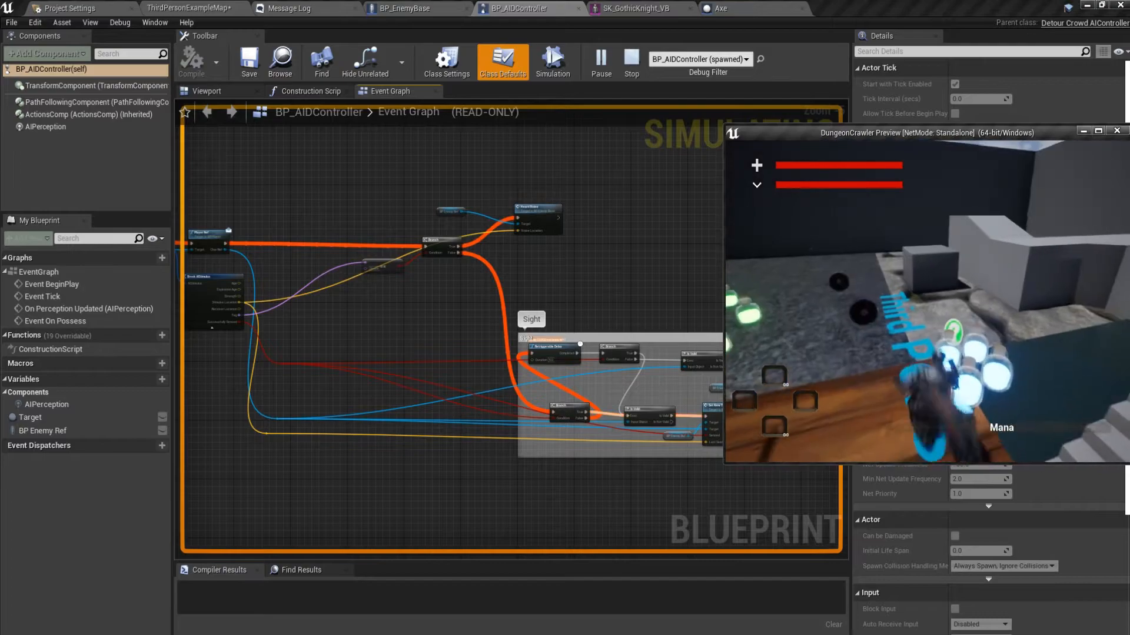
pyautogui.press('w')
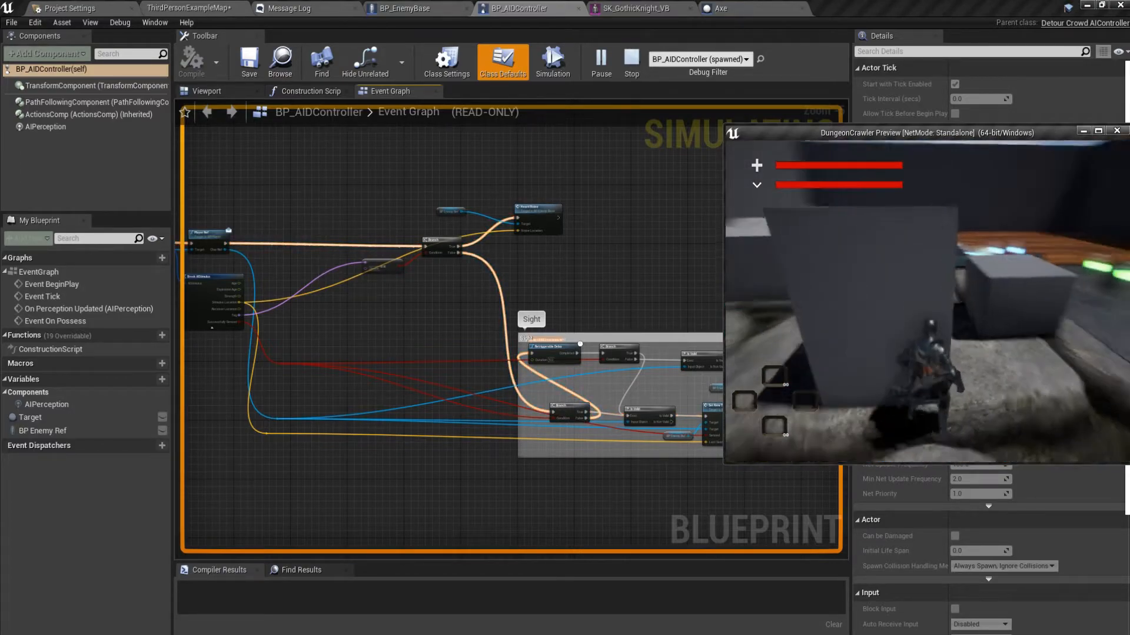
pyautogui.press('w')
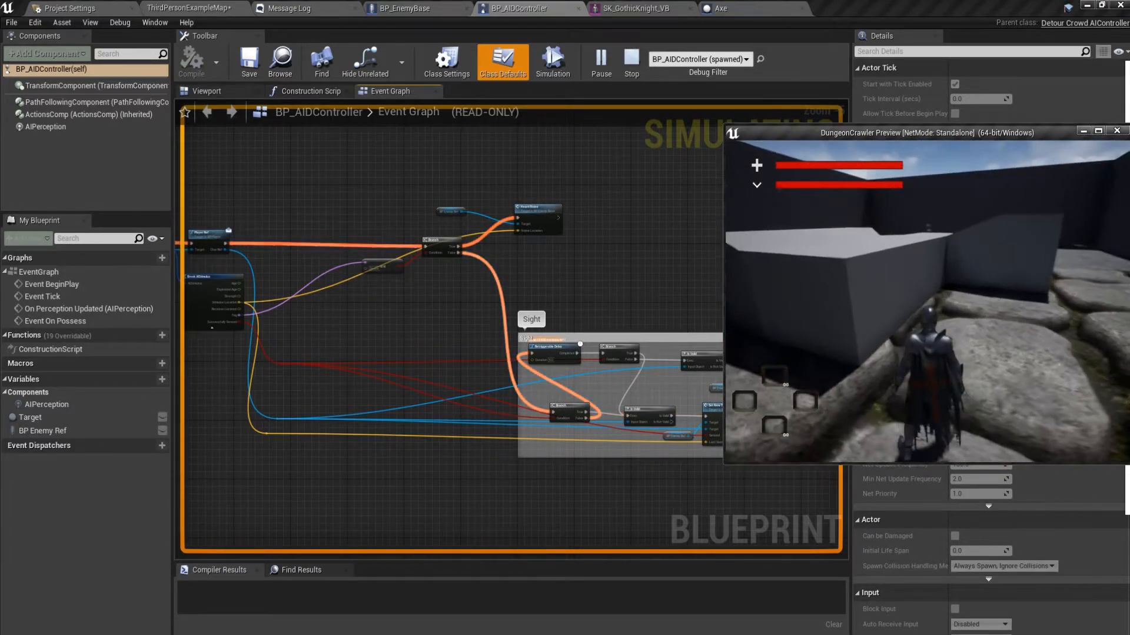
pyautogui.press('w')
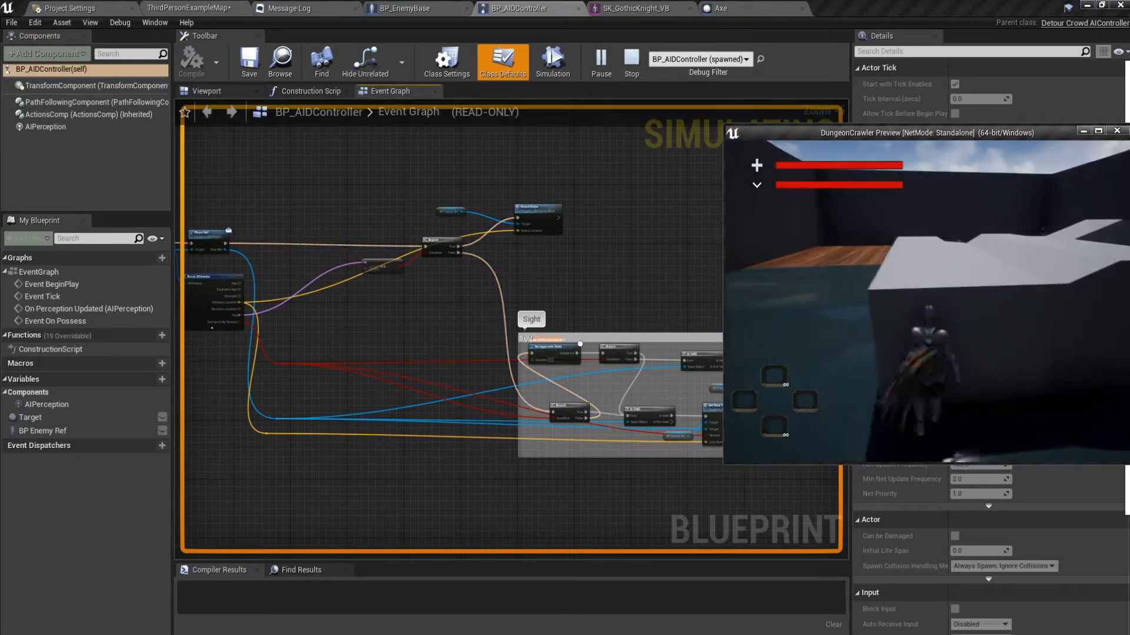
pyautogui.press('w')
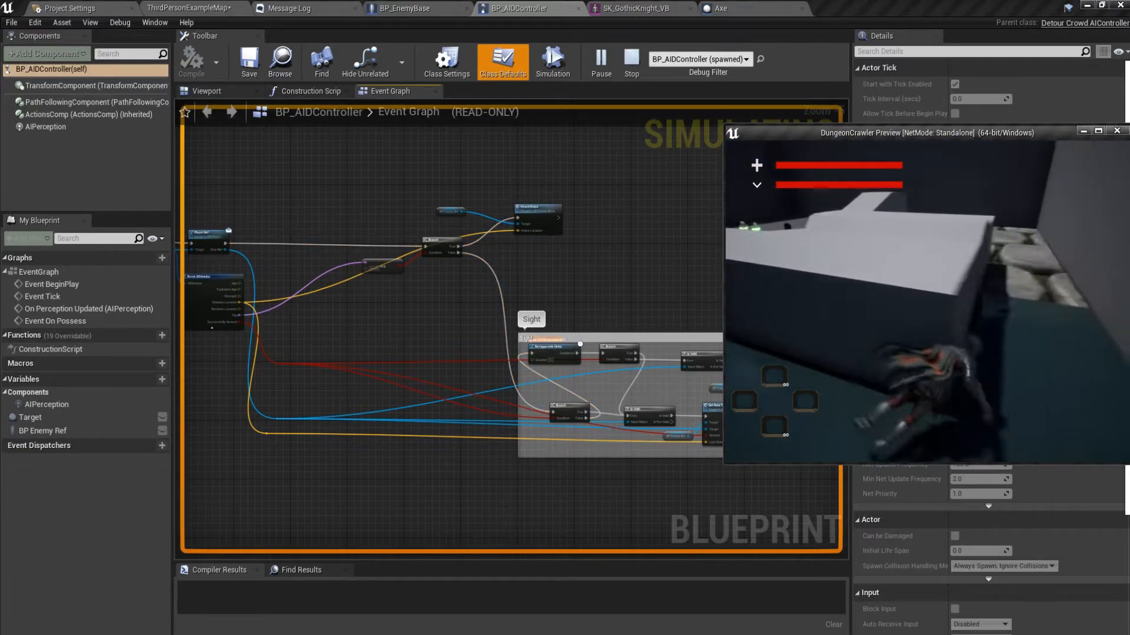
pyautogui.press('w')
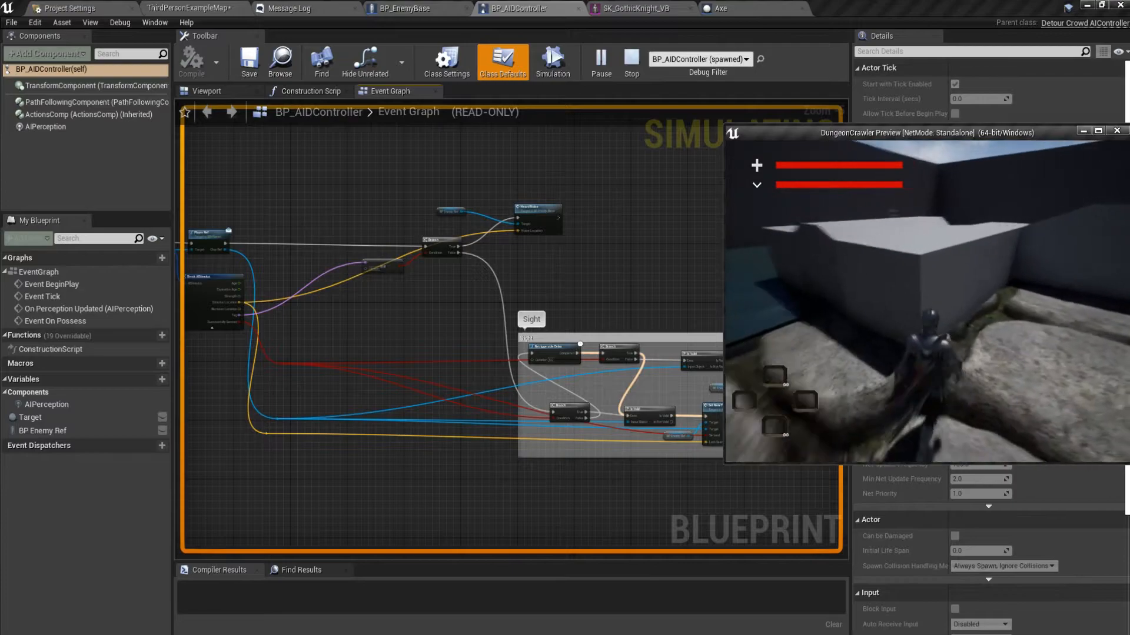
pyautogui.press('w')
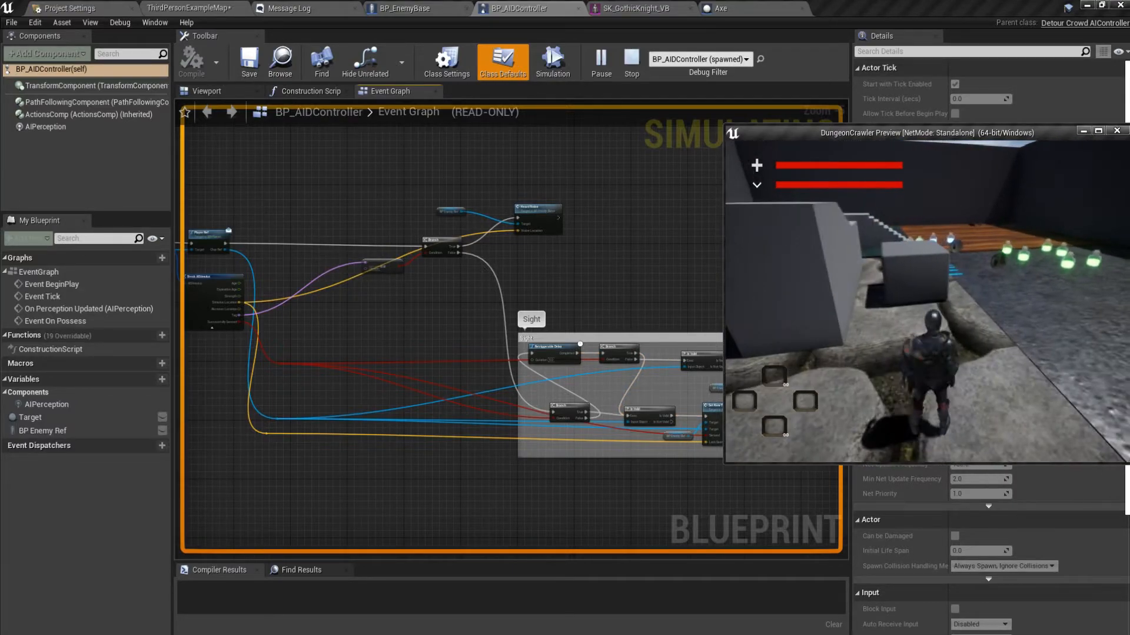
pyautogui.press('Escape')
# Examine the chain from On Perception Updated through the loops, Get Actors Perception and Break AIStimulus to the tag comparison Branch
pyautogui.moveTo(253, 303); pyautogui.dragTo(583, 342, button='right')
pyautogui.scroll(3, 386, 330)
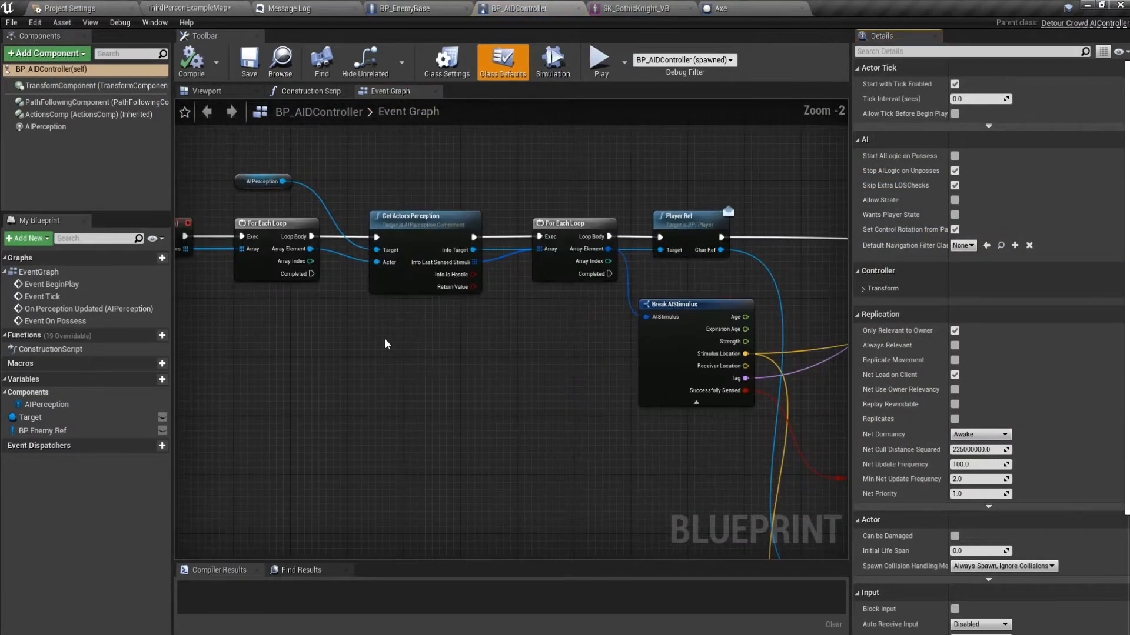
pyautogui.moveTo(384, 338); pyautogui.dragTo(431, 371, button='right')
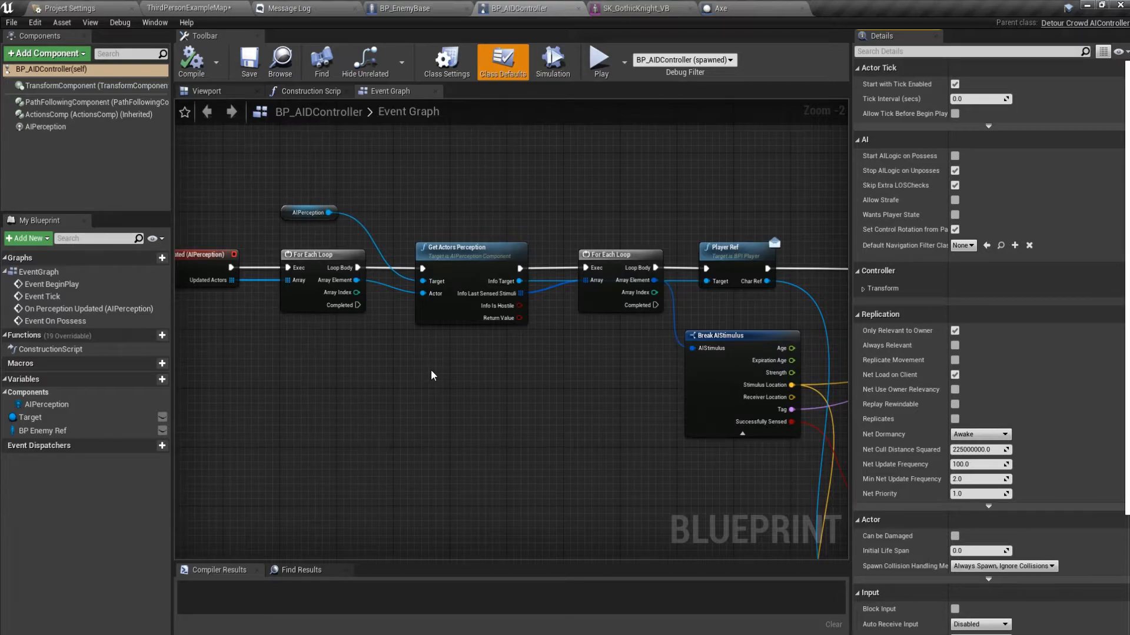
pyautogui.moveTo(583, 388); pyautogui.dragTo(733, 419, button='right')
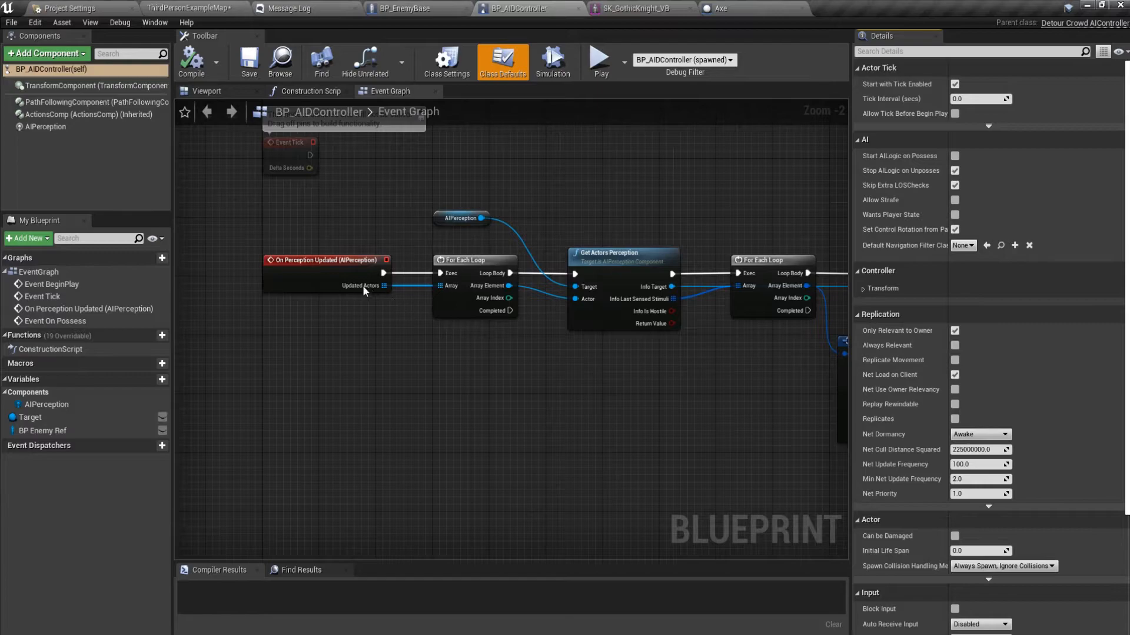
pyautogui.click(342, 276)
pyautogui.moveTo(575, 341); pyautogui.dragTo(599, 333, button='right')
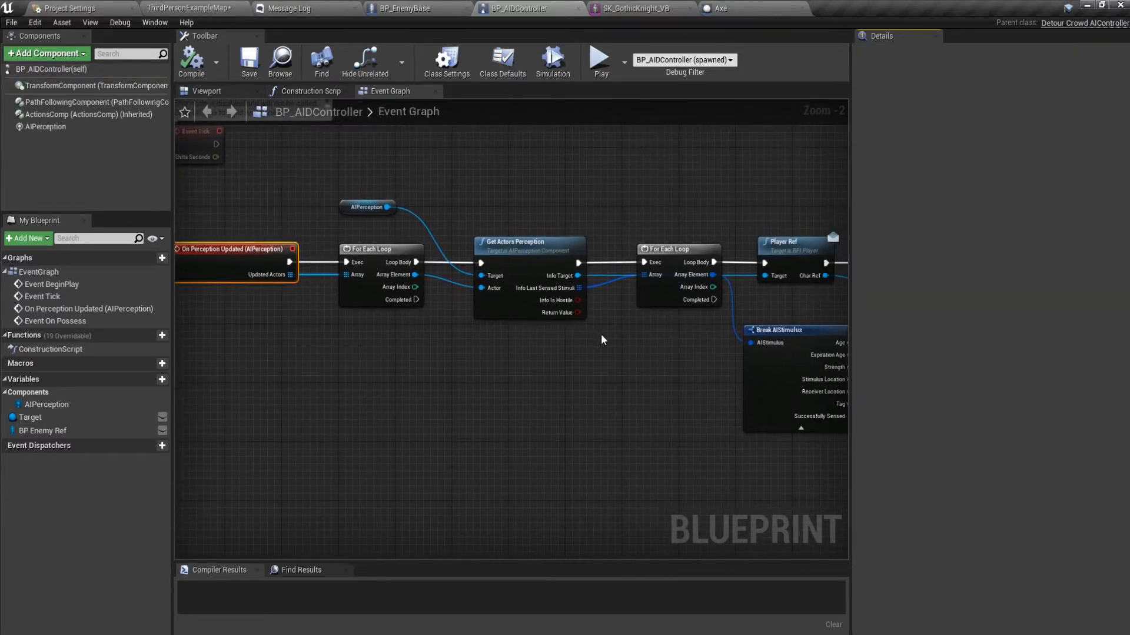
pyautogui.moveTo(676, 336); pyautogui.dragTo(407, 348, button='right')
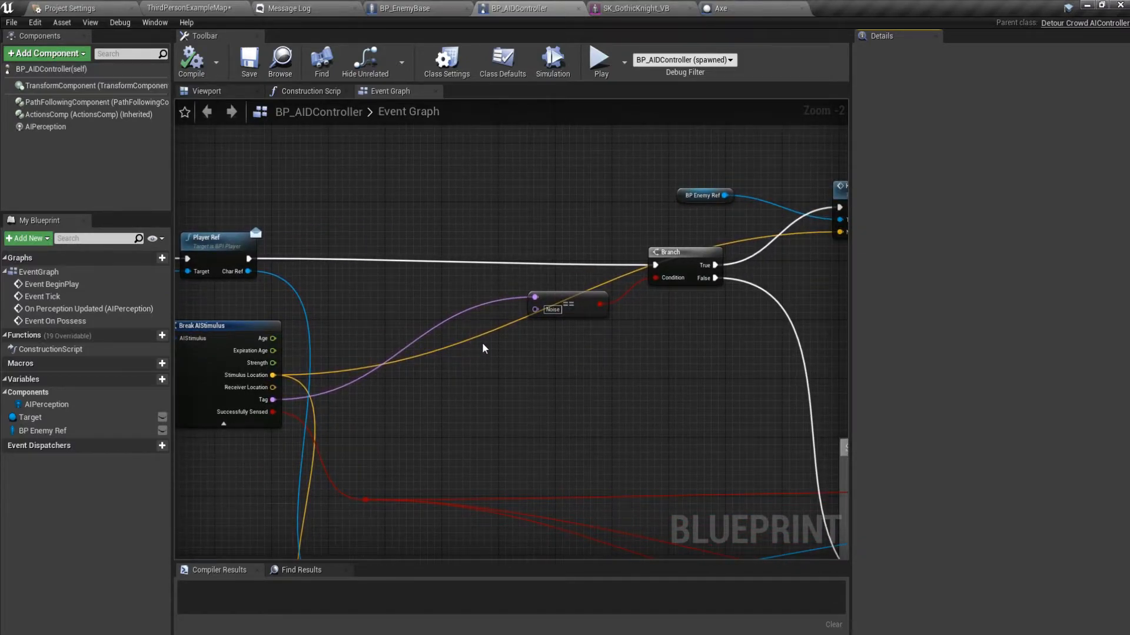
pyautogui.scroll(-2, 591, 246)
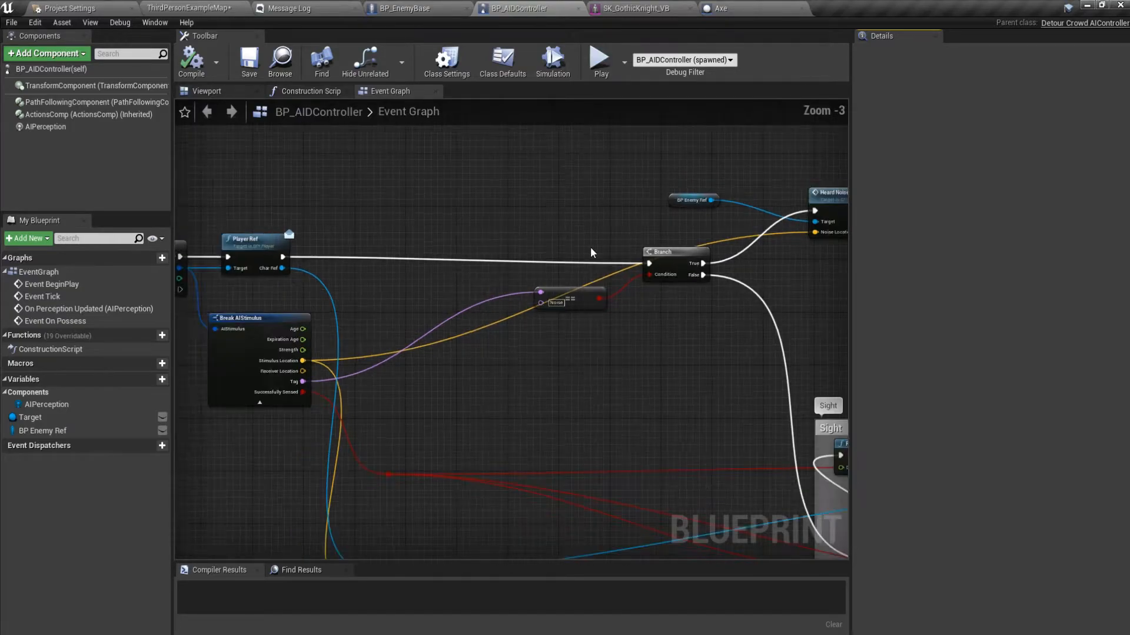
# Play the level and run the player around the blocks to watch the flow from Player Ref through the Branch, and end the session
pyautogui.click(599, 59)
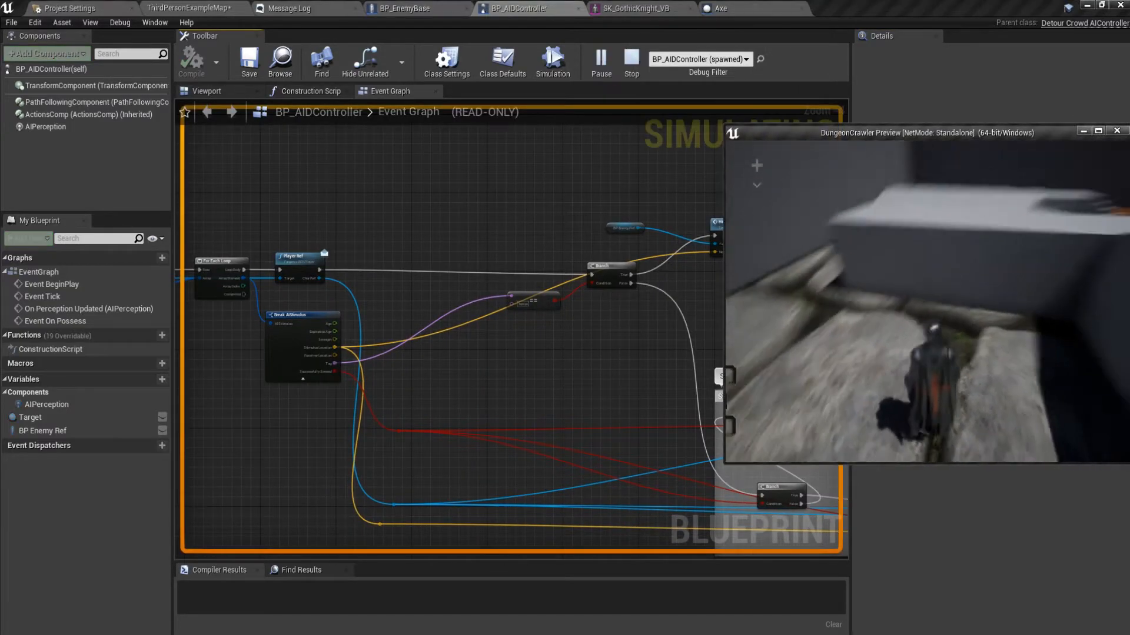
pyautogui.press('w')
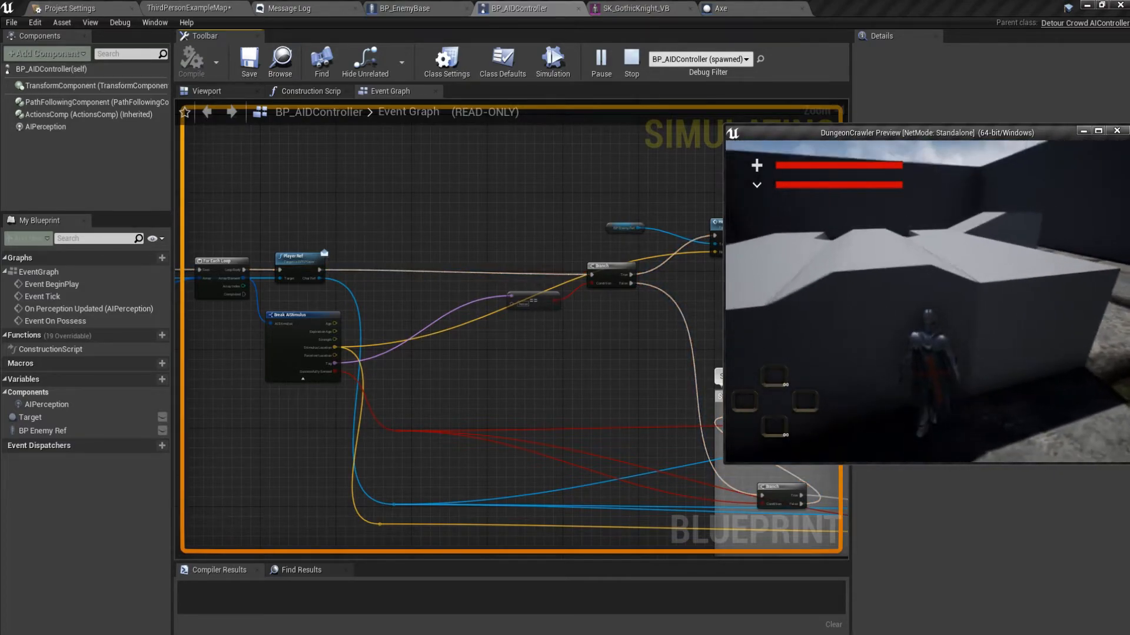
pyautogui.press('w')
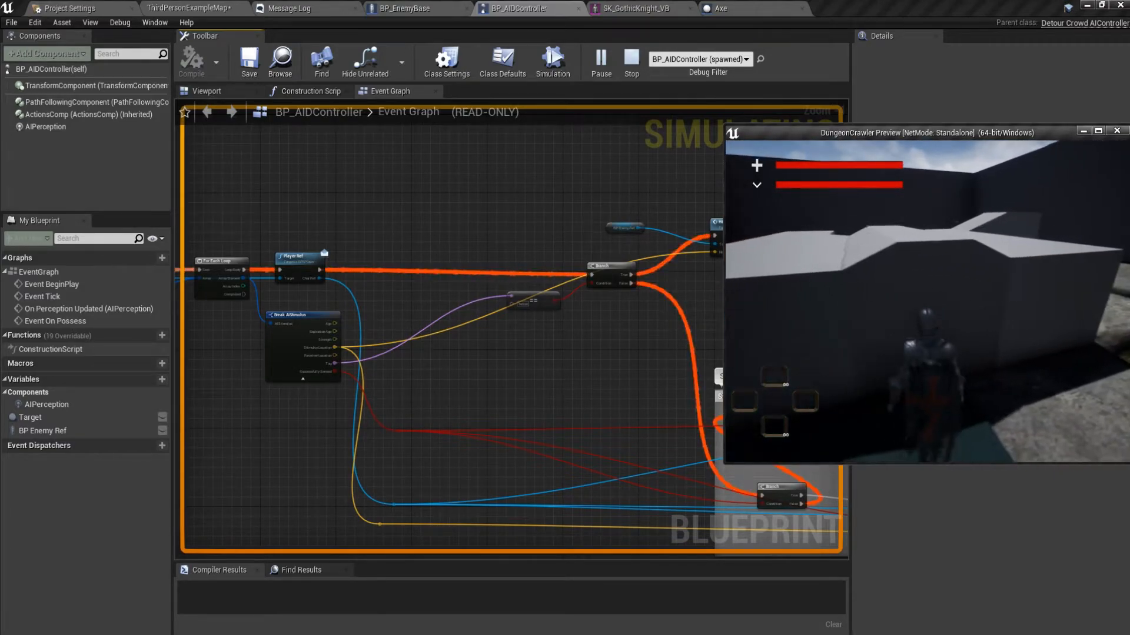
pyautogui.press('w')
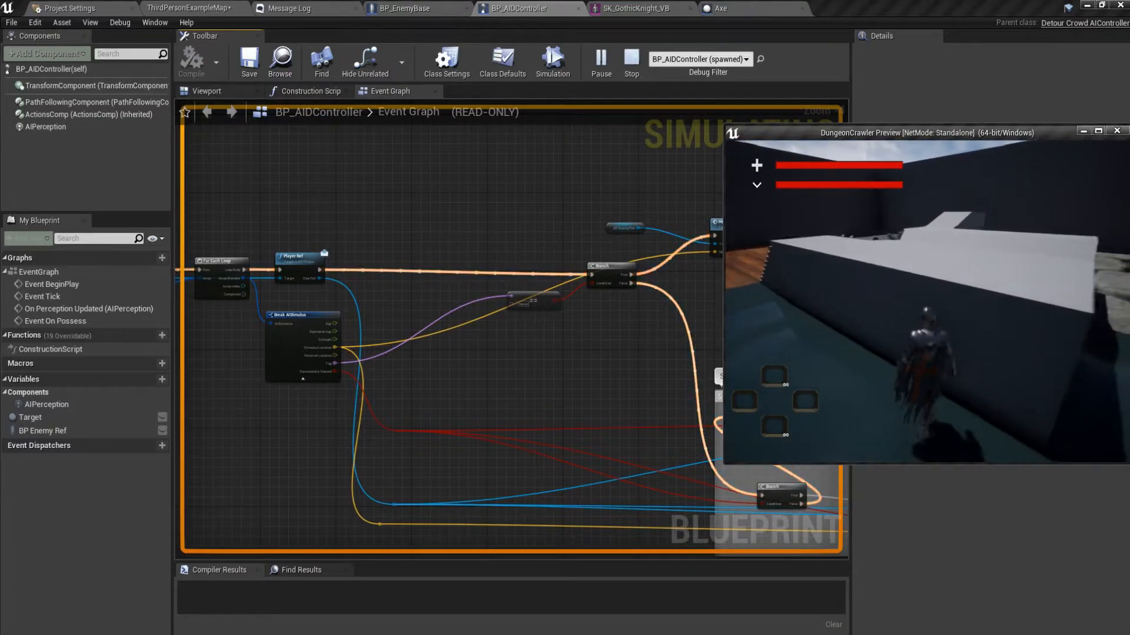
pyautogui.press('w')
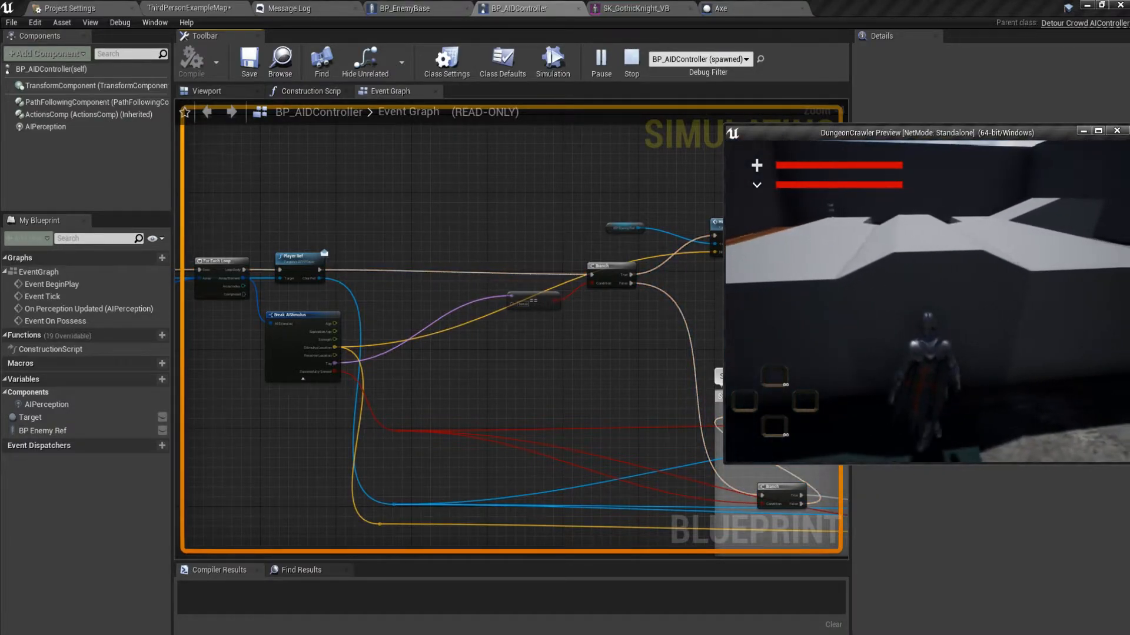
pyautogui.press('w')
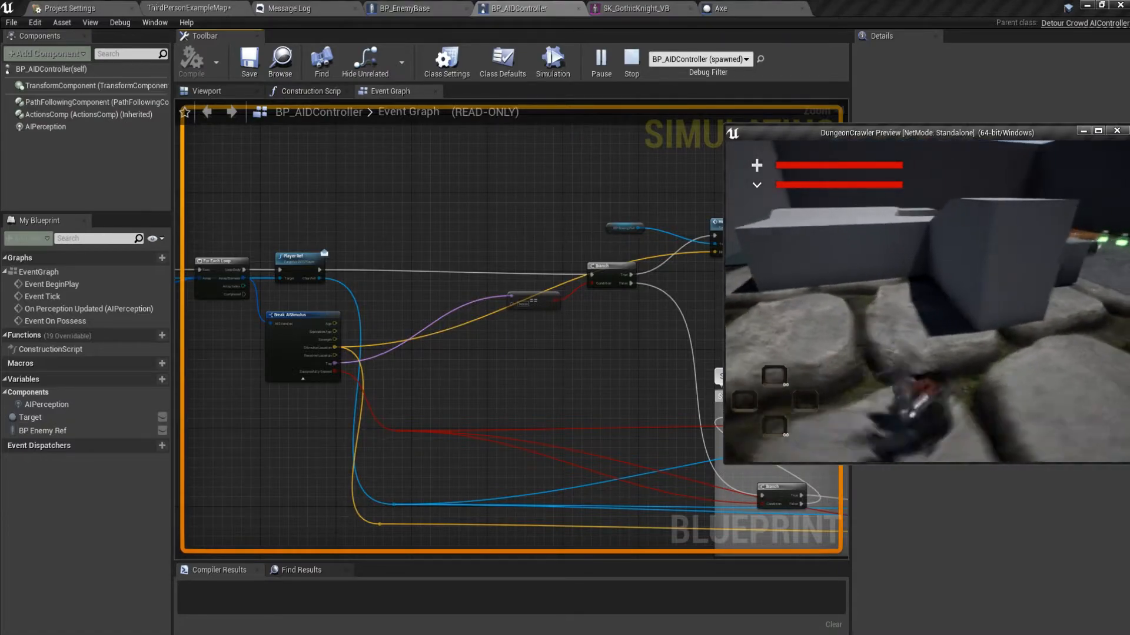
pyautogui.press('w')
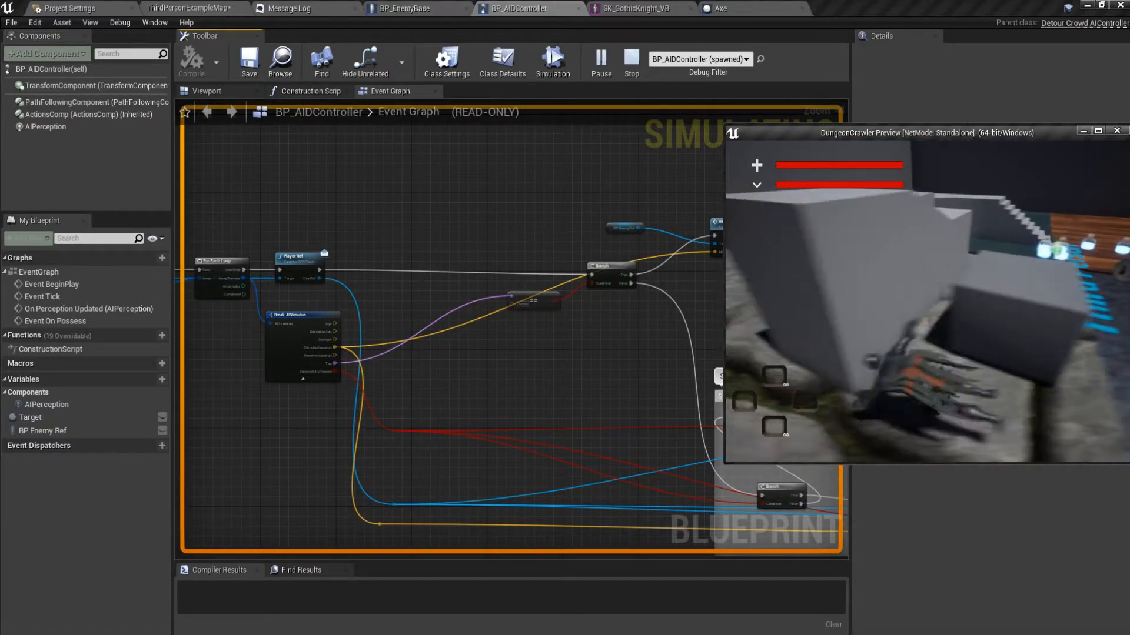
pyautogui.press('Escape')
# Delete the Branch after the Retriggerable Delay in the Sight section and connect the delay's Completed output to the lower Branch
pyautogui.moveTo(753, 389); pyautogui.dragTo(605, 331, button='right')
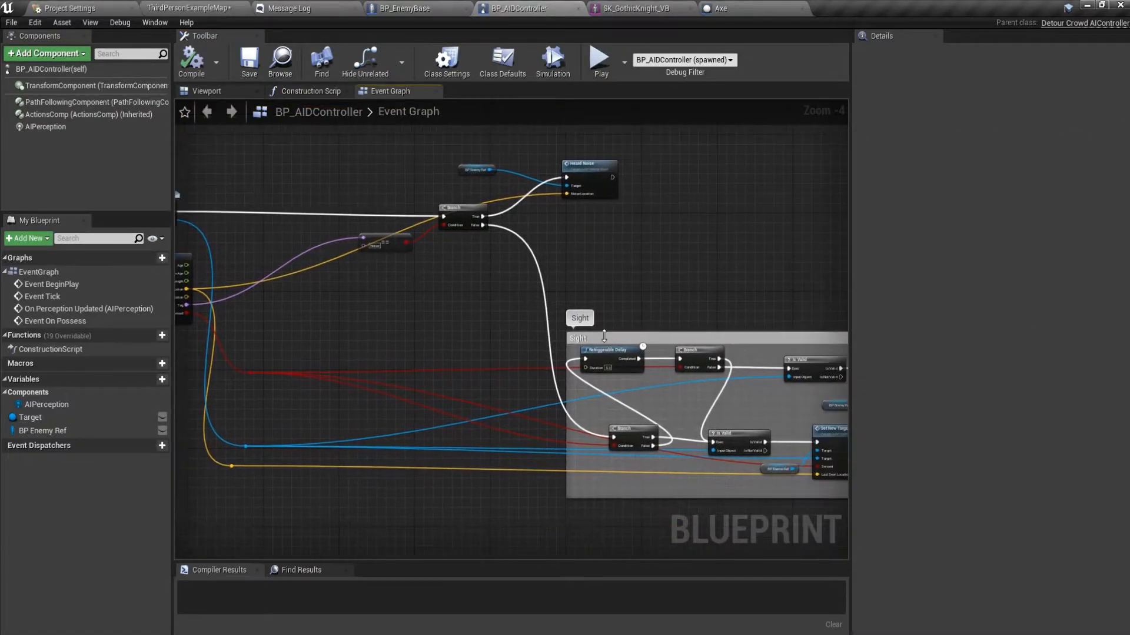
pyautogui.scroll(1, 617, 401)
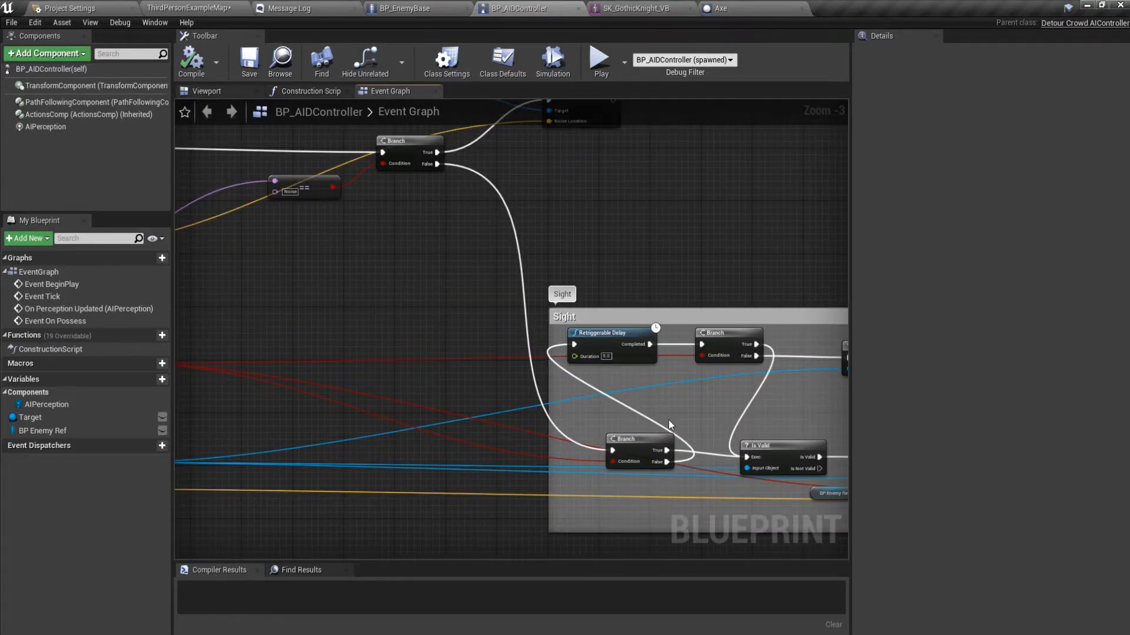
pyautogui.moveTo(668, 420); pyautogui.dragTo(508, 401, button='right')
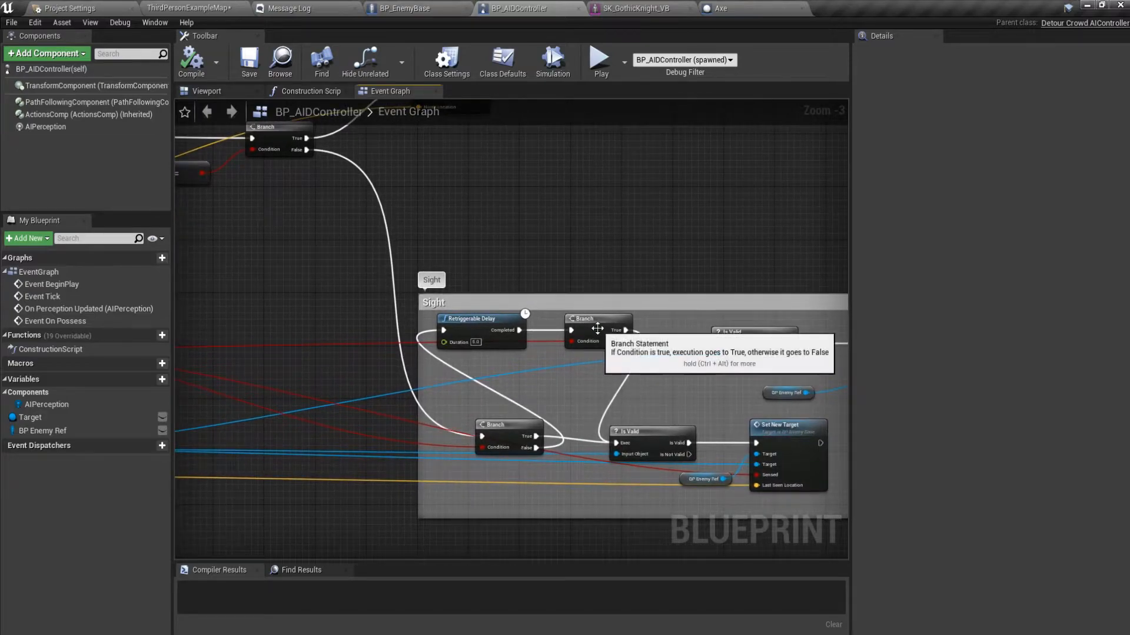
pyautogui.moveTo(561, 373); pyautogui.dragTo(632, 373, button='right')
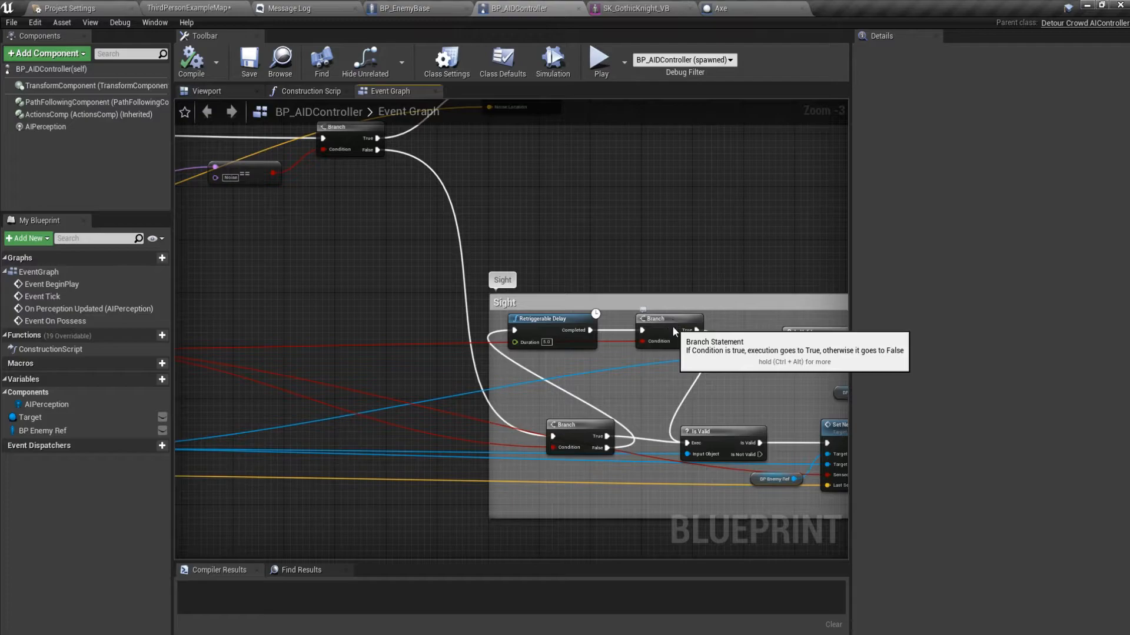
pyautogui.press('Delete')
pyautogui.moveTo(590, 330); pyautogui.dragTo(555, 439)
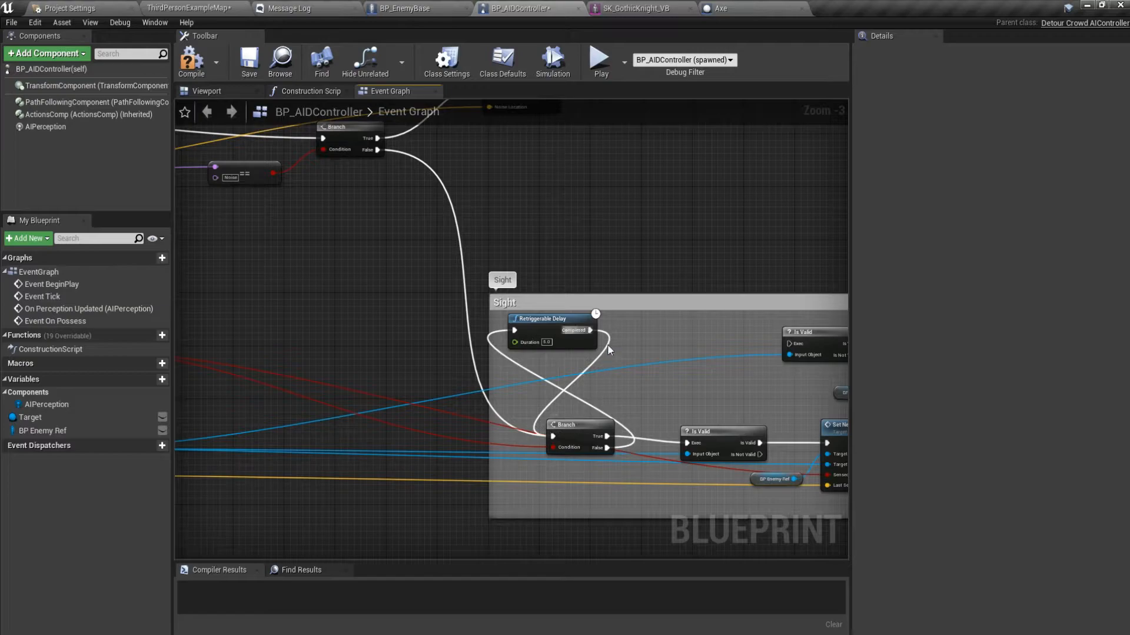
# Rewire the Retriggerable Delay's Completed output to the Is Valid node ahead of Clear Target, and compile the blueprint
pyautogui.moveTo(679, 417); pyautogui.dragTo(568, 379, button='right')
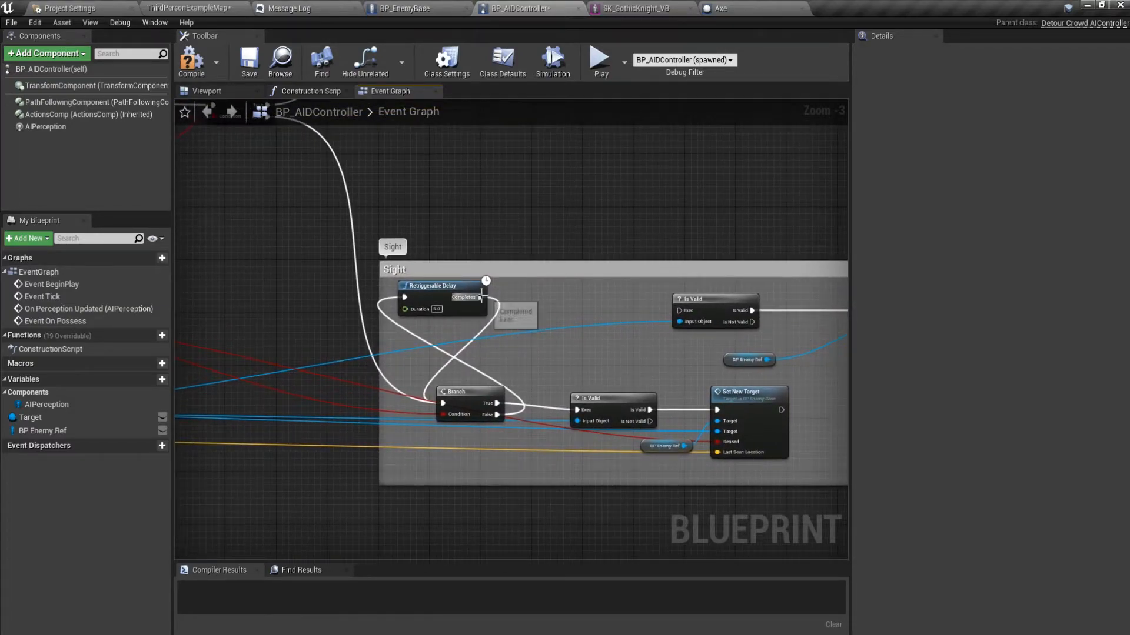
pyautogui.moveTo(480, 297); pyautogui.dragTo(686, 315)
pyautogui.scroll(-1, 595, 320)
pyautogui.moveTo(594, 320); pyautogui.dragTo(482, 352, button='right')
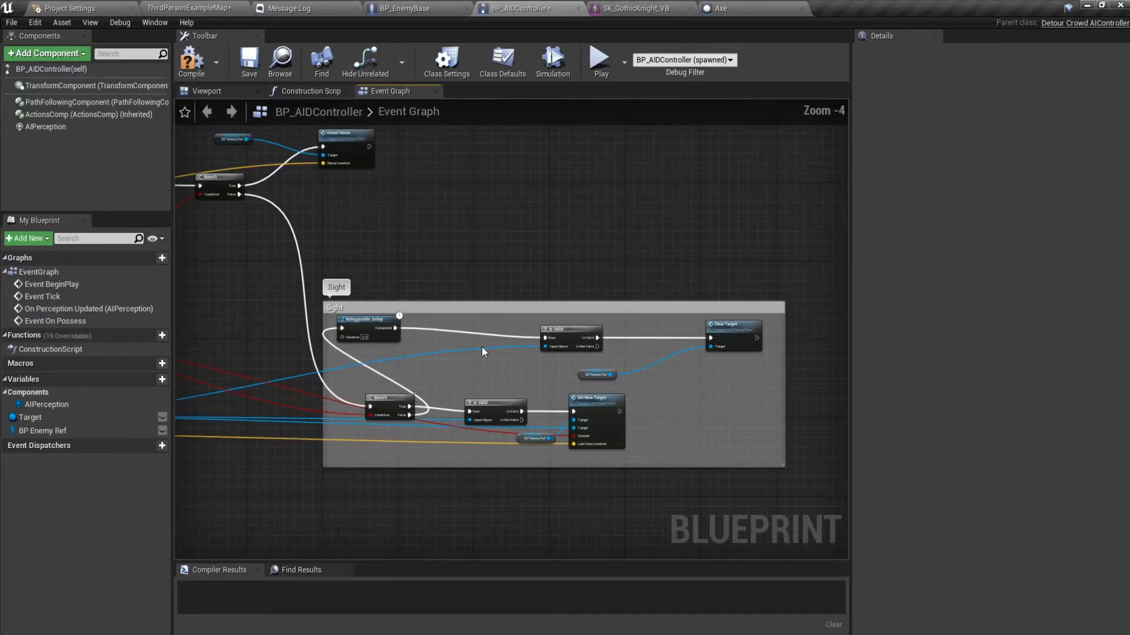
pyautogui.click(191, 58)
# Play the level, run the player around the blocks and stairs to break the enemy's line of sight, approach the enemy, and end the session
pyautogui.click(195, 8)
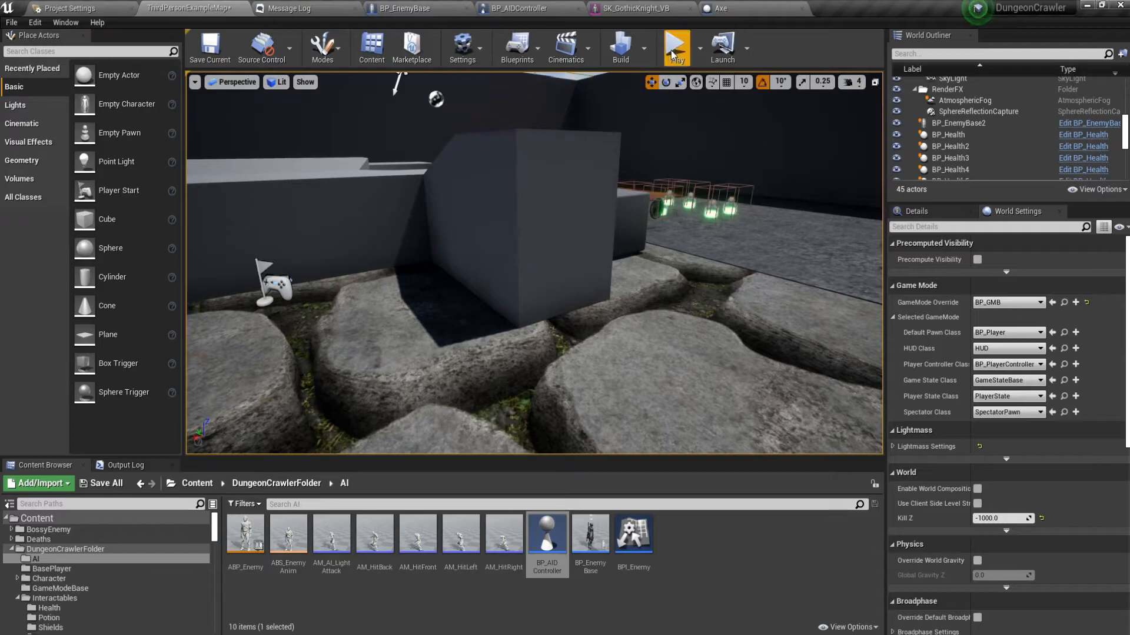
pyautogui.click(675, 46)
pyautogui.press('w')
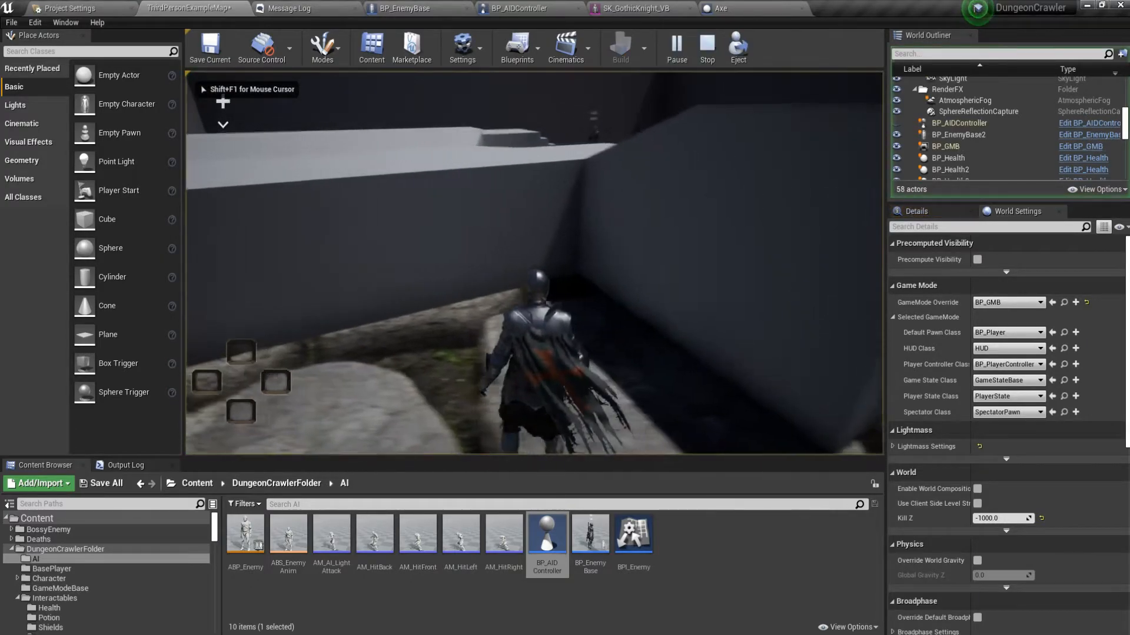
pyautogui.press('w')
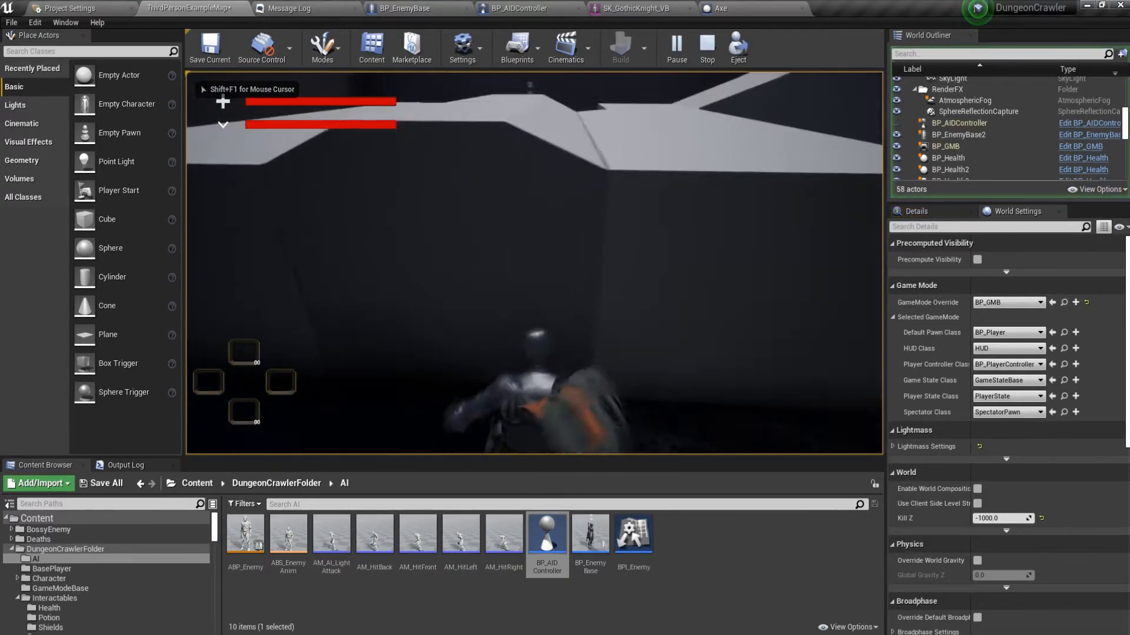
pyautogui.press('w')
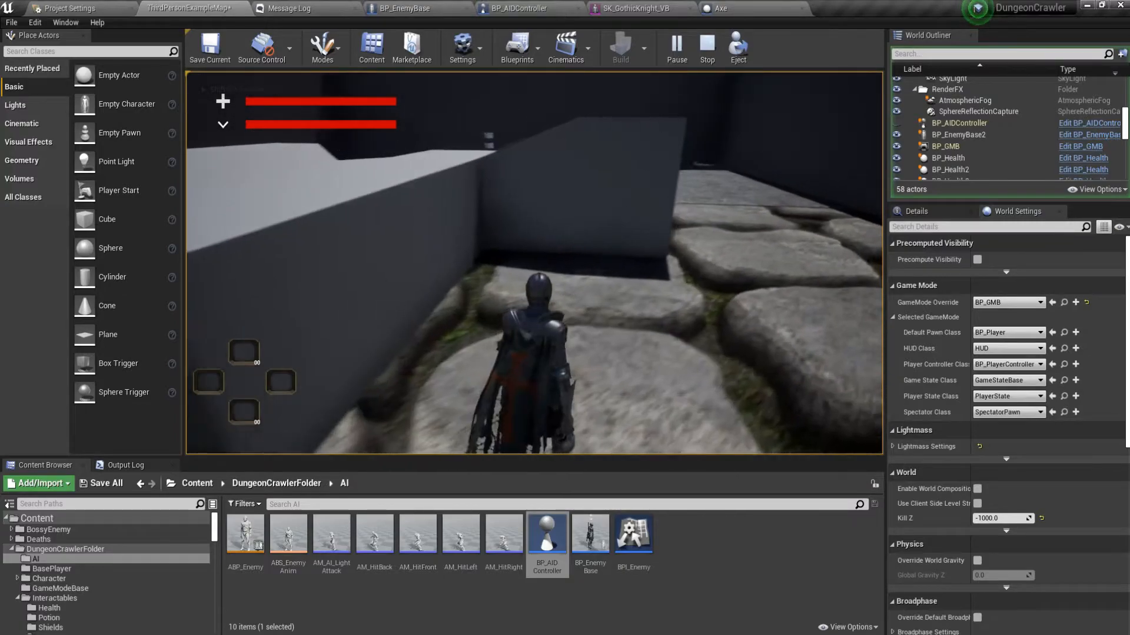
pyautogui.press('a')
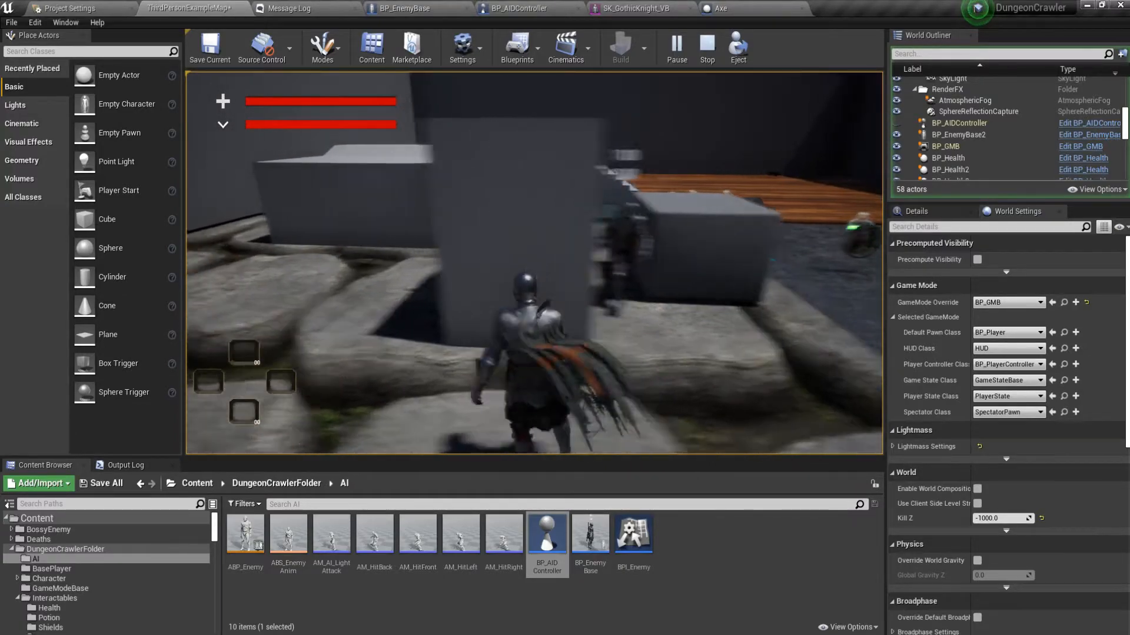
pyautogui.press('w')
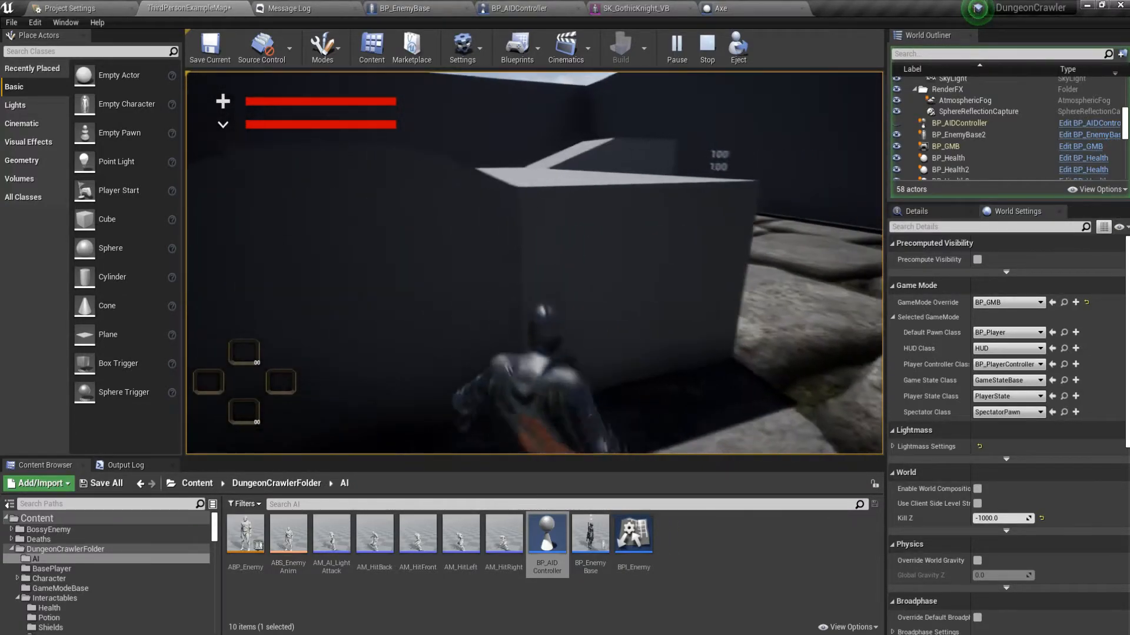
pyautogui.press('w')
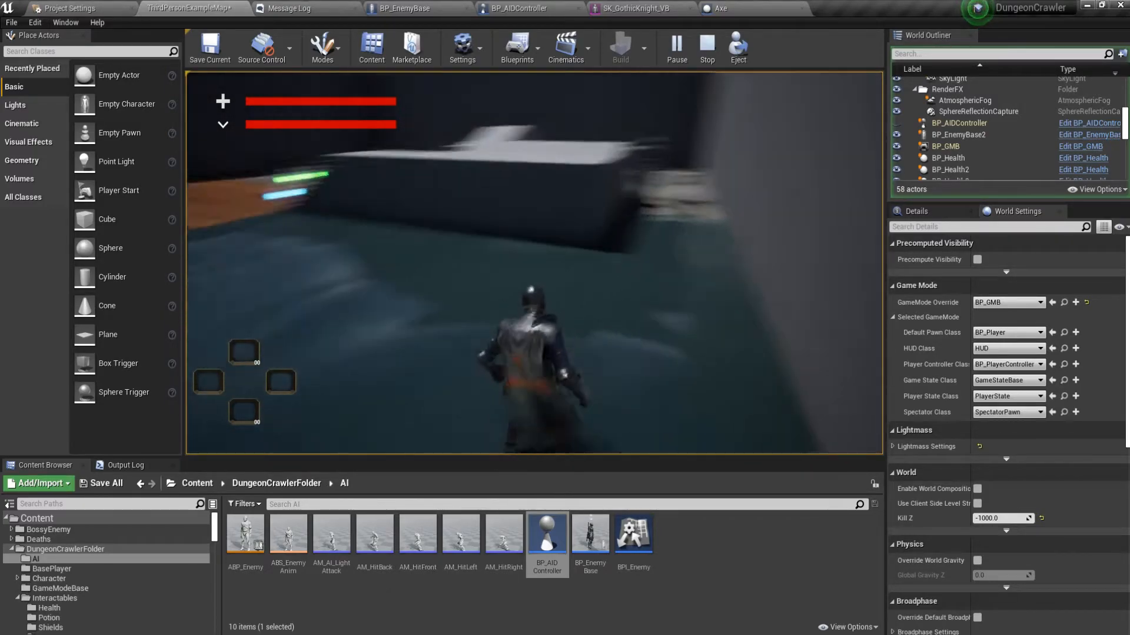
pyautogui.press('w')
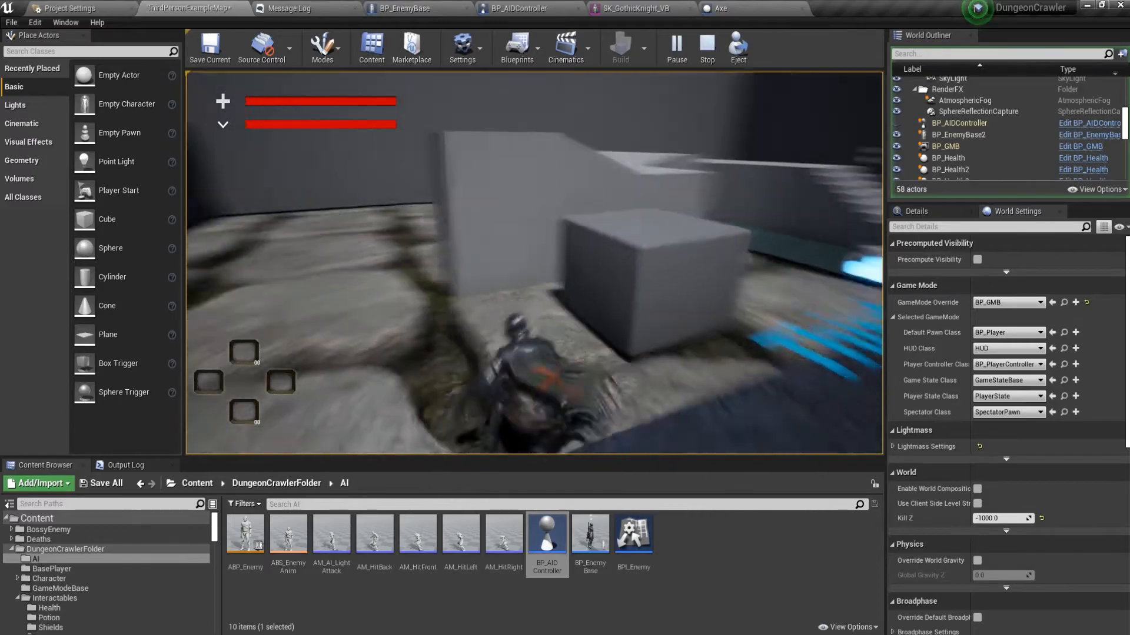
pyautogui.press('w')
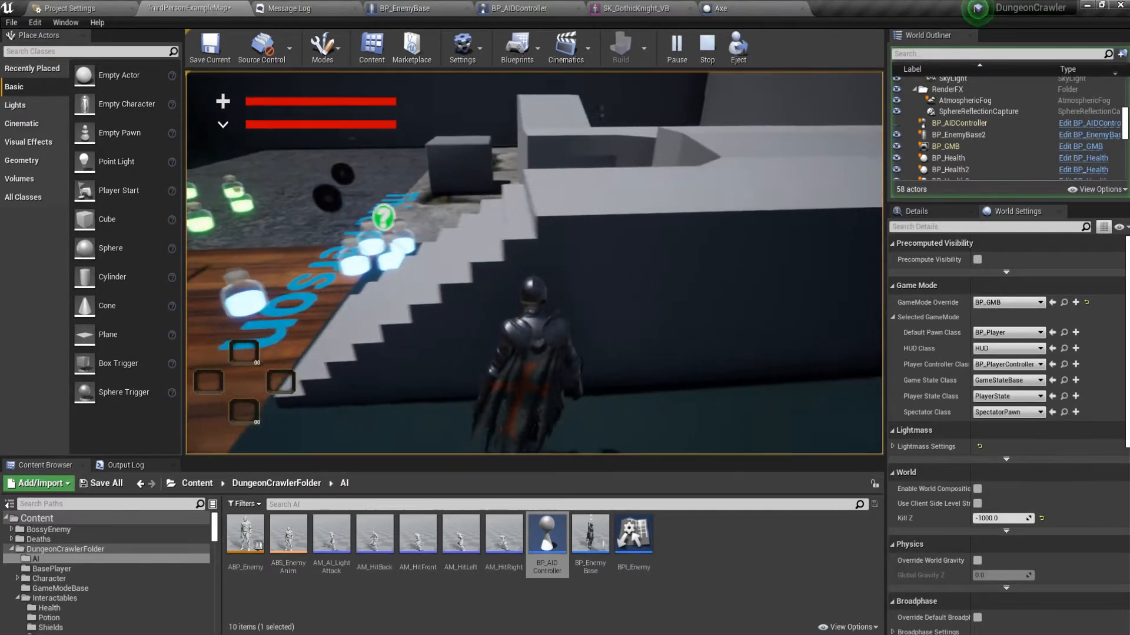
pyautogui.press('w')
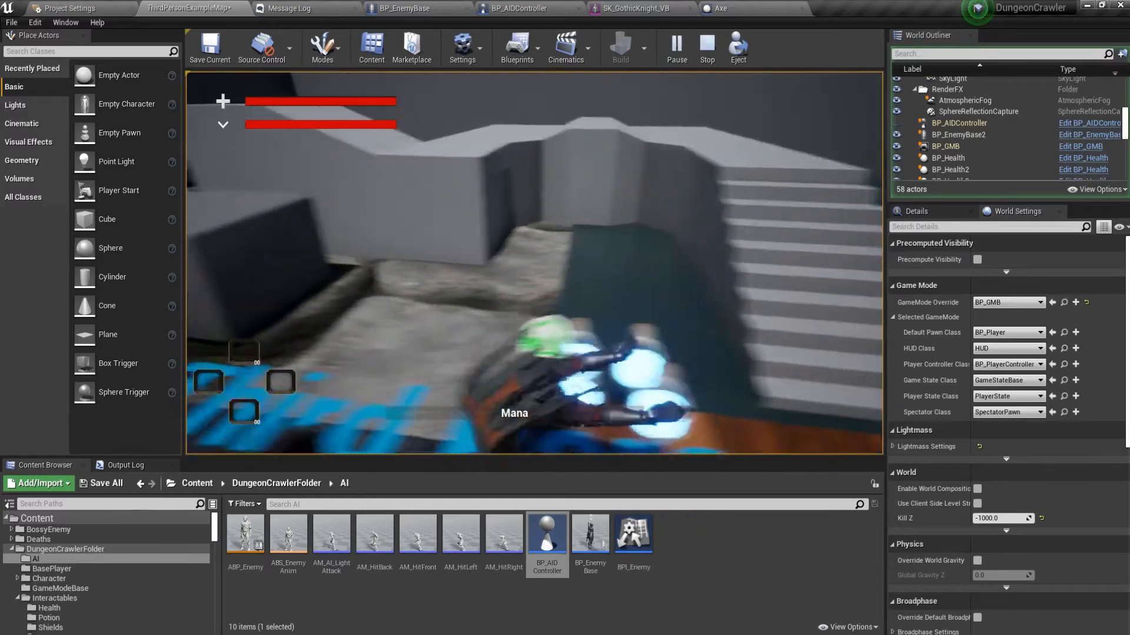
pyautogui.press('a')
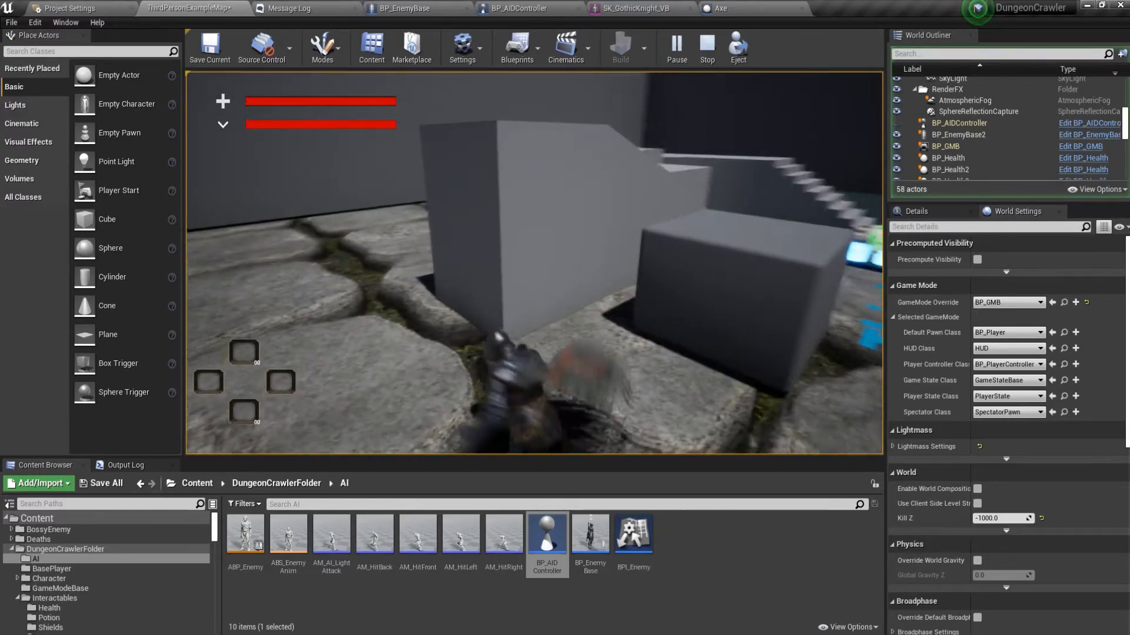
pyautogui.press('d')
pyautogui.press('a')
pyautogui.press('w')
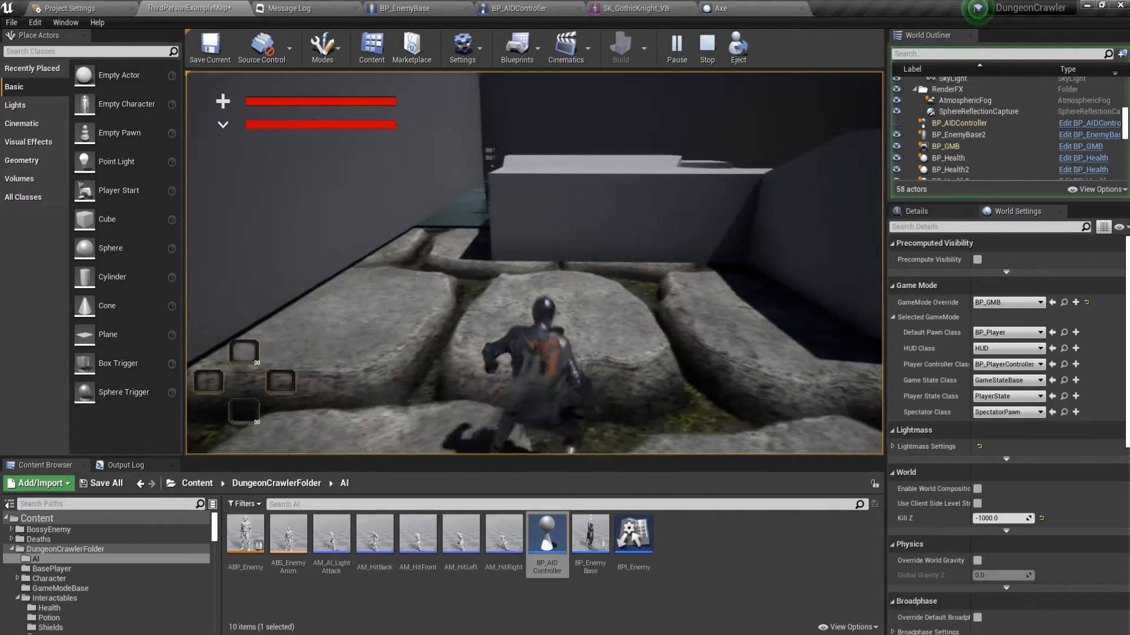
pyautogui.press('w')
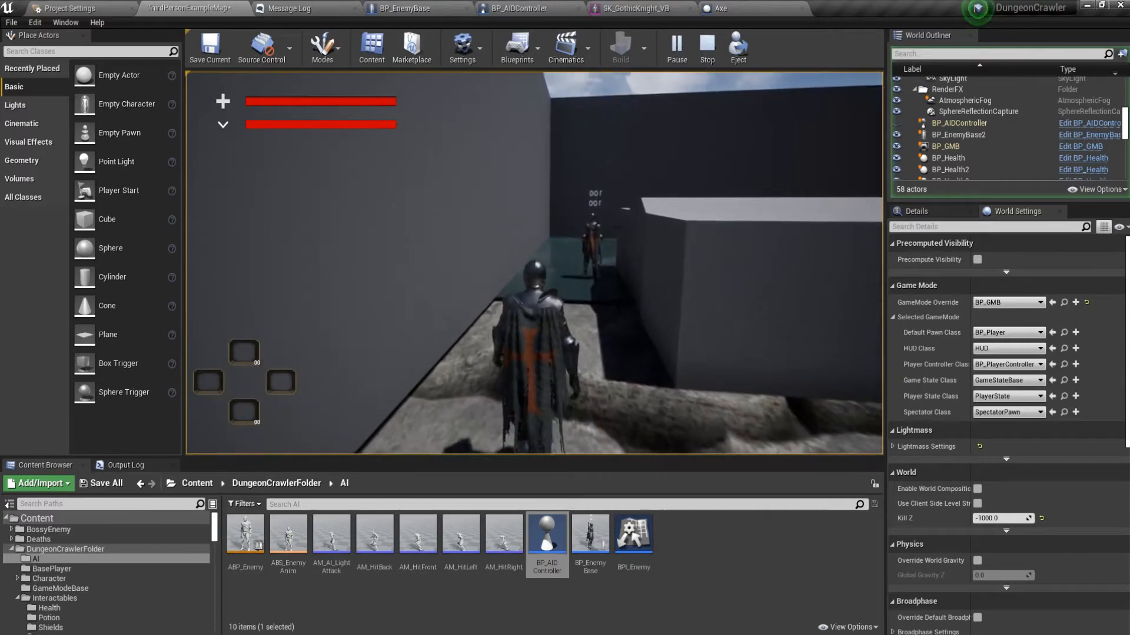
pyautogui.press('w')
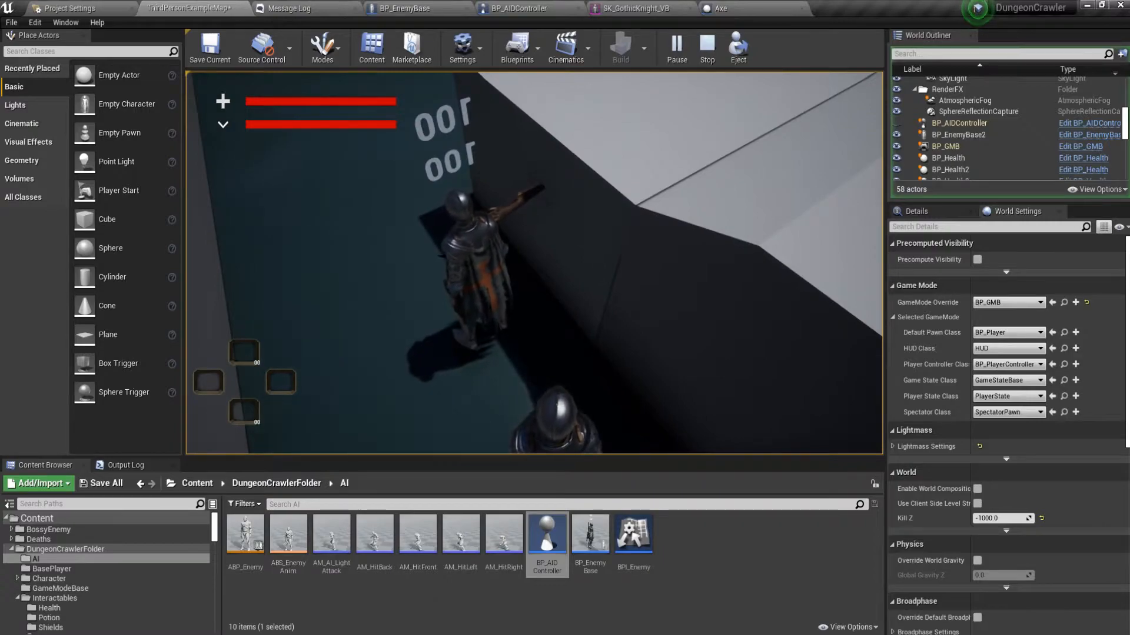
pyautogui.press('Escape')
# Examine BP_EnemyBase's event graph from the Set New Target section to the Flip Flop and Get Socket Bone Name nodes that attach the sword
pyautogui.click(428, 9)
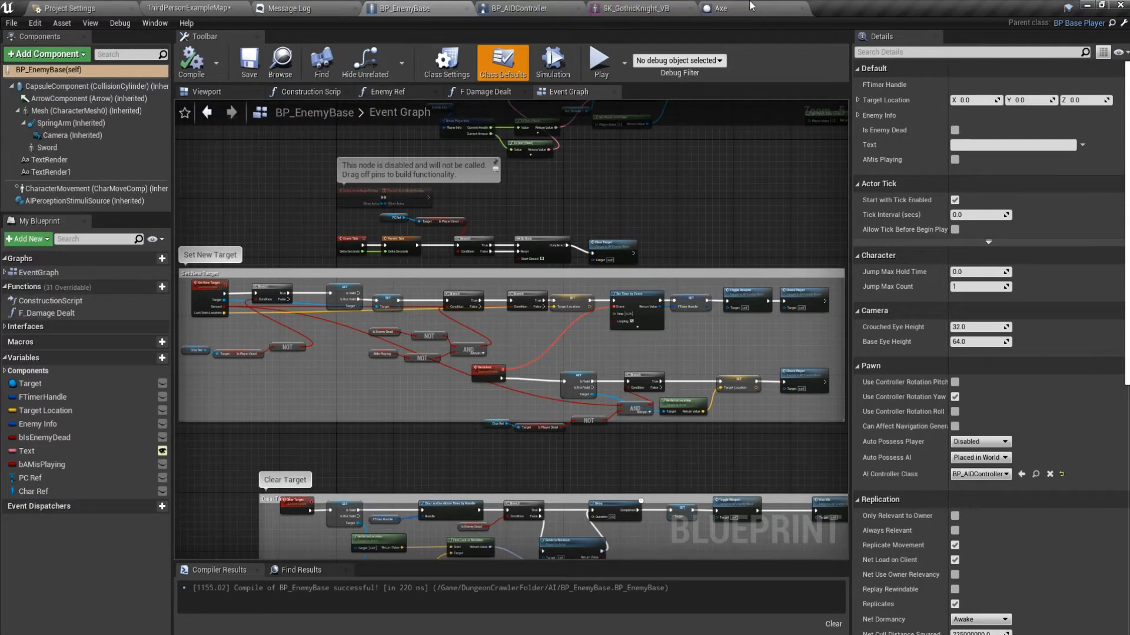
pyautogui.click(512, 8)
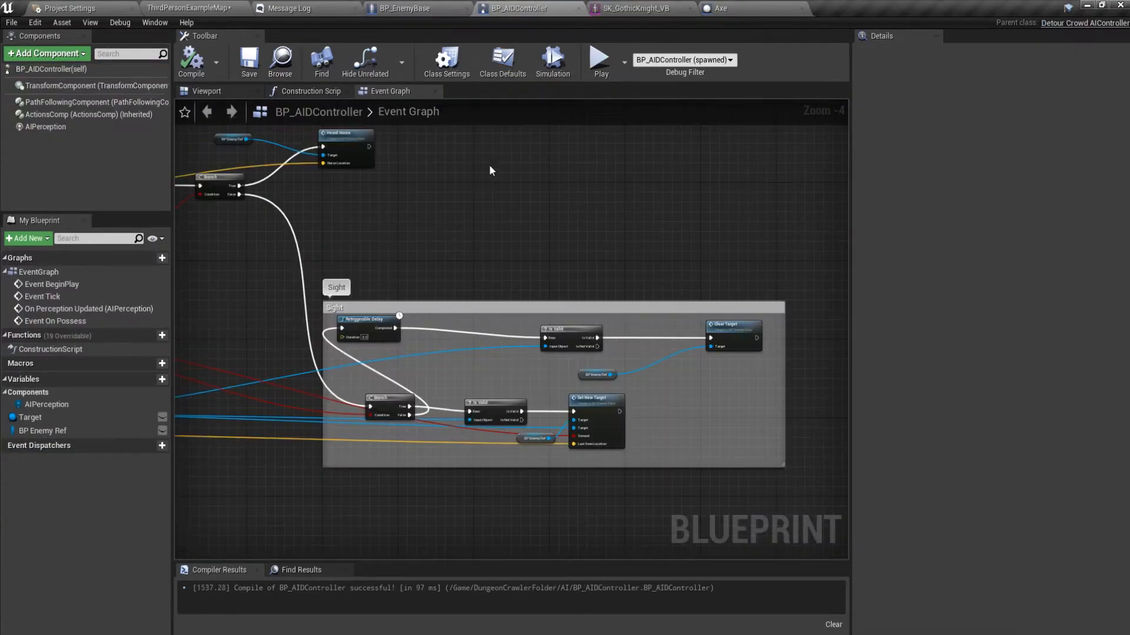
pyautogui.scroll(-2, 453, 275)
pyautogui.click(425, 7)
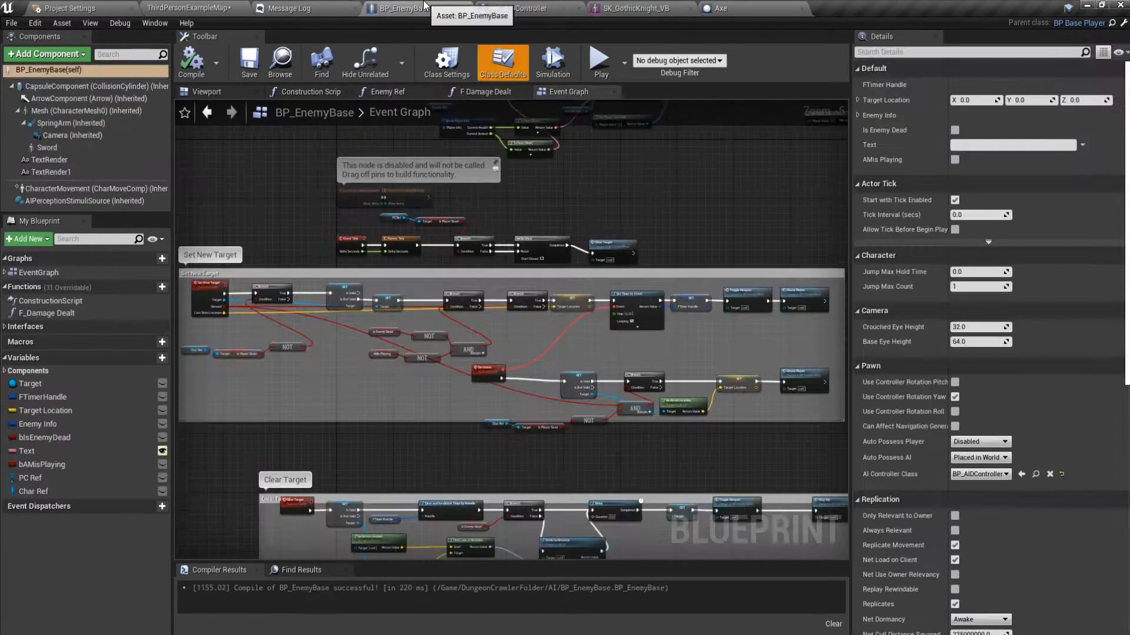
pyautogui.moveTo(344, 386); pyautogui.dragTo(451, 381, button='right')
pyautogui.moveTo(515, 204); pyautogui.dragTo(439, 497, button='right')
pyautogui.moveTo(676, 277); pyautogui.dragTo(582, 354, button='right')
pyautogui.scroll(5, 582, 355)
pyautogui.moveTo(446, 395); pyautogui.dragTo(557, 531, button='right')
pyautogui.moveTo(461, 392); pyautogui.dragTo(493, 379, button='right')
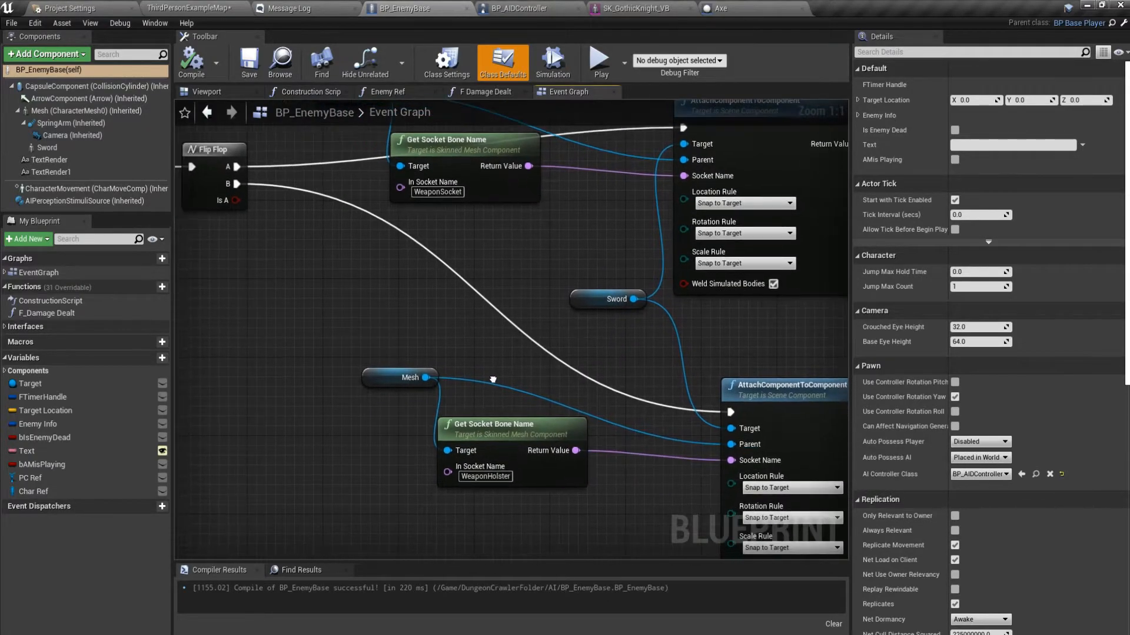
# Clear the skeleton tree filter in SK_GothicKnight_VB, select the WeaponHolster socket and highlight its socket name for checking
pyautogui.click(633, 8)
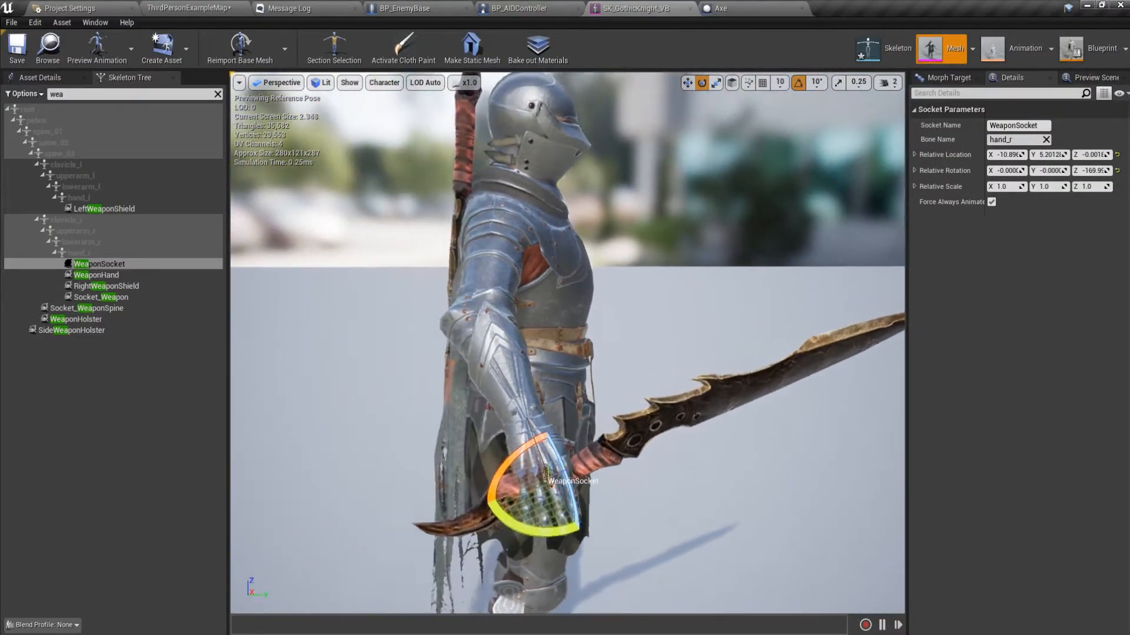
pyautogui.moveTo(447, 236); pyautogui.dragTo(406, 235, button='right')
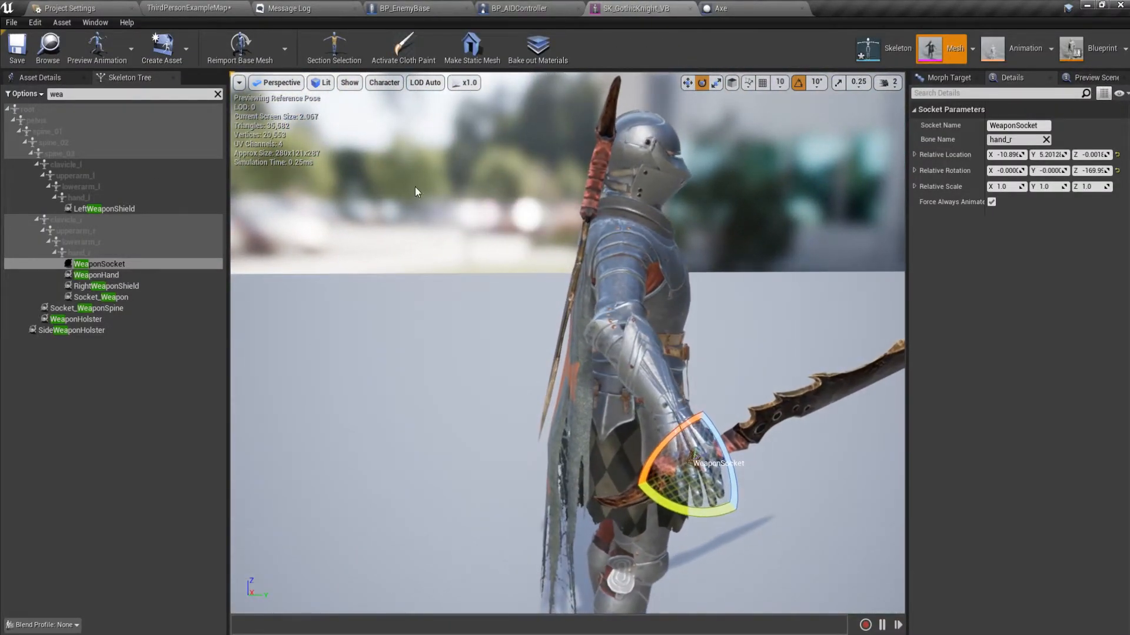
pyautogui.click(218, 94)
pyautogui.moveTo(447, 282)
pyautogui.mouseDown(button='right')
pyautogui.moveTo(589, 288)
pyautogui.moveTo(459, 288)
pyautogui.moveTo(441, 300)
pyautogui.mouseUp(button='right')
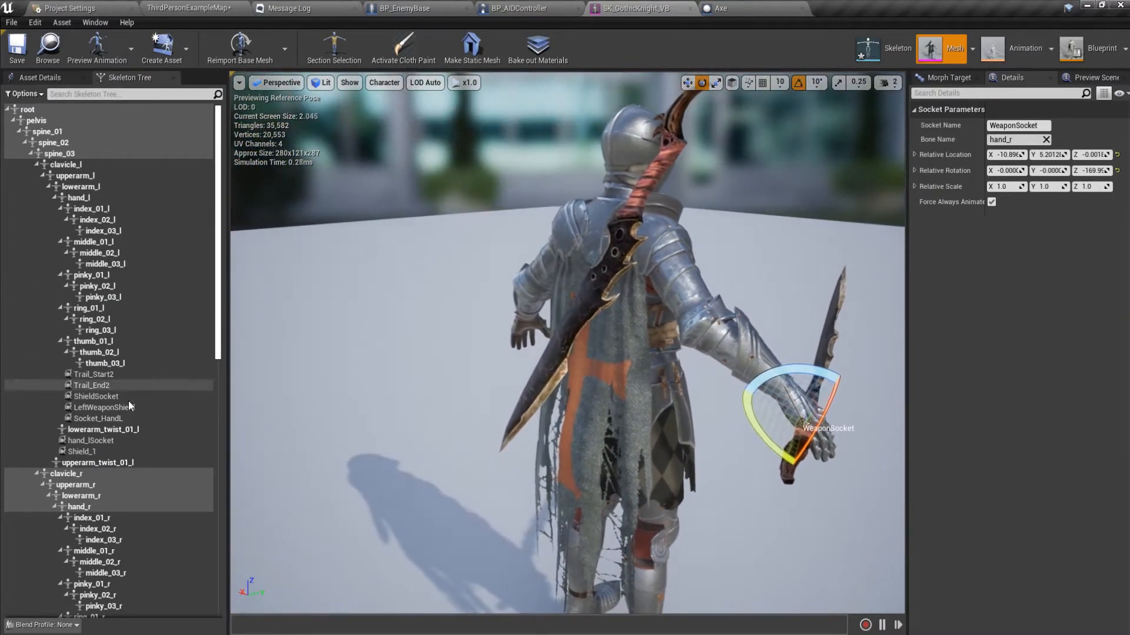
pyautogui.scroll(-1, 134, 438)
pyautogui.scroll(-3, 133, 439)
pyautogui.scroll(-3, 134, 439)
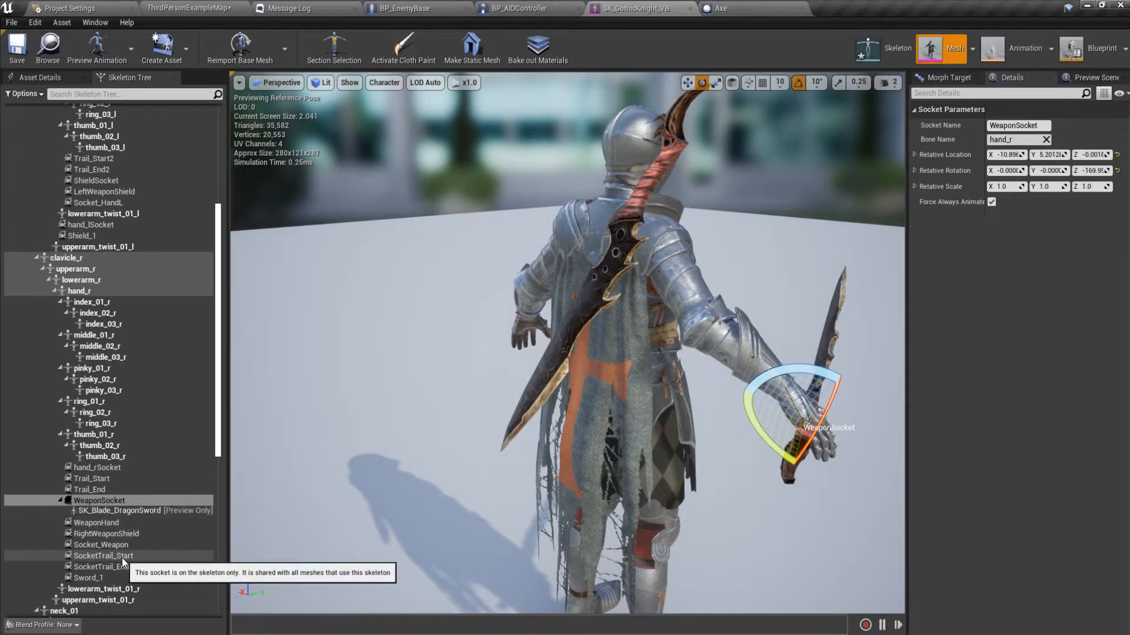
pyautogui.scroll(-5, 122, 558)
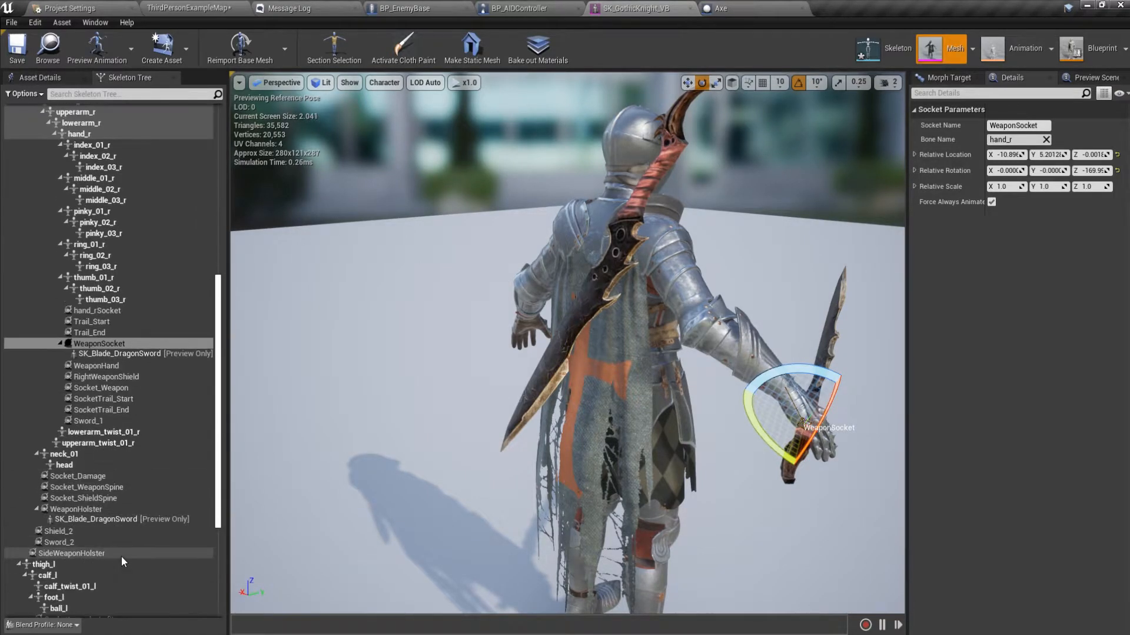
pyautogui.click(115, 512)
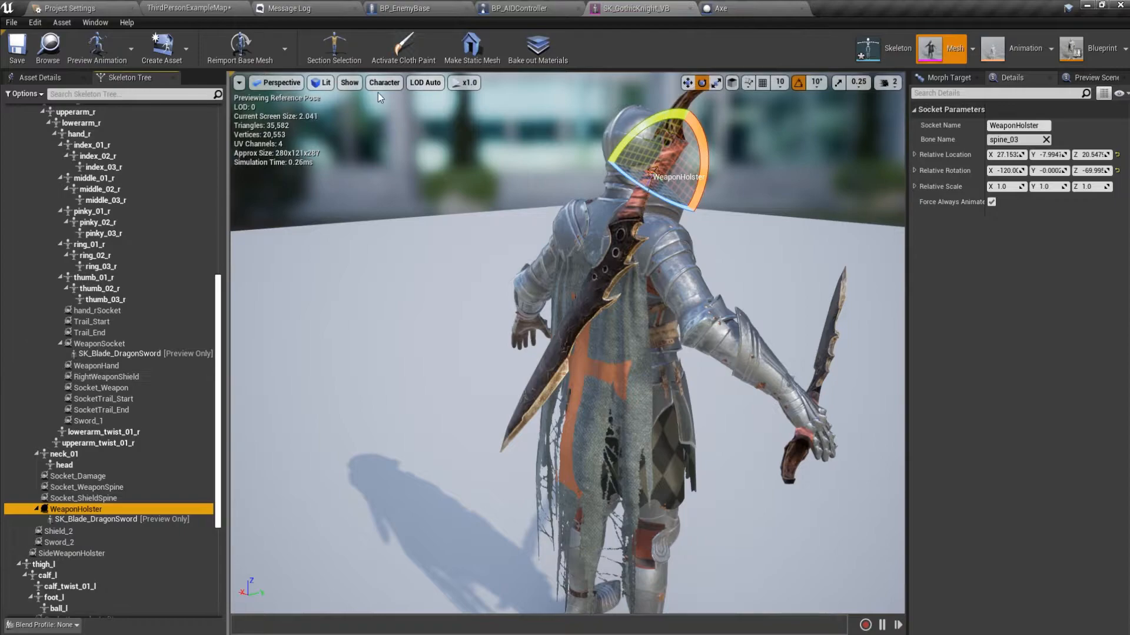
pyautogui.moveTo(1041, 125); pyautogui.dragTo(972, 126)
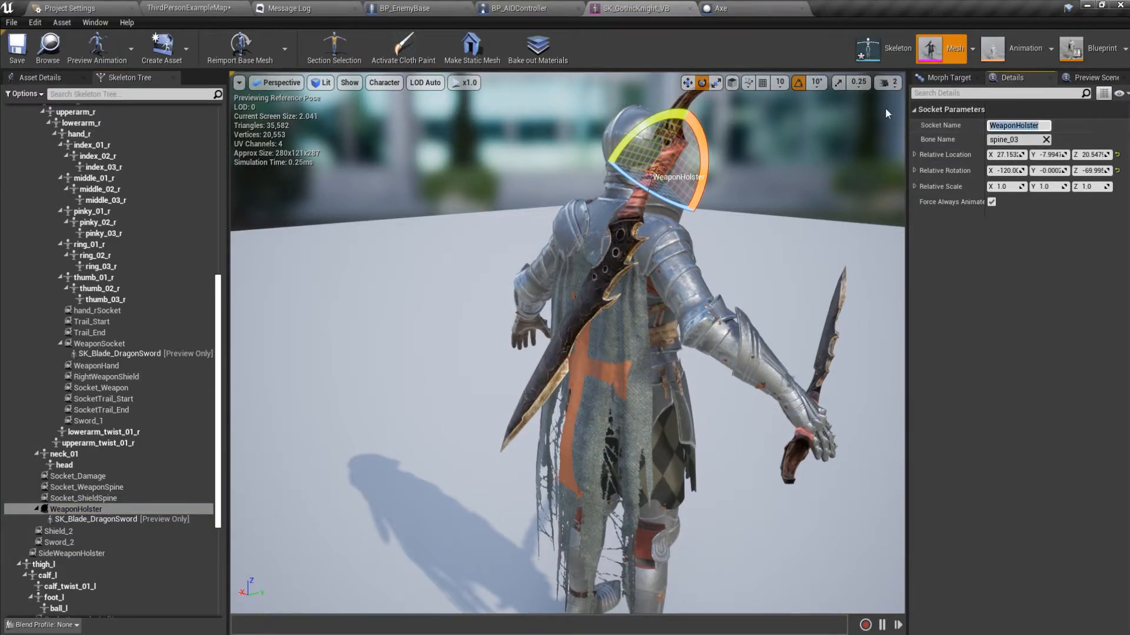
# Check the WeaponHolster attachment nodes in BP_EnemyBase, and inspect the Sword component's parent socket and its placement in the blueprint viewport
pyautogui.click(428, 5)
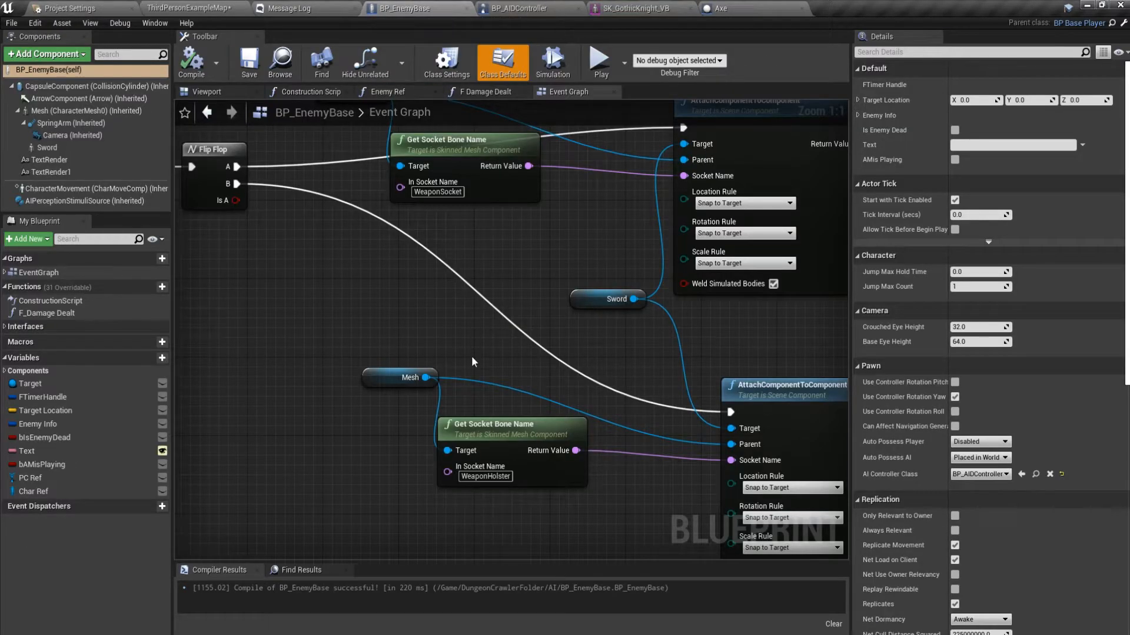
pyautogui.moveTo(658, 486); pyautogui.dragTo(738, 452, button='right')
pyautogui.scroll(-1, 614, 495)
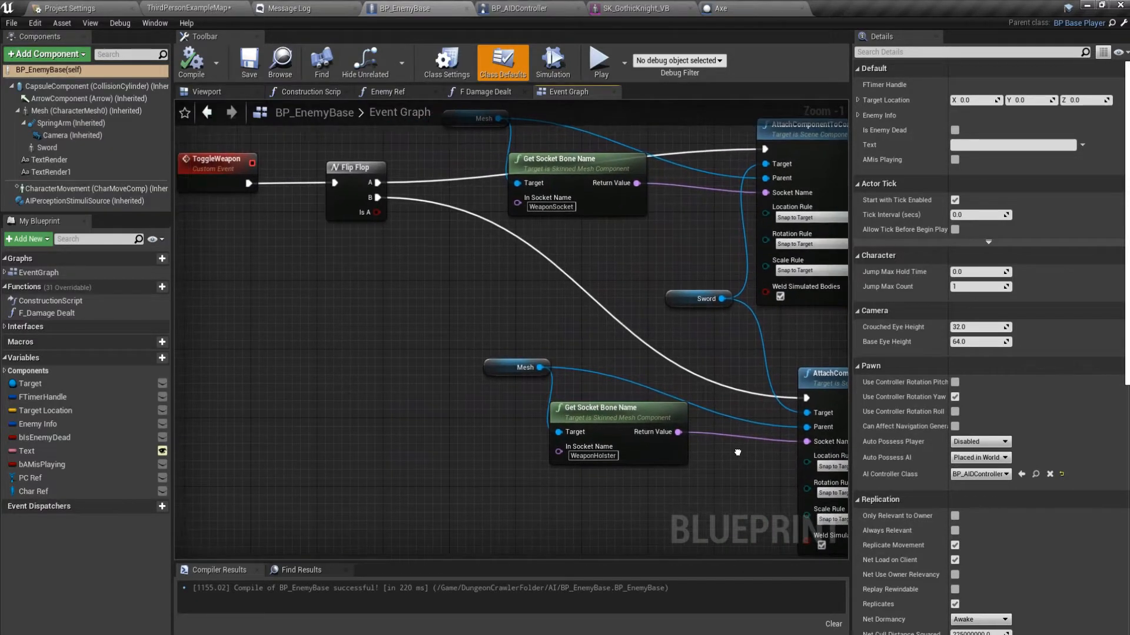
pyautogui.click(103, 147)
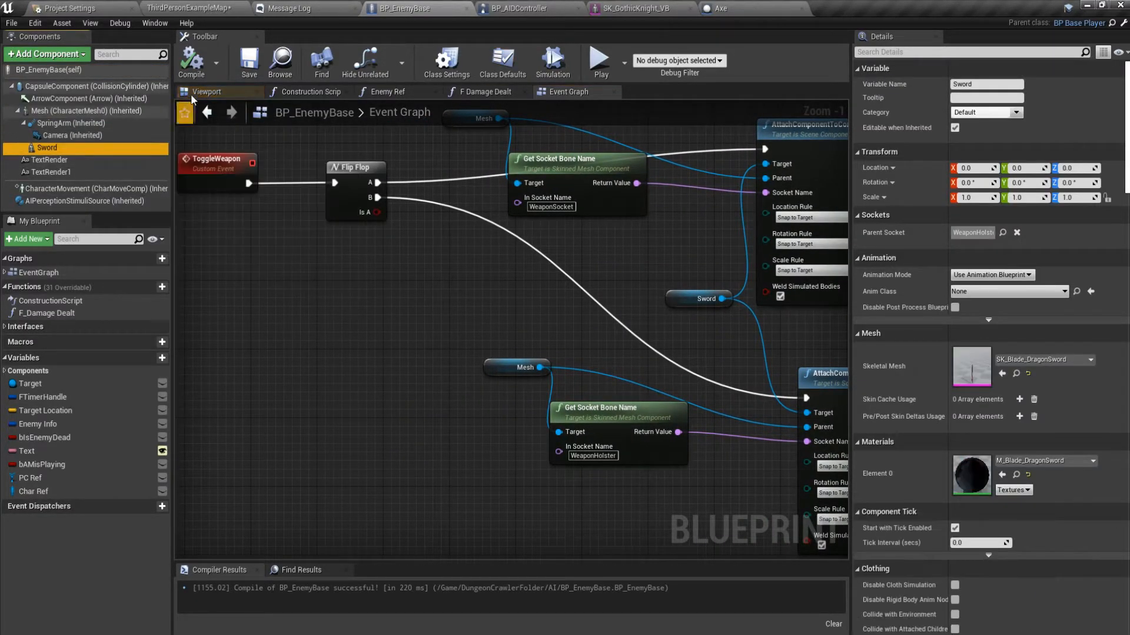
pyautogui.click(200, 94)
pyautogui.moveTo(510, 329); pyautogui.dragTo(582, 343, button='right')
# Delete the Flip Flop node between the ToggleWeapon event and the two AttachComponentToComponent nodes in BP_EnemyBase's event graph
pyautogui.click(553, 10)
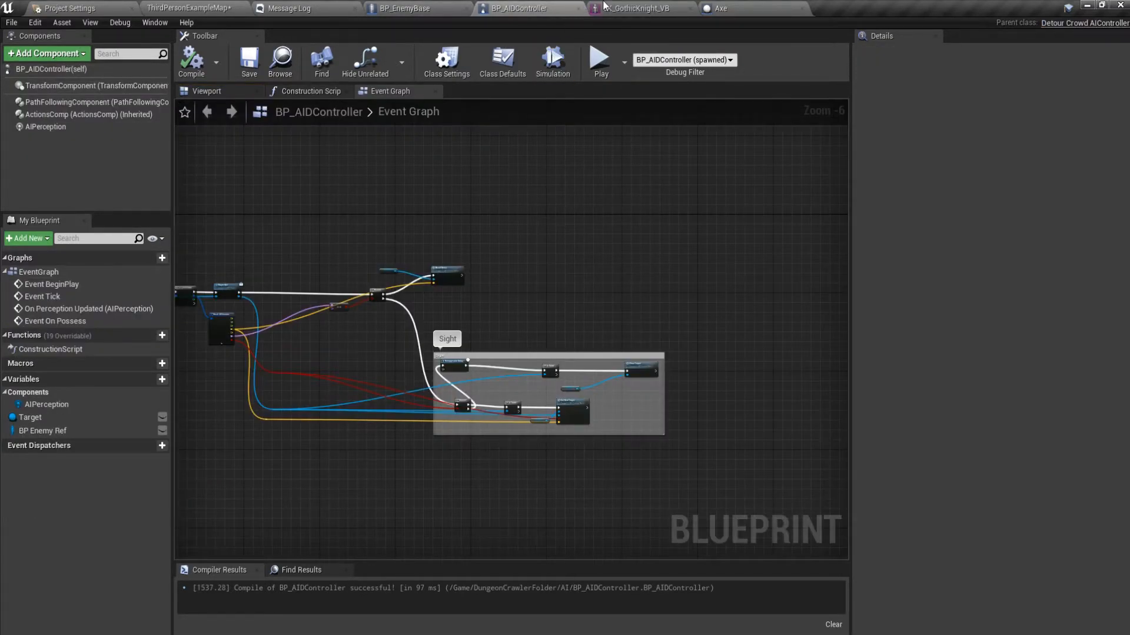
pyautogui.click(393, 6)
pyautogui.click(568, 92)
pyautogui.scroll(3, 454, 284)
pyautogui.moveTo(471, 288); pyautogui.dragTo(443, 363, button='right')
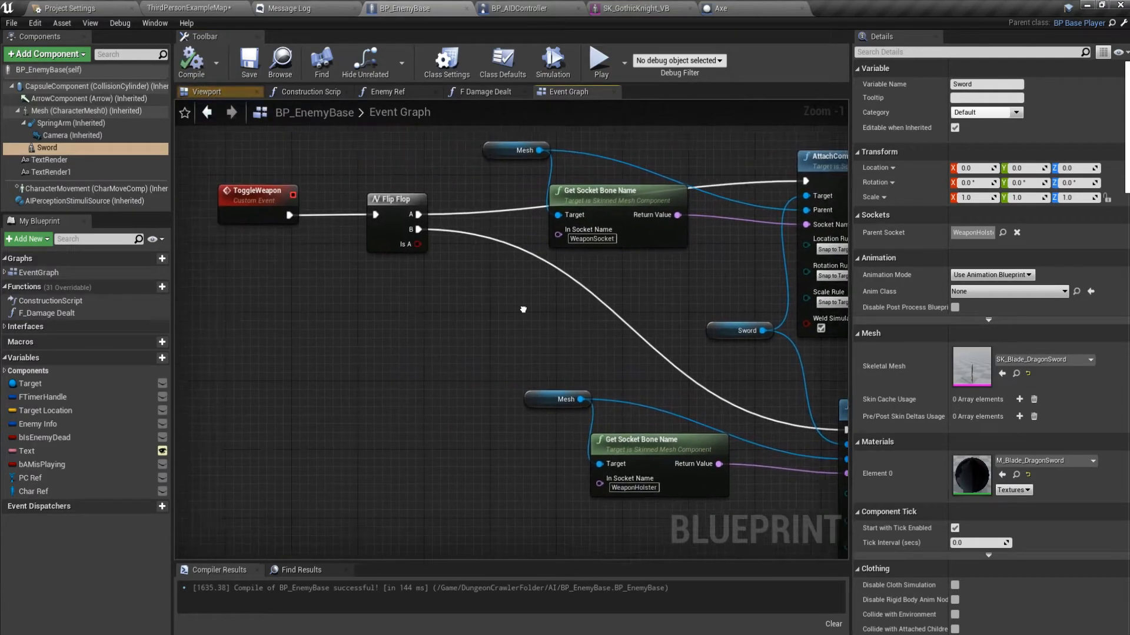
pyautogui.moveTo(482, 305); pyautogui.dragTo(448, 321, button='right')
pyautogui.scroll(-1, 436, 322)
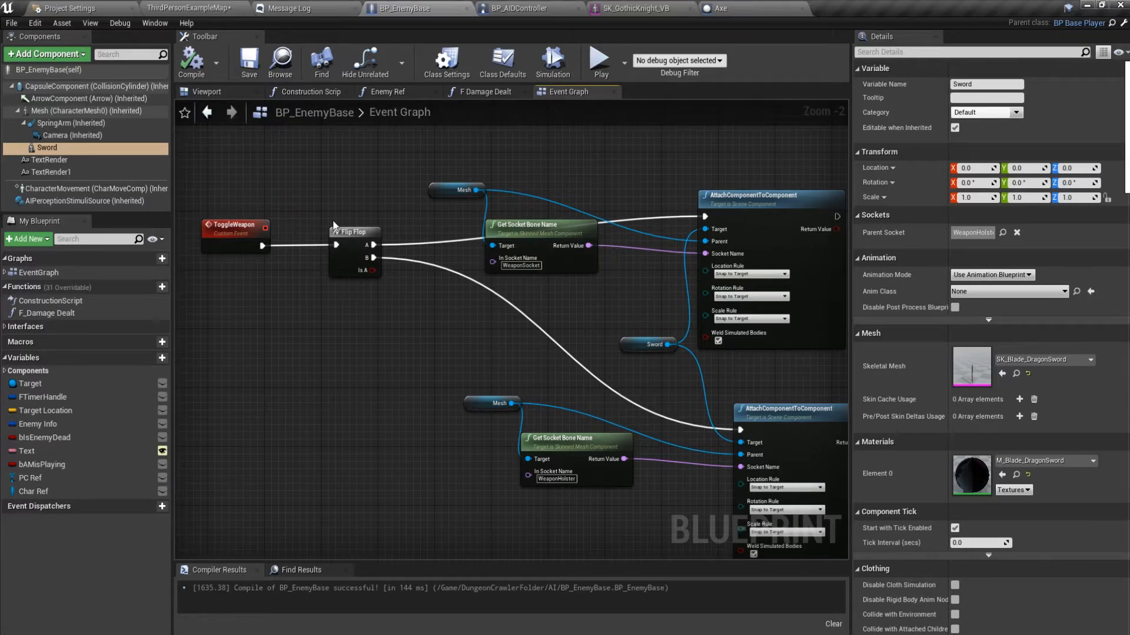
pyautogui.click(350, 236)
pyautogui.press('Delete')
# Rename the ToggleWeapon custom event to EquipWeapon and connect its execution output to the WeaponSocket AttachComponentToComponent node
pyautogui.click(247, 232)
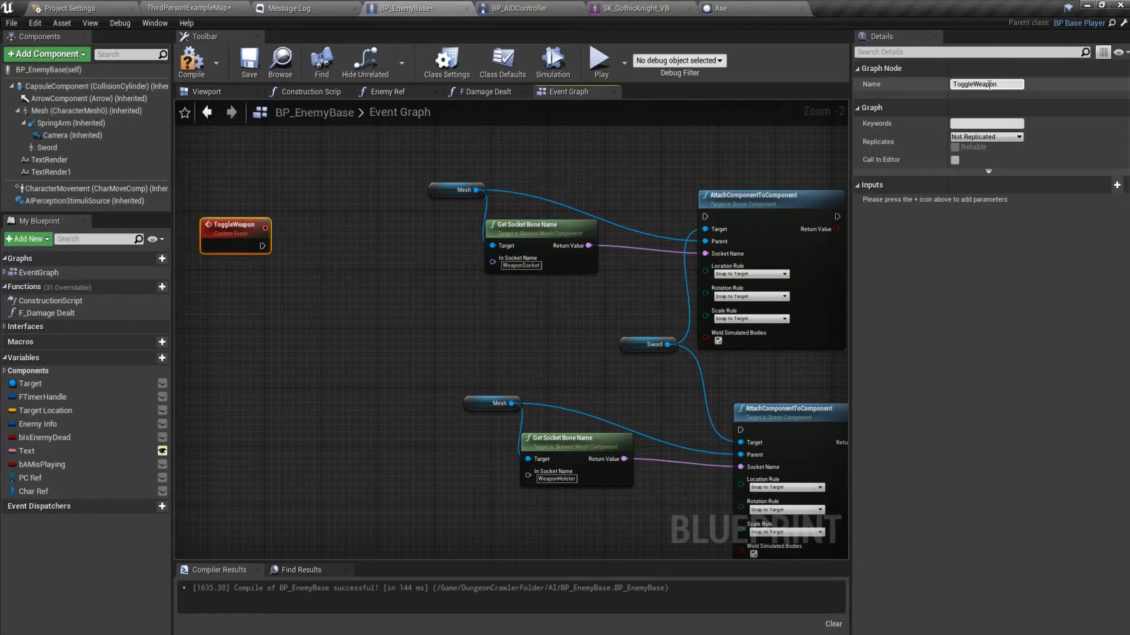
pyautogui.write('Equip')
pyautogui.press('Return')
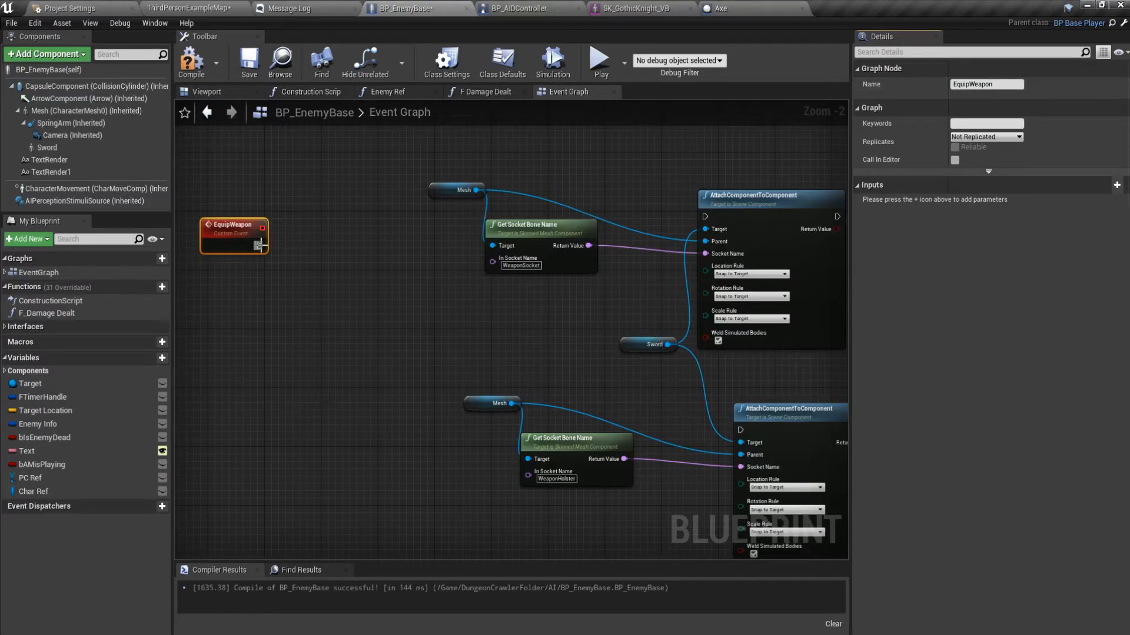
pyautogui.moveTo(498, 254); pyautogui.dragTo(701, 223)
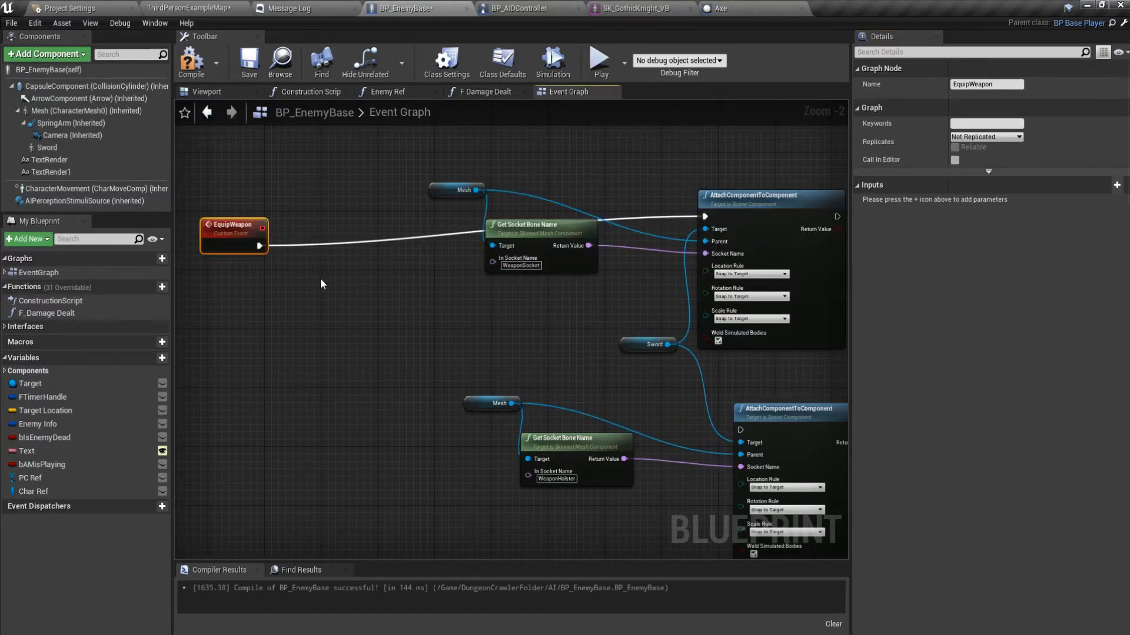
# Add an UnequipWeapon custom event, connect its execution output to the WeaponHolster AttachComponentToComponent node, and compile BP_EnemyBase
pyautogui.hotkey('ctrl', 'v')
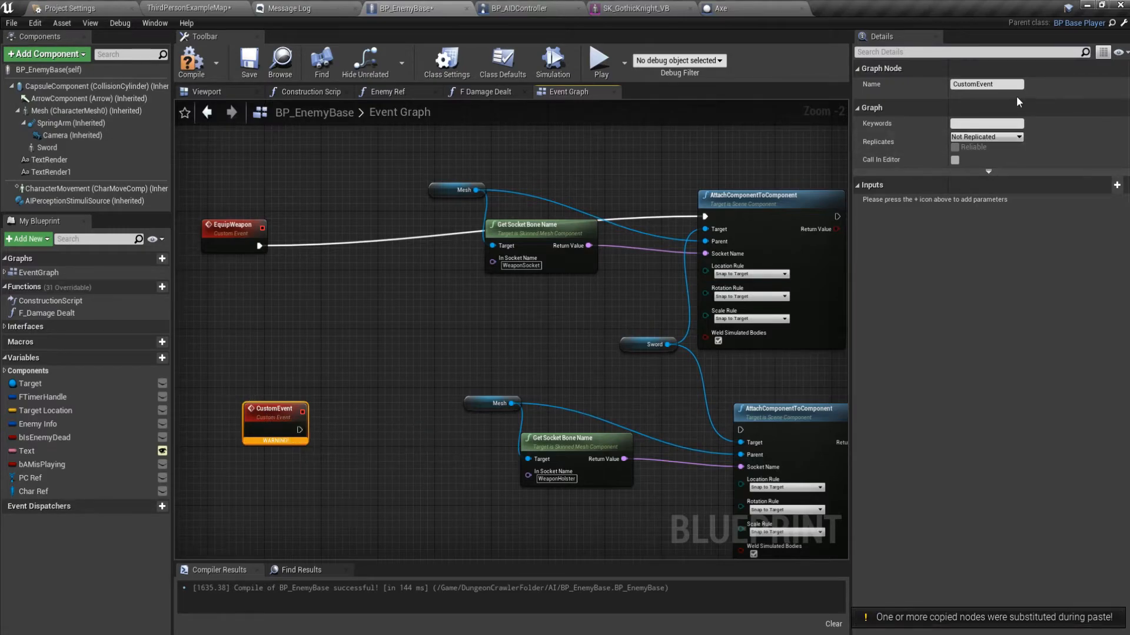
pyautogui.write('Uneq')
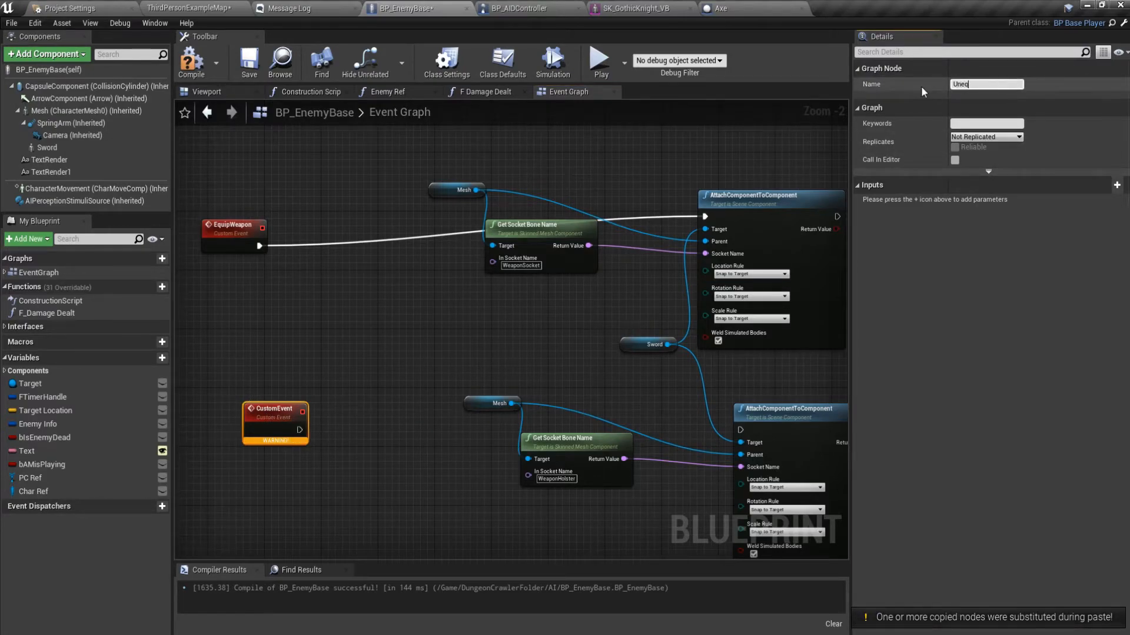
pyautogui.write('uipWeapon')
pyautogui.press('Return')
pyautogui.moveTo(313, 432); pyautogui.dragTo(520, 424)
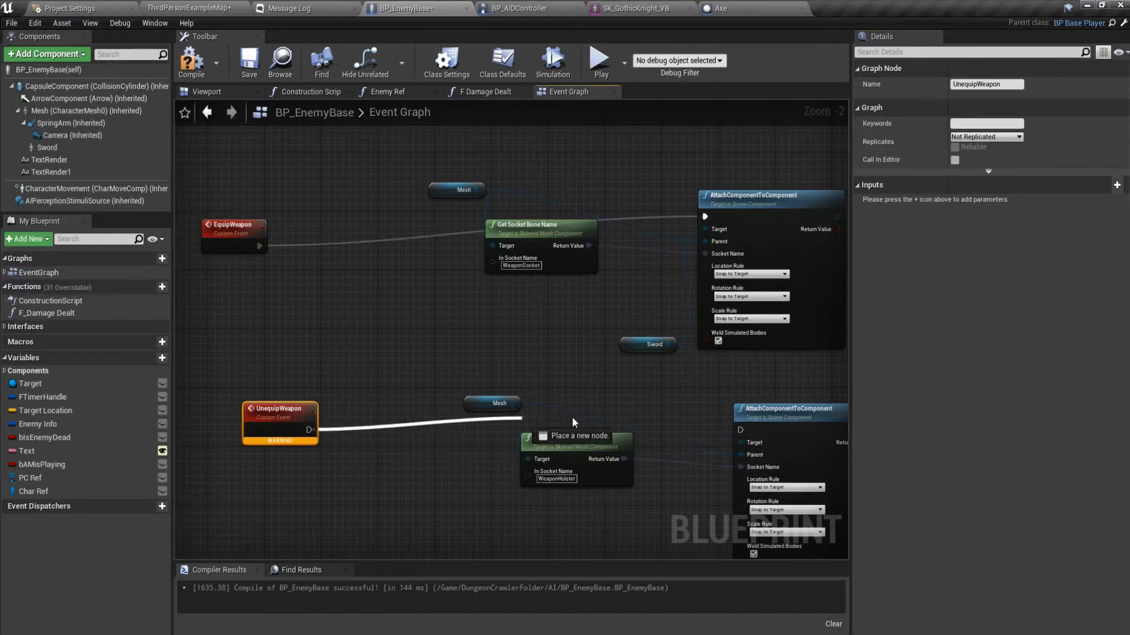
pyautogui.moveTo(743, 429); pyautogui.dragTo(743, 428)
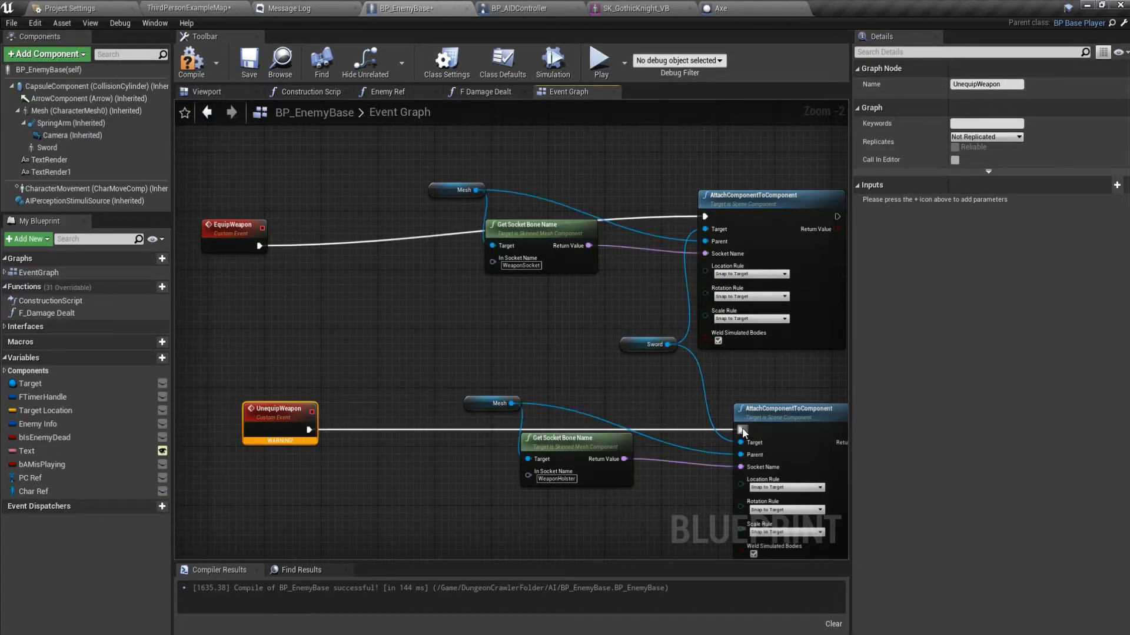
pyautogui.click(183, 69)
# Replace the Equip Weapon call in the Clear Target section with an Unequip Weapon call between the Target SET and Stay Idle nodes
pyautogui.moveTo(398, 444); pyautogui.dragTo(411, 171, button='right')
pyautogui.scroll(-3, 390, 432)
pyautogui.moveTo(415, 402); pyautogui.dragTo(543, 218, button='right')
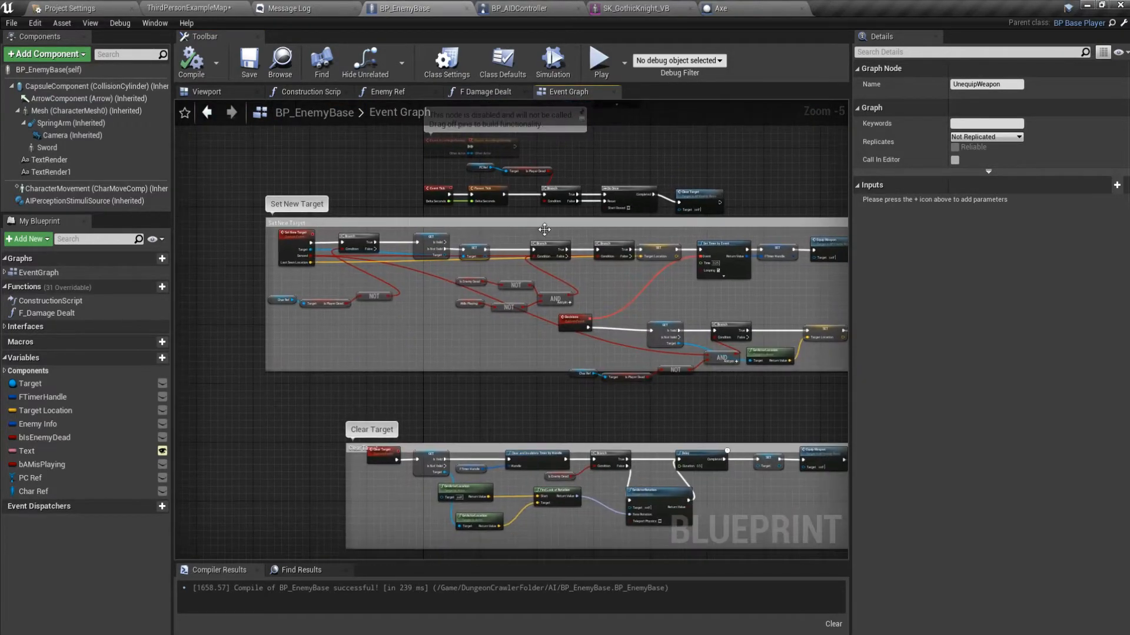
pyautogui.scroll(-2, 524, 354)
pyautogui.scroll(4, 618, 358)
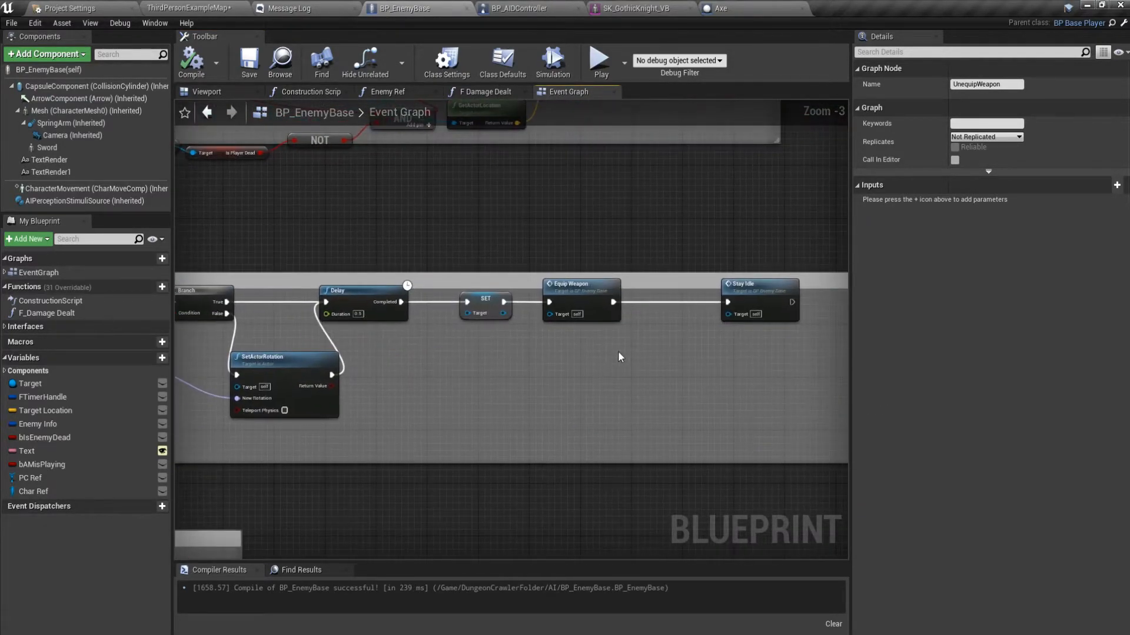
pyautogui.moveTo(619, 357); pyautogui.dragTo(793, 385, button='right')
pyautogui.moveTo(661, 384); pyautogui.dragTo(465, 378, button='right')
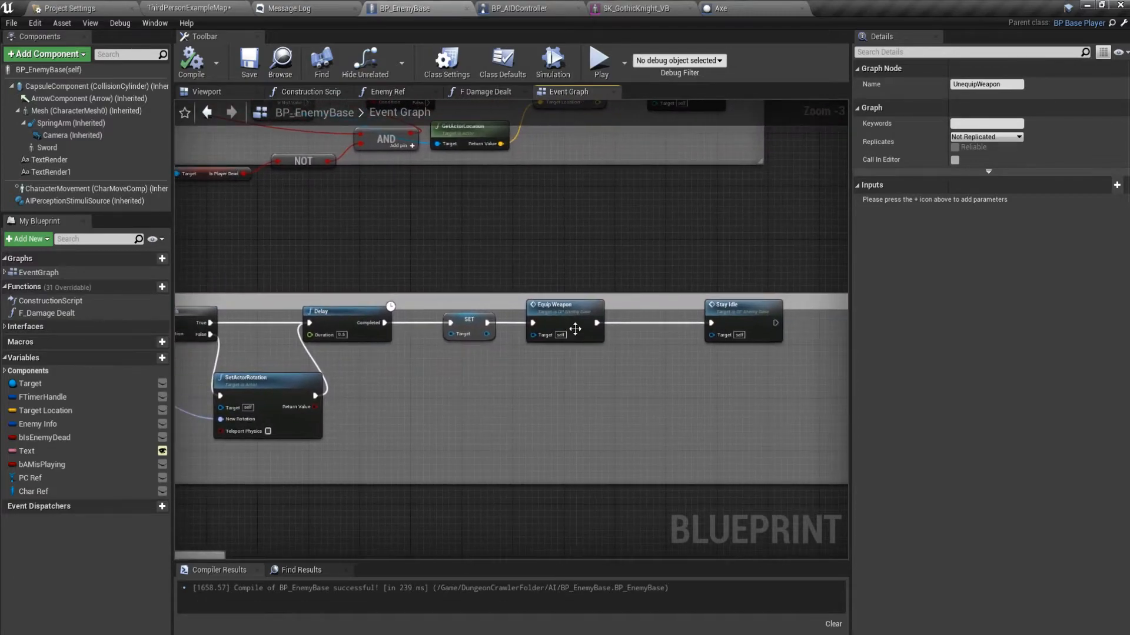
pyautogui.click(574, 331)
pyautogui.press('Delete')
pyautogui.moveTo(486, 323); pyautogui.dragTo(516, 325)
pyautogui.write('unequi')
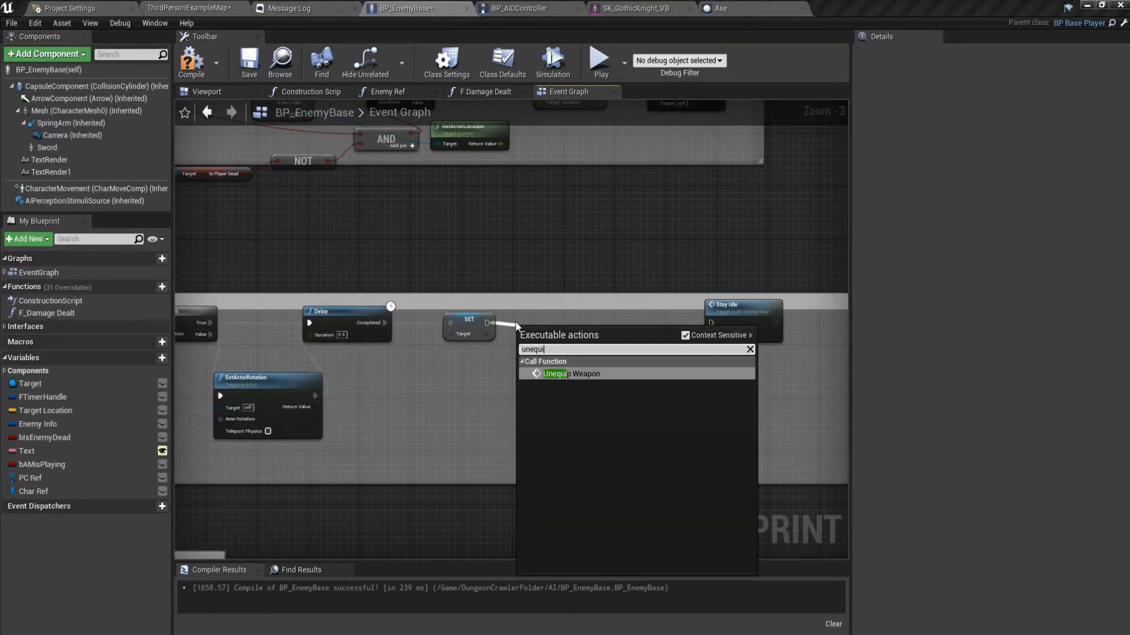
pyautogui.press('Return')
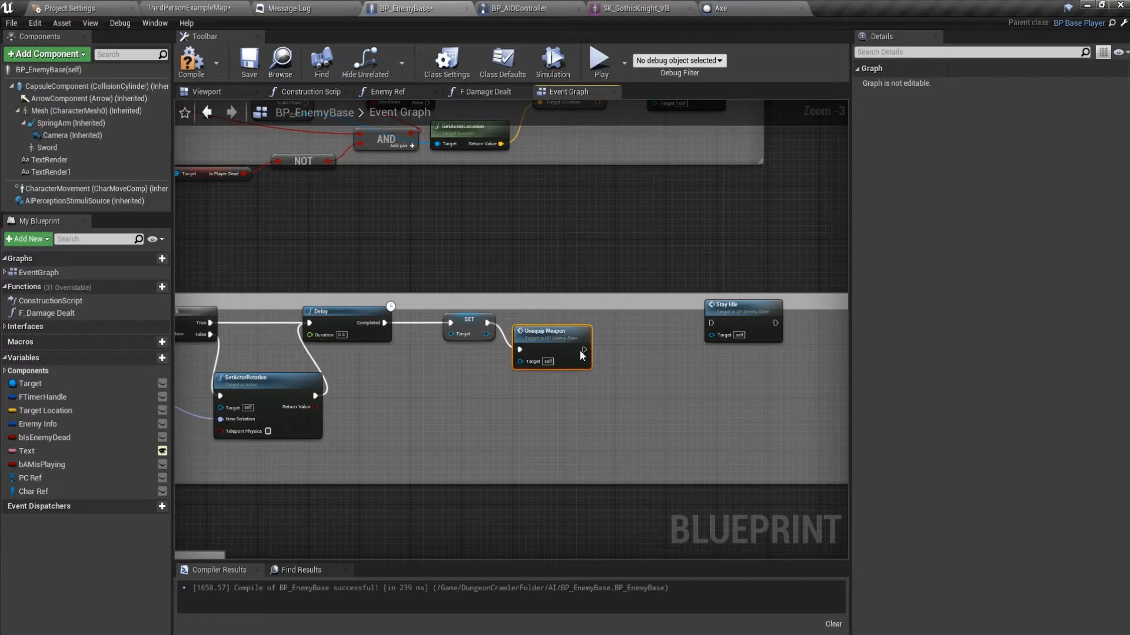
# Play-test ThirdPersonExampleMap, moving around the enemy and behind obstacles to check its pursuit, target clearing and weapon holstering
pyautogui.click(205, 9)
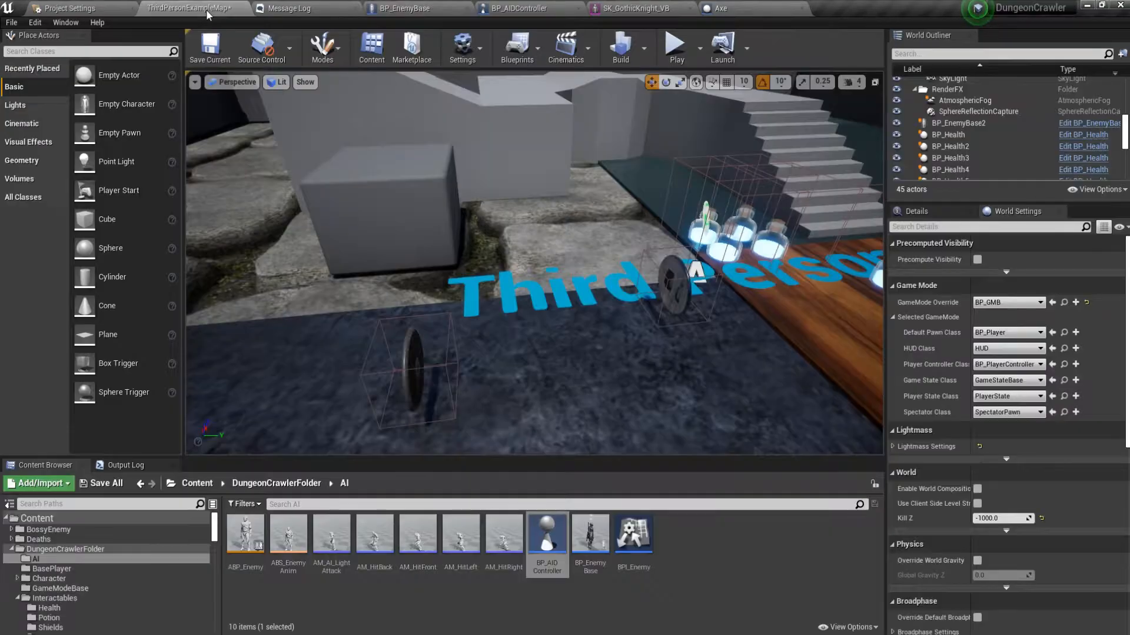
pyautogui.click(671, 42)
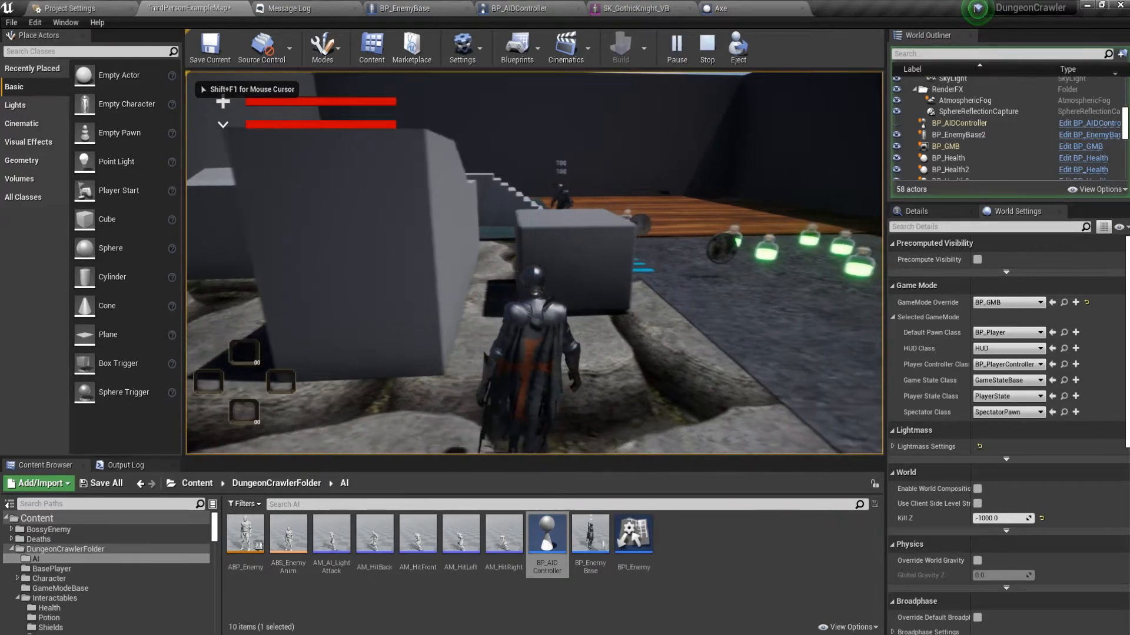
pyautogui.press('d')
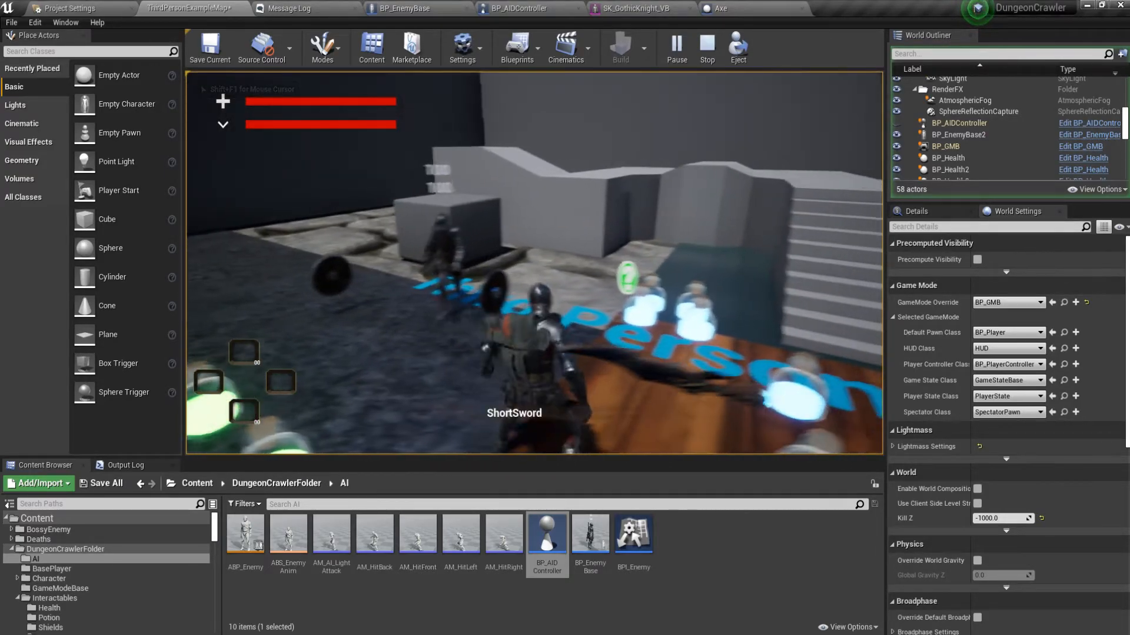
pyautogui.press('w')
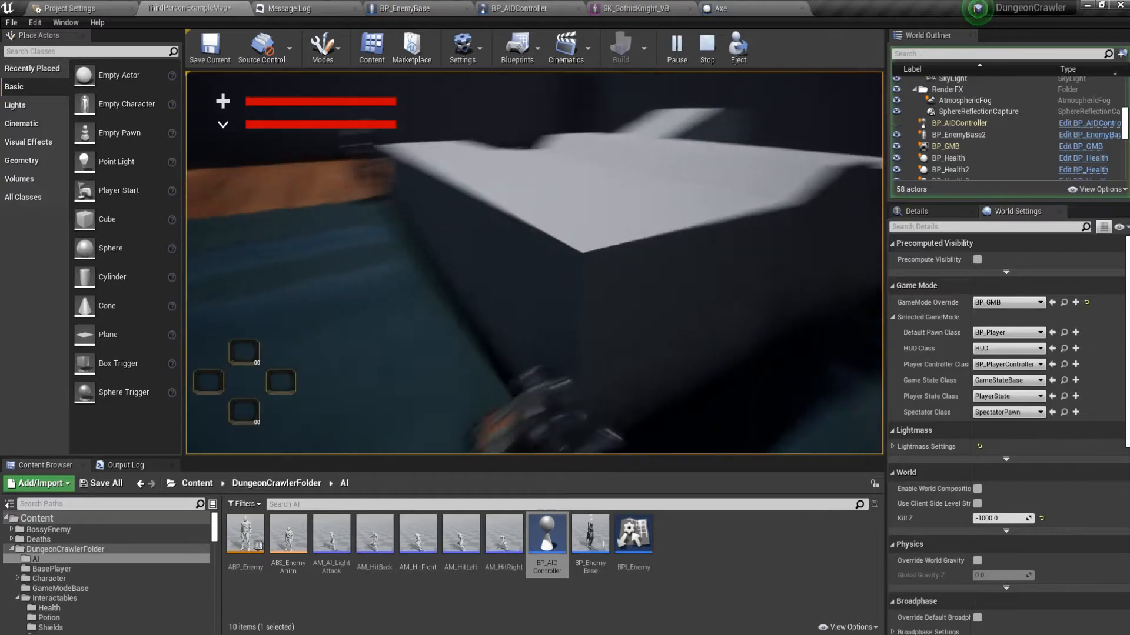
pyautogui.press('w')
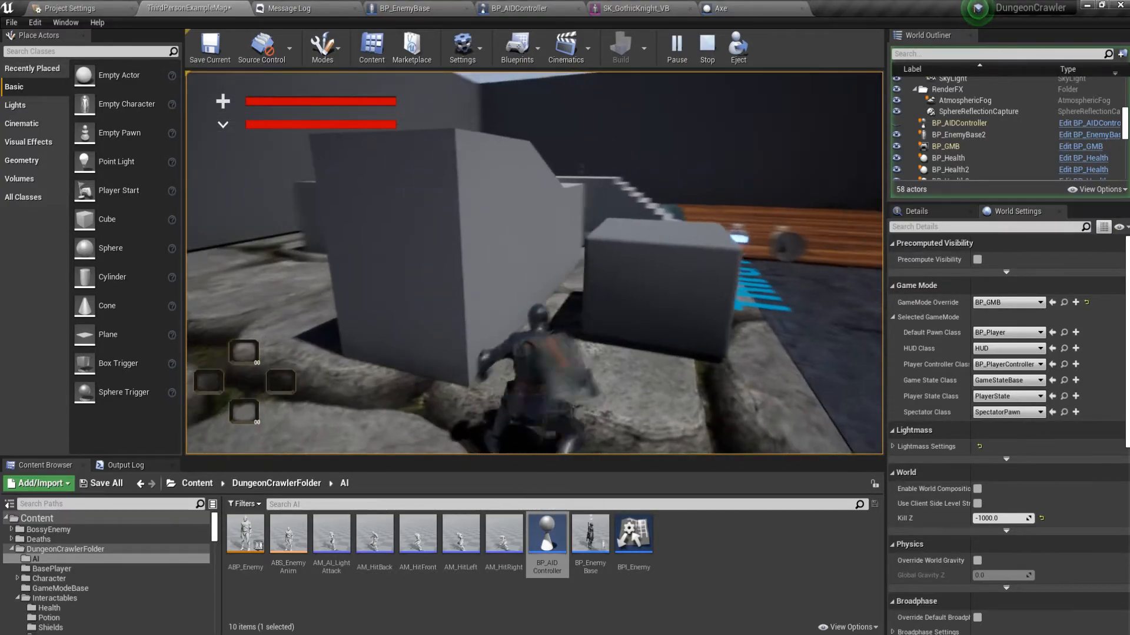
pyautogui.press('w')
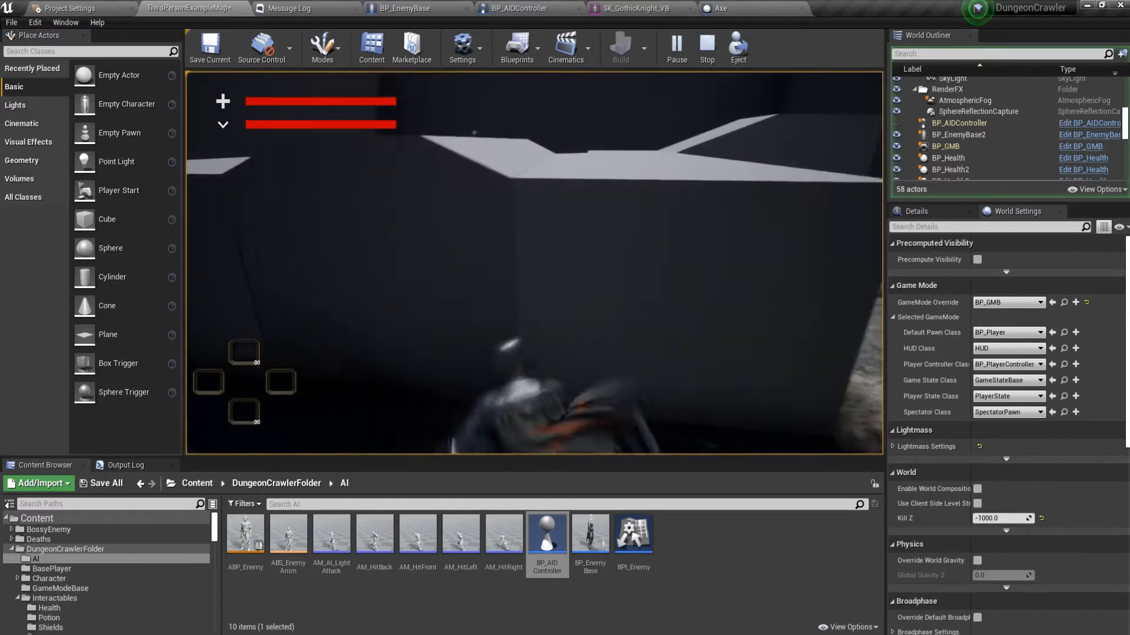
pyautogui.press('w')
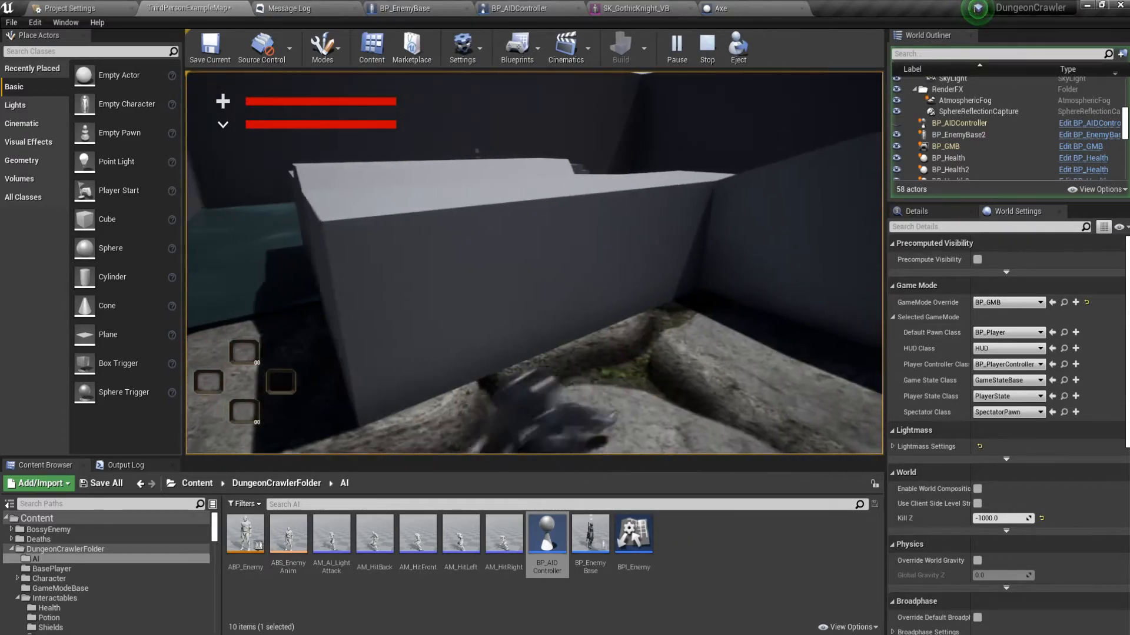
pyautogui.press('w')
pyautogui.press('w')
pyautogui.press('w')
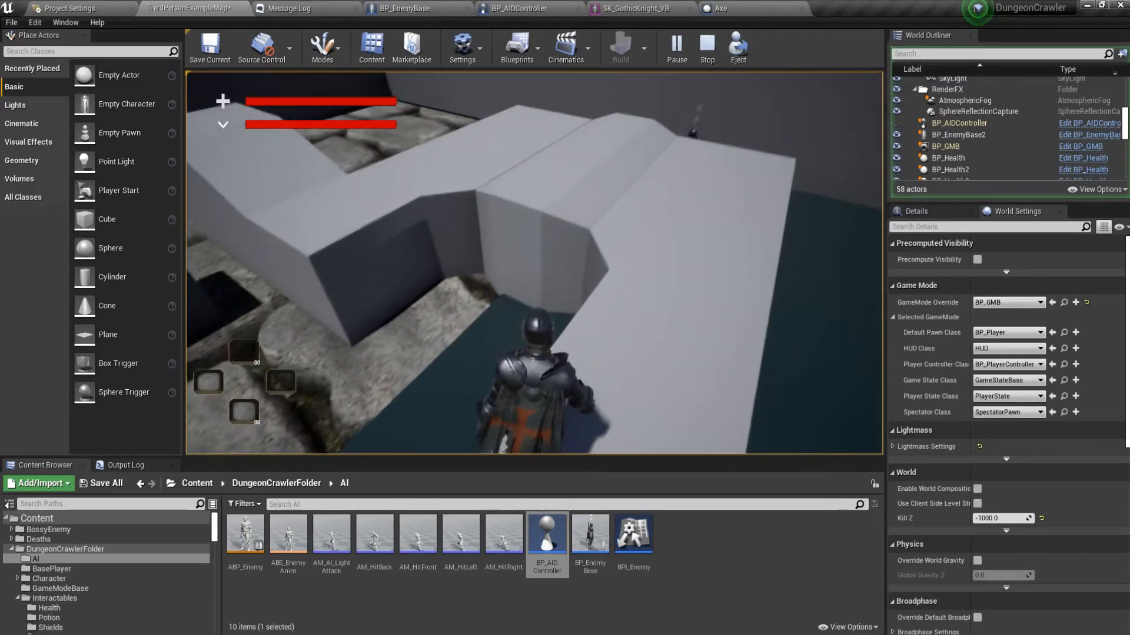
pyautogui.press('w')
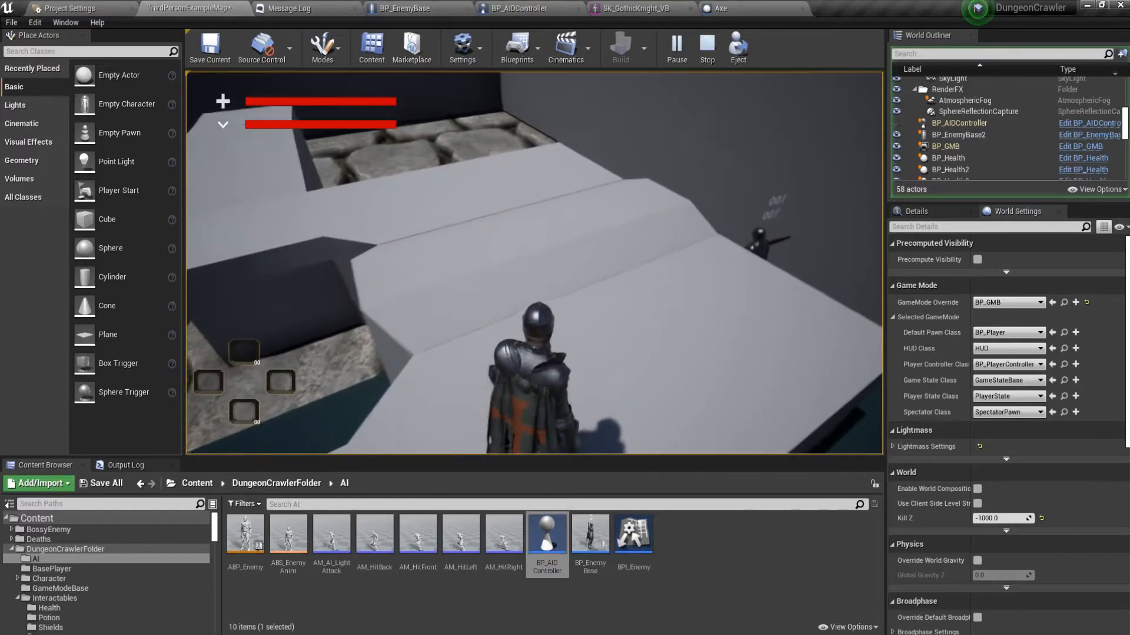
pyautogui.press('w')
pyautogui.press('w')
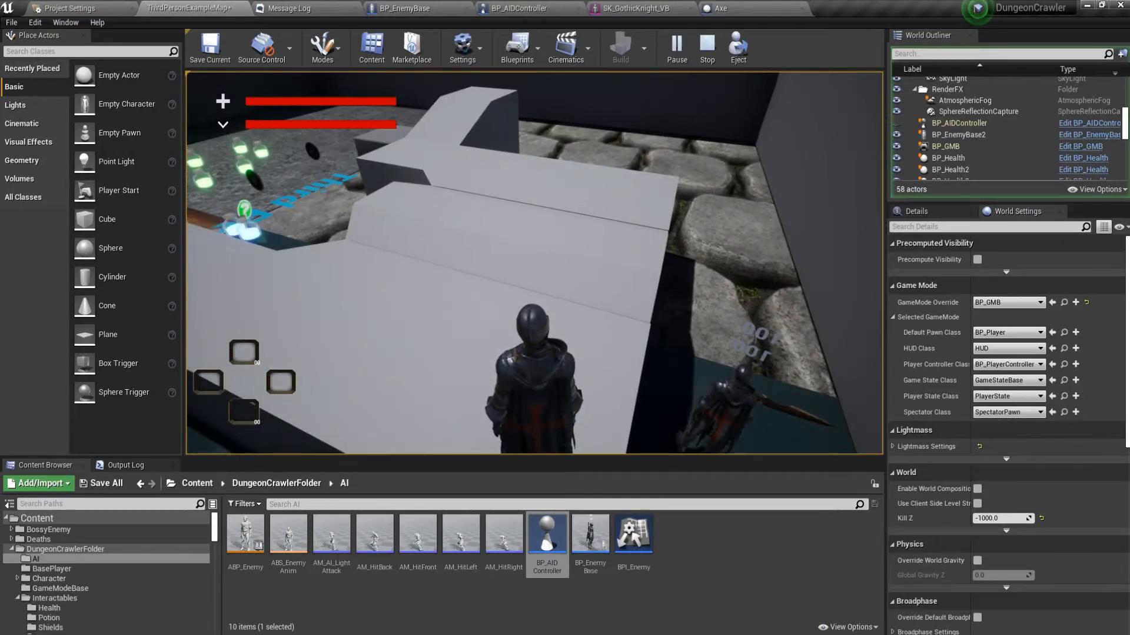
# Set the location, rotation and scale rules of UnequipWeapon's AttachComponentToComponent node in BP_EnemyBase to Keep Relative
pyautogui.click(404, 8)
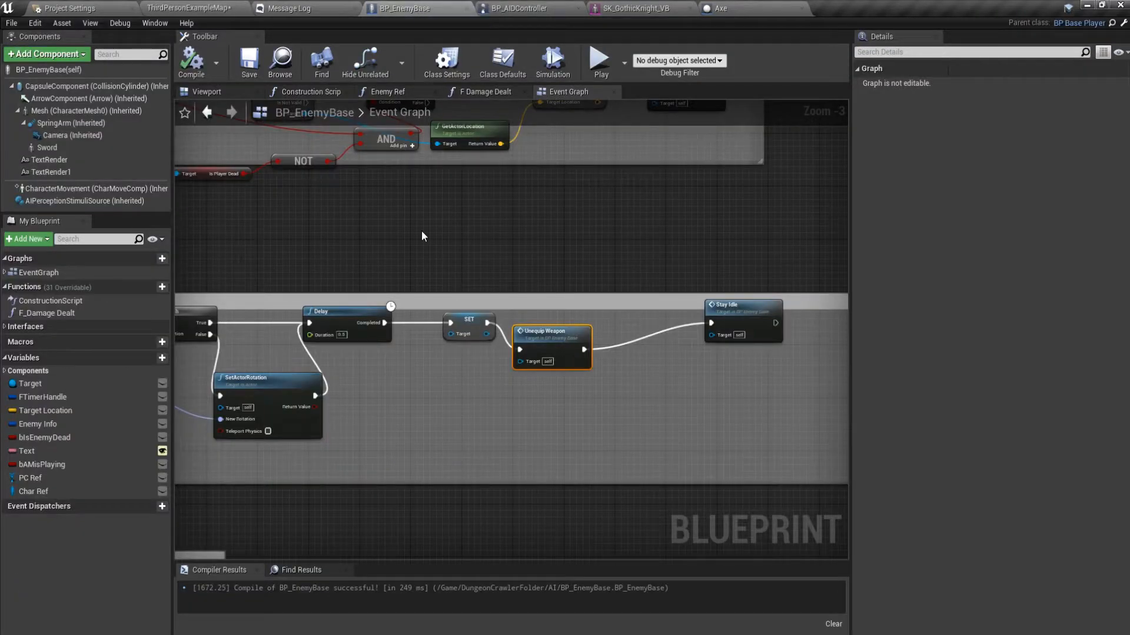
pyautogui.doubleClick(544, 344)
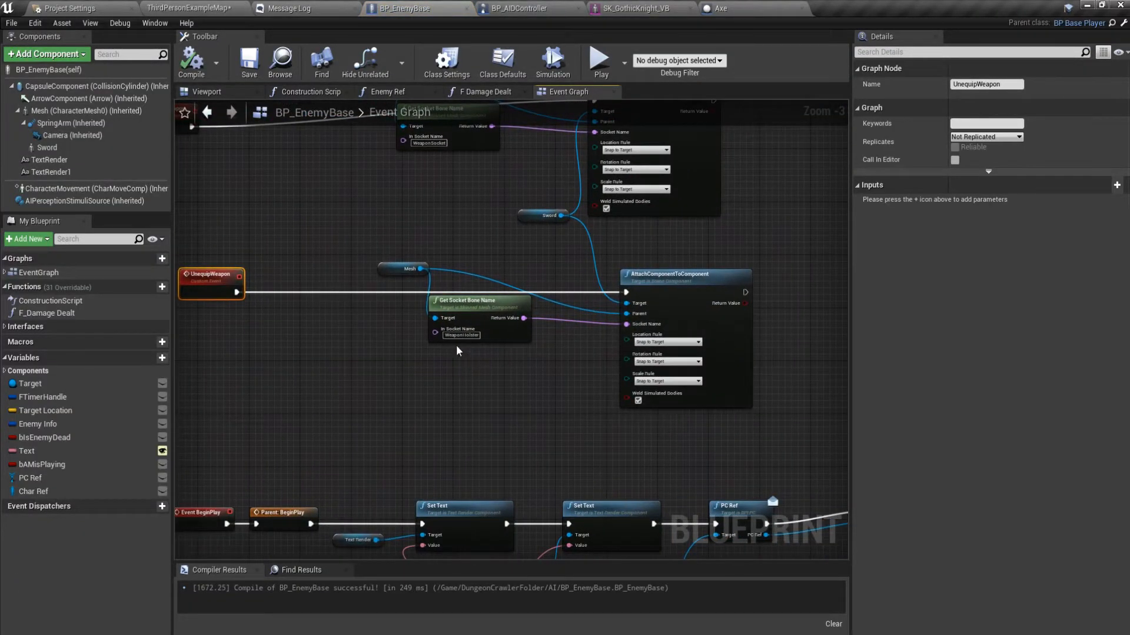
pyautogui.scroll(2, 456, 352)
pyautogui.moveTo(418, 366); pyautogui.dragTo(367, 474, button='right')
pyautogui.click(619, 459)
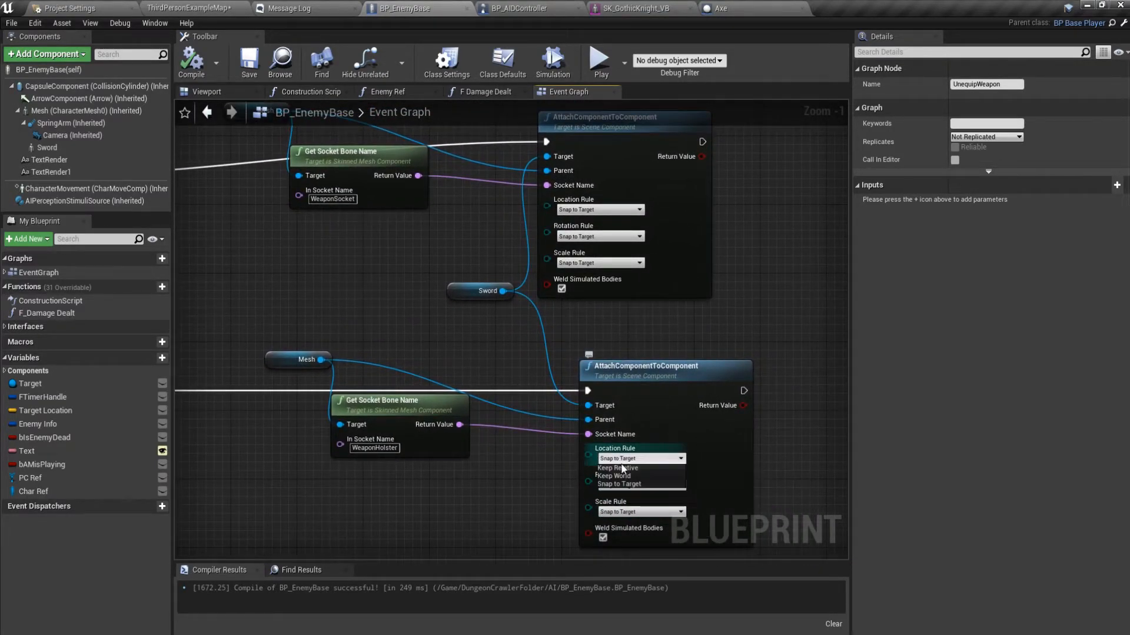
pyautogui.click(625, 481)
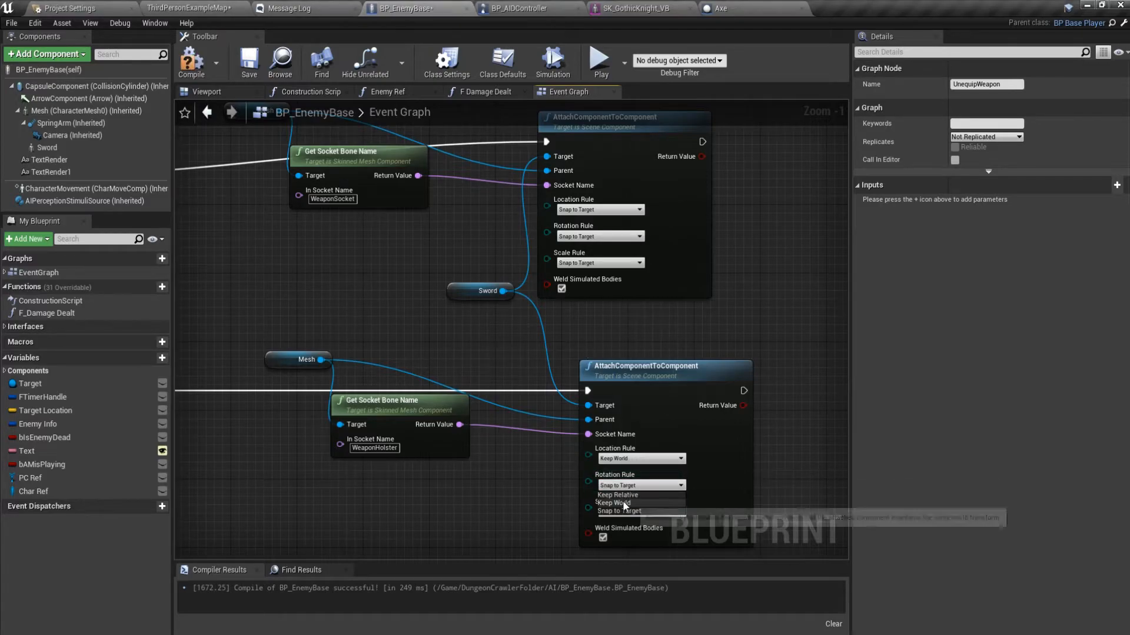
pyautogui.click(624, 459)
pyautogui.click(619, 472)
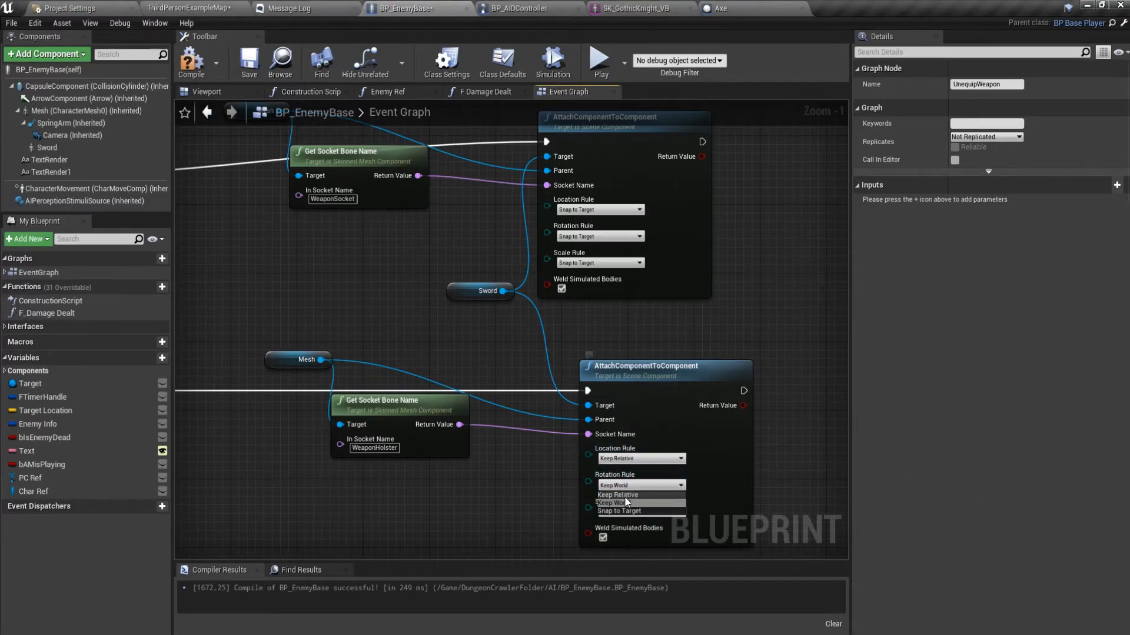
pyautogui.click(618, 495)
pyautogui.click(641, 511)
pyautogui.click(617, 522)
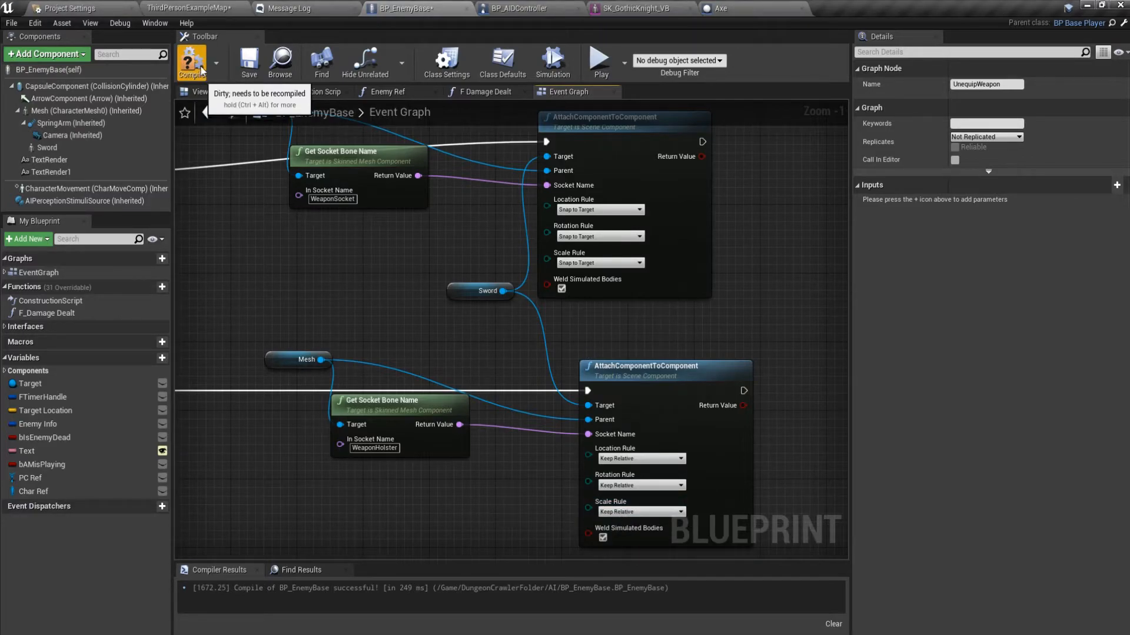
# Review the EquipWeapon and UnequipWeapon nodes, and inspect the Sword component's parent socket and placement in the blueprint viewport
pyautogui.moveTo(246, 242); pyautogui.dragTo(460, 290, button='right')
pyautogui.scroll(-1, 460, 289)
pyautogui.moveTo(516, 315); pyautogui.dragTo(451, 289, button='right')
pyautogui.moveTo(359, 271); pyautogui.dragTo(432, 297, button='right')
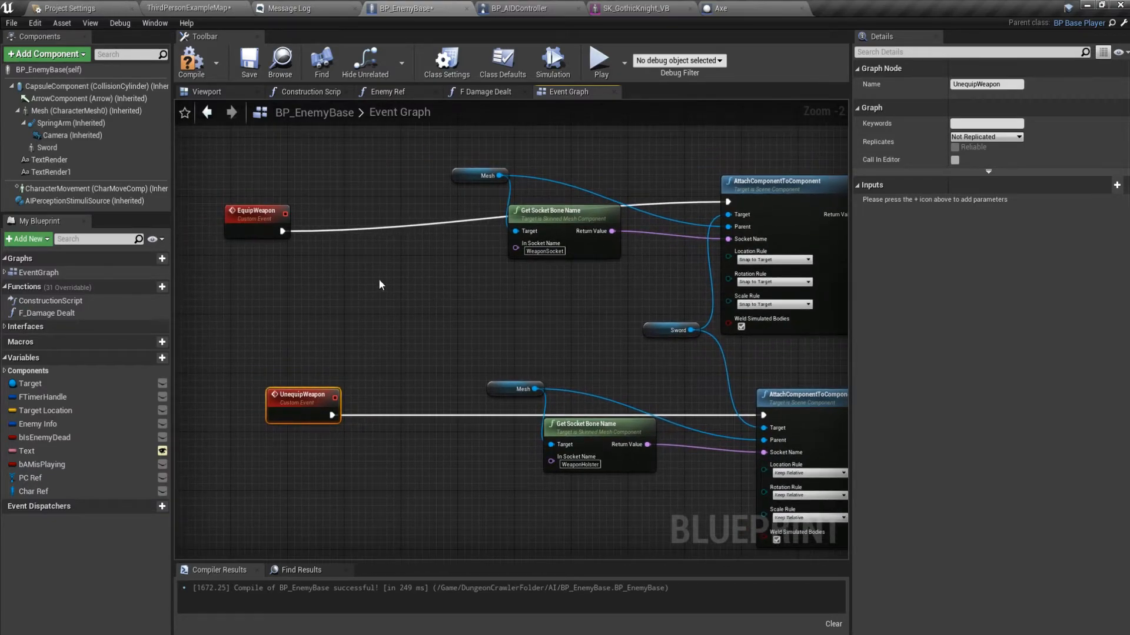
pyautogui.click(87, 146)
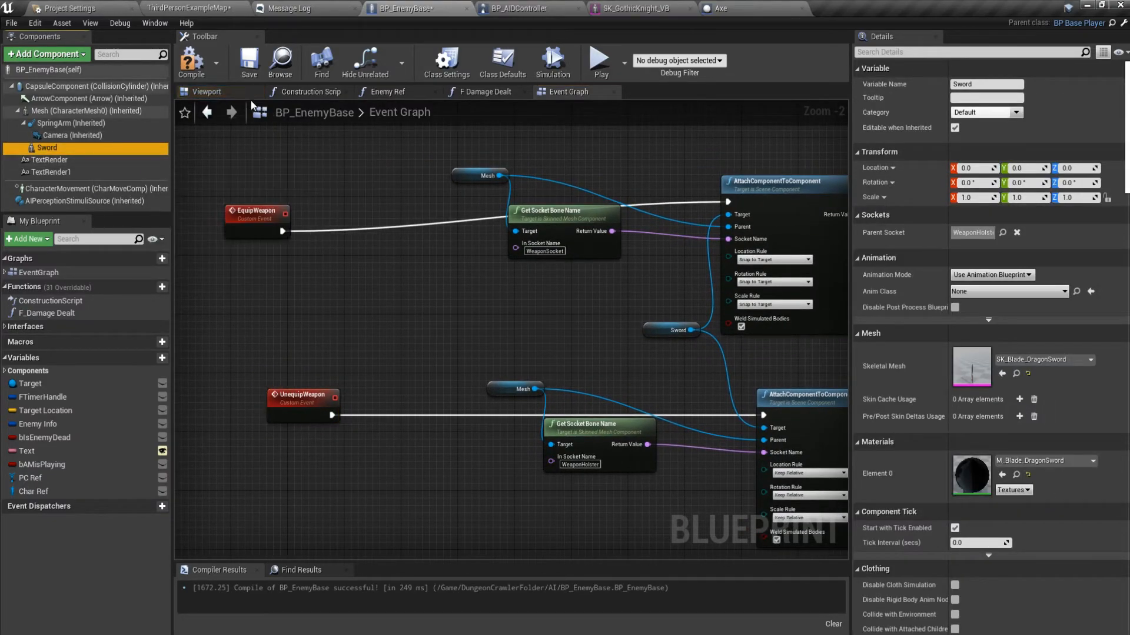
pyautogui.click(230, 94)
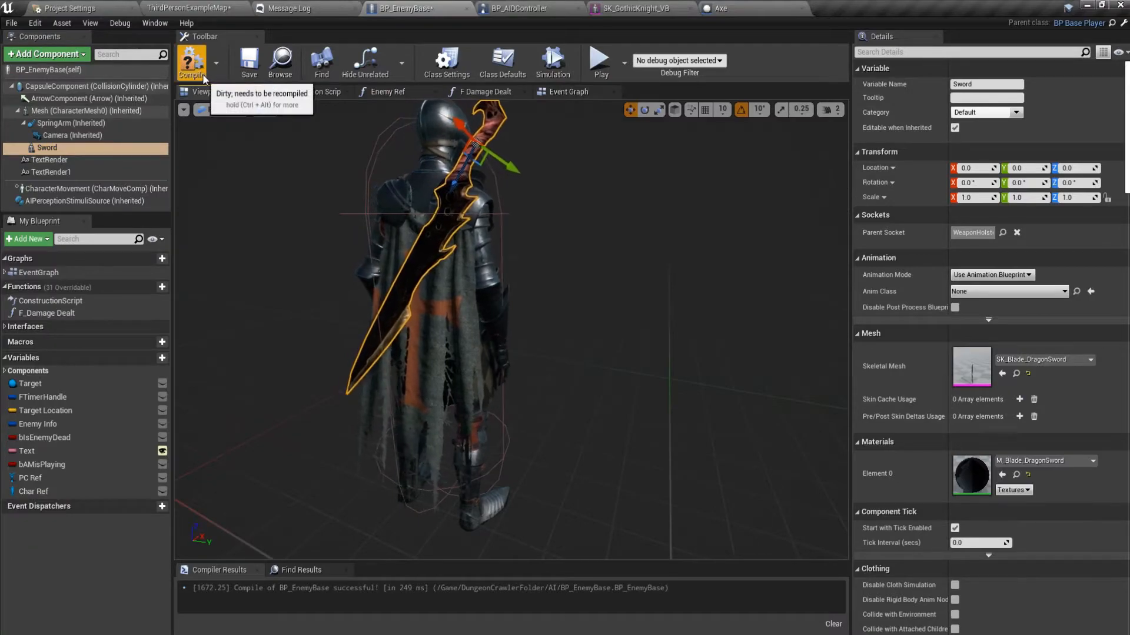
# Add an Unequip Weapon call after the Parent: Construction Script node in BP_EnemyBase's construction script and compile the blueprint
pyautogui.click(306, 92)
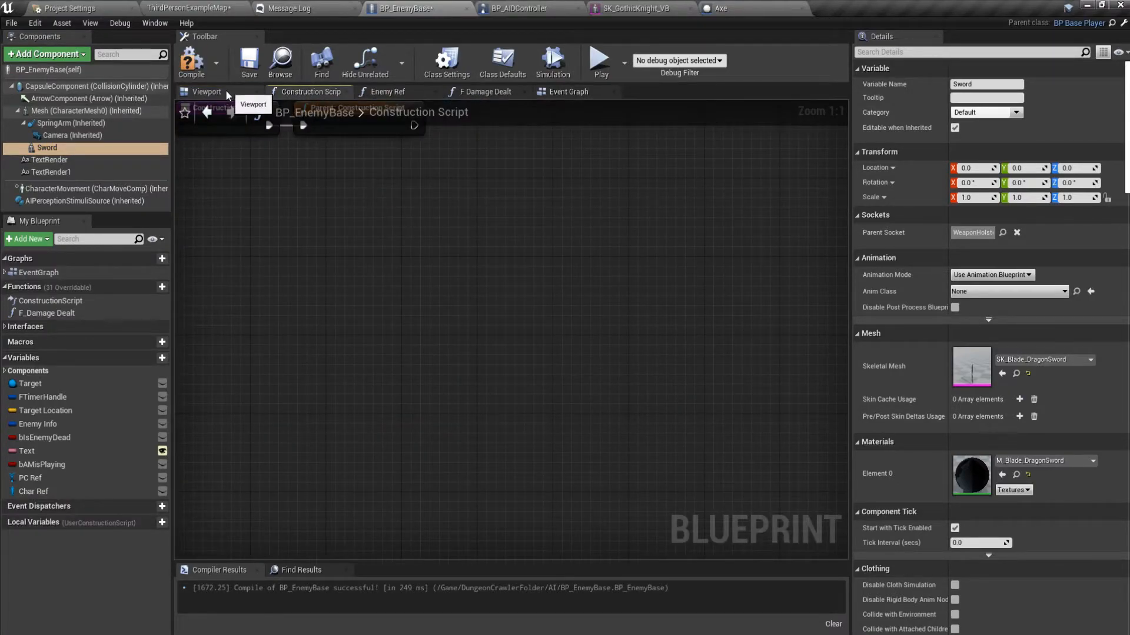
pyautogui.moveTo(454, 274); pyautogui.dragTo(454, 275)
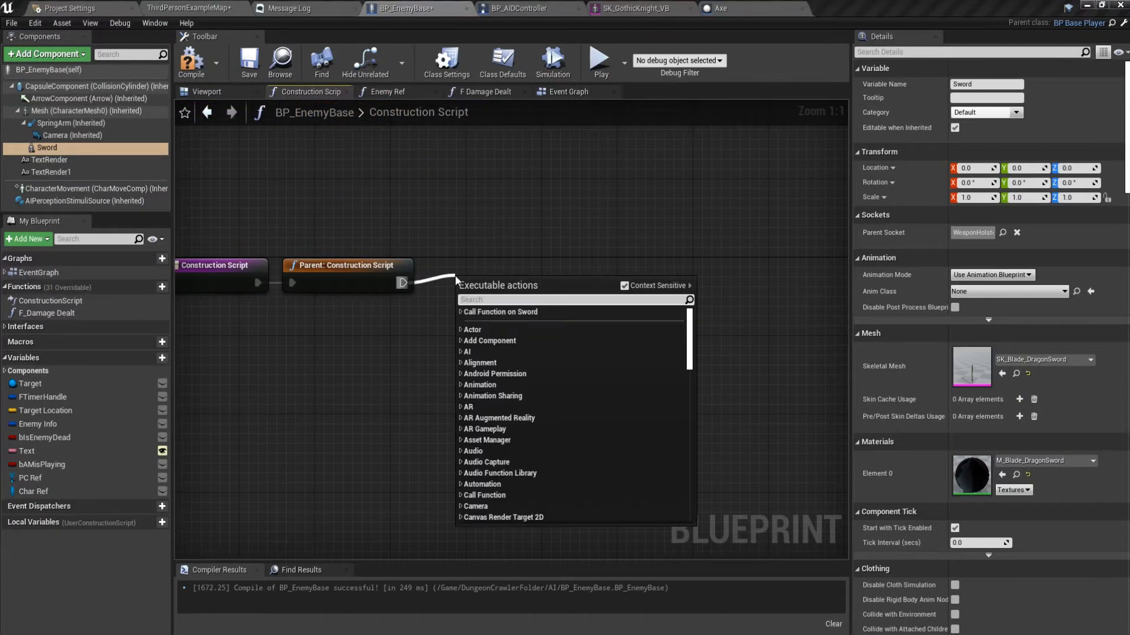
pyautogui.write('uneq')
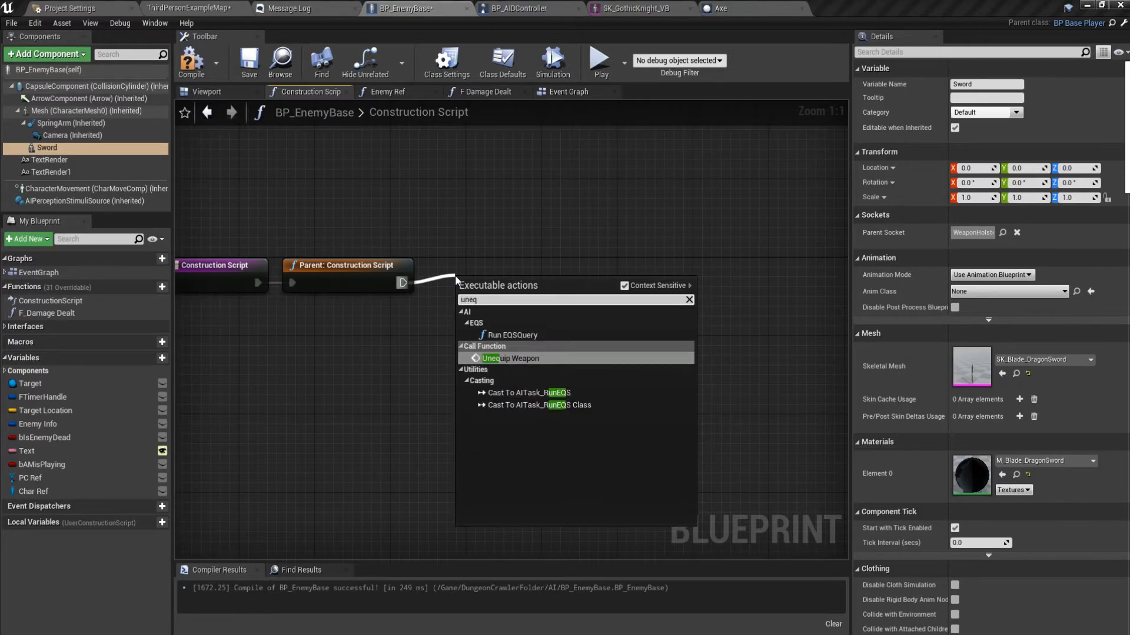
pyautogui.press('Return')
pyautogui.moveTo(483, 293); pyautogui.dragTo(498, 273)
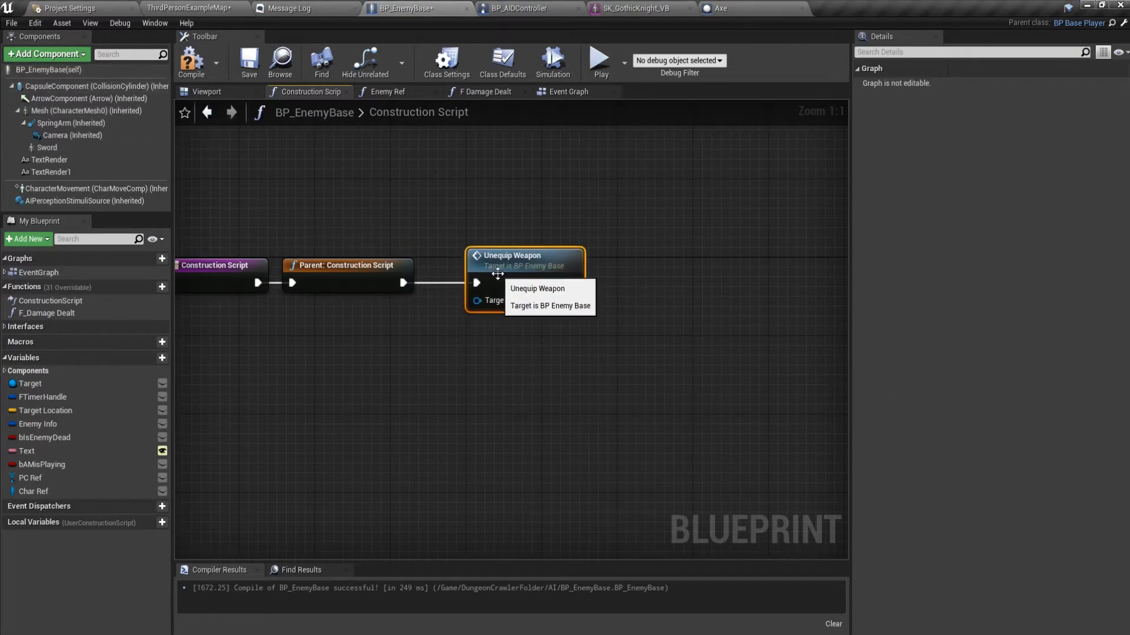
pyautogui.click(192, 69)
# Play-test ThirdPersonExampleMap, approaching the enemy to check how its sword is holstered, and end the session
pyautogui.click(190, 9)
pyautogui.click(677, 48)
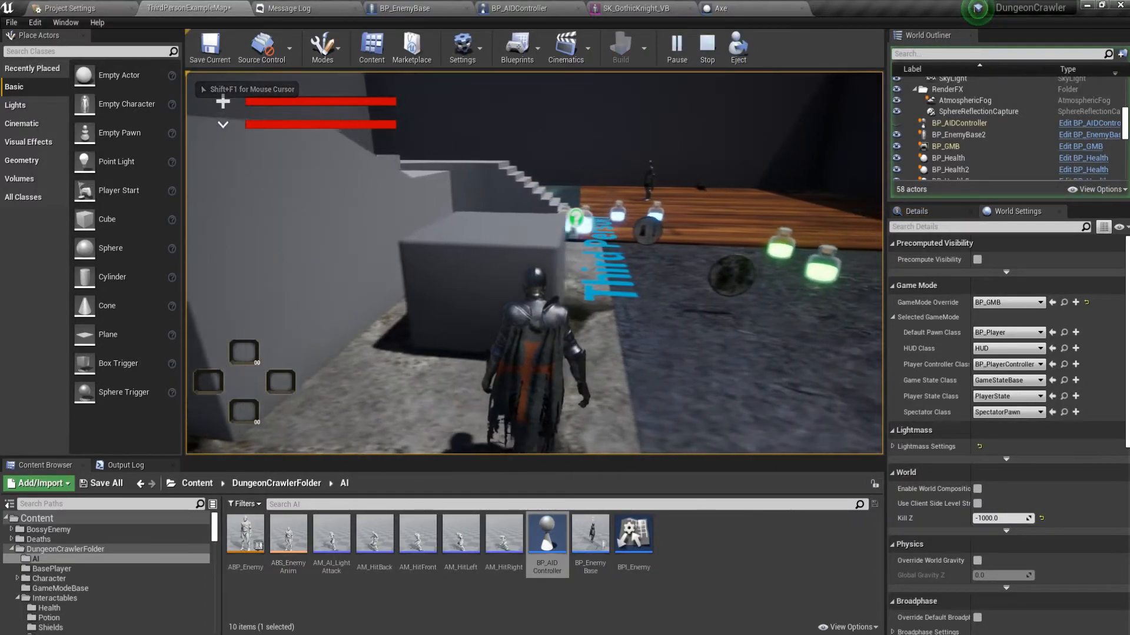
pyautogui.press('w')
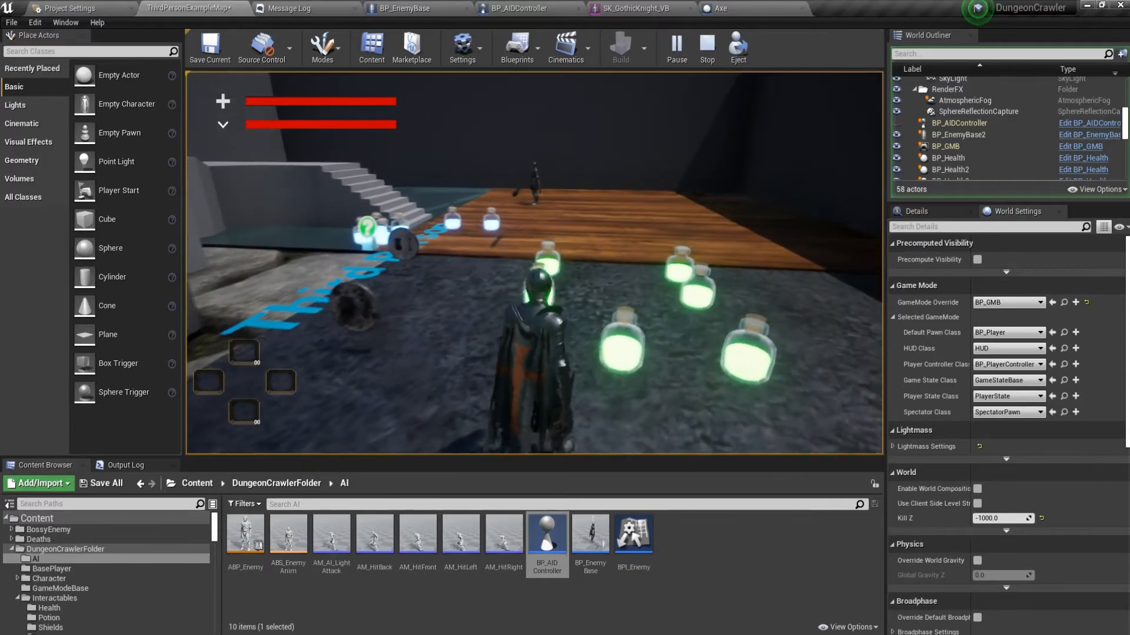
pyautogui.press('w')
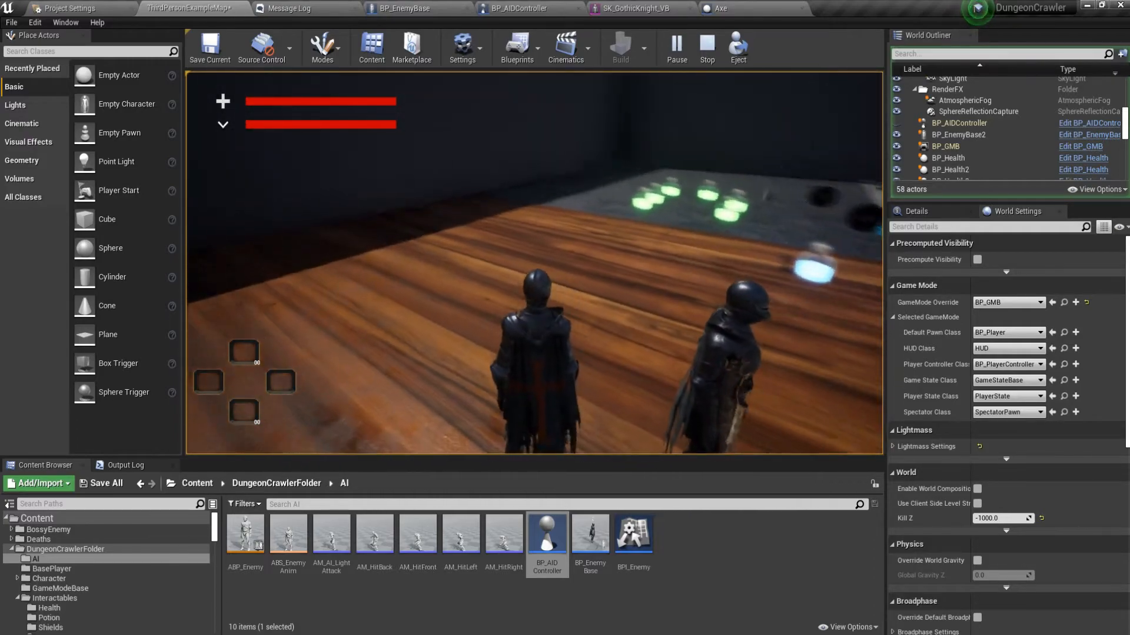
pyautogui.press('Escape')
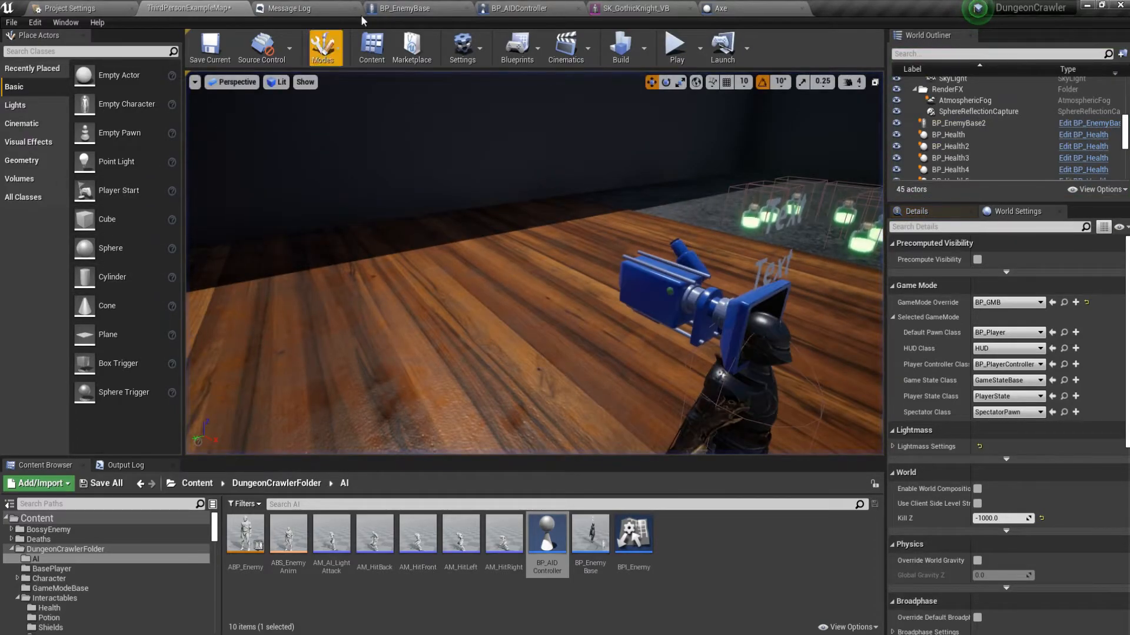
# Examine the WeaponHolster socket and its SK_Blade_DragonSword preview from different angles in SK_GothicKnight_VB
pyautogui.click(636, 8)
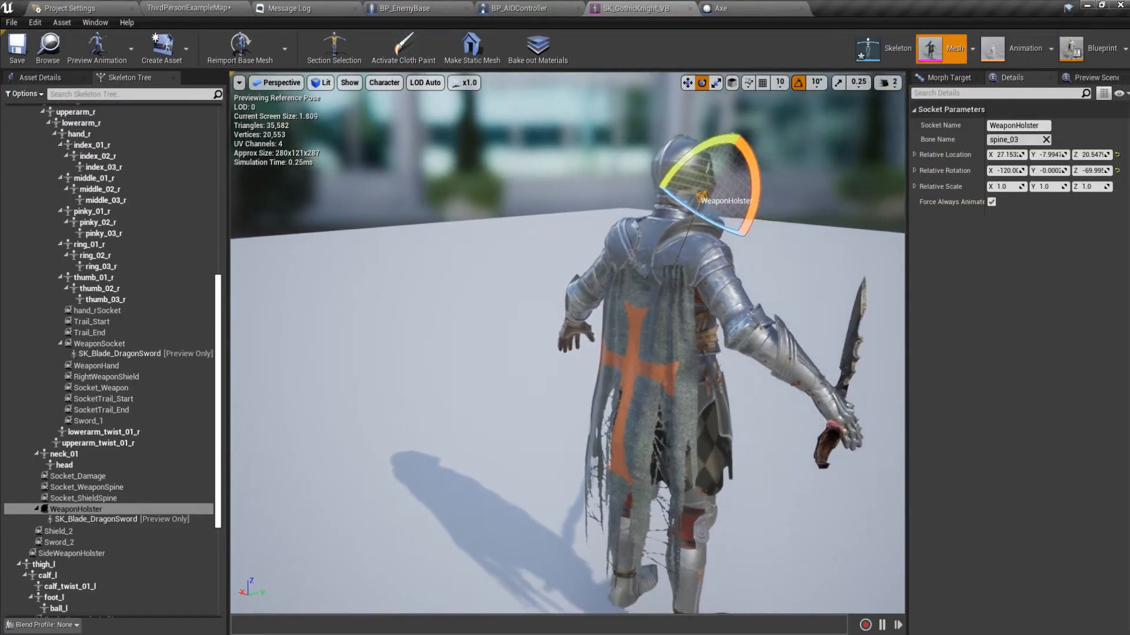
pyautogui.moveTo(568, 343); pyautogui.dragTo(659, 347, button='right')
pyautogui.click(139, 518)
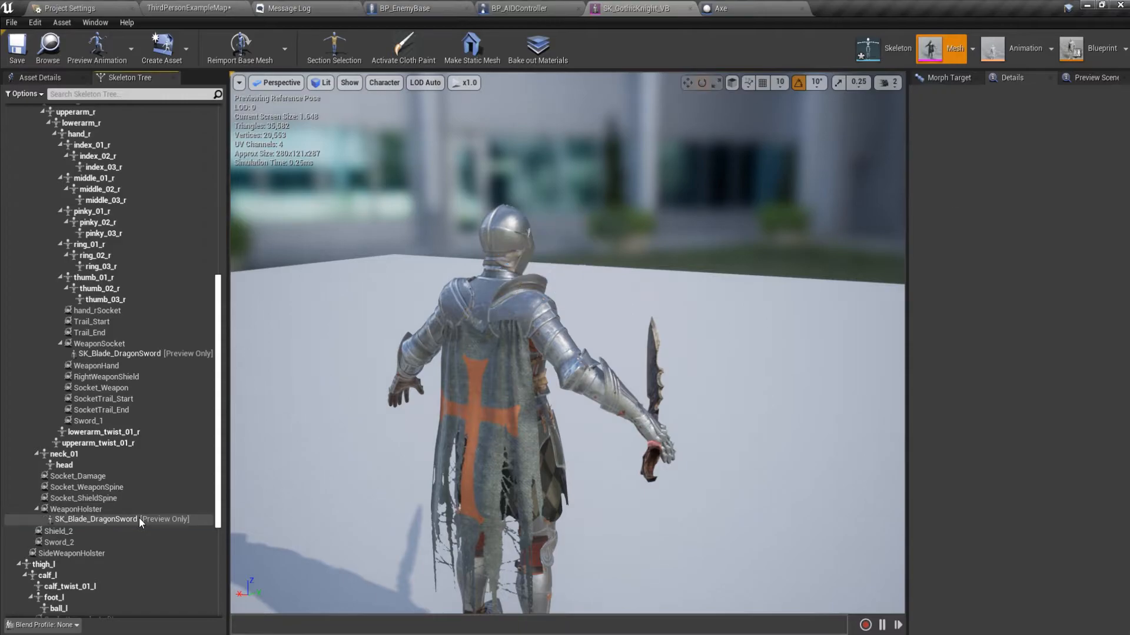
pyautogui.moveTo(529, 376); pyautogui.dragTo(450, 385, button='right')
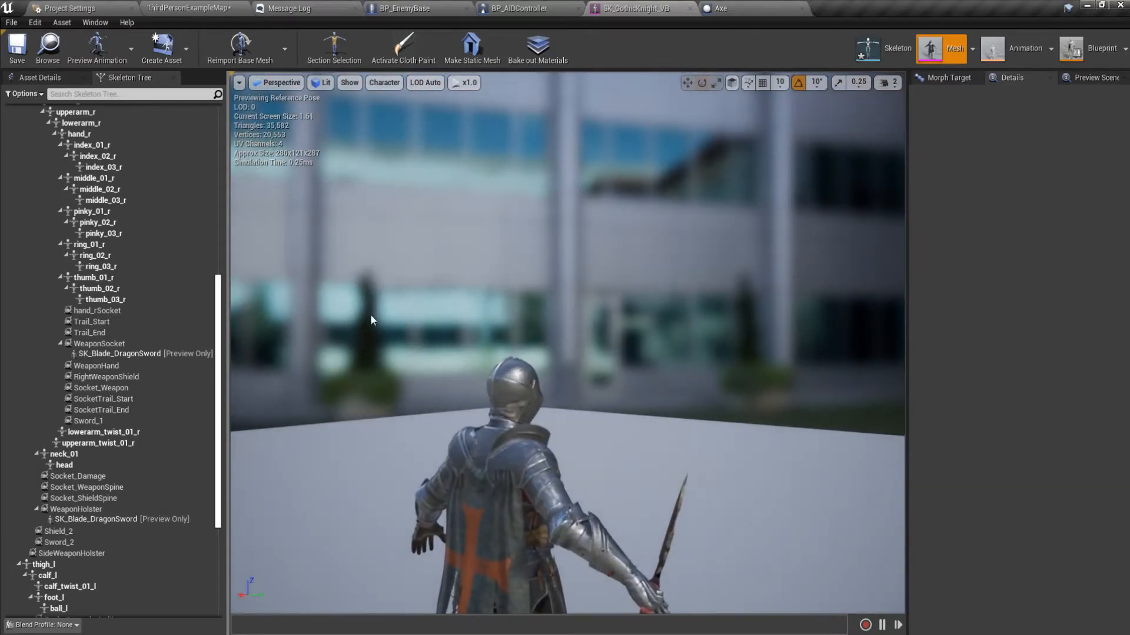
# Set the location, rotation and scale rules of UnequipWeapon's AttachComponentToComponent node in BP_EnemyBase to Snap to Target and compile
pyautogui.click(406, 9)
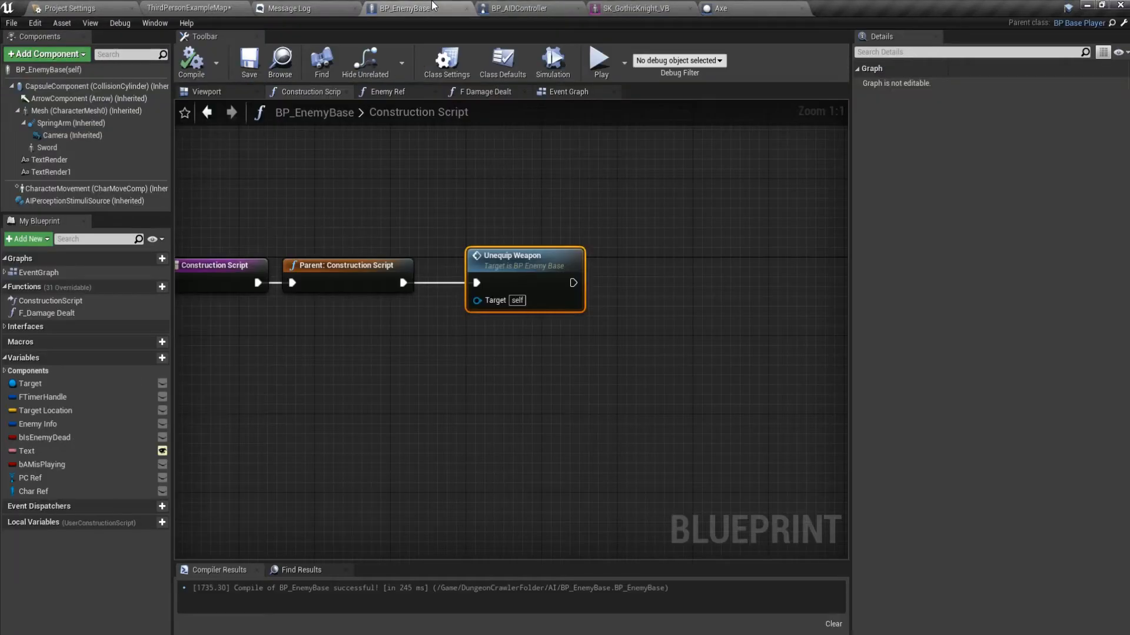
pyautogui.doubleClick(496, 263)
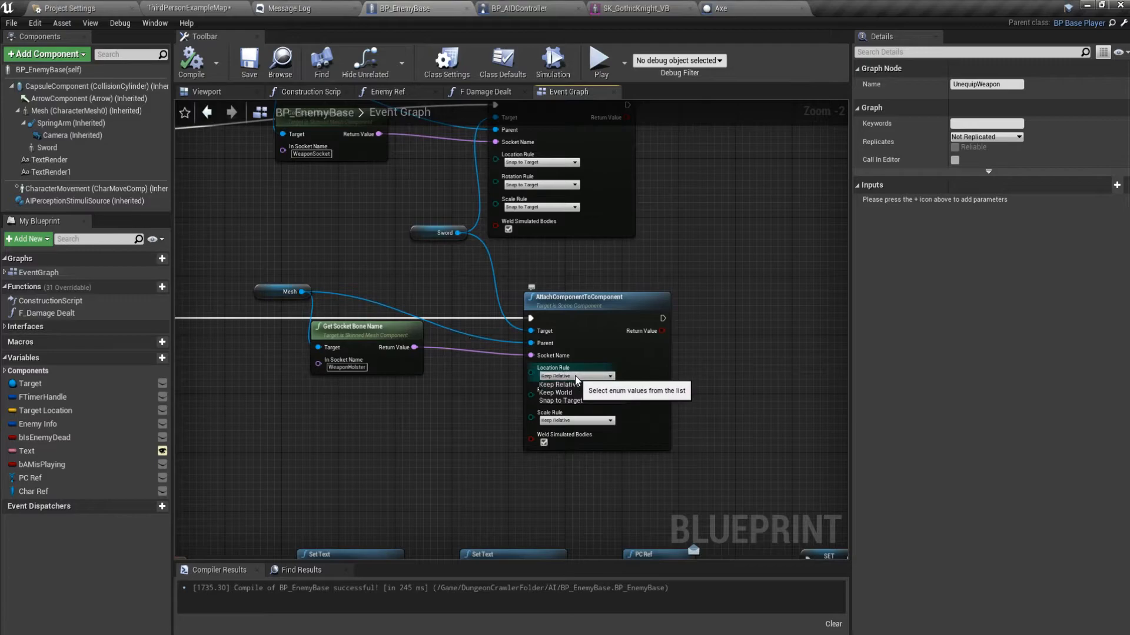
pyautogui.click(553, 423)
pyautogui.click(577, 420)
pyautogui.click(556, 446)
pyautogui.click(197, 68)
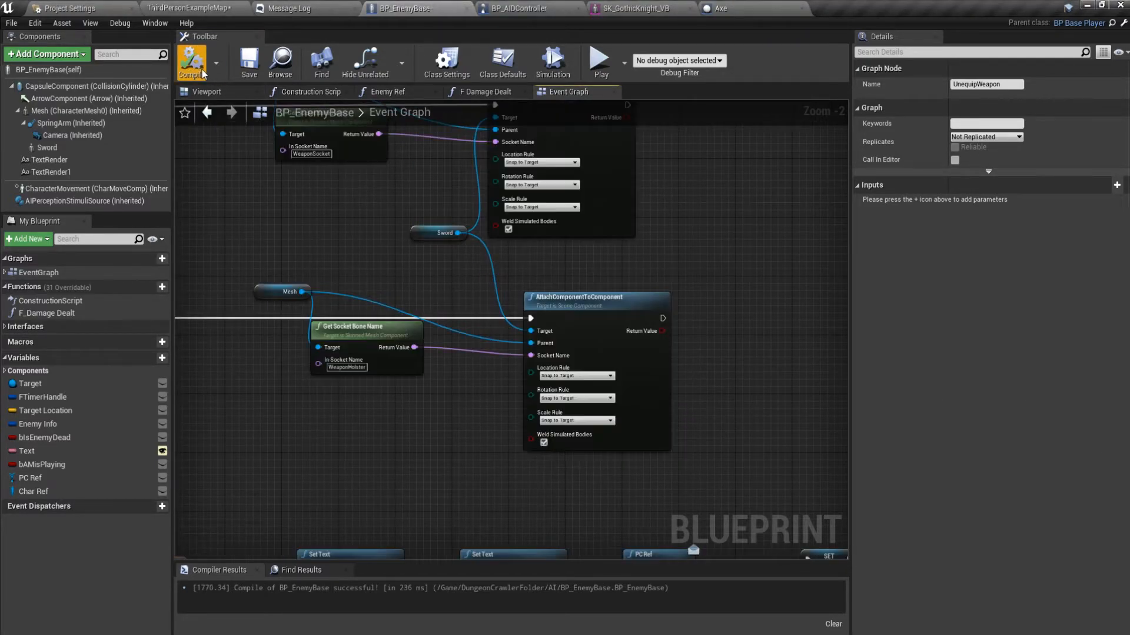
# Remove all attached preview assets from the sockets of SK_GothicKnight_VB
pyautogui.click(656, 7)
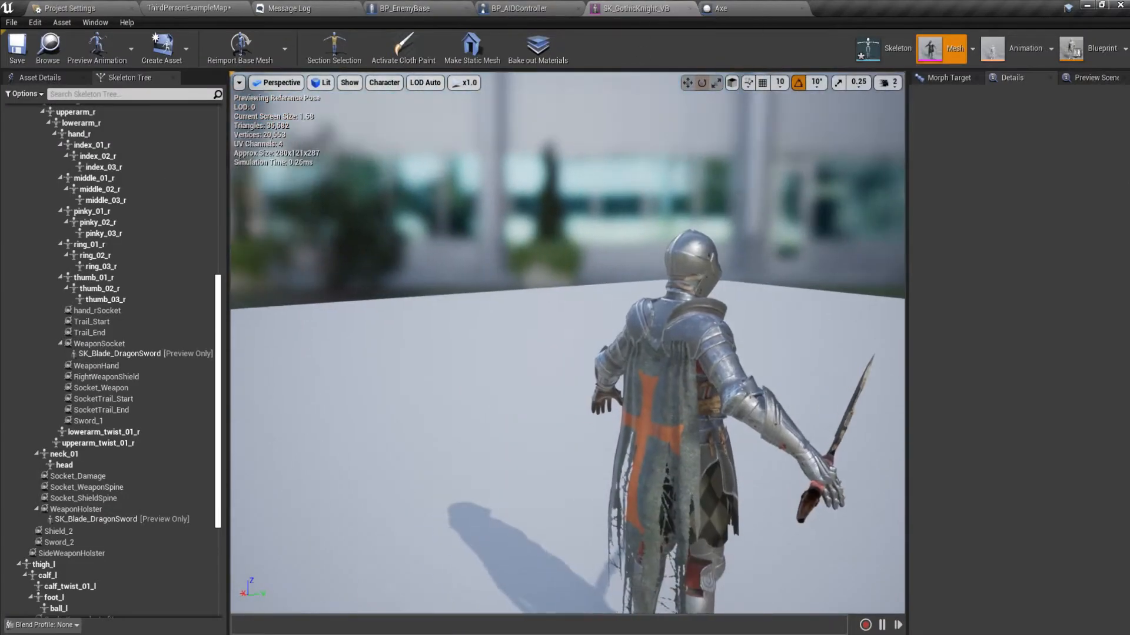
pyautogui.click(116, 519)
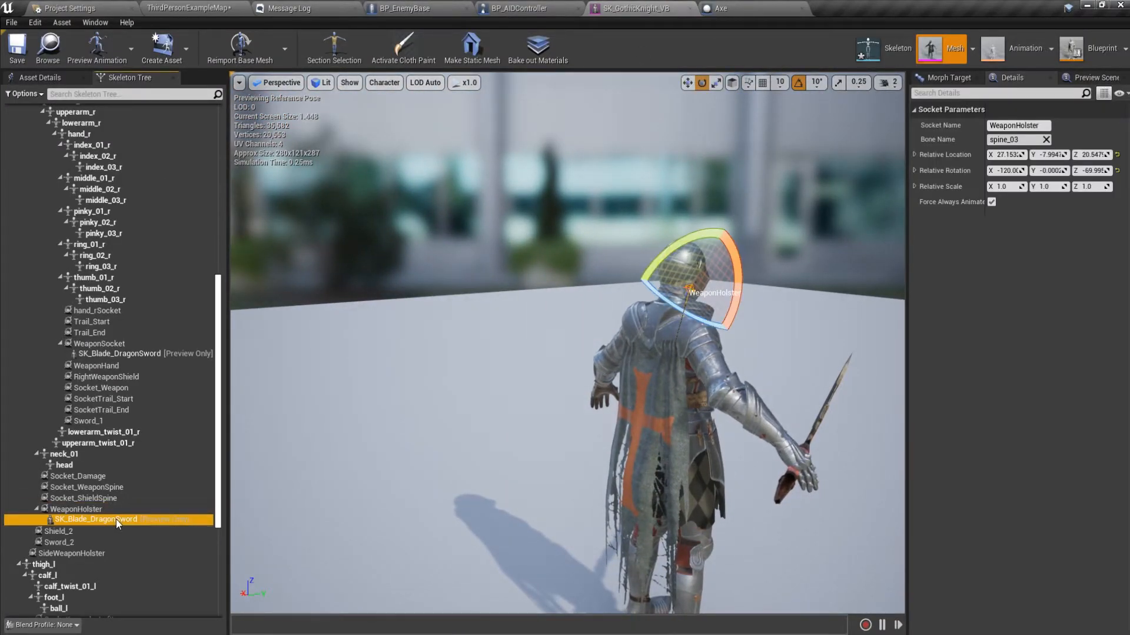
pyautogui.rightClick(115, 519)
pyautogui.click(101, 511)
pyautogui.rightClick(100, 510)
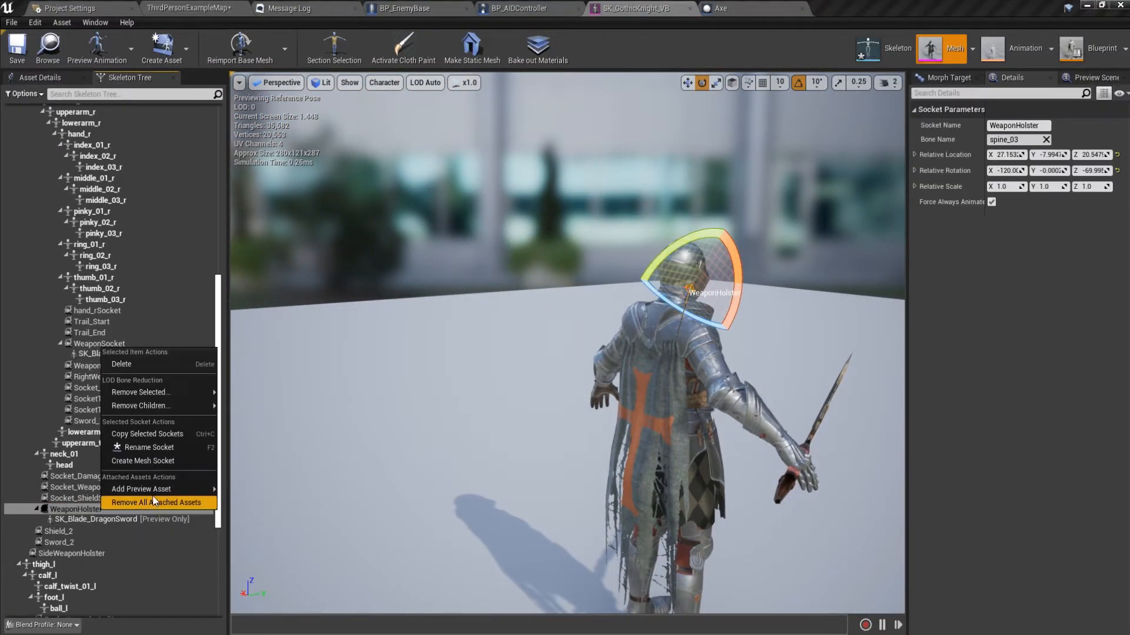
pyautogui.click(152, 506)
# Search the preview assets for Sword and attach SK_Blade_DragonSword to the WeaponHolster socket
pyautogui.rightClick(107, 497)
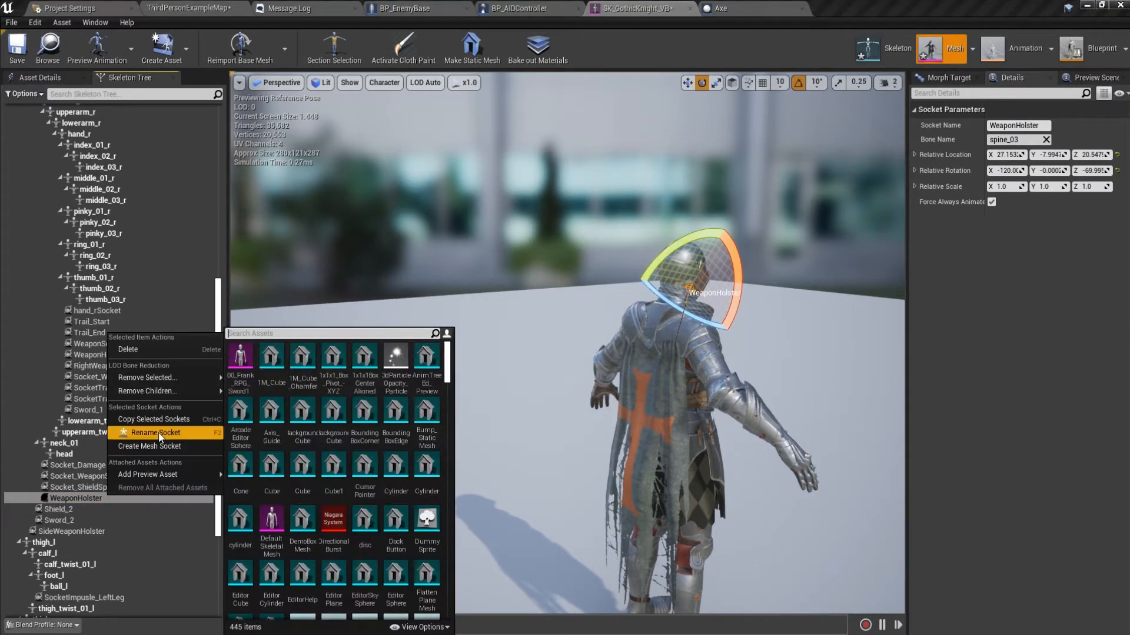
pyautogui.moveTo(164, 384)
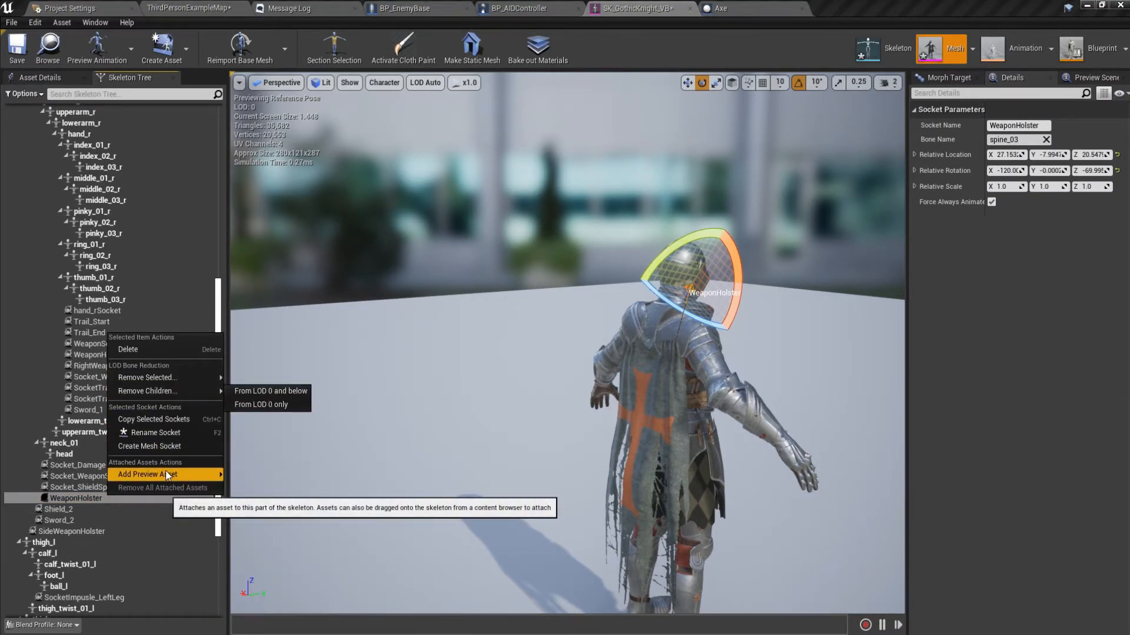
pyautogui.moveTo(168, 474)
pyautogui.write('S')
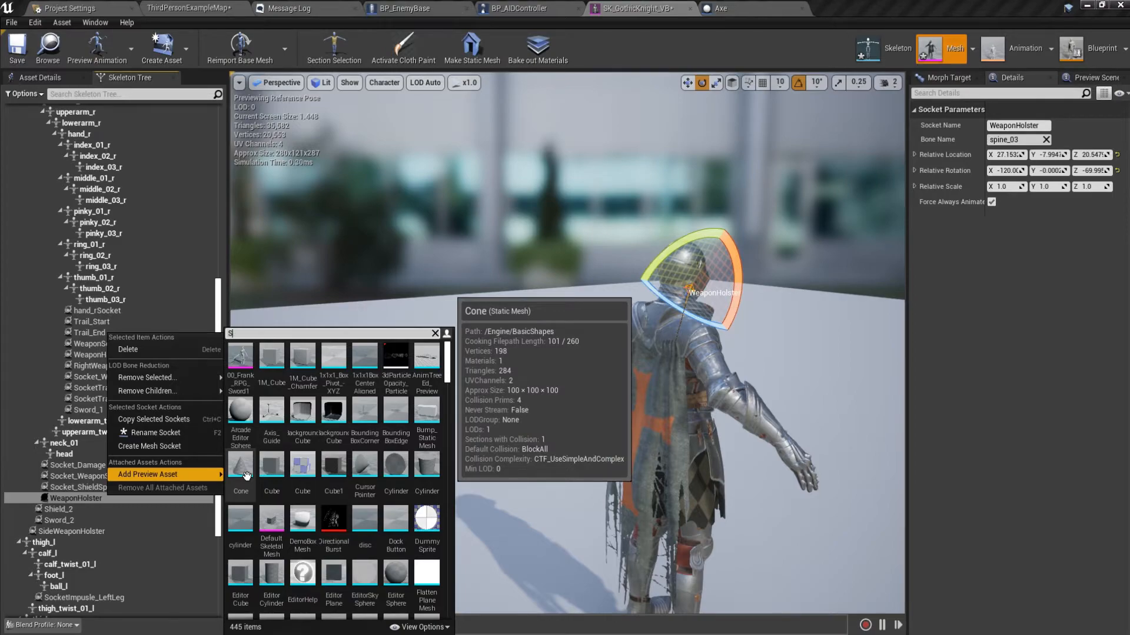
pyautogui.write('W_D')
pyautogui.press('BackSpace')
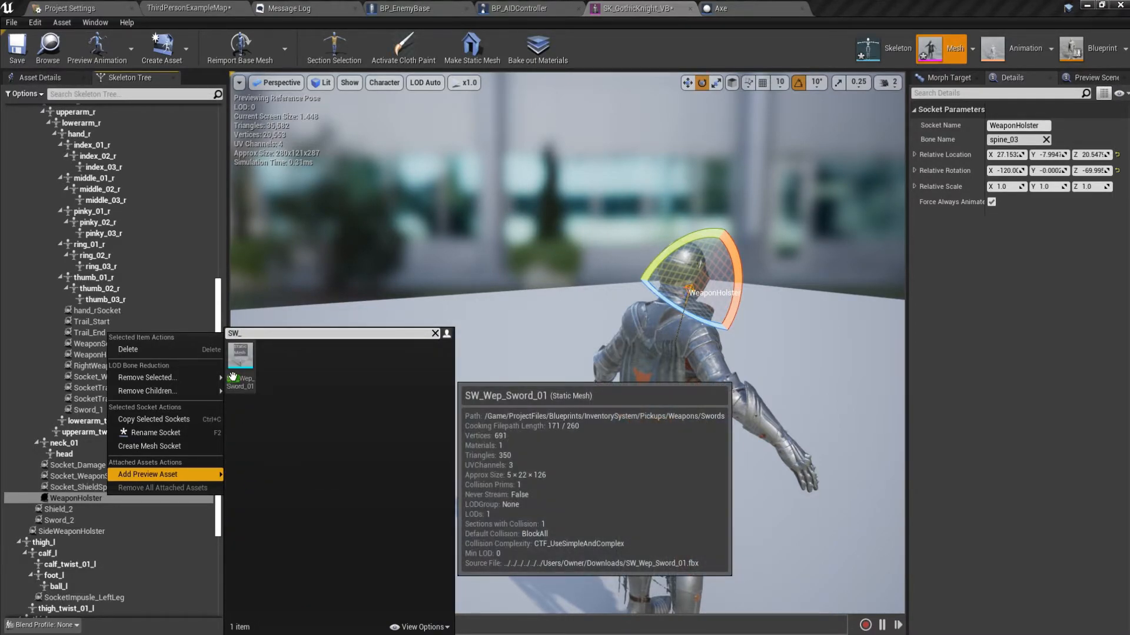
pyautogui.write('Sw')
pyautogui.press('BackSpace')
pyautogui.press('BackSpace')
pyautogui.press('BackSpace')
pyautogui.press('BackSpace')
pyautogui.press('BackSpace')
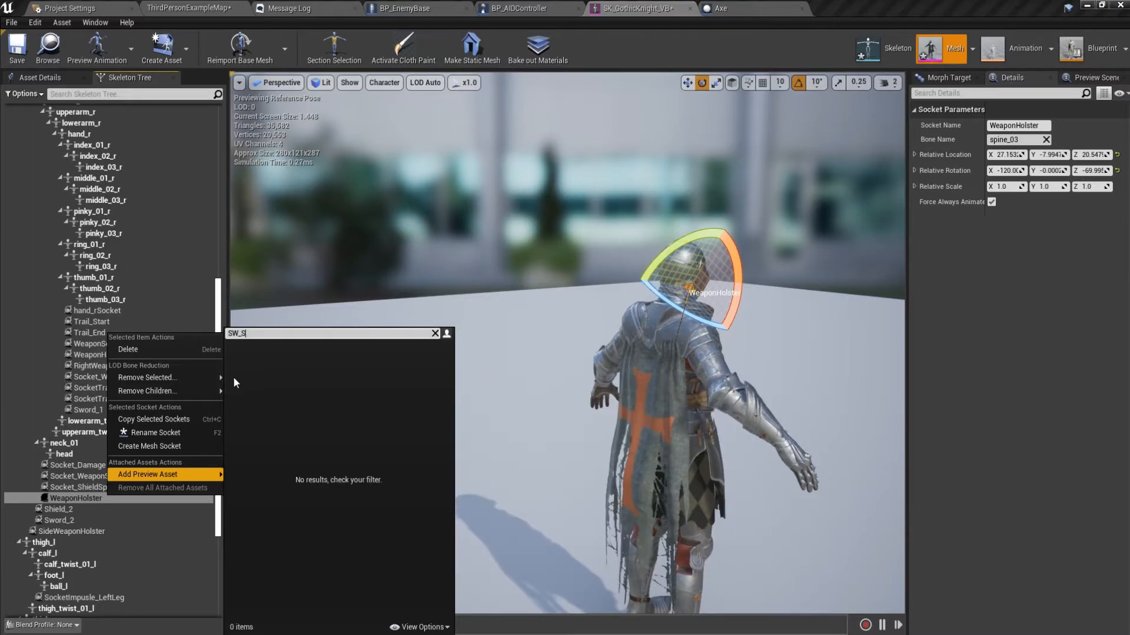
pyautogui.write('Sword')
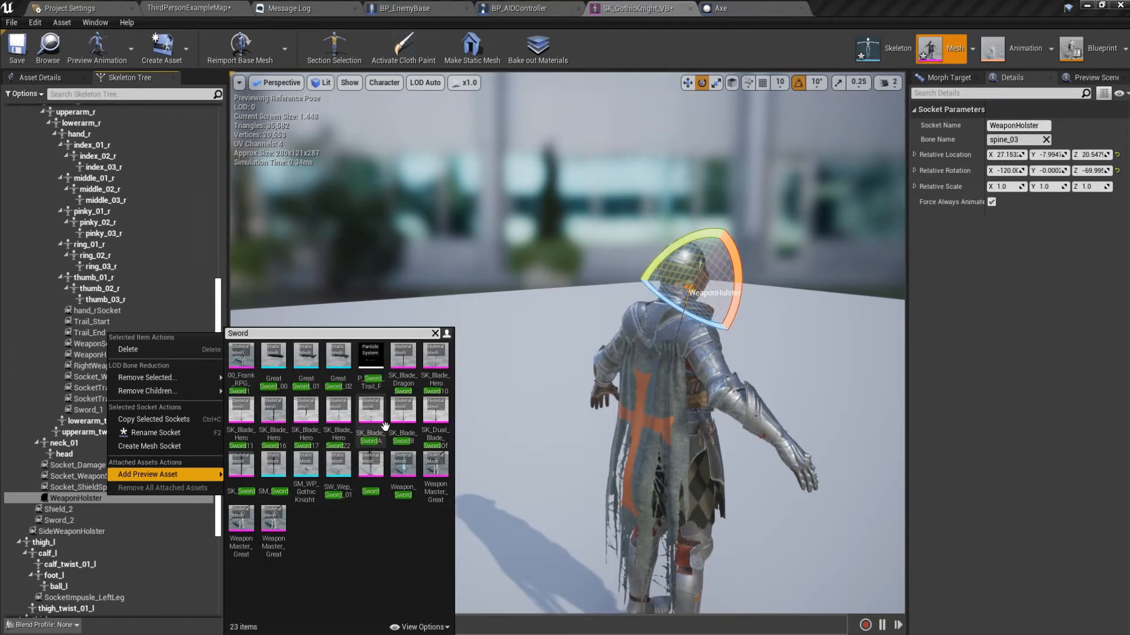
pyautogui.click(408, 384)
# Set the WeaponHolster socket's relative location and relative rotation to 0 on all axes
pyautogui.moveTo(472, 438); pyautogui.dragTo(710, 373, button='right')
pyautogui.press('w')
pyautogui.press('s')
pyautogui.press('d')
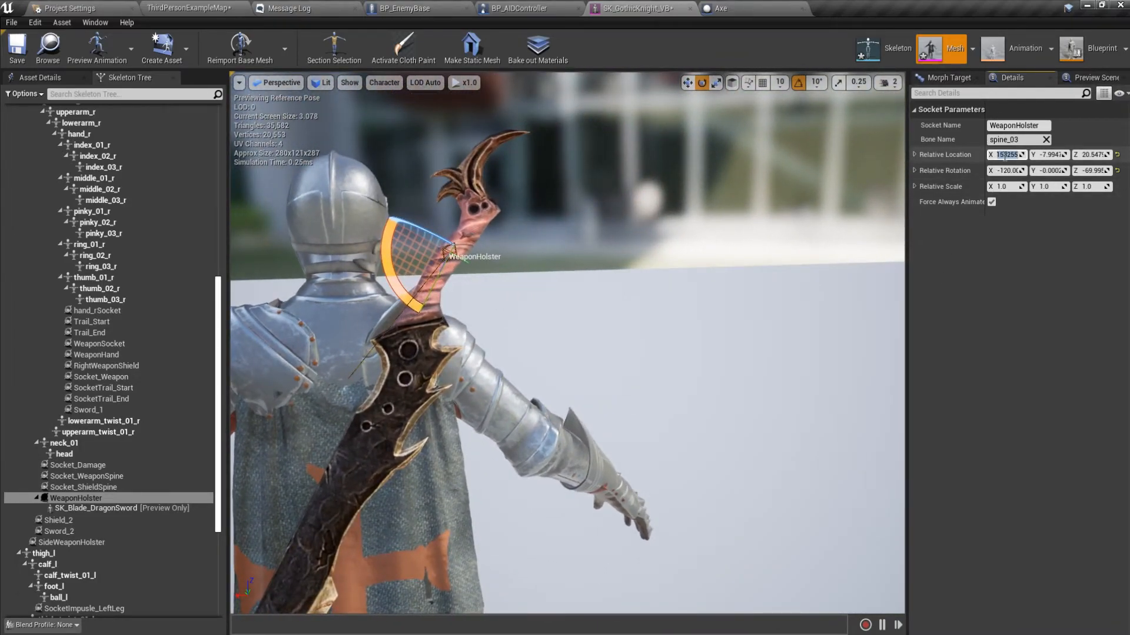
pyautogui.write('0')
pyautogui.press('Tab')
pyautogui.write('0')
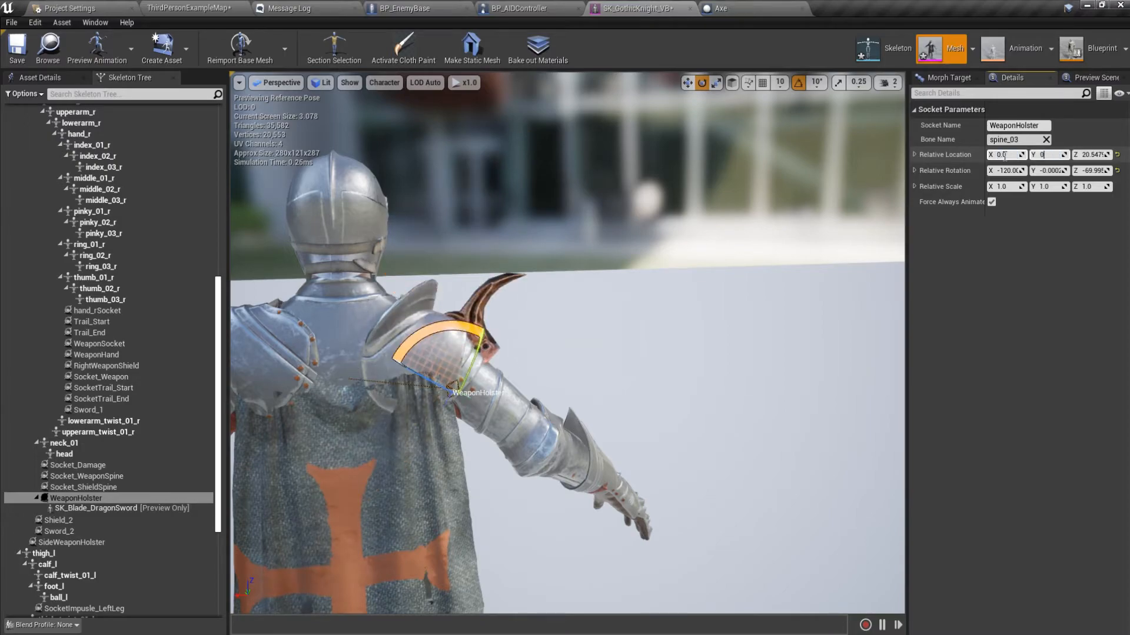
pyautogui.press('Tab')
pyautogui.write('0')
pyautogui.press('Tab')
pyautogui.write('0')
pyautogui.press('Tab')
pyautogui.write('0')
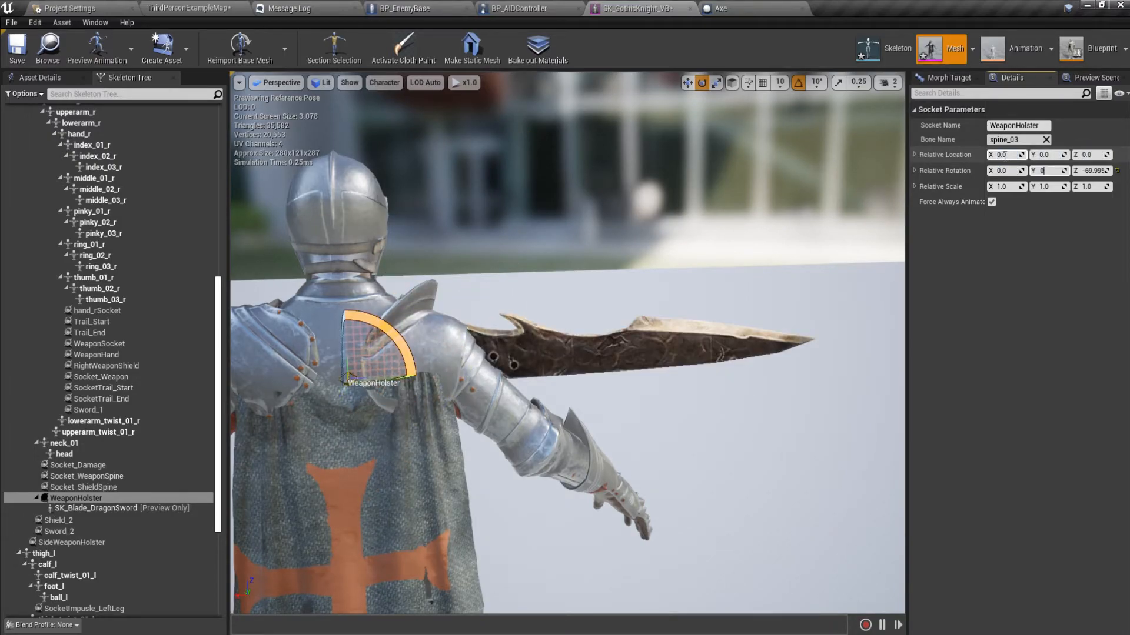
pyautogui.press('Tab')
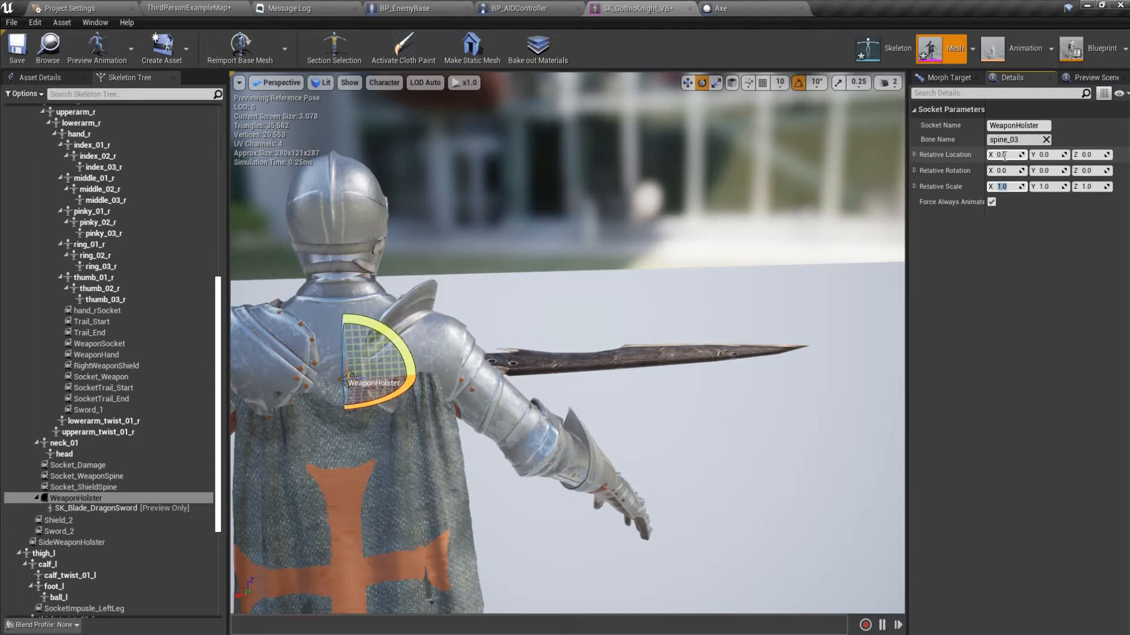
# Rotate the WeaponHolster socket to about -180, 30, -180 and move it behind the knight's back to about 12.1, -24.7, 20.9
pyautogui.moveTo(684, 293); pyautogui.dragTo(589, 306, button='right')
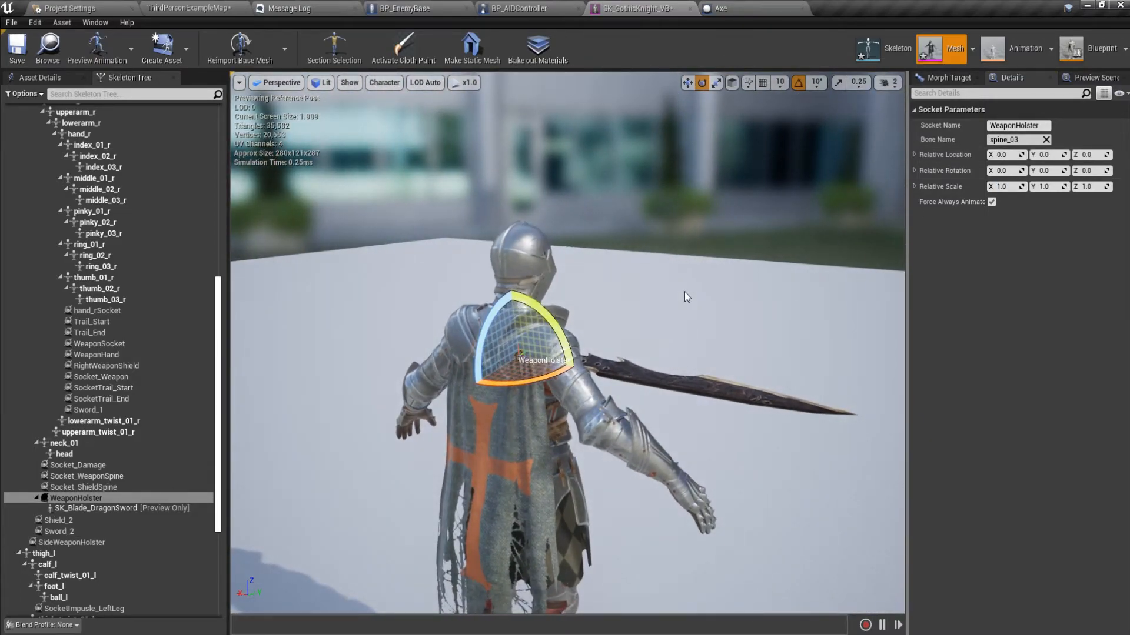
pyautogui.click(94, 497)
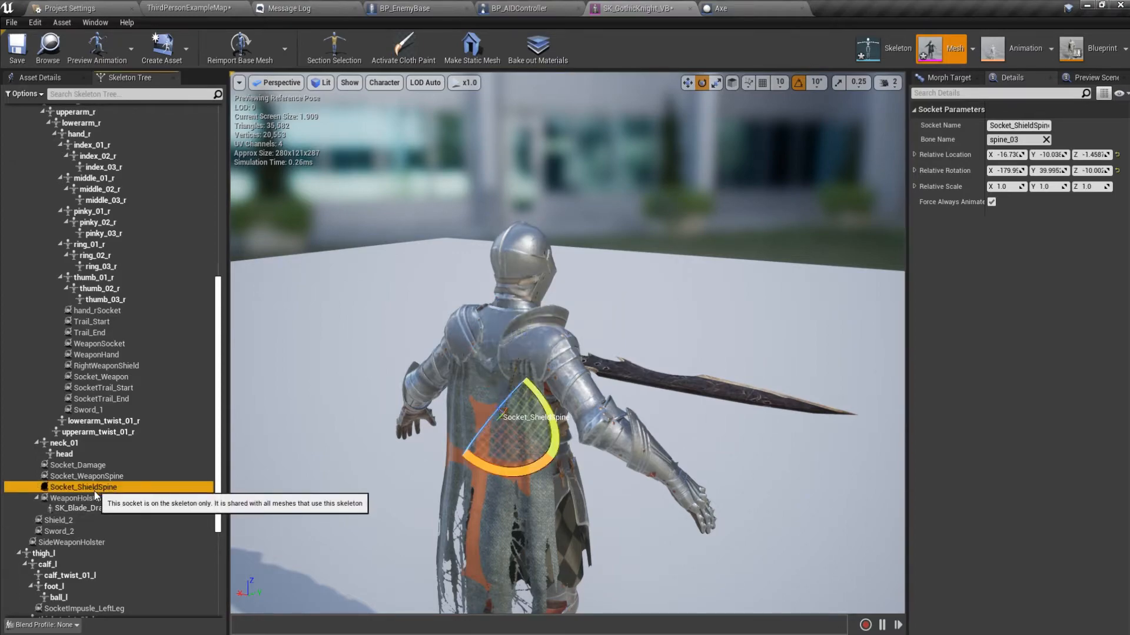
pyautogui.moveTo(562, 333); pyautogui.dragTo(553, 435)
pyautogui.press('w')
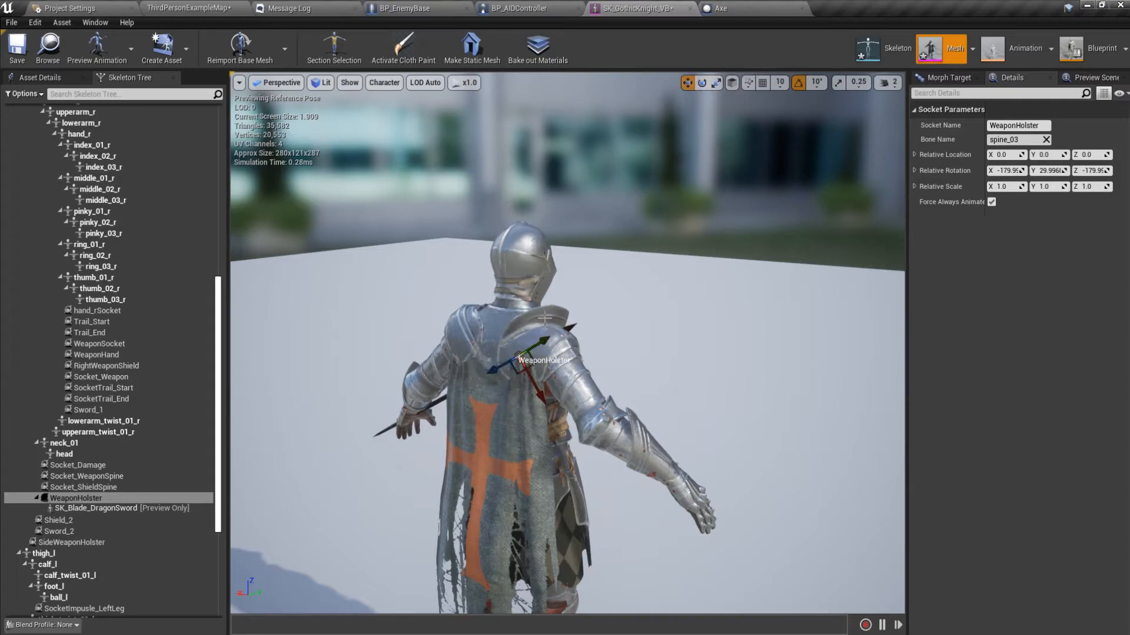
pyautogui.moveTo(420, 452); pyautogui.dragTo(336, 457)
pyautogui.moveTo(577, 400); pyautogui.dragTo(481, 446)
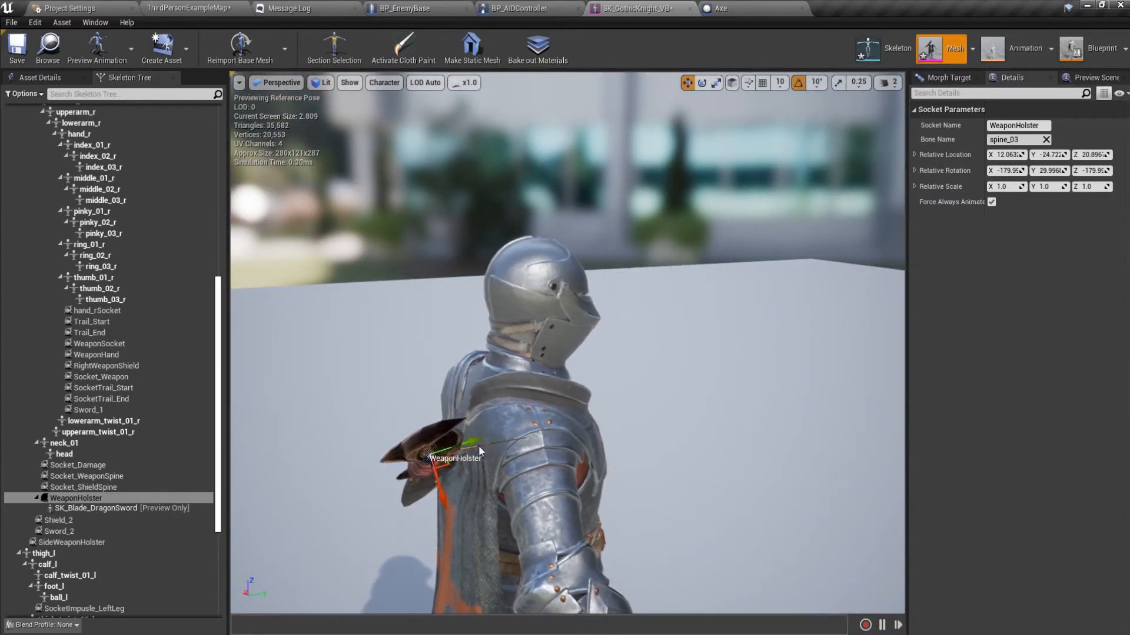
# Move the WeaponHolster socket closer to the back, about 16.4, -10.9, 17.0, and rotate it to about 150.4, -4.0, 103.8 with rotation snapping off
pyautogui.moveTo(423, 477); pyautogui.dragTo(669, 486)
pyautogui.press('w')
pyautogui.moveTo(652, 352); pyautogui.dragTo(634, 329)
pyautogui.press('e')
pyautogui.keyDown('alt'); pyautogui.moveTo(603, 378); pyautogui.dragTo(504, 403); pyautogui.keyUp('alt')
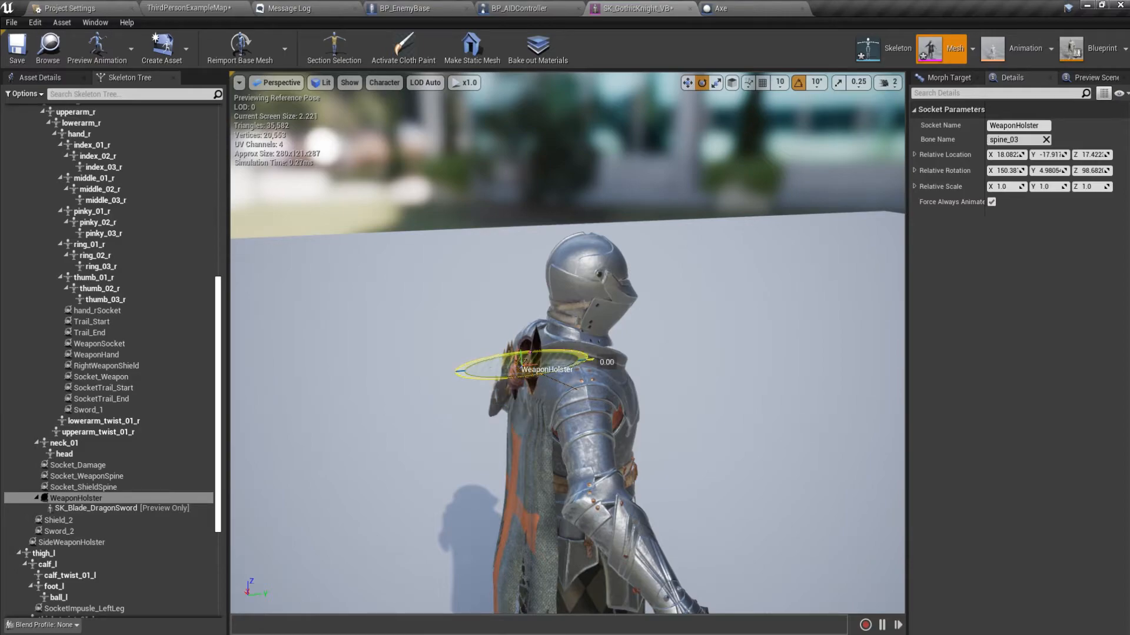
pyautogui.moveTo(553, 365); pyautogui.dragTo(585, 366)
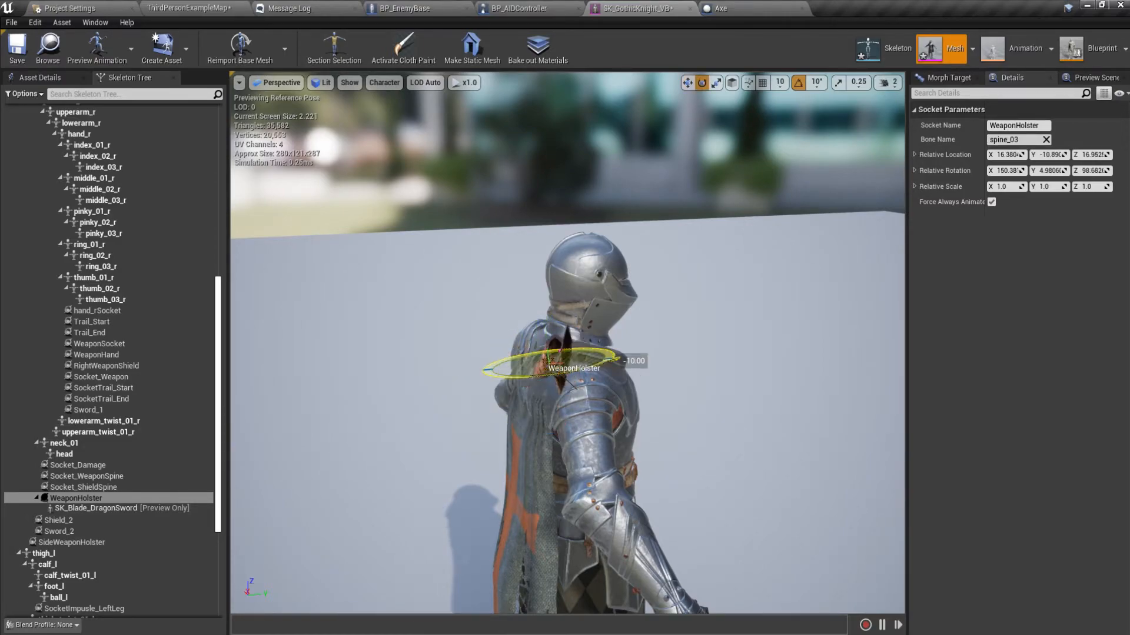
pyautogui.click(798, 82)
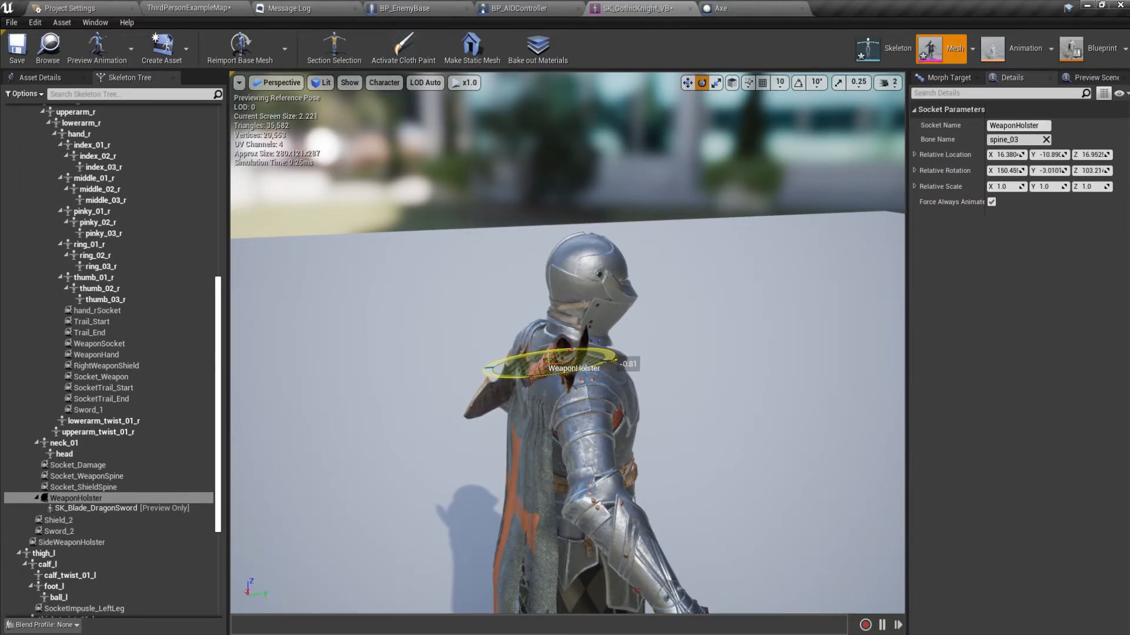
# Tilt the WeaponHolster socket to an X rotation of about 143 and shift it to about 16.8, -12.5, 17.1
pyautogui.moveTo(520, 421); pyautogui.dragTo(624, 425, button='right')
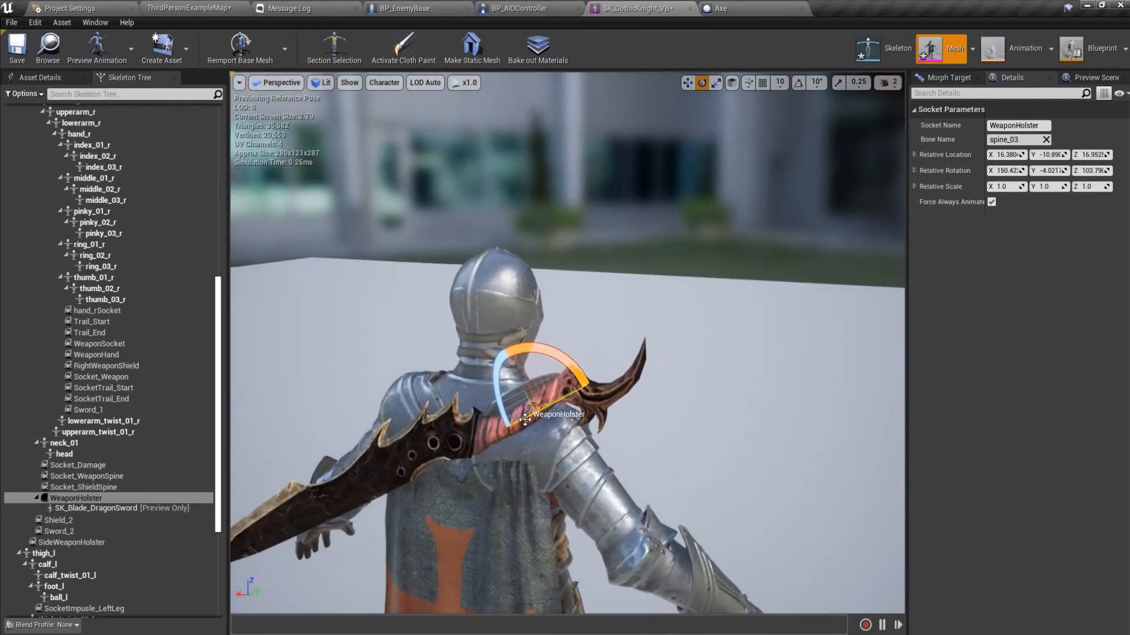
pyautogui.moveTo(514, 358); pyautogui.dragTo(406, 402)
pyautogui.press('w')
pyautogui.moveTo(547, 473); pyautogui.dragTo(529, 474, button='right')
pyautogui.moveTo(464, 384); pyautogui.dragTo(405, 459)
pyautogui.press('e')
pyautogui.moveTo(511, 407); pyautogui.dragTo(447, 403, button='right')
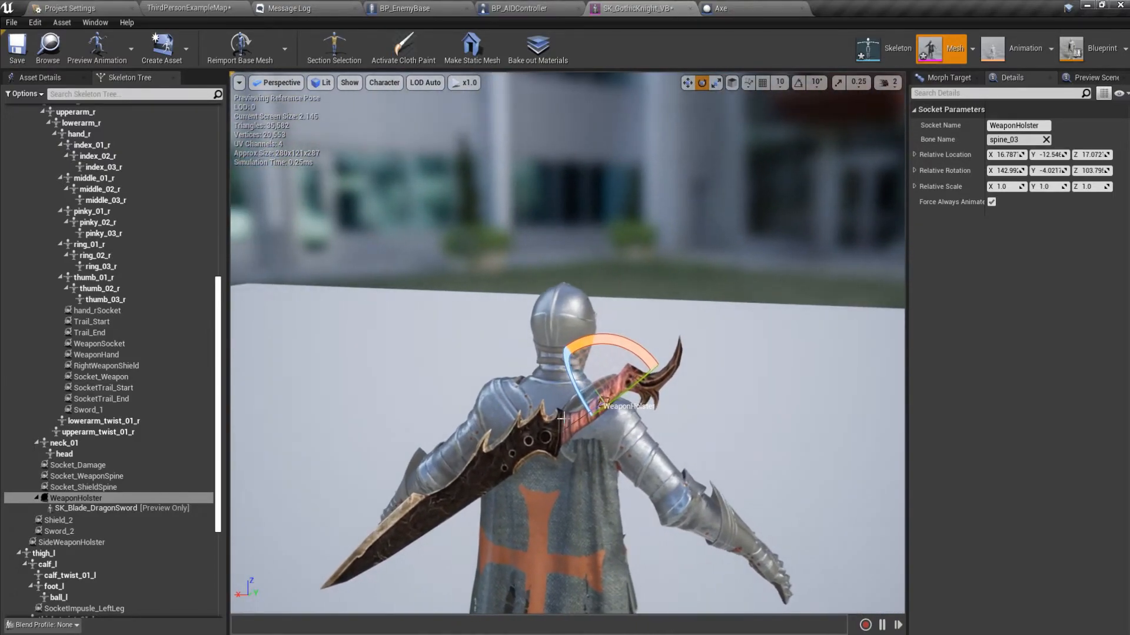
# Tilt the holstered sword steeper to an X rotation of about 124.3 and raise the WeaponHolster socket to about 22.6, -10.9, 20.0
pyautogui.moveTo(600, 340); pyautogui.dragTo(630, 355)
pyautogui.press('w')
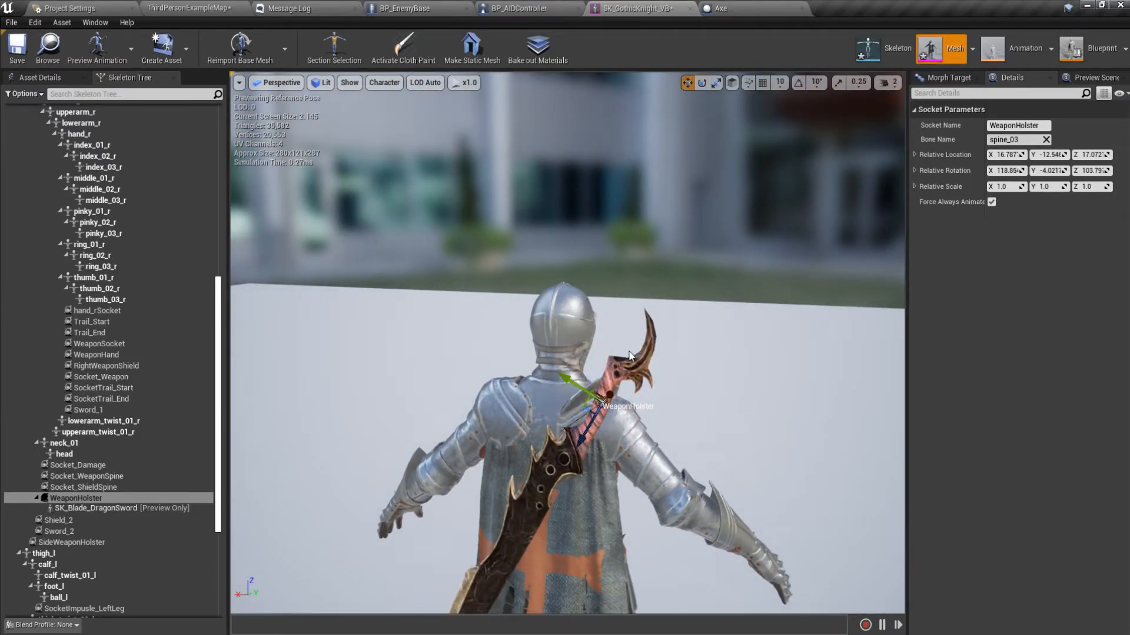
pyautogui.moveTo(580, 429); pyautogui.dragTo(598, 397)
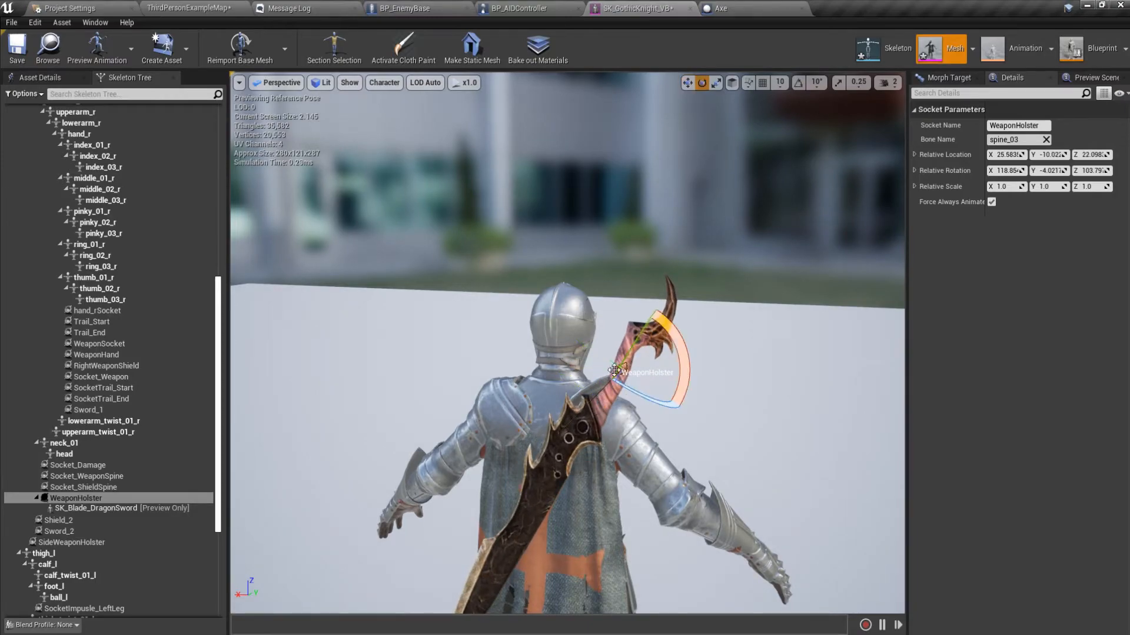
pyautogui.moveTo(667, 333); pyautogui.dragTo(663, 339)
pyautogui.press('w')
pyautogui.moveTo(610, 389); pyautogui.dragTo(600, 404)
pyautogui.moveTo(601, 404); pyautogui.dragTo(673, 431, button='right')
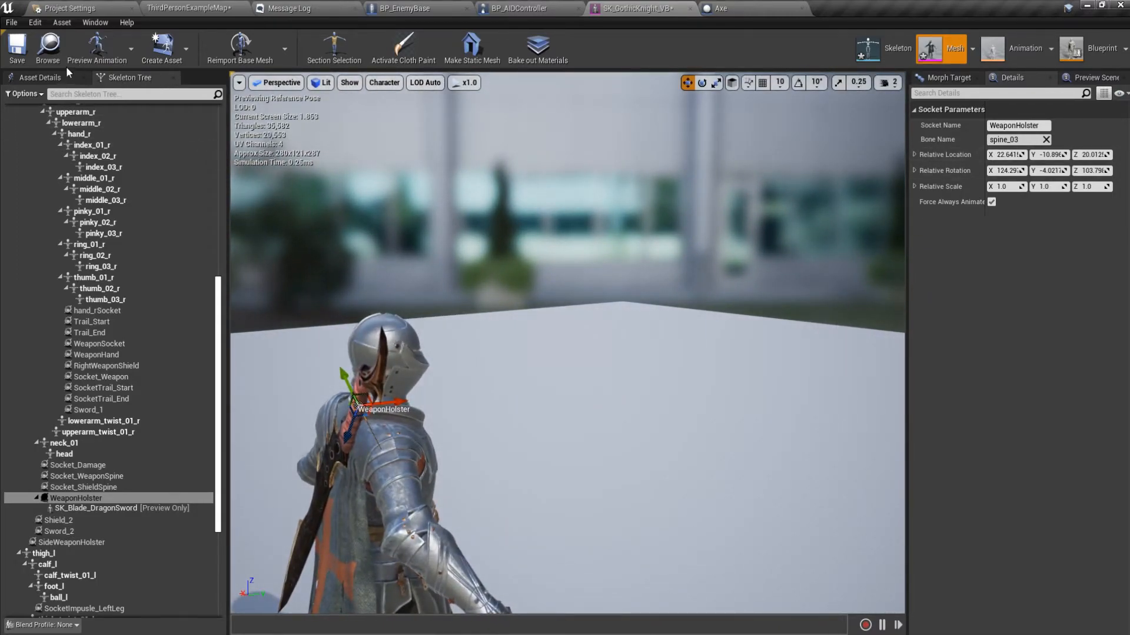
# Save the SK_GothicKnight_VB skeletal mesh and inspect the Sword component in BP_EnemyBase's viewport
pyautogui.click(22, 54)
pyautogui.click(452, 6)
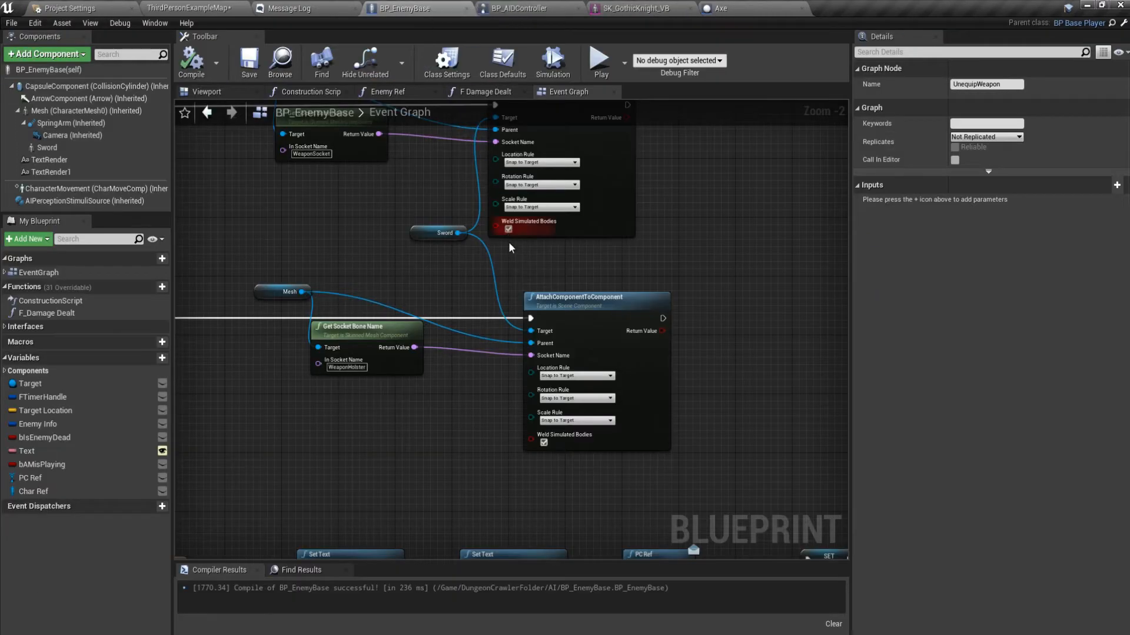
pyautogui.click(228, 97)
pyautogui.moveTo(506, 353); pyautogui.dragTo(612, 366, button='right')
pyautogui.click(53, 148)
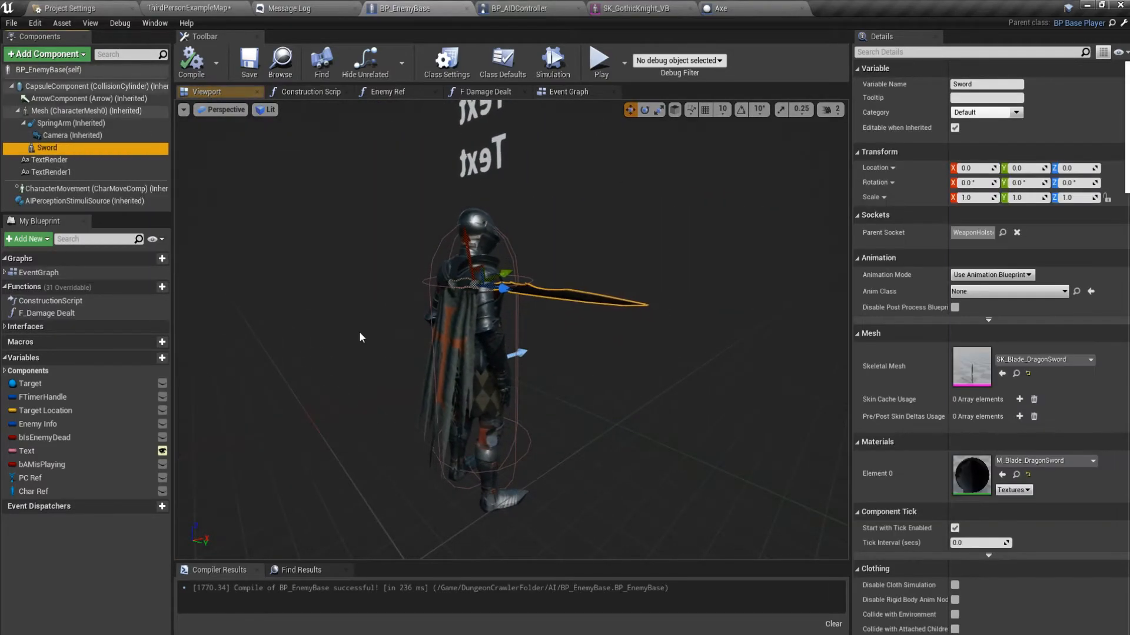
pyautogui.moveTo(510, 294)
pyautogui.mouseDown(button='right')
pyautogui.moveTo(547, 298)
pyautogui.moveTo(517, 294)
pyautogui.mouseUp(button='right')
pyautogui.press('e')
# Find the pause settings of the enemy's Mesh component and enable Pause Anims
pyautogui.click(56, 111)
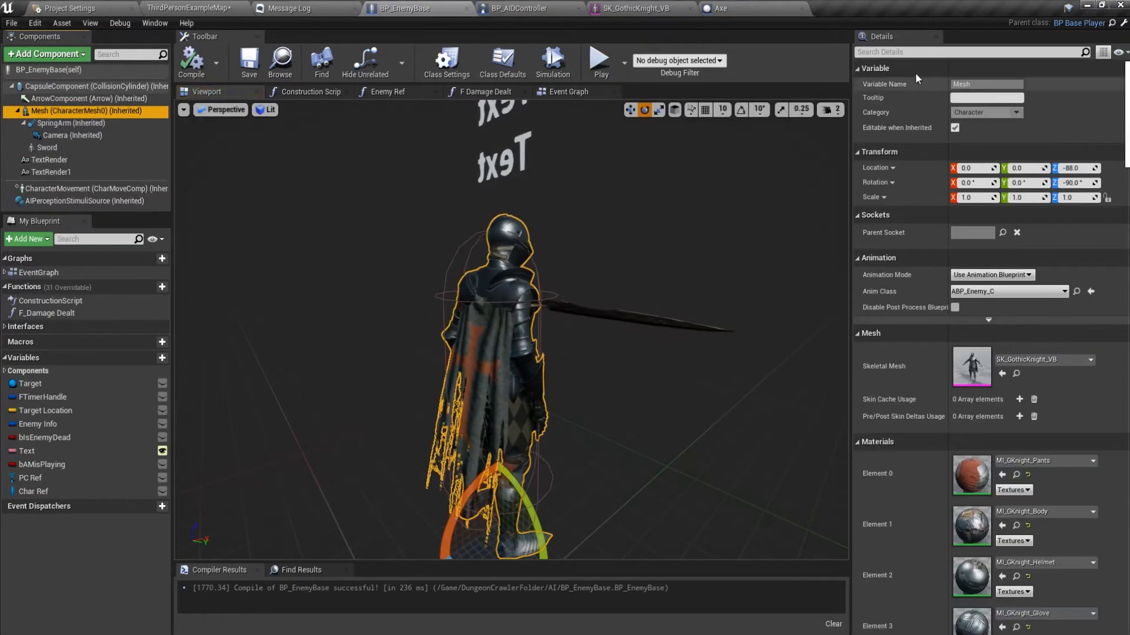
pyautogui.click(906, 52)
pyautogui.write('pause')
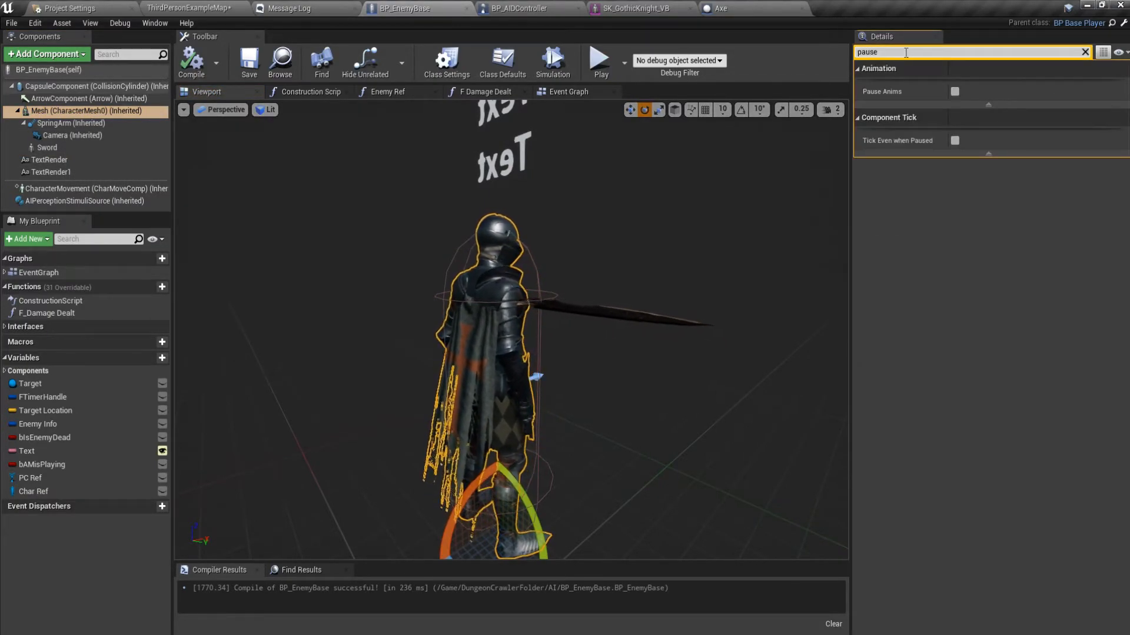
pyautogui.click(954, 92)
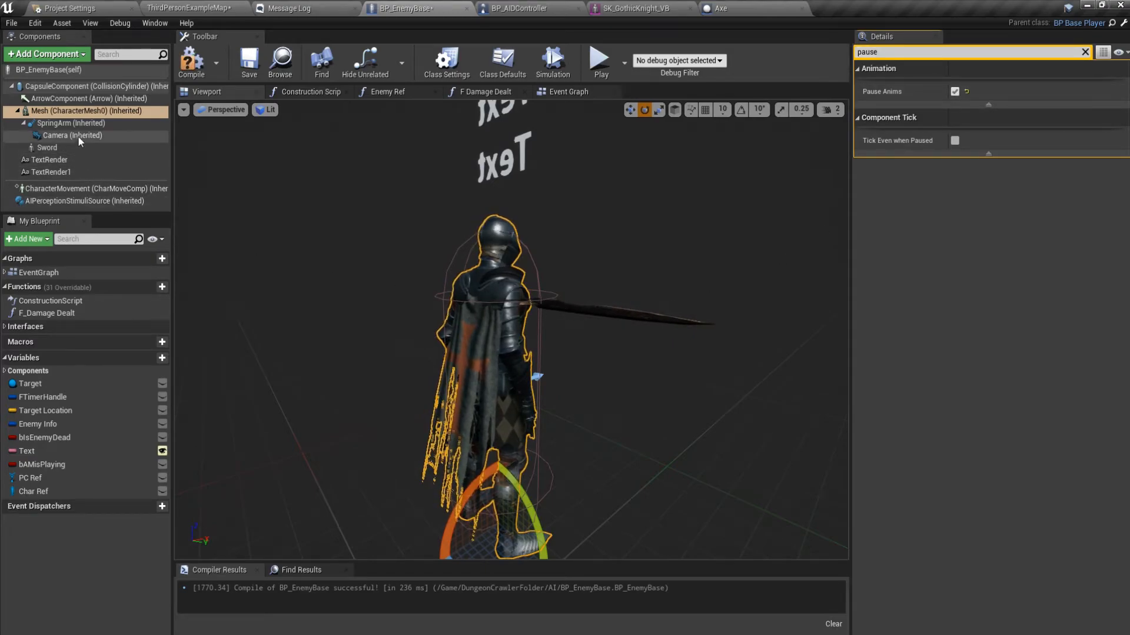
# Select the Sword component and clear the property filter so its transform settings can be edited
pyautogui.click(67, 147)
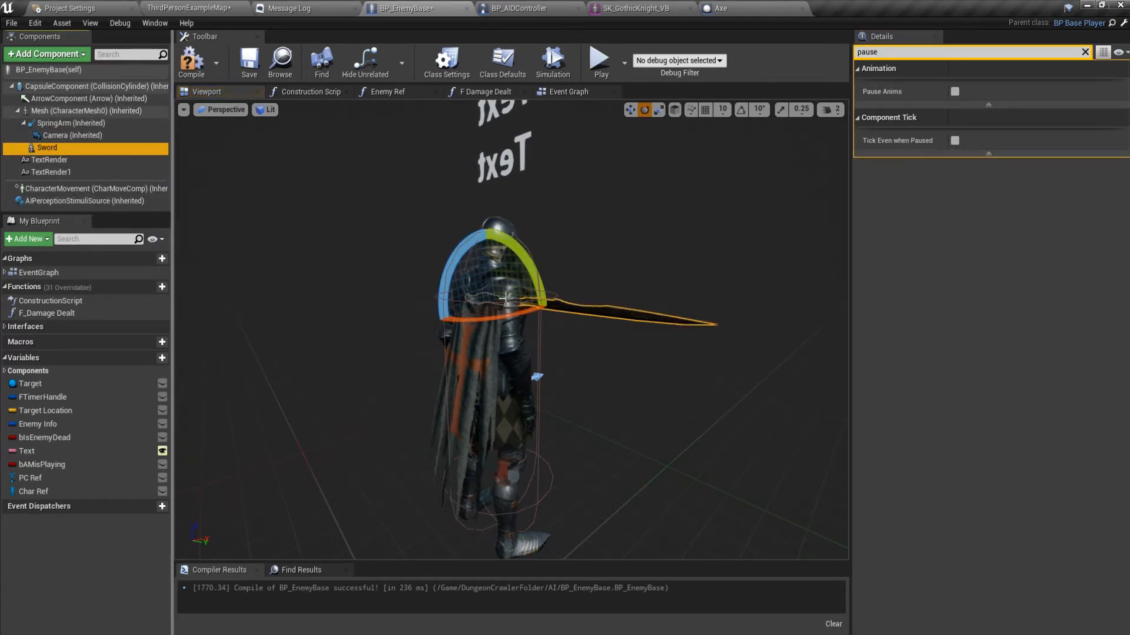
pyautogui.click(566, 365)
pyautogui.click(615, 312)
pyautogui.moveTo(606, 322)
pyautogui.mouseDown(button='right')
pyautogui.moveTo(659, 330)
pyautogui.moveTo(602, 326)
pyautogui.mouseUp(button='right')
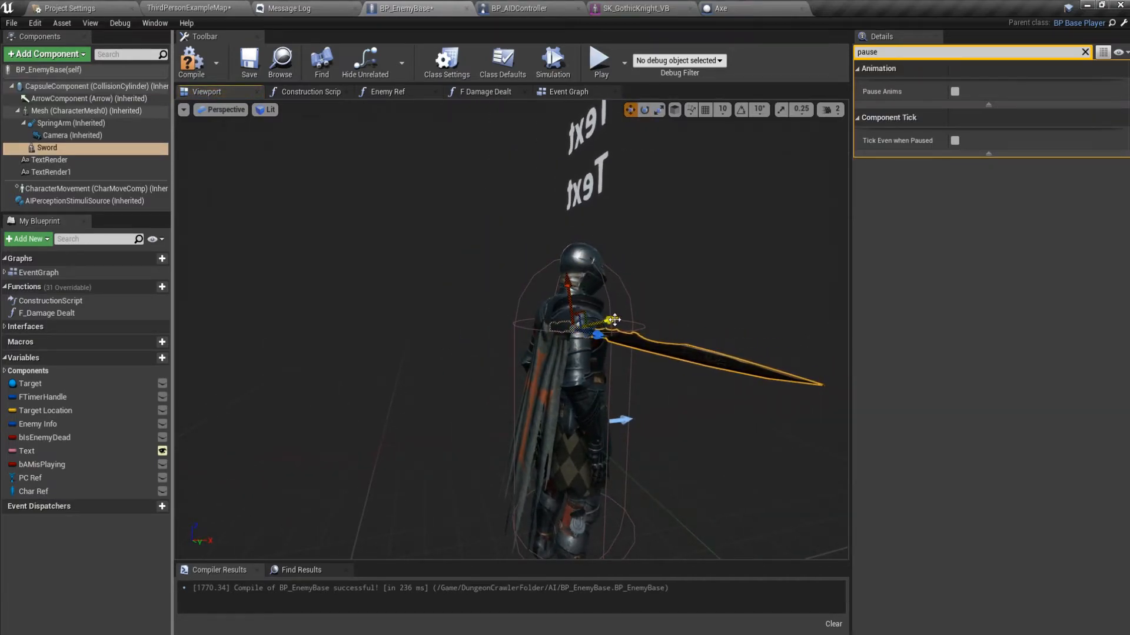
pyautogui.click(94, 148)
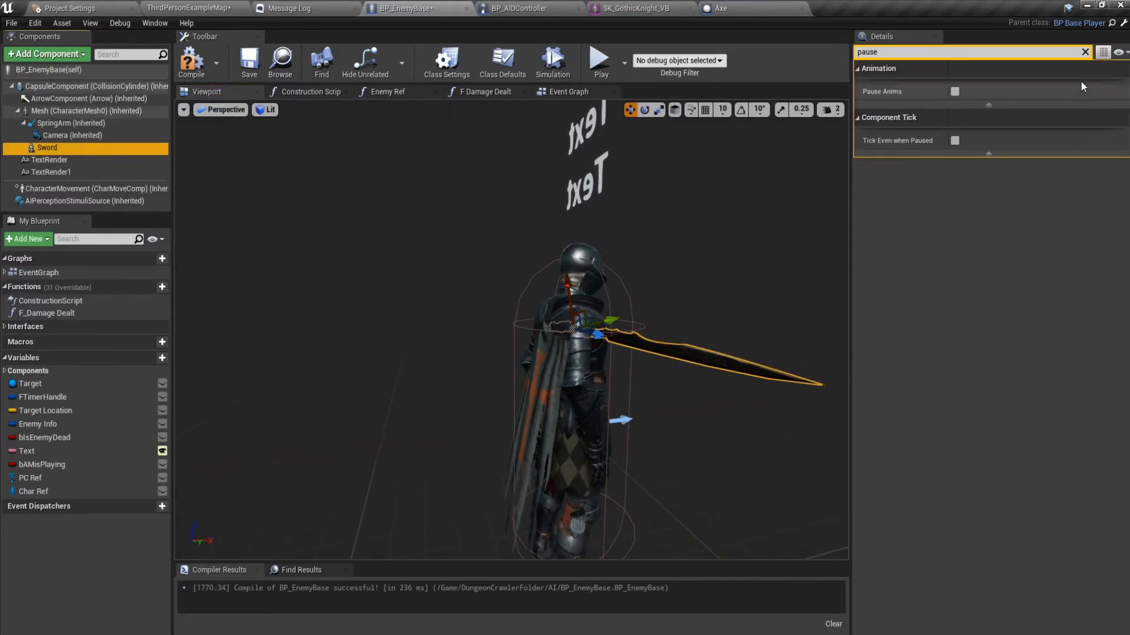
pyautogui.click(1085, 52)
pyautogui.write('e')
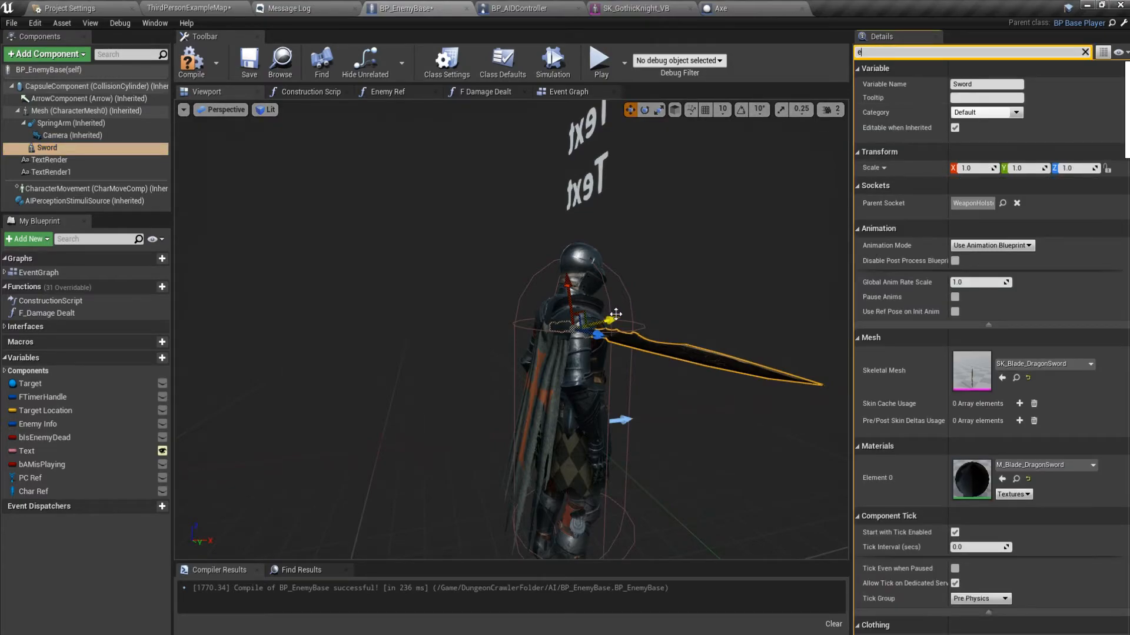
pyautogui.press('BackSpace')
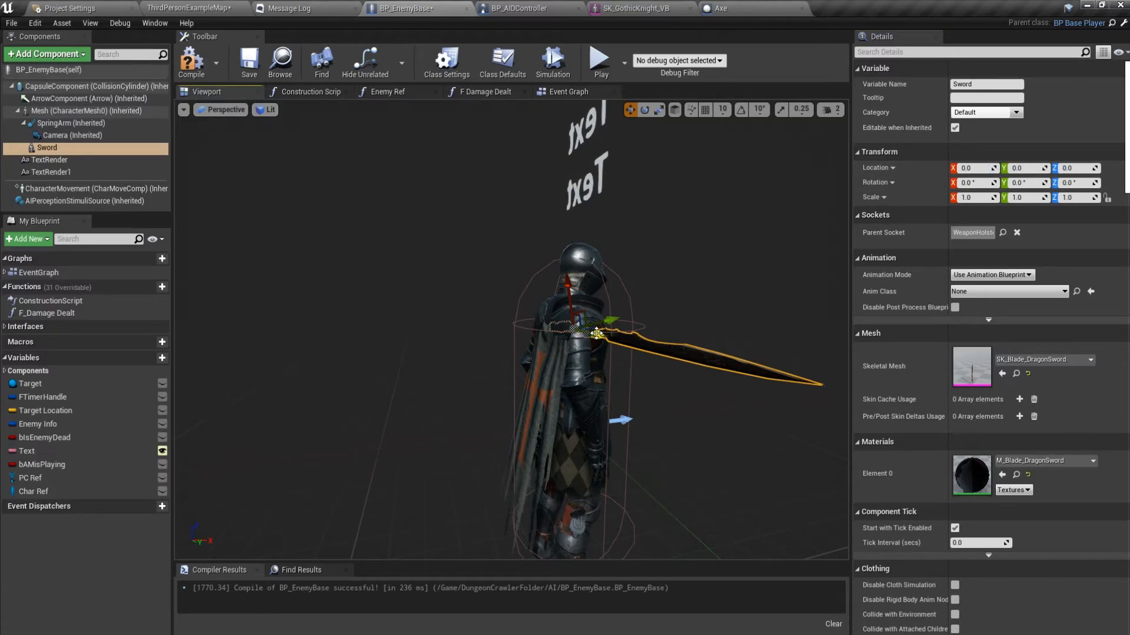
# Rotate the Sword component to about 48.3° on Y and move it to about -722.7 on Y
pyautogui.press('e')
pyautogui.moveTo(596, 291); pyautogui.dragTo(598, 294)
pyautogui.moveTo(692, 296); pyautogui.dragTo(691, 296, button='right')
# Disconnect the Unequip Weapon call in the Construction Script, compile, and return to the component preview
pyautogui.click(308, 92)
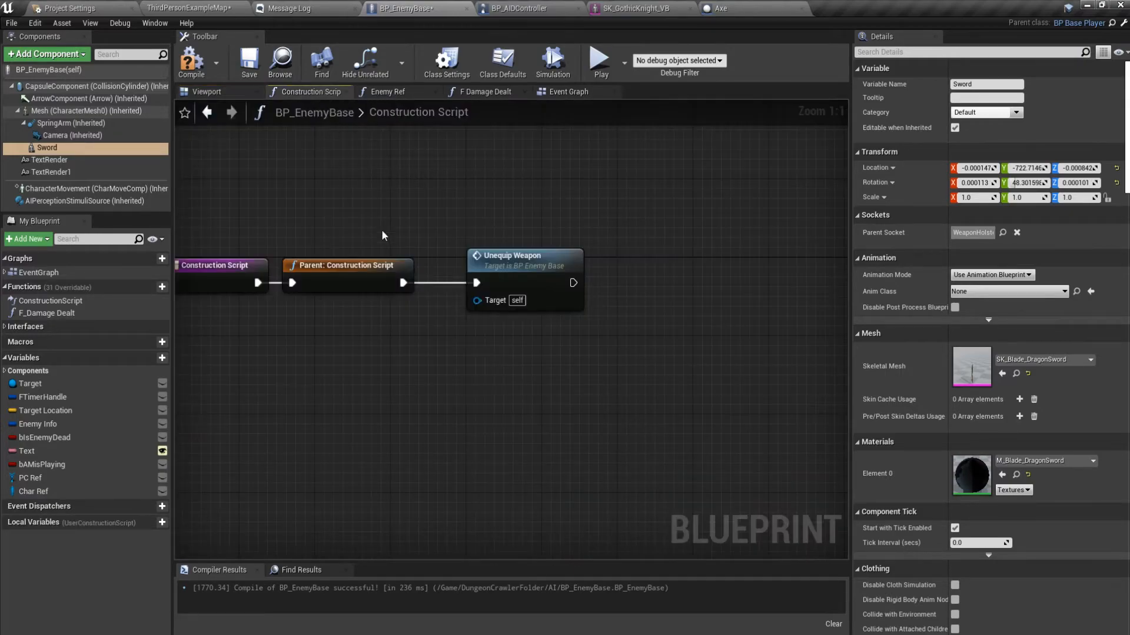
pyautogui.click(192, 60)
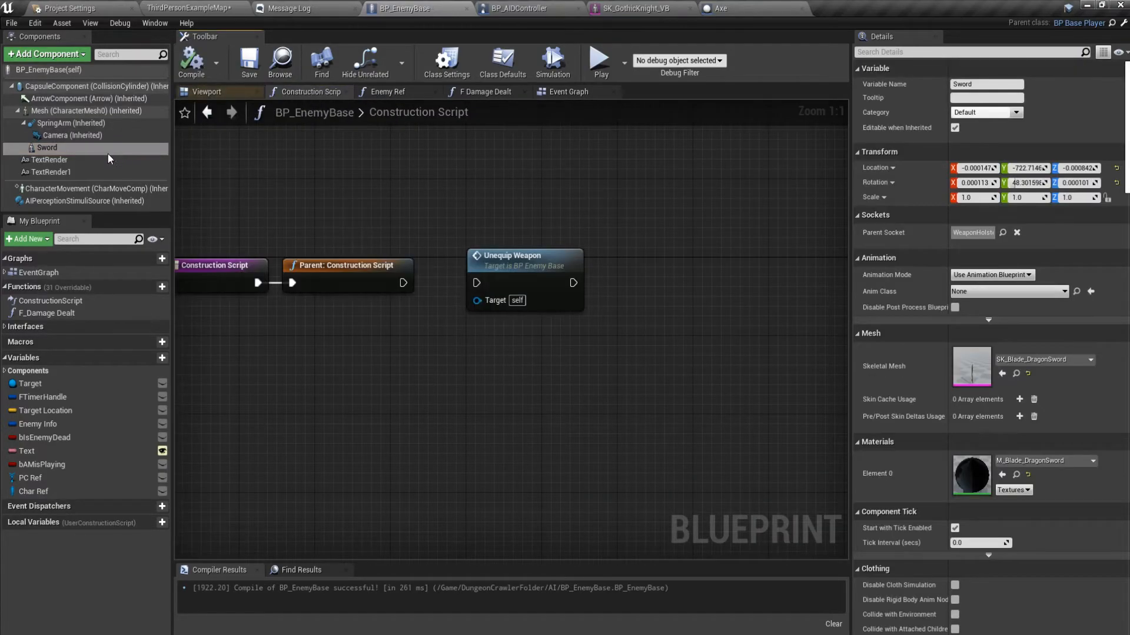
pyautogui.click(206, 92)
# Locate the Sword component in the preview by framing it and comparing it with the camera component
pyautogui.moveTo(511, 330); pyautogui.dragTo(510, 329, button='right')
pyautogui.moveTo(405, 347); pyautogui.dragTo(405, 347, button='right')
pyautogui.click(97, 135)
pyautogui.moveTo(464, 340); pyautogui.dragTo(464, 340, button='right')
pyautogui.press('f')
pyautogui.moveTo(625, 434); pyautogui.dragTo(625, 433, button='right')
pyautogui.press('f')
pyautogui.click(94, 150)
pyautogui.moveTo(435, 294); pyautogui.dragTo(436, 294, button='right')
pyautogui.moveTo(395, 375); pyautogui.dragTo(395, 375, button='right')
pyautogui.press('f')
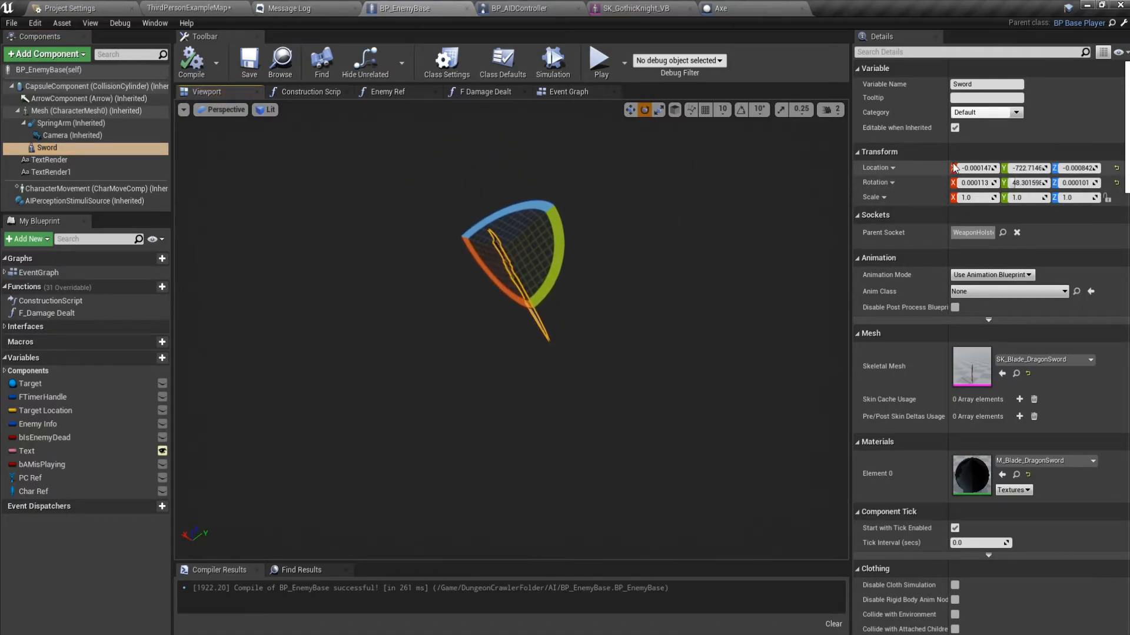
# Reset the Sword component's location and rotation to 0 on all axes, then compile and save the blueprint
pyautogui.click(1076, 169)
pyautogui.write('0')
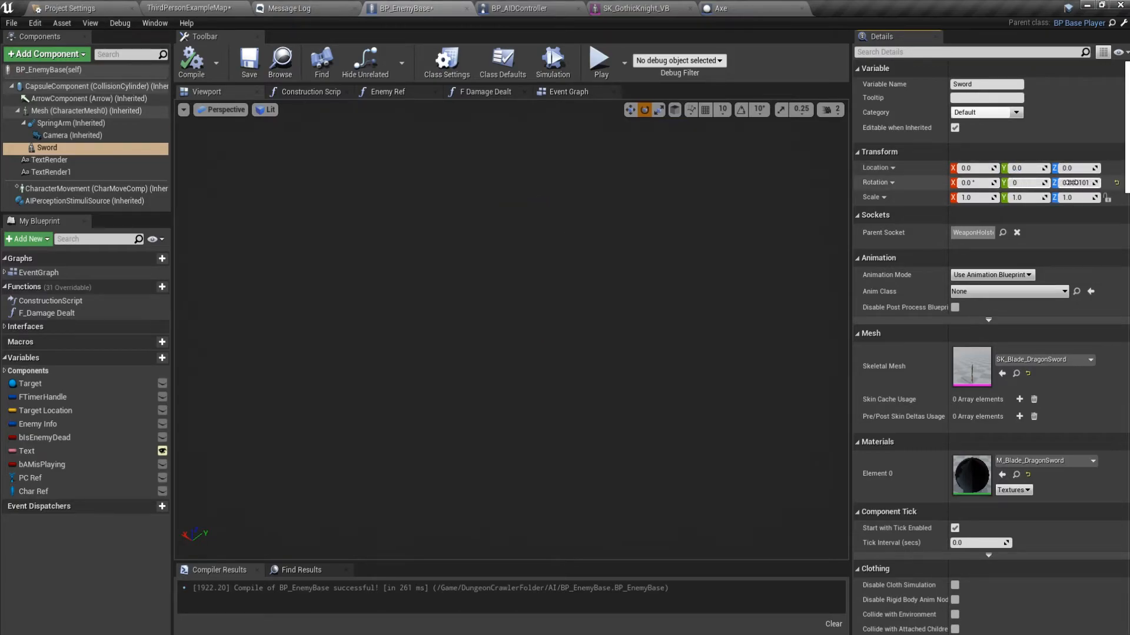
pyautogui.moveTo(661, 259); pyautogui.dragTo(661, 260, button='right')
pyautogui.moveTo(674, 336); pyautogui.dragTo(673, 336, button='right')
pyautogui.rightClick(128, 149)
pyautogui.click(426, 157)
pyautogui.click(191, 61)
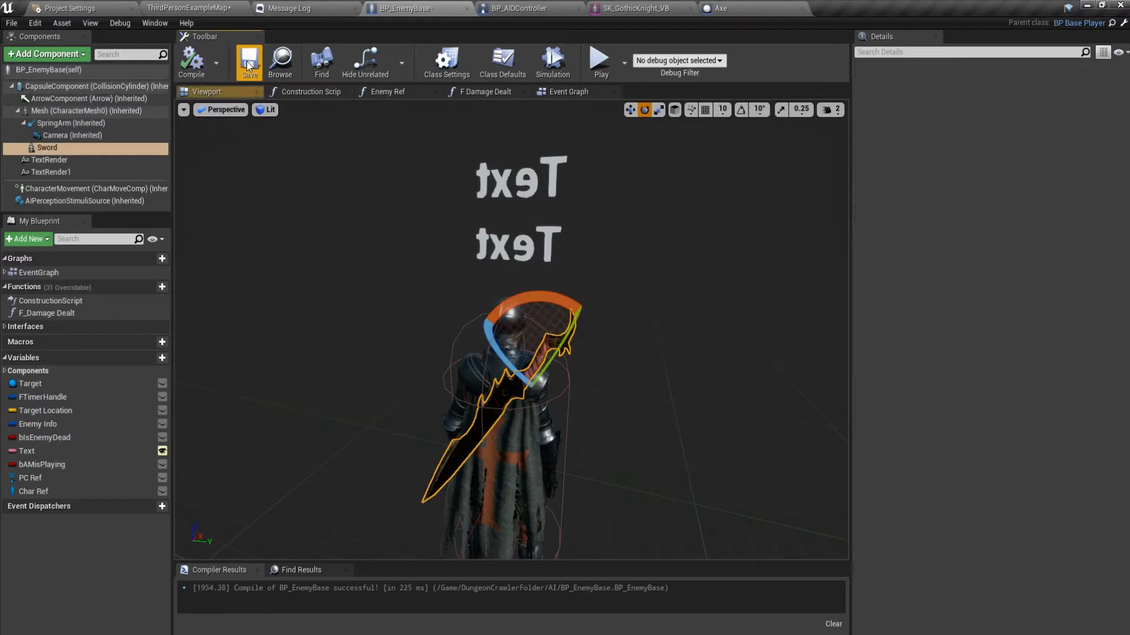
# Reconnect the Unequip Weapon call after the parent Construction Script, compile, and check the sword in the preview
pyautogui.click(311, 92)
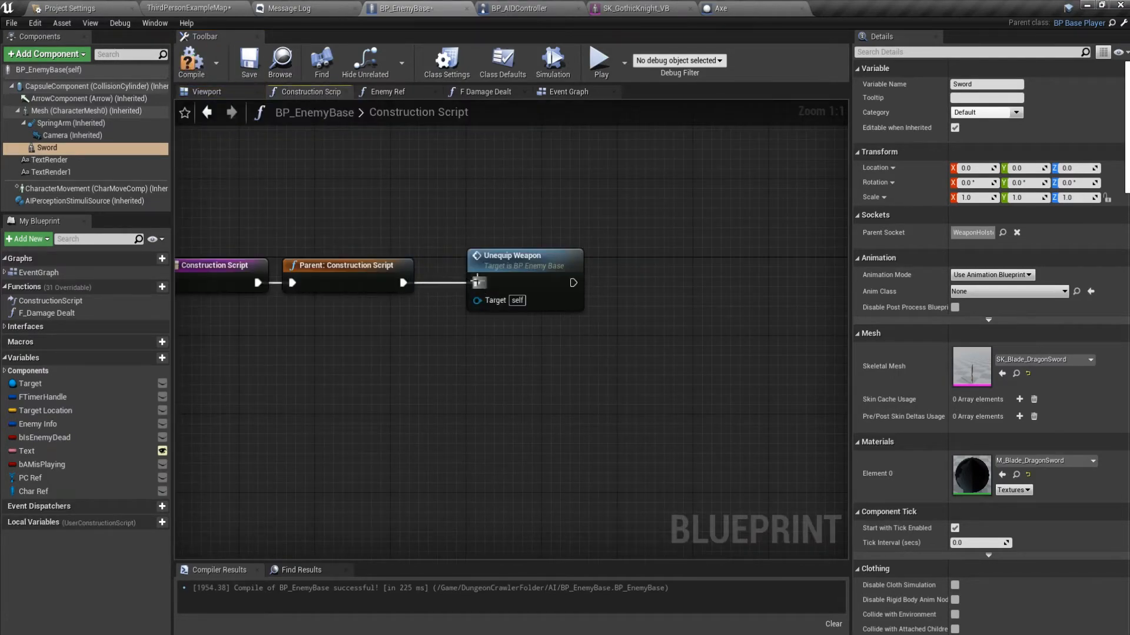
pyautogui.click(206, 92)
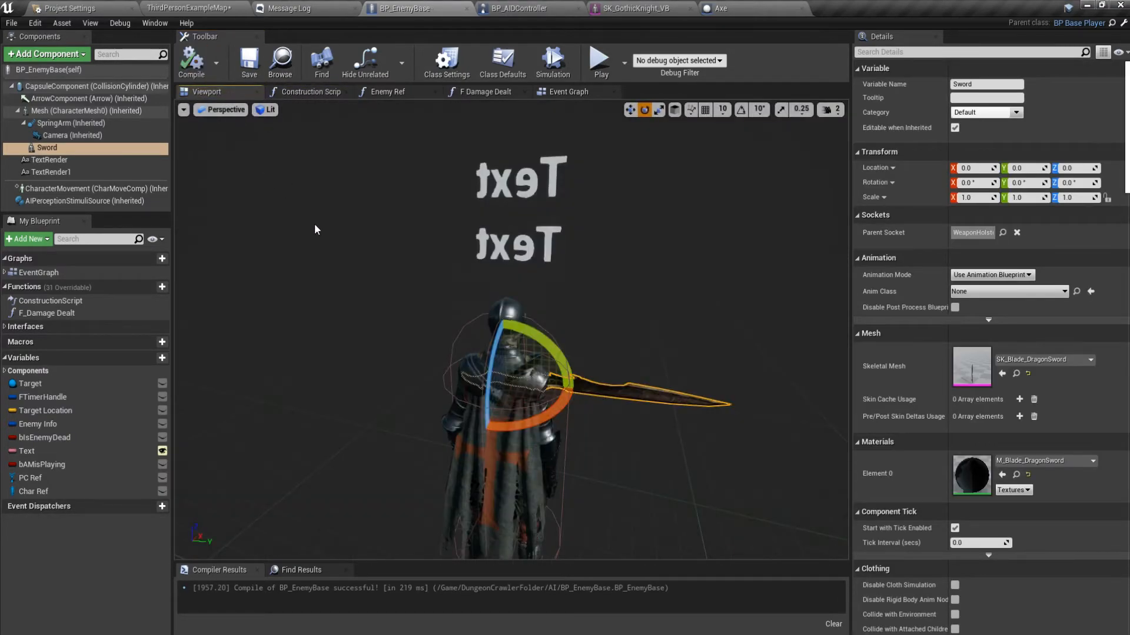
pyautogui.click(86, 150)
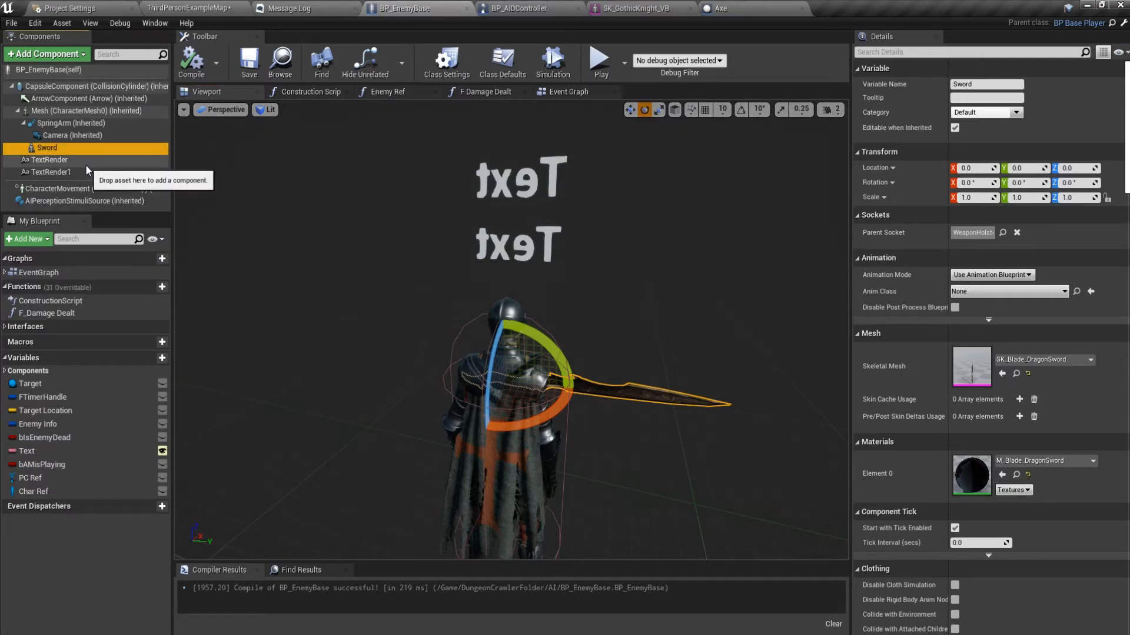
# Delete both Get Socket Bone Name nodes from the EquipWeapon and UnequipWeapon chains and compile the blueprint
pyautogui.click(556, 93)
pyautogui.moveTo(418, 403); pyautogui.dragTo(533, 451, button='right')
pyautogui.keyDown('alt'); pyautogui.click(480, 360); pyautogui.keyUp('alt')
pyautogui.click(491, 381)
pyautogui.press('Delete')
pyautogui.moveTo(500, 206); pyautogui.dragTo(542, 270, button='right')
pyautogui.click(506, 234)
pyautogui.press('Delete')
pyautogui.moveTo(554, 326); pyautogui.dragTo(430, 320, button='right')
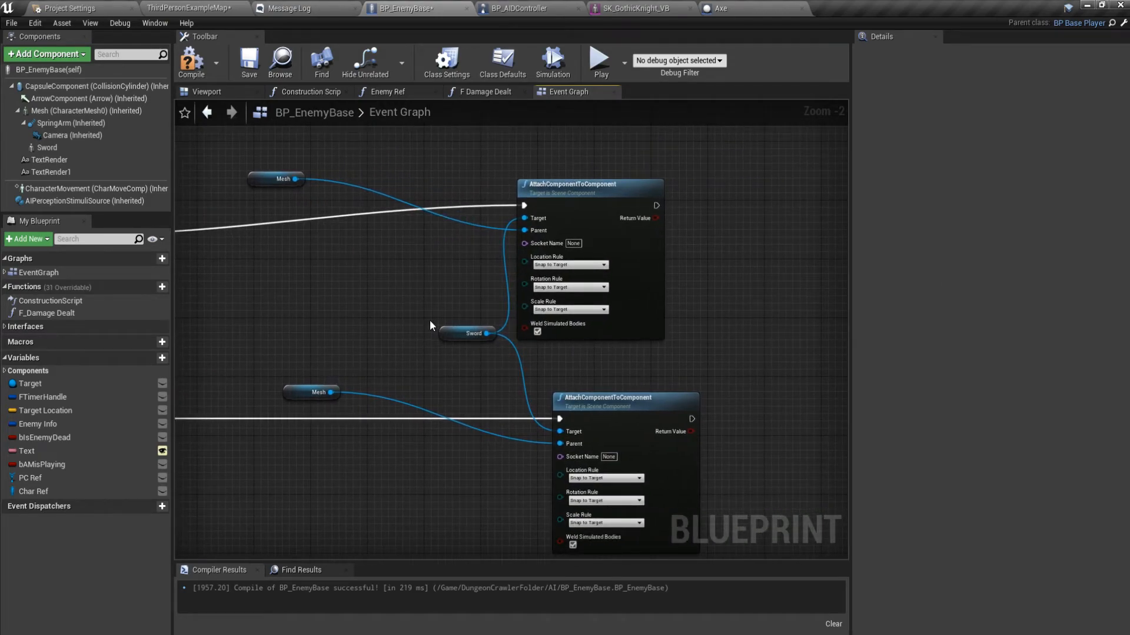
pyautogui.click(191, 65)
# Play the level, walk up to the enemy to check its sword placement, and end the play session
pyautogui.click(188, 8)
pyautogui.click(678, 50)
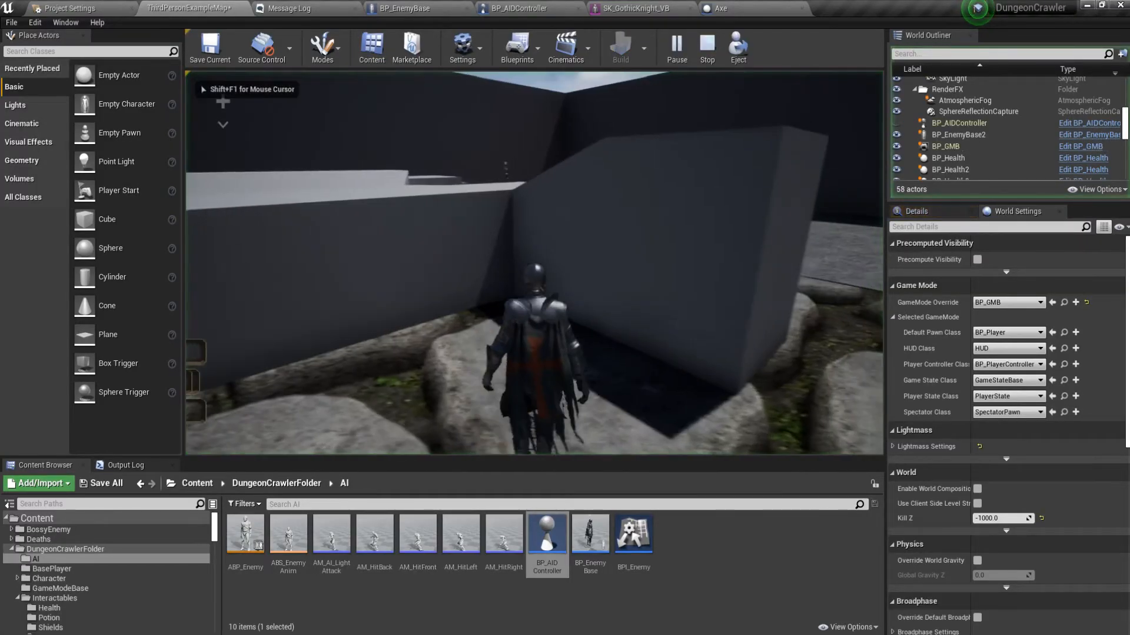
pyautogui.press('w')
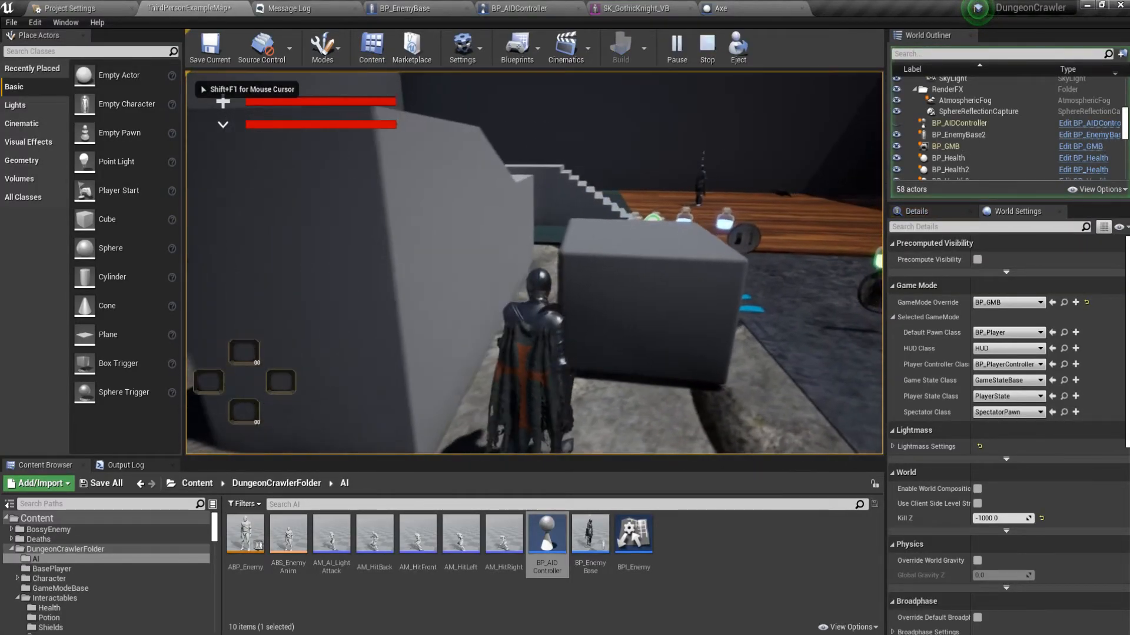
pyautogui.press('w')
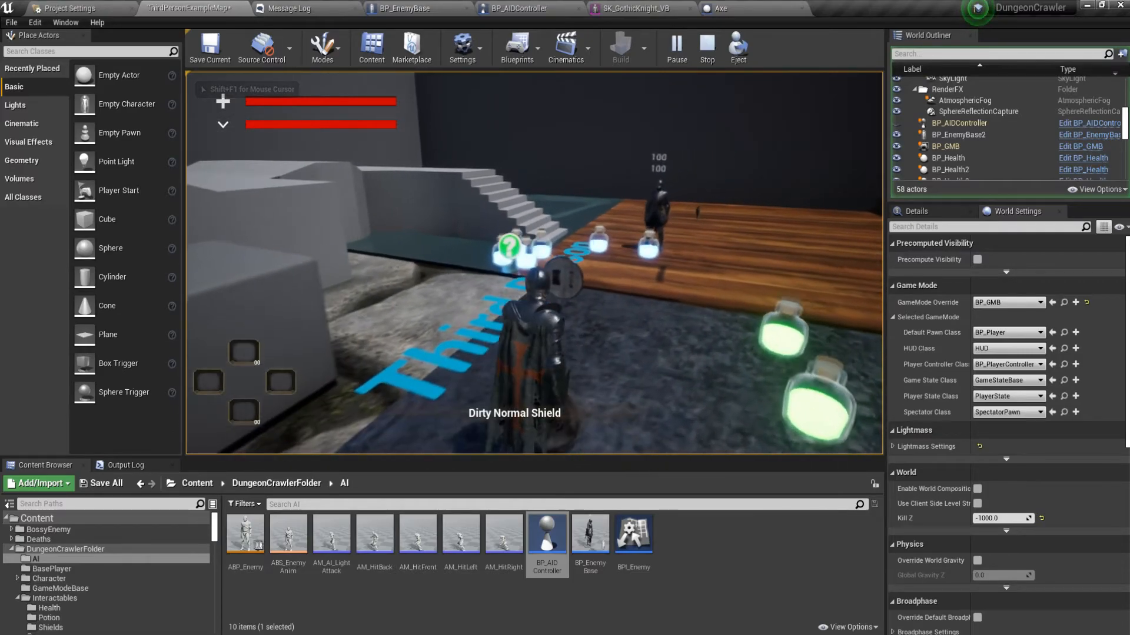
pyautogui.press('w')
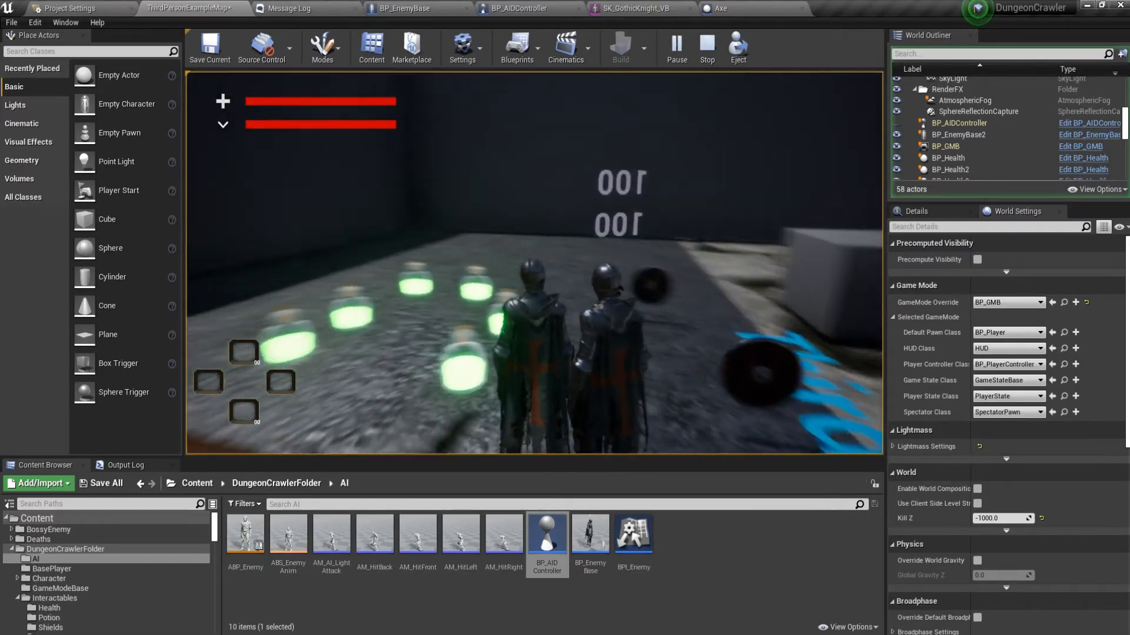
pyautogui.press('w')
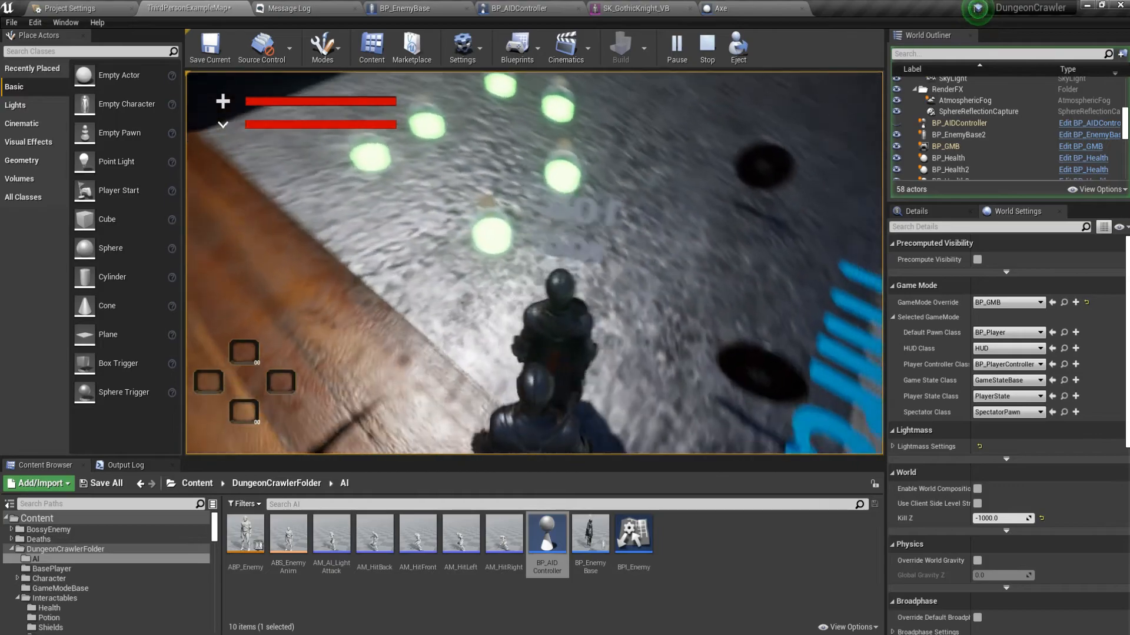
pyautogui.press('Escape')
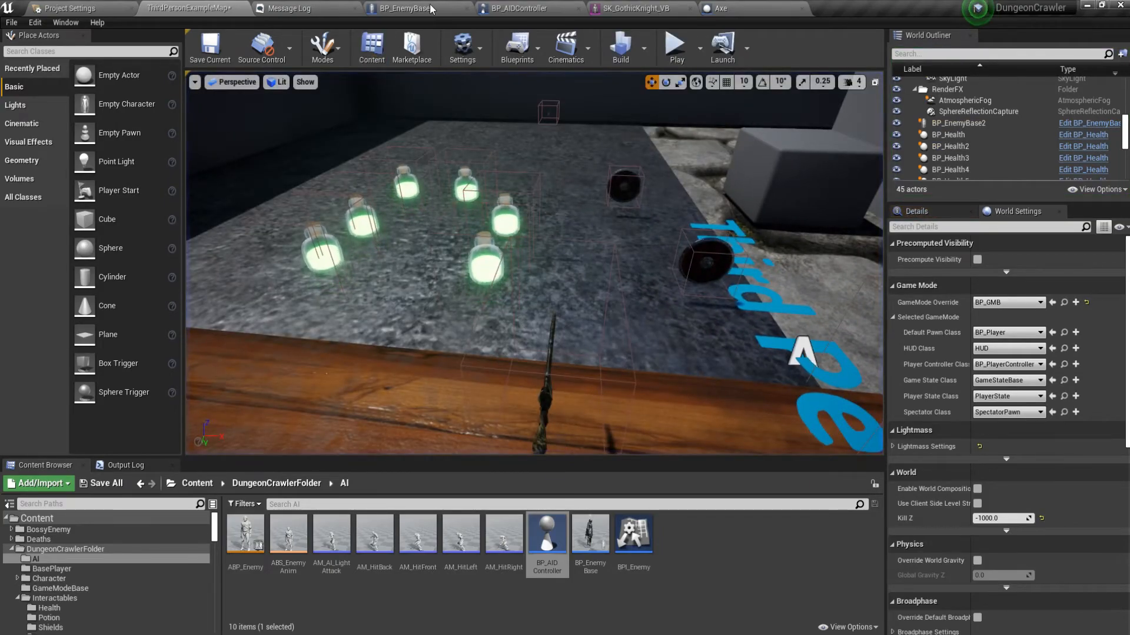
# Move the Sword component in BP_EnemyBase's preview to about -669.9 on Y and 2594.5 on Z
pyautogui.click(406, 8)
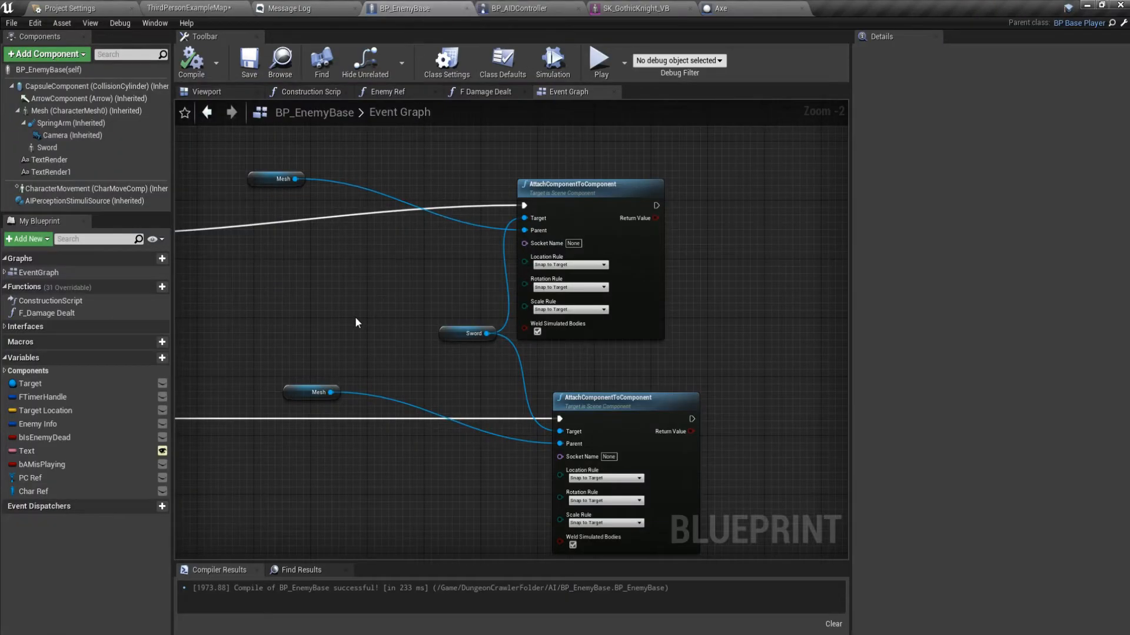
pyautogui.click(242, 91)
pyautogui.moveTo(318, 321)
pyautogui.mouseDown(button='right')
pyautogui.moveTo(329, 306)
pyautogui.moveTo(318, 322)
pyautogui.mouseUp(button='right')
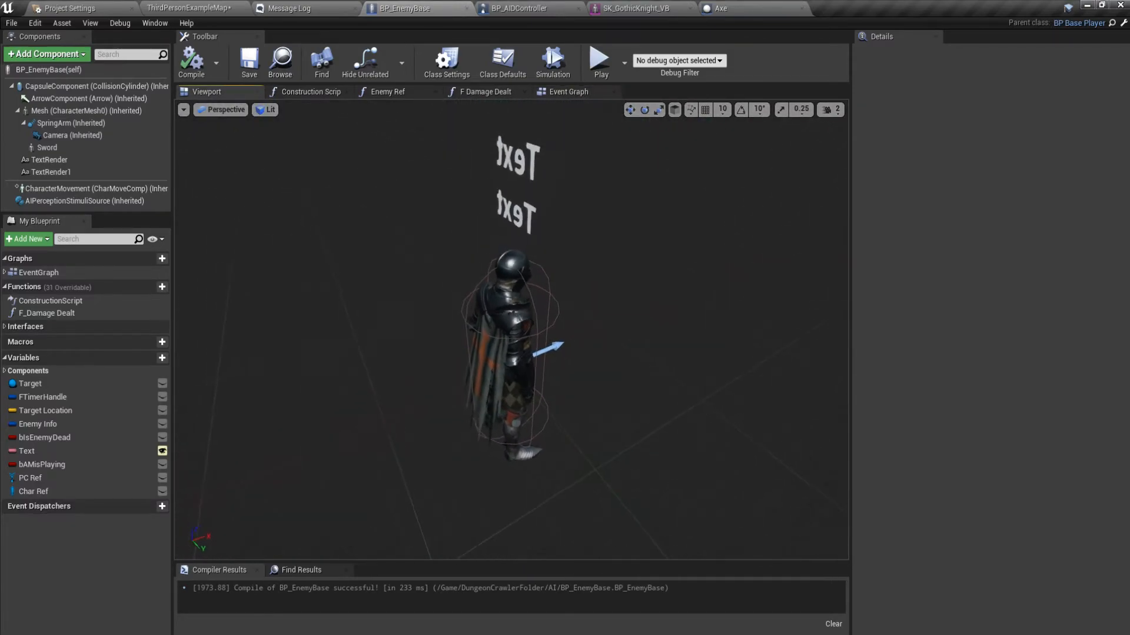
pyautogui.click(53, 148)
pyautogui.moveTo(696, 305); pyautogui.dragTo(678, 353, button='right')
pyautogui.click(100, 136)
pyautogui.click(112, 148)
pyautogui.moveTo(616, 369); pyautogui.dragTo(580, 344, button='right')
pyautogui.press('w')
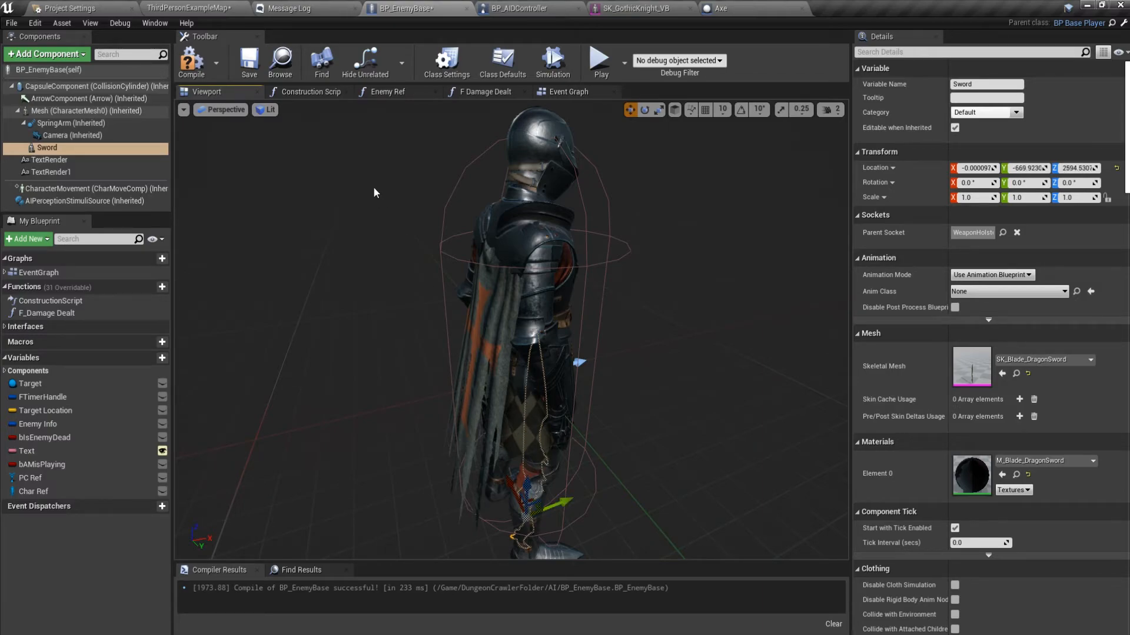
# Delete the Unequip Weapon call from the Construction Script and compile the blueprint
pyautogui.click(311, 92)
pyautogui.moveTo(486, 229); pyautogui.dragTo(533, 335)
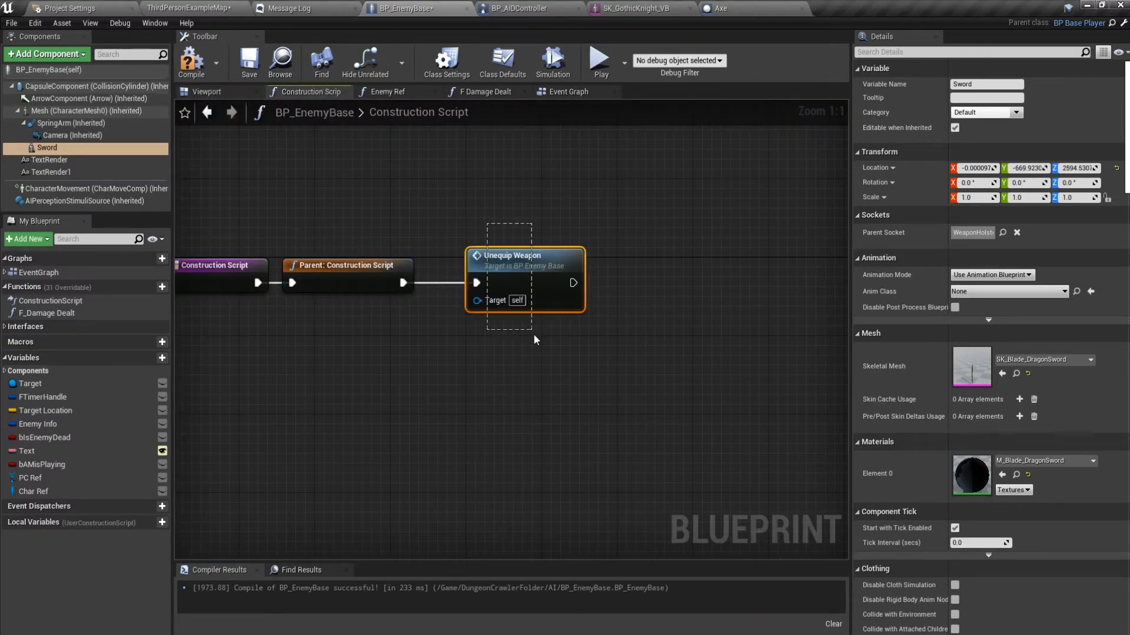
pyautogui.press('Delete')
# Reset the Sword component's location to 0, 0, 0
pyautogui.click(238, 93)
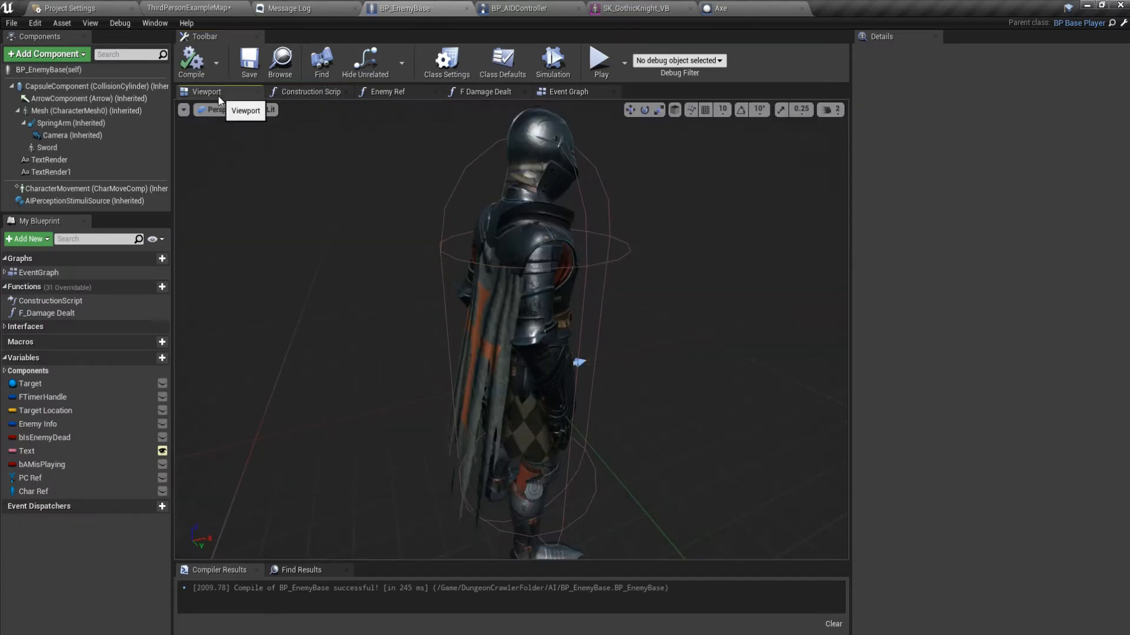
pyautogui.click(103, 147)
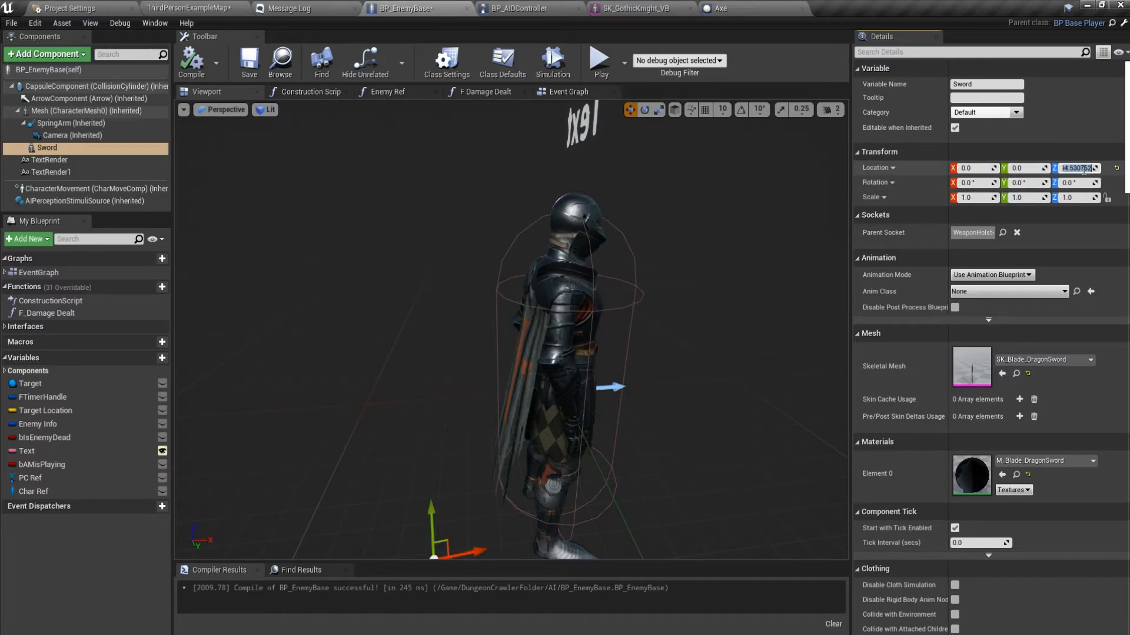
pyautogui.press('Return')
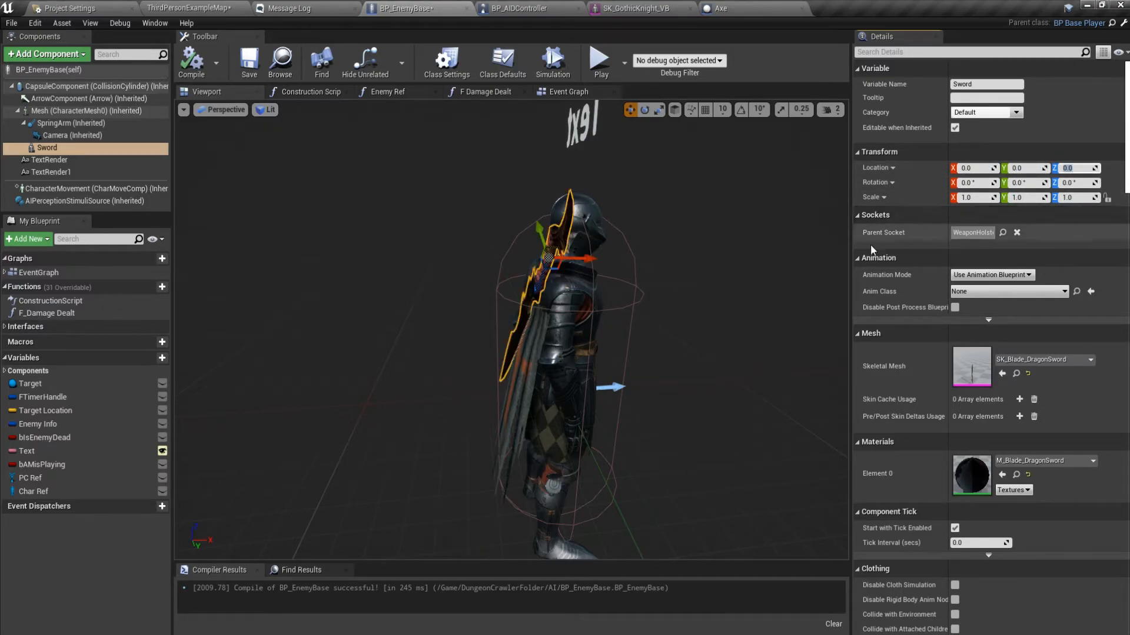
# Delete both AttachComponentToComponent nodes and the Sword reference from the Event Graph
pyautogui.click(562, 93)
pyautogui.moveTo(484, 330); pyautogui.dragTo(528, 283, button='right')
pyautogui.moveTo(533, 175); pyautogui.dragTo(700, 455)
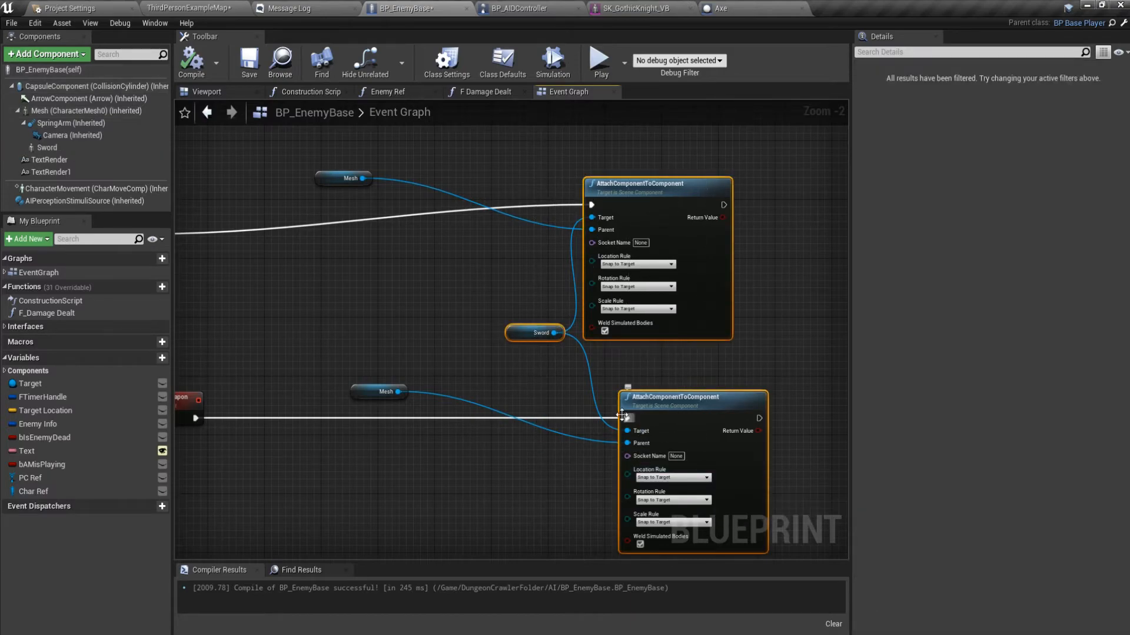
pyautogui.press('Delete')
pyautogui.moveTo(522, 355); pyautogui.dragTo(640, 347, button='right')
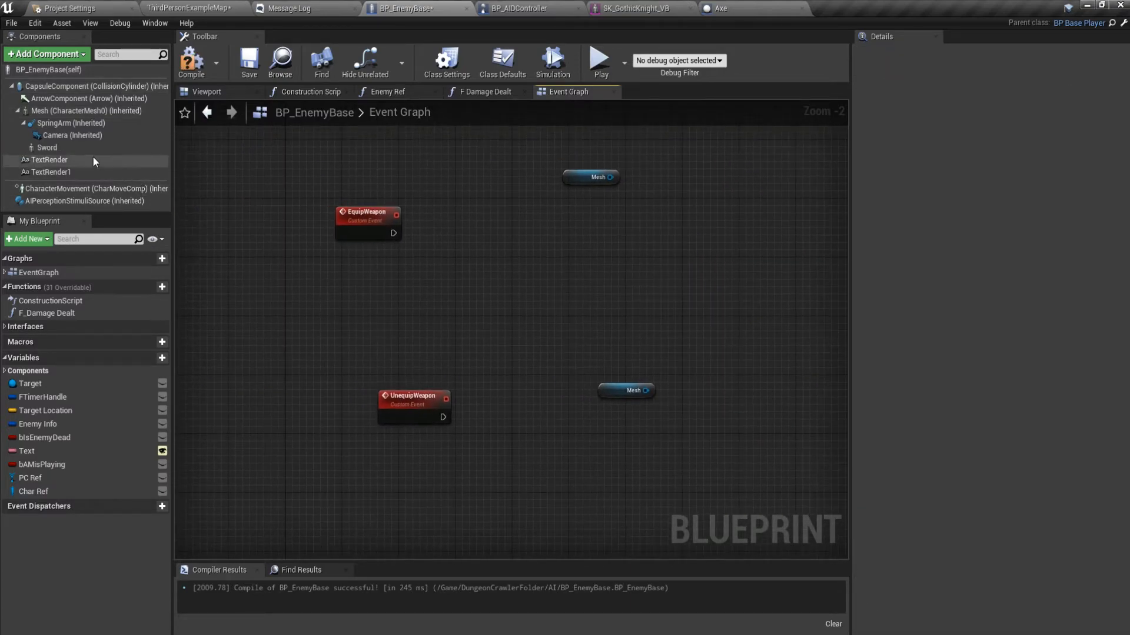
pyautogui.moveTo(83, 148); pyautogui.dragTo(289, 253)
pyautogui.moveTo(434, 308); pyautogui.dragTo(470, 312)
pyautogui.moveTo(519, 317); pyautogui.dragTo(591, 275)
pyautogui.write('attach ')
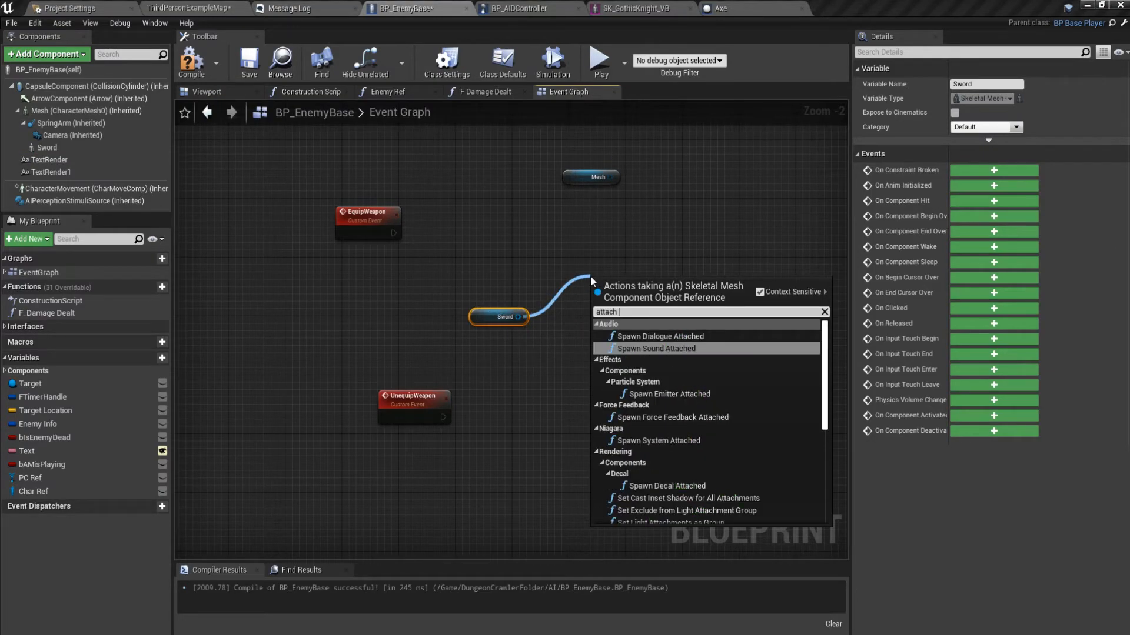
pyautogui.write('ac')
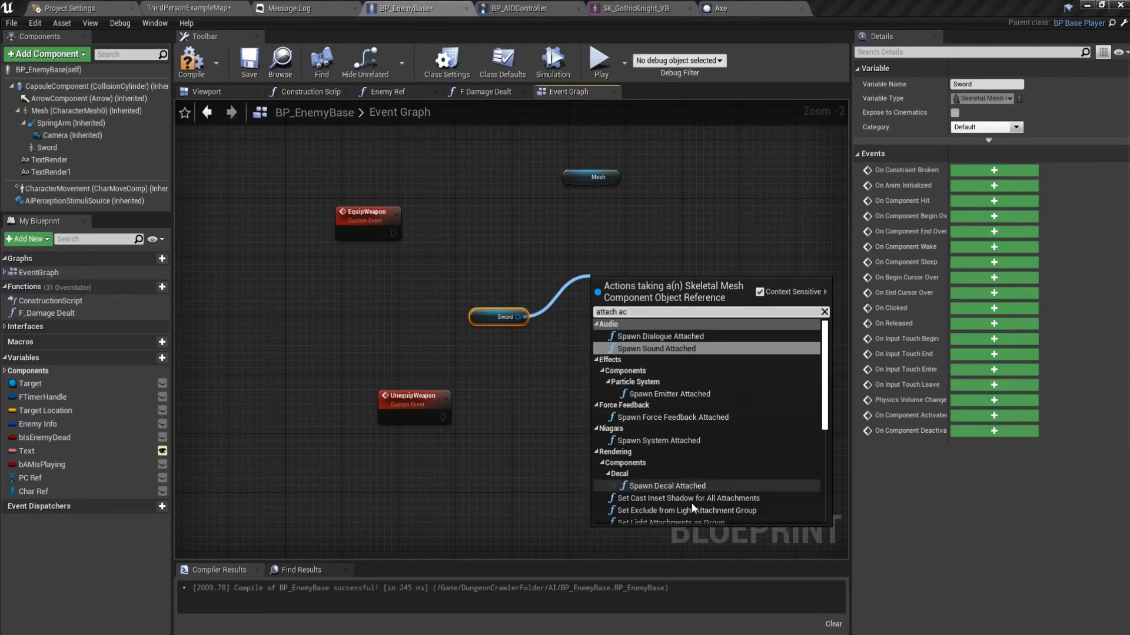
pyautogui.scroll(-6, 692, 497)
pyautogui.write('tor')
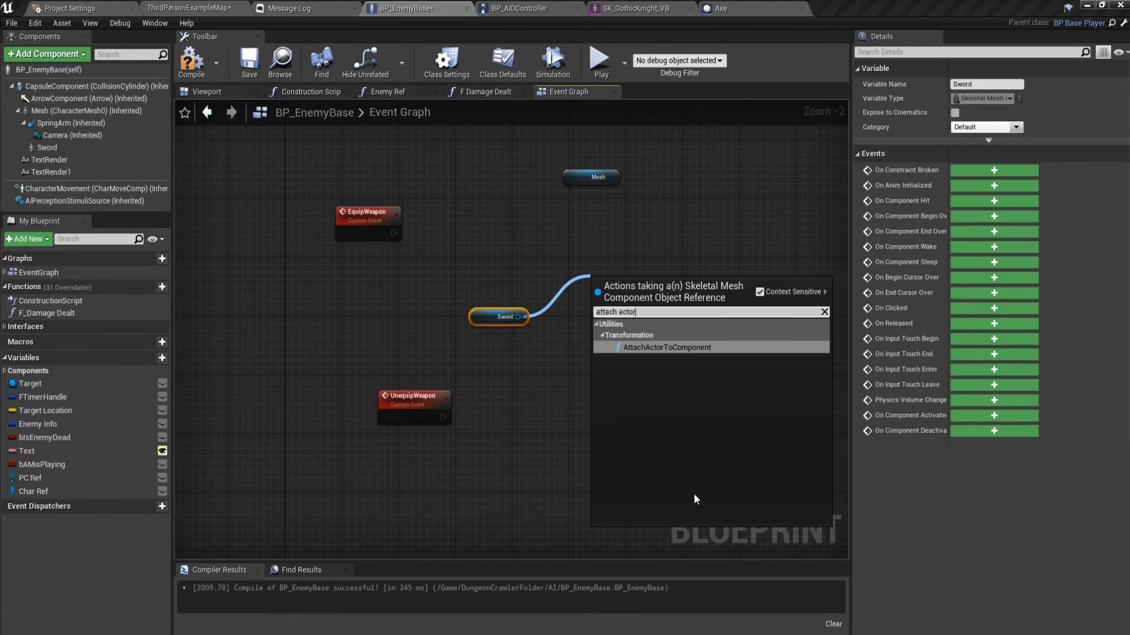
pyautogui.press('Return')
pyautogui.moveTo(598, 333)
pyautogui.keyDown('ctrl'); pyautogui.mouseDown()
pyautogui.moveTo(612, 317)
pyautogui.moveTo(615, 333)
pyautogui.mouseUp(); pyautogui.keyUp('ctrl')
pyautogui.moveTo(643, 297); pyautogui.dragTo(766, 232)
pyautogui.click(509, 317)
pyautogui.press('Delete')
pyautogui.click(759, 224)
pyautogui.press('Delete')
# Add a Sword reference to the Event Graph and create an AttachComponentToComponent node with Sword as its target
pyautogui.click(84, 152)
pyautogui.moveTo(85, 157); pyautogui.dragTo(504, 301)
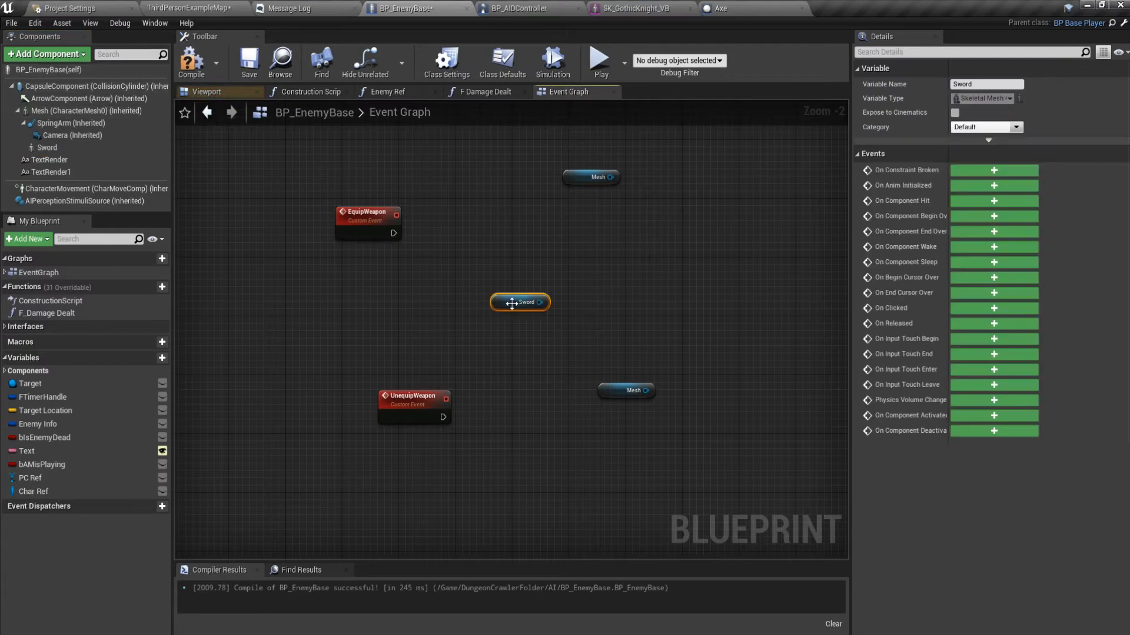
pyautogui.moveTo(602, 288); pyautogui.dragTo(601, 286)
pyautogui.write('attach')
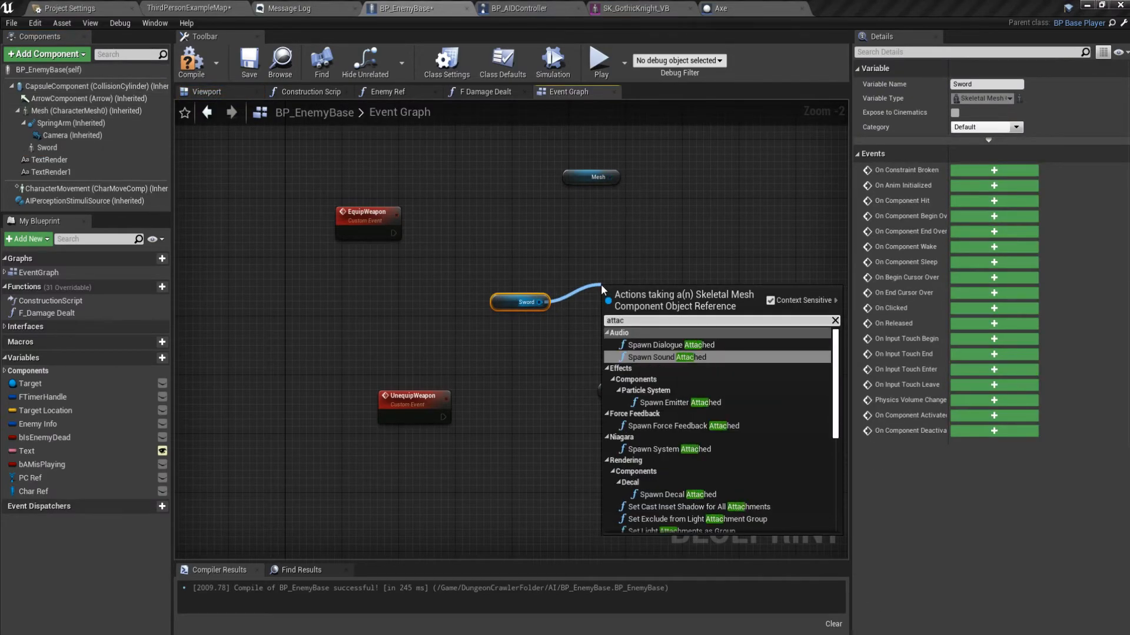
pyautogui.scroll(-5, 638, 480)
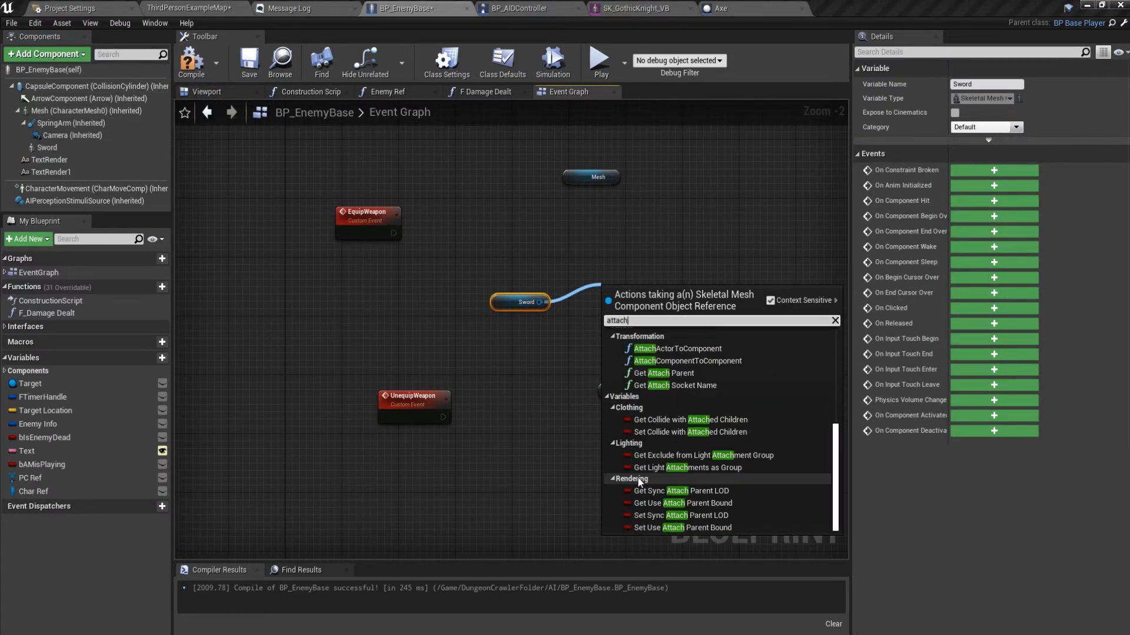
pyautogui.click(704, 361)
# Connect the upper Mesh reference to the attach node's Parent and run the node from the EquipWeapon event
pyautogui.moveTo(661, 308); pyautogui.dragTo(802, 234)
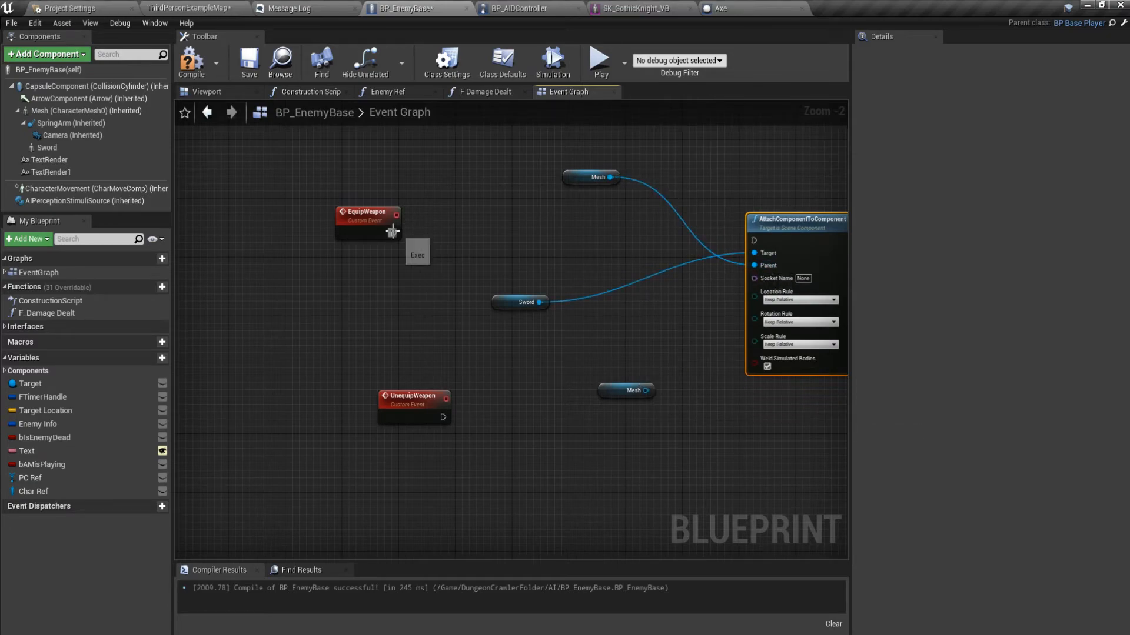
pyautogui.moveTo(735, 246); pyautogui.dragTo(574, 272, button='right')
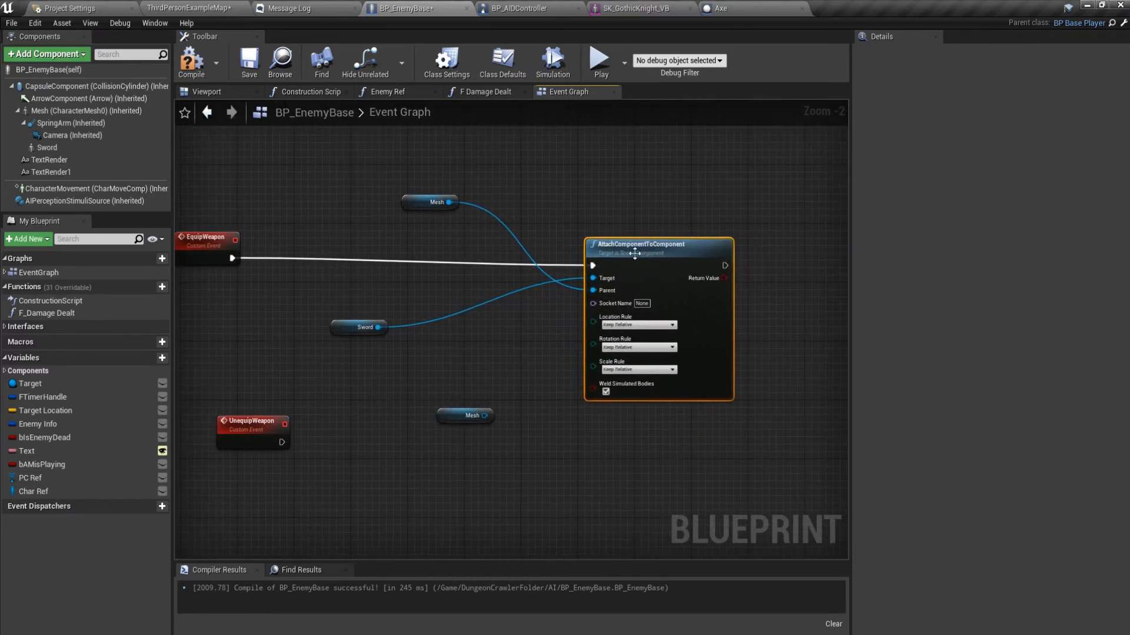
pyautogui.moveTo(647, 244); pyautogui.dragTo(669, 230)
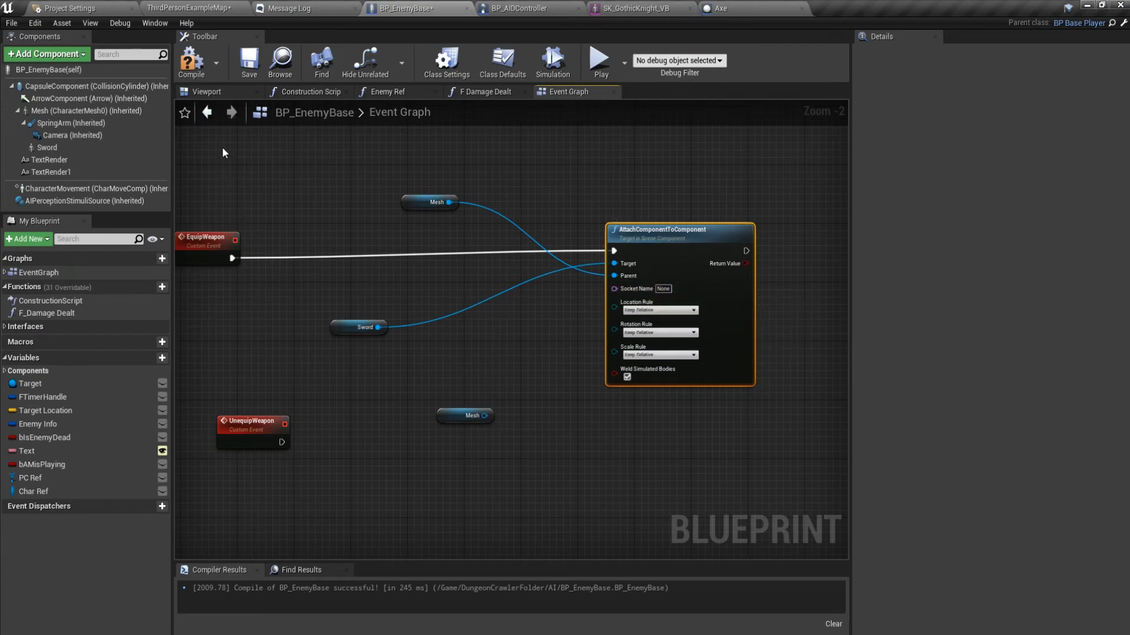
# Copy the Sword's parent socket name WeaponHolster into the attach node's Socket Name and run the node from UnequipWeapon instead of EquipWeapon
pyautogui.moveTo(101, 148); pyautogui.dragTo(111, 117)
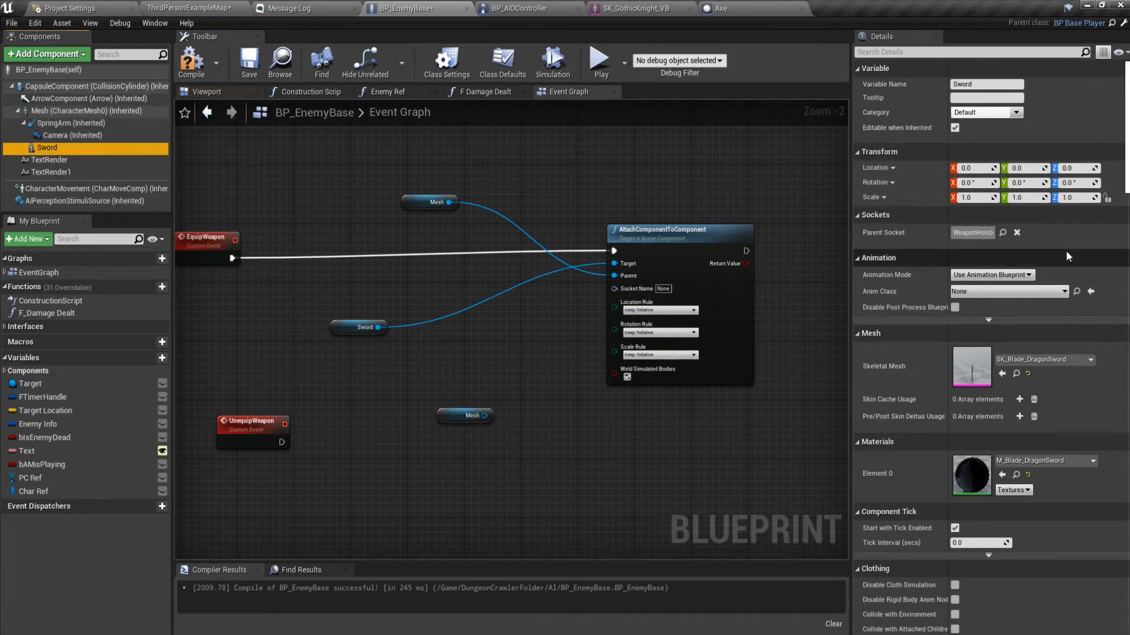
pyautogui.hotkey('ctrl', 'c')
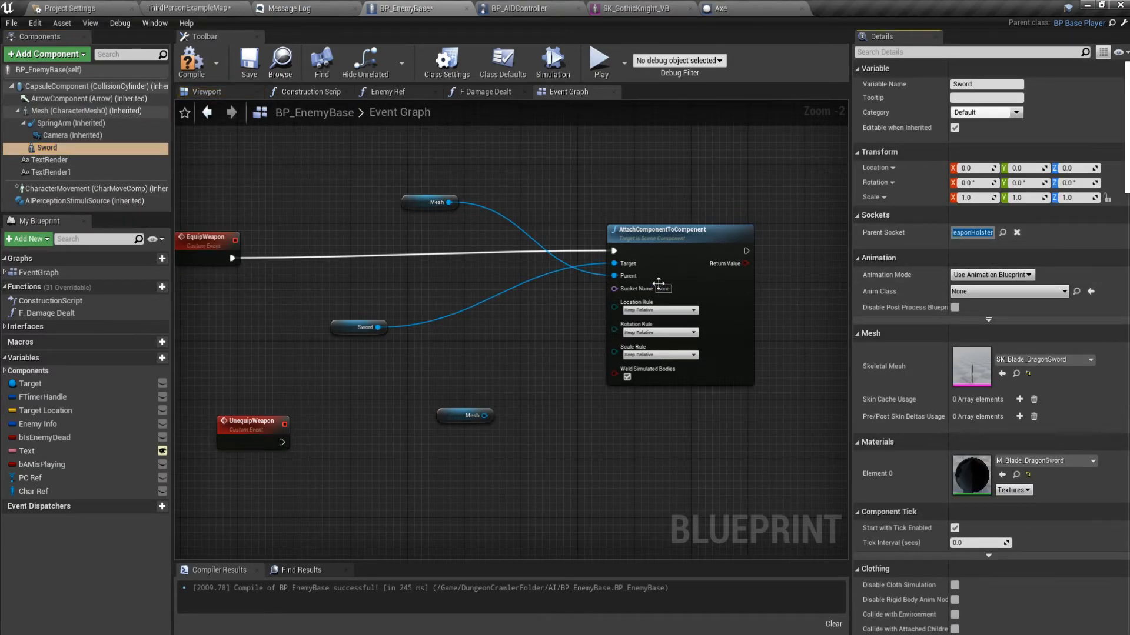
pyautogui.hotkey('ctrl', 'v')
pyautogui.keyDown('alt'); pyautogui.click(614, 251); pyautogui.keyUp('alt')
pyautogui.moveTo(264, 432); pyautogui.dragTo(328, 248)
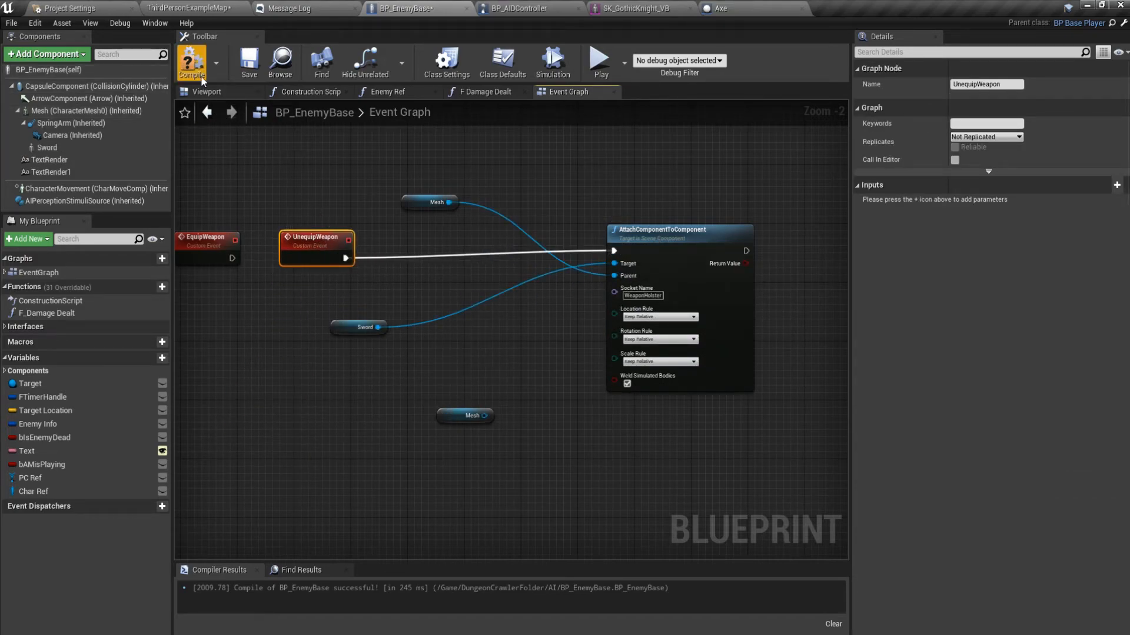
# Set the attach node's location, rotation and scale rules to Snap to Target and compile the blueprint
pyautogui.click(674, 342)
pyautogui.click(659, 340)
pyautogui.click(641, 364)
pyautogui.click(640, 362)
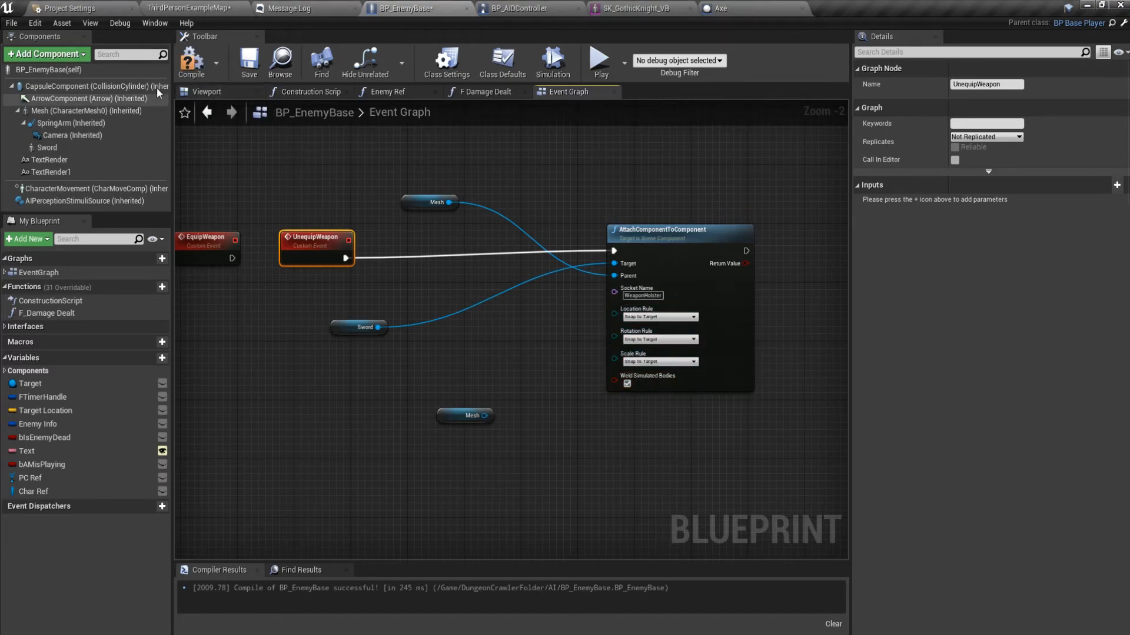
# Add an Unequip Weapon call after the parent Construction Script node and compile the blueprint
pyautogui.click(312, 92)
pyautogui.moveTo(403, 283); pyautogui.dragTo(495, 286)
pyautogui.write('e')
pyautogui.press('BackSpace')
pyautogui.write('unre')
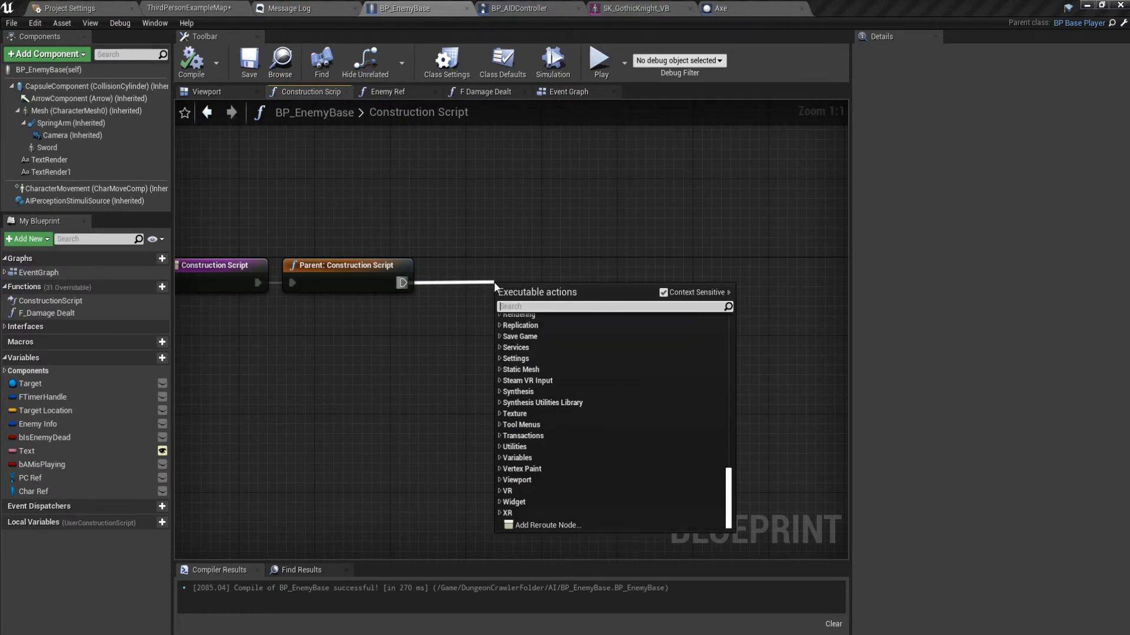
pyautogui.press('BackSpace')
pyautogui.press('BackSpace')
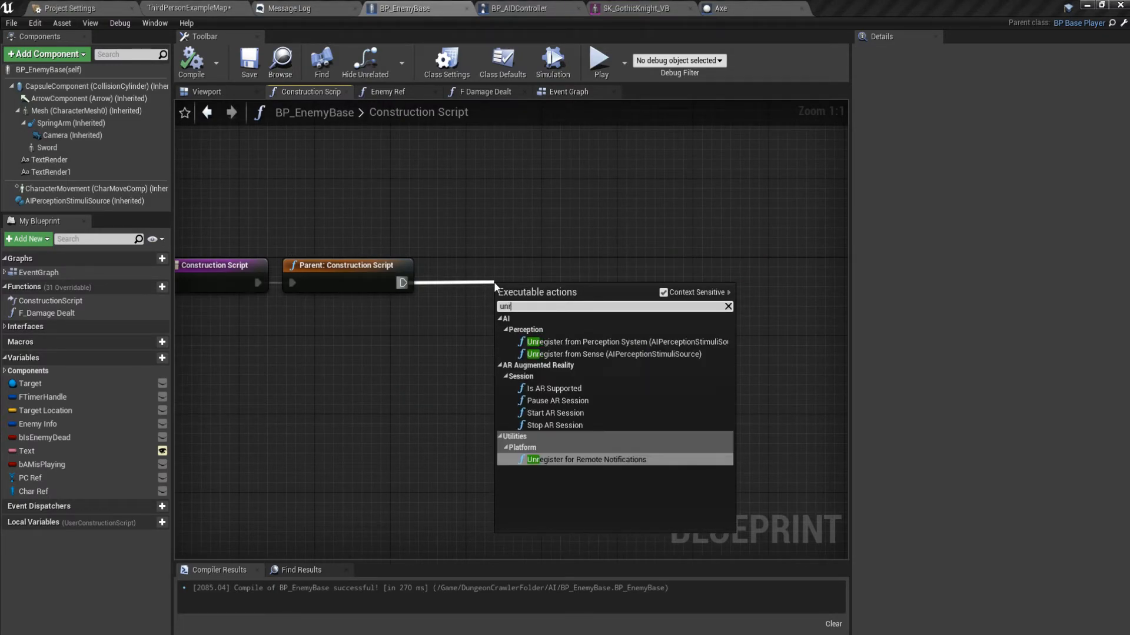
pyautogui.write('eq')
pyautogui.click(559, 366)
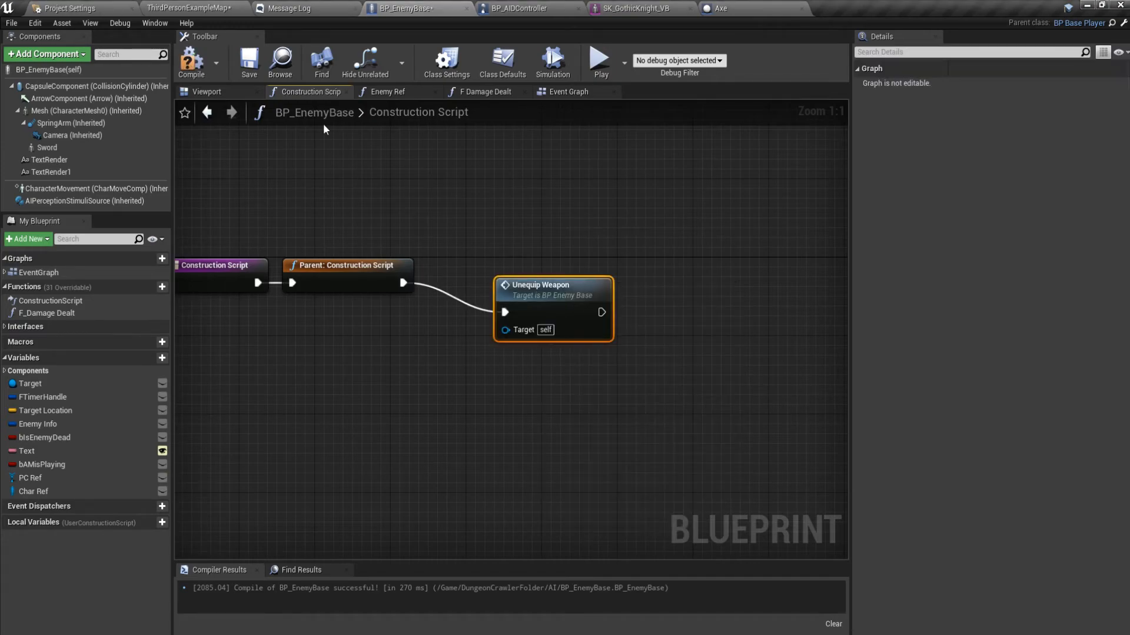
# Play ThirdPersonExampleMap and walk up to the enemy to check how its sword is attached, then stop the session
pyautogui.click(189, 8)
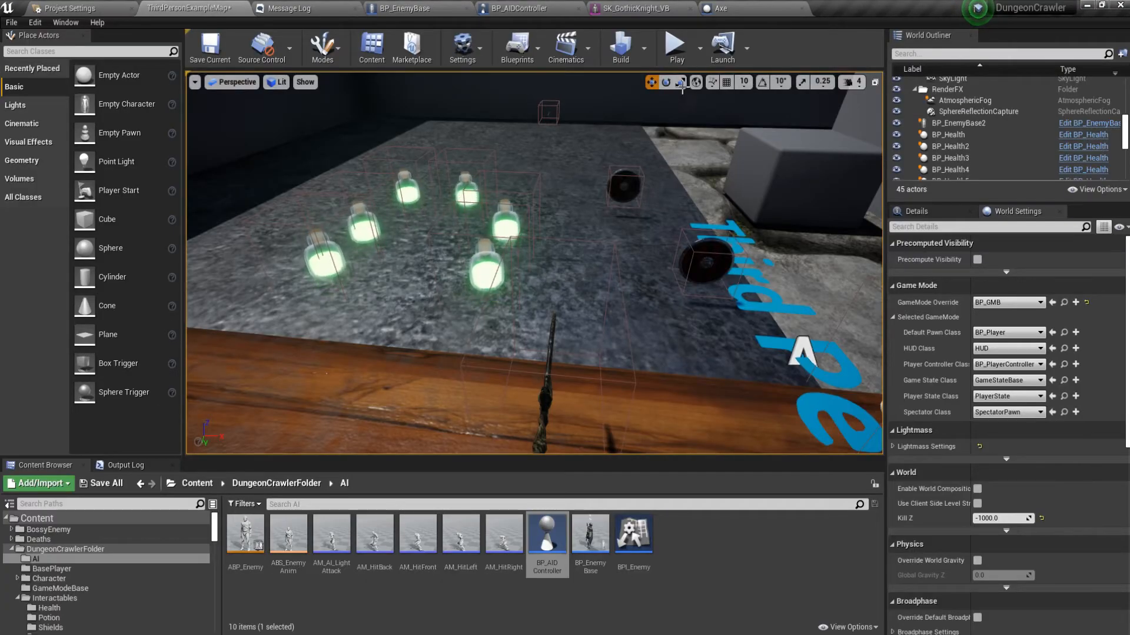
pyautogui.click(674, 47)
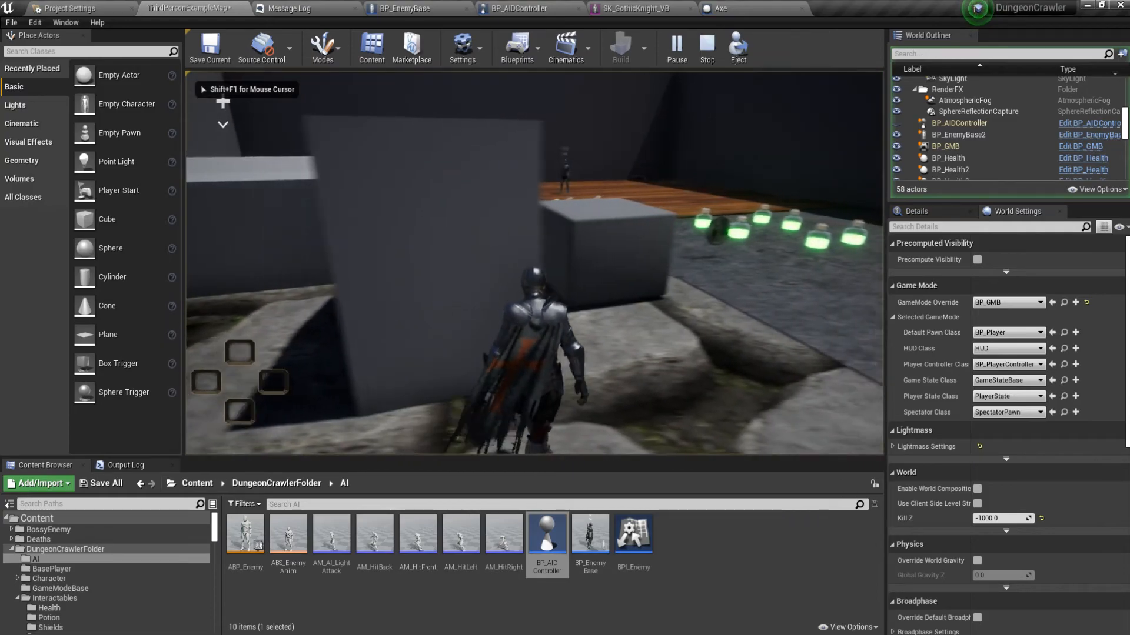
pyautogui.press('w')
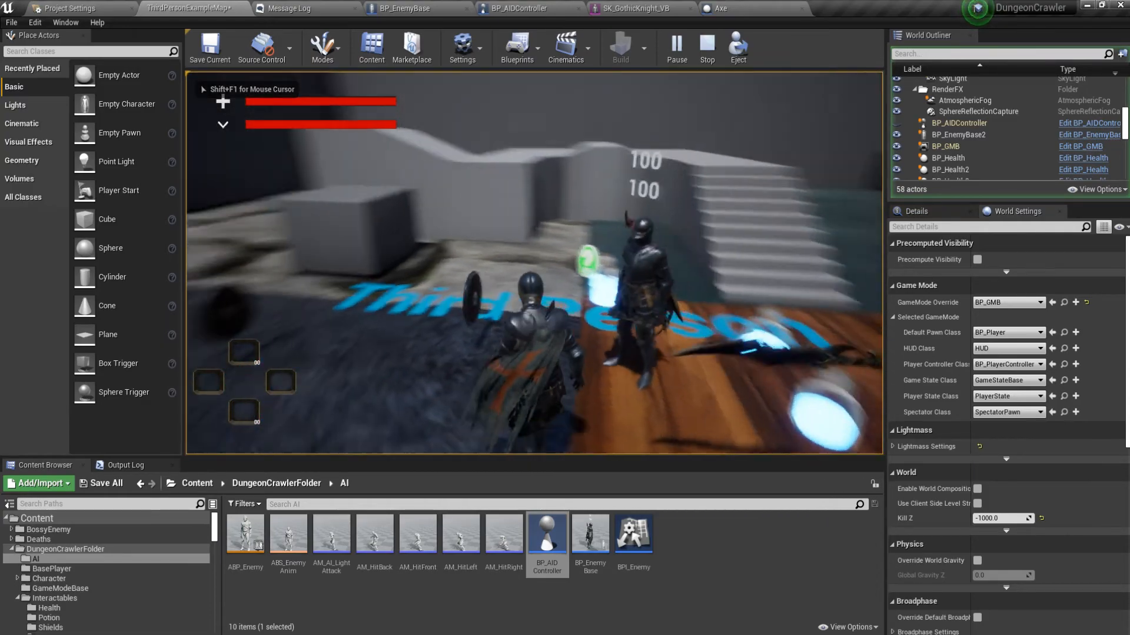
pyautogui.press('w')
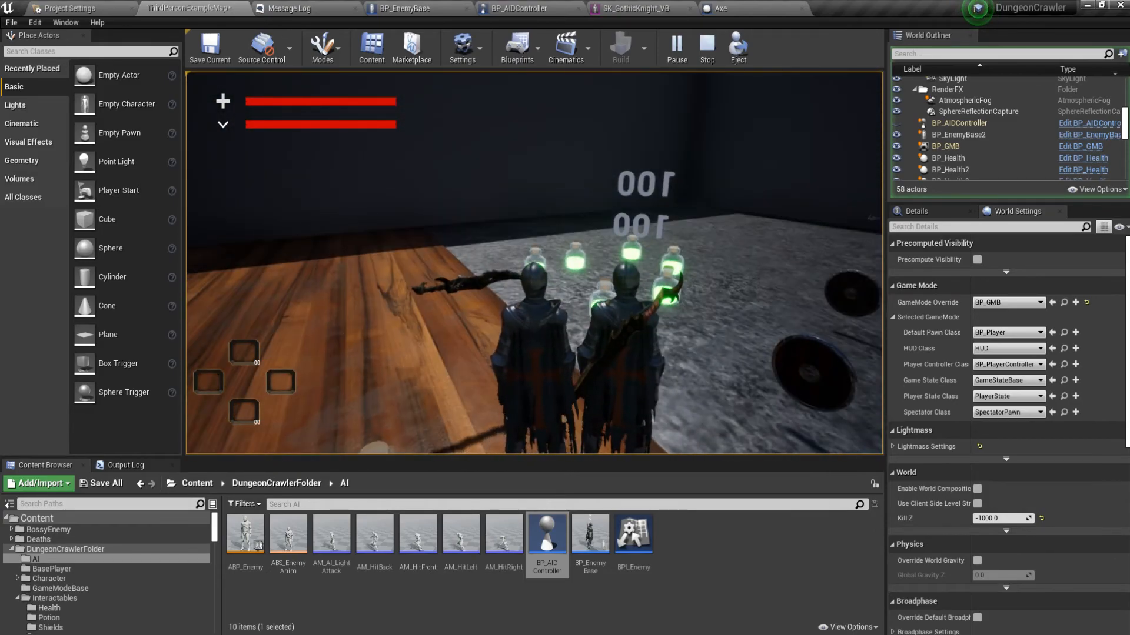
pyautogui.press('Escape')
# Move the EquipWeapon event below the UnequipWeapon logic in BP_EnemyBase's Event Graph
pyautogui.click(415, 8)
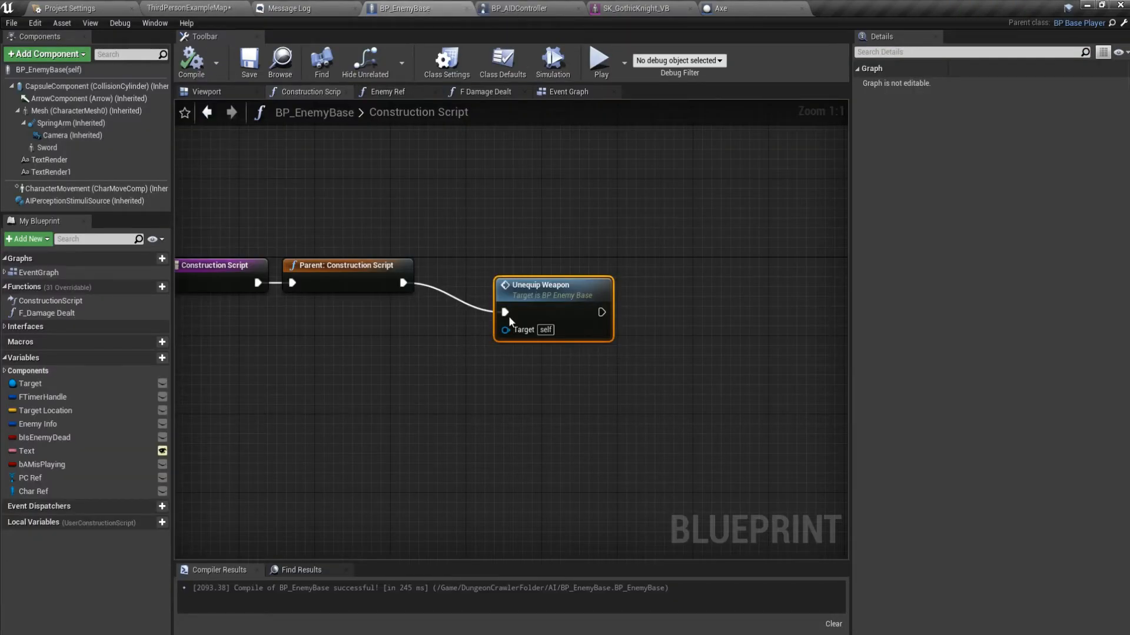
pyautogui.doubleClick(547, 315)
pyautogui.scroll(2, 563, 387)
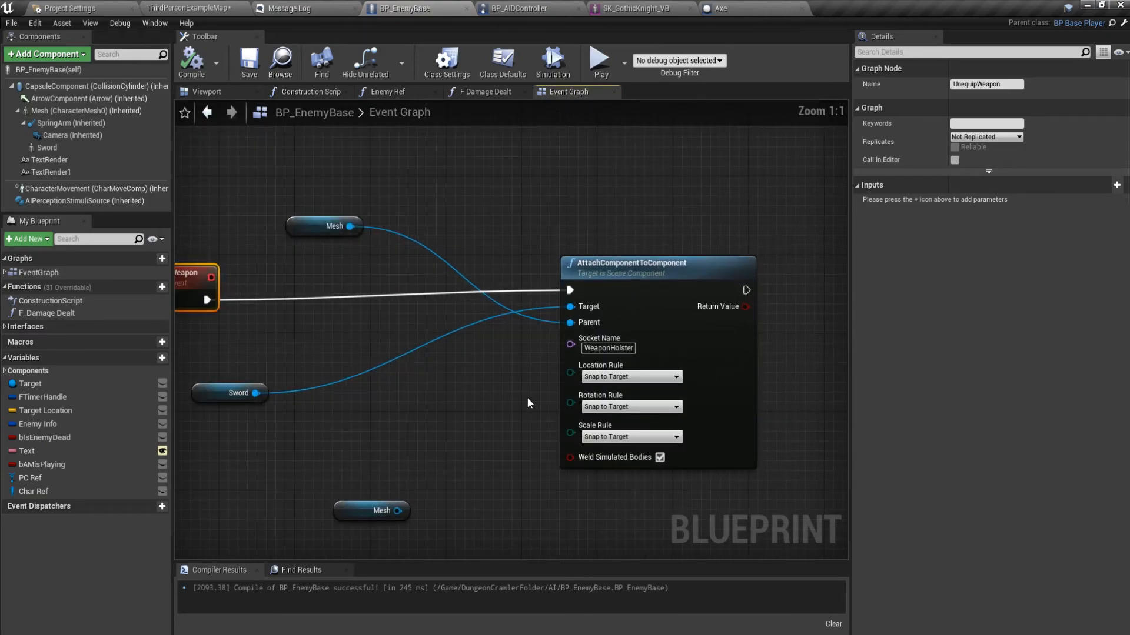
pyautogui.moveTo(527, 400); pyautogui.dragTo(610, 361, button='right')
pyautogui.moveTo(484, 387); pyautogui.dragTo(548, 370, button='right')
pyautogui.scroll(-1, 492, 370)
pyautogui.scroll(-1, 493, 374)
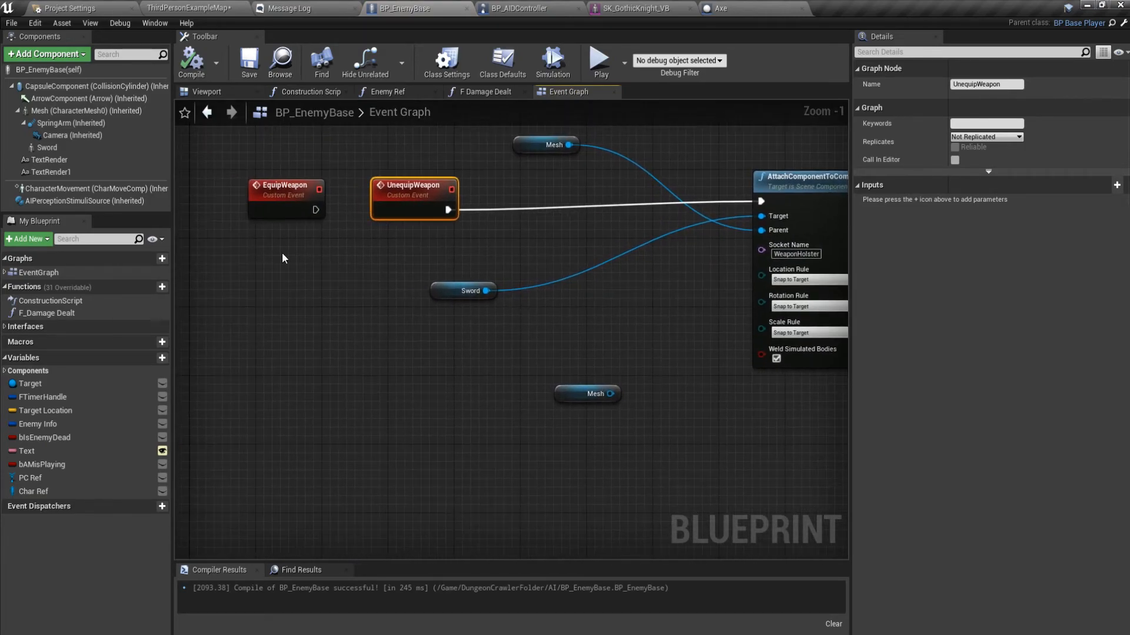
pyautogui.moveTo(285, 185); pyautogui.dragTo(488, 405)
pyautogui.moveTo(553, 374); pyautogui.dragTo(430, 367, button='right')
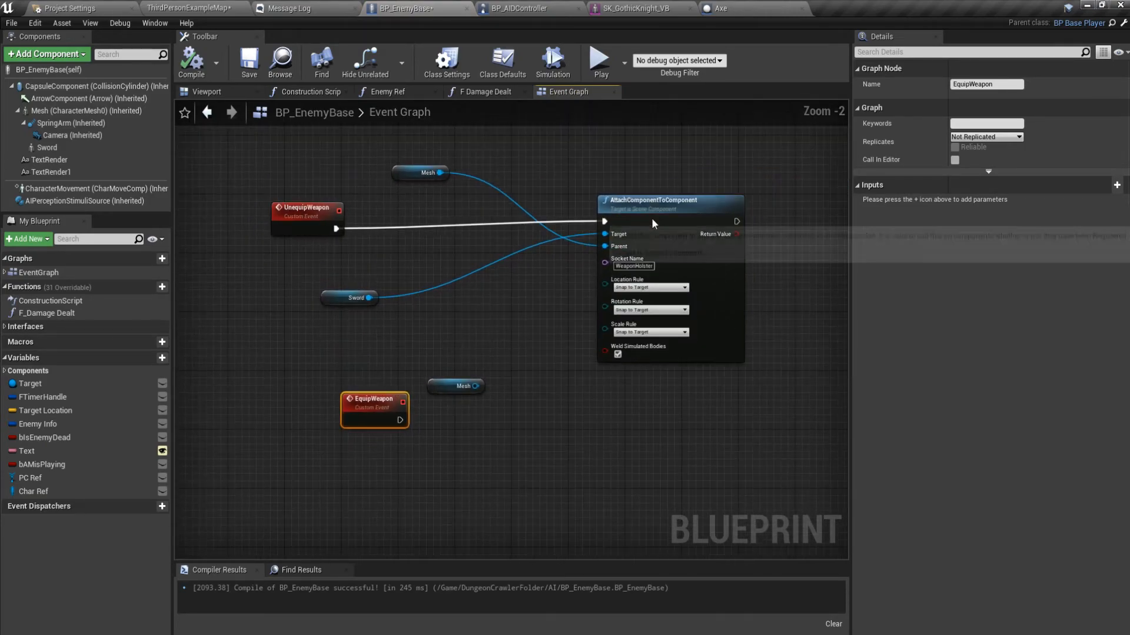
# Duplicate the AttachComponentToComponent node for EquipWeapon and connect the event, Sword as Target and the lower Mesh as Parent
pyautogui.click(651, 219)
pyautogui.hotkey('ctrl', 'c')
pyautogui.hotkey('ctrl', 'v')
pyautogui.moveTo(616, 430); pyautogui.dragTo(618, 428)
pyautogui.moveTo(369, 297); pyautogui.dragTo(627, 439)
pyautogui.moveTo(475, 386); pyautogui.dragTo(620, 452)
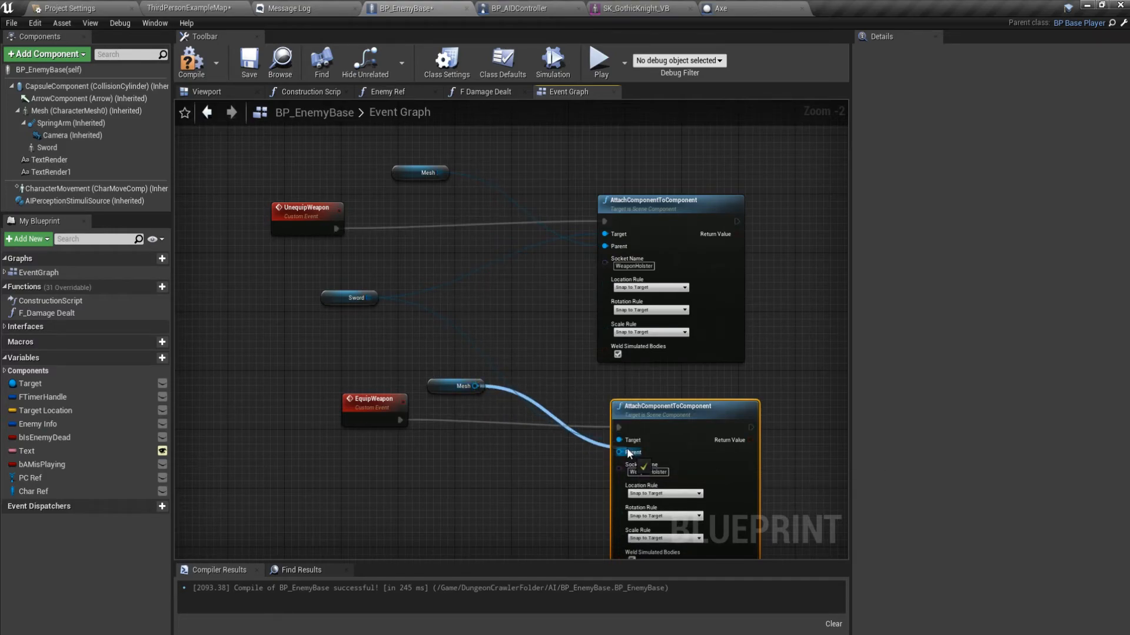
# Examine the Sword's available parent sockets and the WeaponHolster socket placement on SK_GothicKnight_VB
pyautogui.moveTo(517, 466); pyautogui.dragTo(570, 419, button='right')
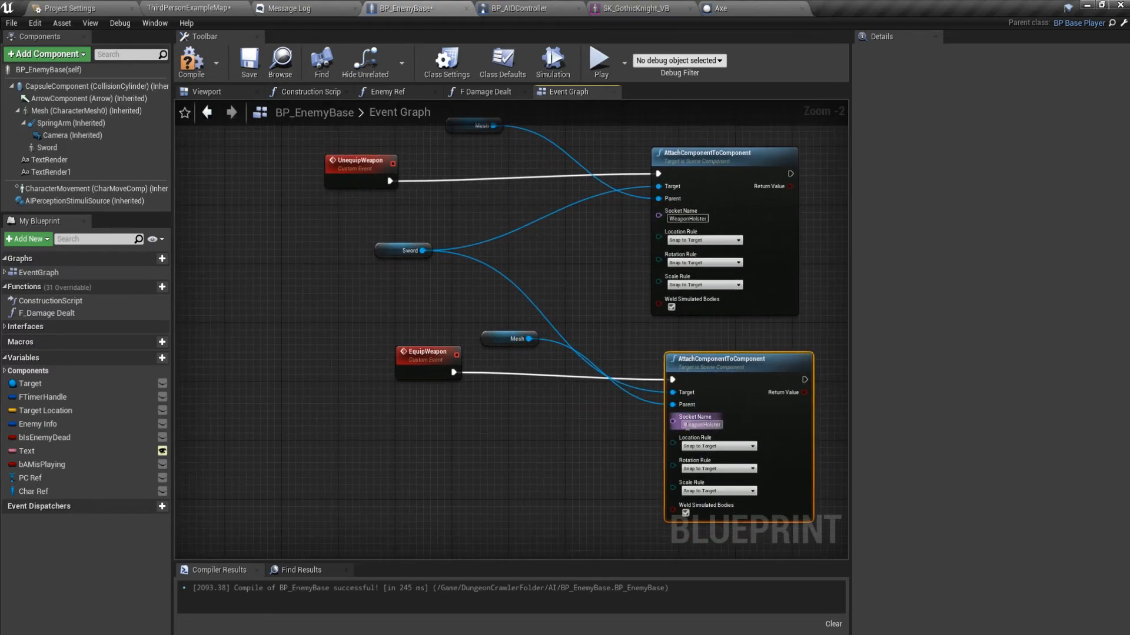
pyautogui.click(87, 111)
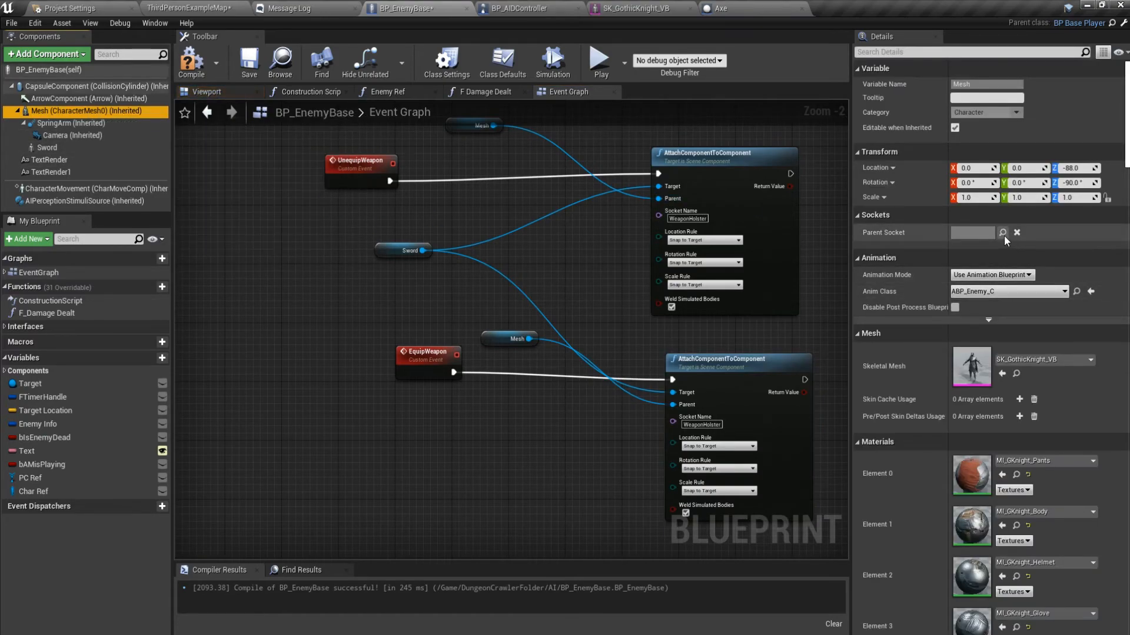
pyautogui.click(47, 148)
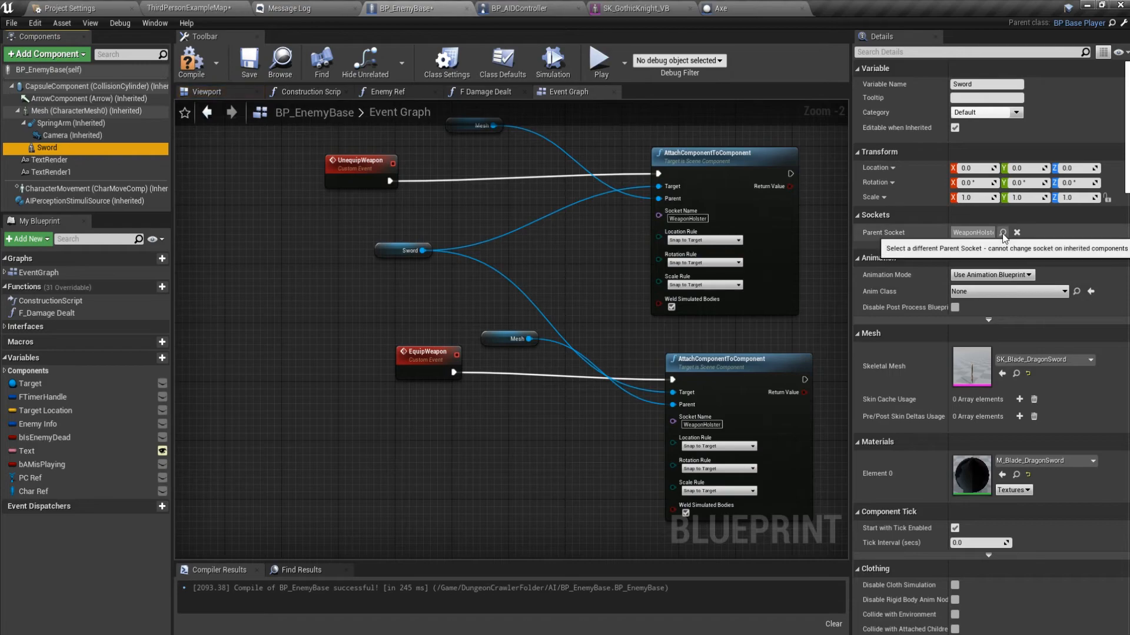
pyautogui.click(1002, 233)
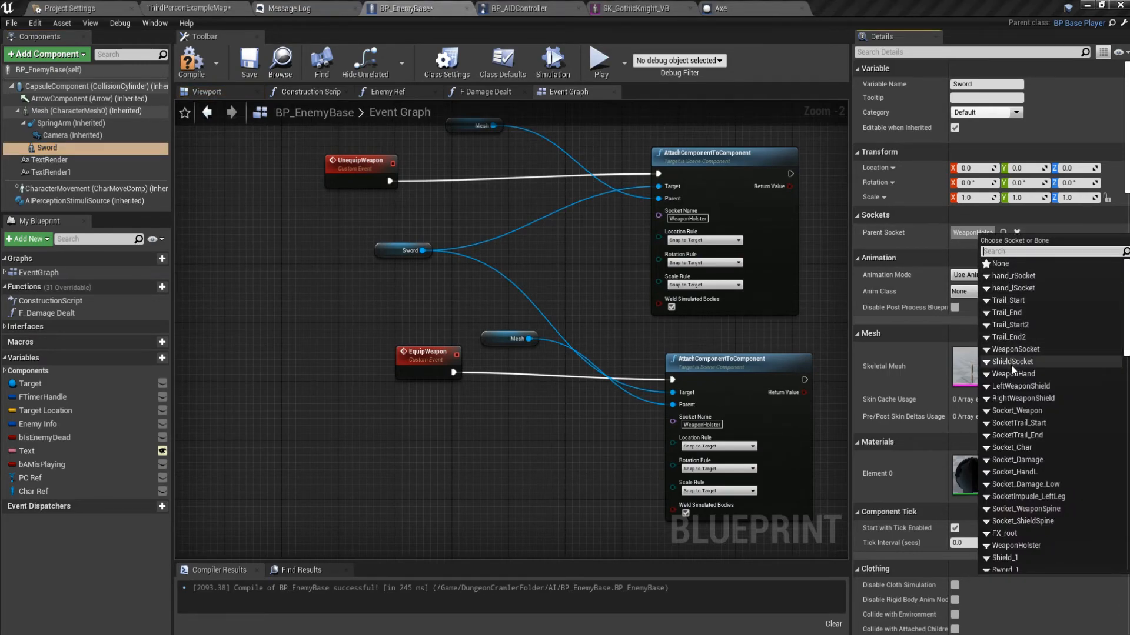
pyautogui.click(635, 9)
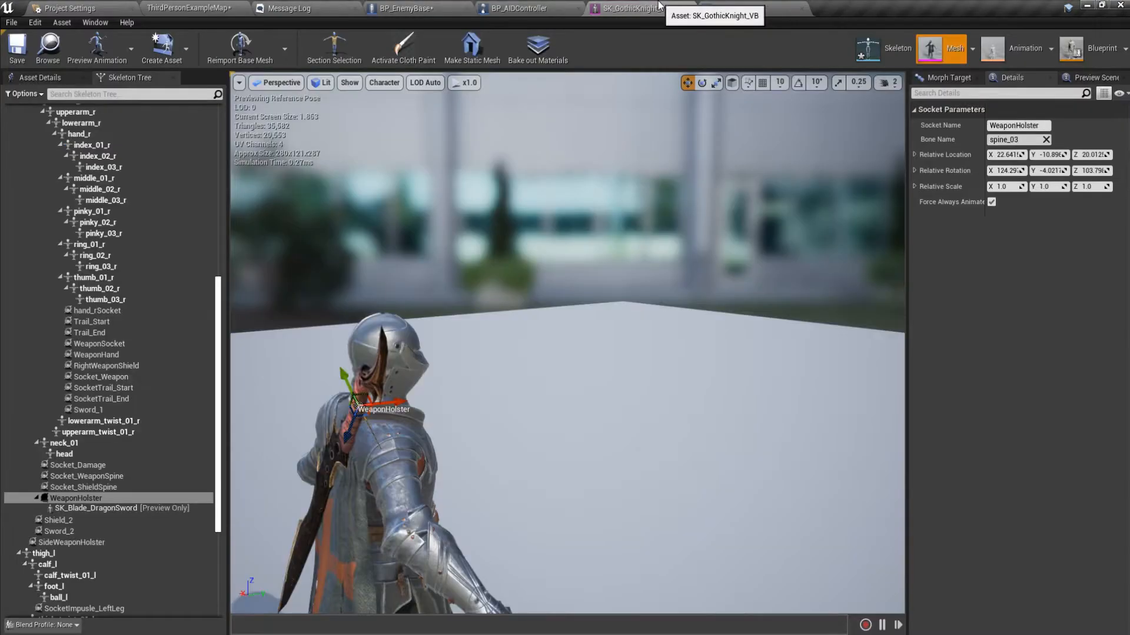
pyautogui.moveTo(529, 354)
pyautogui.mouseDown(button='right')
pyautogui.moveTo(506, 453)
pyautogui.moveTo(465, 459)
pyautogui.moveTo(509, 453)
pyautogui.mouseUp(button='right')
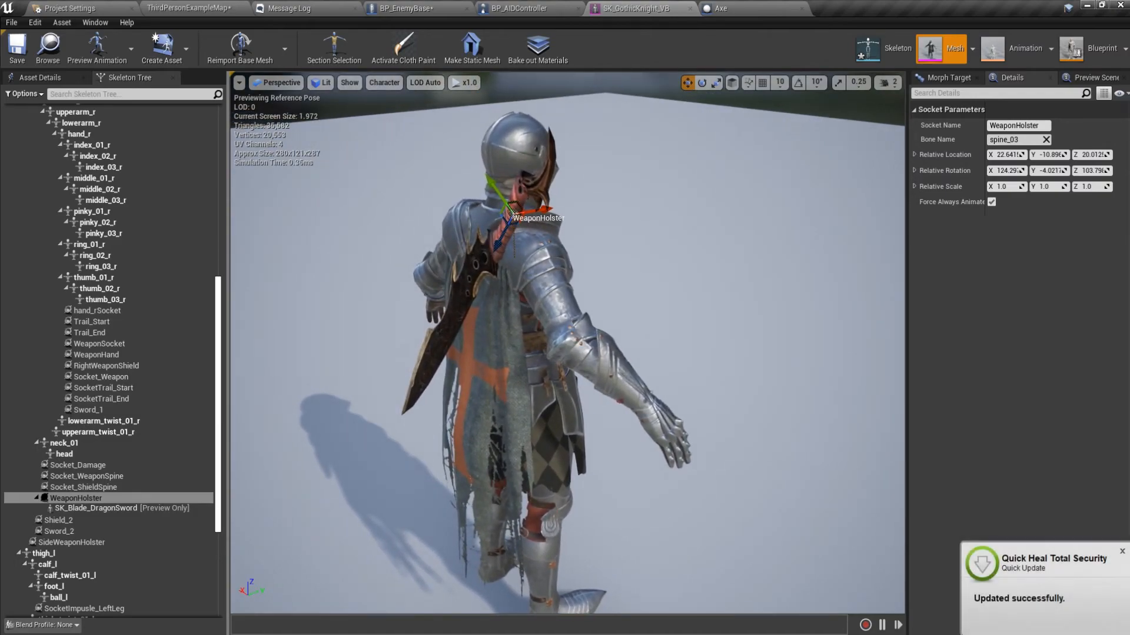
pyautogui.click(429, 7)
# Set the Sword component's parent socket to WeaponSocket in BP_EnemyBase
pyautogui.moveTo(583, 329); pyautogui.dragTo(447, 332, button='right')
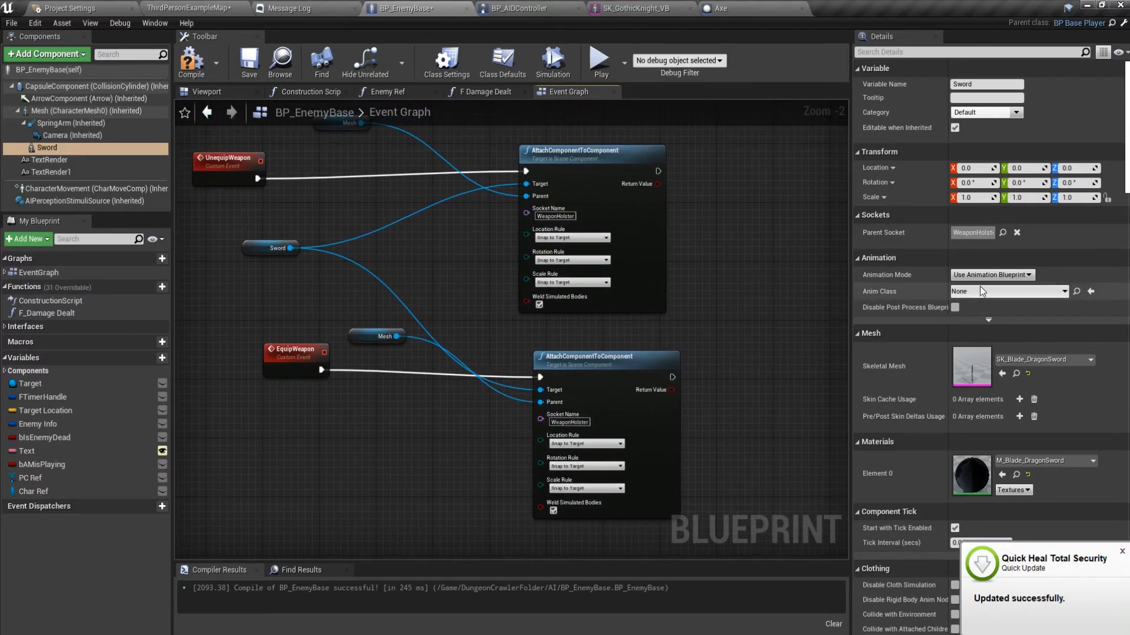
pyautogui.click(1003, 233)
pyautogui.write('wea')
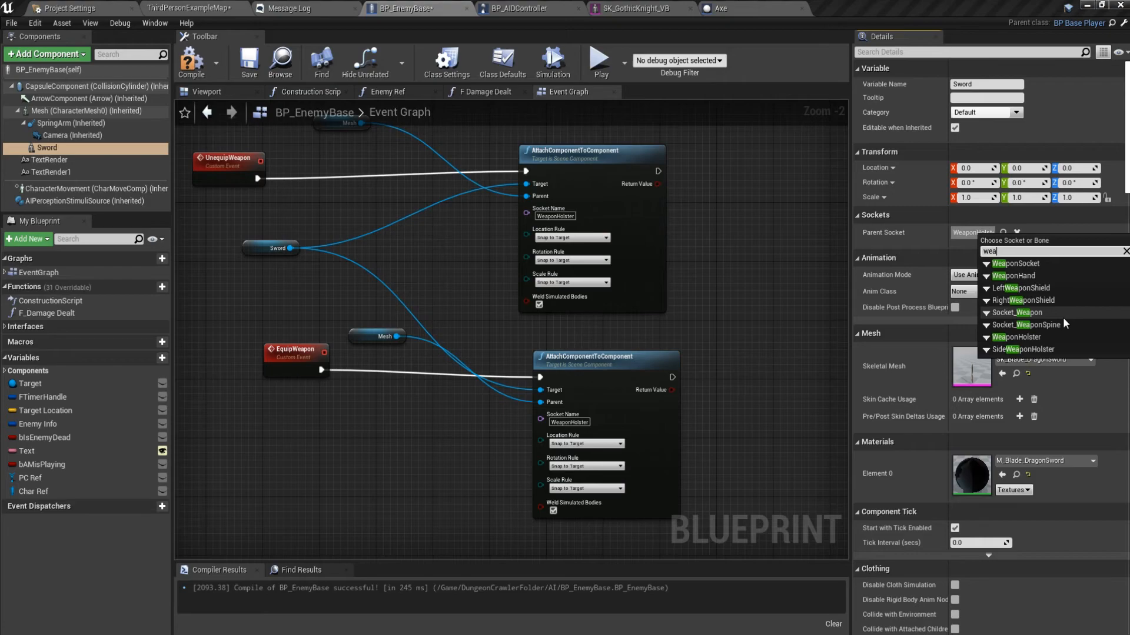
pyautogui.click(1039, 263)
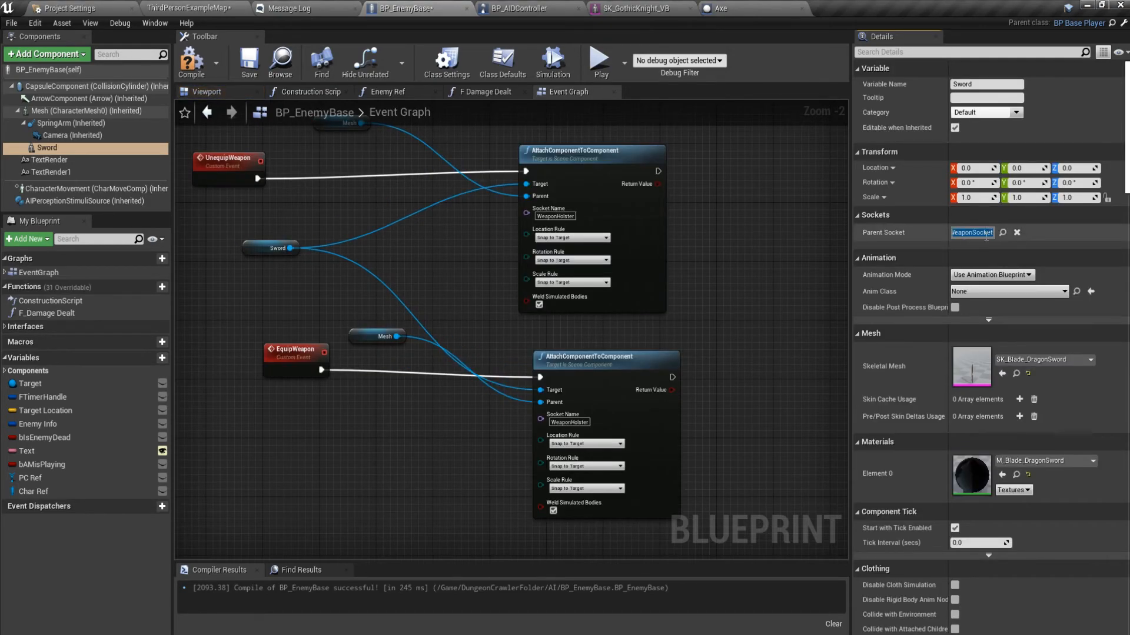
# Set the Socket Name of EquipWeapon's AttachComponentToComponent node to WeaponSocket, then compile and save the blueprint
pyautogui.click(575, 422)
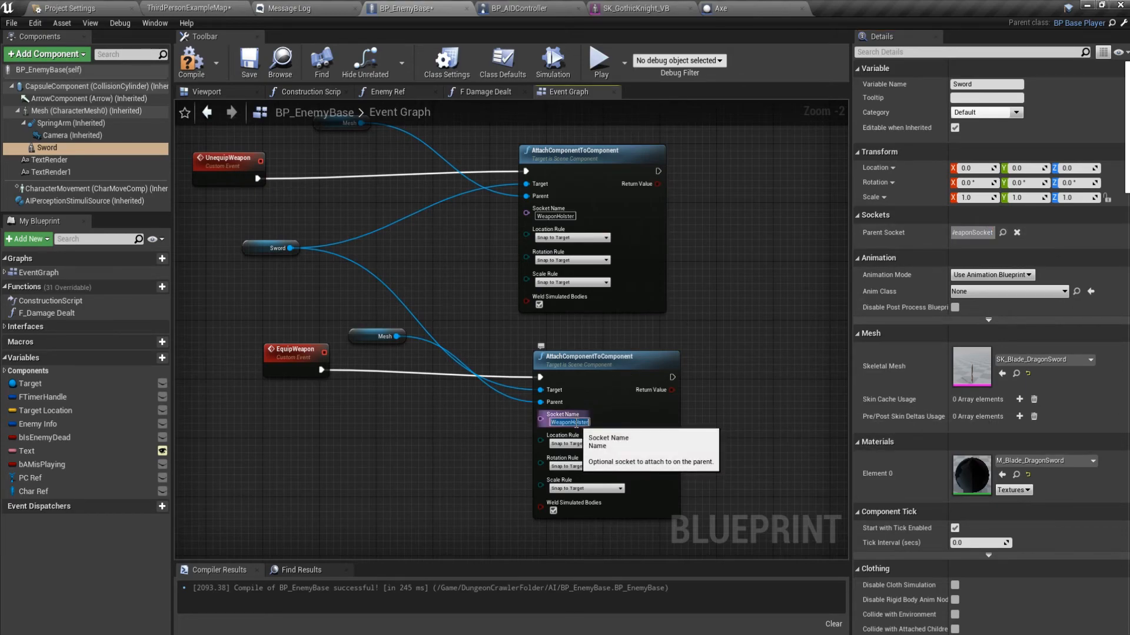
pyautogui.hotkey('ctrl', 'v')
pyautogui.press('Return')
pyautogui.click(191, 62)
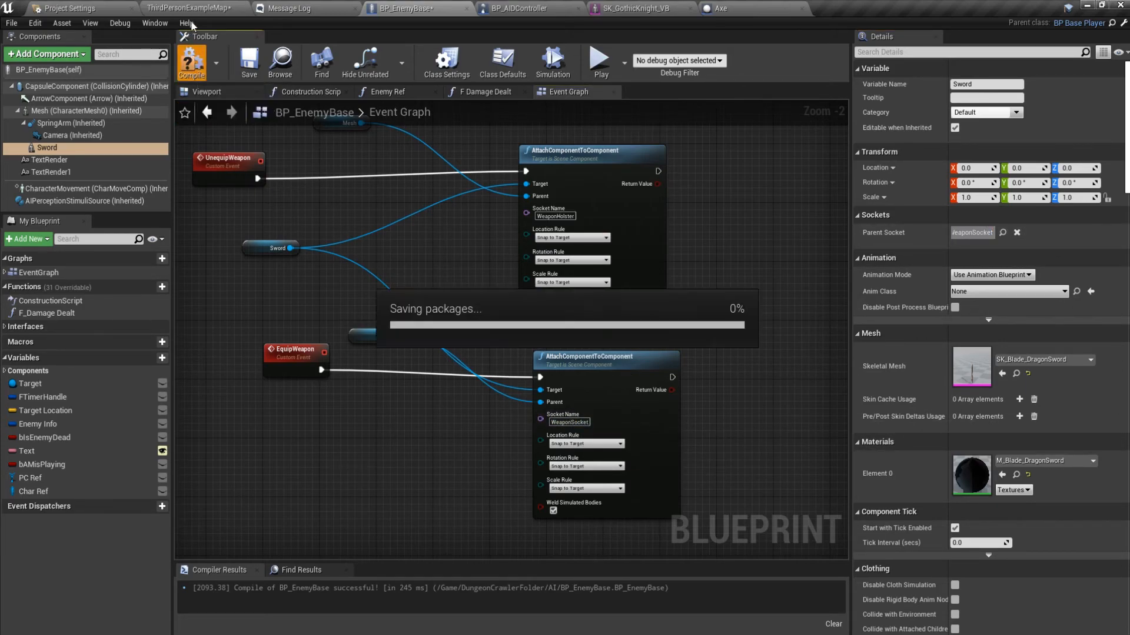
# Play ThirdPersonExampleMap and walk around the enemy to check its sword placement, then stop the session
pyautogui.click(190, 8)
pyautogui.click(676, 51)
pyautogui.press('w')
pyautogui.press('w')
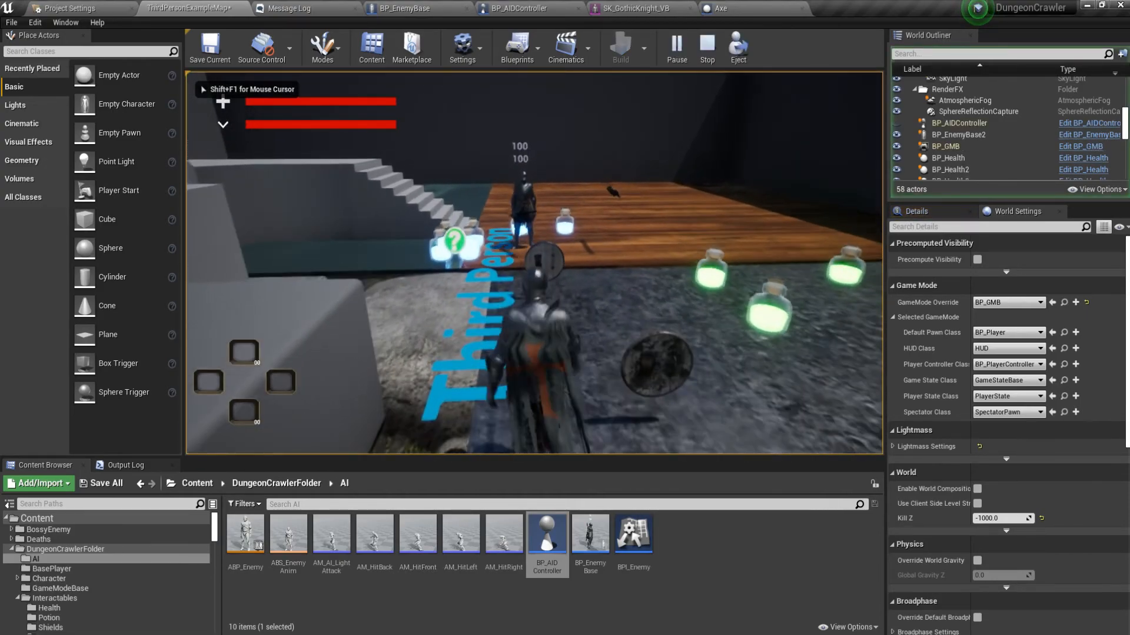
pyautogui.press('a')
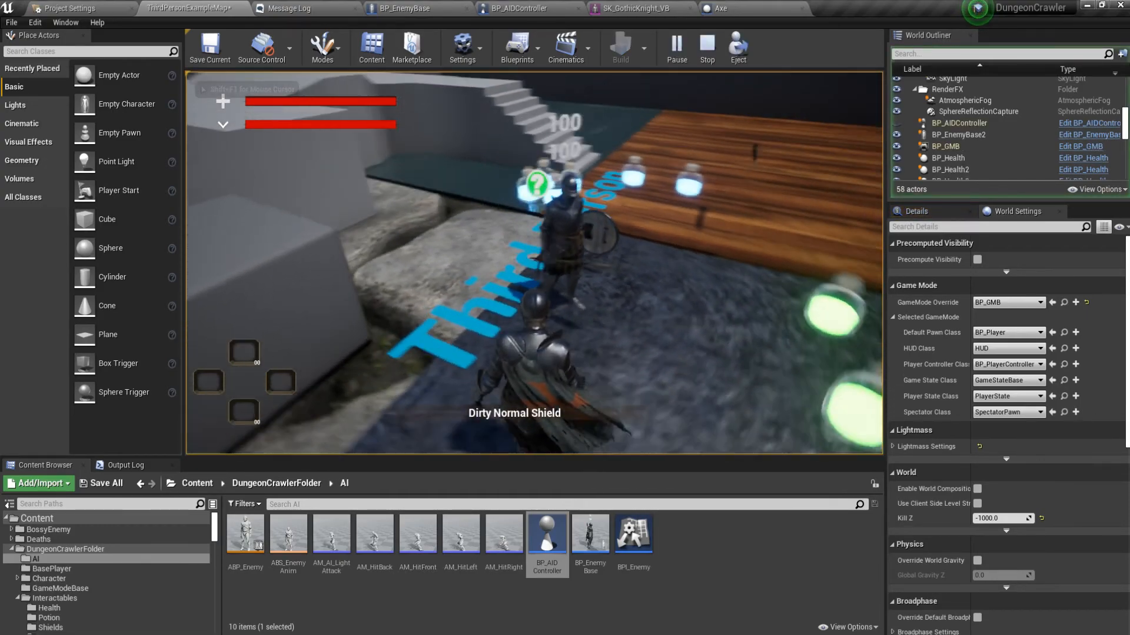
pyautogui.press('w')
pyautogui.press('w')
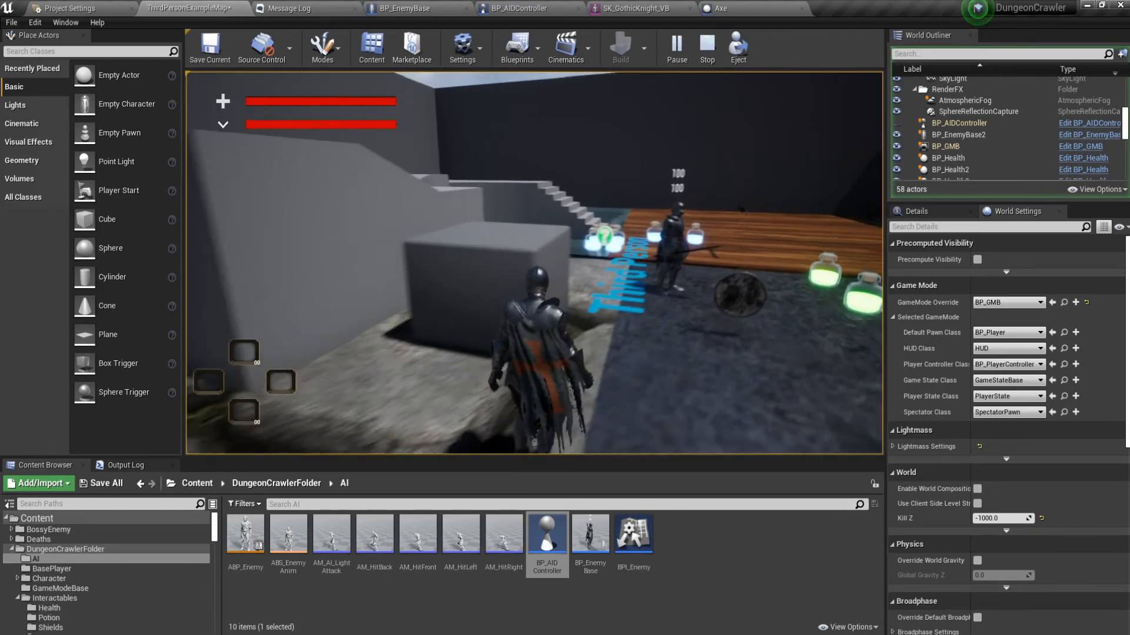
pyautogui.press('w')
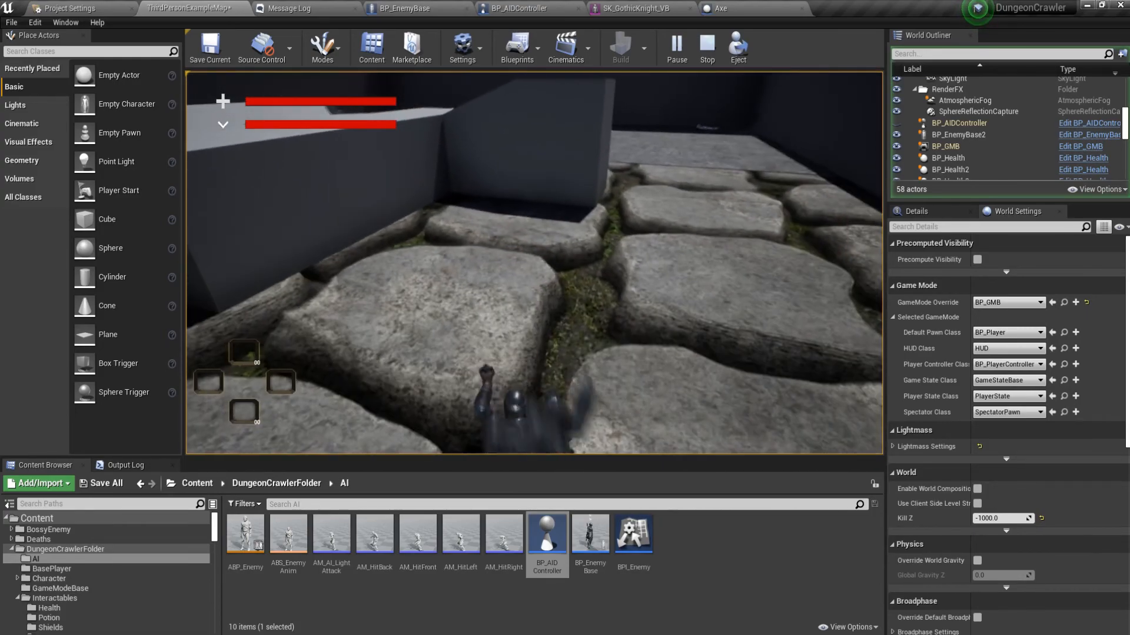
pyautogui.press('w')
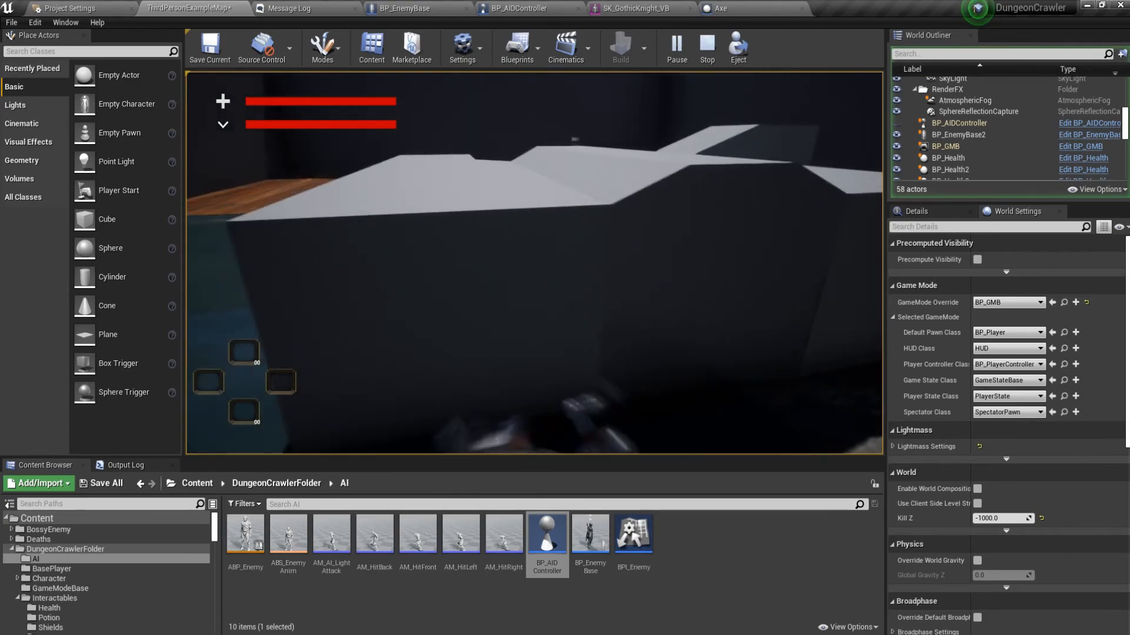
pyautogui.press('w')
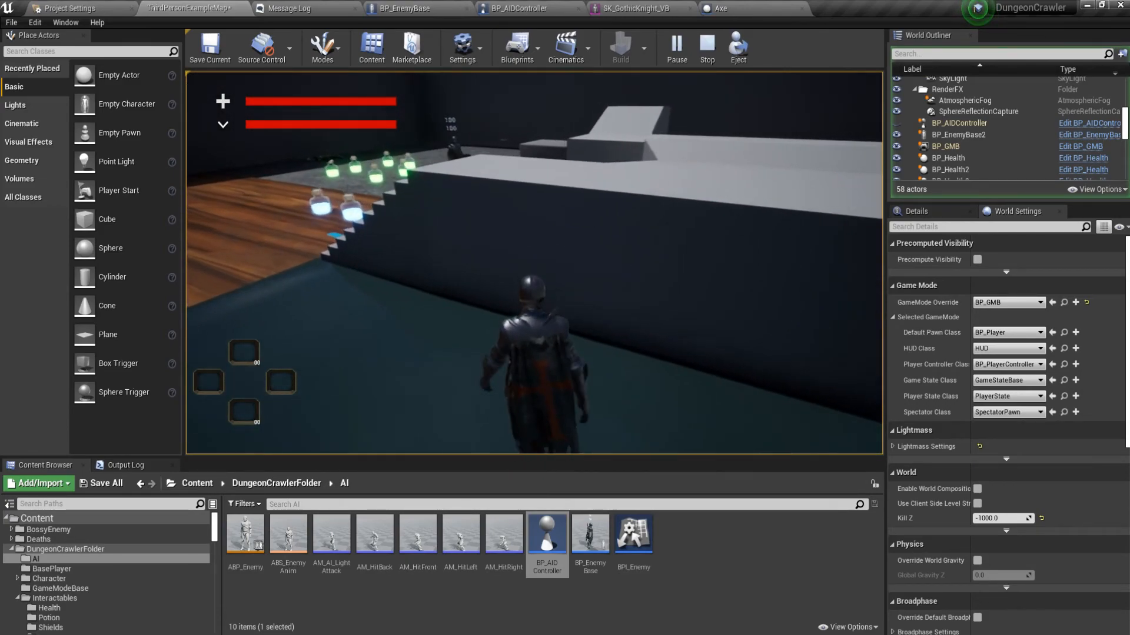
pyautogui.press('w')
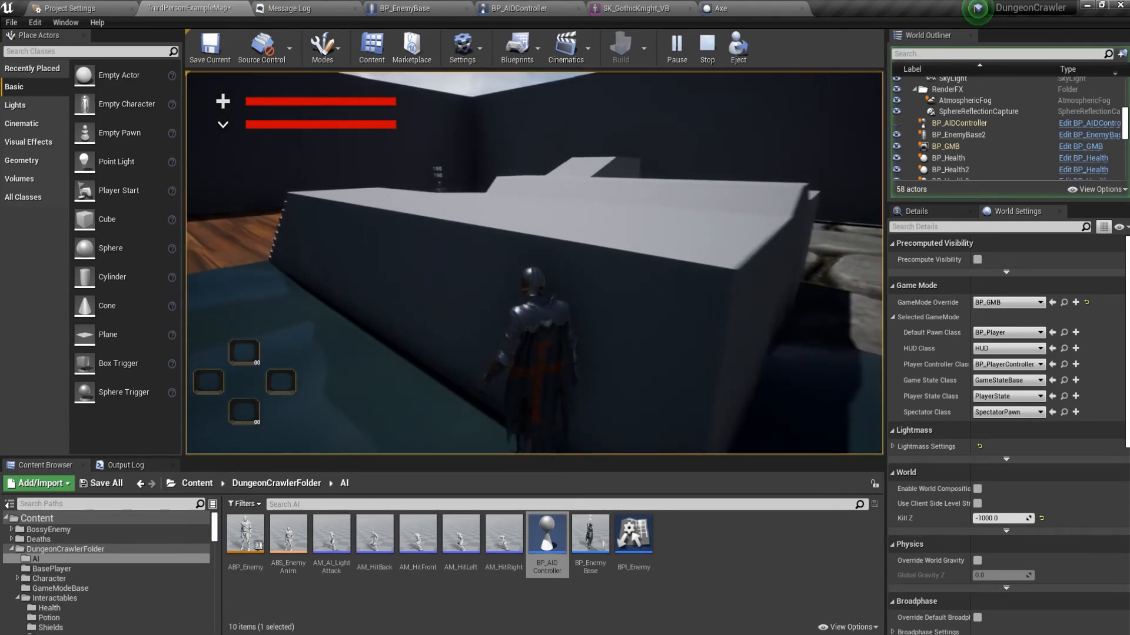
pyautogui.press('w')
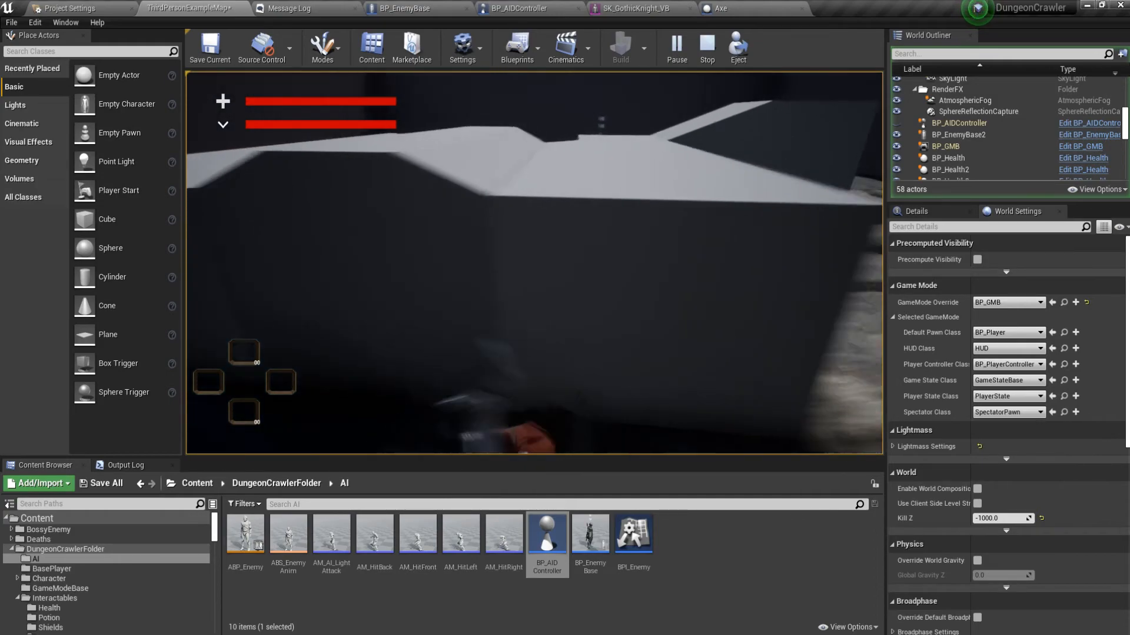
pyautogui.press('w')
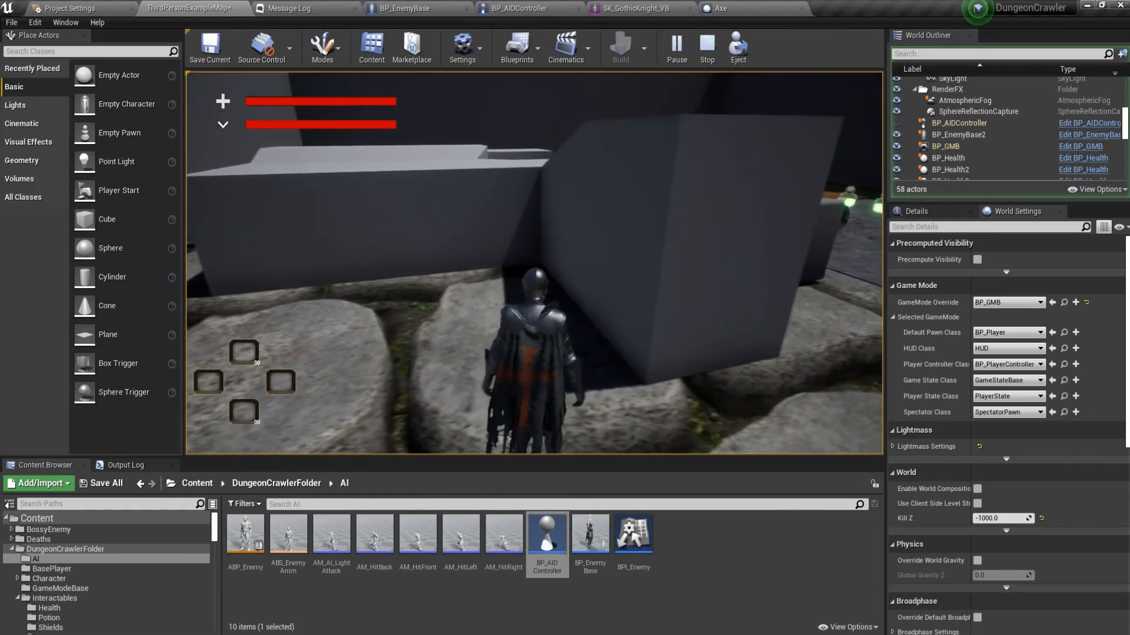
pyautogui.press('w')
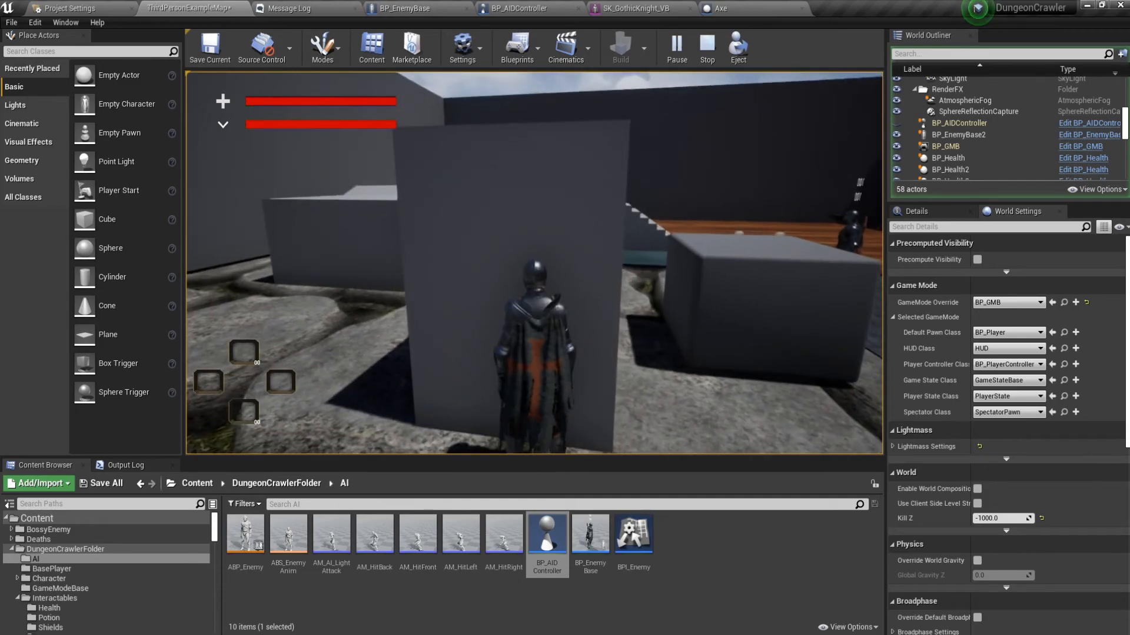
pyautogui.press('w')
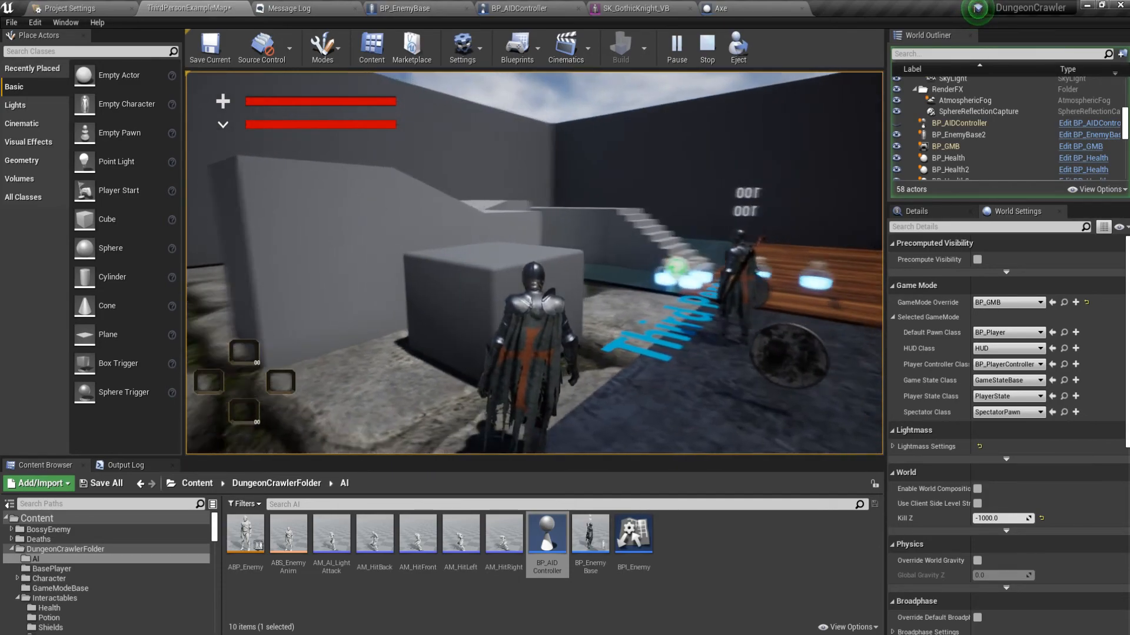
pyautogui.press('Escape')
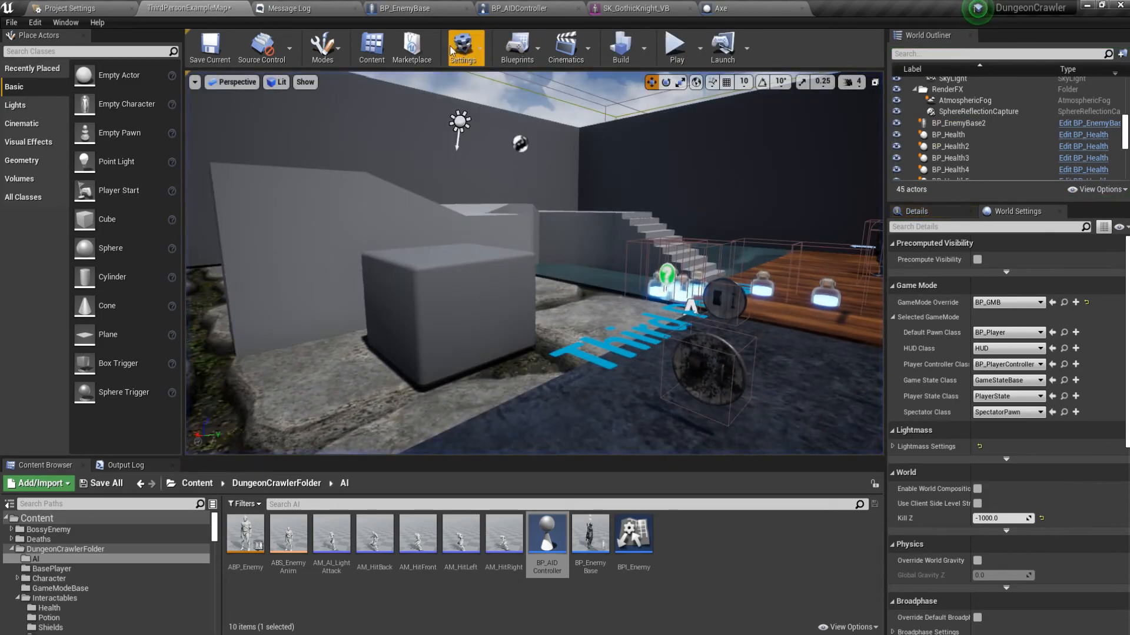
pyautogui.click(403, 6)
pyautogui.moveTo(386, 141); pyautogui.dragTo(520, 234, button='right')
pyautogui.moveTo(495, 215); pyautogui.dragTo(526, 179)
pyautogui.write('get socke')
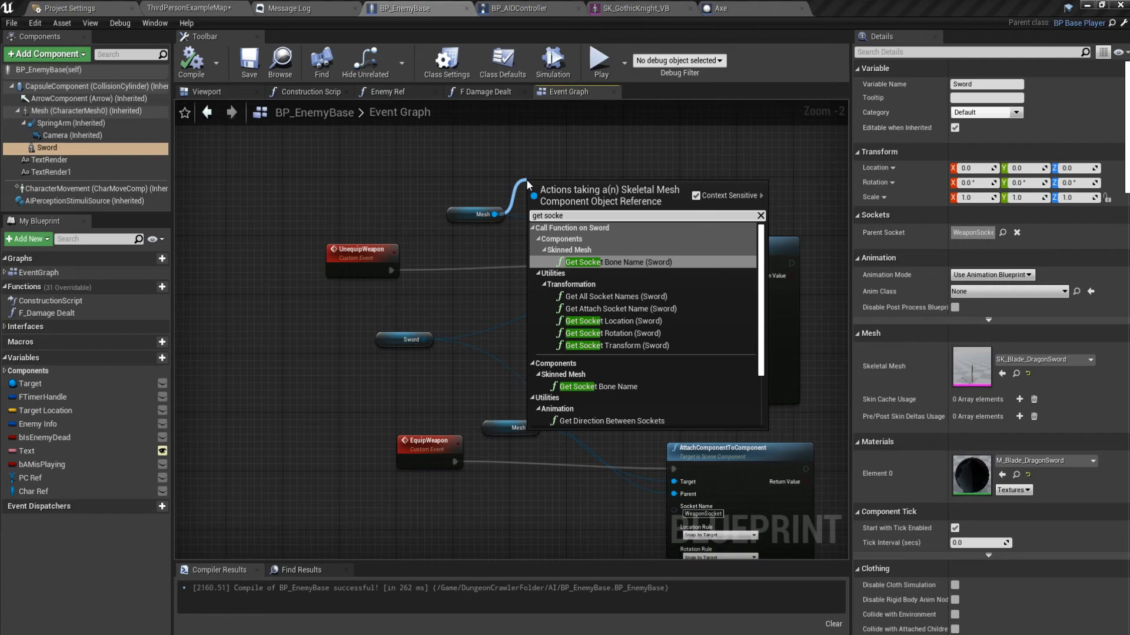
pyautogui.write('y')
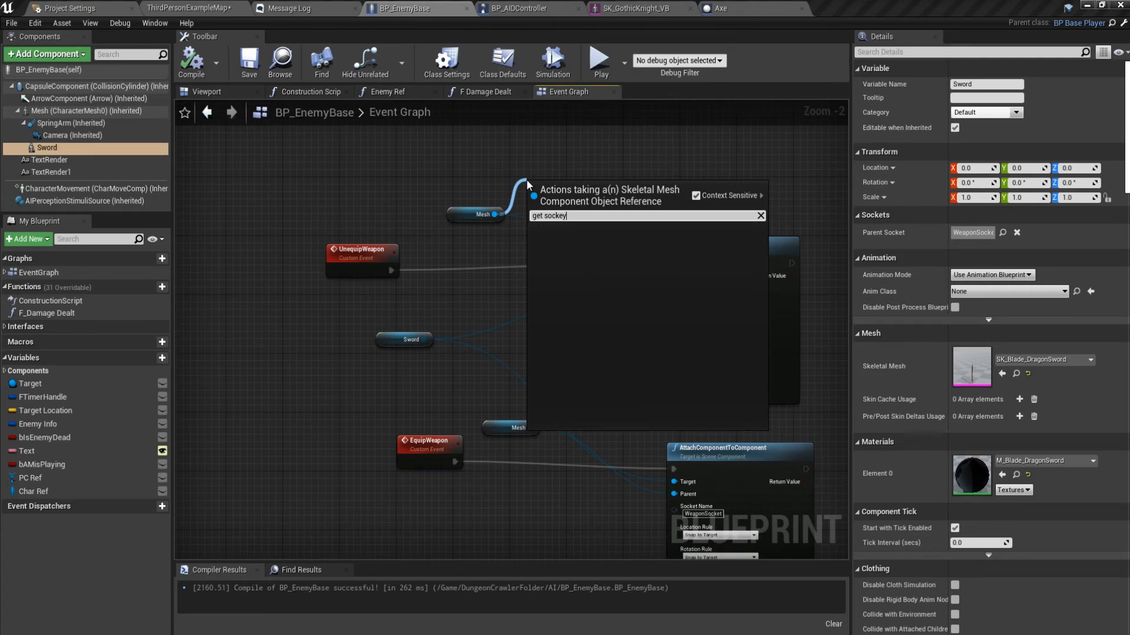
pyautogui.press('BackSpace')
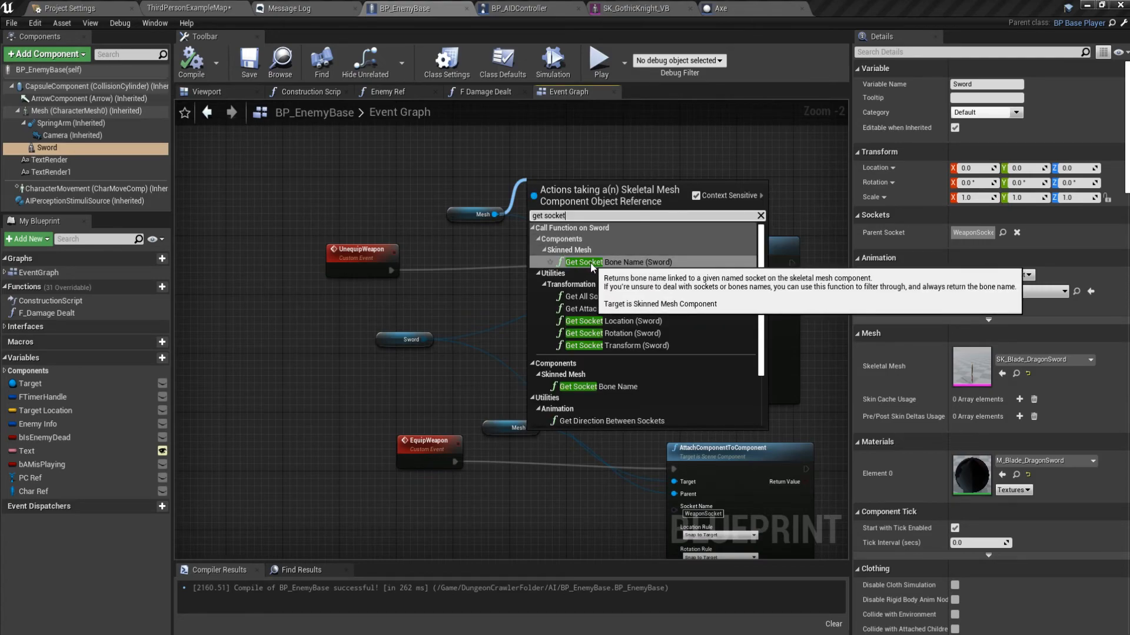
pyautogui.click(591, 262)
pyautogui.moveTo(601, 253); pyautogui.dragTo(592, 370, button='right')
pyautogui.click(458, 281)
pyautogui.press('Delete')
pyautogui.moveTo(604, 306); pyautogui.dragTo(596, 247)
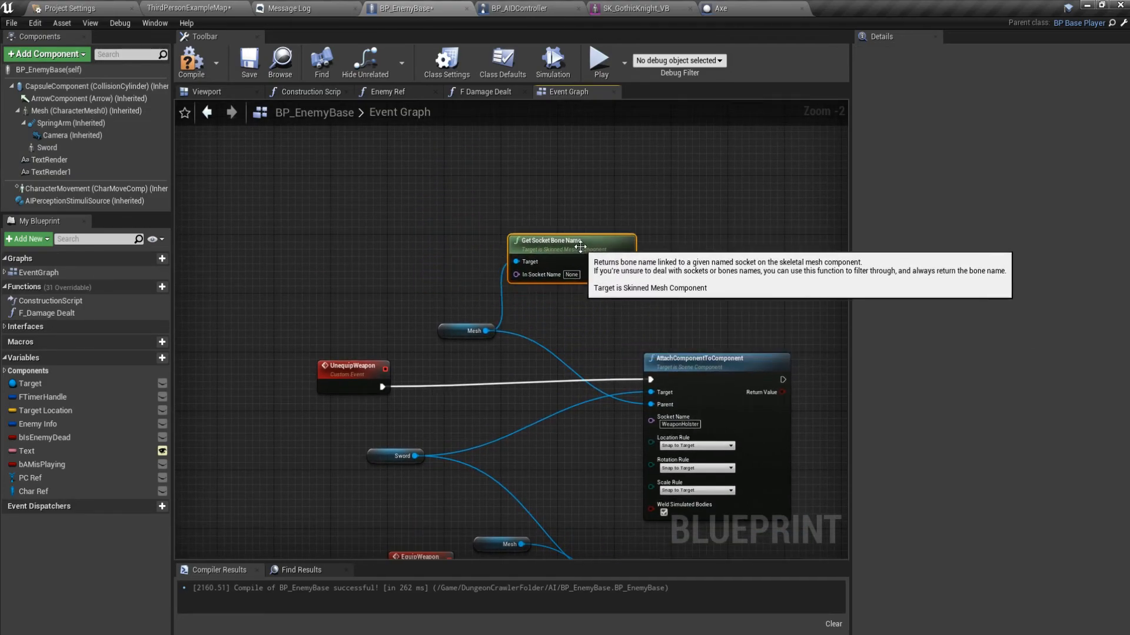
pyautogui.scroll(2, 590, 298)
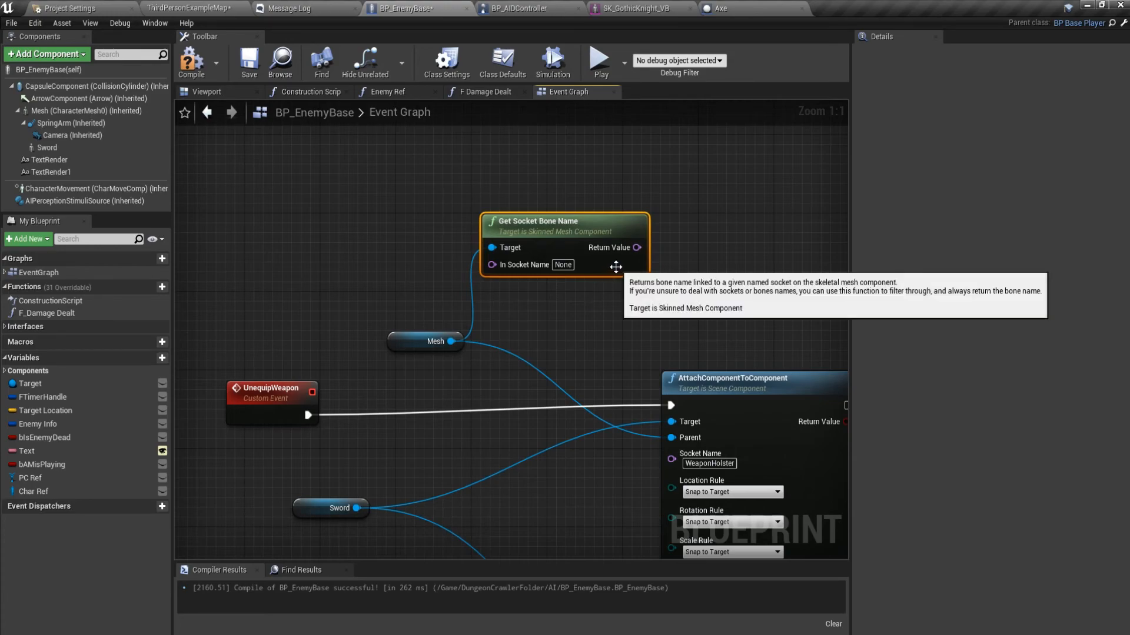
pyautogui.press('Delete')
# Align the EquipWeapon event beneath the UnequipWeapon event in BP_EnemyBase's Event Graph, then compile and save
pyautogui.moveTo(575, 327); pyautogui.dragTo(563, 287, button='right')
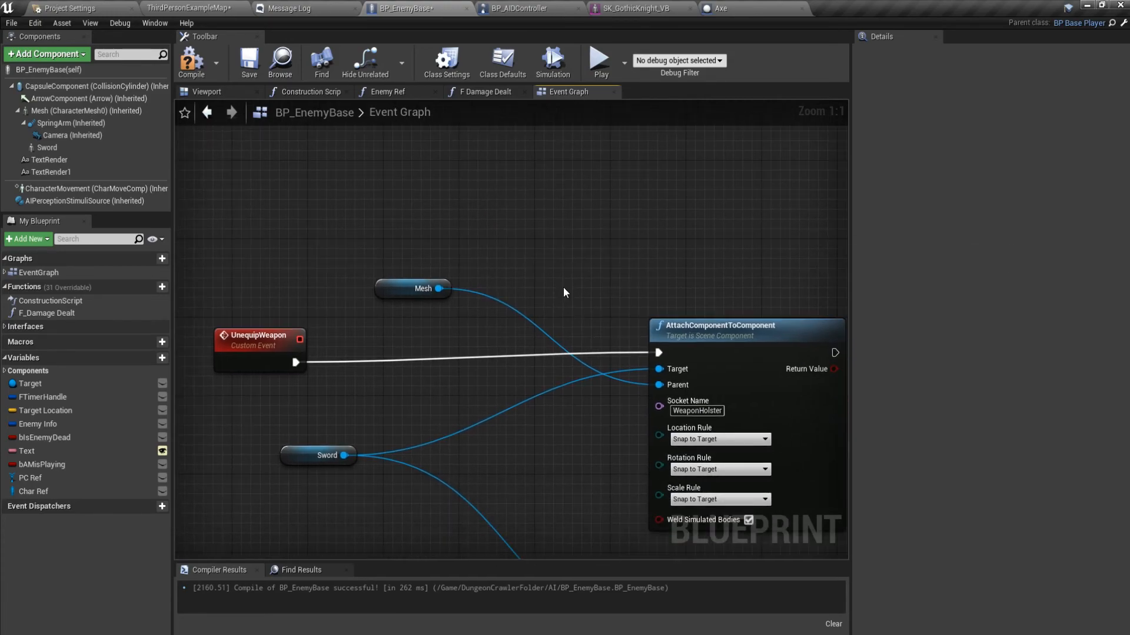
pyautogui.scroll(-2, 554, 471)
pyautogui.moveTo(554, 470); pyautogui.dragTo(549, 354, button='right')
pyautogui.moveTo(412, 404); pyautogui.dragTo(349, 404)
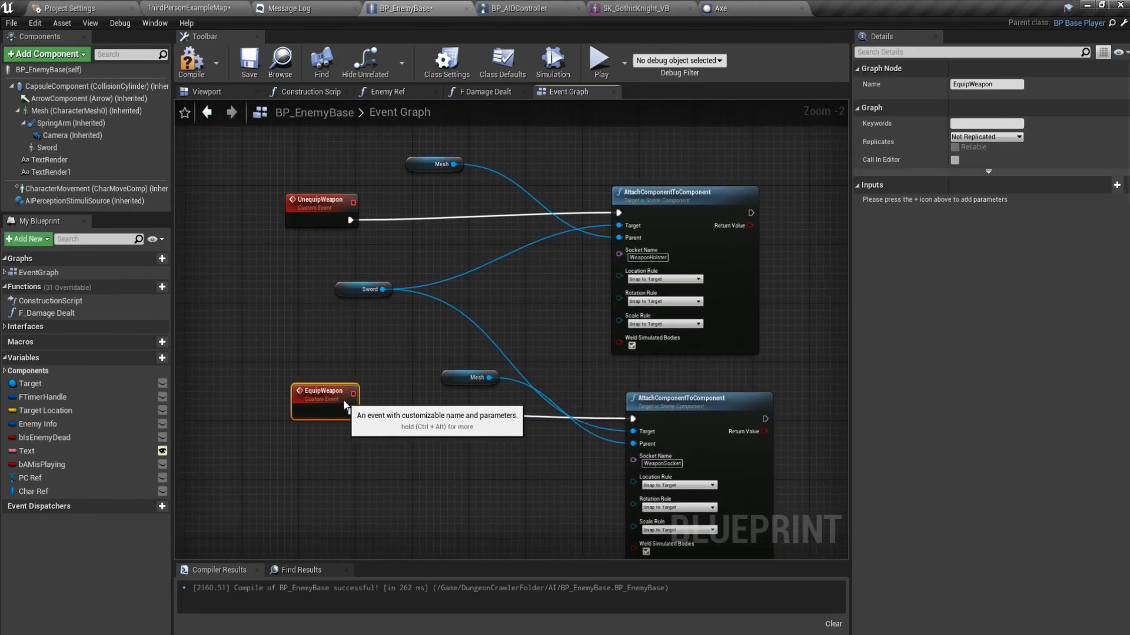
pyautogui.moveTo(524, 252); pyautogui.dragTo(523, 294, button='right')
pyautogui.click(646, 300)
pyautogui.moveTo(684, 417); pyautogui.dragTo(668, 388, button='right')
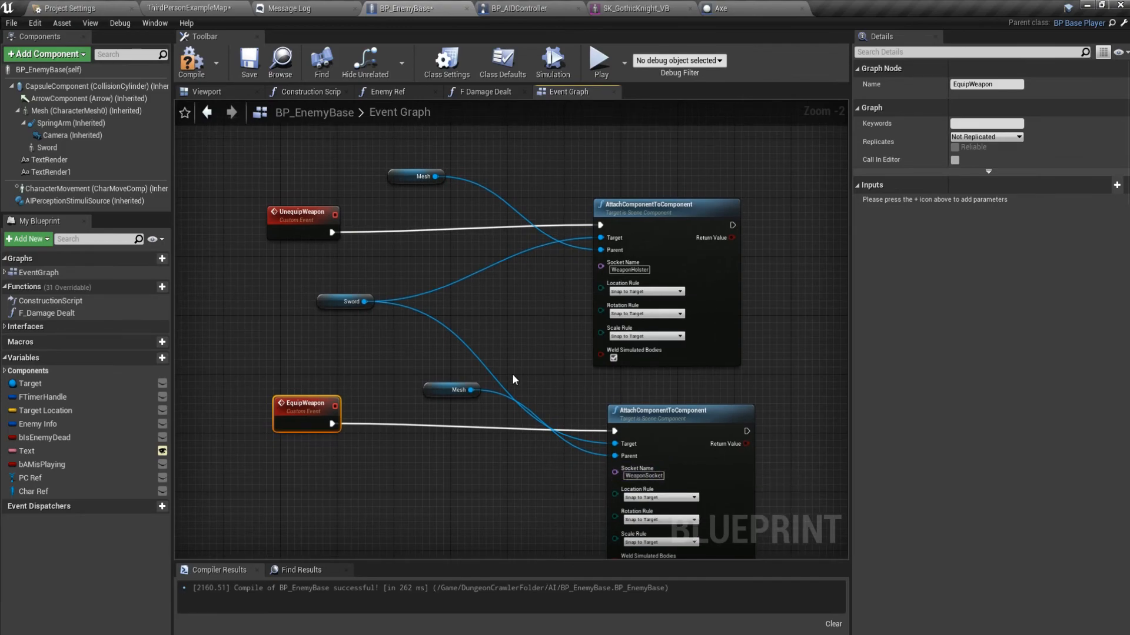
pyautogui.click(204, 72)
pyautogui.click(259, 64)
# Add a comment titled "Euqip/UnequipSword" around the UnequipWeapon and EquipWeapon nodes
pyautogui.moveTo(289, 271); pyautogui.dragTo(452, 278, button='right')
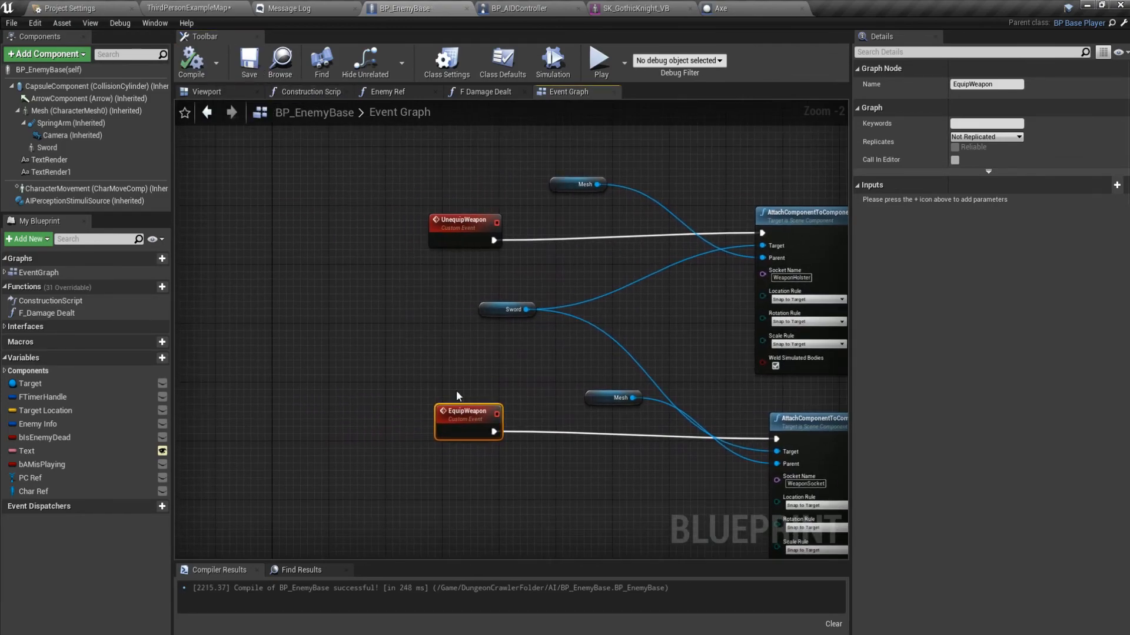
pyautogui.scroll(-1, 712, 292)
pyautogui.moveTo(613, 313); pyautogui.dragTo(521, 329, button='right')
pyautogui.scroll(-3, 590, 339)
pyautogui.moveTo(373, 265); pyautogui.dragTo(664, 437)
pyautogui.press('c')
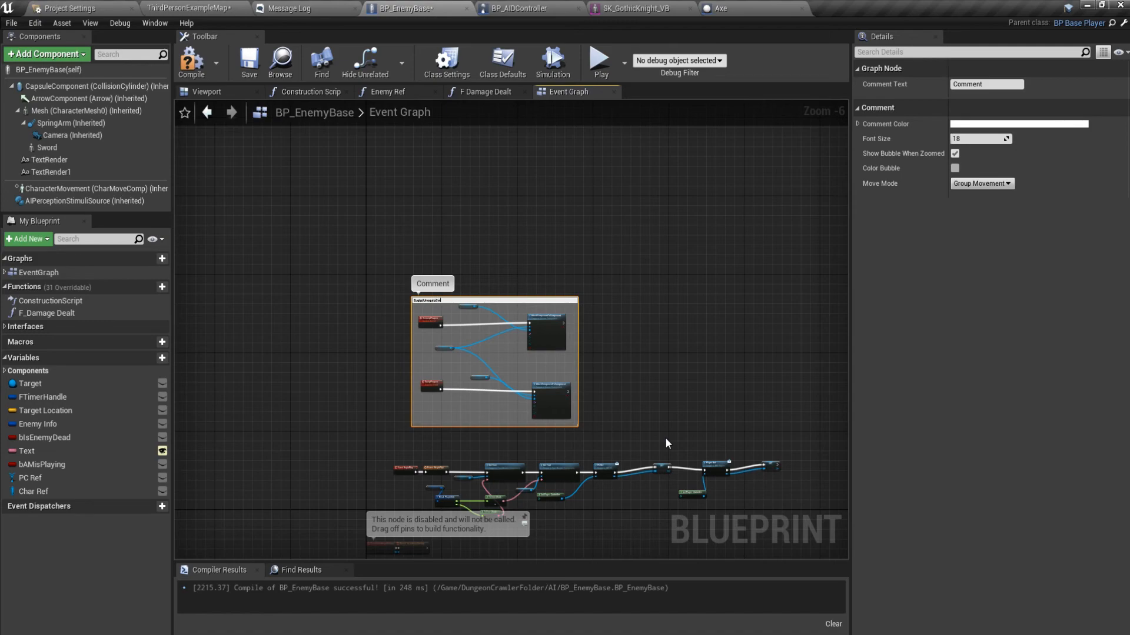
pyautogui.press('Return')
# Enlarge the Euqip/UnequipSword comment downward and sideways to enclose both AttachComponentToComponent nodes completely
pyautogui.scroll(5, 474, 355)
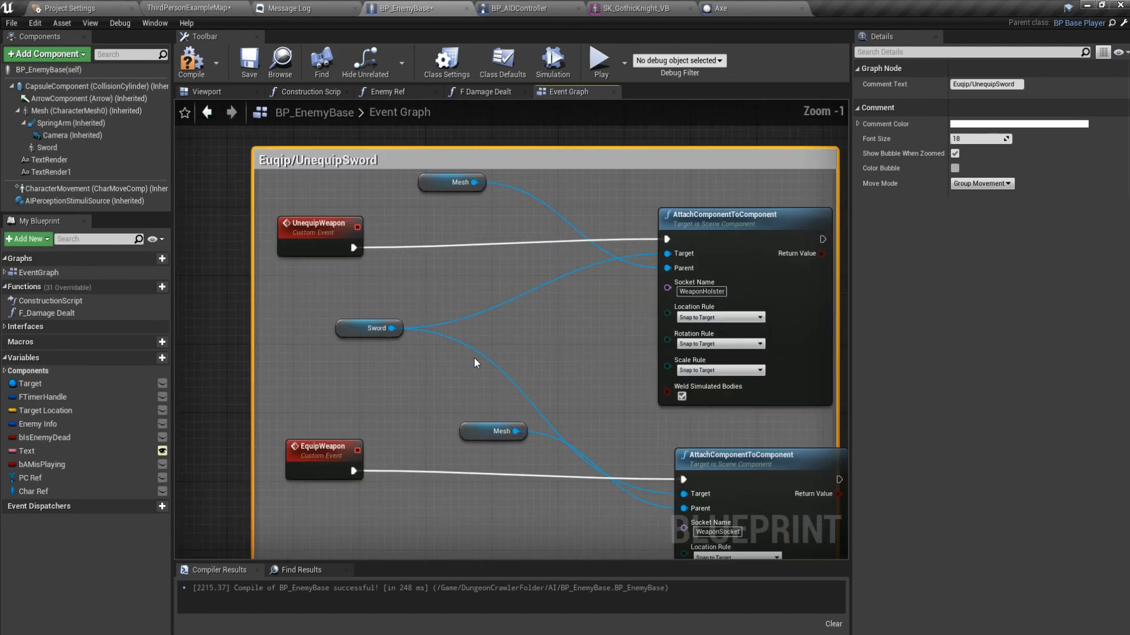
pyautogui.scroll(-1, 475, 343)
pyautogui.scroll(-2, 463, 400)
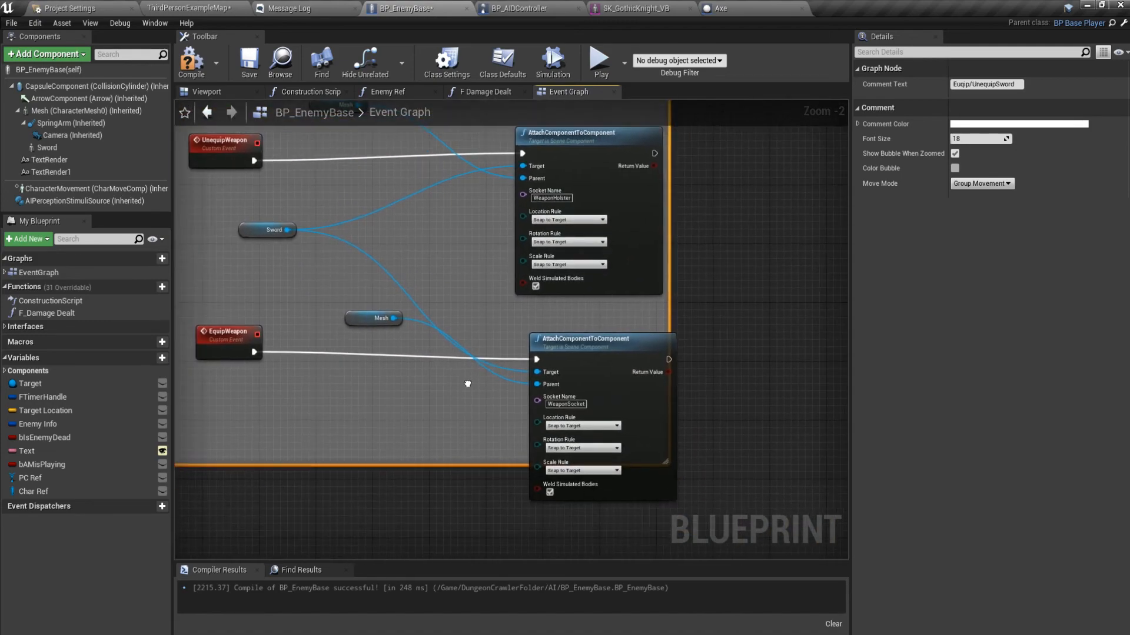
pyautogui.moveTo(471, 458); pyautogui.dragTo(505, 465)
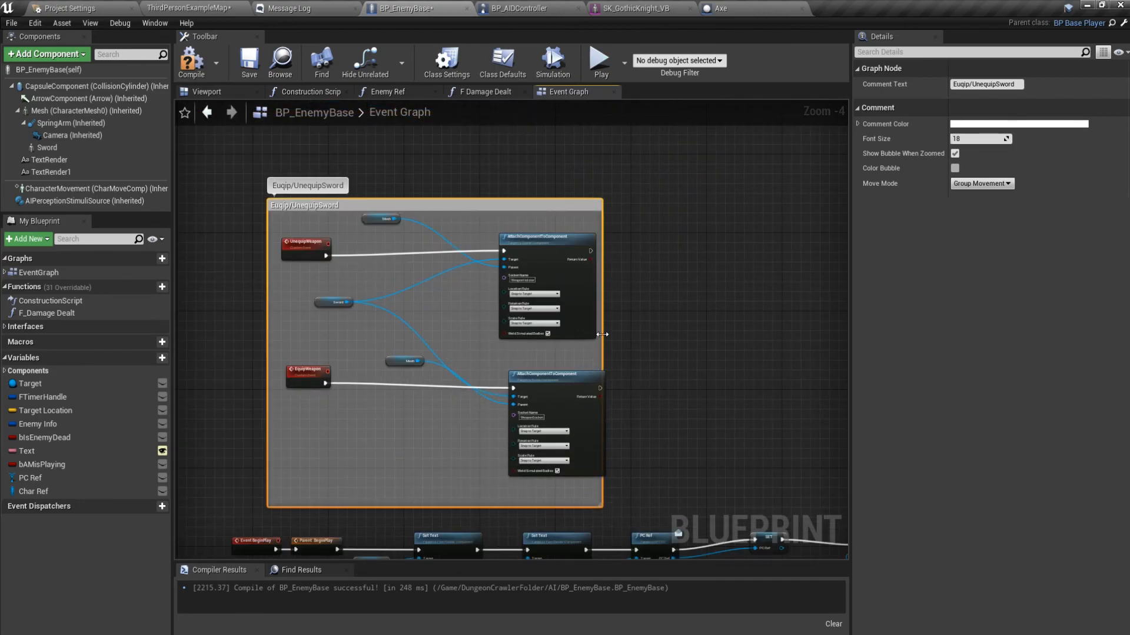
pyautogui.moveTo(602, 335); pyautogui.dragTo(711, 334)
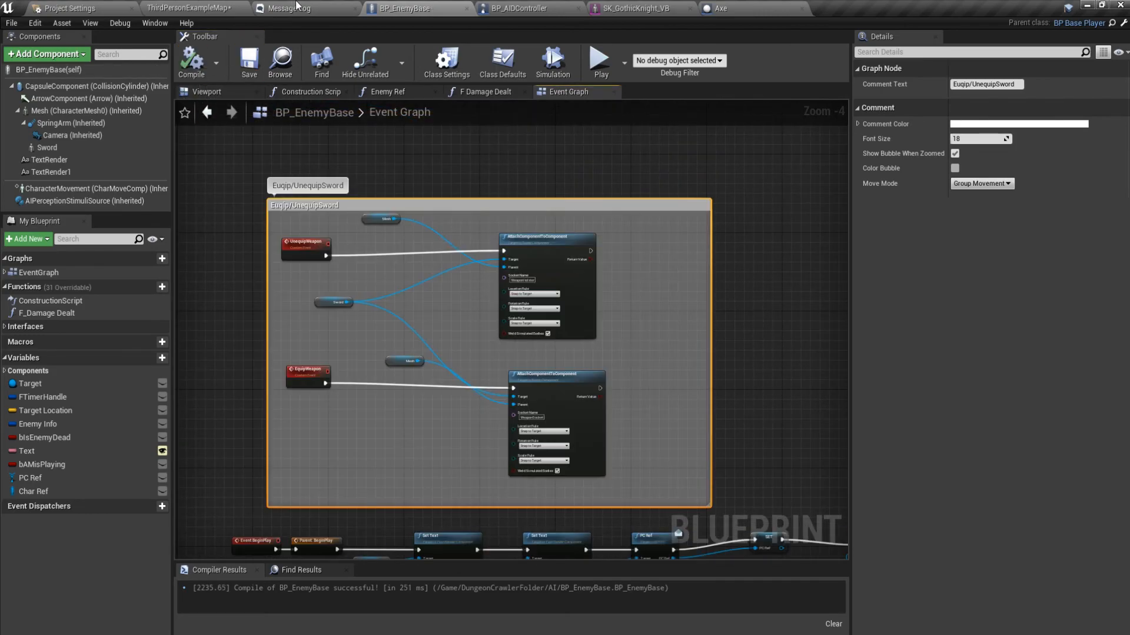
# Disable Pause Anims on the enemy's Mesh component in BP_EnemyBase and compile the blueprint
pyautogui.click(194, 8)
pyautogui.moveTo(534, 263); pyautogui.dragTo(383, 264, button='right')
pyautogui.press('w')
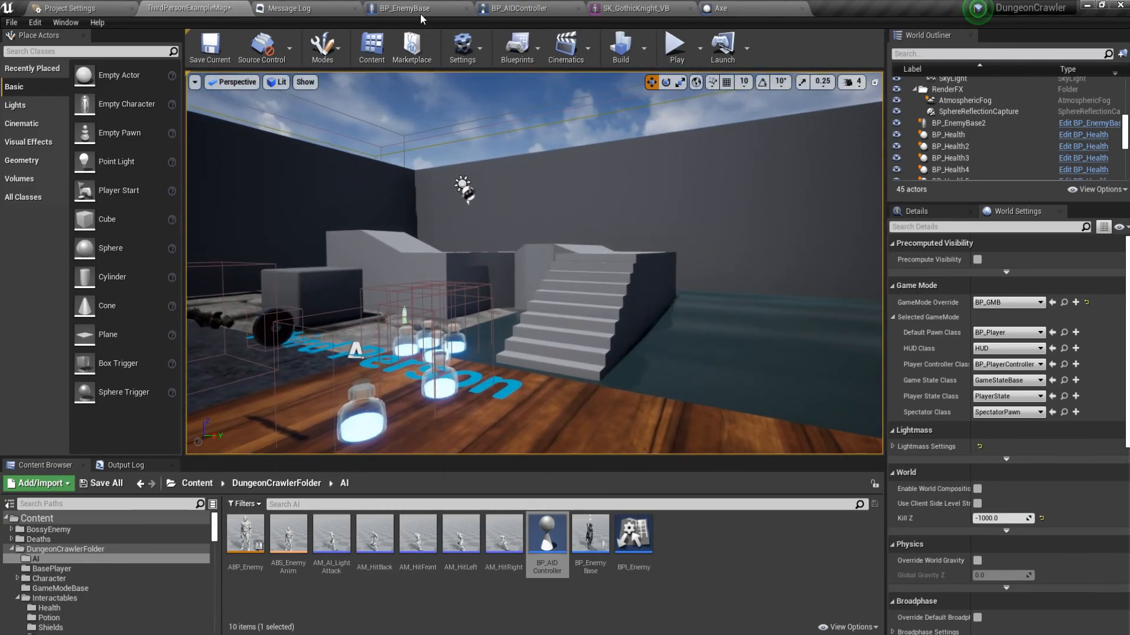
pyautogui.click(412, 8)
pyautogui.click(83, 111)
pyautogui.click(956, 52)
pyautogui.write('pause')
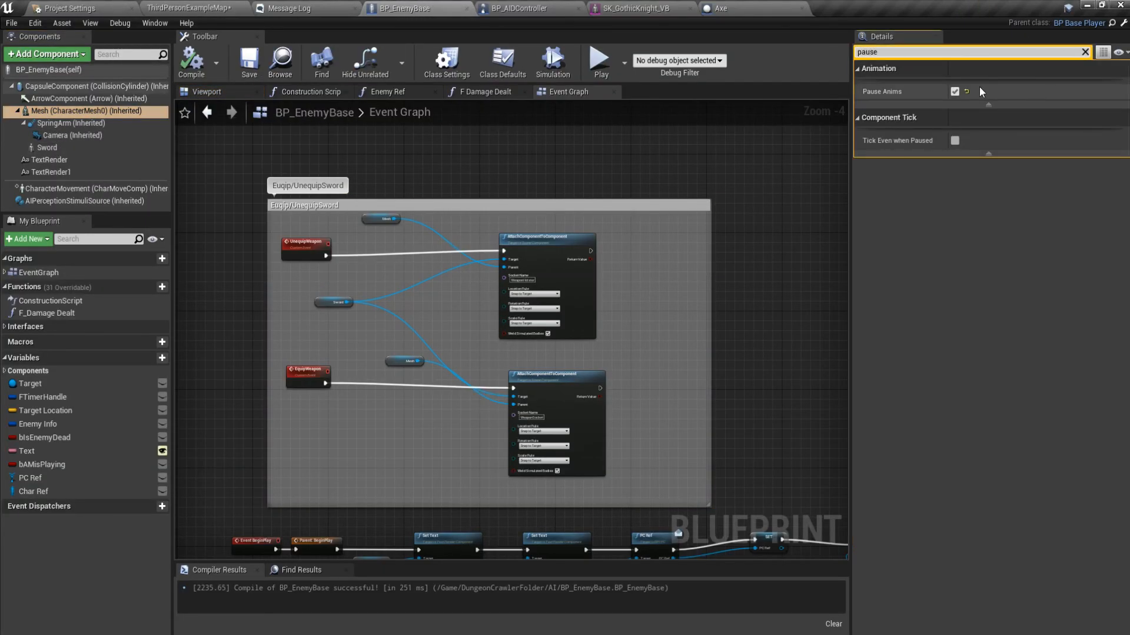
pyautogui.click(959, 92)
pyautogui.click(188, 64)
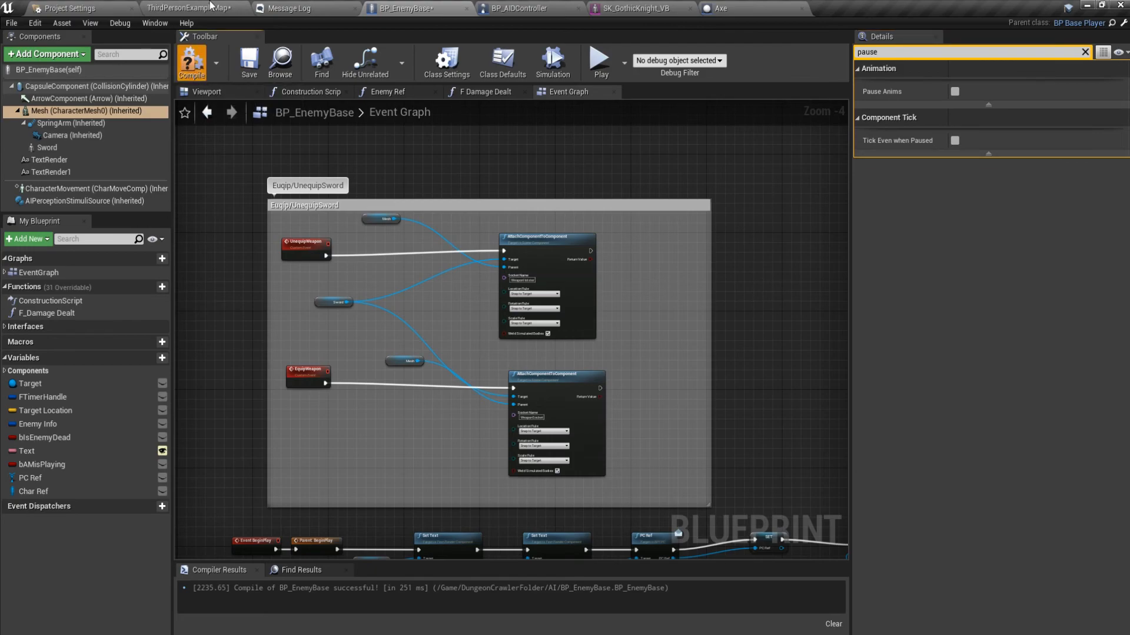
# Play-test ThirdPersonExampleMap and approach the enemy to check its sword equips to its hand with animations running
pyautogui.click(188, 7)
pyautogui.click(675, 47)
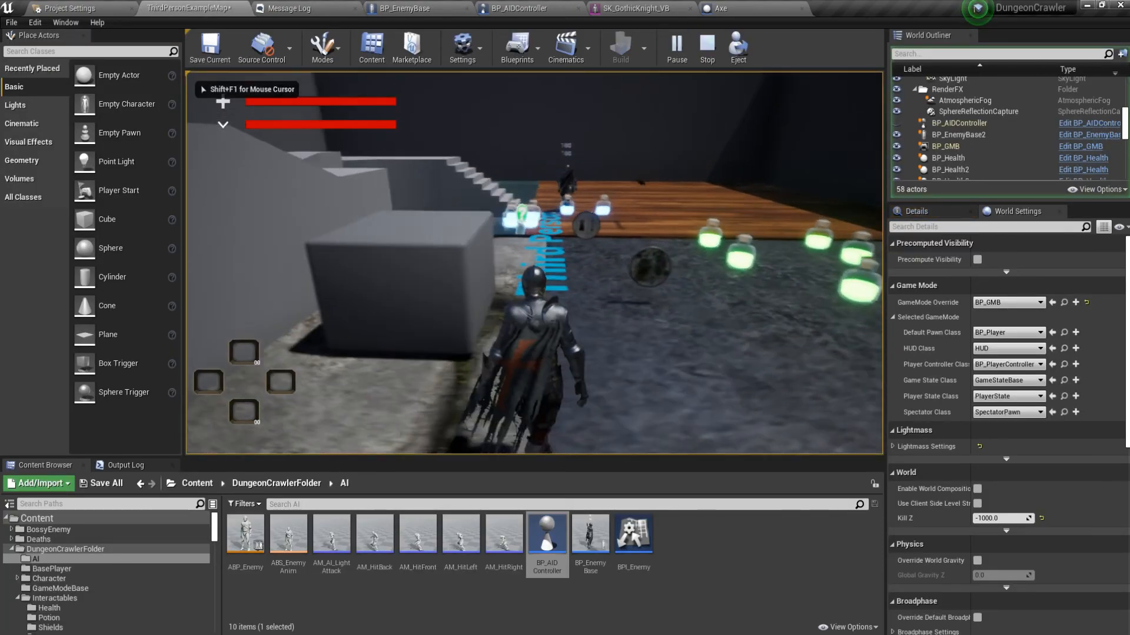
pyautogui.press('a')
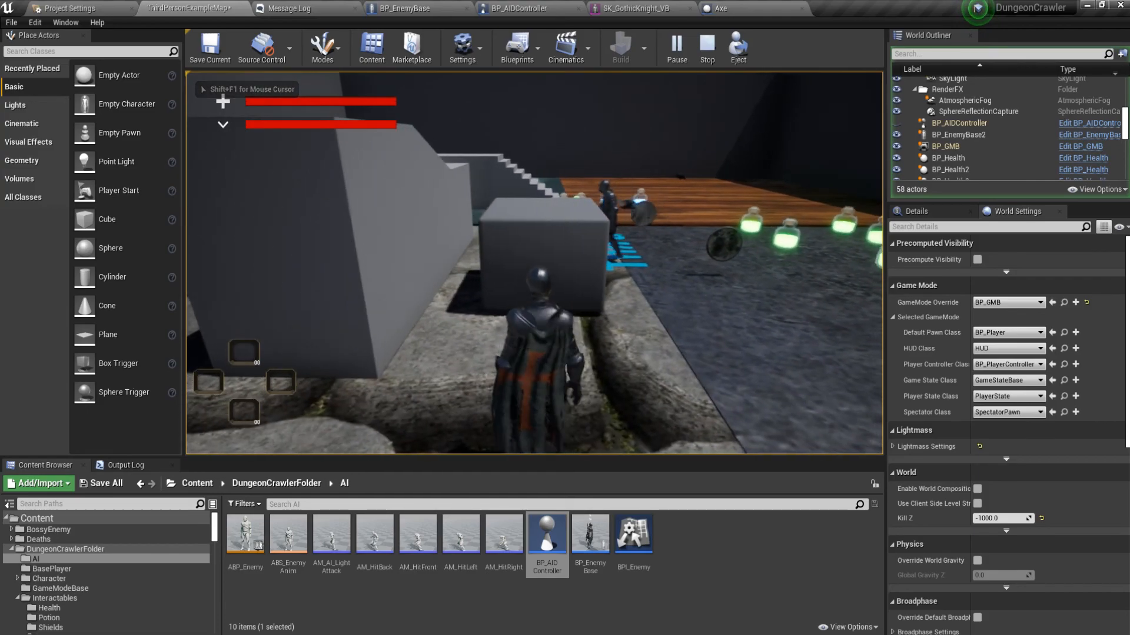
pyautogui.press('d')
pyautogui.press('d')
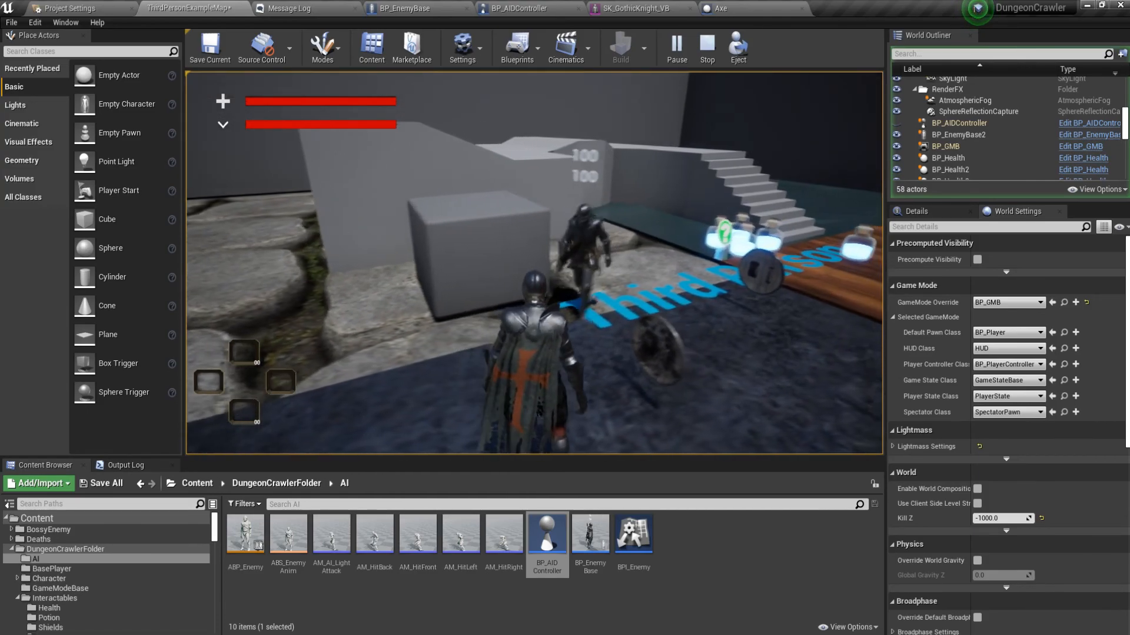
pyautogui.press('w')
pyautogui.press('w')
pyautogui.press('w')
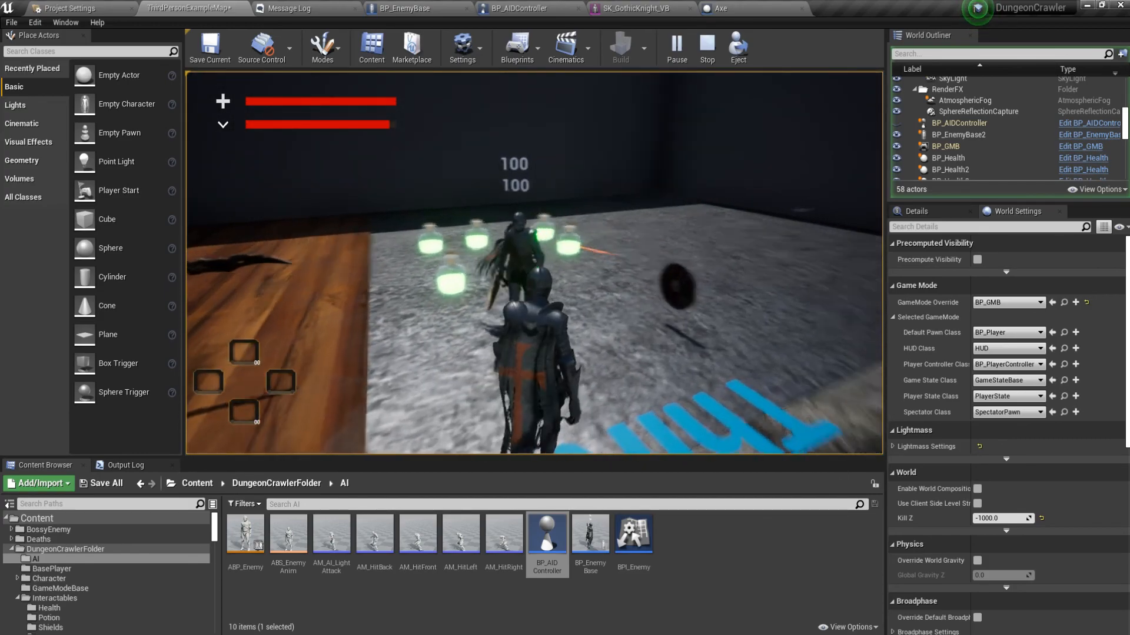
pyautogui.press('w')
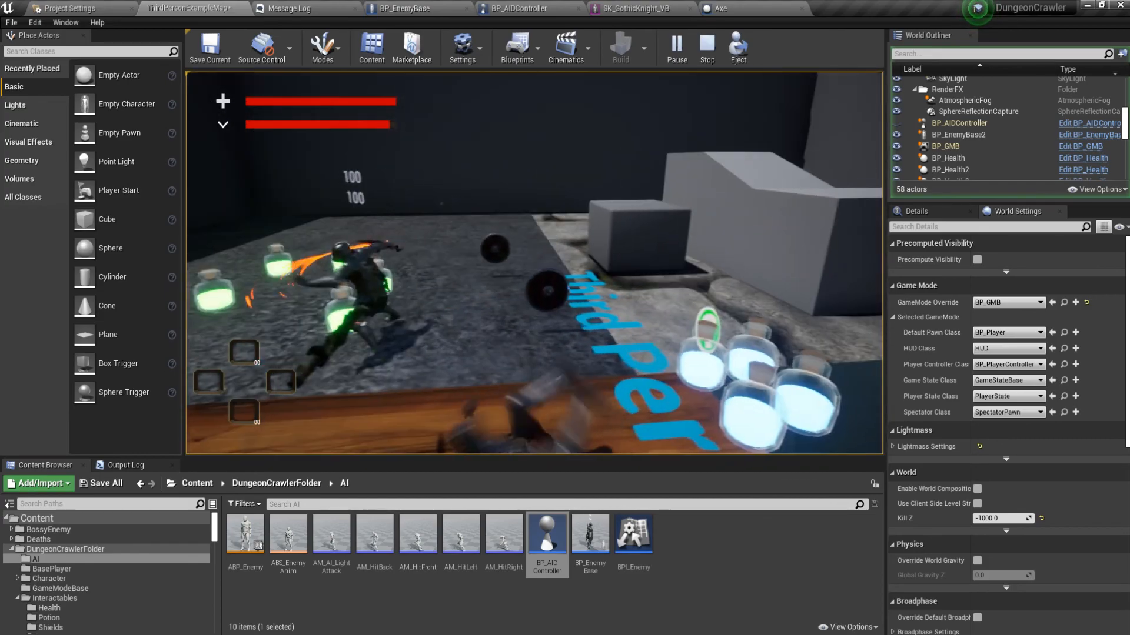
# Run from the enemy around the stairs and walls, inspect its sword in the holster up close, and stop the play session
pyautogui.press('w')
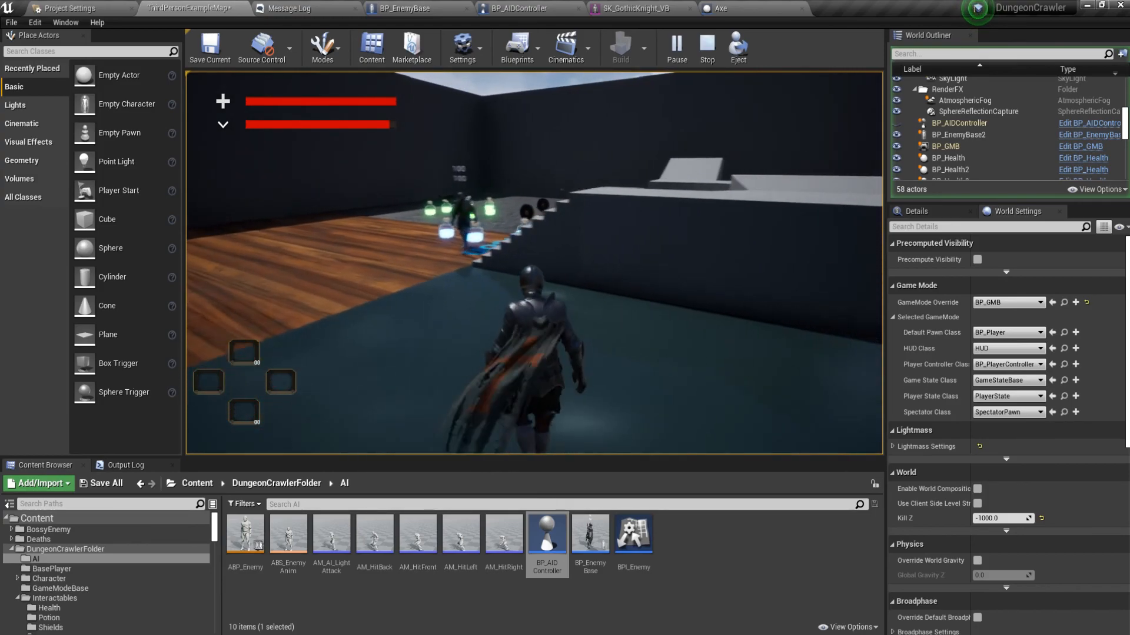
pyautogui.press('w')
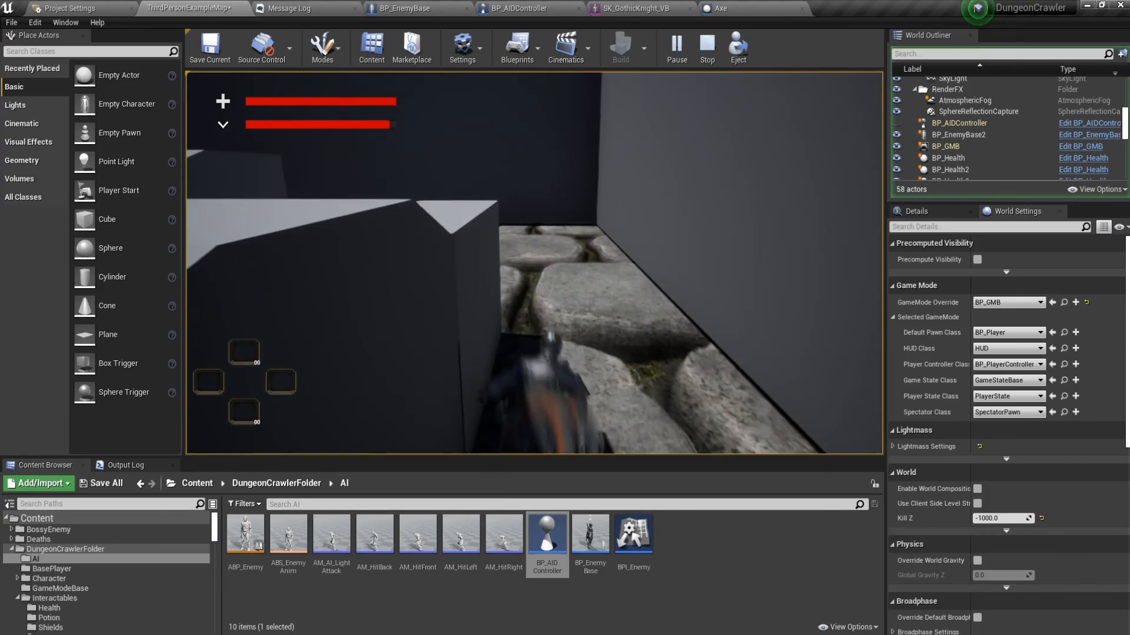
pyautogui.press('w')
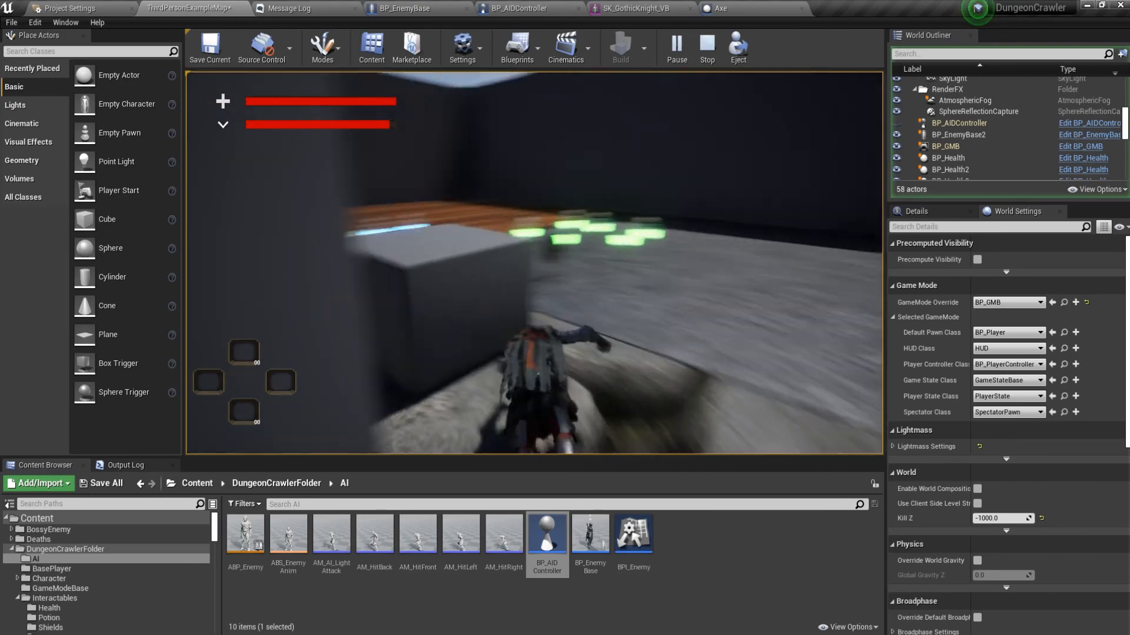
pyautogui.press('w')
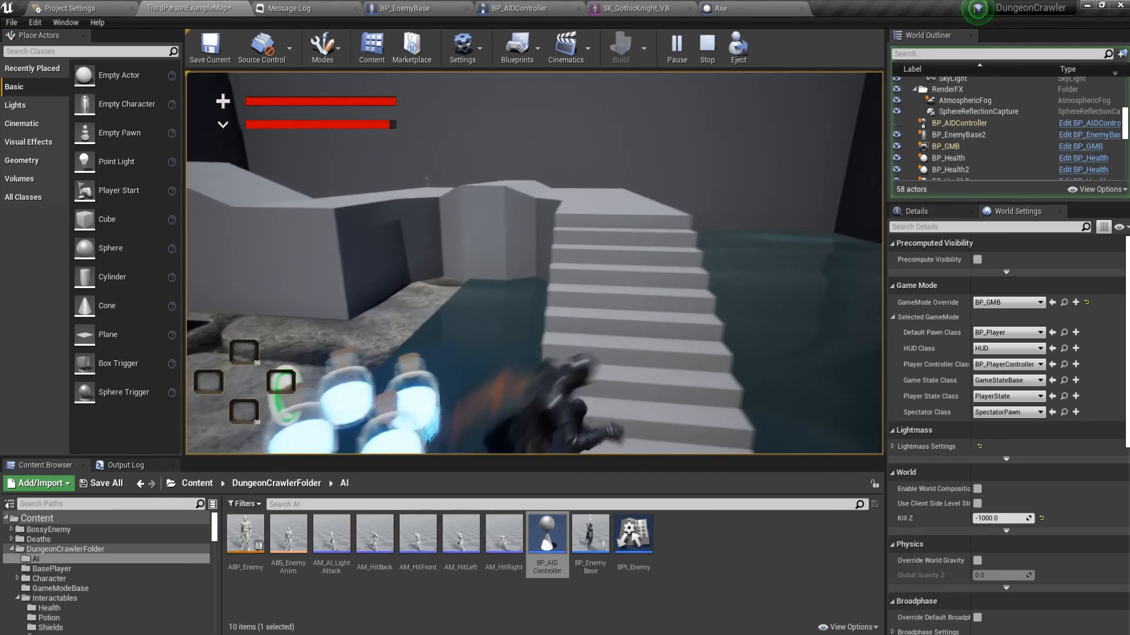
pyautogui.press('w')
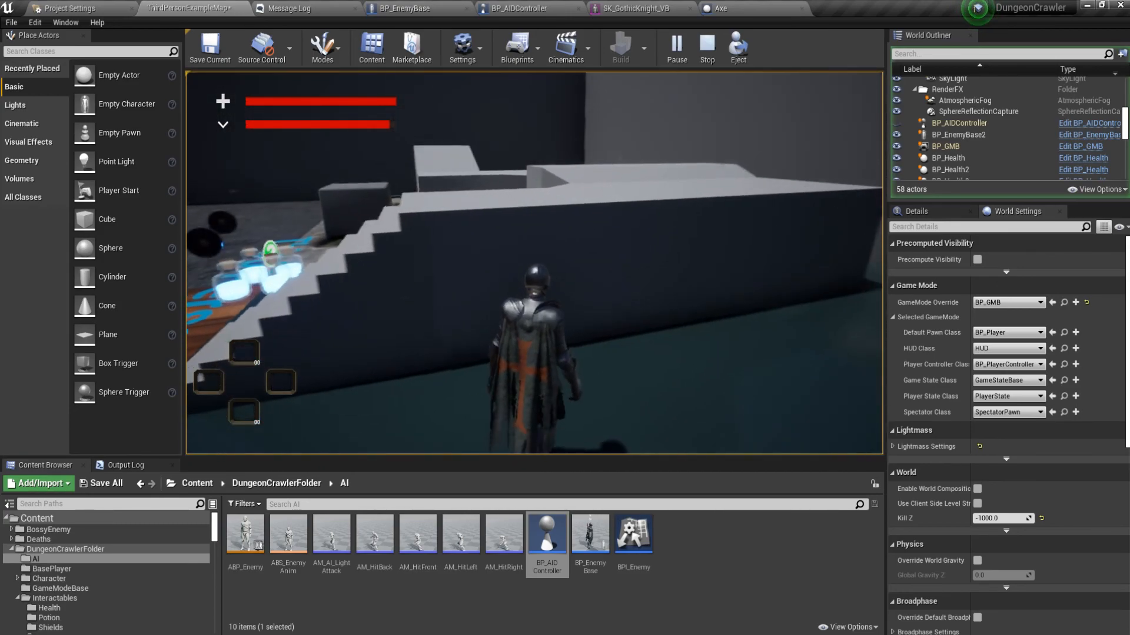
pyautogui.press('d')
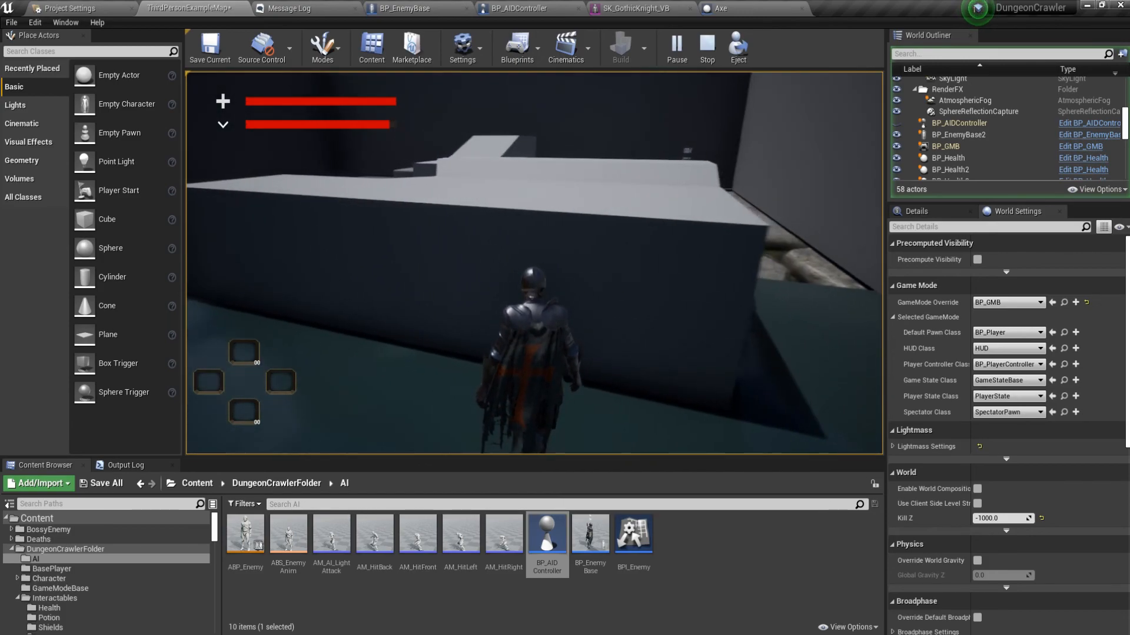
pyautogui.press('d')
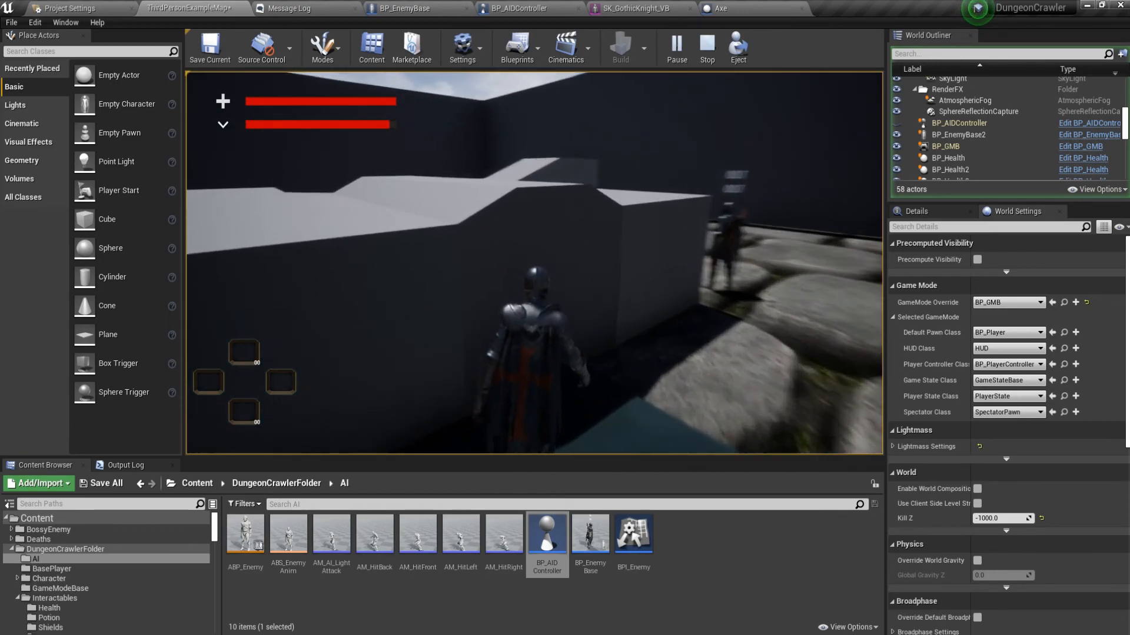
pyautogui.press('d')
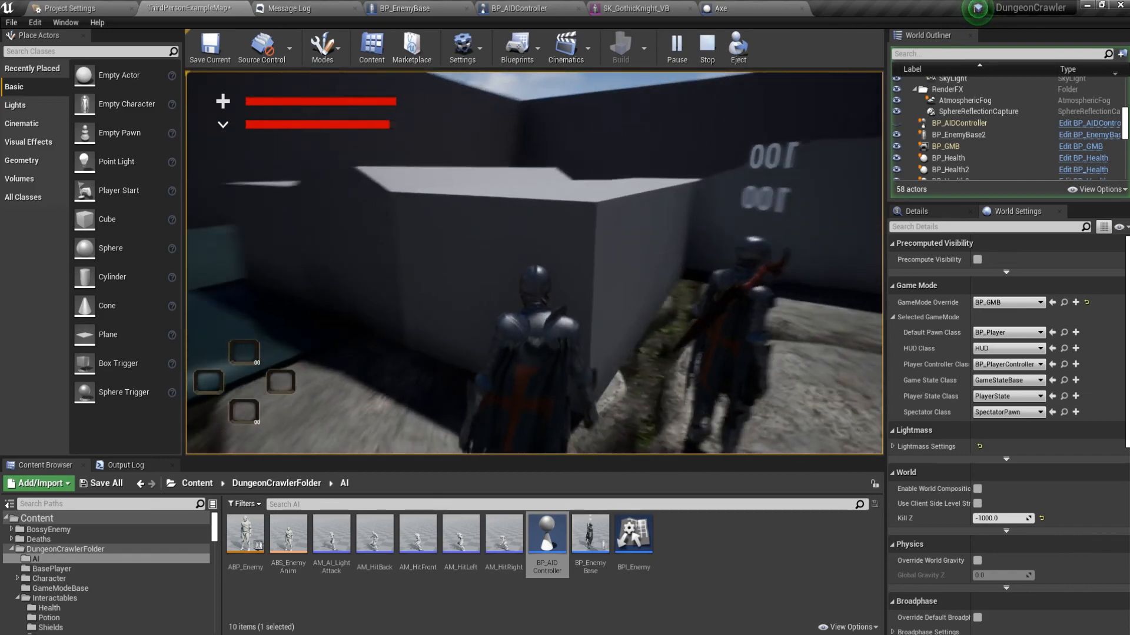
pyautogui.press('d')
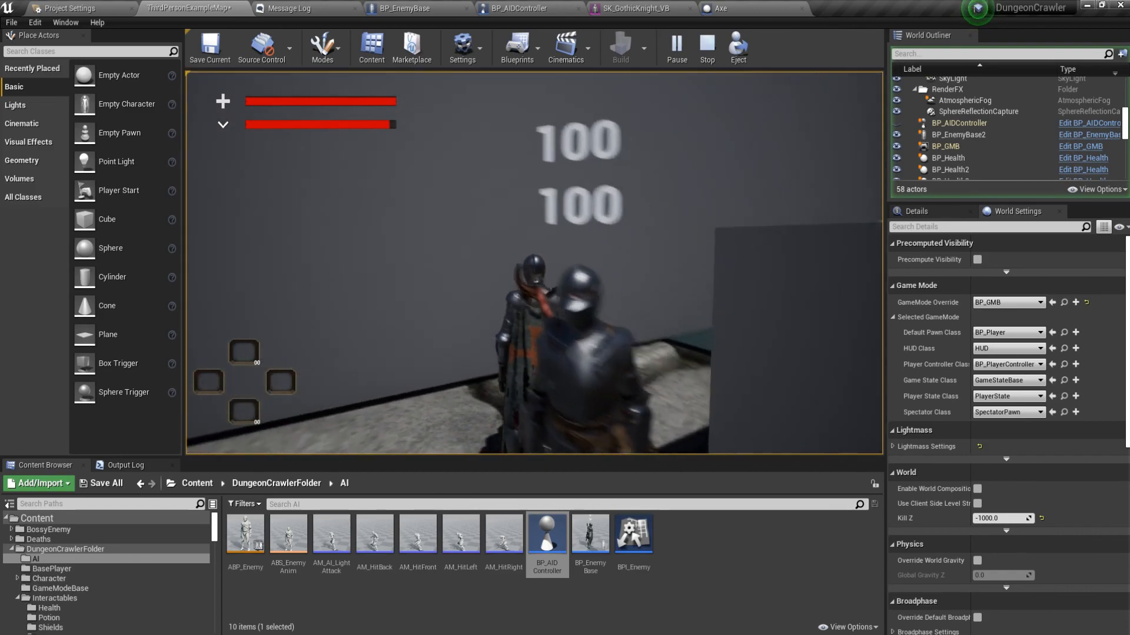
pyautogui.press('a')
pyautogui.press('a')
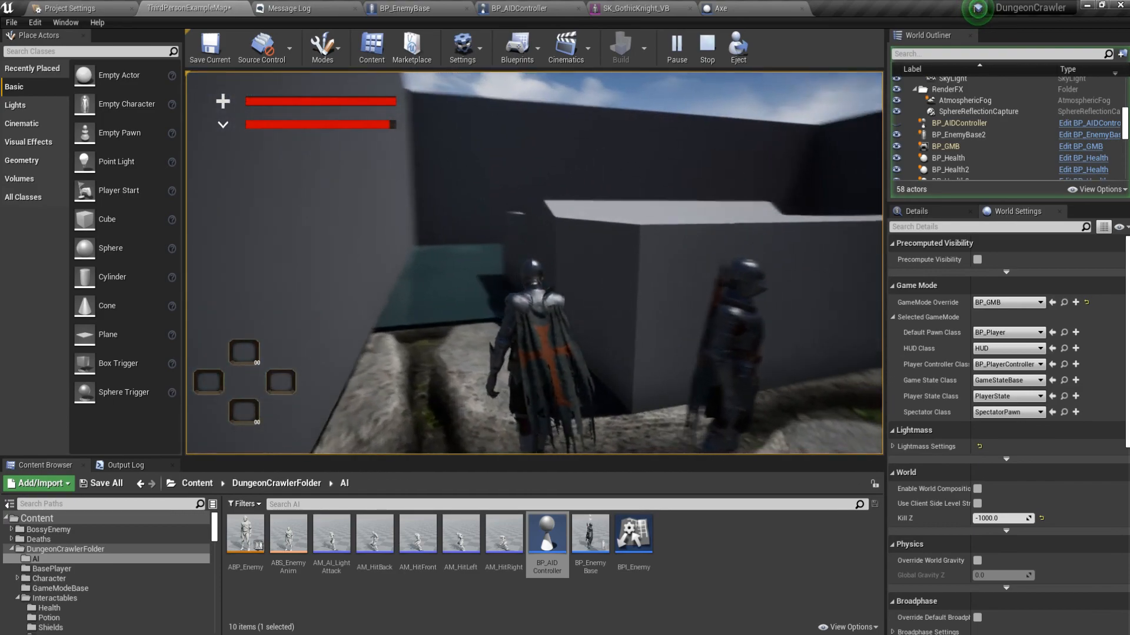
pyautogui.press('Escape')
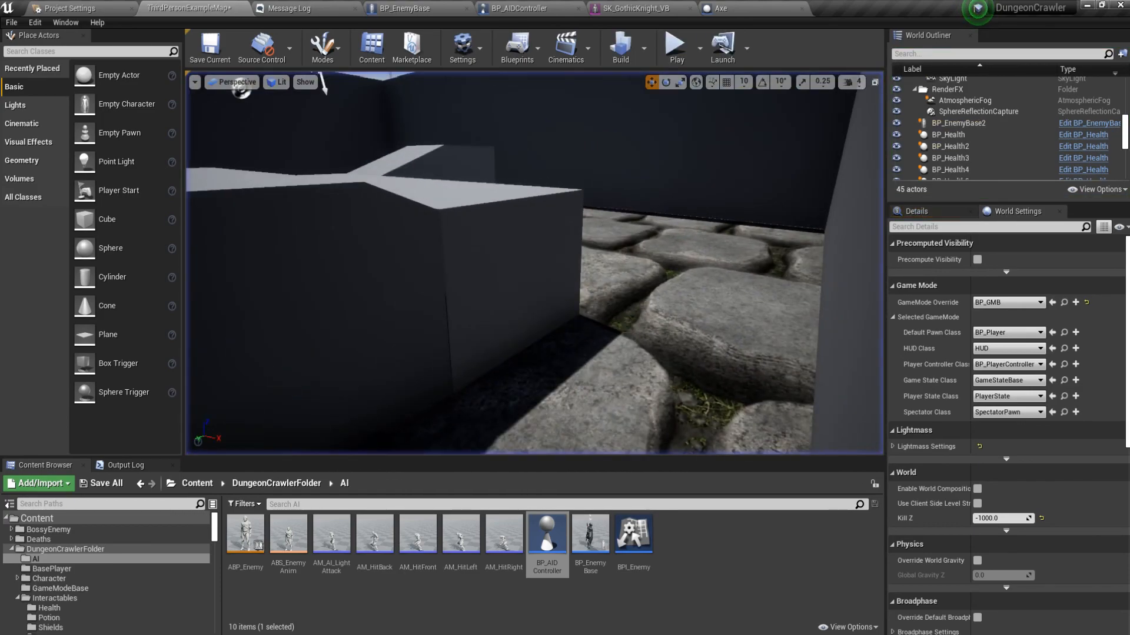
pyautogui.press('w')
pyautogui.moveTo(711, 337); pyautogui.dragTo(776, 306, button='right')
pyautogui.press('d')
pyautogui.moveTo(799, 268)
pyautogui.mouseDown(button='right')
pyautogui.moveTo(682, 277)
pyautogui.moveTo(799, 269)
pyautogui.mouseUp(button='right')
pyautogui.press('s')
pyautogui.press('w')
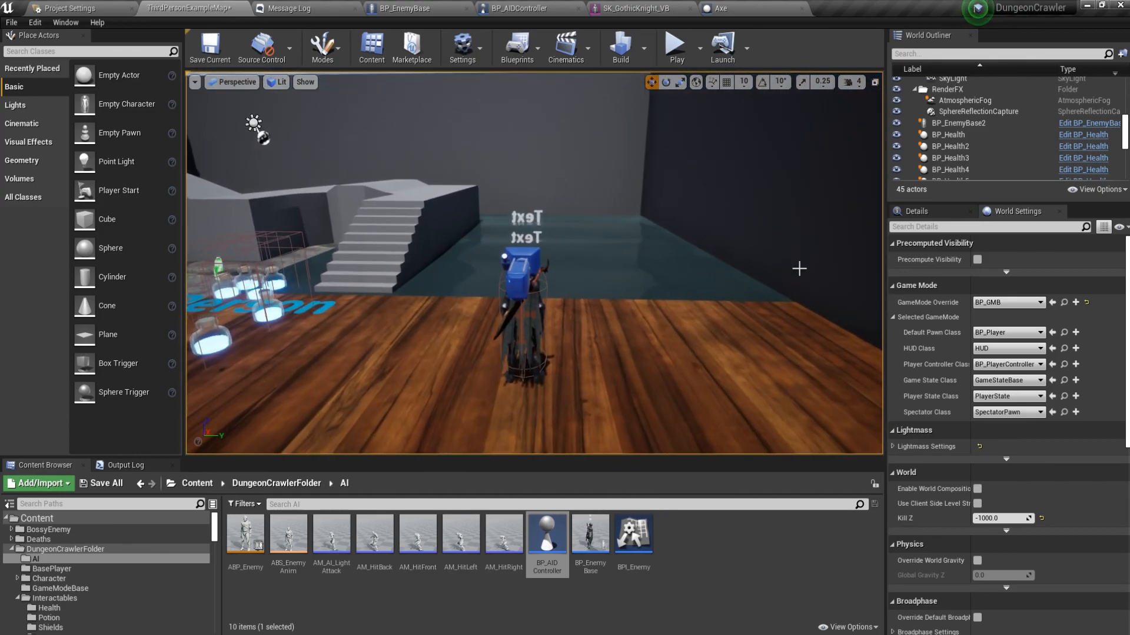
# Examine the Sight section of BP_AIDController's Event Graph, following the Retriggerable Delay, Branch, Is Valid and Set New Target nodes
pyautogui.click(526, 8)
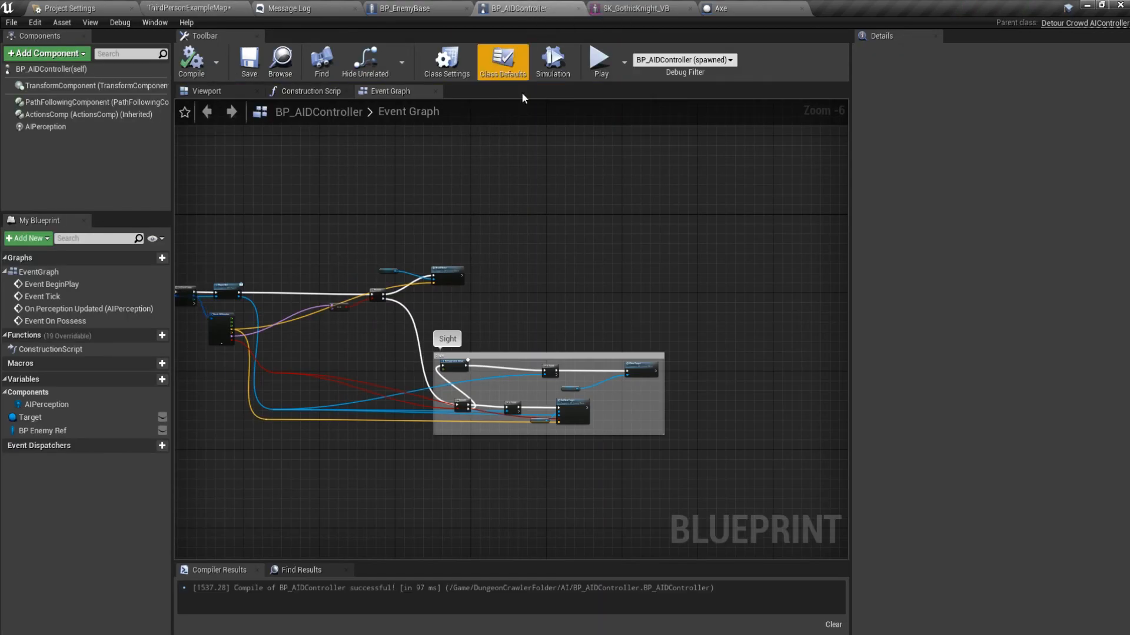
pyautogui.moveTo(278, 337); pyautogui.dragTo(366, 323, button='right')
pyautogui.scroll(4, 523, 343)
pyautogui.moveTo(655, 435); pyautogui.dragTo(559, 362, button='right')
pyautogui.moveTo(600, 286); pyautogui.dragTo(505, 324, button='right')
pyautogui.moveTo(457, 288); pyautogui.dragTo(396, 296, button='right')
pyautogui.moveTo(672, 318); pyautogui.dragTo(708, 282, button='right')
pyautogui.click(725, 253)
pyautogui.scroll(-2, 415, 274)
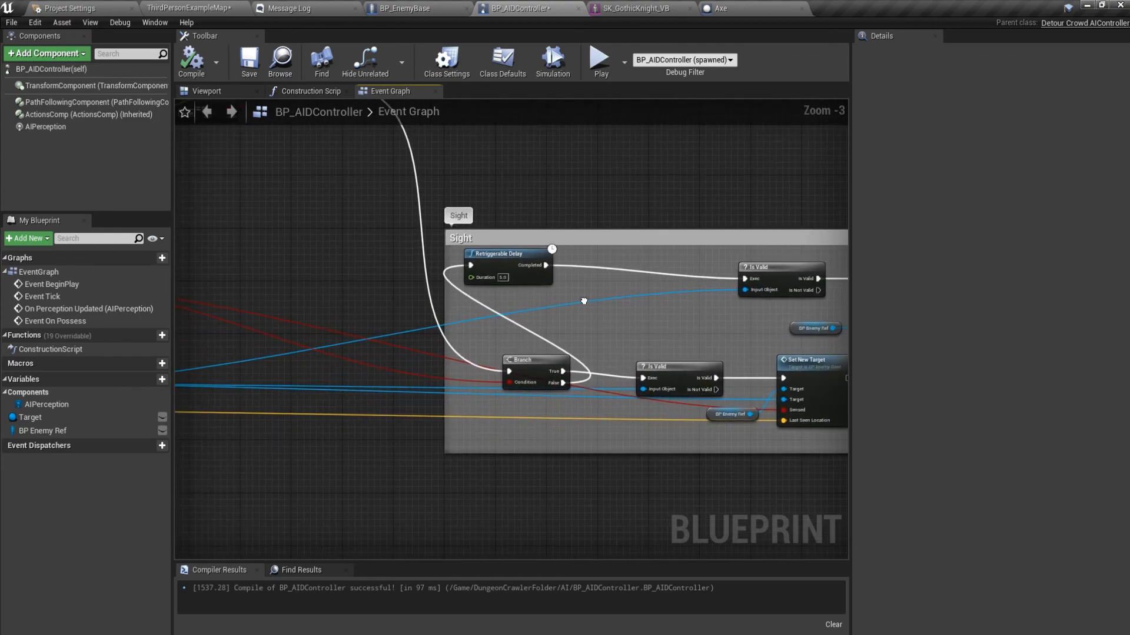
pyautogui.moveTo(365, 233); pyautogui.dragTo(377, 309, button='right')
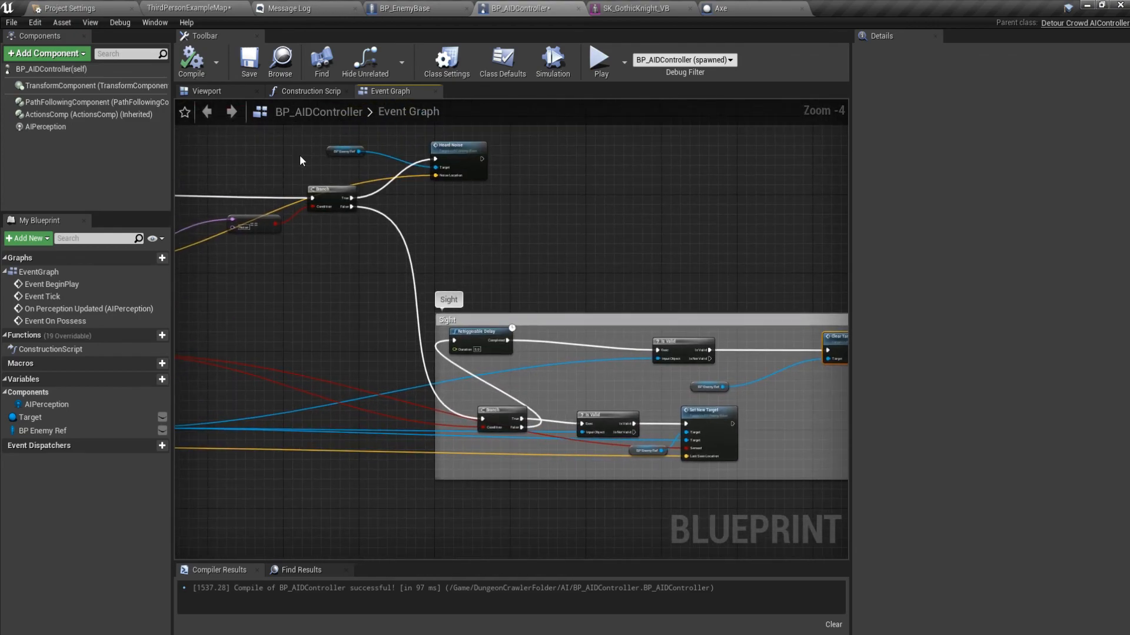
# Compile and save BP_AIDController, and return to the ThirdPersonExampleMap level
pyautogui.click(195, 59)
pyautogui.click(247, 62)
pyautogui.scroll(-1, 349, 296)
pyautogui.moveTo(348, 296); pyautogui.dragTo(468, 325, button='right')
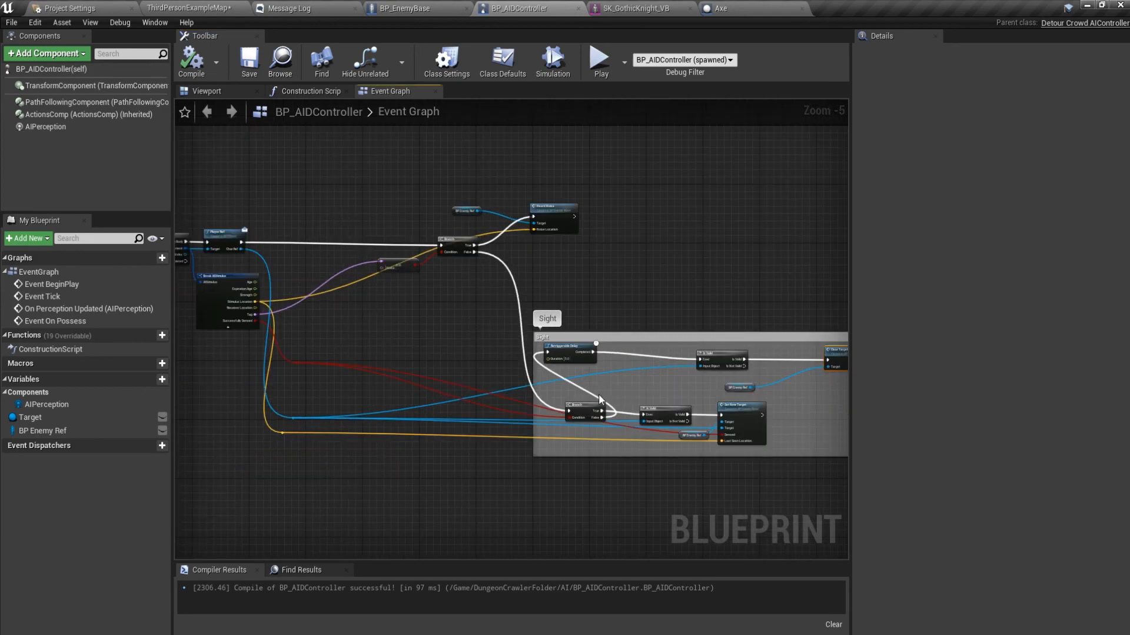
pyautogui.click(206, 69)
pyautogui.click(217, 6)
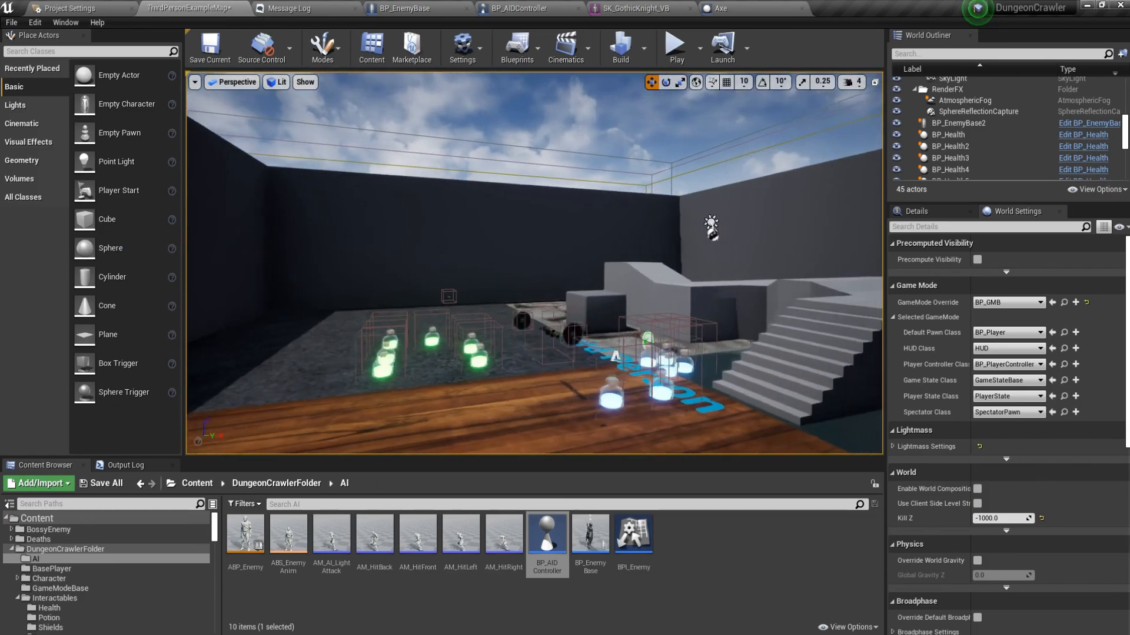